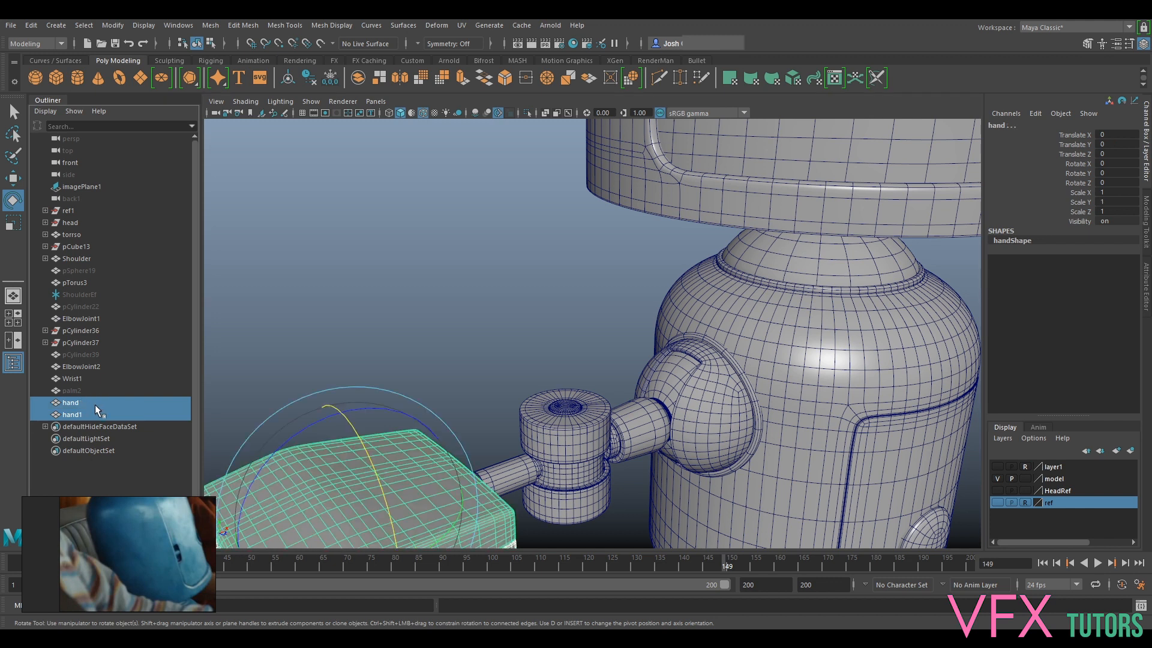
Group the hand and hand1 meshes together and name the new group Palm
key(ctrl+g)
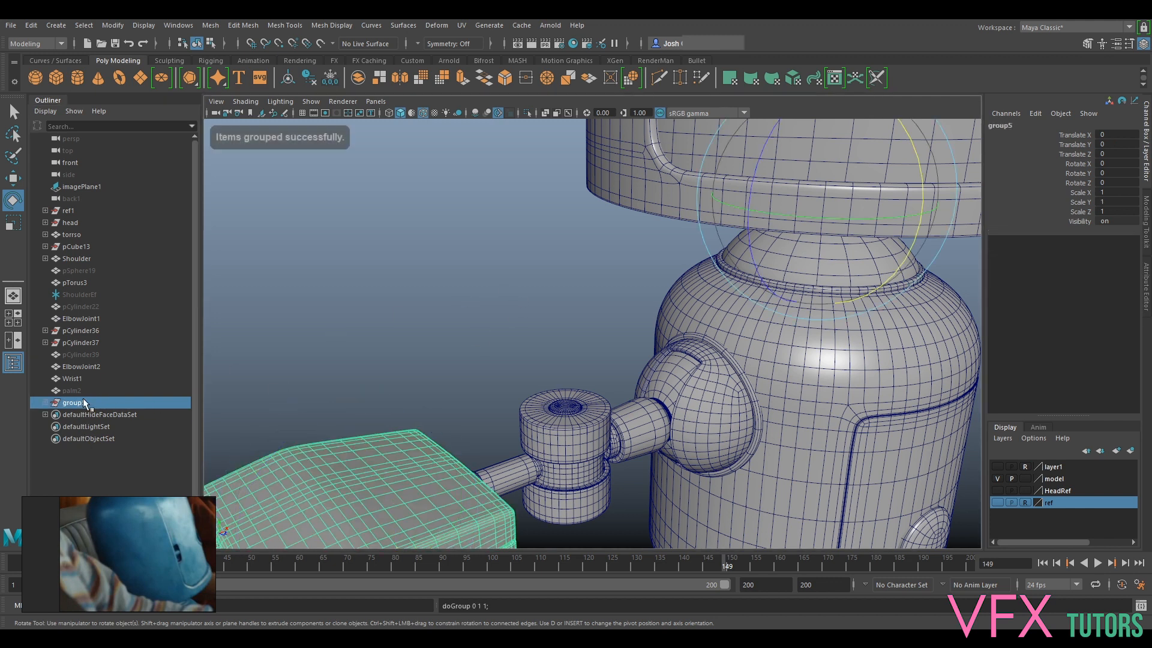
double_click(81, 402)
text(Palm)
key(Return)
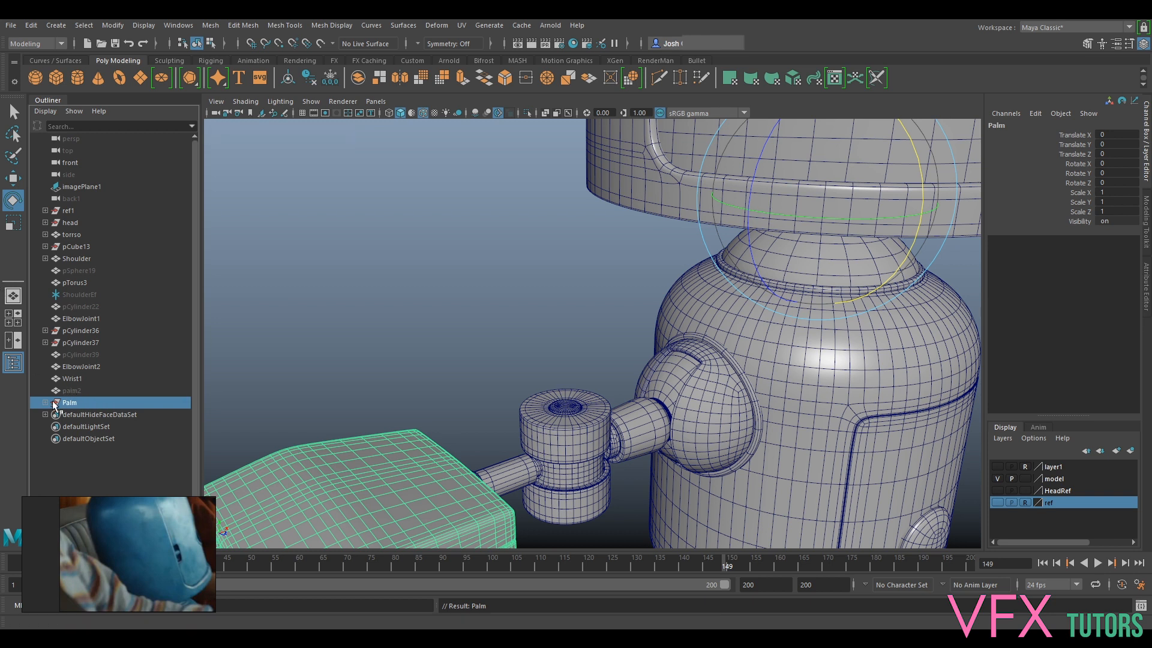
Put the Wrist1 mesh into its own group and name that group Wrist
click(71, 380)
alt+drag(225, 324, 201, 346)
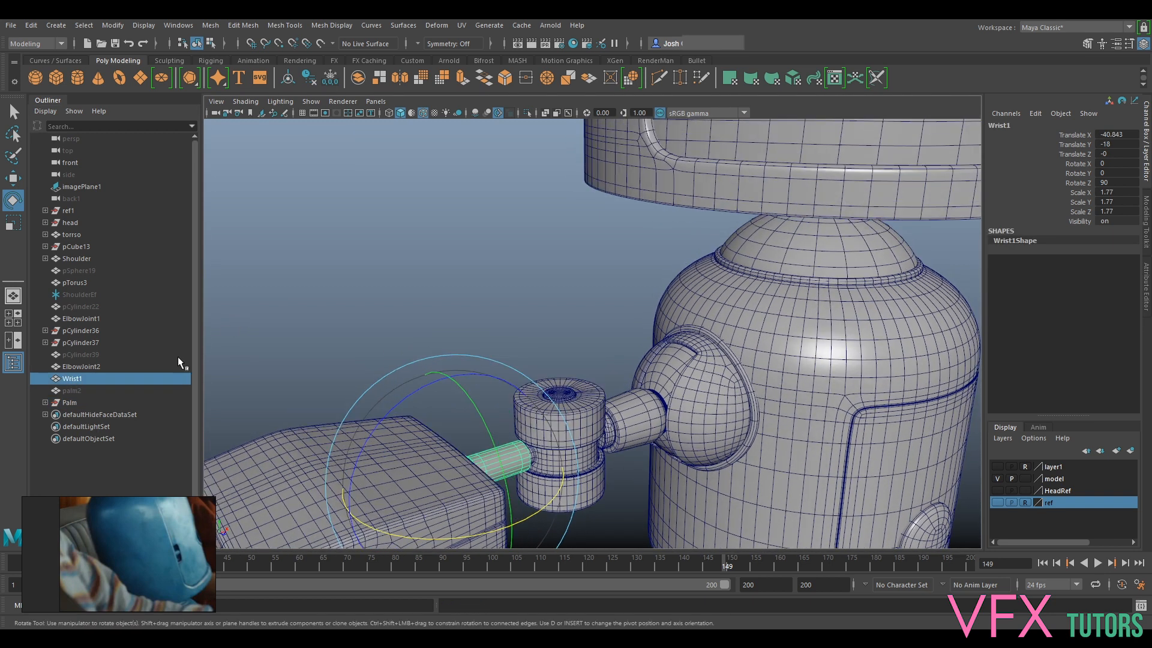
key(ctrl+g)
double_click(81, 403)
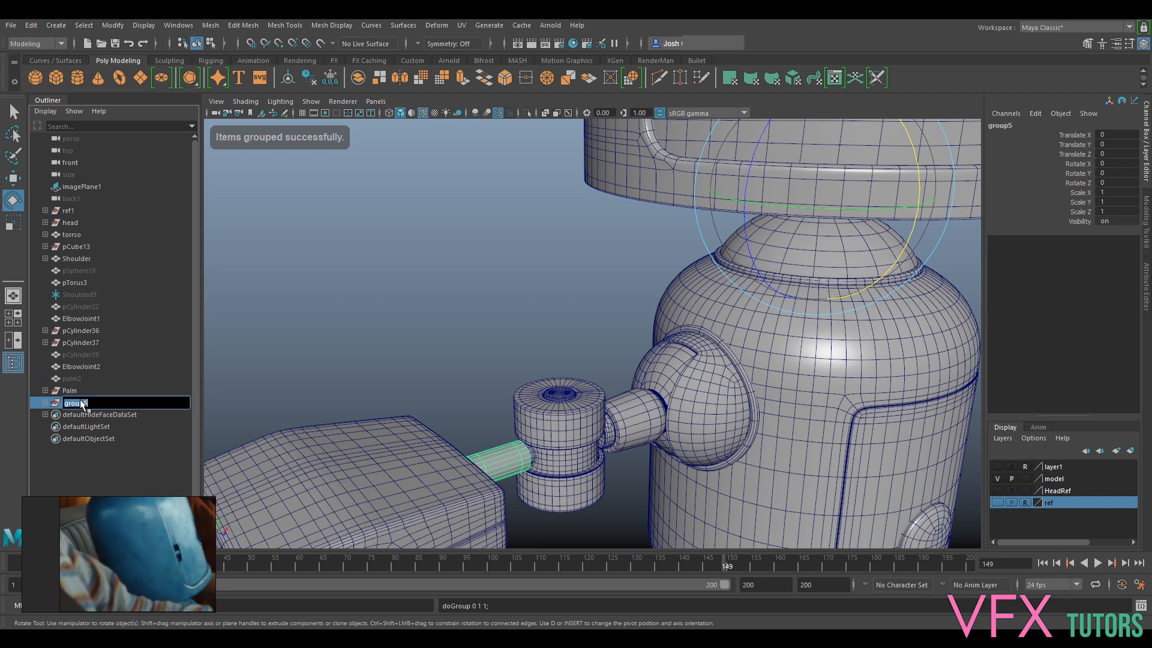
text(Wrist)
key(Return)
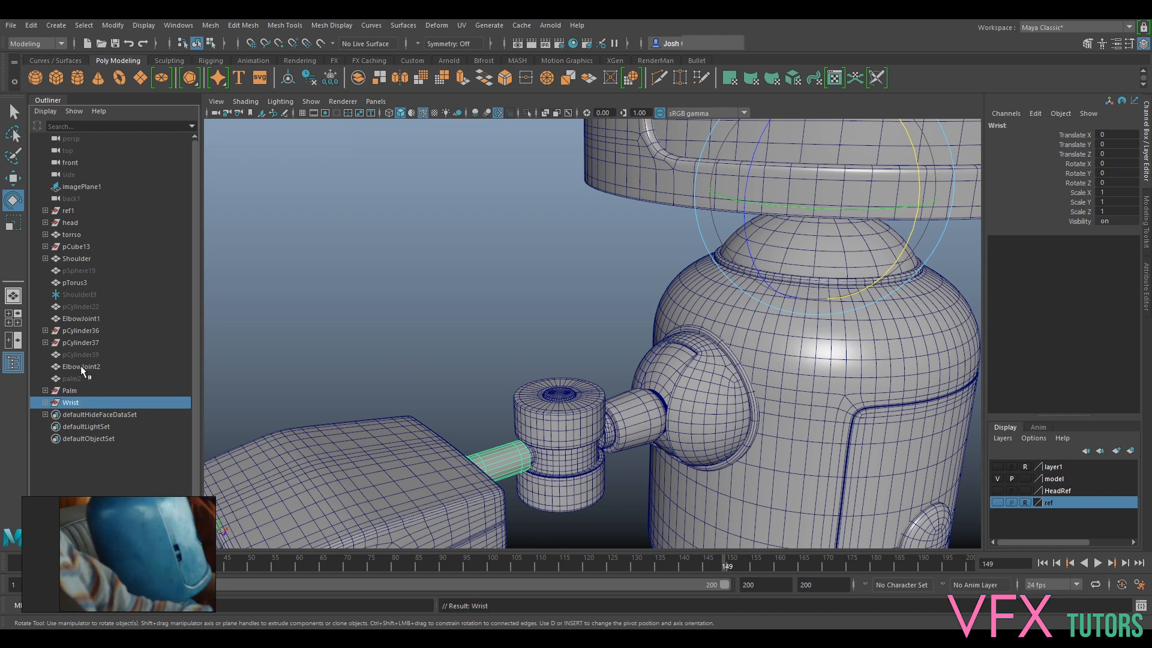
Group ElbowJoint1 and ElbowJoint2 together and name the new group ElbowJoint
click(80, 366)
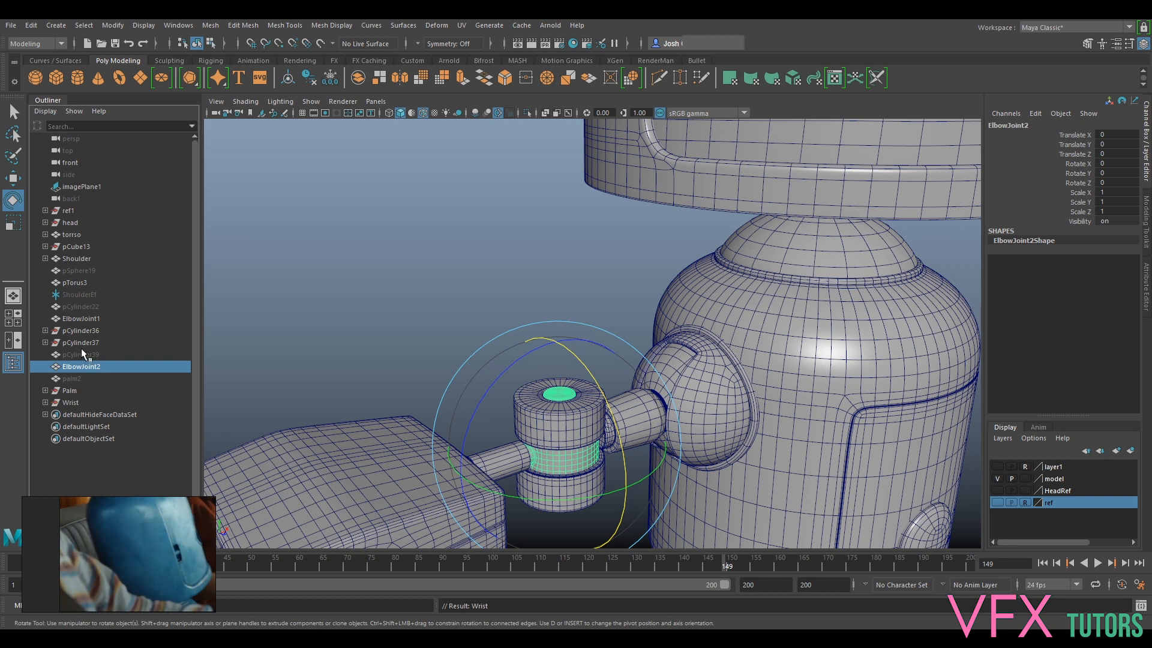
ctrl+click(90, 319)
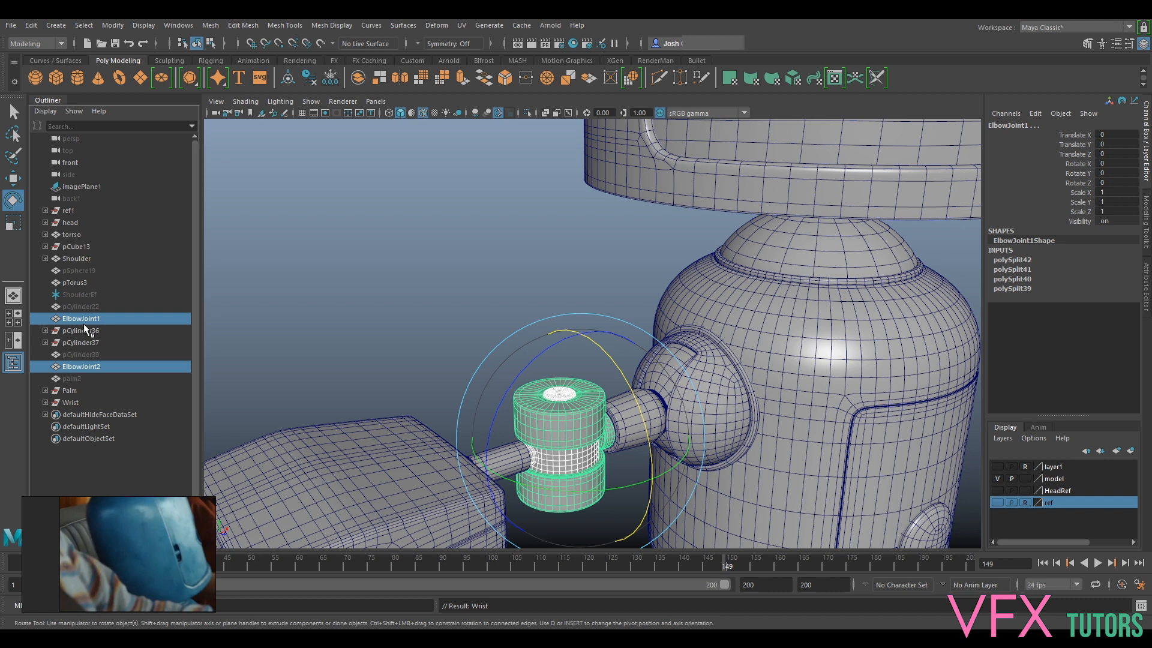
key(ctrl+g)
double_click(89, 389)
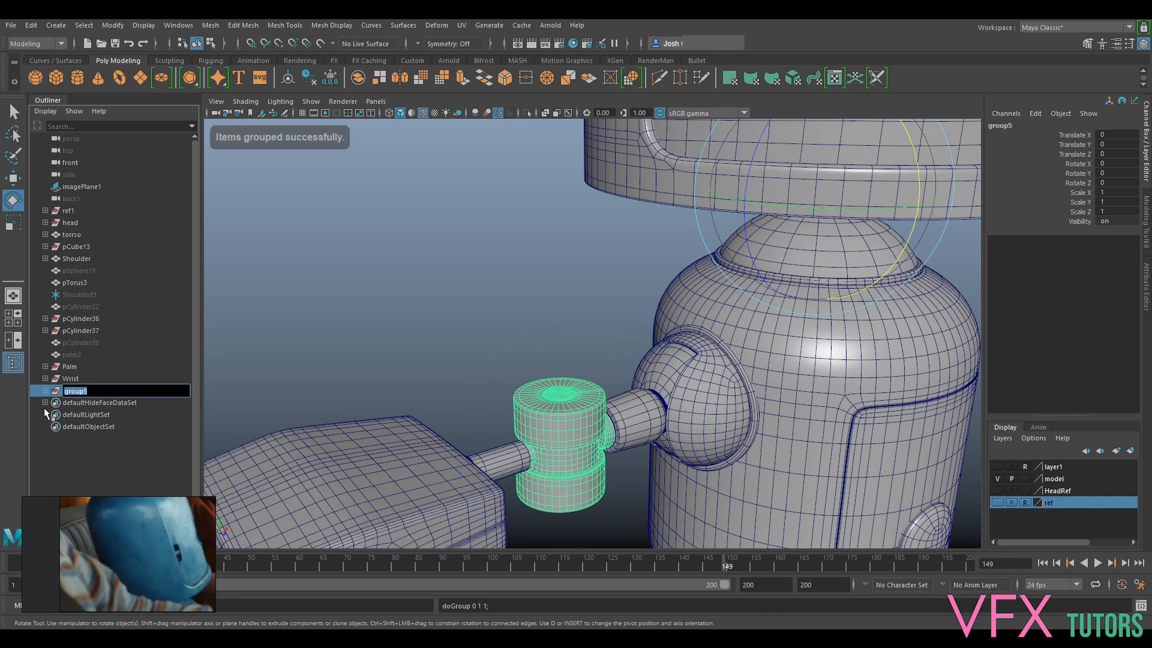
text(El)
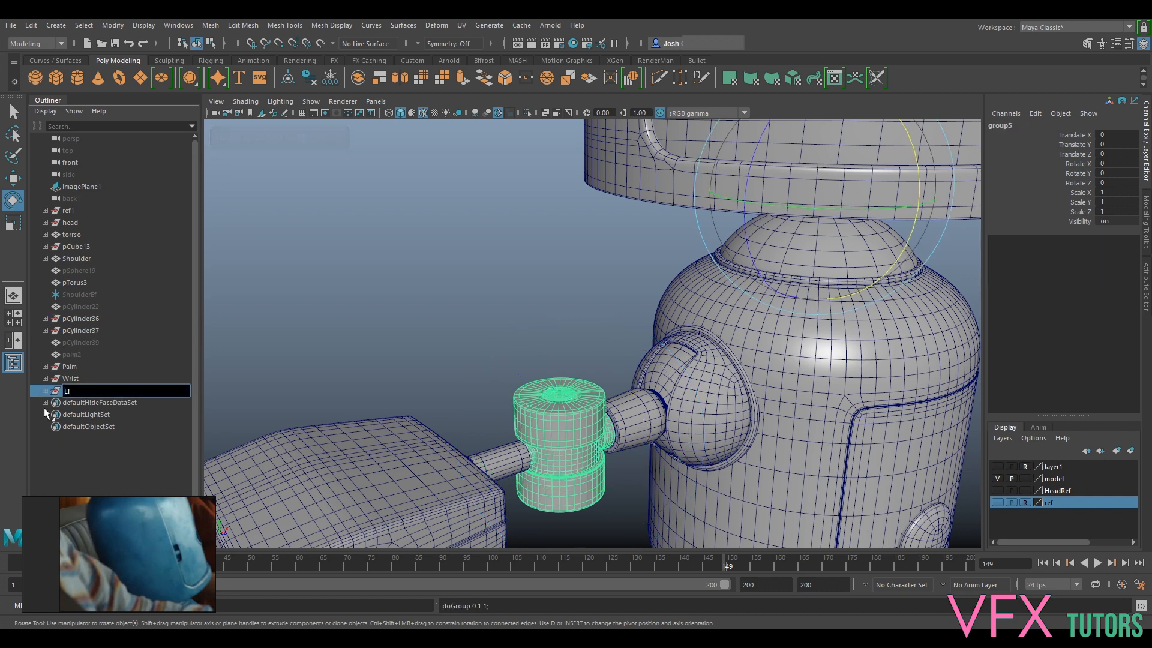
text(bowJoint)
key(Return)
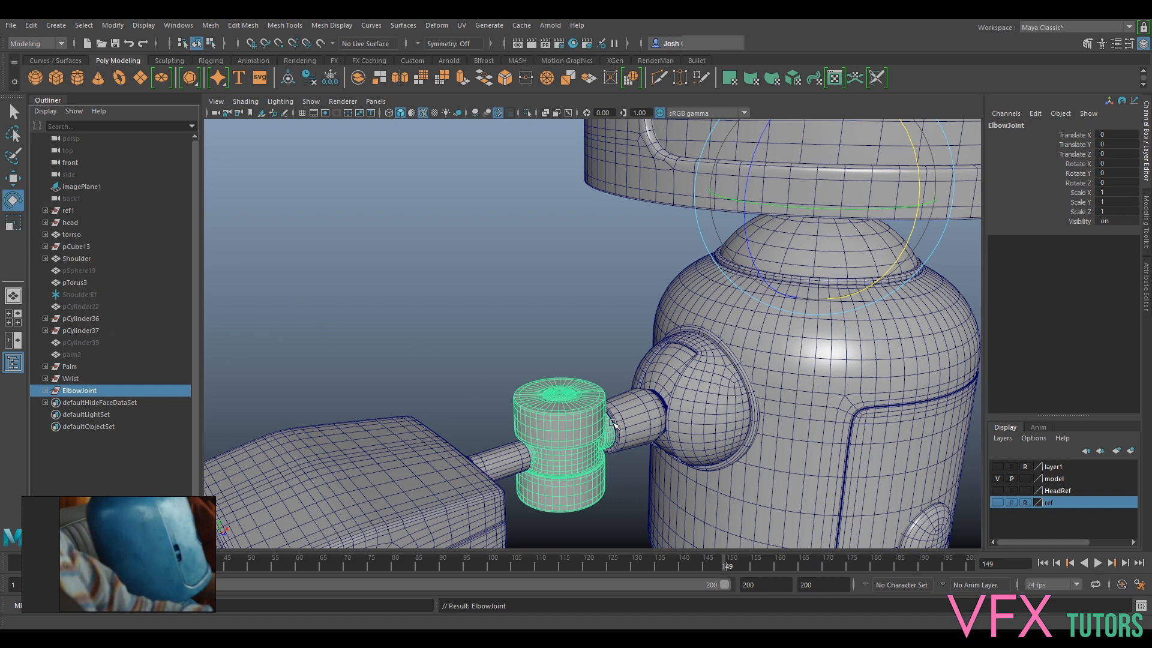
click(631, 422)
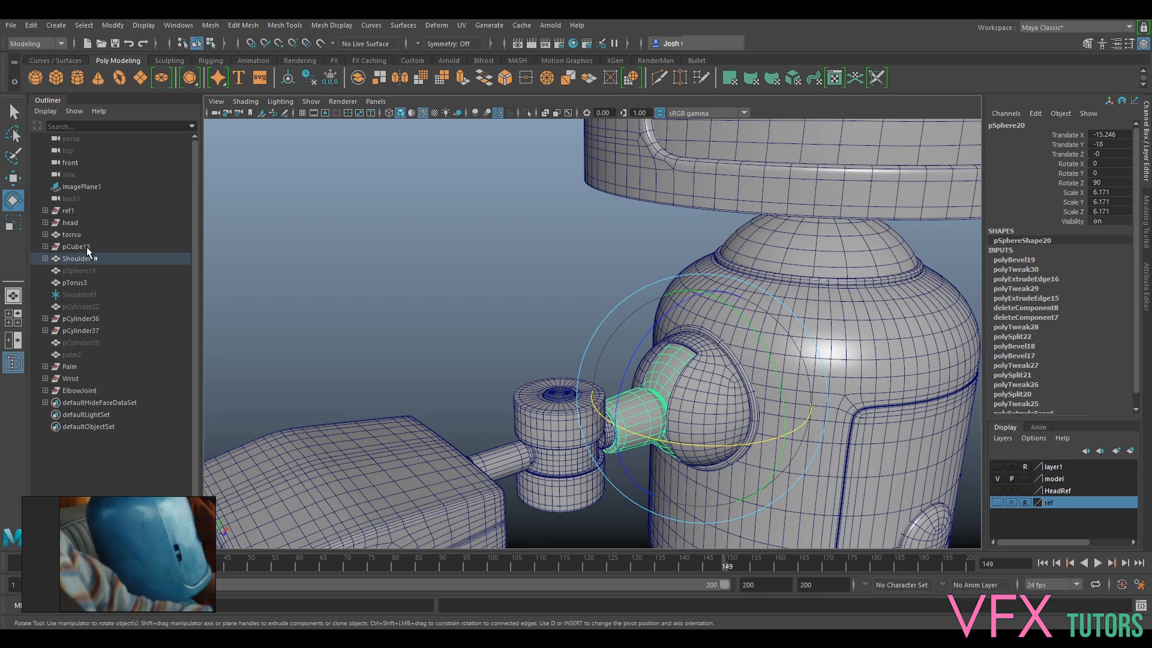
key(ctrl+g)
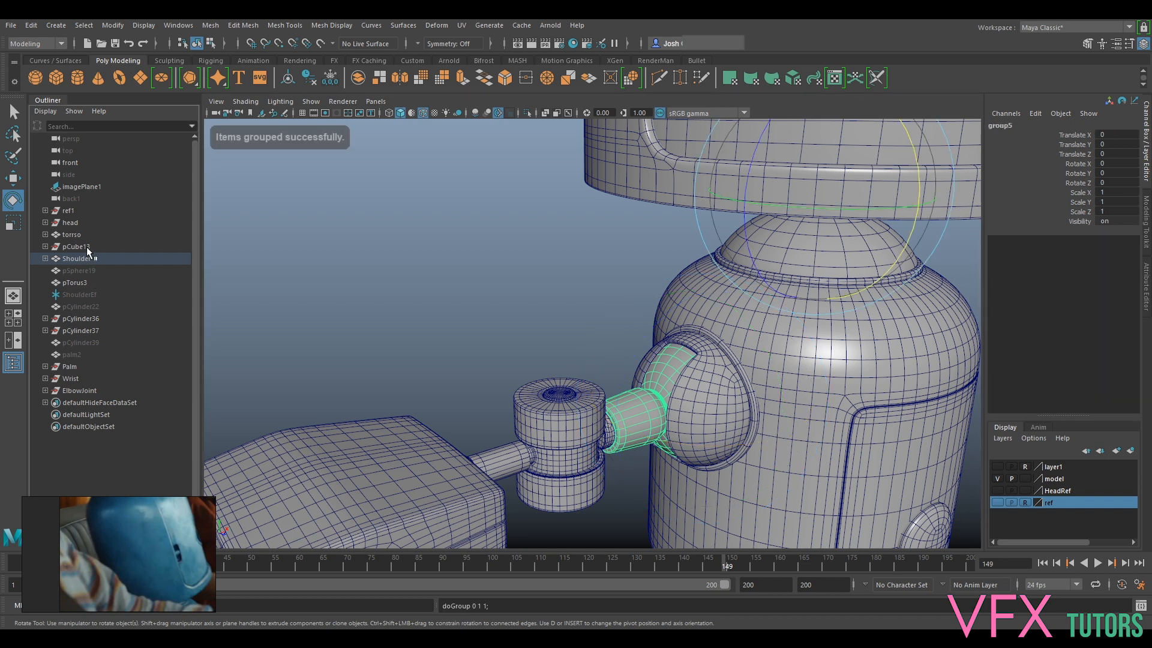
key(ctrl+z)
Group the Shoulder object together with its child sphere and name the new group shoulder
click(85, 258)
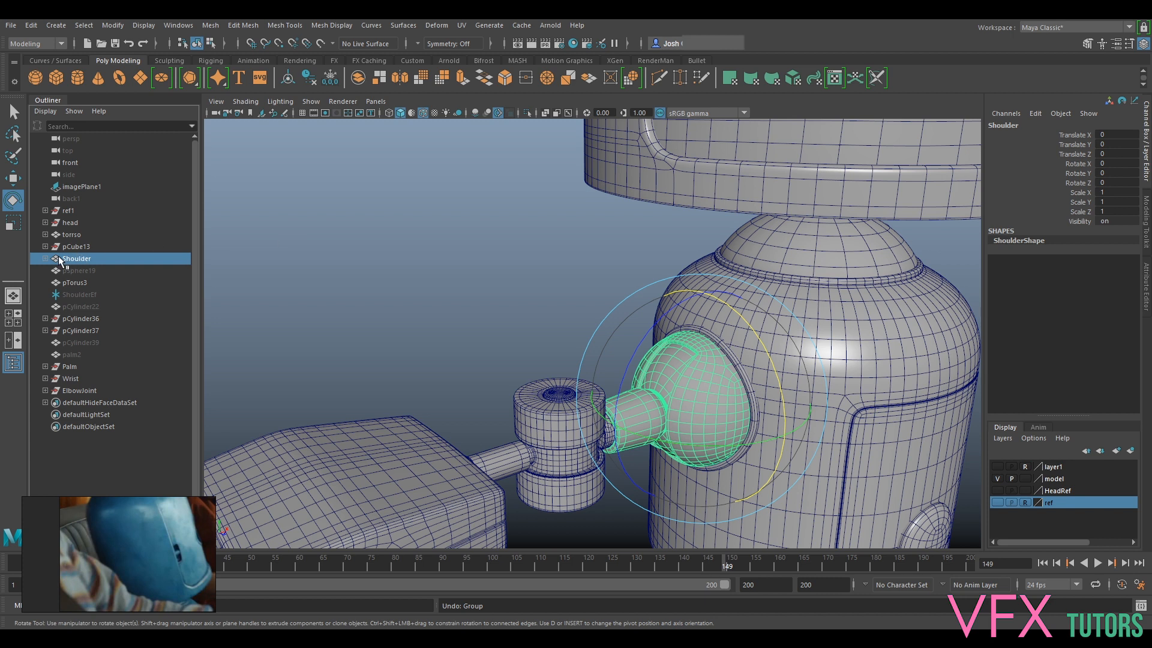
click(372, 239)
click(45, 259)
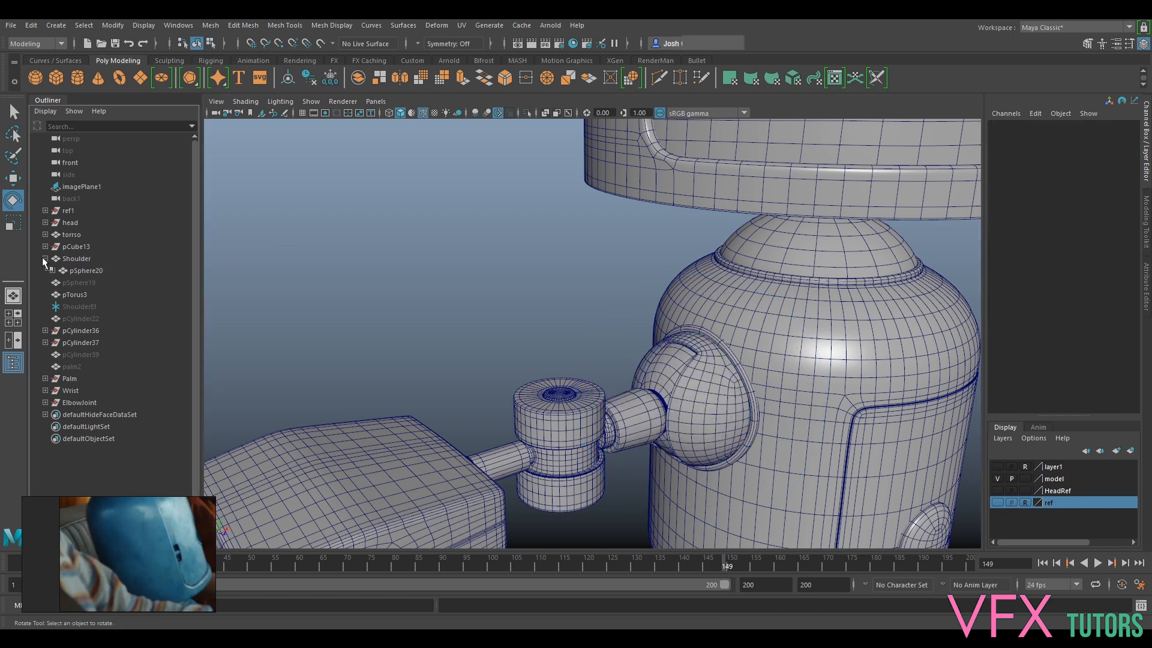
click(85, 259)
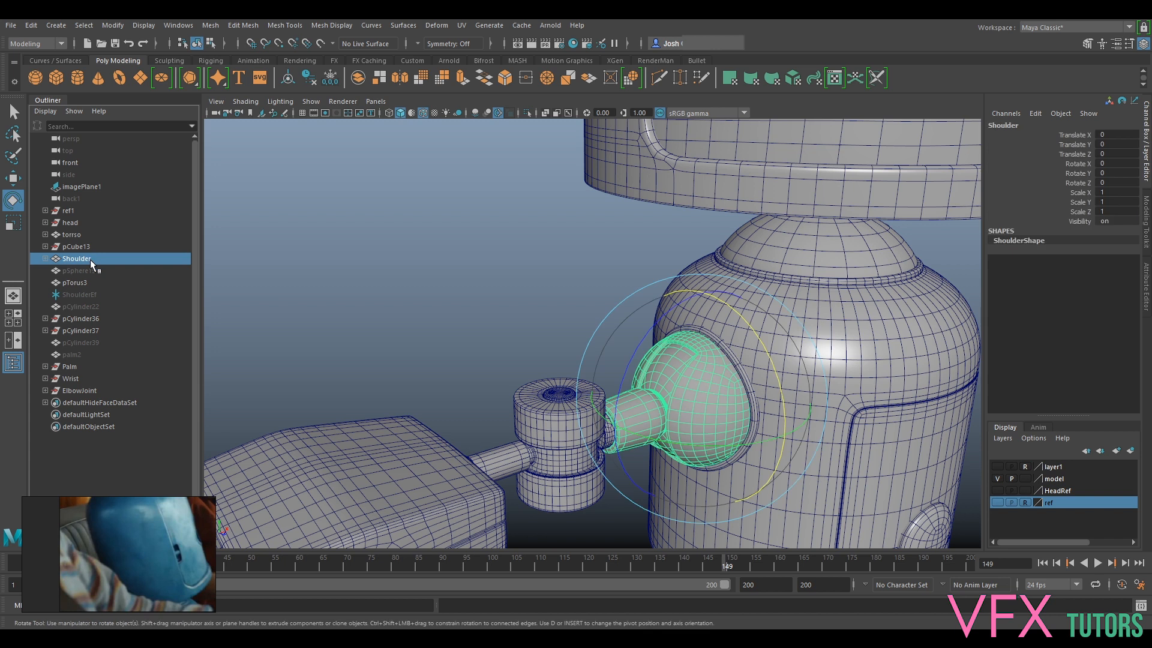
key(ctrl+g)
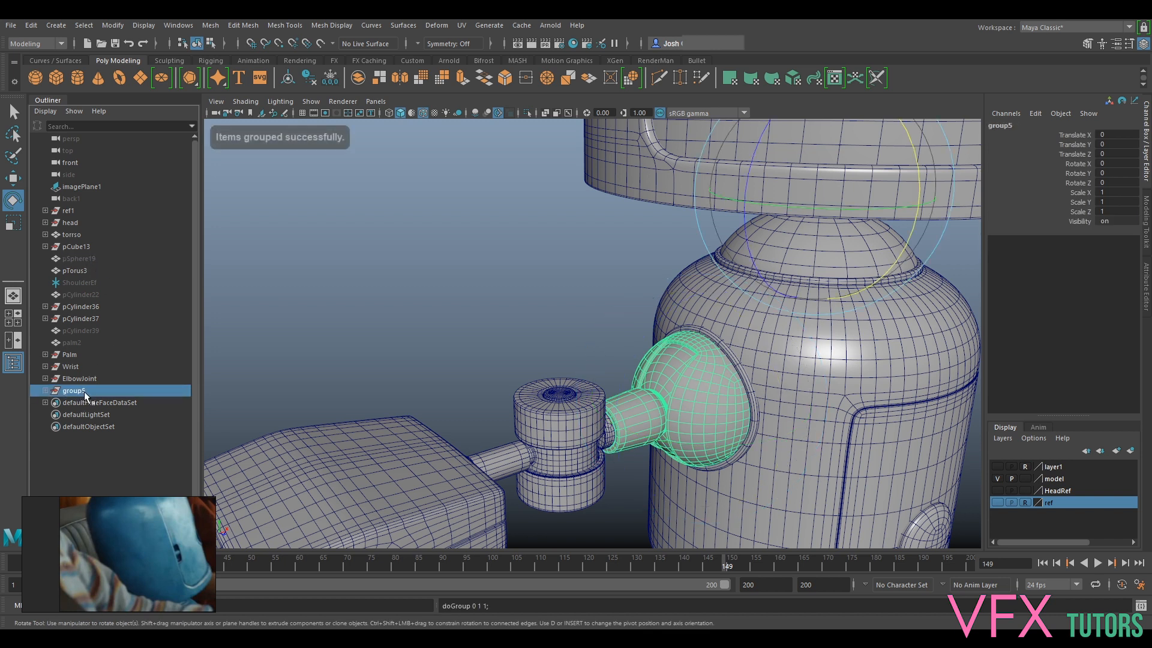
double_click(90, 390)
text(shoulder)
key(Return)
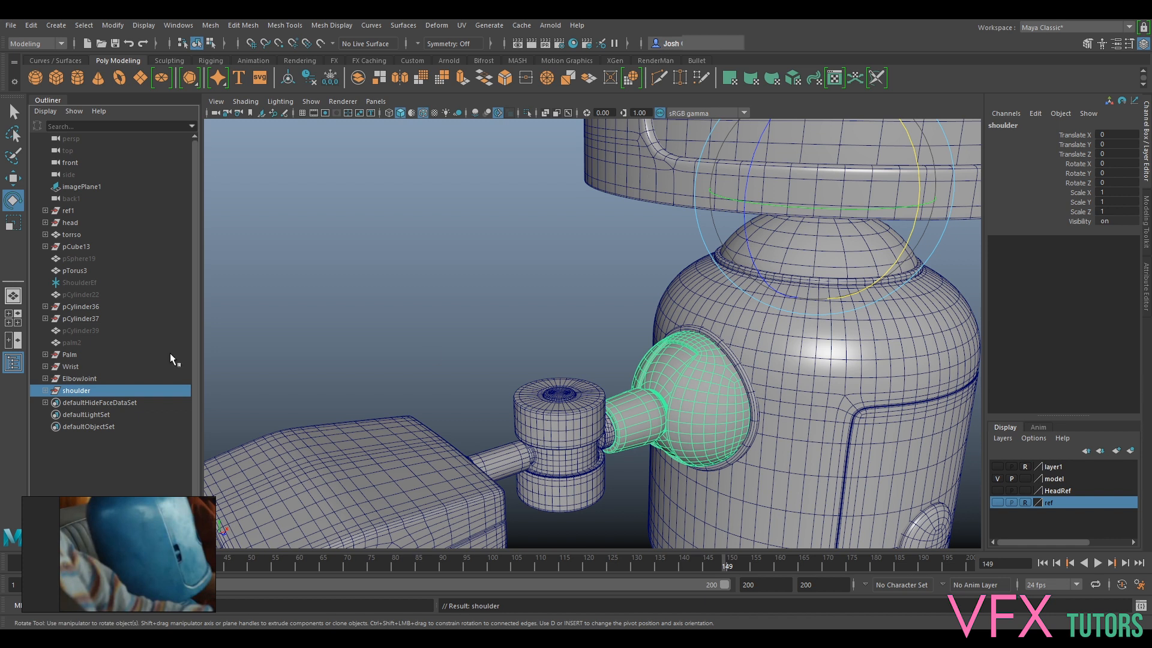
Select the Palm, Wrist, ElbowJoint and shoulder groups and check that they cover the whole arm
click(78, 354)
shift+click(126, 391)
scroll(537, 342, down, 3)
alt+drag(536, 342, 479, 335)
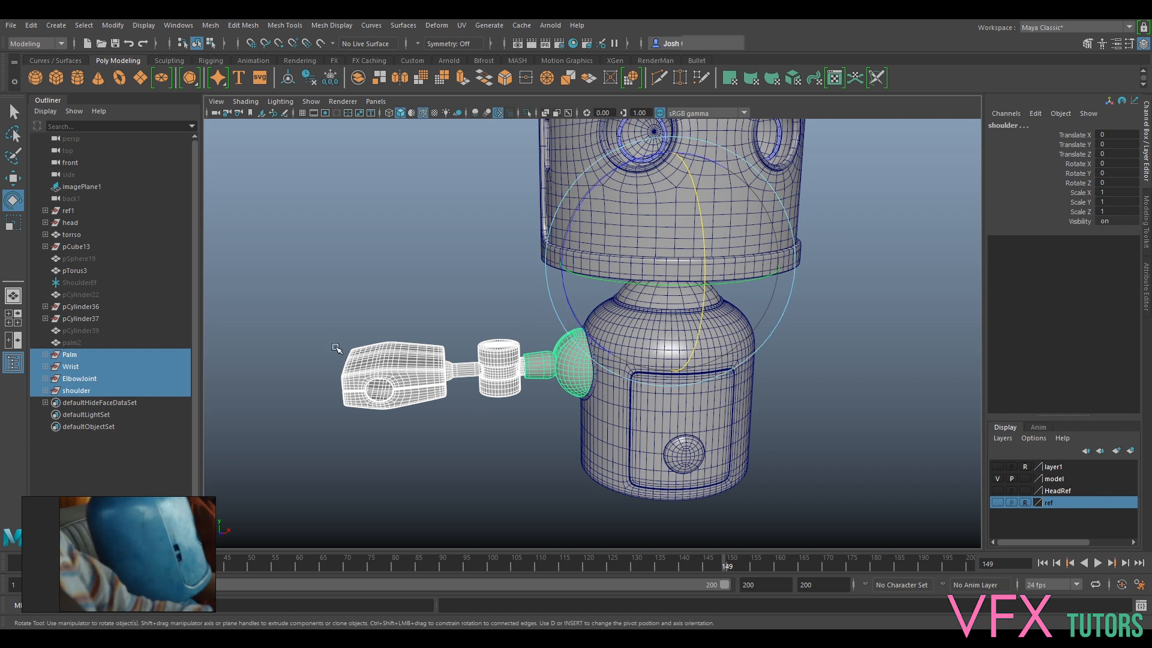
Unhide the leftover palm2 mesh to identify it and delete it
click(73, 345)
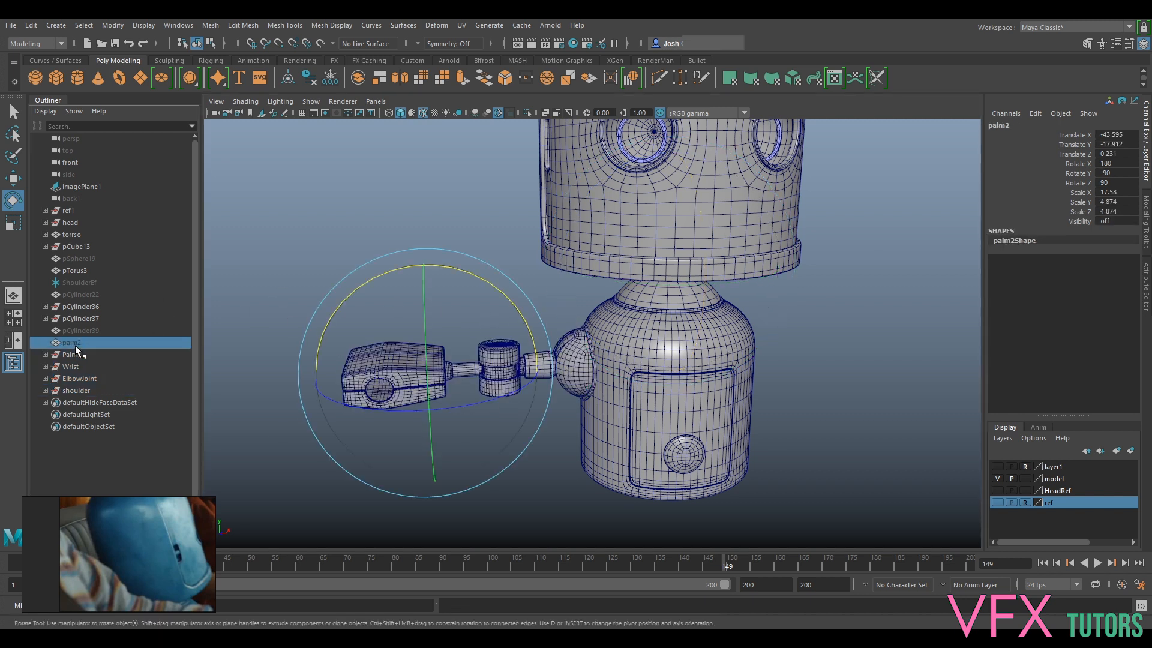
key(ctrl+h)
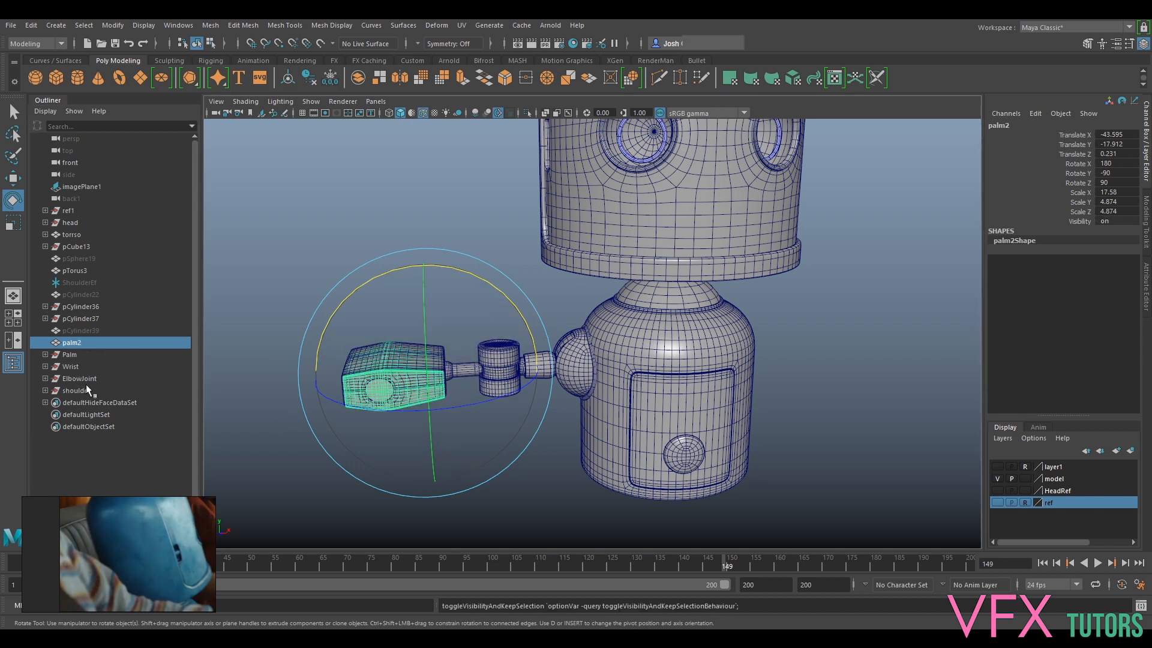
key(Delete)
Unhide pCylinder39, compare it with the elbow joint up close, and delete it as a leftover duplicate
click(91, 332)
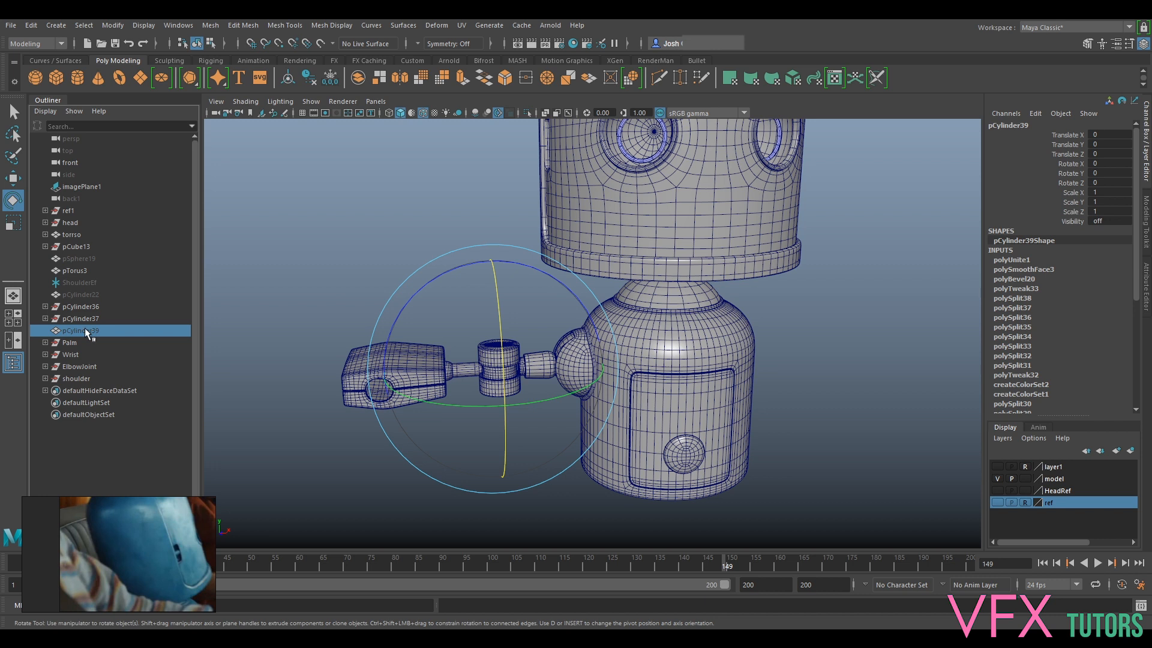
key(h)
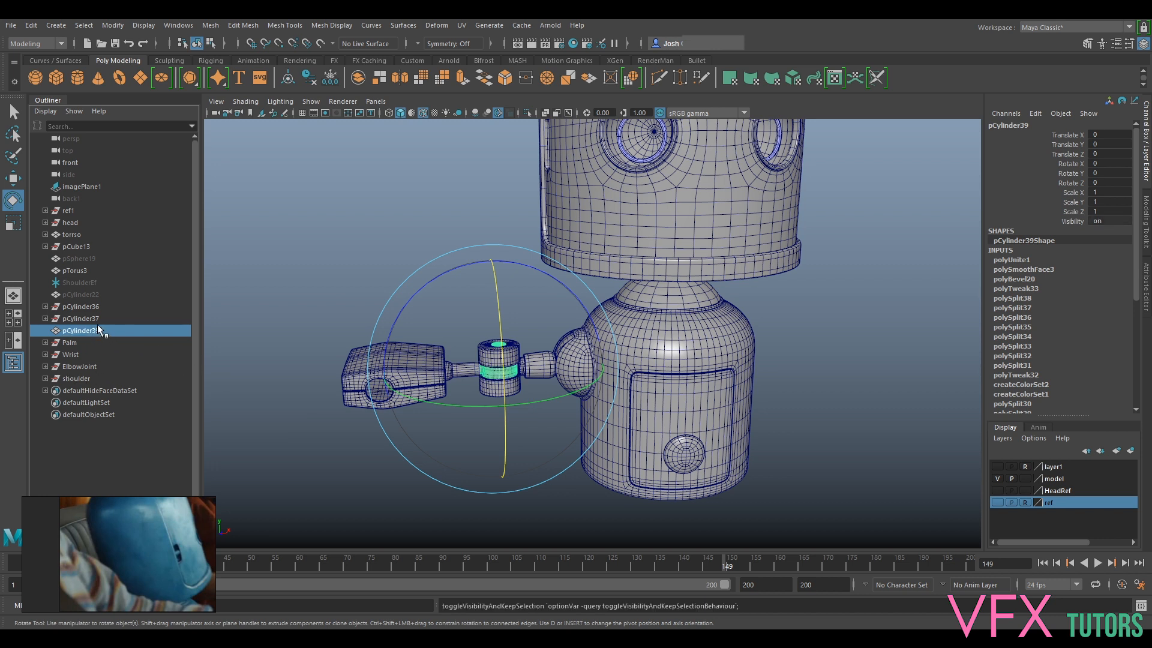
key(h)
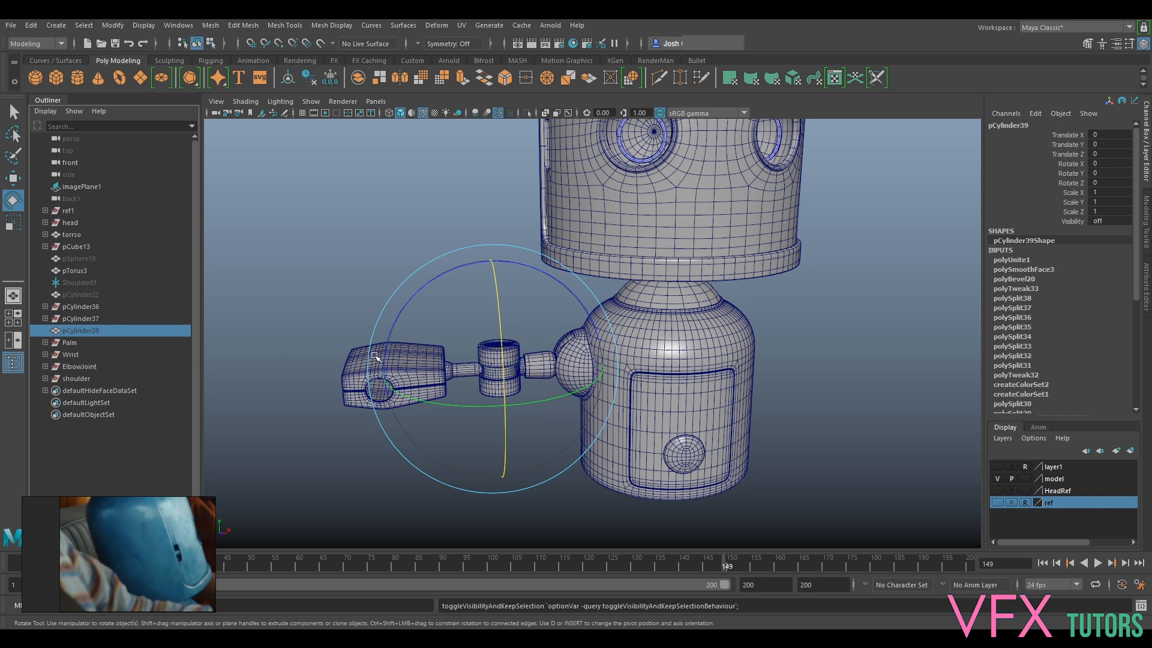
scroll(481, 364, up, 5)
scroll(412, 388, down, 2)
key(h)
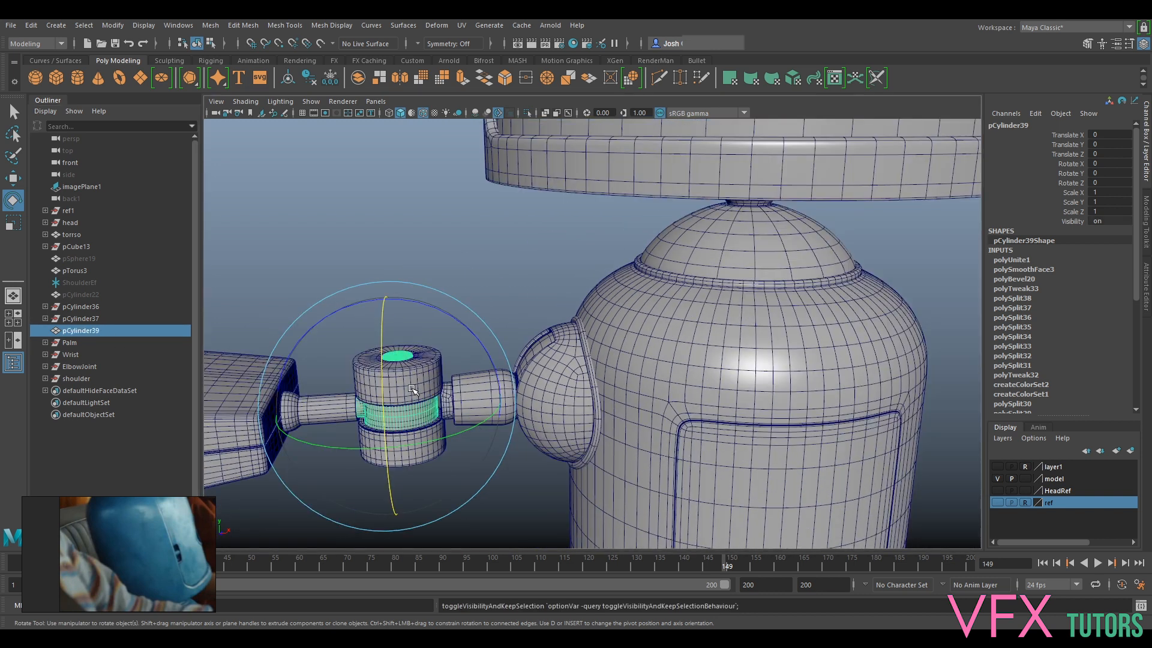
scroll(370, 443, up, 2)
alt+drag(427, 334, 558, 369)
key(Delete)
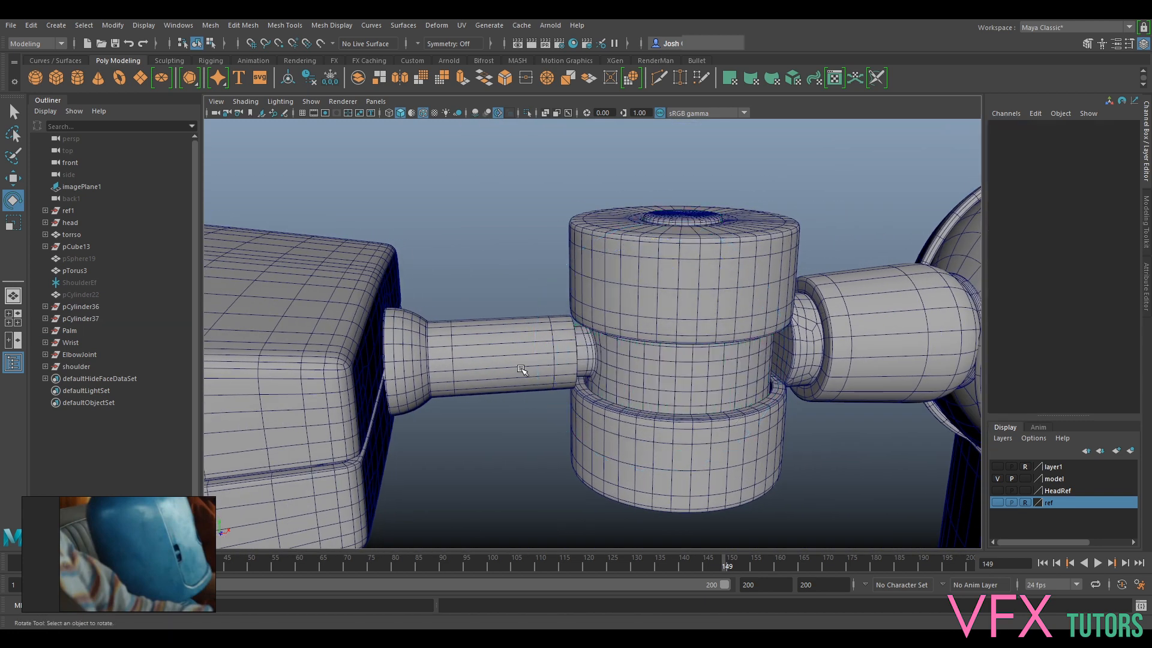
Expand pCylinder37 to inspect its contents and select the four arm groups from Palm to shoulder
click(87, 318)
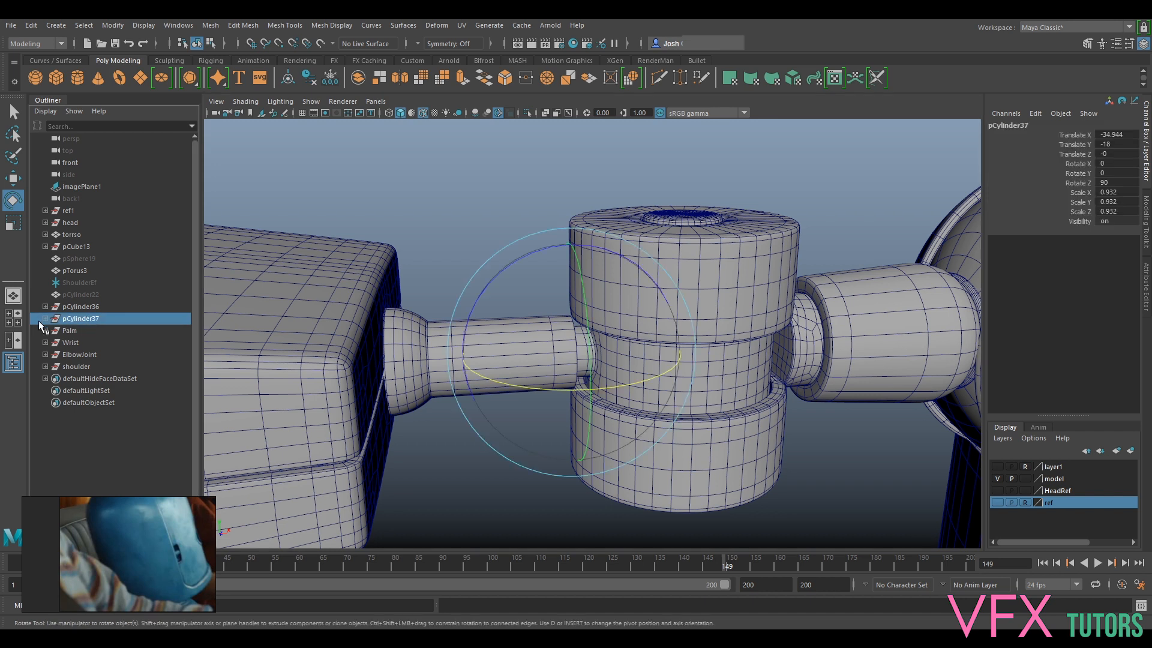
click(45, 319)
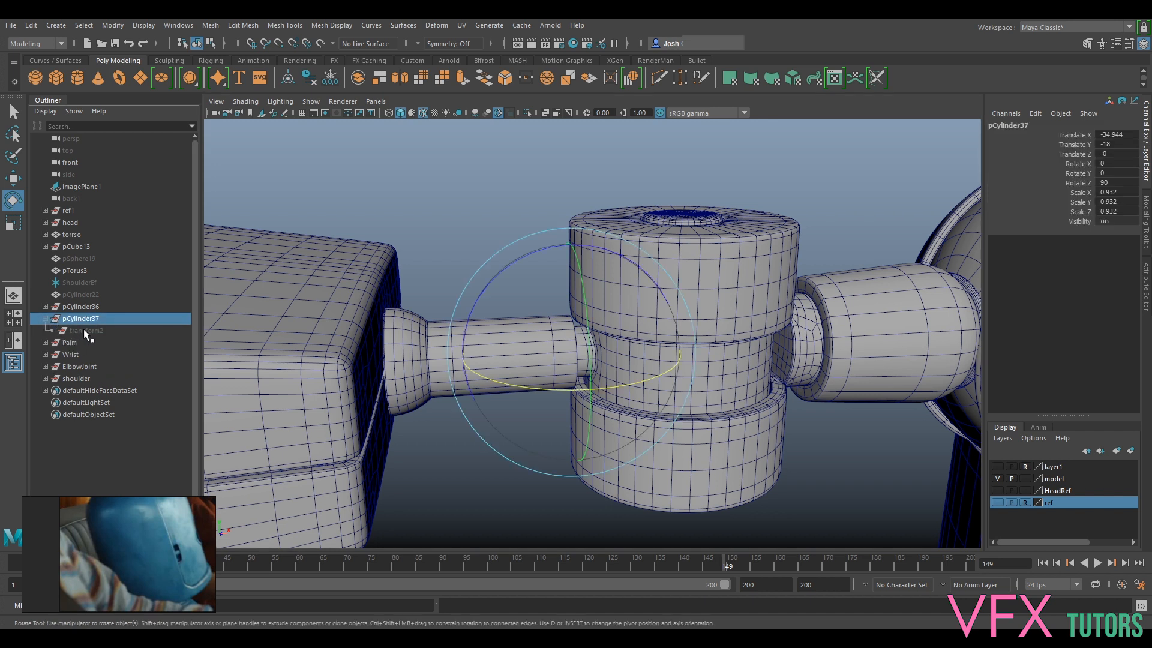
click(77, 342)
shift+click(79, 379)
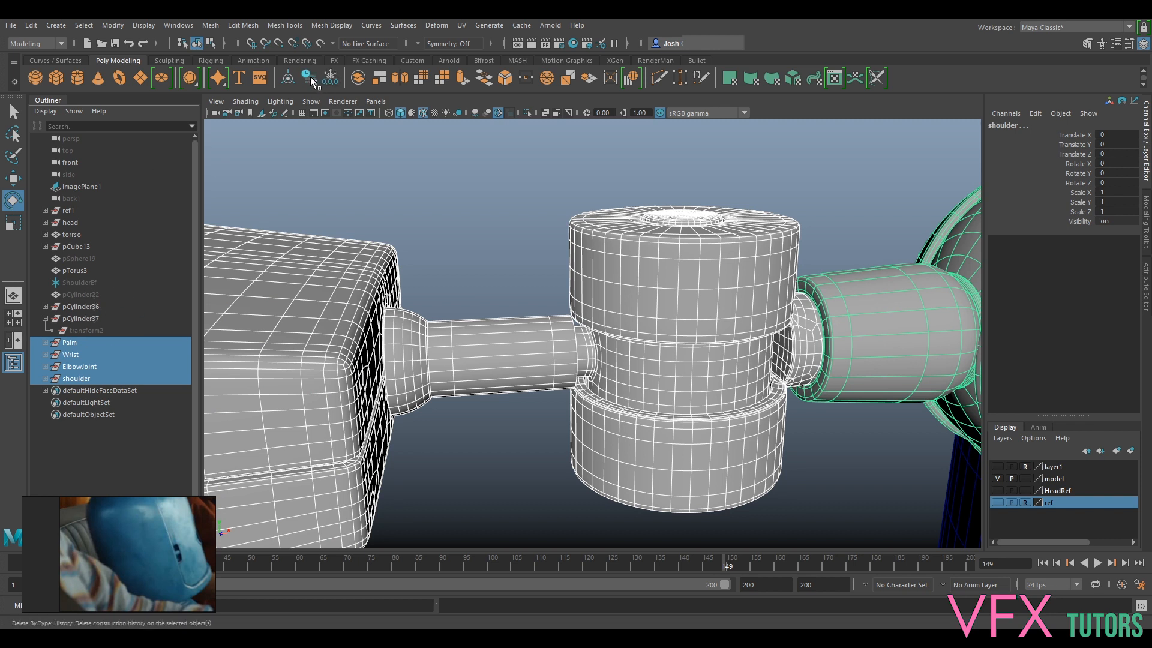
Unhide pCylinder22 and check in isolation whether it holds any visible geometry
click(81, 297)
key(h)
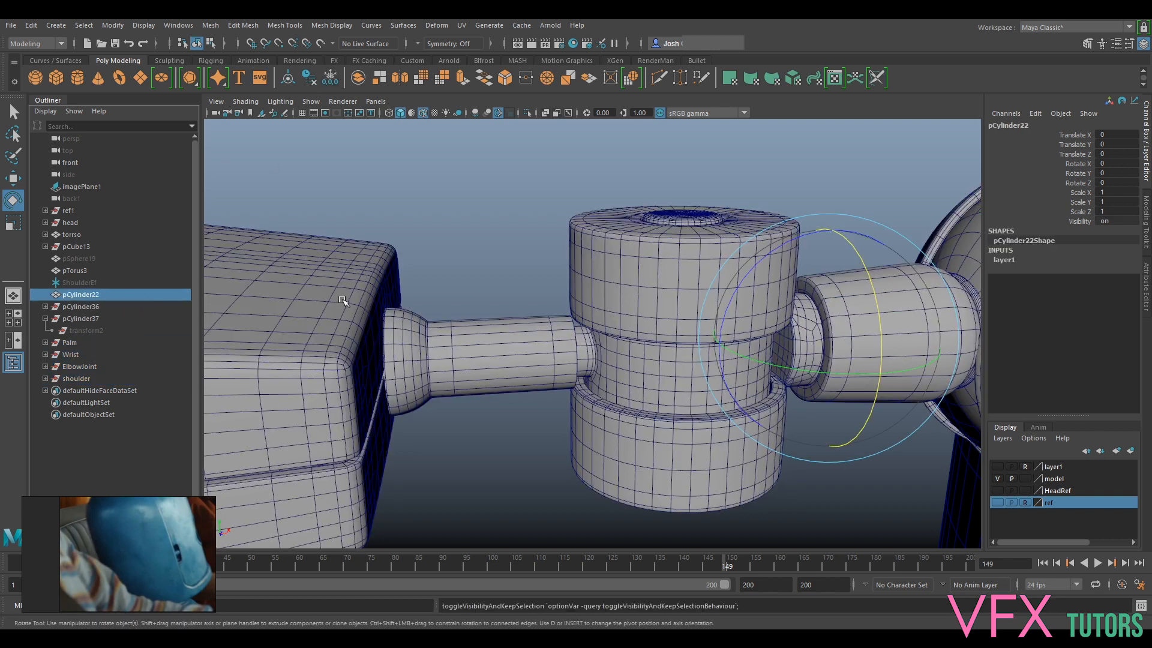
scroll(752, 307, down, 5)
scroll(752, 307, down, 3)
key(ctrl+1)
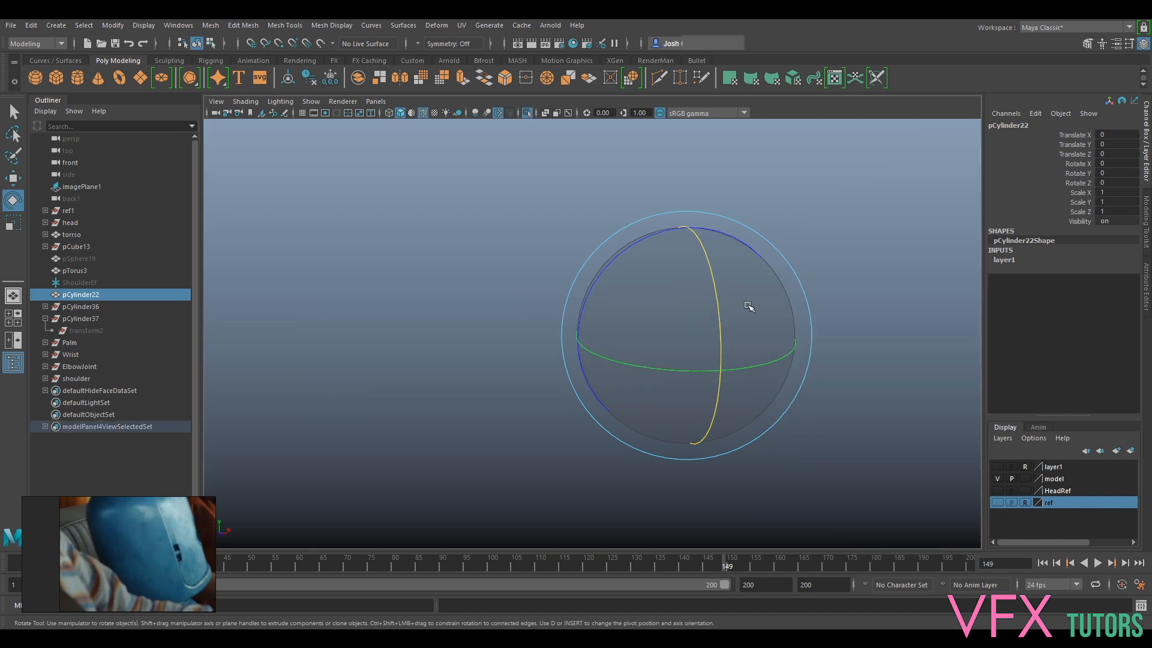
key(ctrl+1)
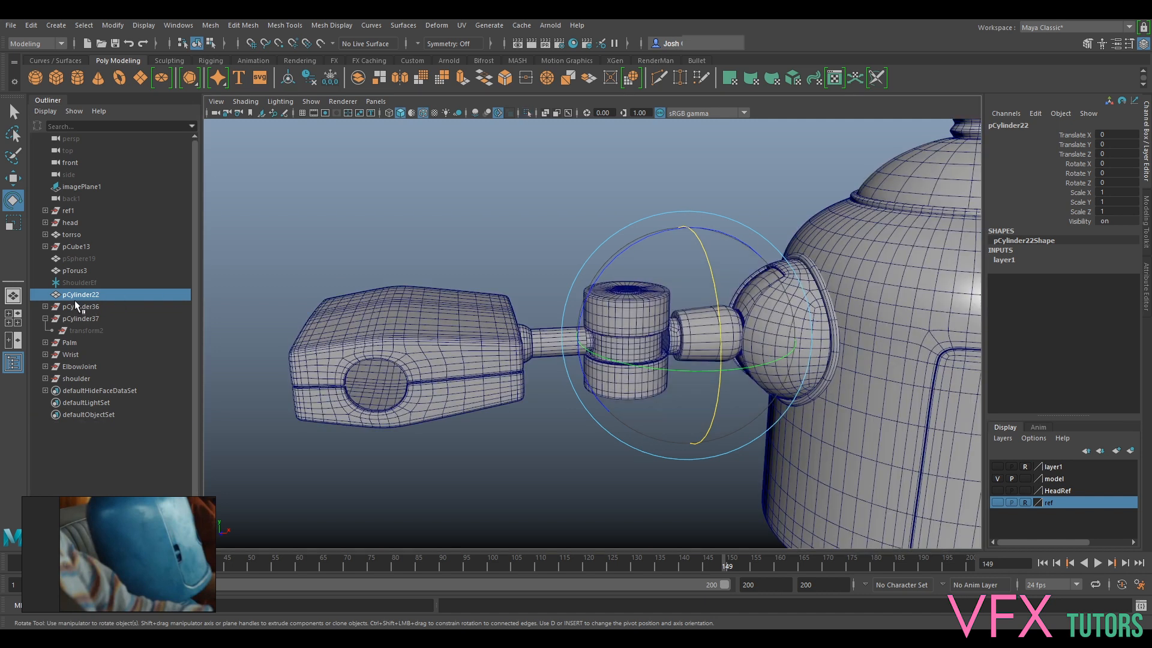
Check the ref layer's visibility and inspect the ShoulderEf, Palm and pCylinder37 nodes one after another
click(996, 502)
click(996, 502)
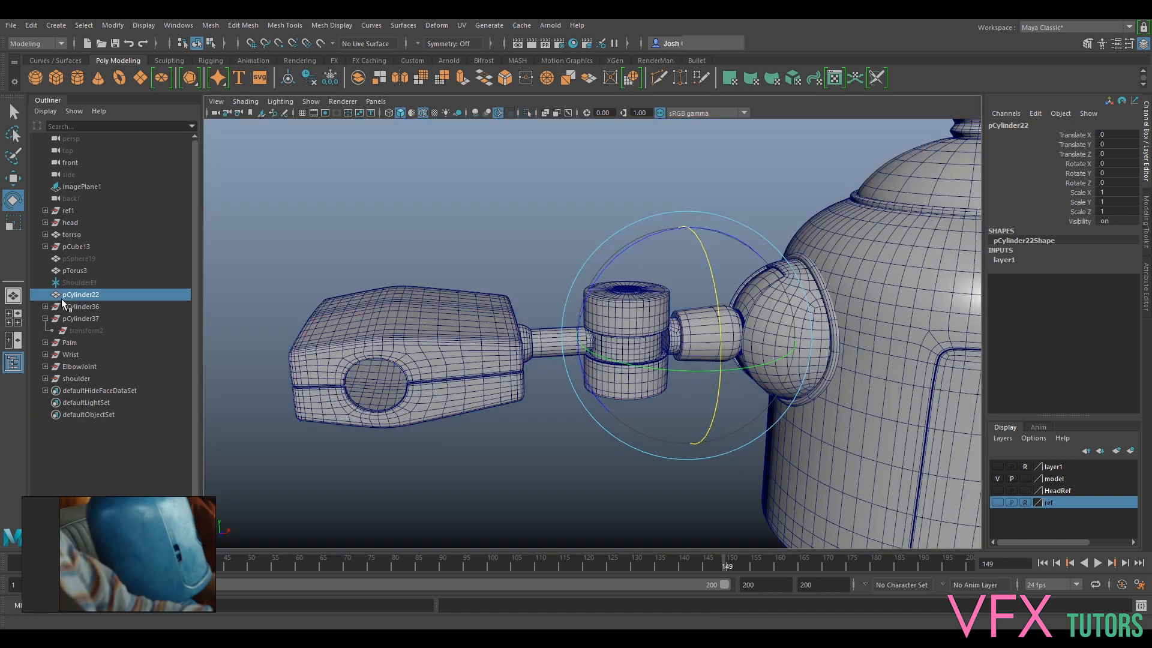
click(84, 282)
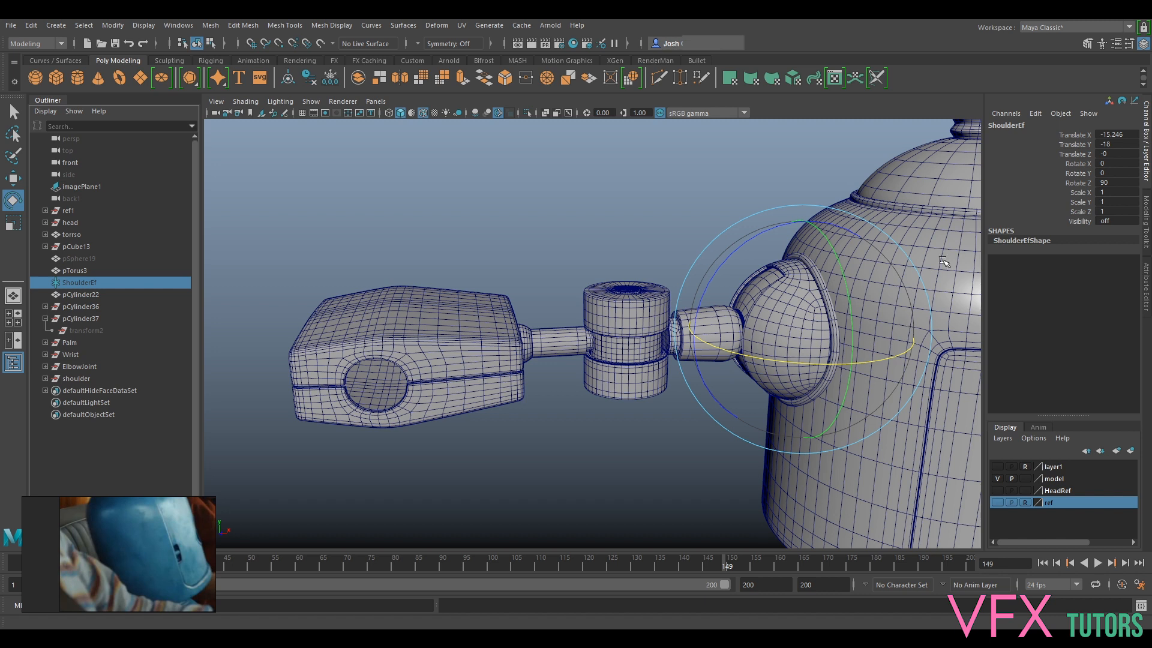
click(78, 347)
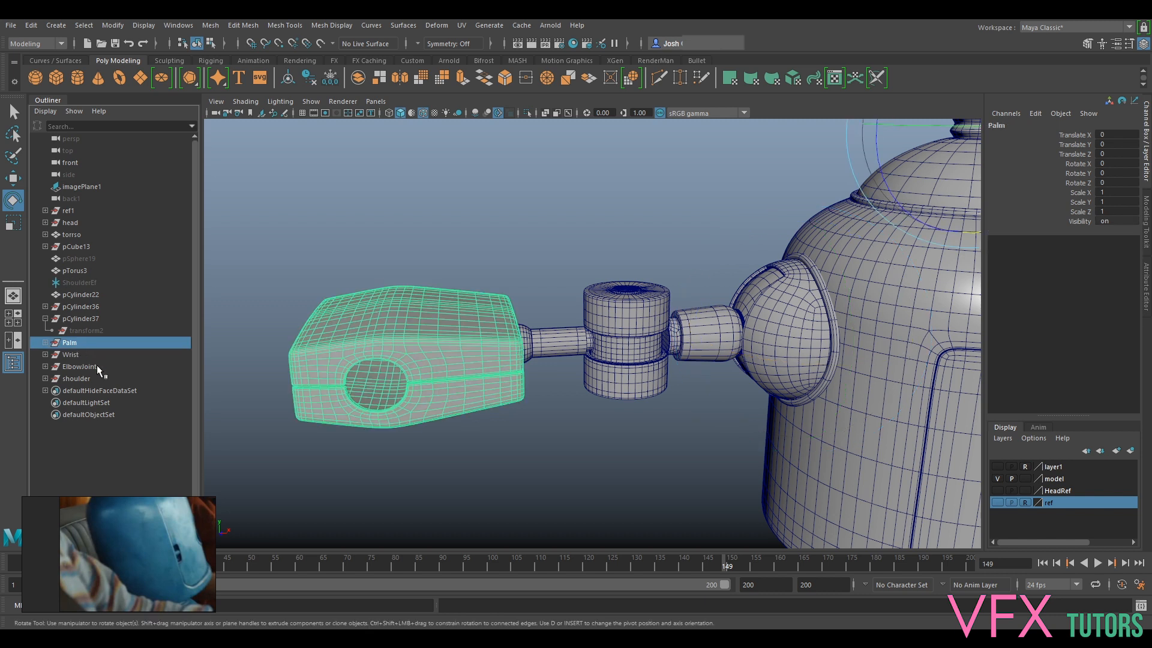
click(71, 318)
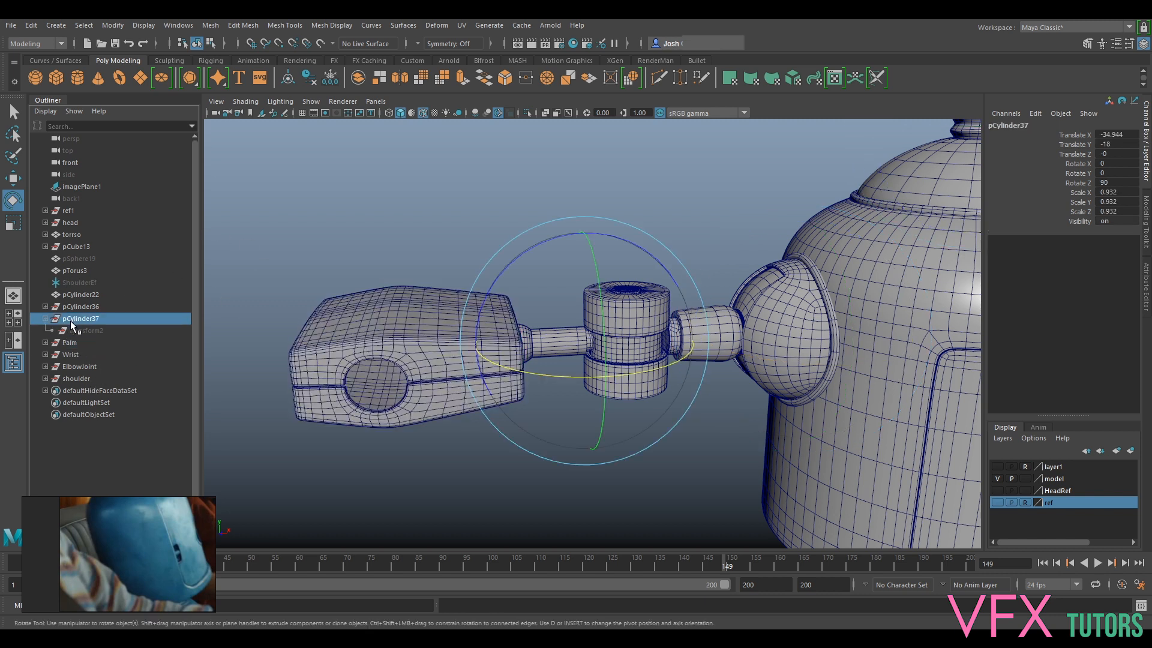
Delete the leftover pCylinder37 and pCylinder36 nodes from the scene
key(Delete)
click(84, 306)
key(Delete)
Unhide pSphere19 to see where it sits on the shoulder, and delete it as a leftover
click(85, 294)
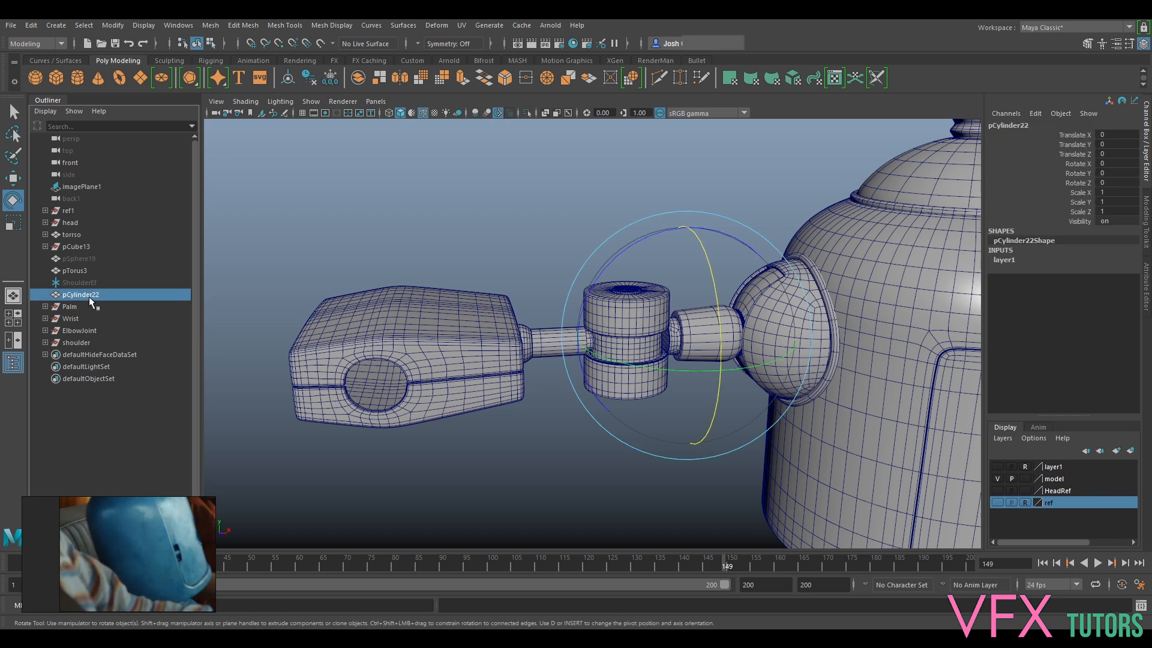
click(89, 283)
click(96, 260)
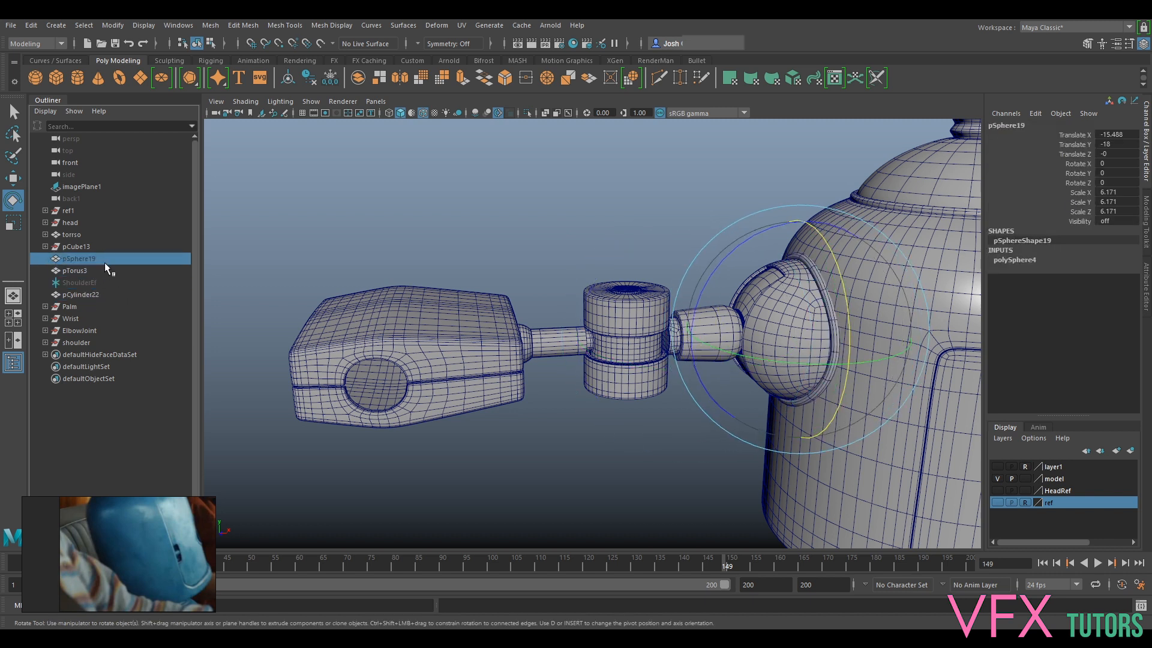
key(h)
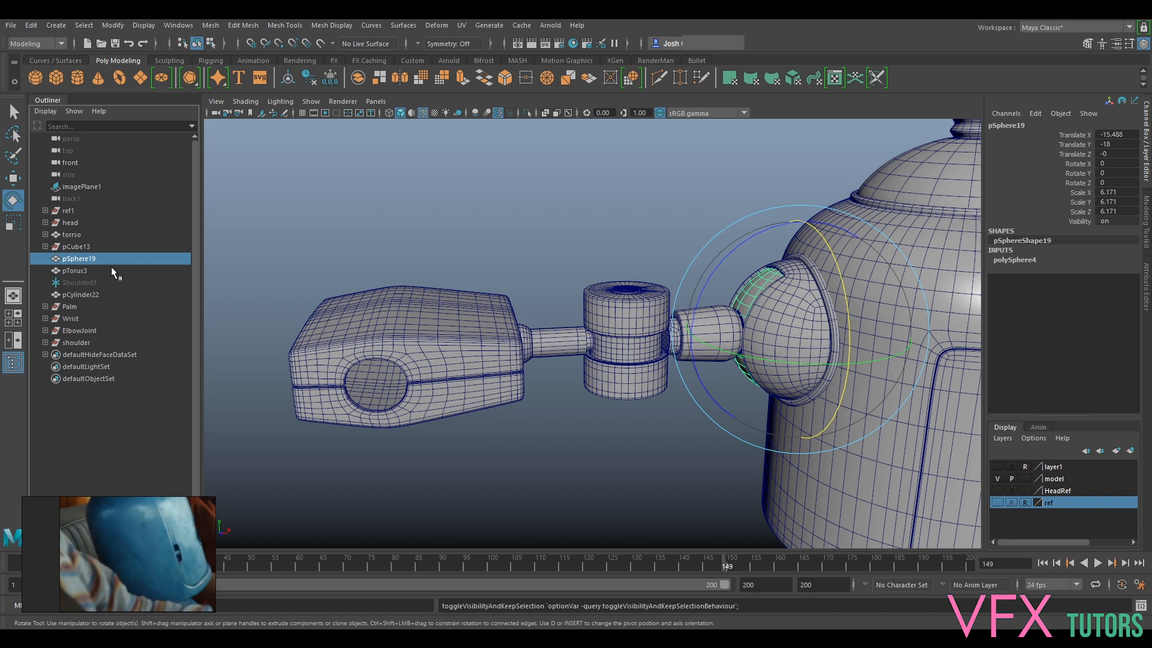
key(Delete)
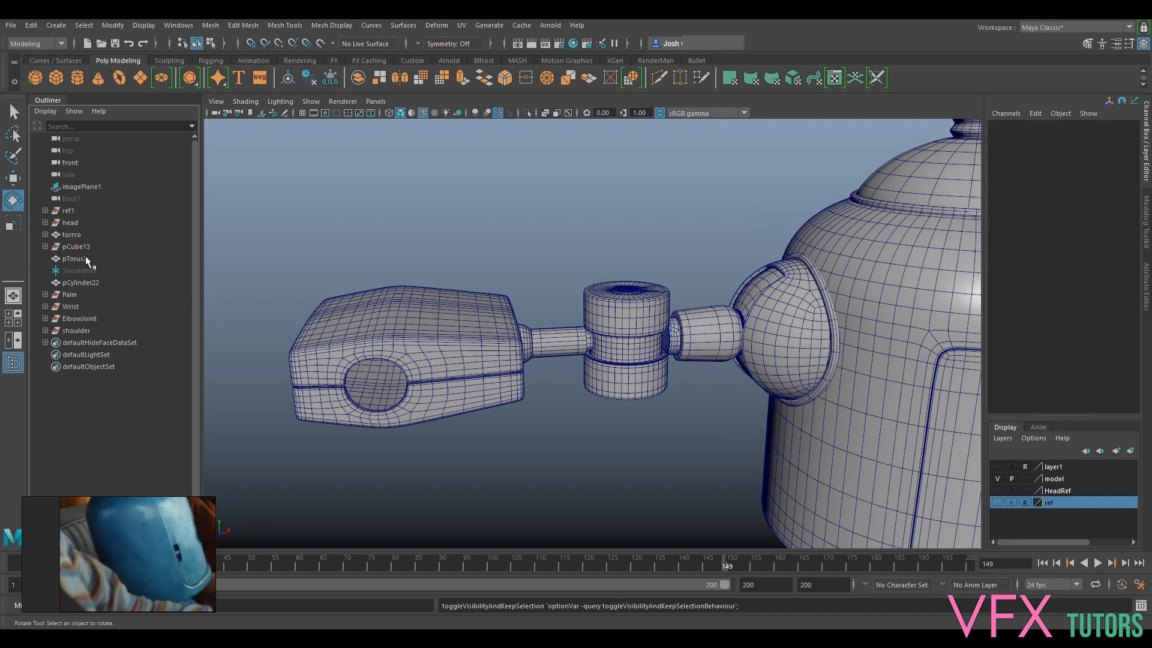
Group Palm, Wrist, ElbowJoint and shoulder together and name the new group arm
click(70, 294)
shift+click(78, 331)
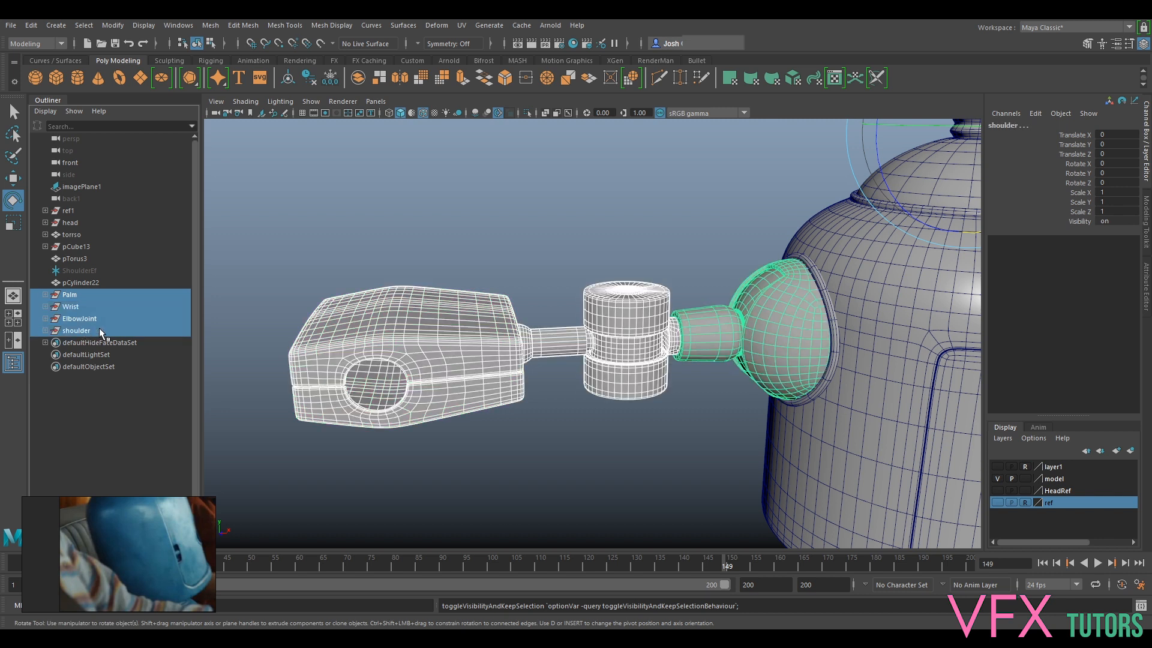
key(ctrl+g)
double_click(99, 296)
text(arm)
key(Return)
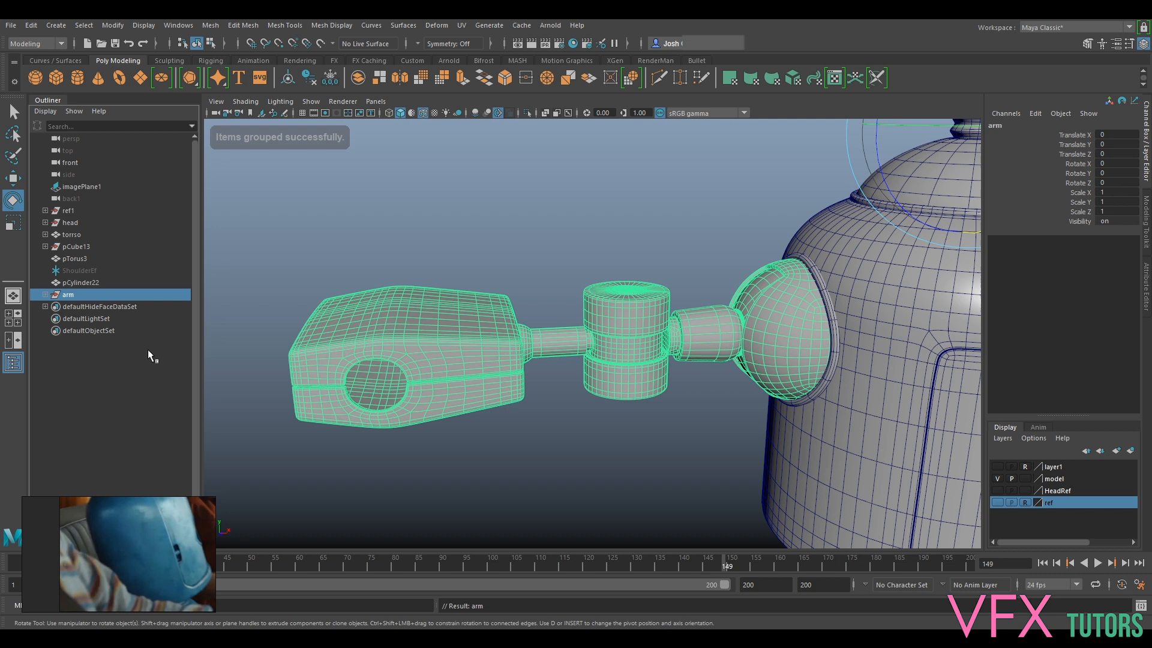
Isolate pCylinder22 and turn on the ref, HeadRef and layer1 display layers to examine its geometry
click(103, 282)
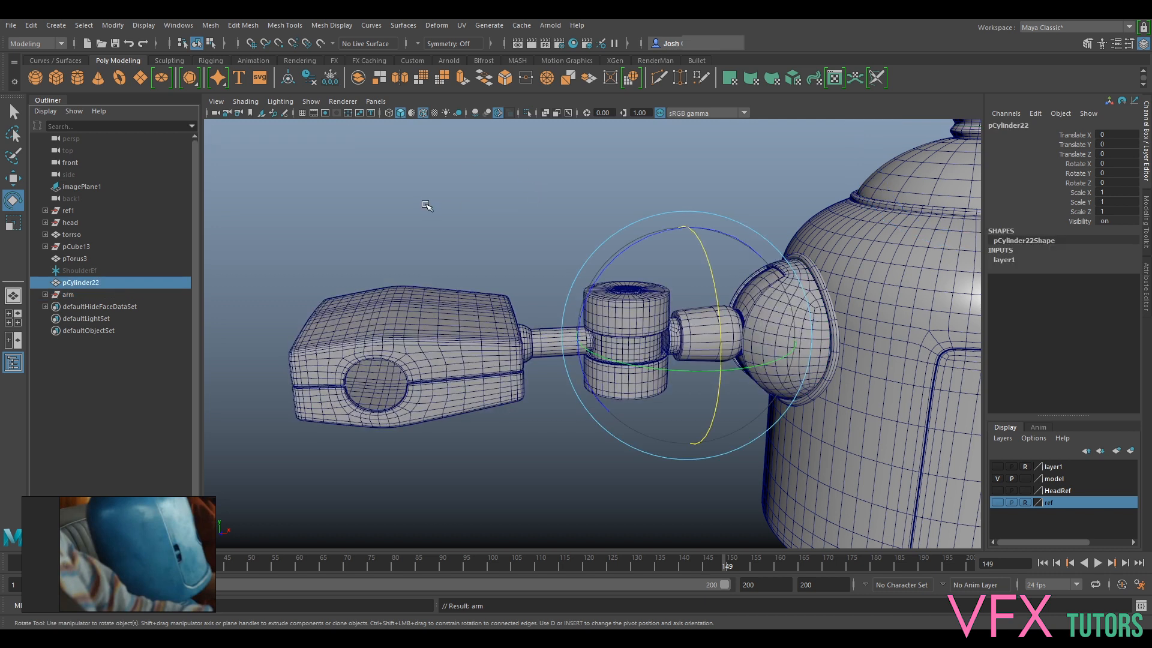
key(ctrl+1)
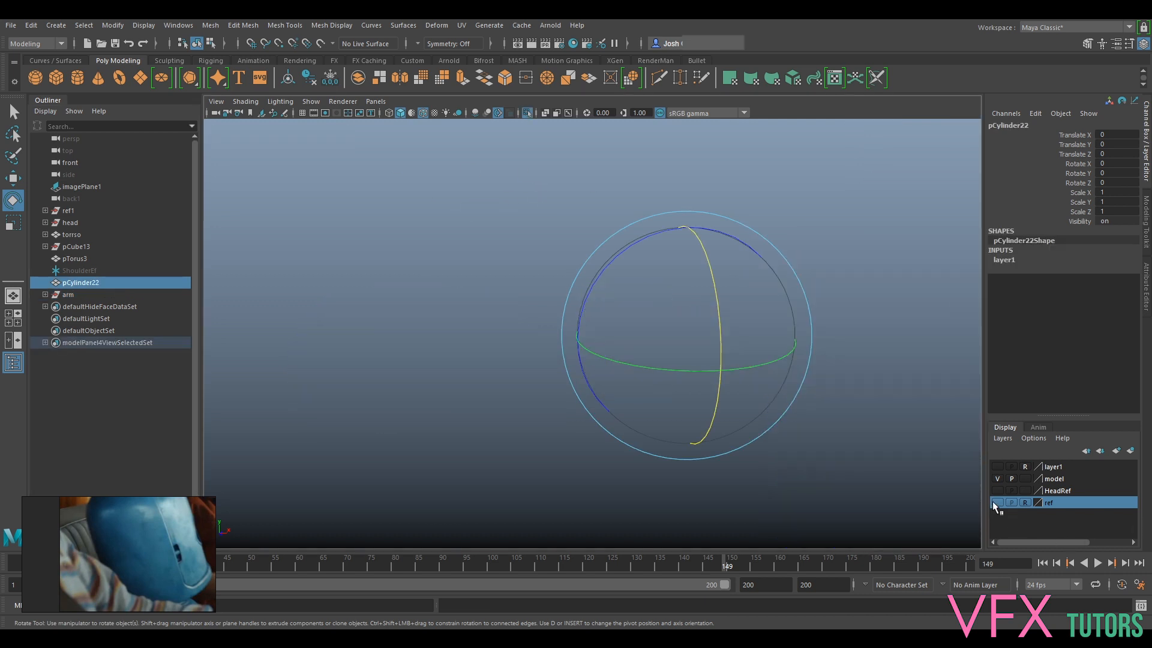
click(997, 467)
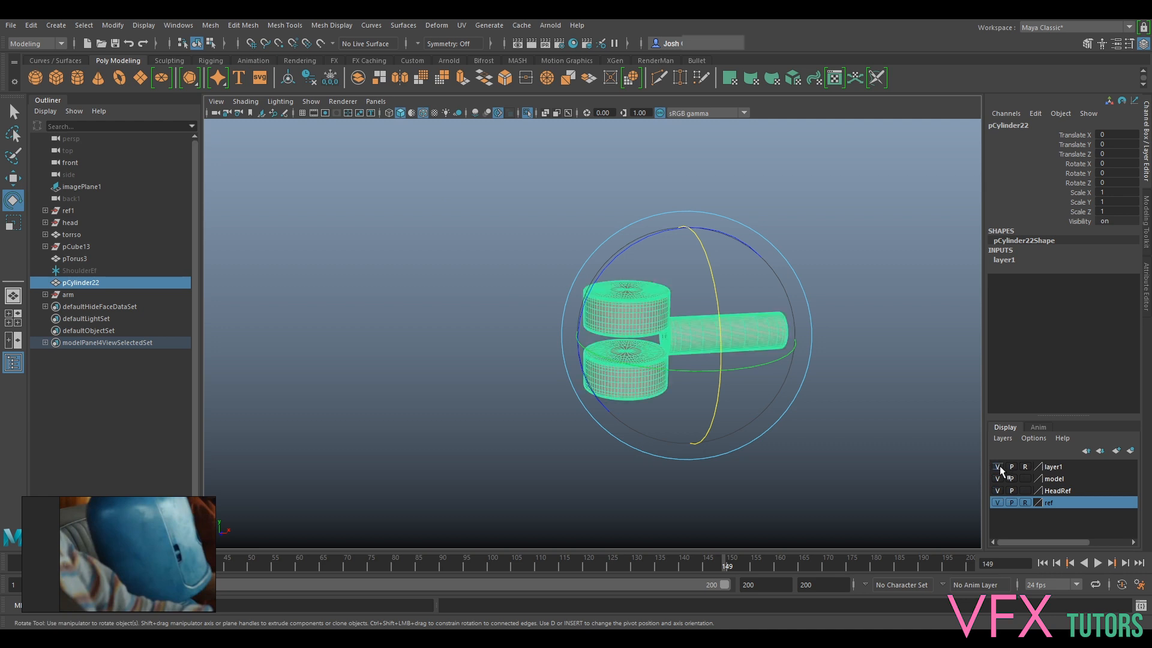
key(f)
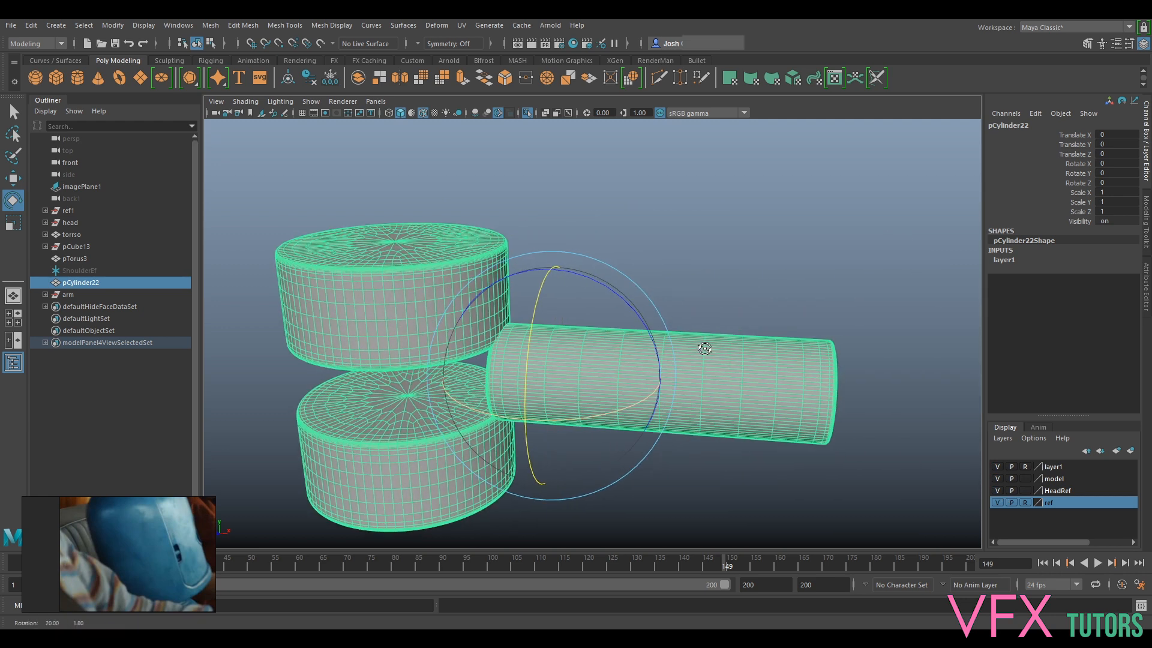
Take layer1 out of reference mode so pCylinder22 can be selected in the viewport, and delete pCylinder22
click(779, 272)
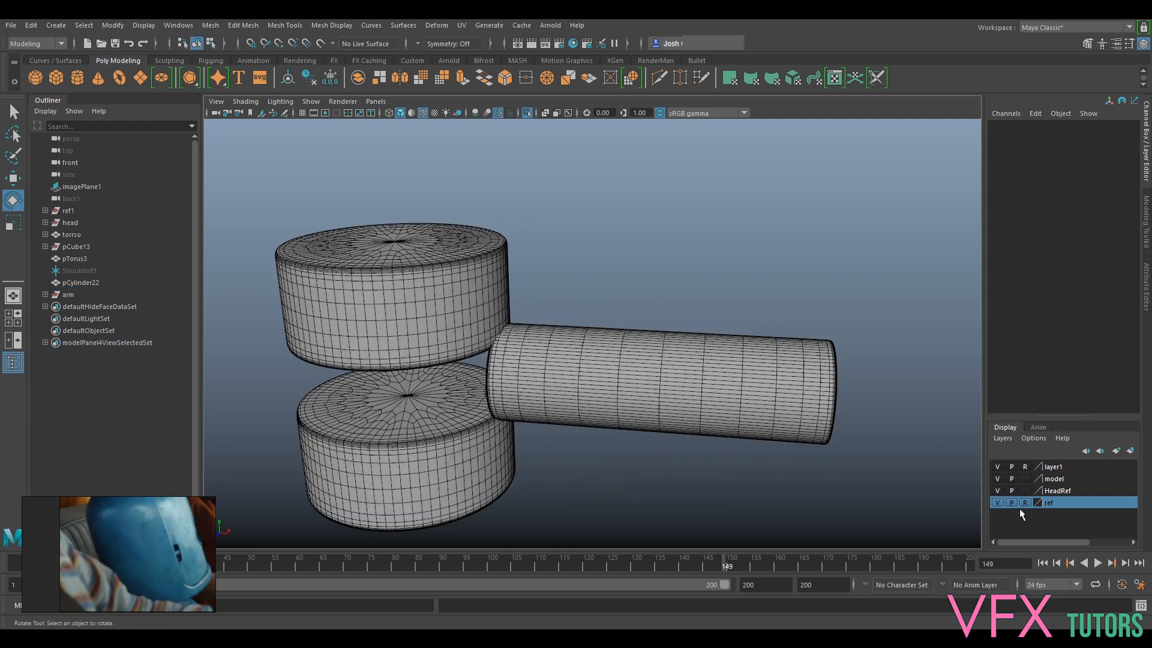
click(1025, 467)
click(785, 420)
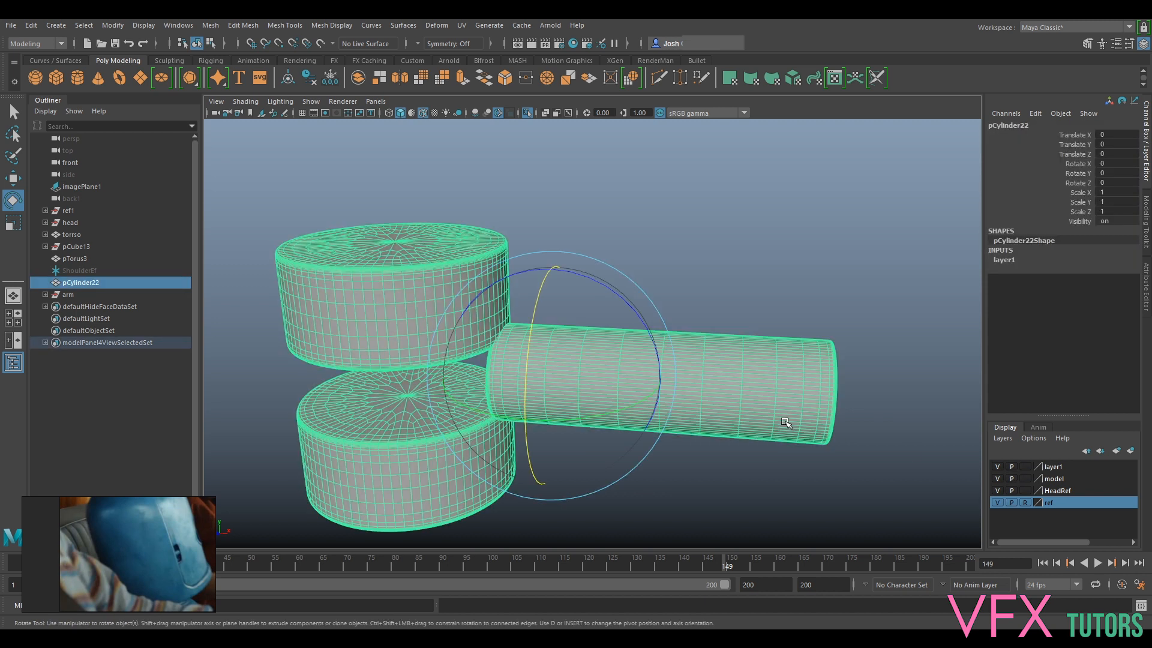
key(Delete)
Leave isolation and toggle pTorus3's visibility to identify which part of the shoulder it forms
click(71, 259)
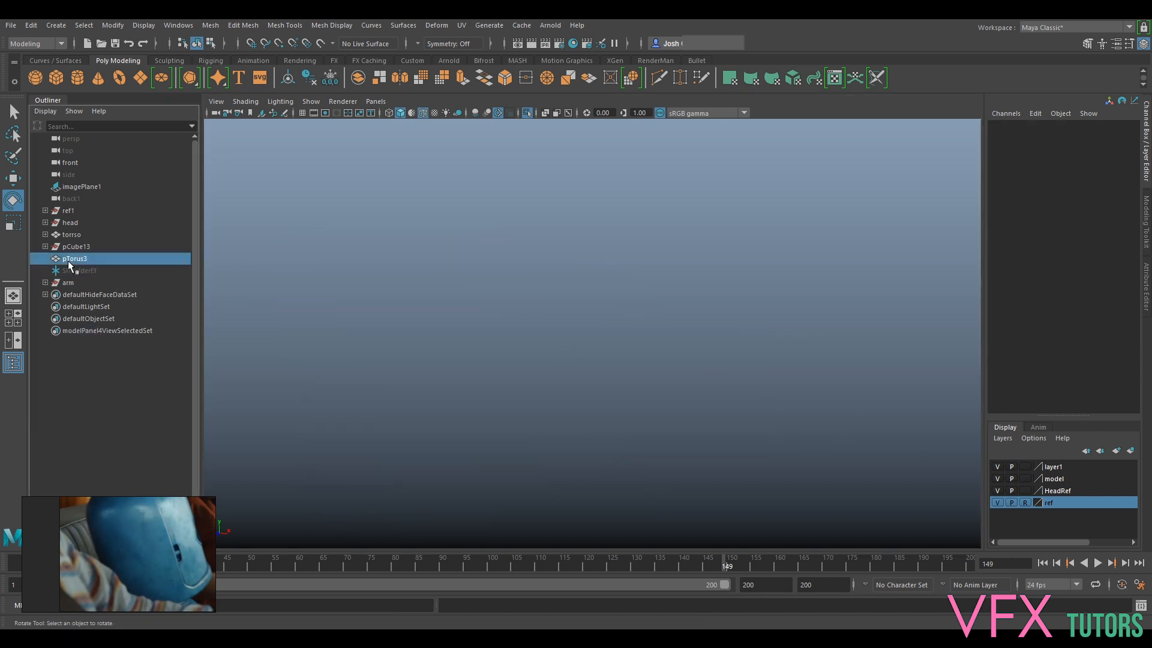
key(f)
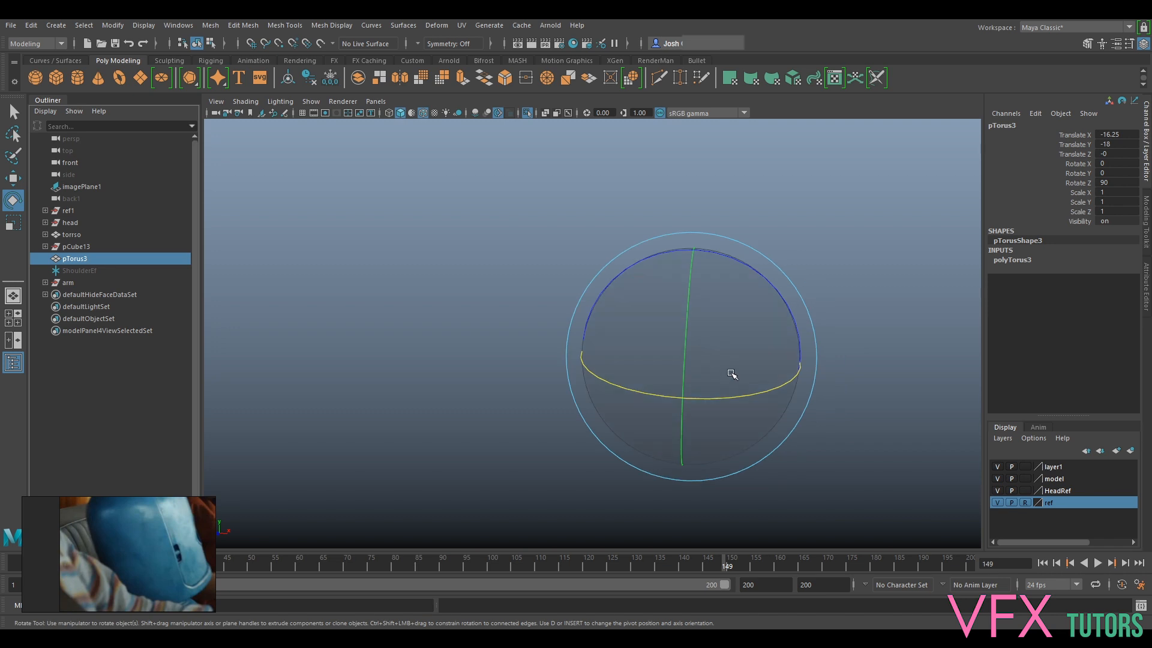
key(ctrl+1)
alt+drag(743, 383, 772, 347)
key(ctrl+1)
key(ctrl+1)
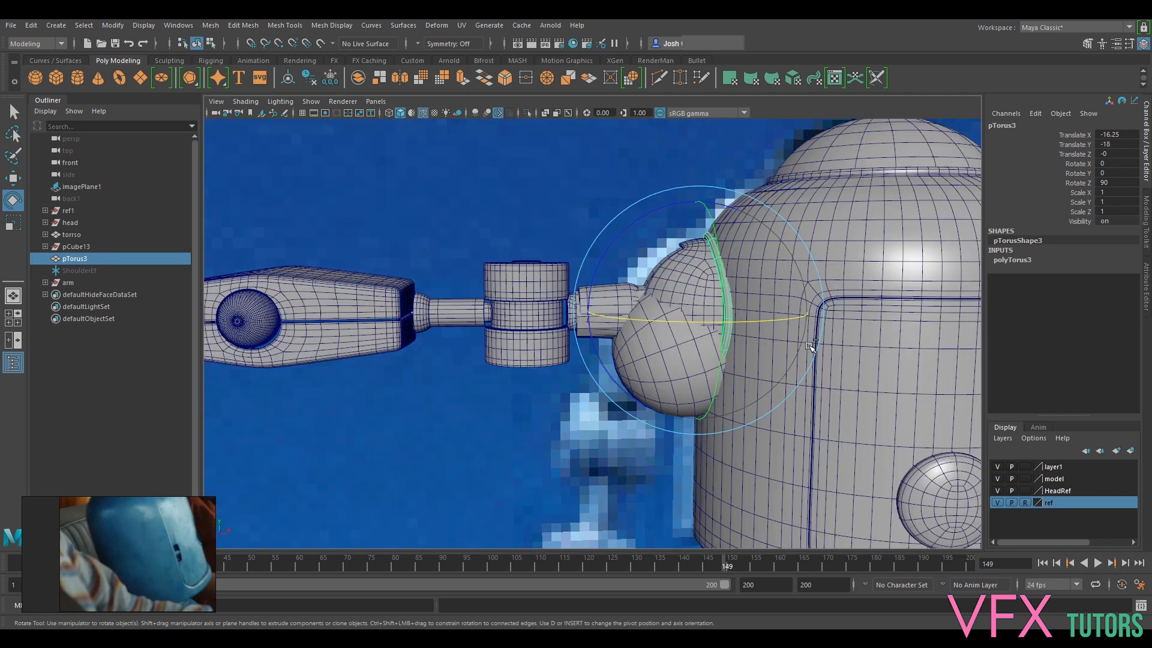
key(ctrl+h)
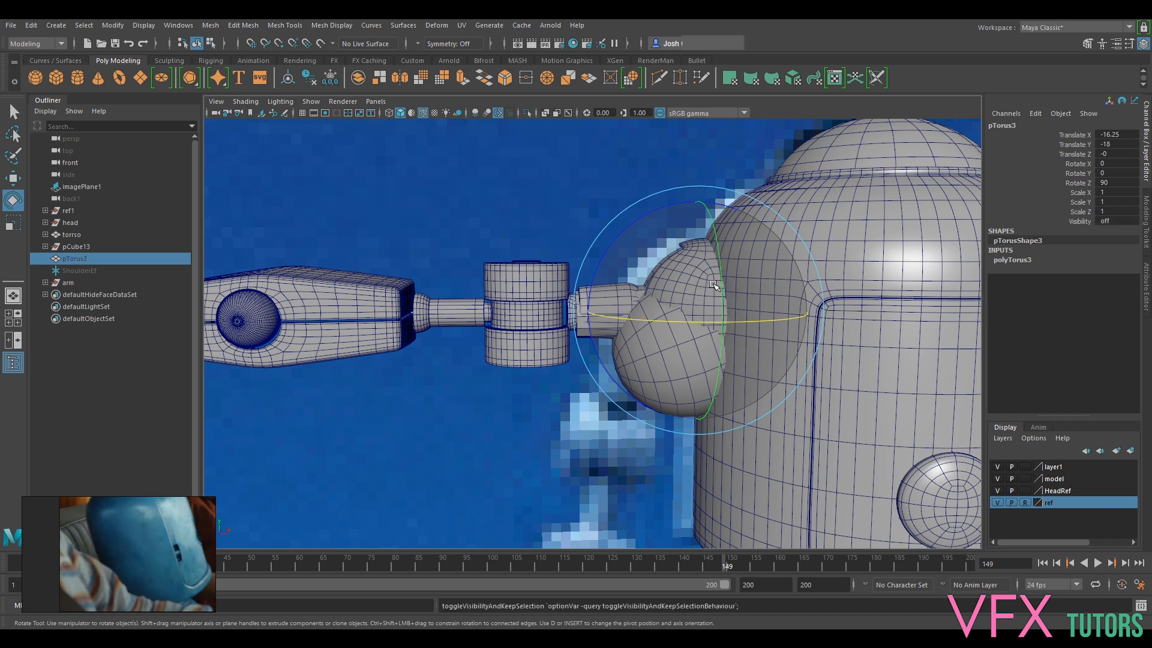
key(ctrl+h)
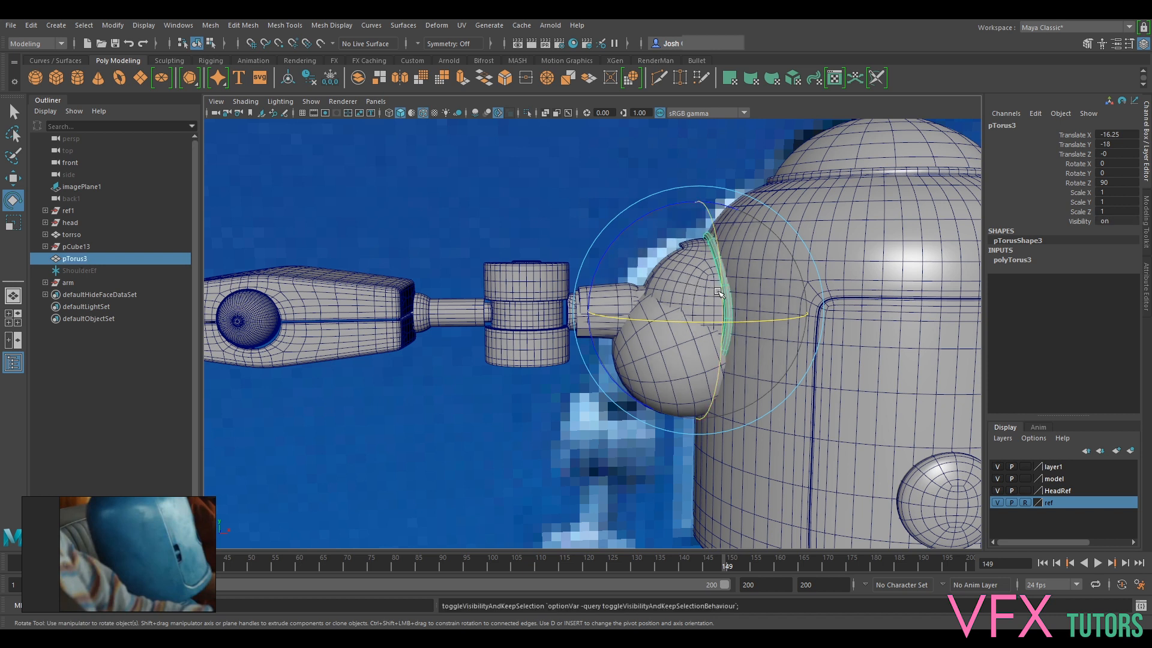
Hide the ref, HeadRef, model and layer1 display layers and move pTorus3 into the arm group
click(997, 503)
click(997, 491)
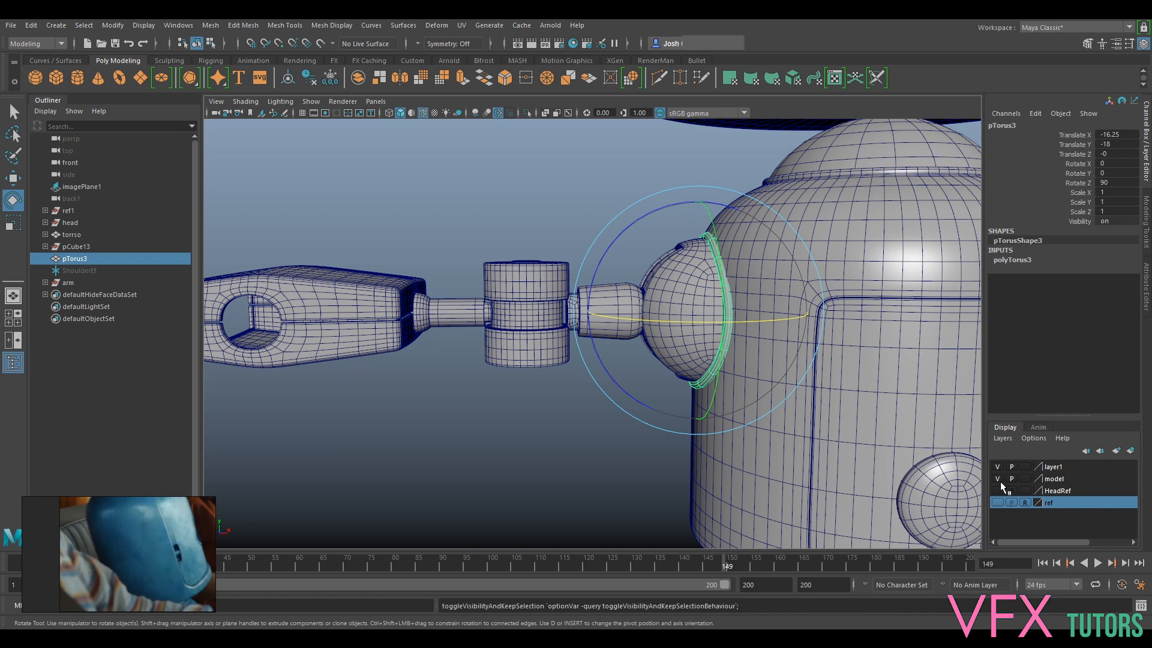
click(998, 479)
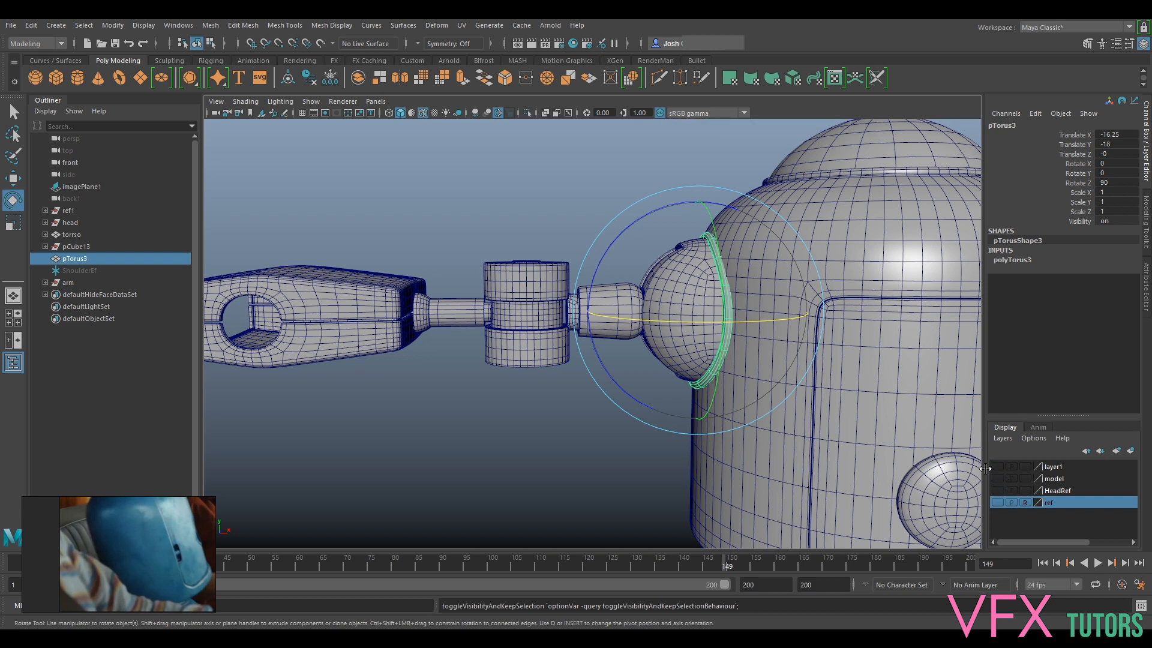
middle_drag(77, 264, 72, 281)
click(72, 265)
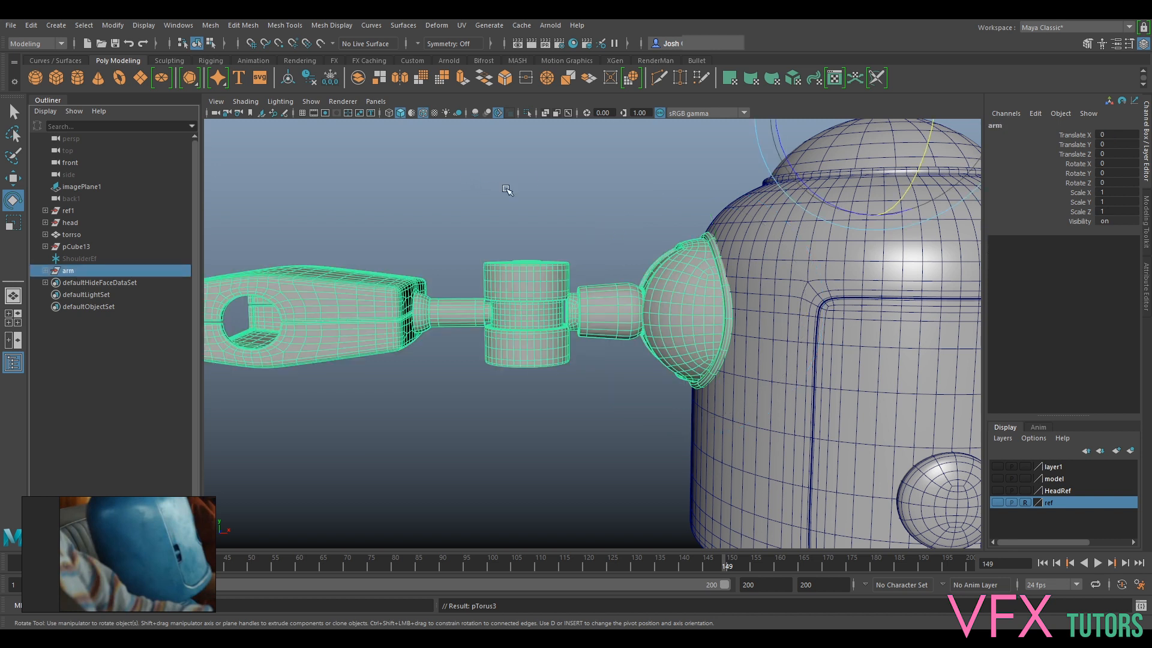
Select the torso and the face mesh and examine the body and head from below
click(803, 267)
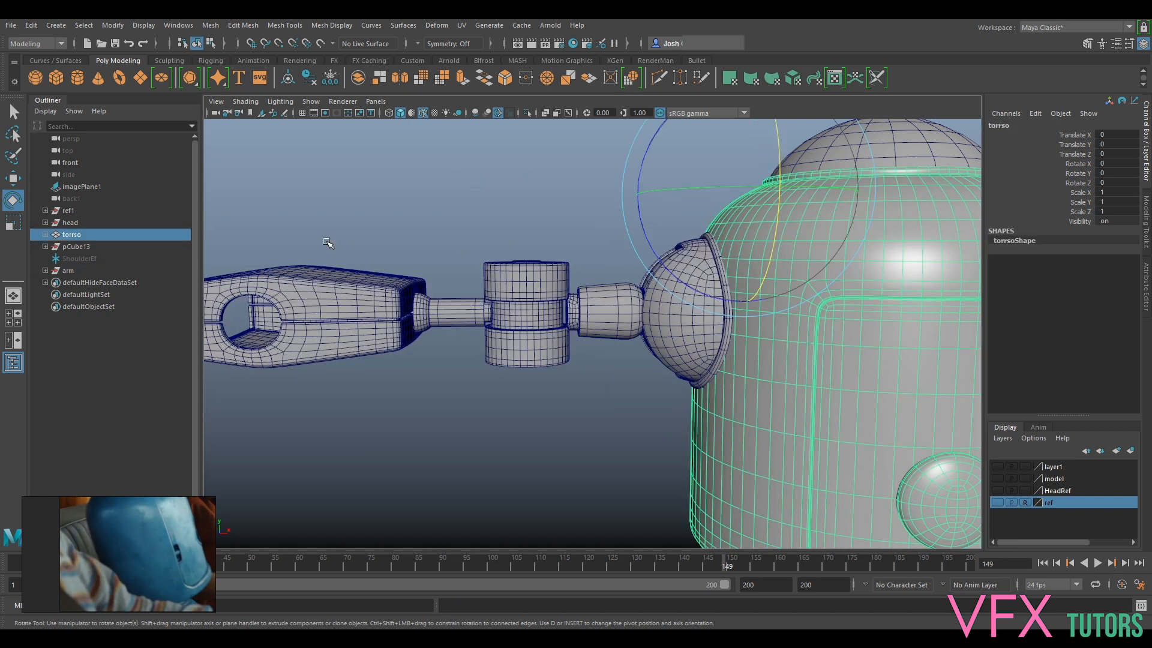
alt+middle_drag(728, 215, 594, 318)
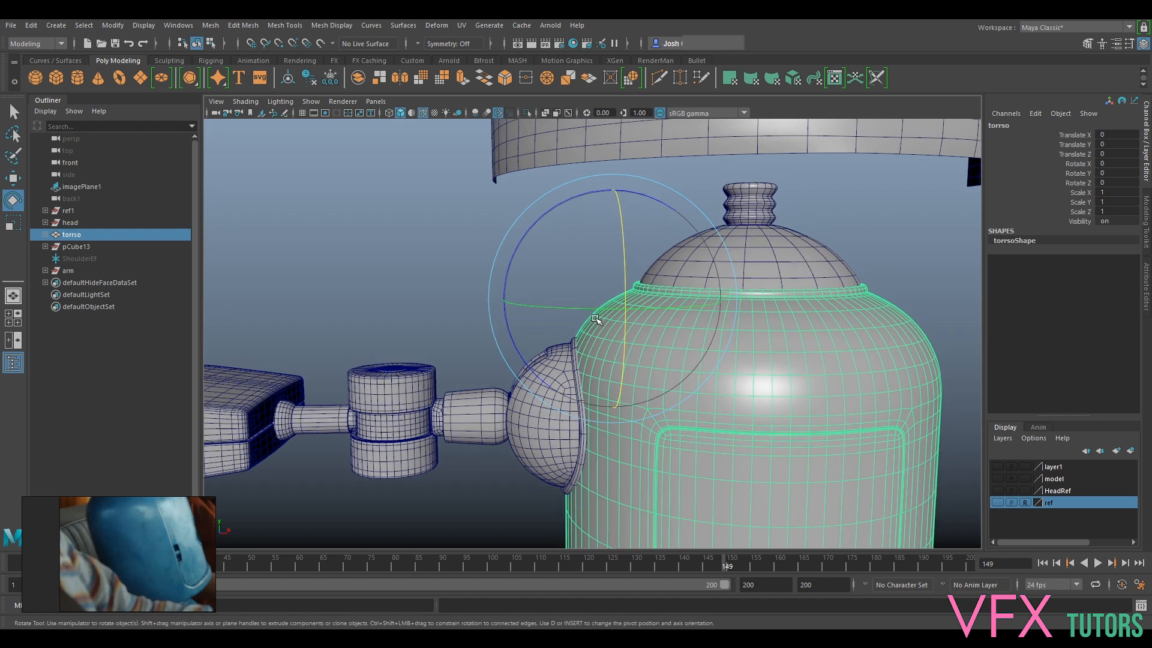
scroll(686, 235, down, 5)
alt+drag(760, 265, 738, 329)
click(737, 331)
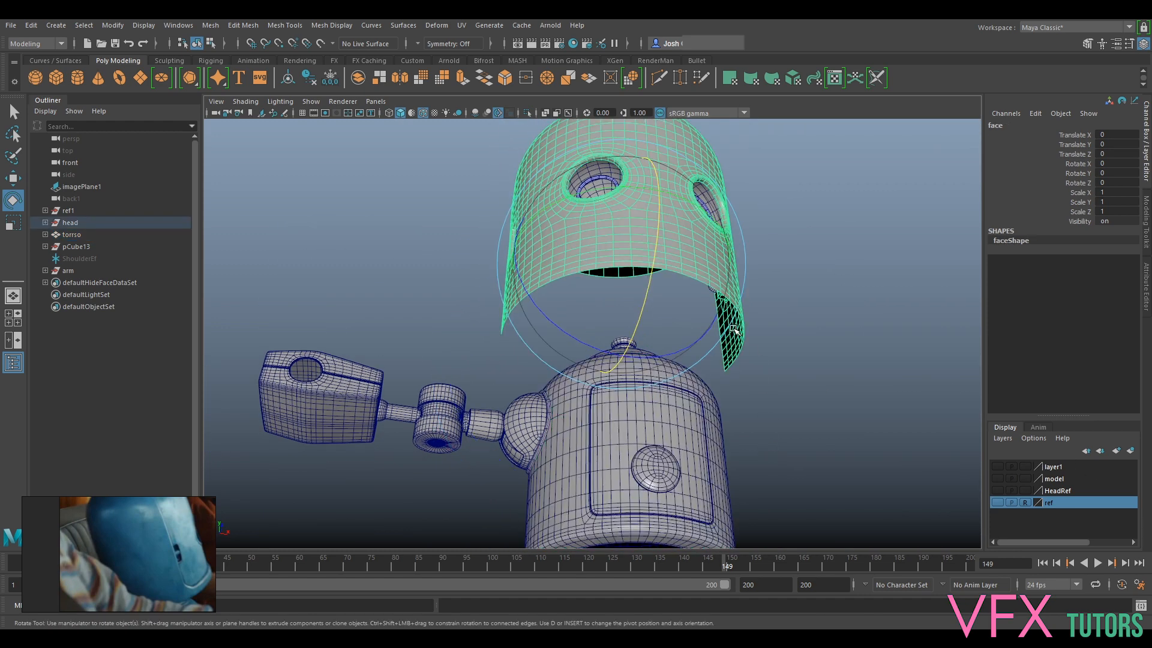
Show the ref, HeadRef and model layers and select the outer head shell to inspect it
click(997, 502)
click(996, 490)
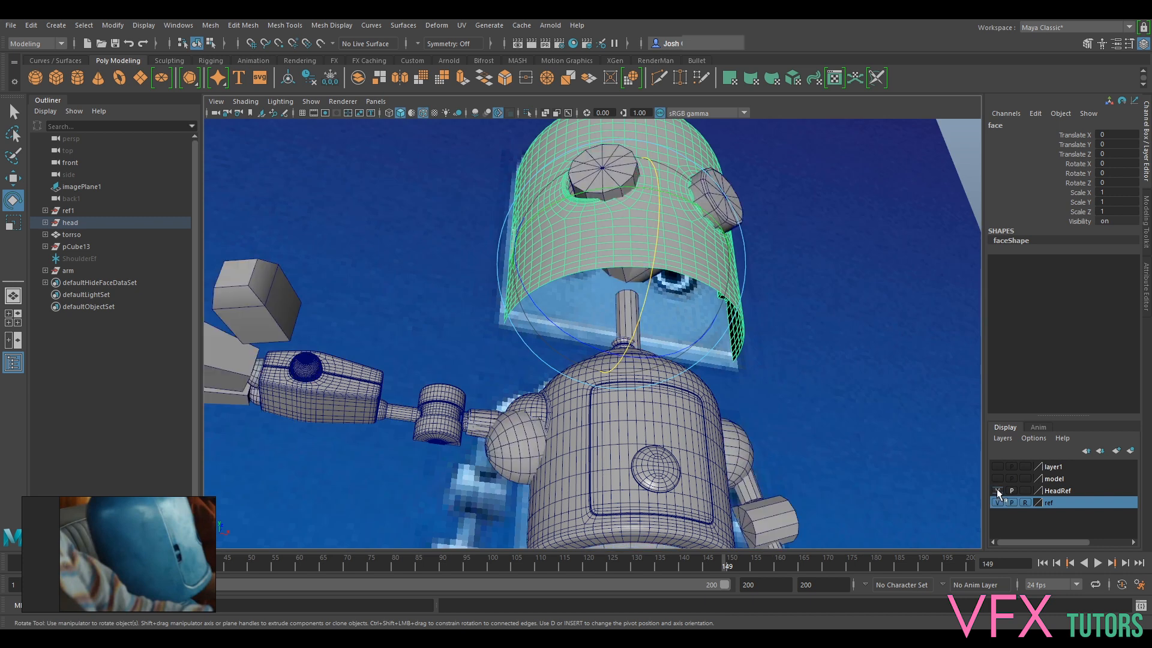
click(996, 478)
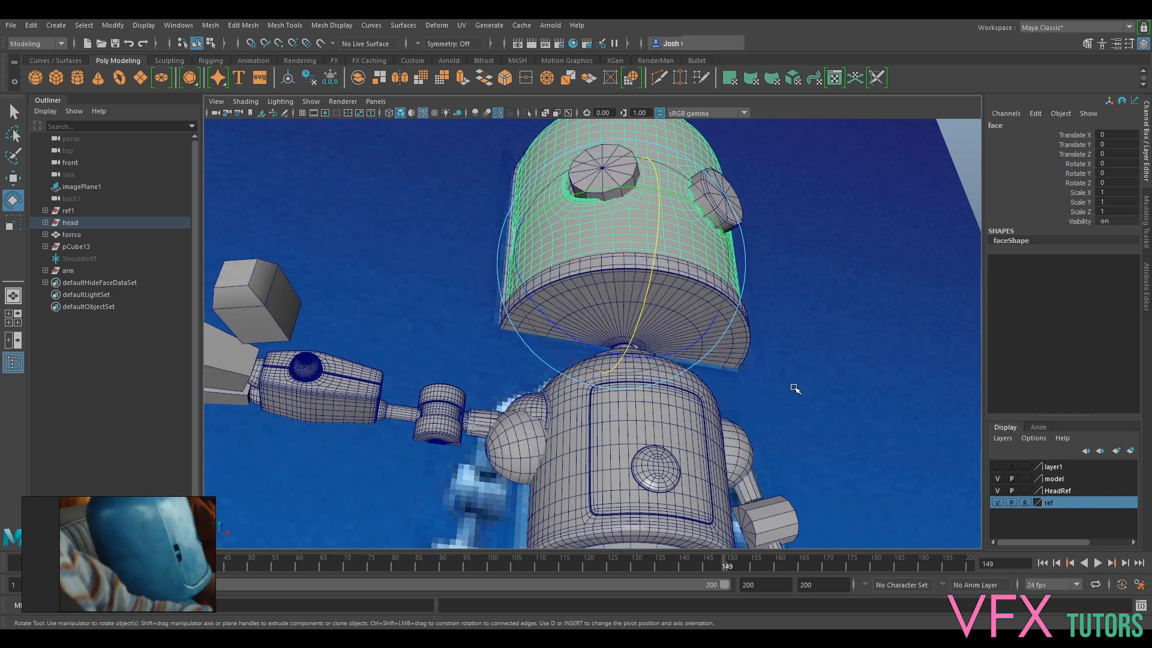
click(746, 336)
alt+drag(917, 276, 887, 336)
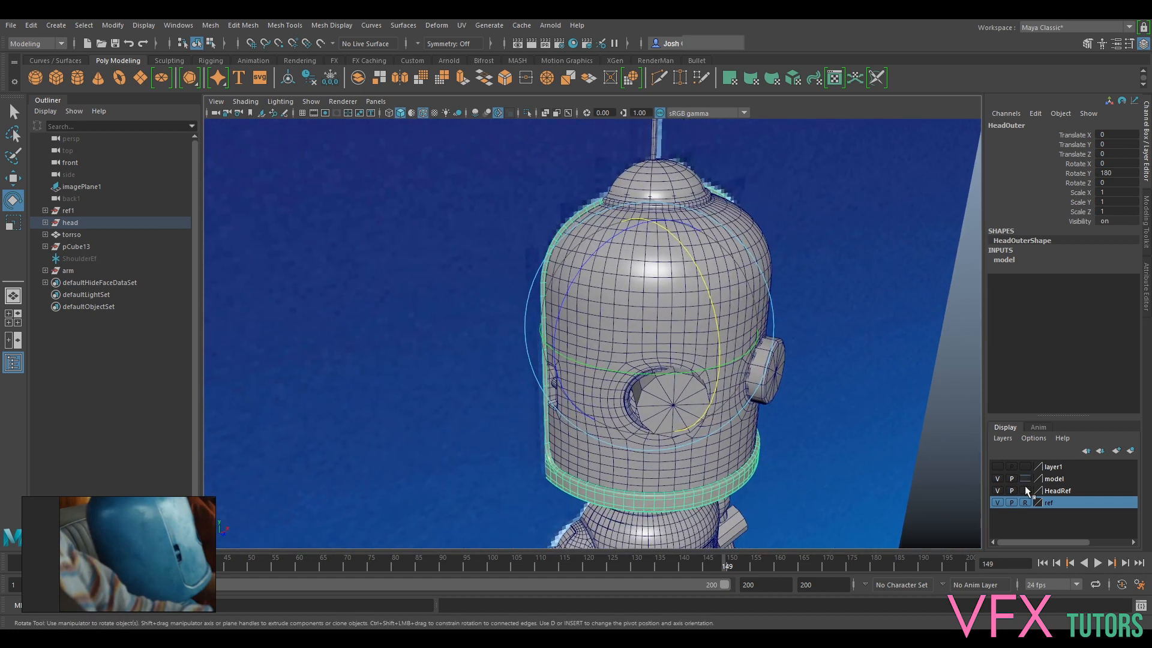
Hide the ref and HeadRef layers and check which parts the head group includes
click(997, 502)
alt+drag(788, 338, 773, 324)
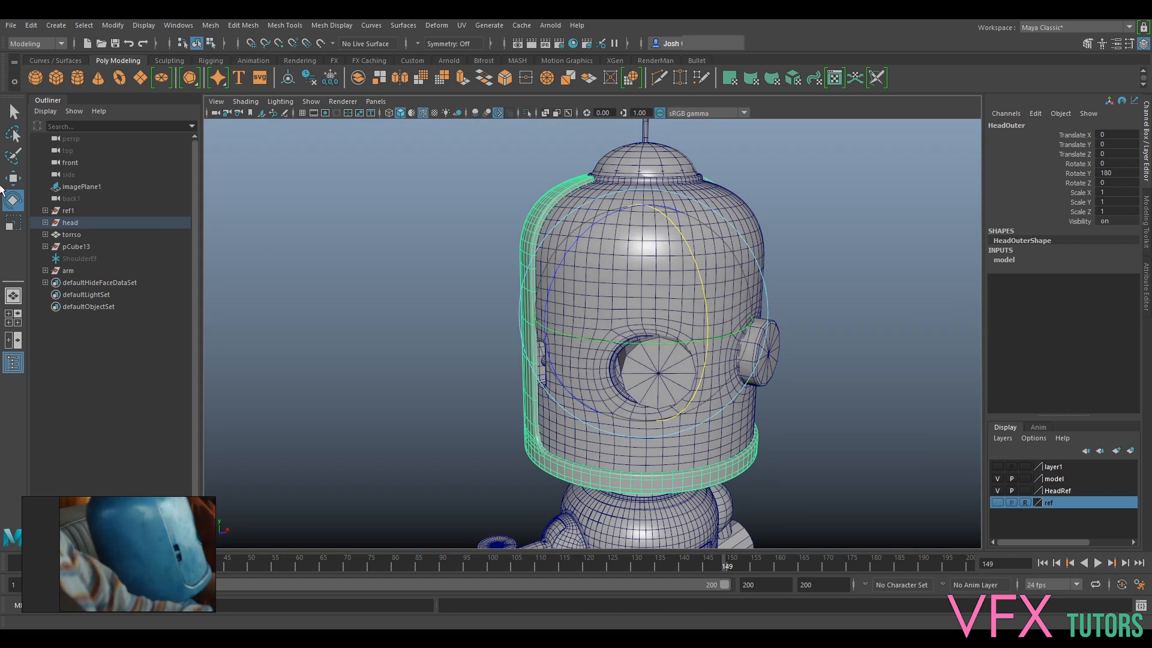
click(69, 222)
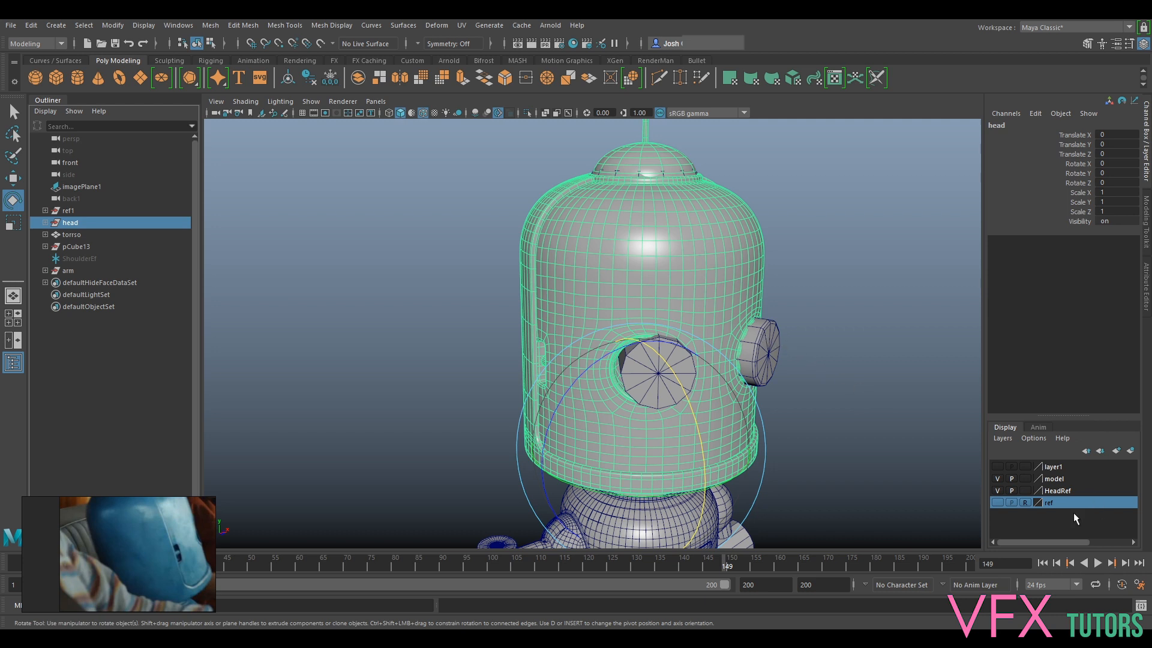
click(997, 491)
alt+drag(869, 432, 808, 399)
click(831, 406)
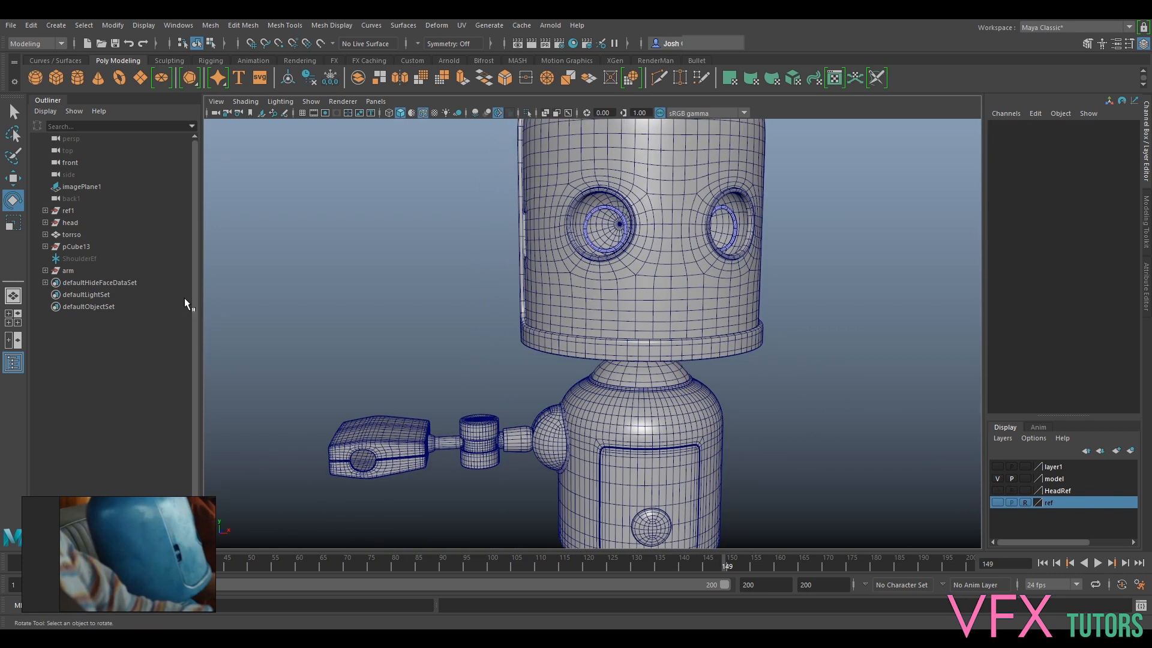
Check which geometry torrso and pCube13 cover, and expand pCube13 to inspect its children
click(77, 236)
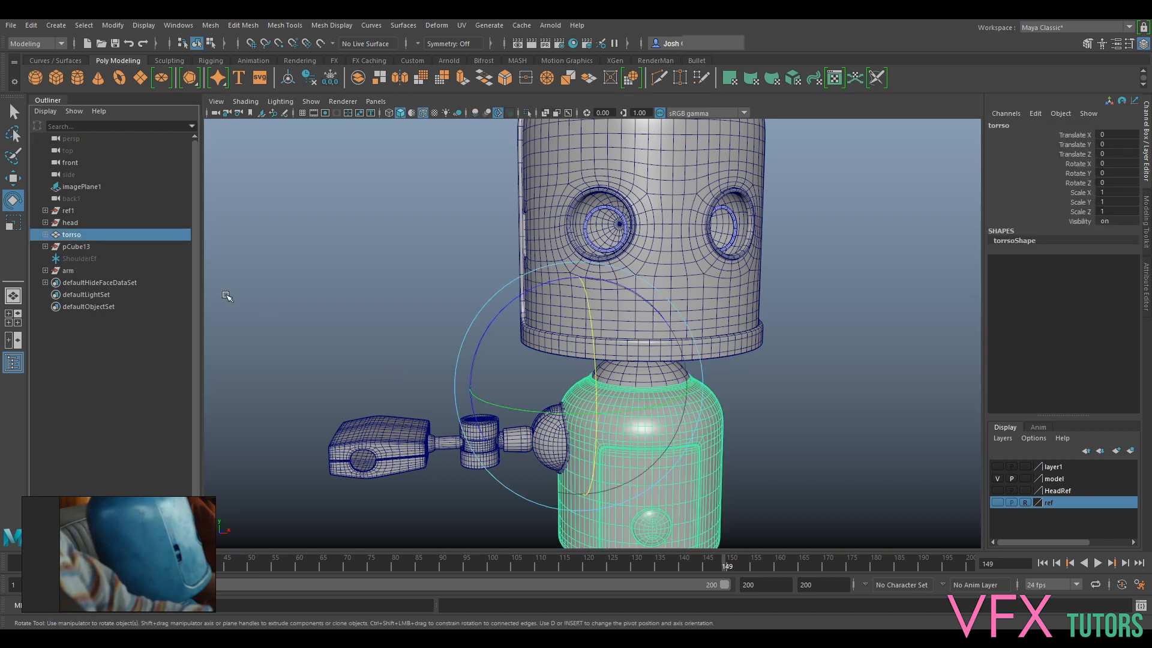
click(72, 246)
alt+drag(243, 296, 491, 353)
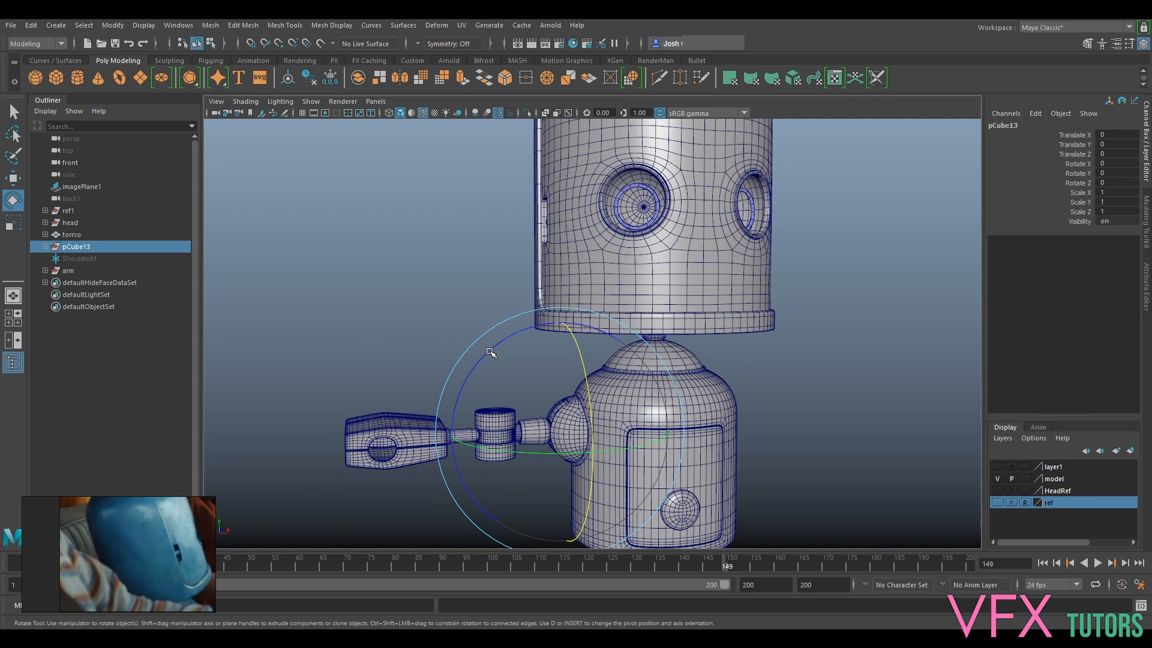
click(45, 247)
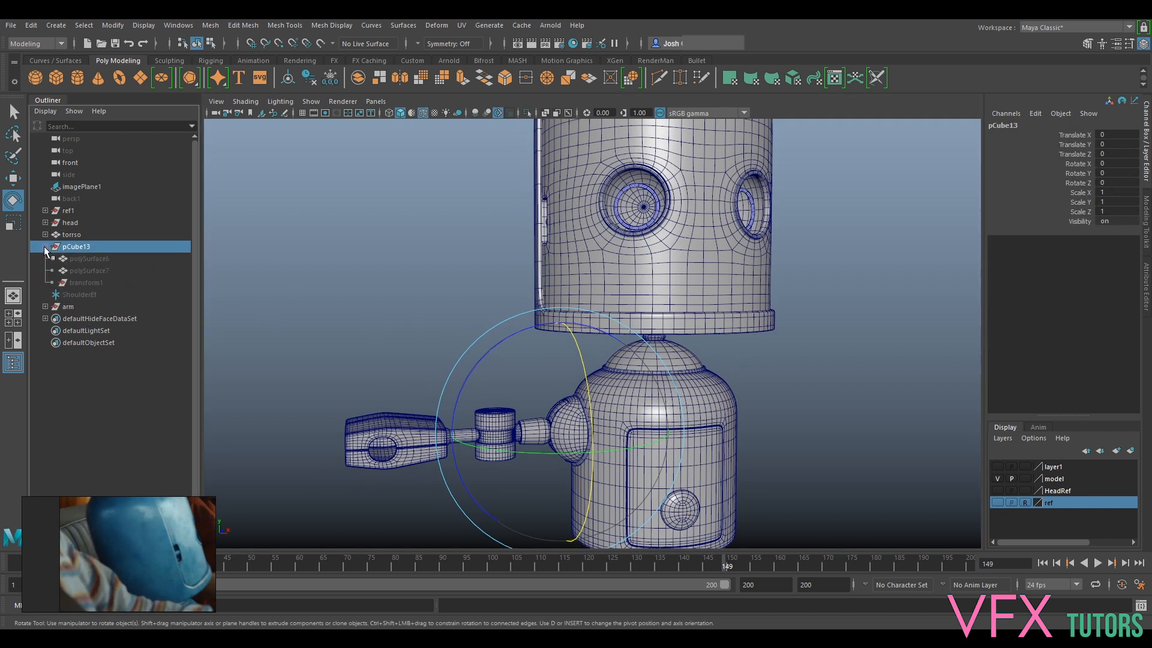
Unhide polySurface6 and polySurface7 to identify them, and delete their whole parent group pCube13
click(84, 259)
key(h)
click(82, 271)
key(h)
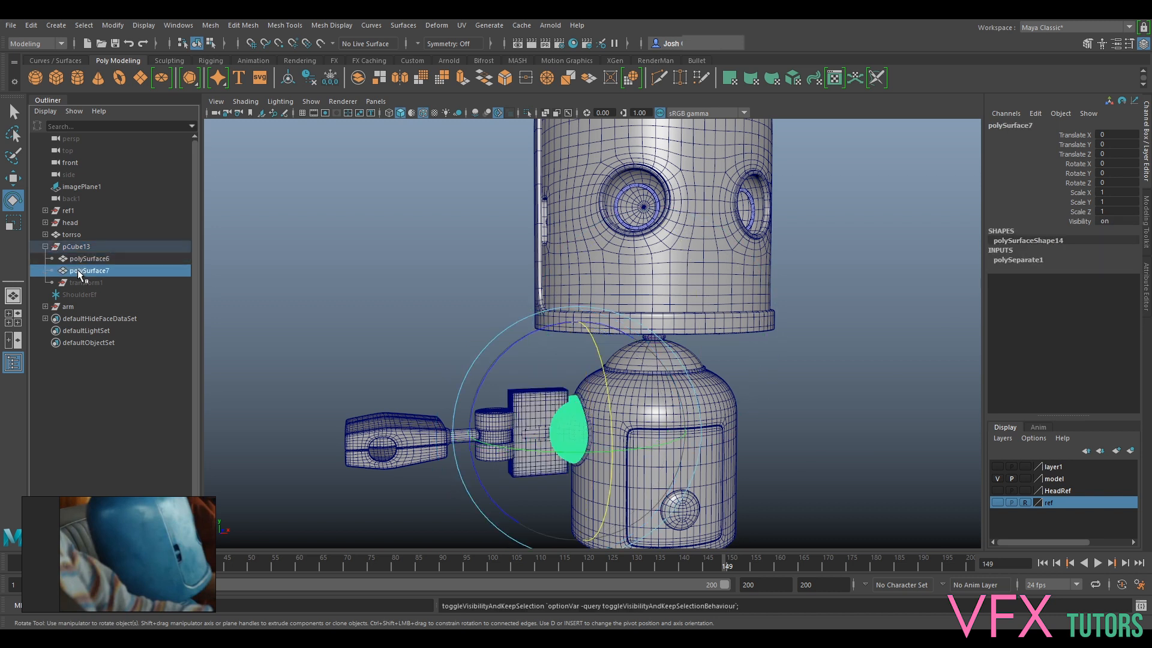
click(84, 247)
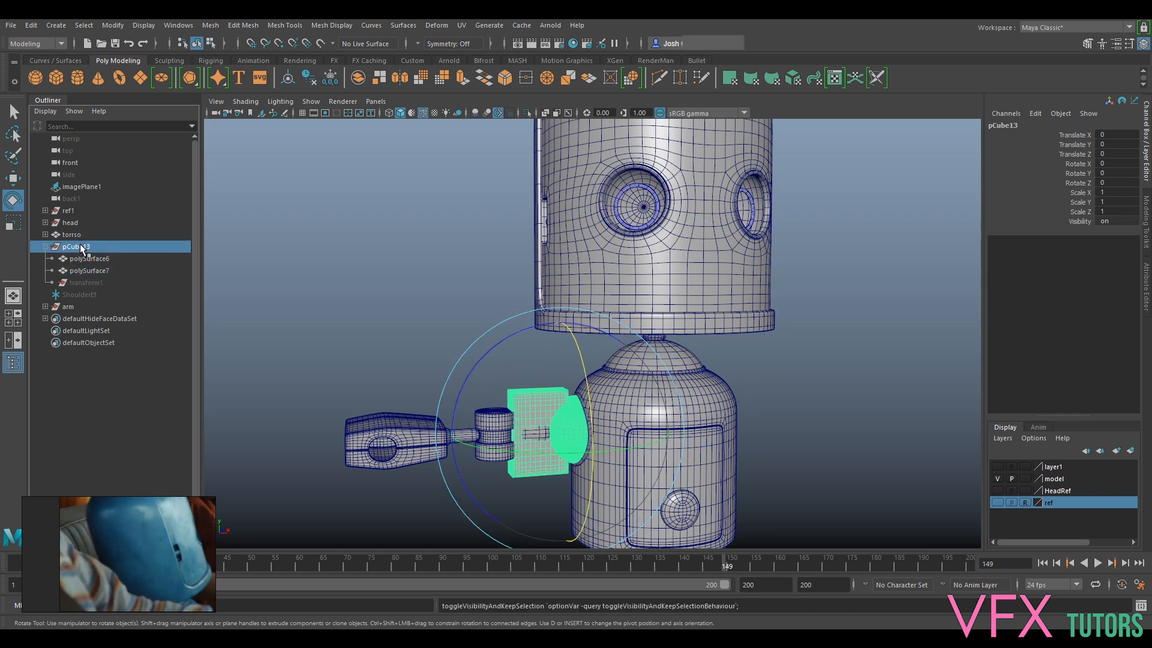
key(Delete)
Remove the pCube13 group and place the torrso mesh in a new group named torso
click(75, 247)
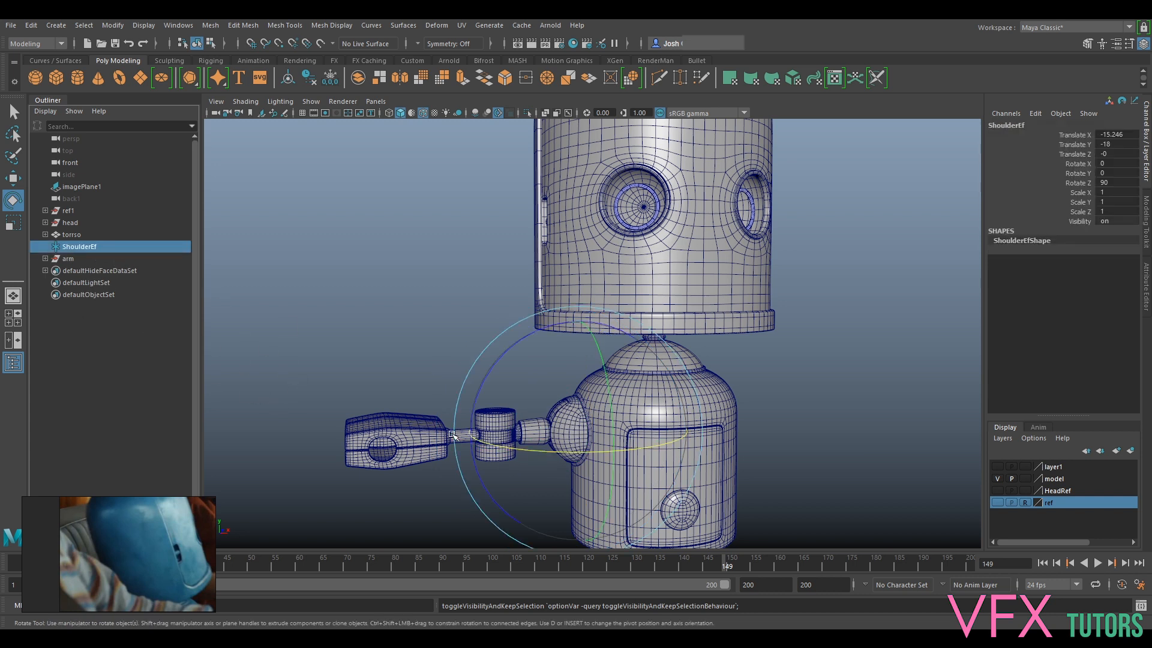
click(72, 235)
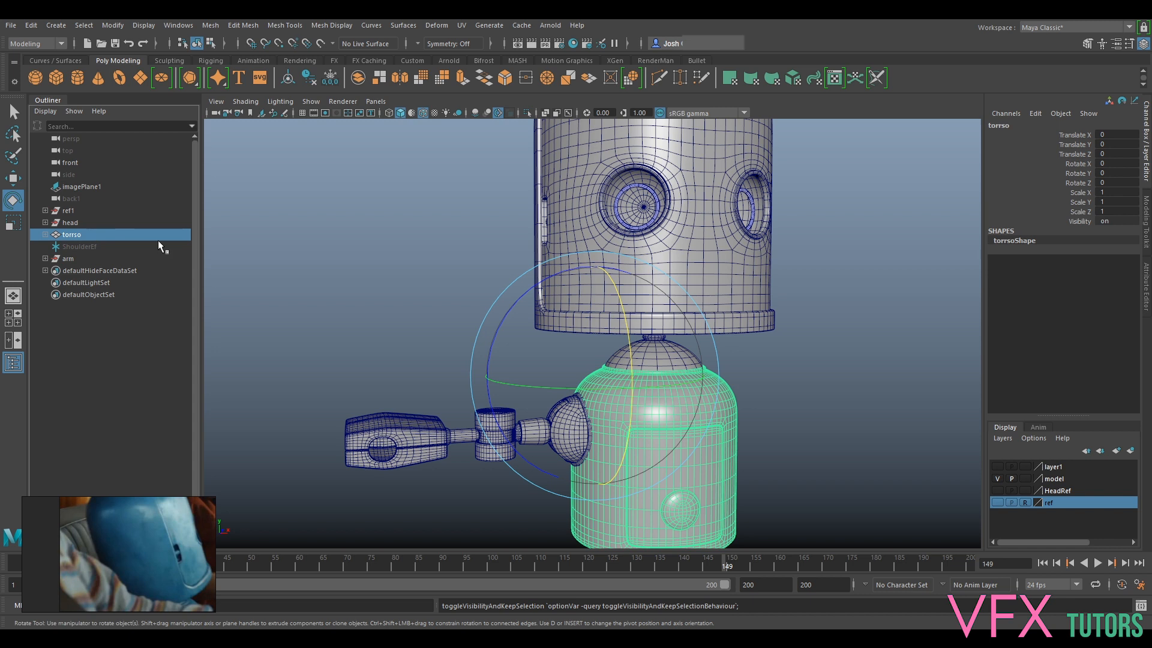
key(ctrl+g)
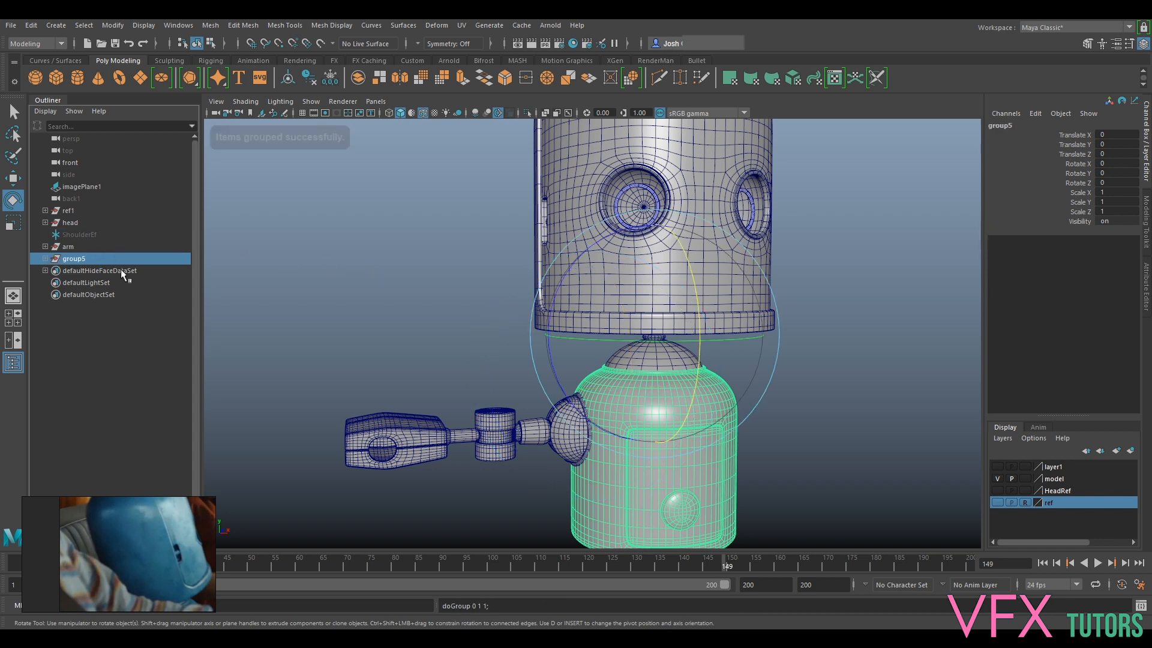
double_click(84, 258)
text(to)
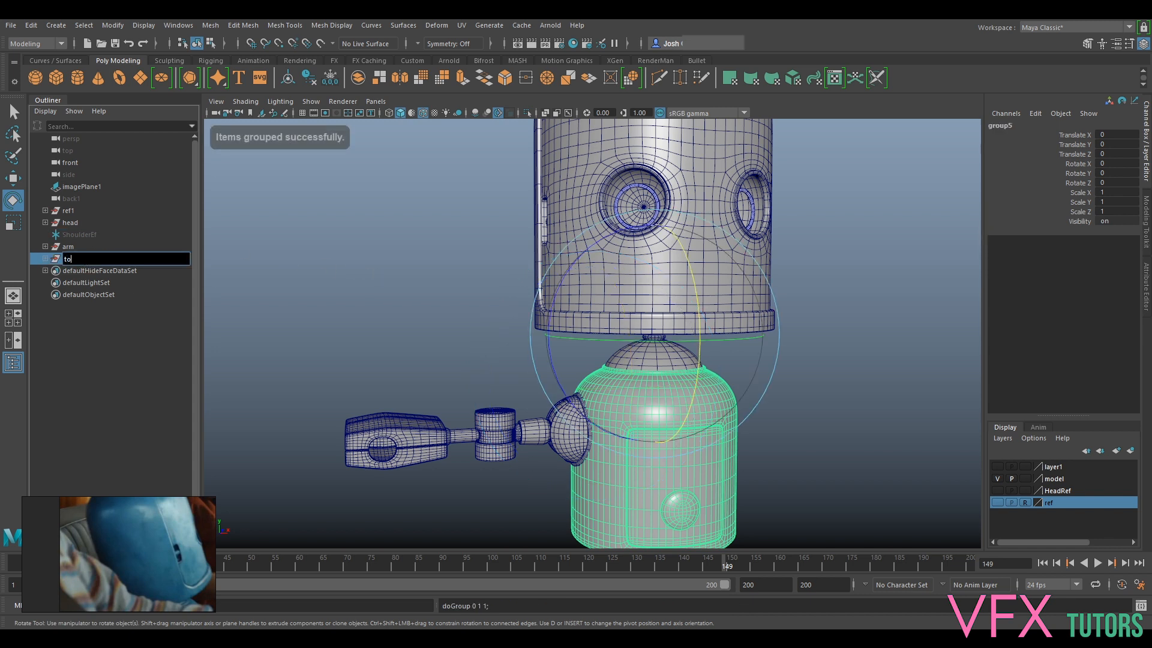
text(rso)
key(Return)
Move the neck dome out of the head group and into the torso group
click(72, 223)
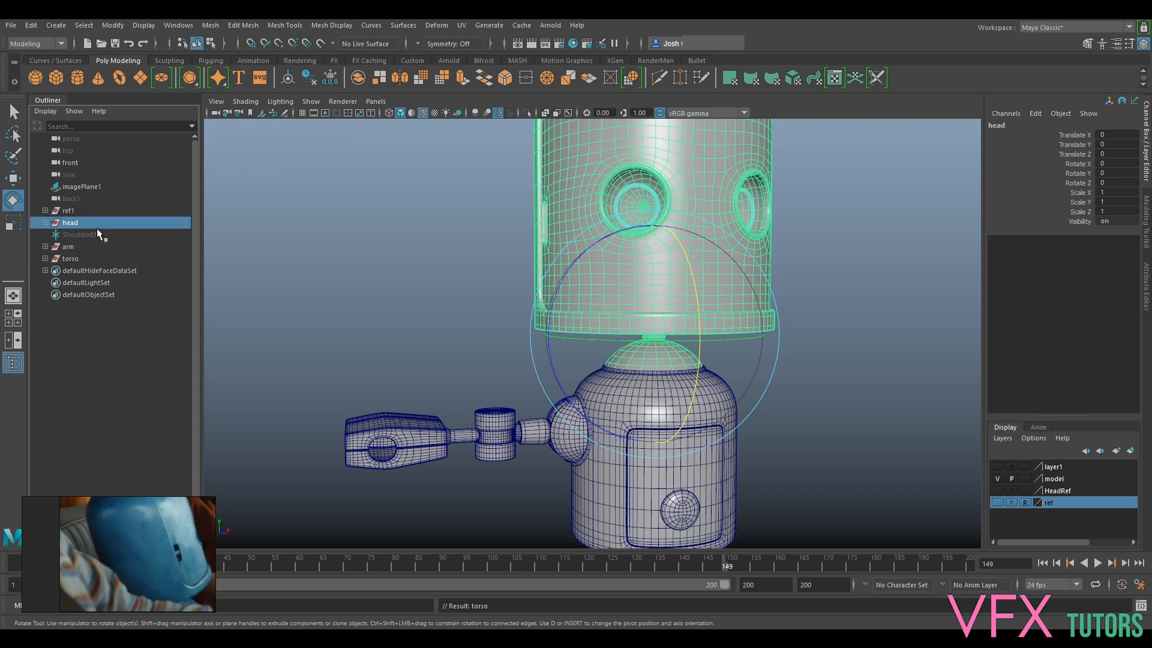
alt+drag(594, 420, 624, 424)
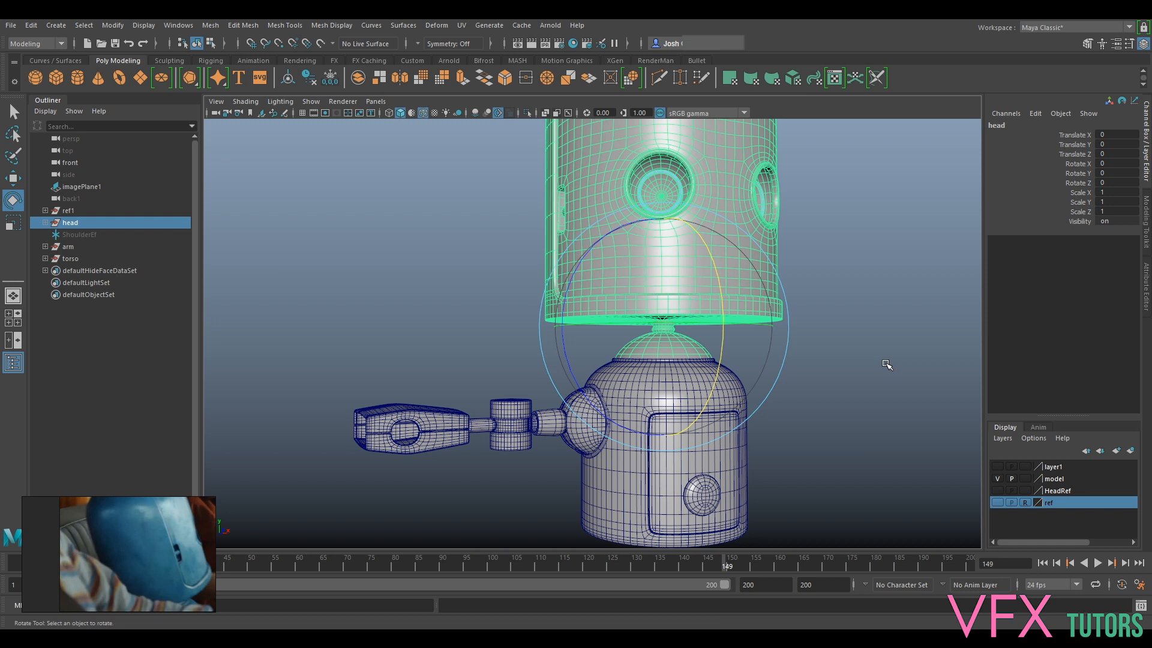
click(887, 360)
click(696, 348)
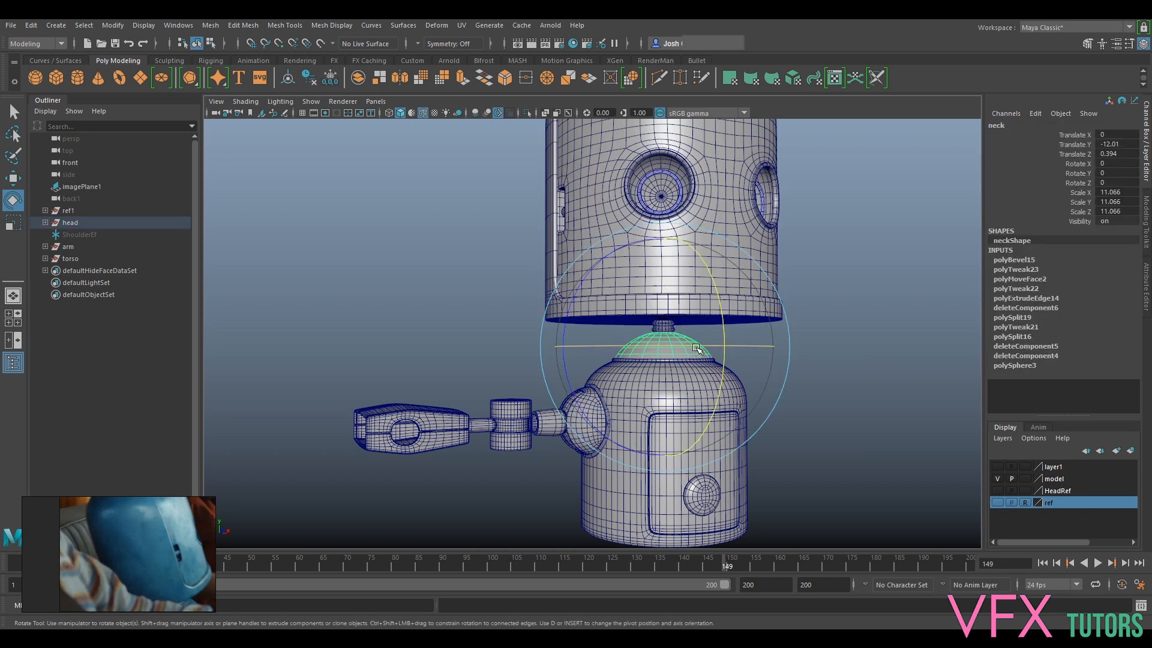
key(shift+p)
middle_drag(66, 272, 69, 259)
click(69, 259)
click(73, 220)
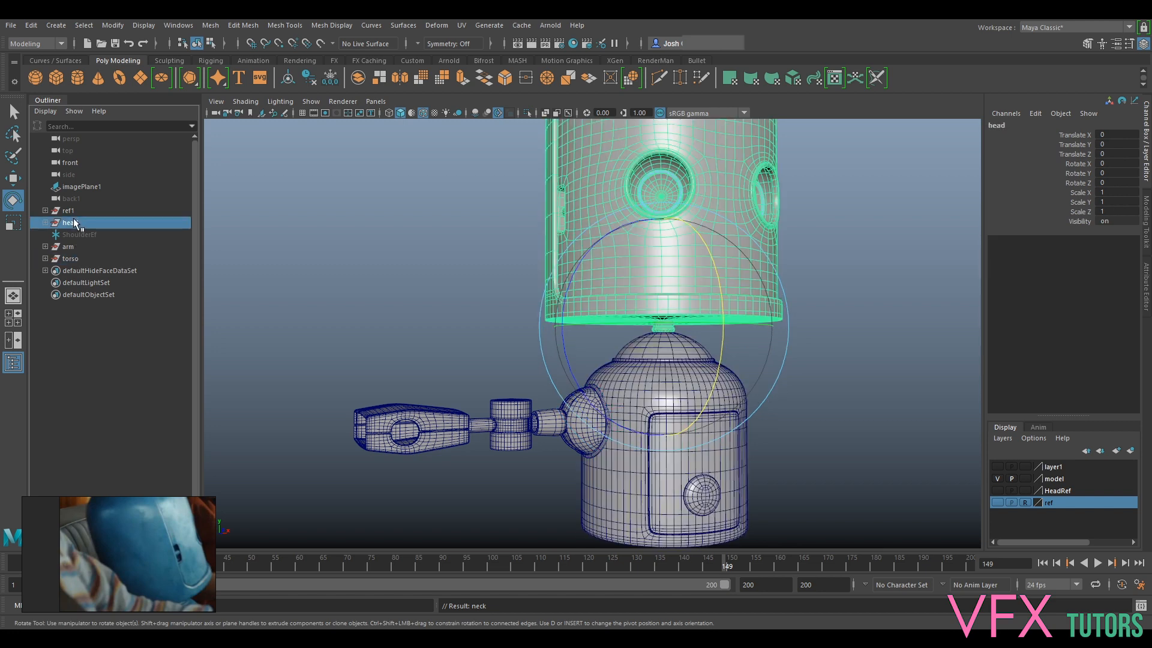
alt+drag(790, 290, 879, 312)
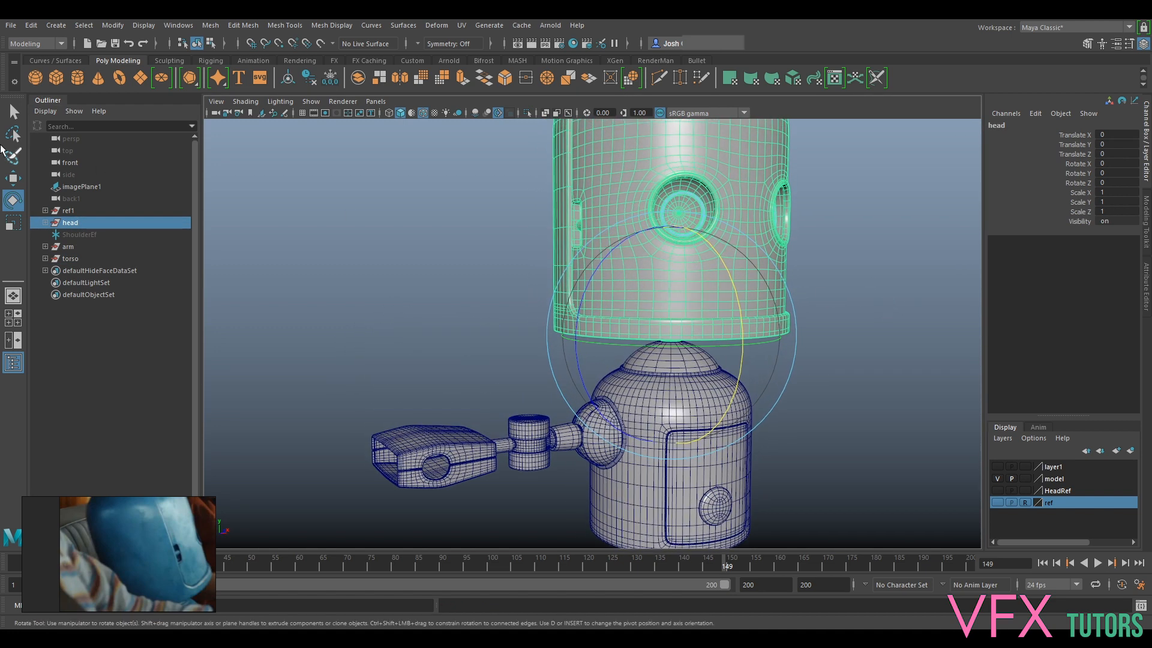
Move the hidden shoulder locator above ref1 in the hierarchy and check what the head, arm and torso groups contain
click(75, 234)
middle_drag(74, 234, 77, 208)
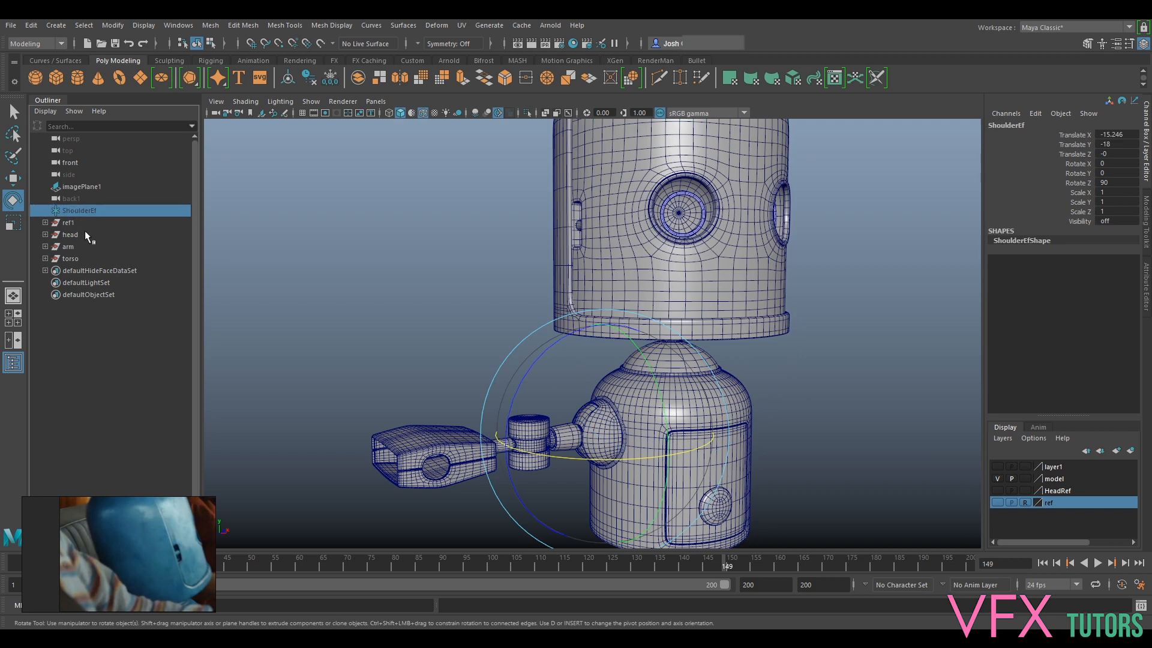
click(77, 235)
click(67, 247)
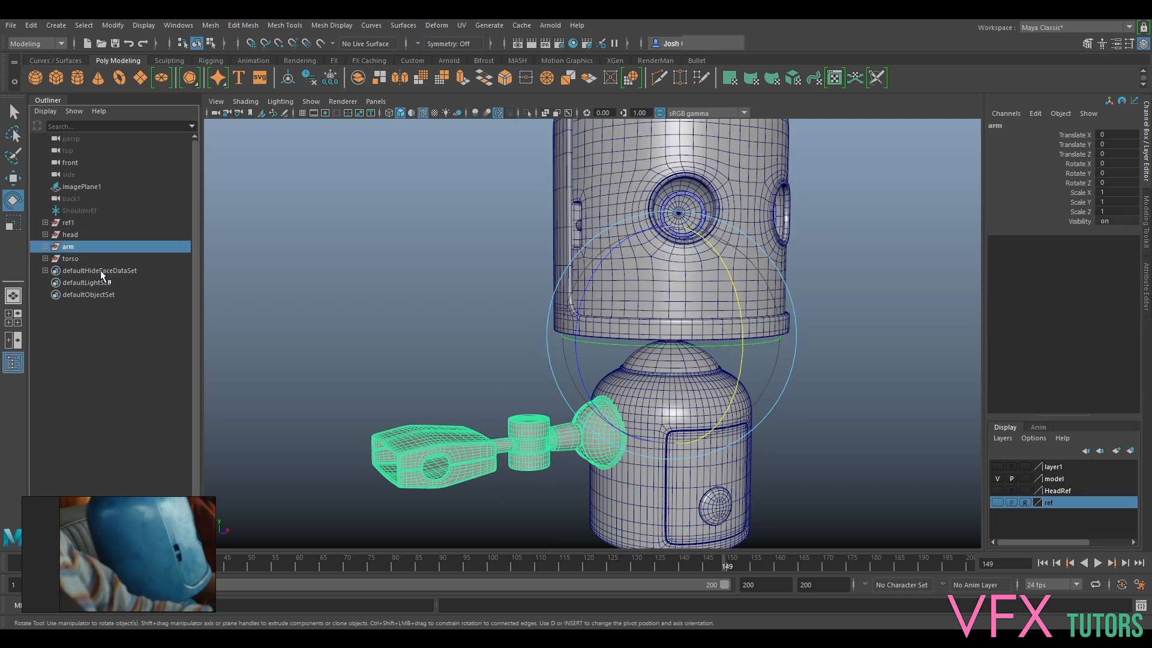
click(89, 259)
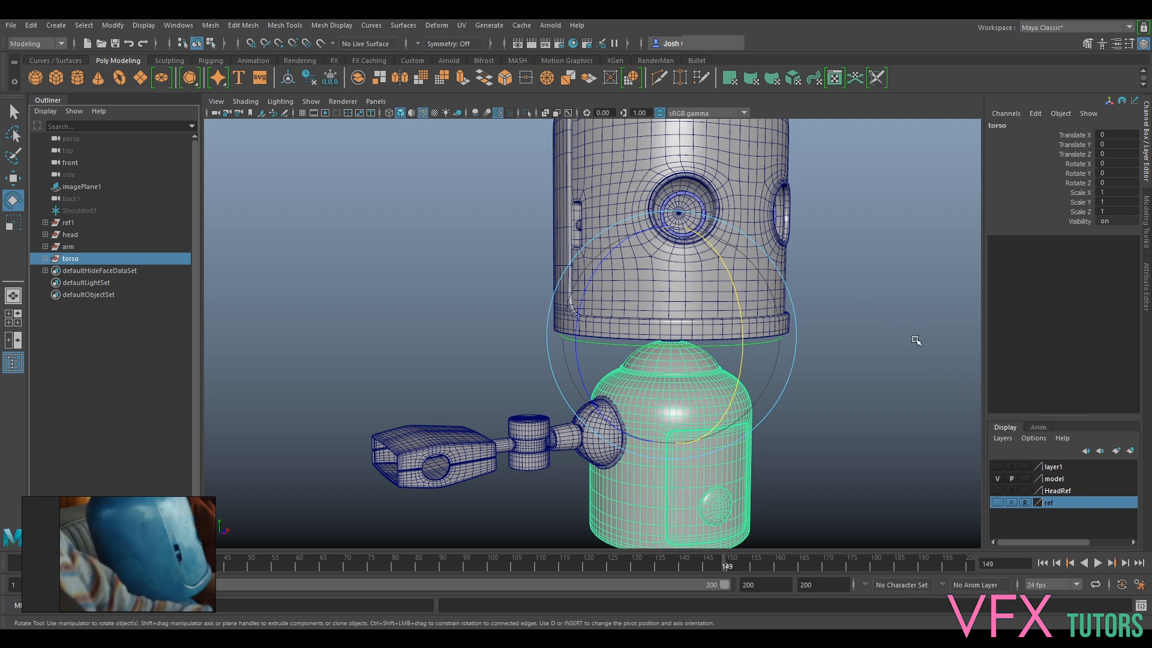
Examine the hand shells and arm joints from several angles with nothing selected
alt+drag(896, 381, 822, 297)
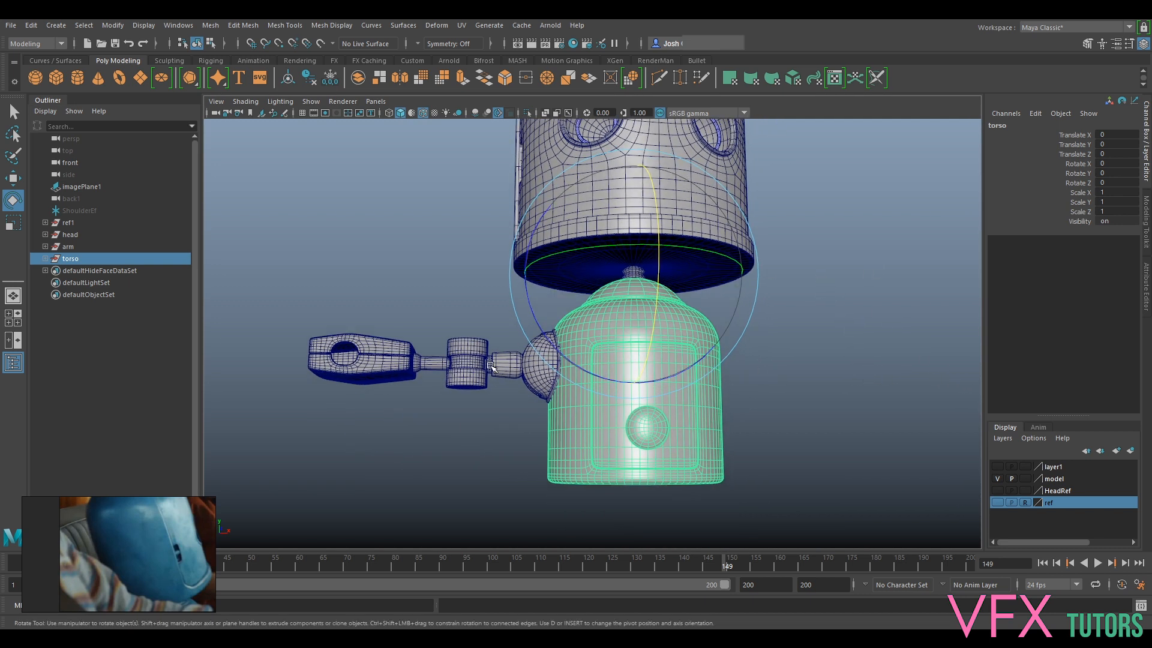
alt+drag(571, 373, 563, 392)
scroll(567, 408, up, 5)
alt+middle_drag(573, 423, 591, 360)
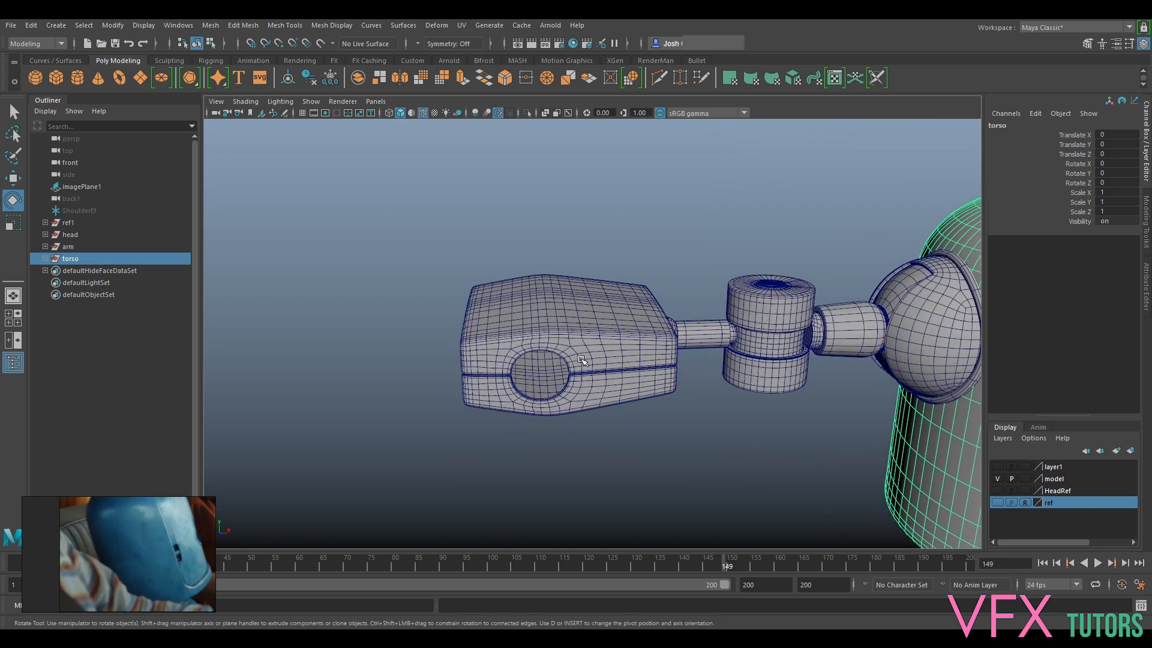
scroll(582, 360, up, 3)
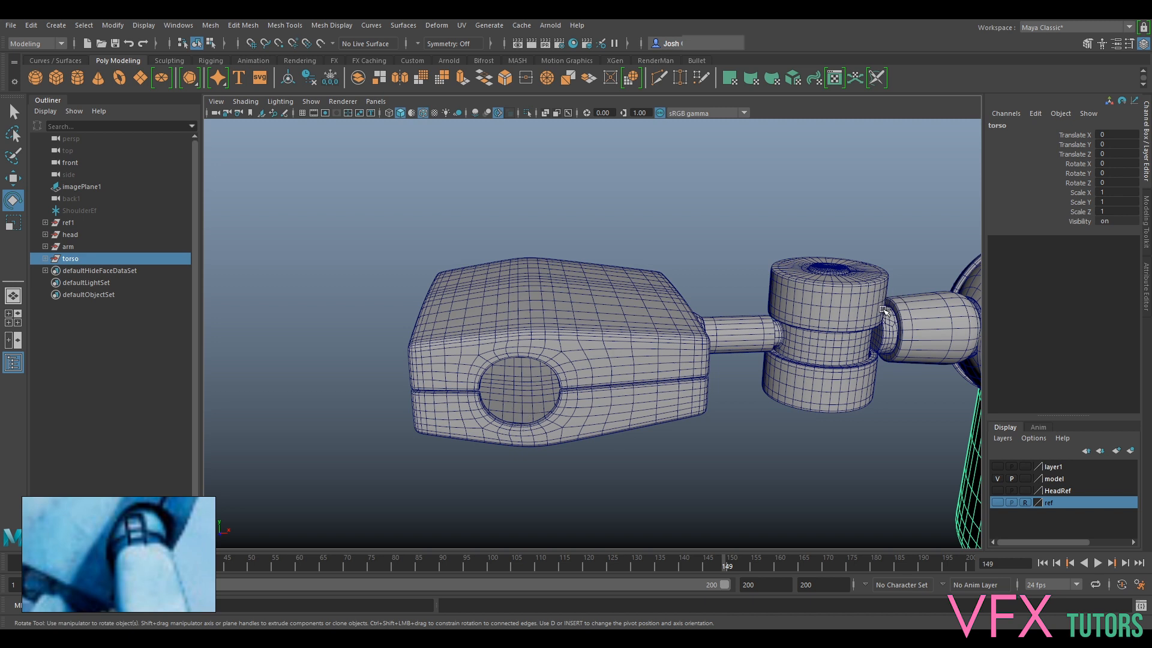
alt+middle_drag(635, 442, 633, 398)
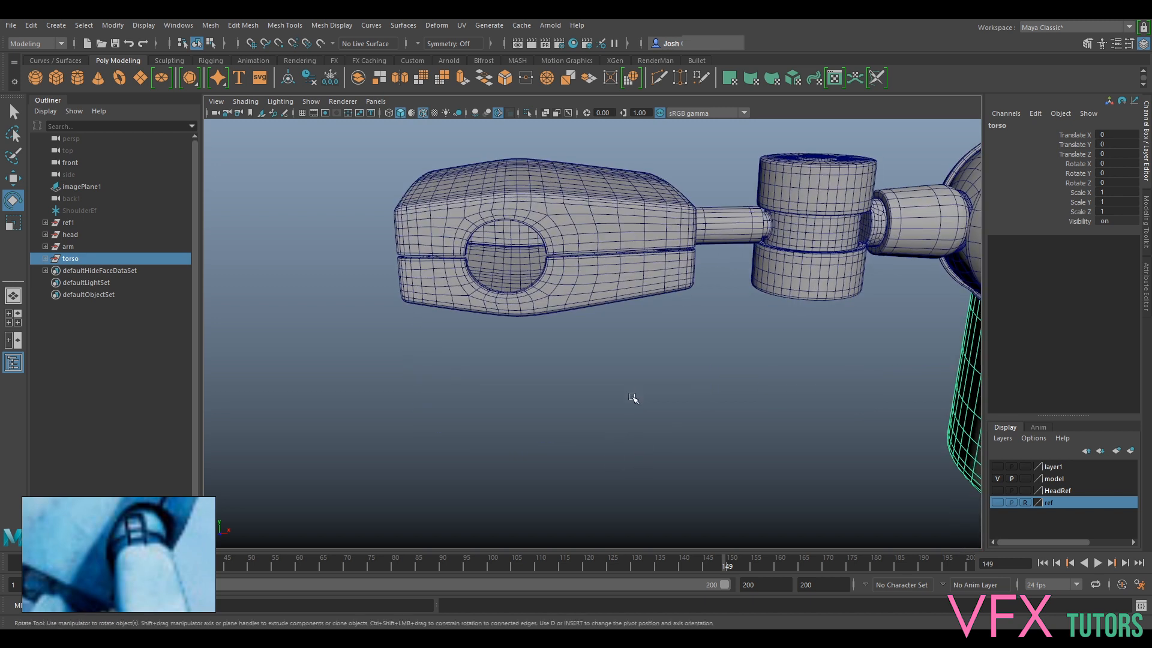
scroll(669, 406, down, 5)
alt+drag(607, 384, 644, 374)
click(643, 374)
scroll(664, 381, up, 5)
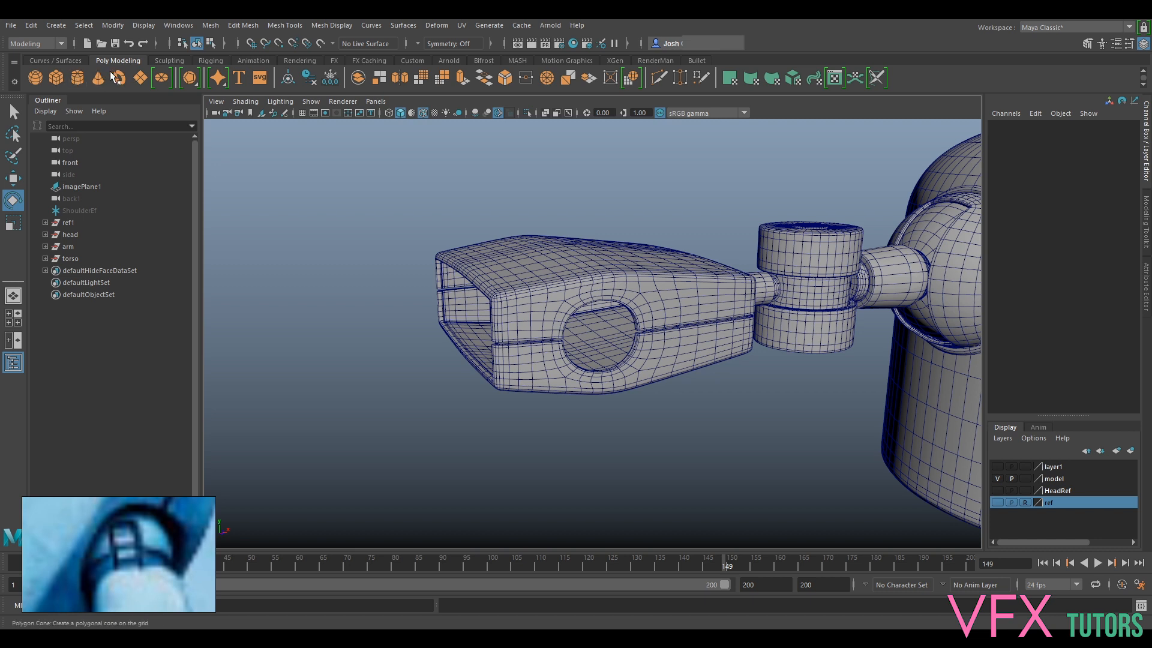
Create a polygon sphere at the origin
click(35, 77)
scroll(650, 311, down, 5)
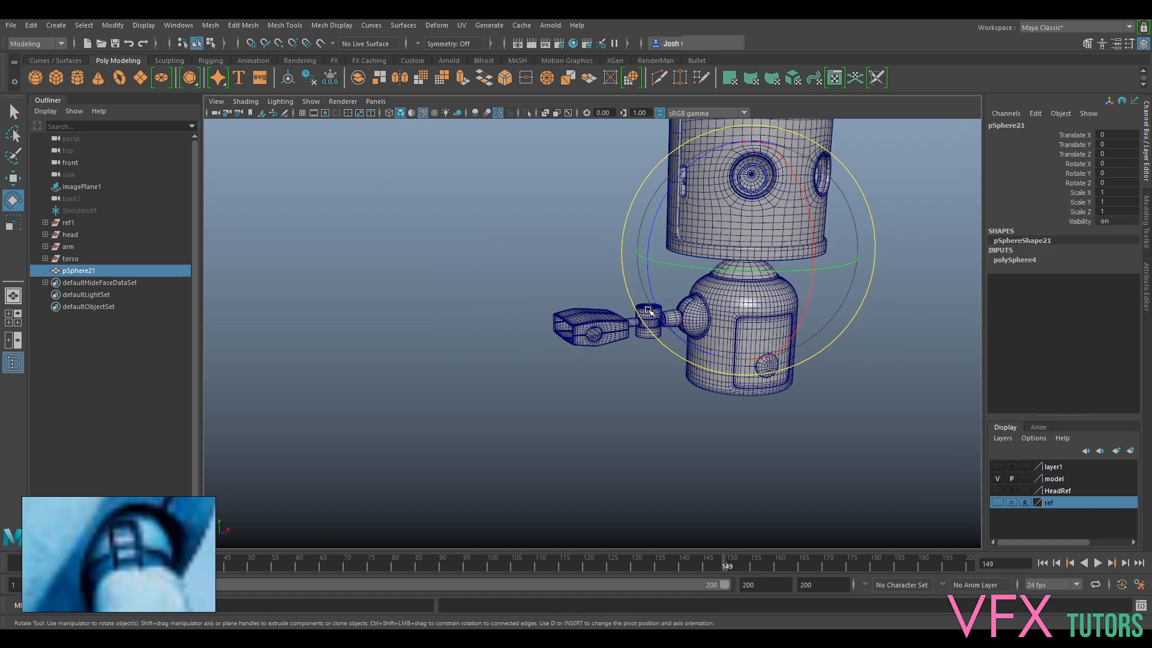
key(w)
alt+drag(650, 311, 573, 327)
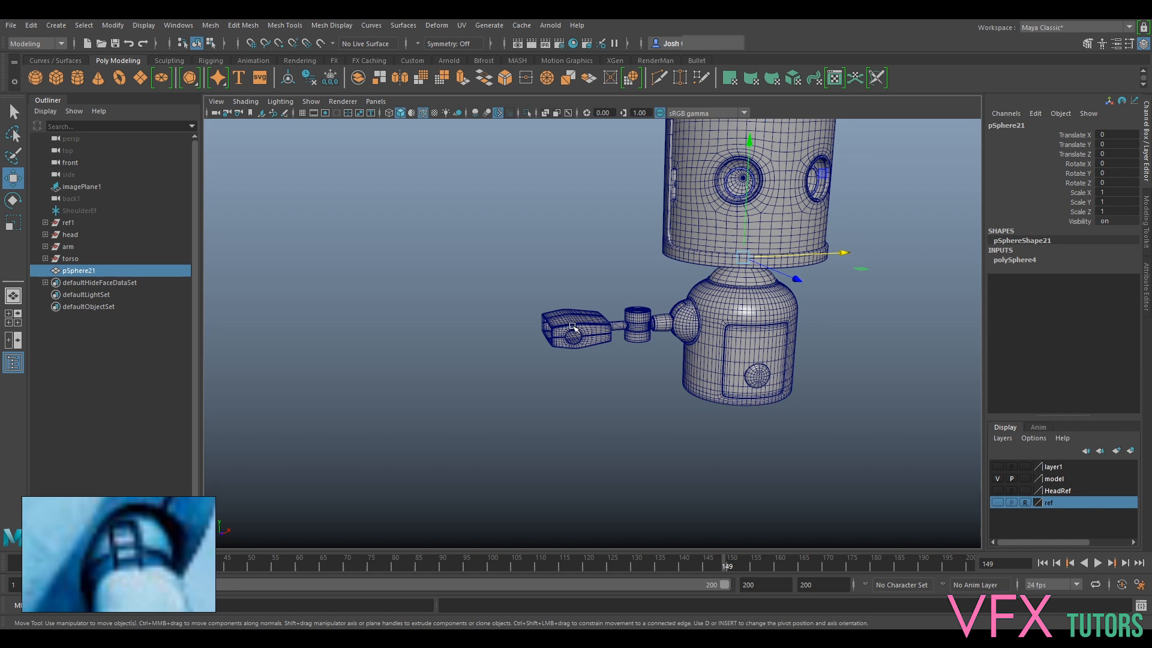
Snap the sphere to the hand's upper shell with a point constraint and an orient constraint from the Rigging menu set
click(573, 327)
scroll(682, 311, up, 4)
ctrl+click(86, 272)
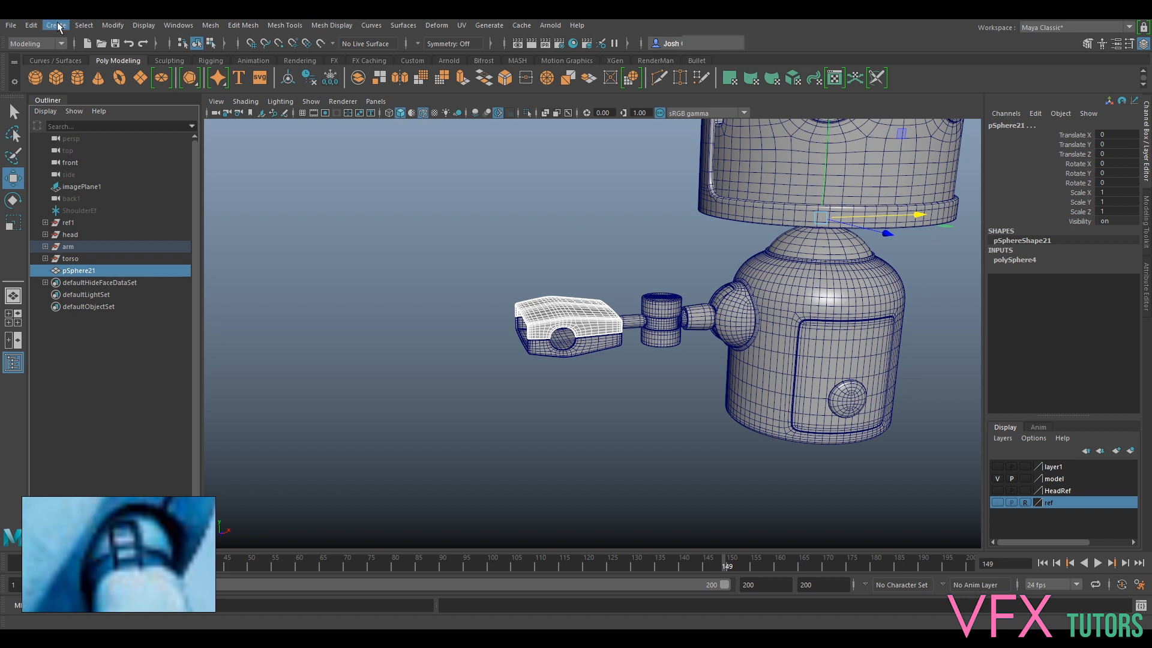
click(25, 45)
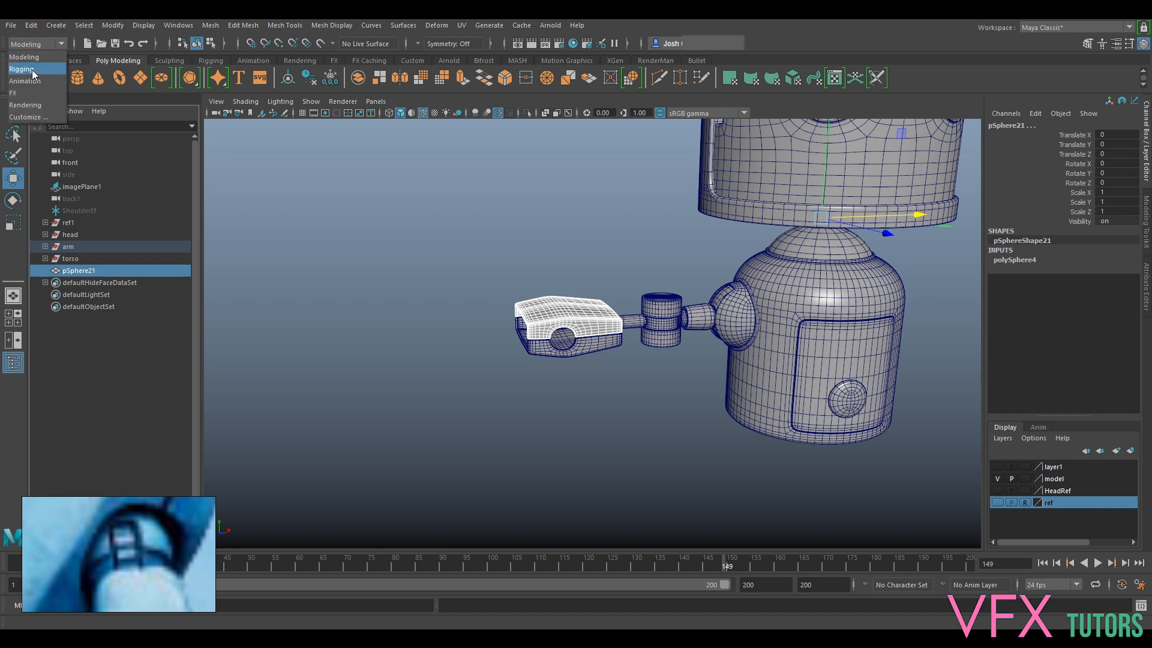
click(33, 72)
click(309, 26)
click(319, 68)
click(307, 25)
click(333, 80)
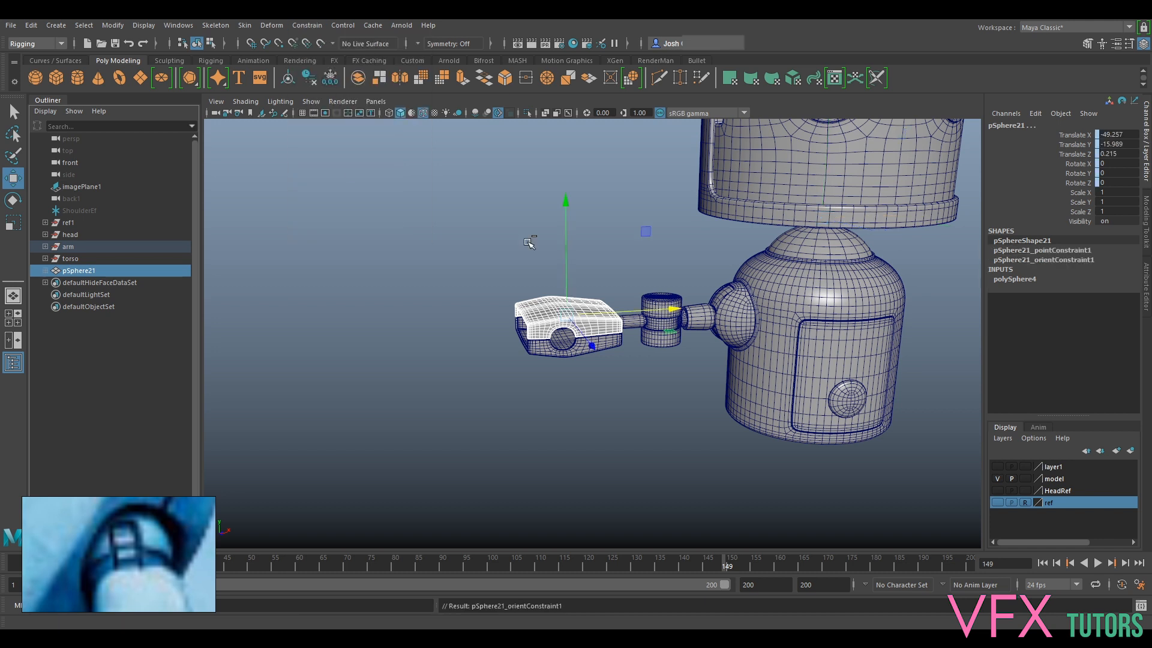
Delete the point and orient constraints from under the sphere
click(45, 271)
click(96, 282)
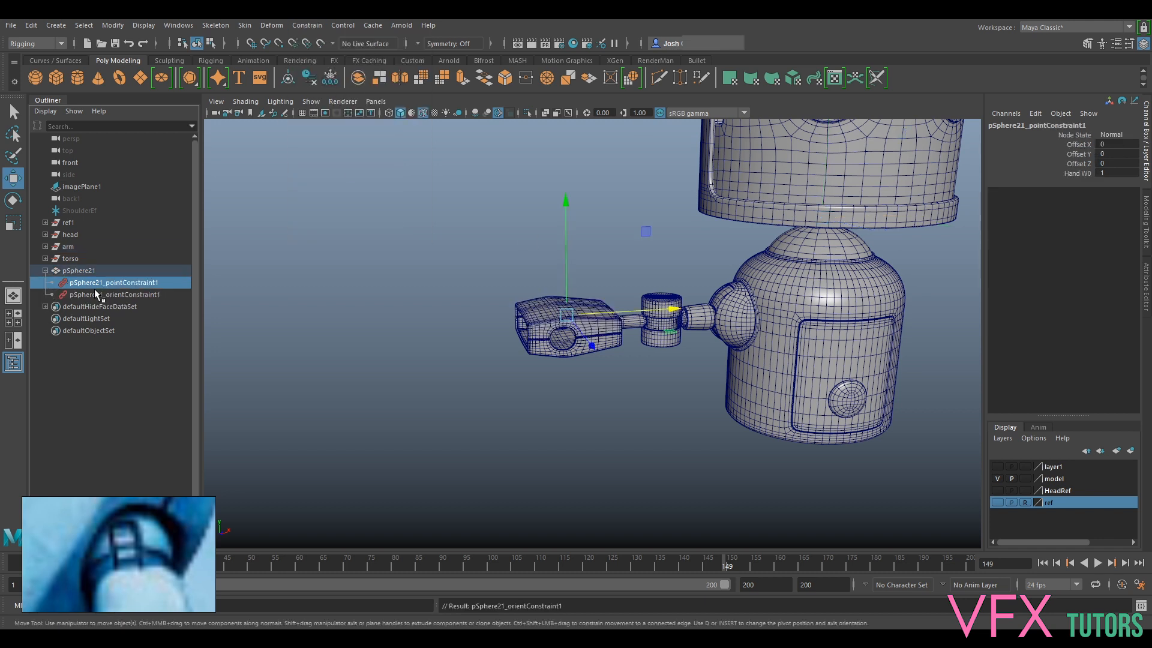
shift+click(93, 294)
key(Delete)
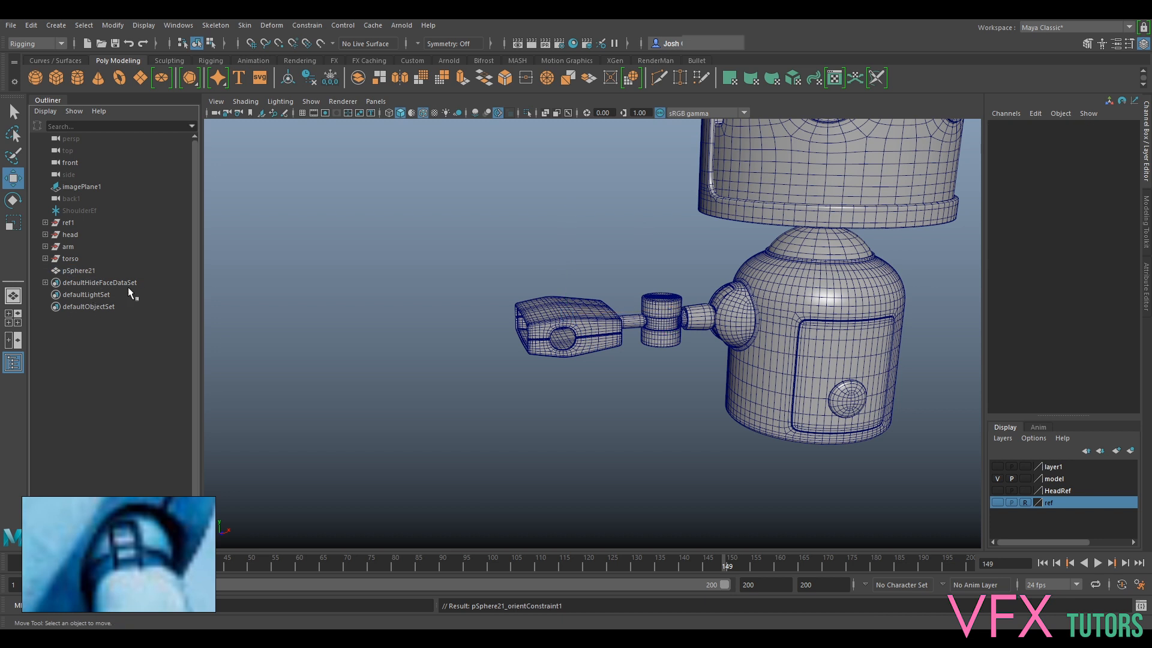
Scale the sphere uniformly to about 3 and move it into the hand's round hole, at about X -51.6, Y -17.7, Z 7.2
click(75, 270)
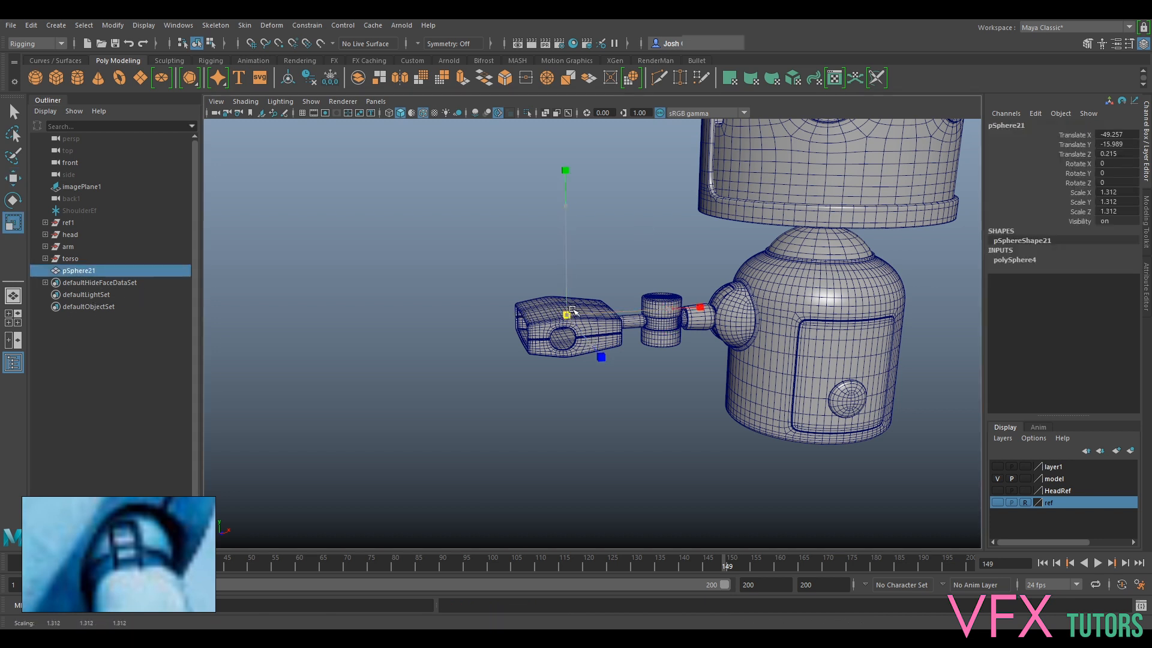
scroll(575, 321, up, 5)
alt+middle_drag(574, 321, 633, 235)
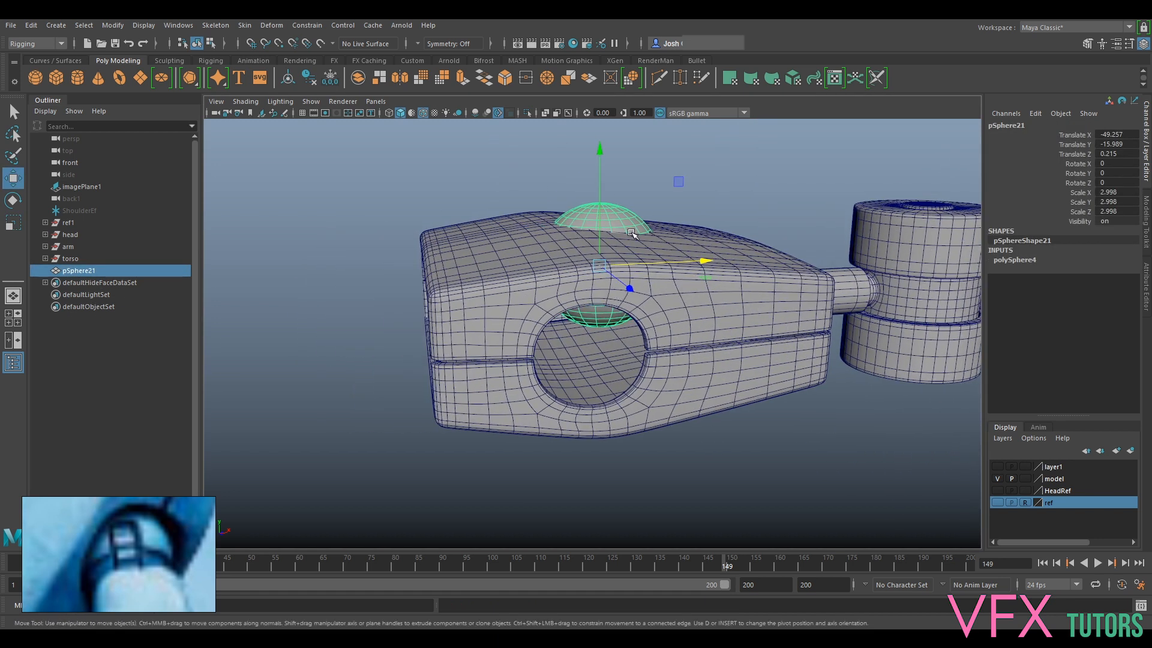
drag(639, 294, 684, 334)
drag(750, 294, 698, 298)
drag(587, 258, 597, 358)
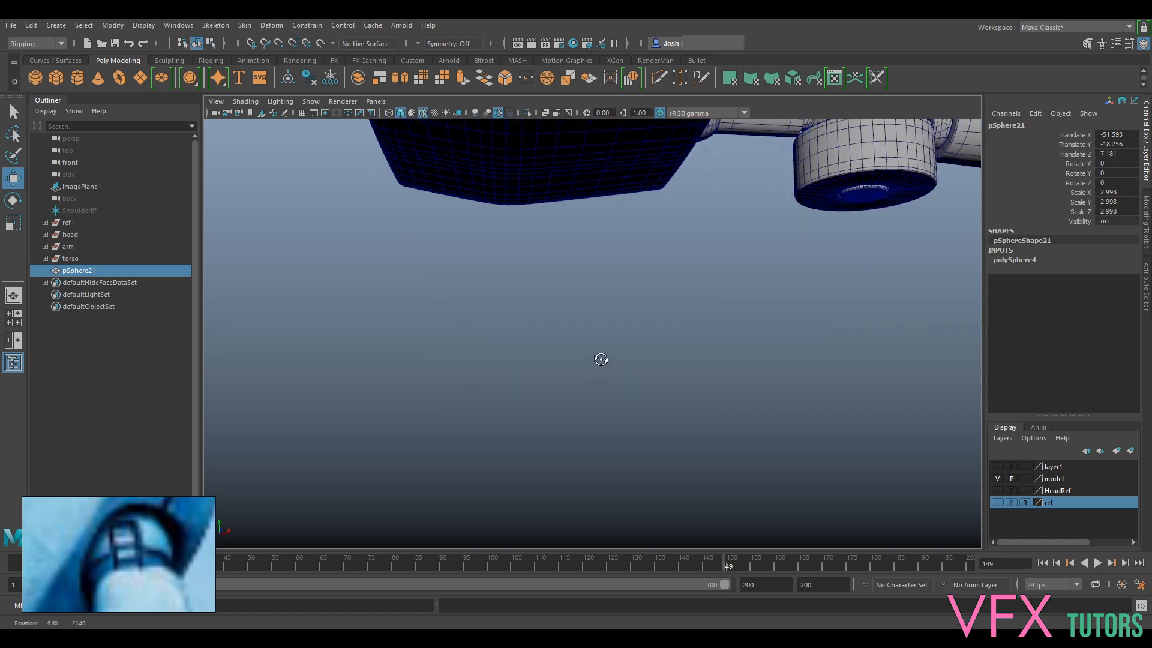
key(f)
alt+drag(579, 294, 603, 263)
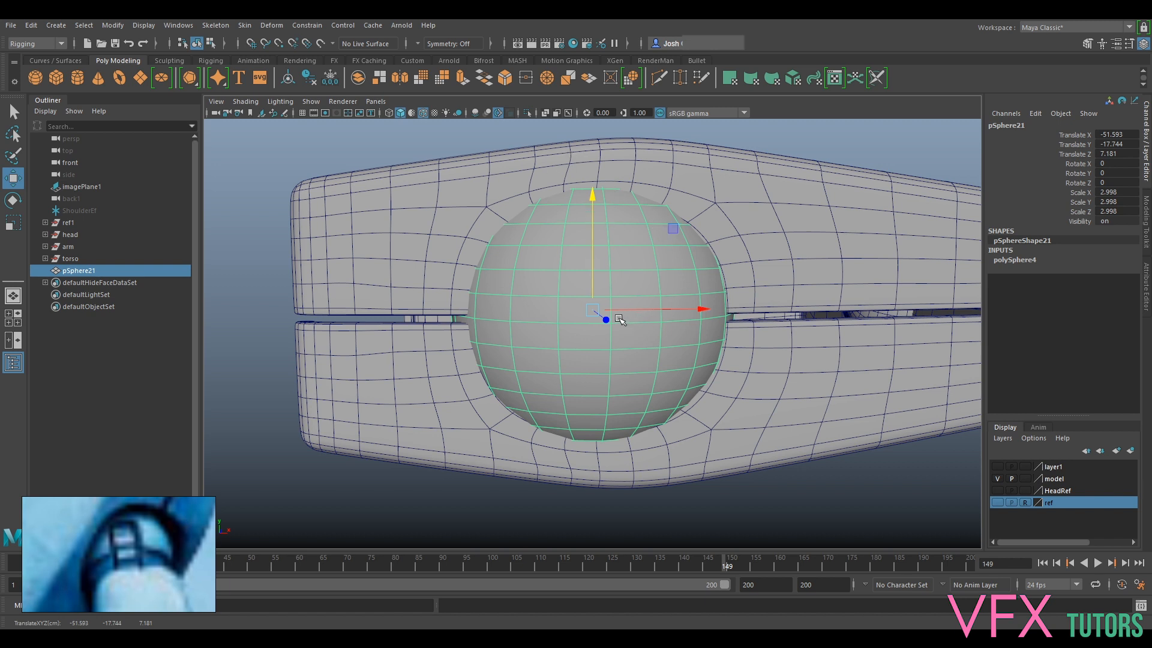
Scale the sphere down uniformly to about 2.68 to fit the round hole and fine-tune its position to about Y -17.77, Z 7.28
key(r)
drag(589, 312, 560, 330)
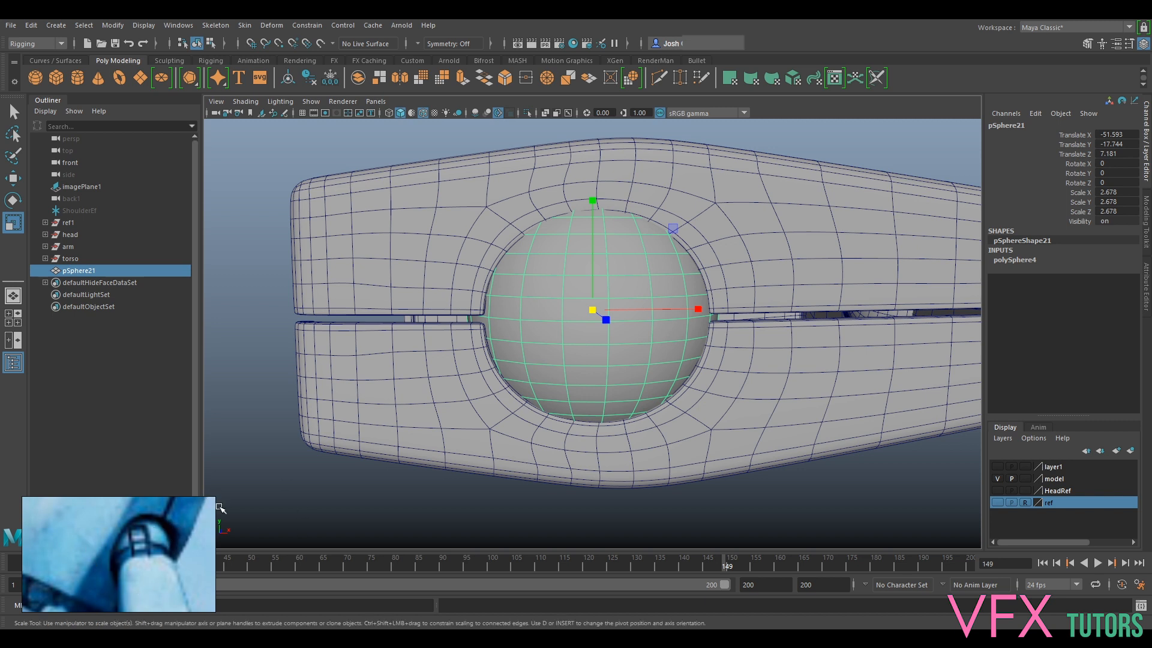
alt+drag(688, 307, 599, 325)
key(w)
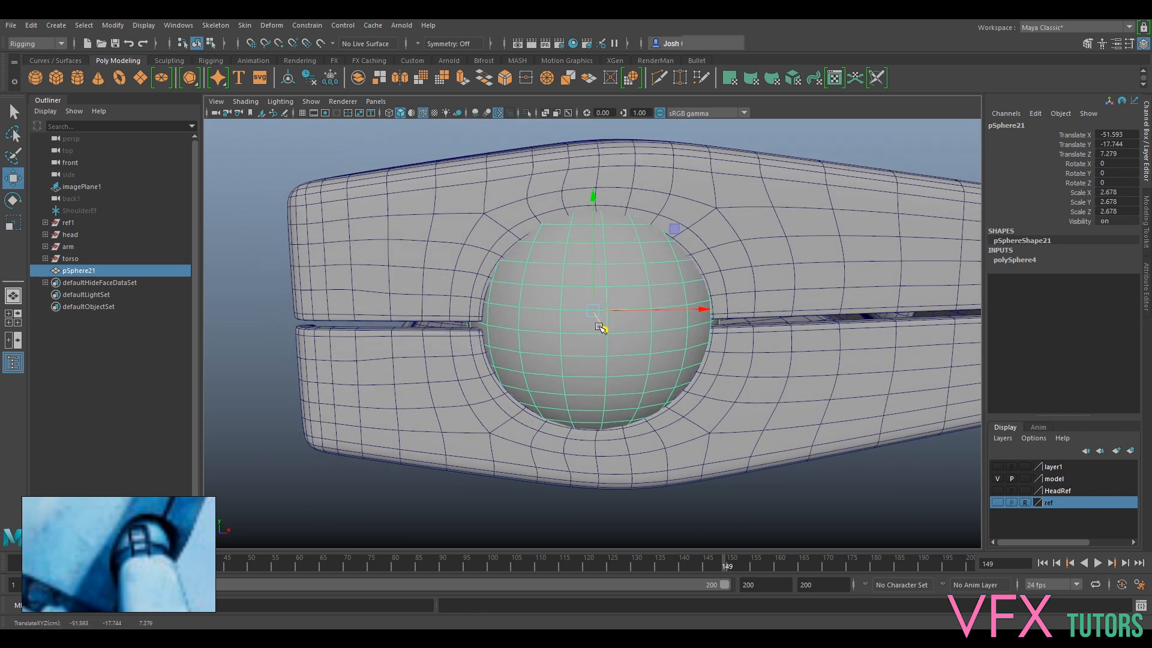
drag(591, 279, 593, 282)
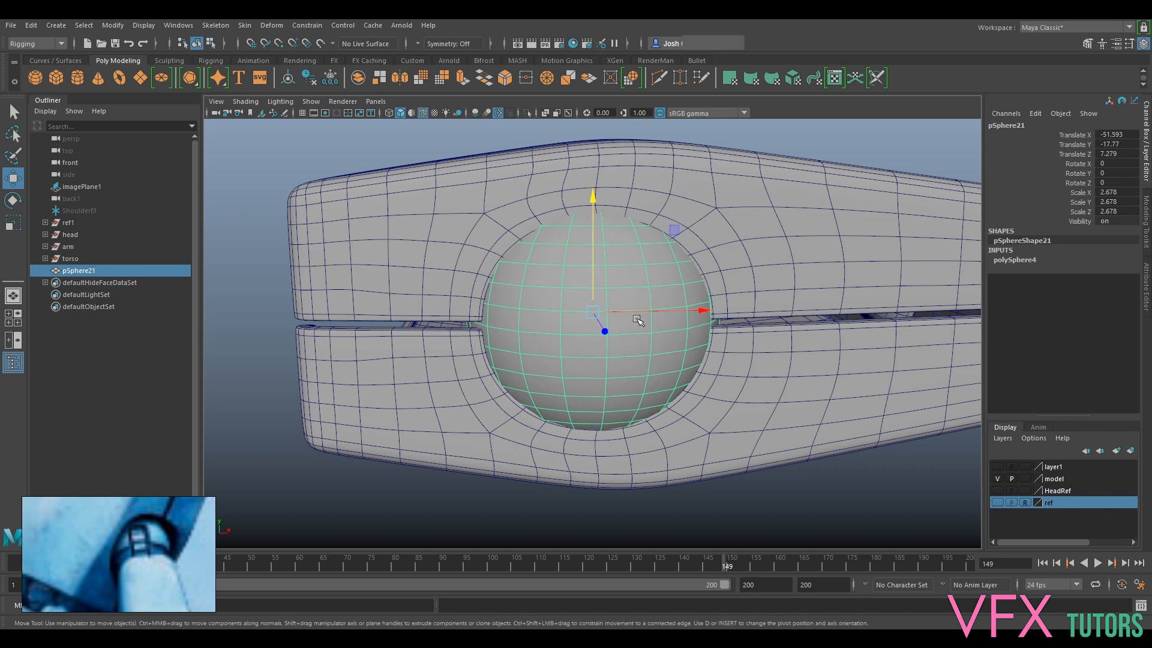
Rotate the sphere to exactly 90 degrees about X so its pole faces out of the hole
alt+drag(648, 384, 683, 289)
key(e)
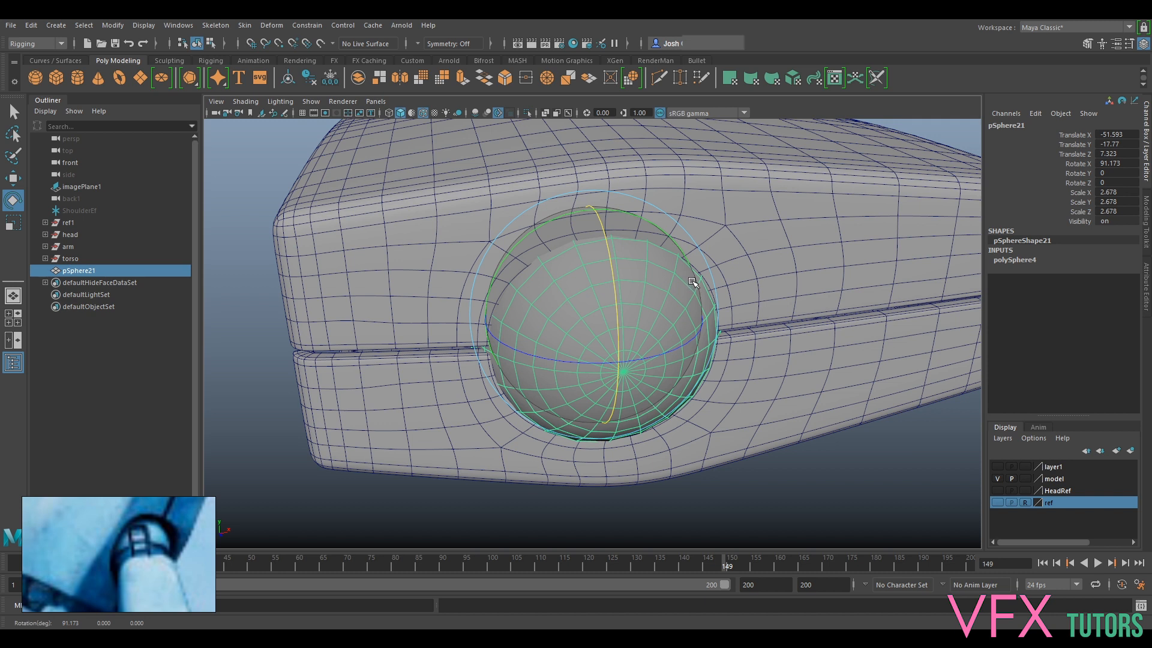
double_click(1117, 164)
text(90)
key(Return)
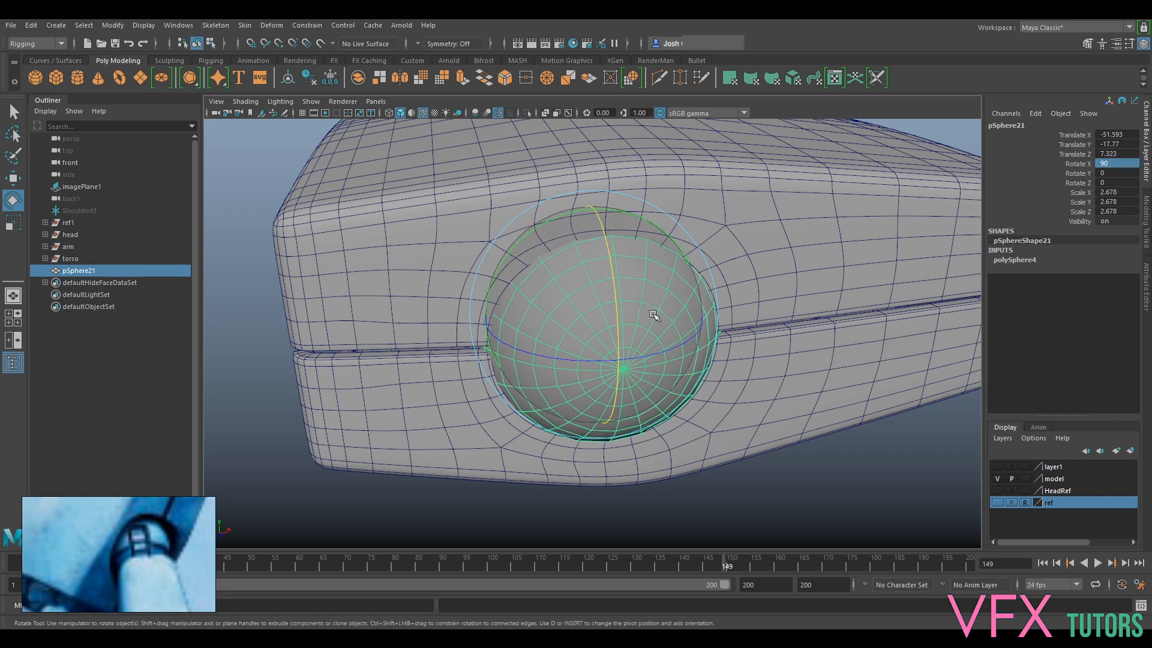
Scale the sphere down uniformly to about 2.25 and move it outward in the hole to about Z 8.18
key(w)
drag(612, 351, 631, 371)
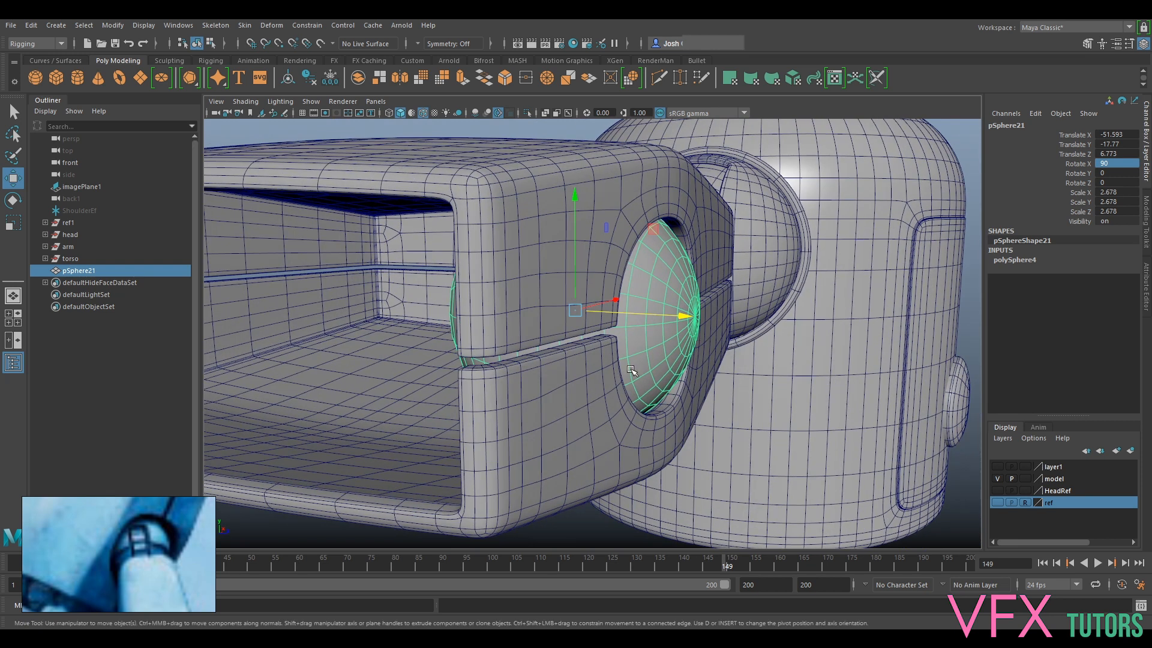
key(r)
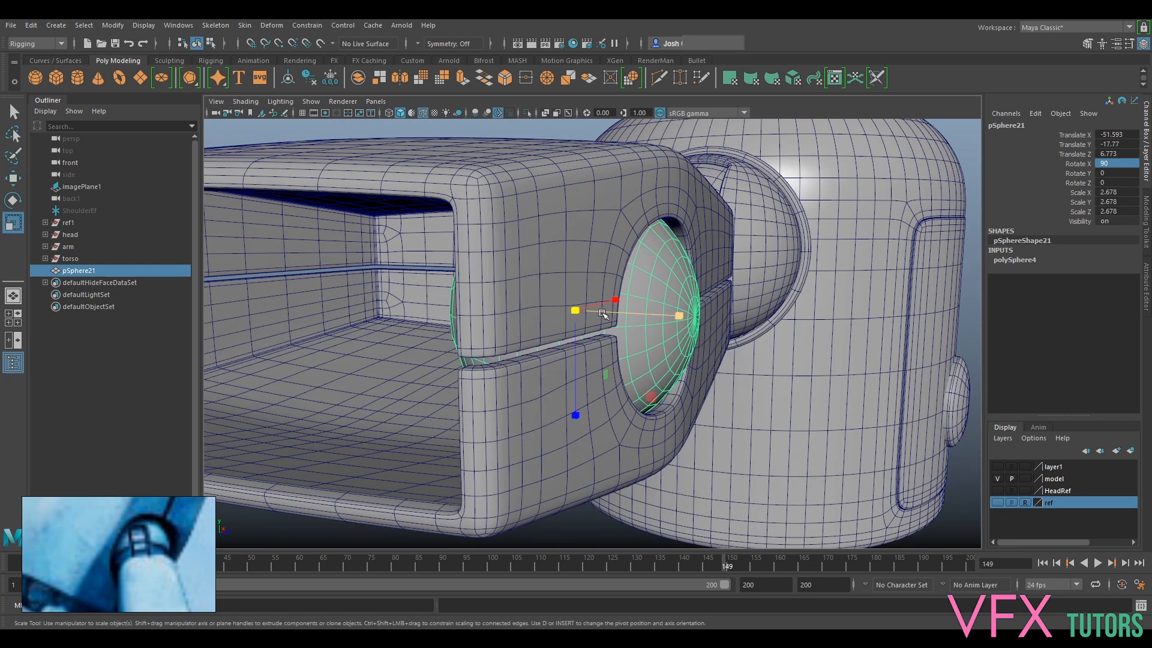
drag(577, 310, 538, 324)
alt+drag(537, 492, 338, 538)
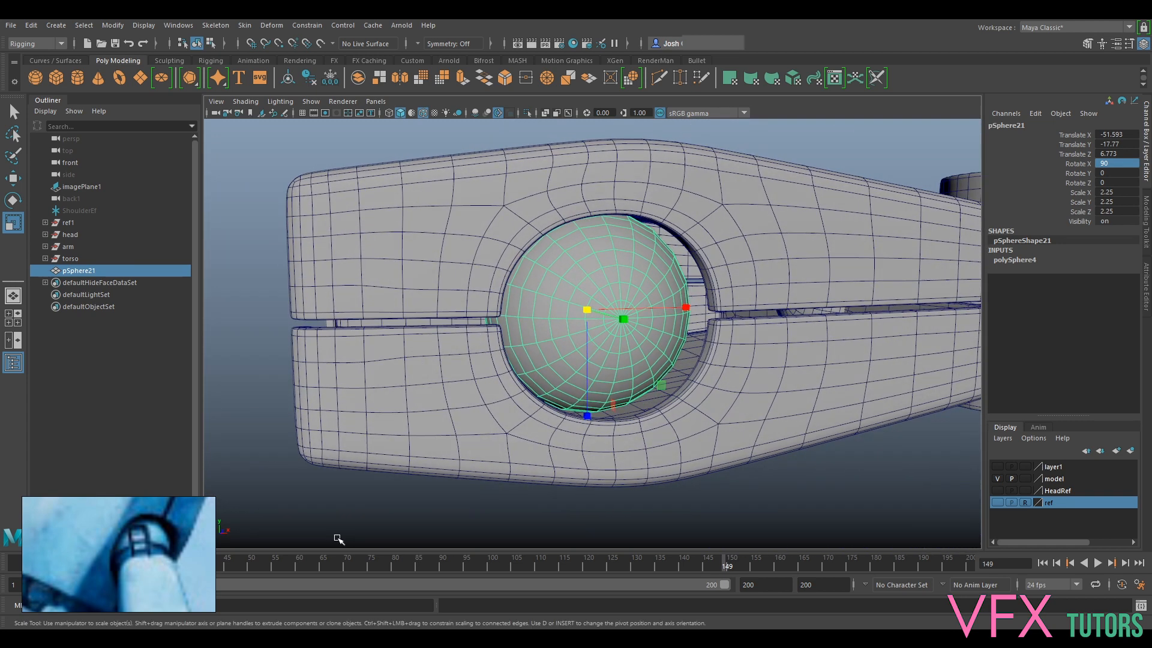
alt+drag(573, 406, 657, 363)
key(w)
alt+drag(658, 364, 567, 320)
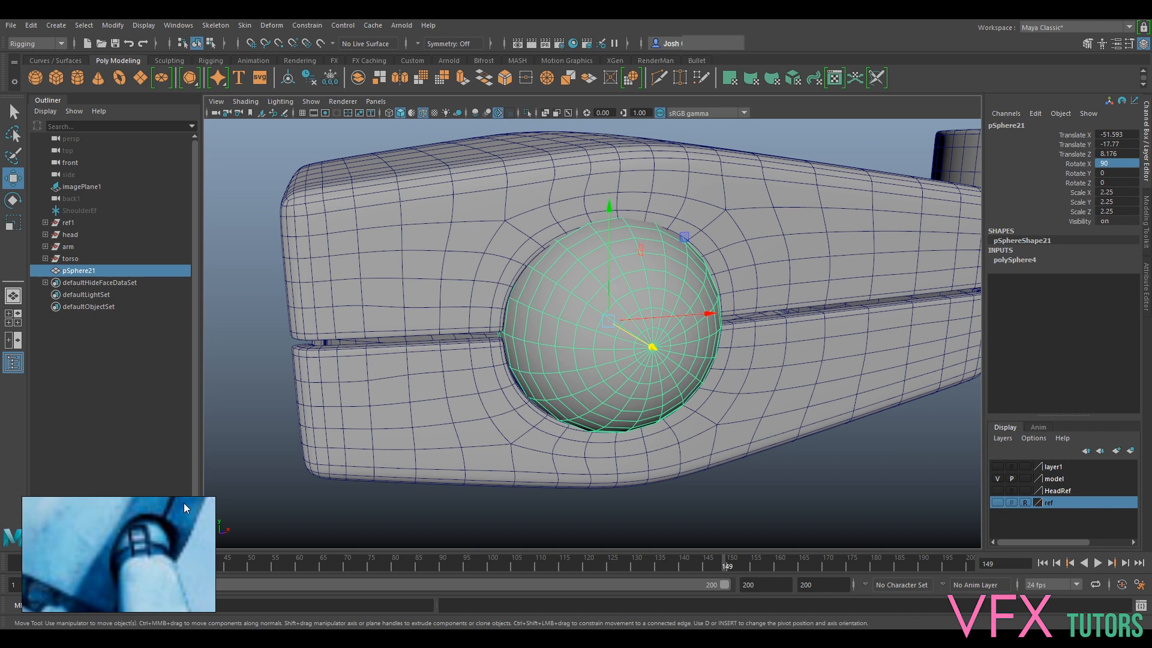
Scale the sphere further down uniformly to about 1.9 and position it in the hole at about Z 8.63
key(r)
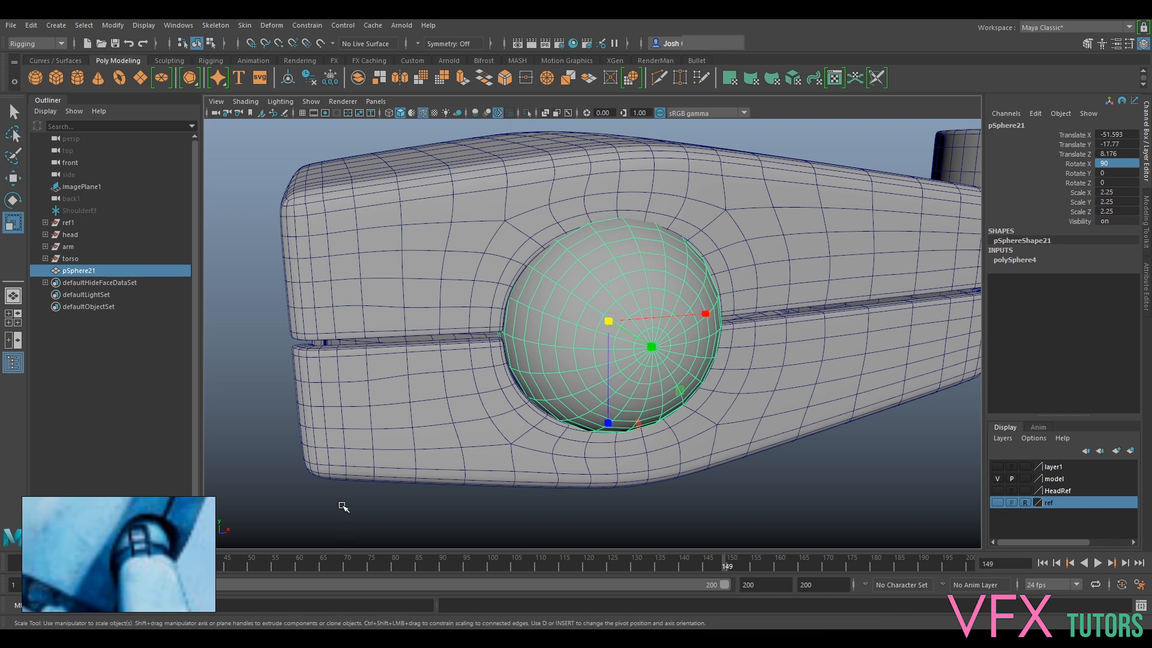
drag(607, 324, 666, 447)
key(w)
drag(739, 354, 640, 413)
key(r)
drag(608, 317, 657, 441)
key(w)
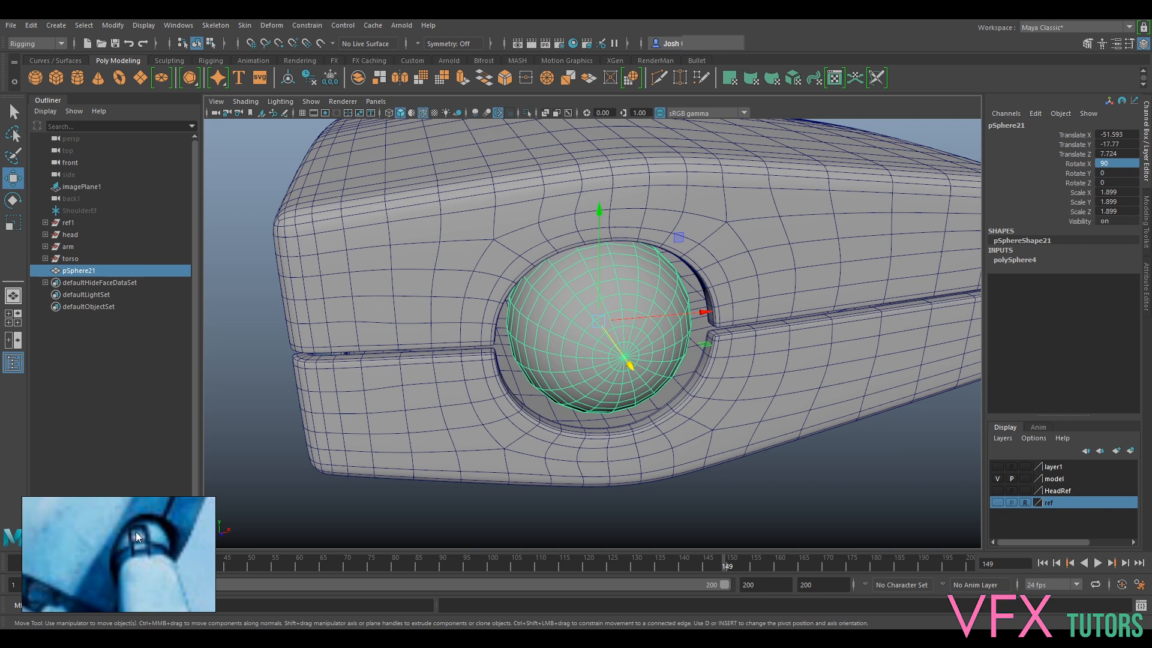
alt+drag(624, 347, 637, 369)
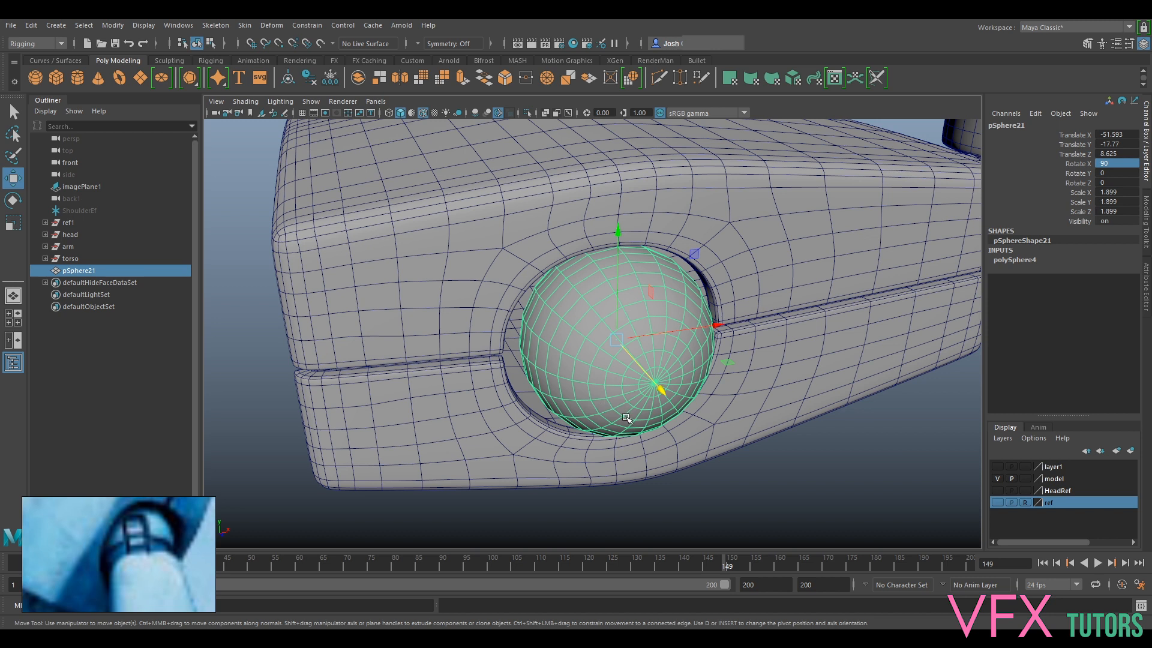
Set the sphere's axis and height subdivisions to 14 each
mouse_move(661, 383)
alt+mouse_down()
mouse_move(643, 343)
mouse_move(658, 366)
alt+mouse_up()
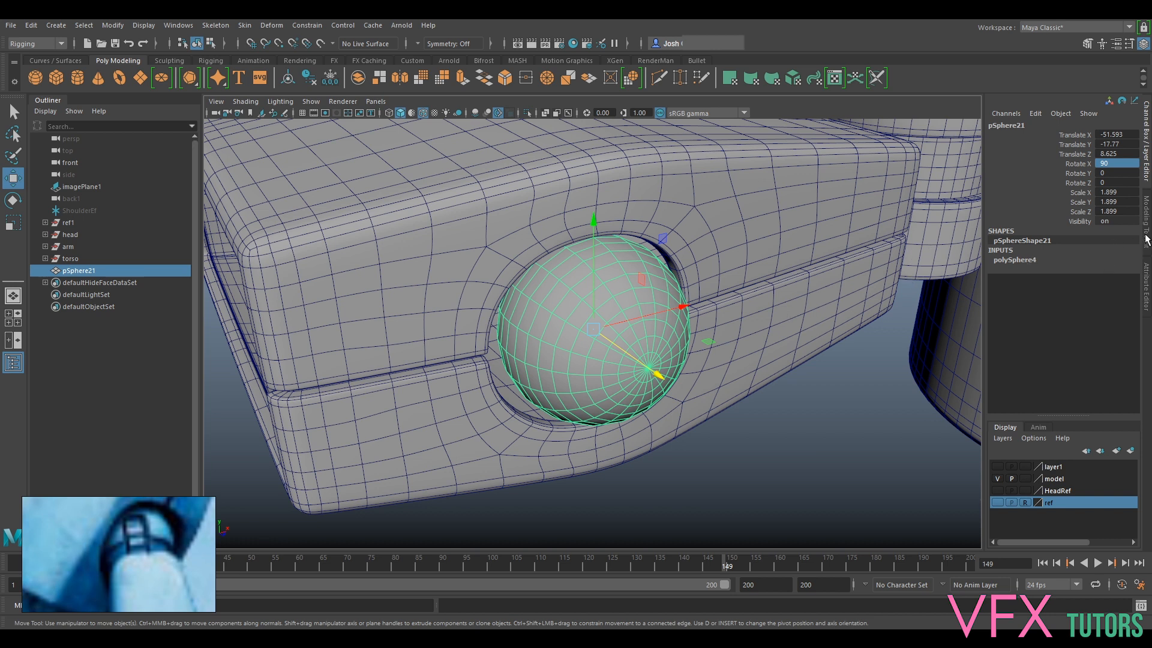
click(1146, 285)
click(1010, 124)
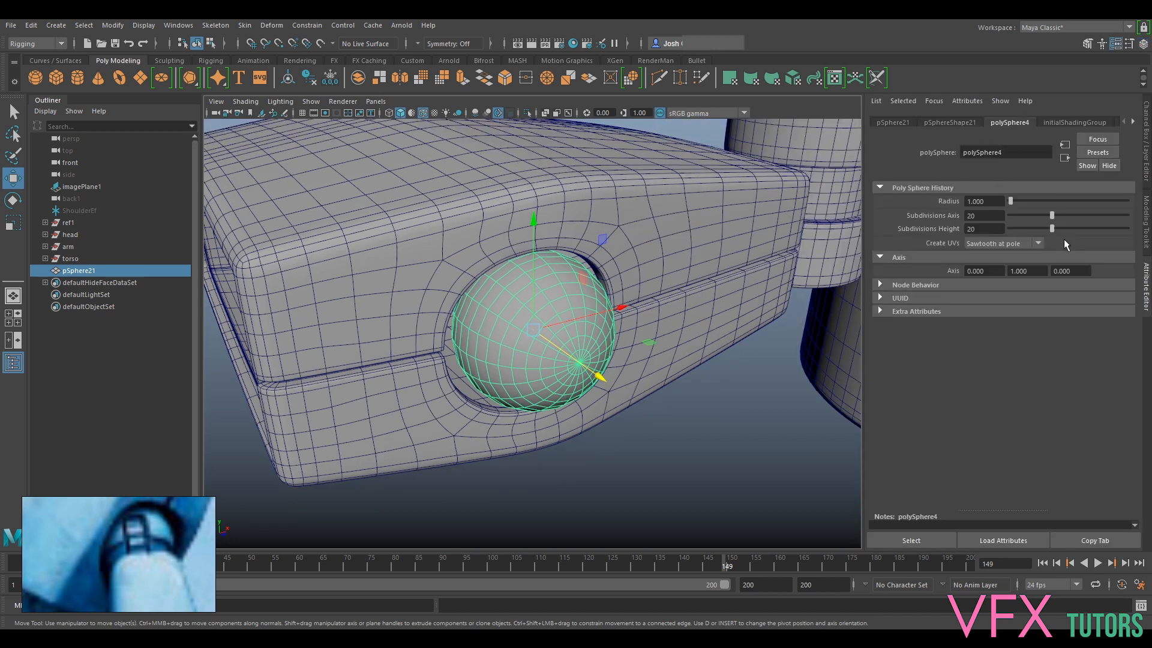
mouse_move(1051, 212)
mouse_down()
mouse_move(1040, 231)
mouse_move(1038, 216)
mouse_up()
alt+drag(759, 365, 690, 362)
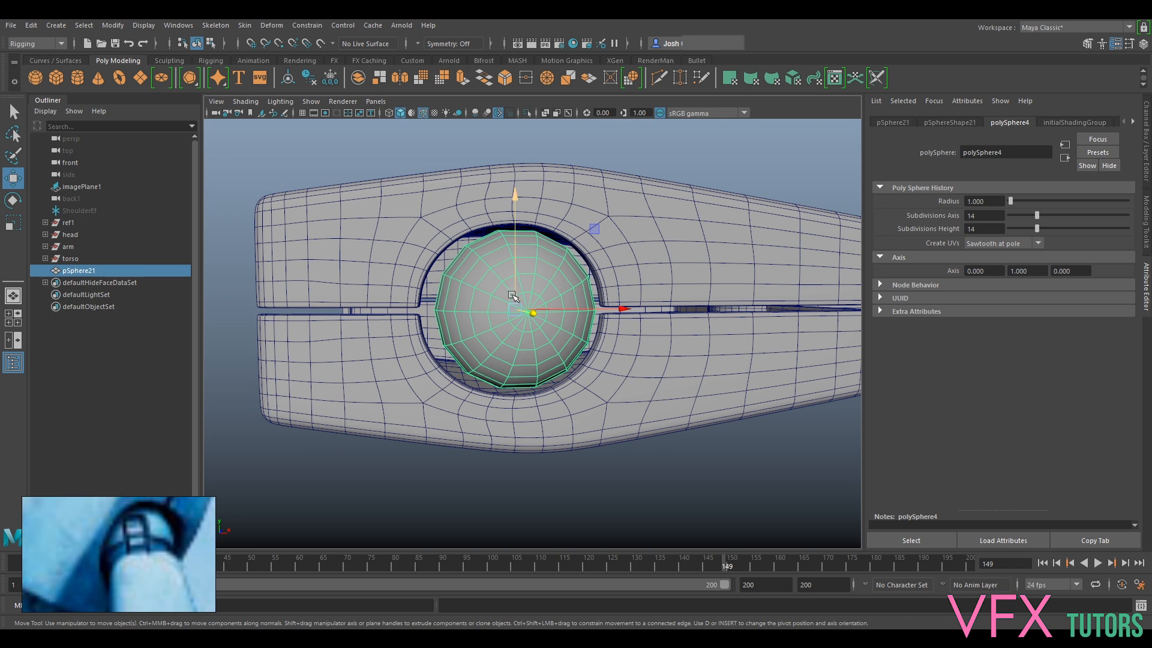
alt+drag(580, 305, 469, 316)
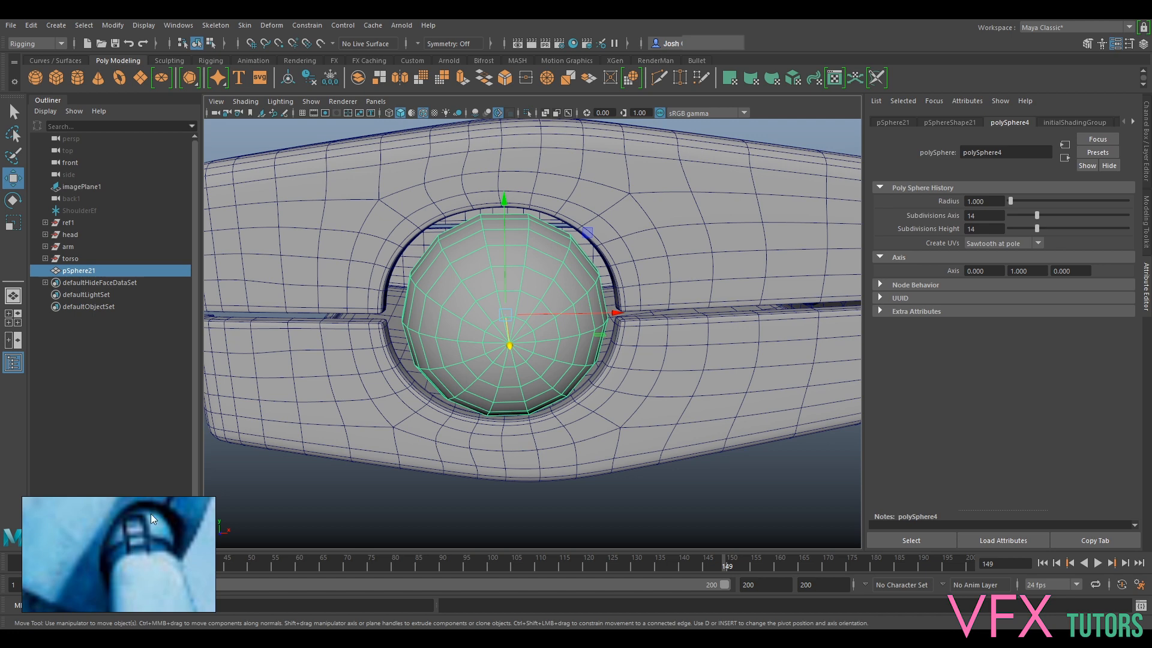
mouse_move(555, 277)
alt+mouse_down()
mouse_move(603, 283)
mouse_move(571, 288)
alt+mouse_up()
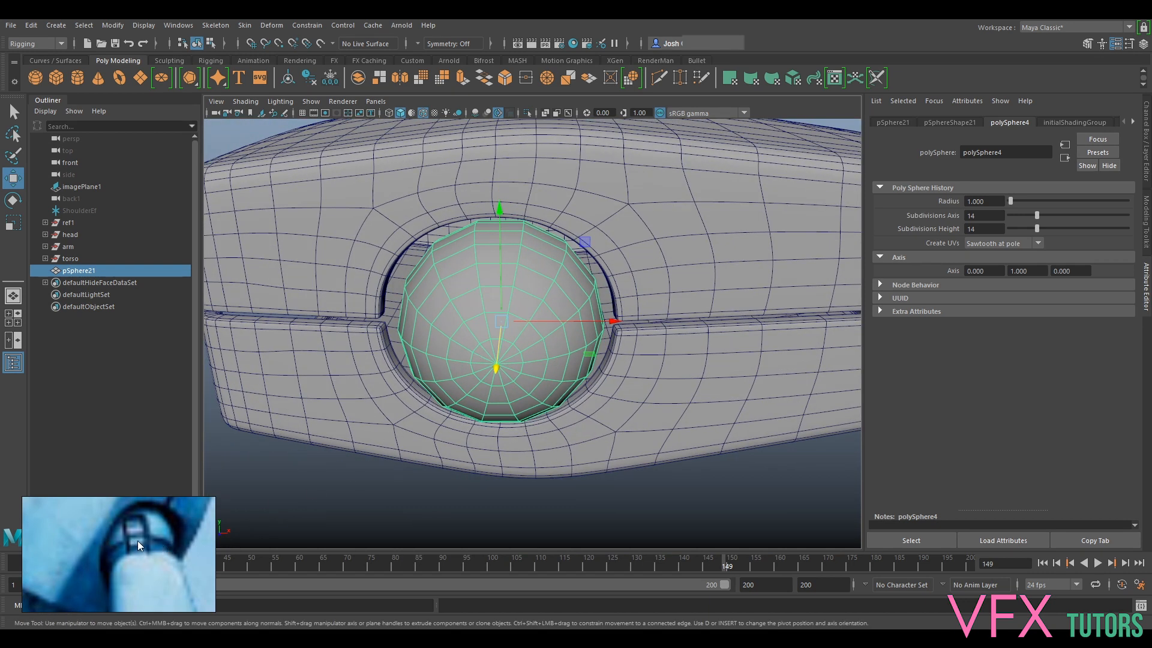
Duplicate the sphere in place and hide the original
alt+drag(502, 323, 571, 343)
right_drag(572, 295, 630, 279)
key(ctrl+d)
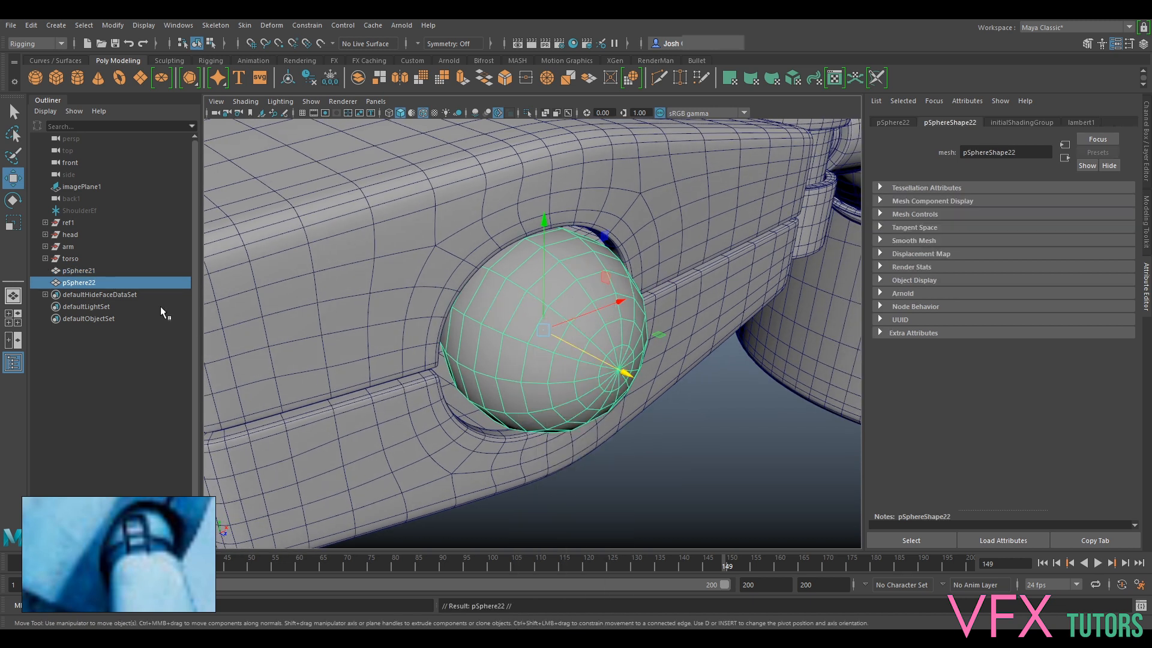
click(102, 271)
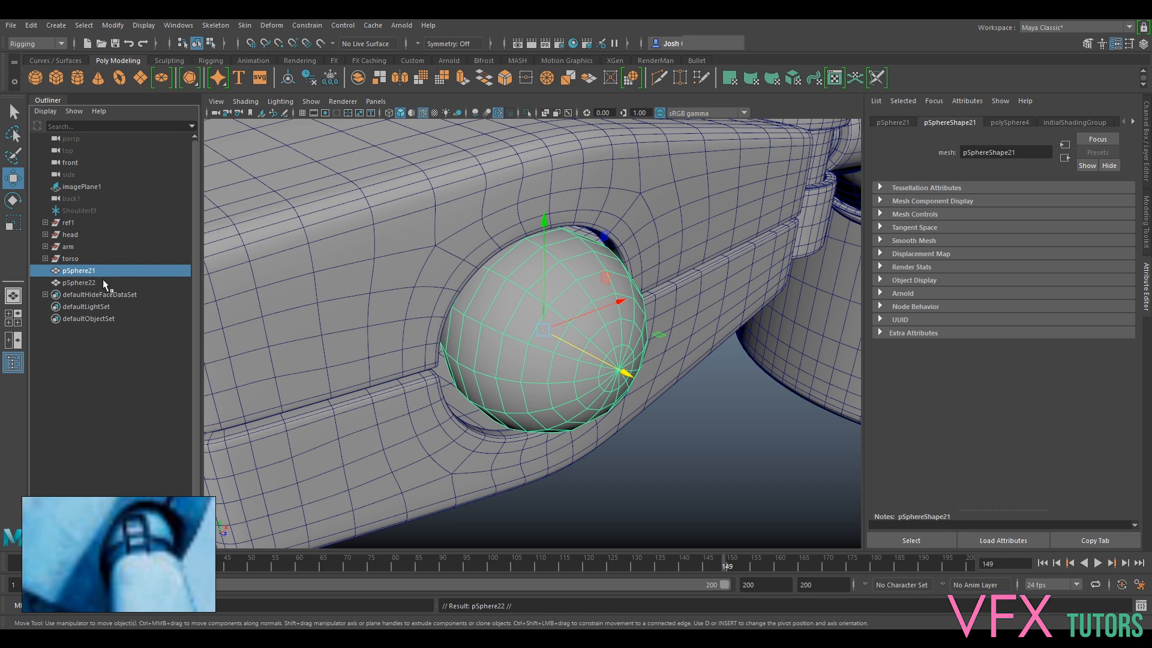
click(1014, 122)
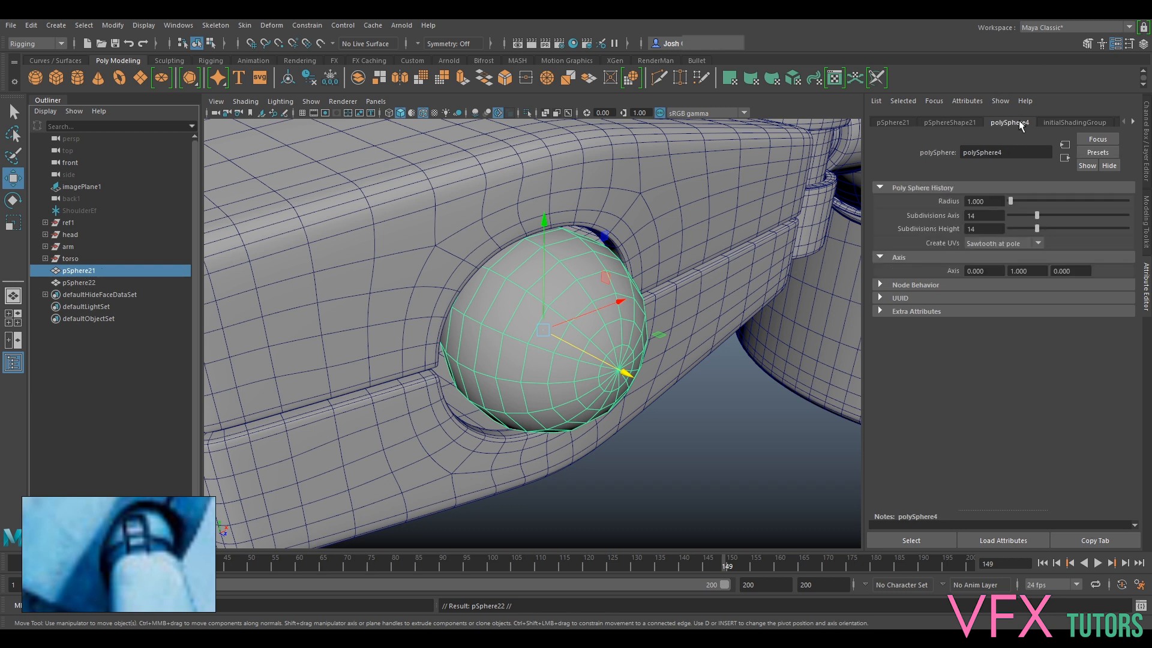
key(h)
Select a ring of faces around the outward-facing pole of the duplicated sphere
click(92, 280)
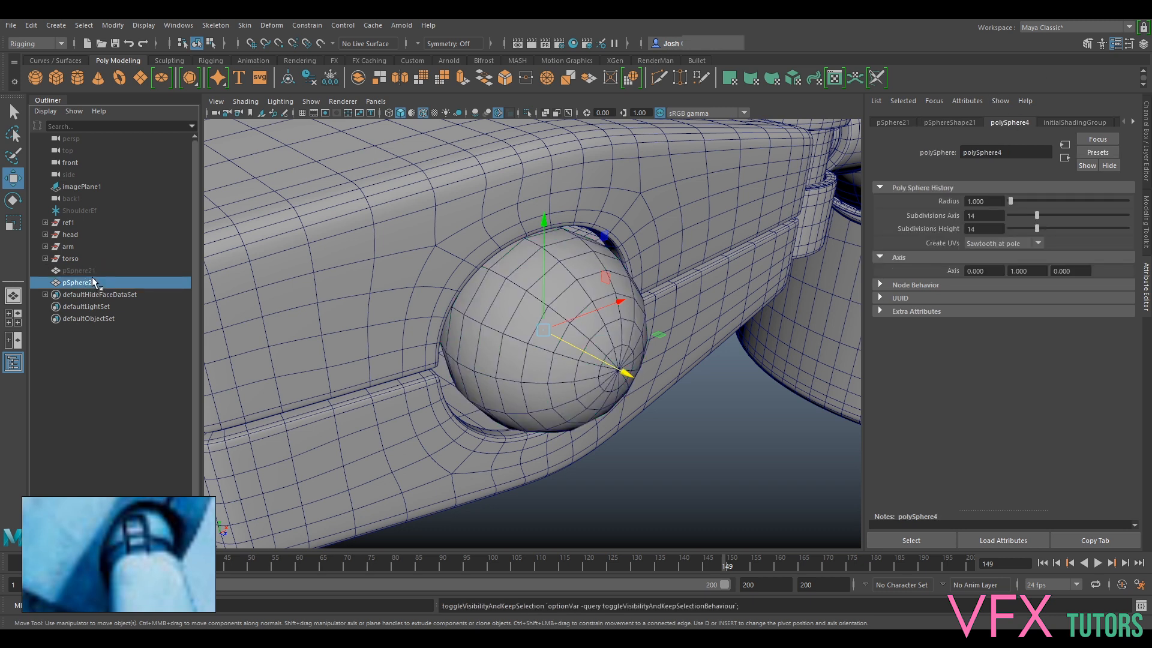
right_drag(599, 296, 600, 328)
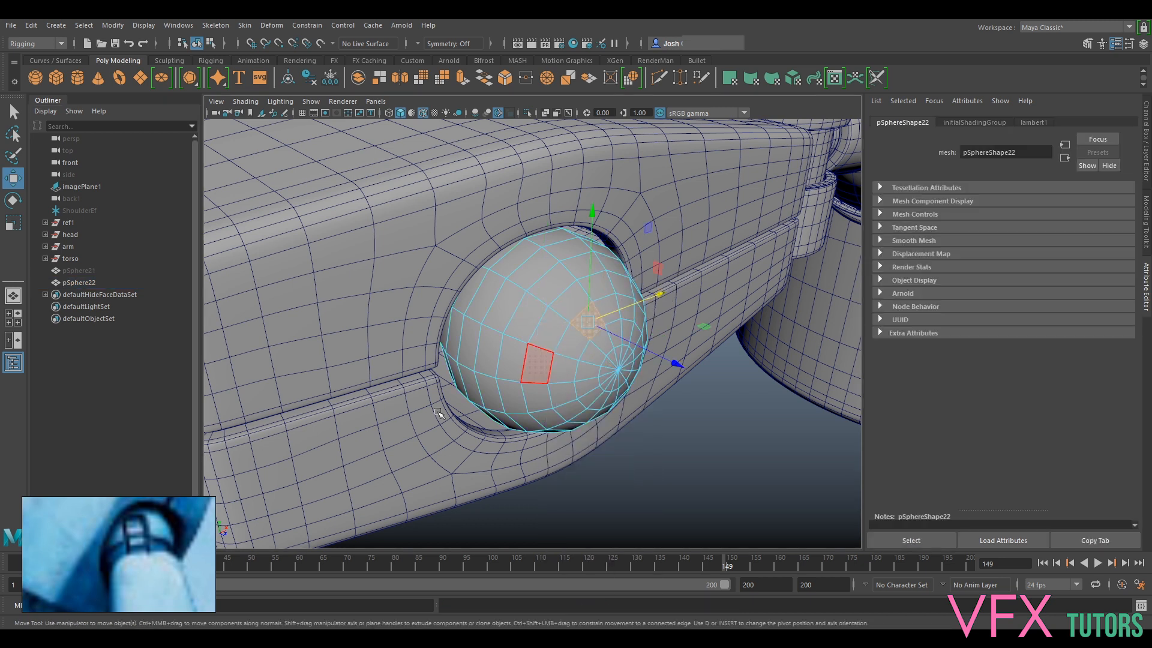
shift+click(573, 346)
shift+double_click(568, 366)
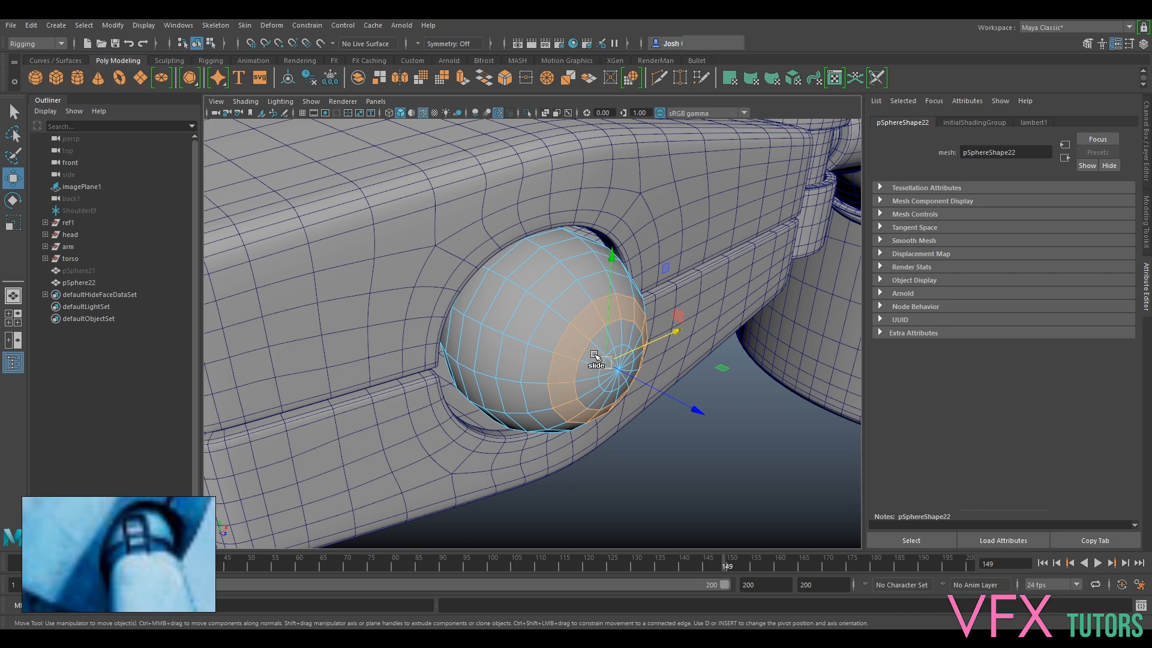
alt+drag(612, 414, 679, 420)
Try extruding the faces of the sphere's outer cap with their local scale reduced to about 0.24
shift+drag(737, 283, 627, 321)
key(ctrl+e)
alt+right_drag(627, 321, 650, 315)
alt+drag(644, 315, 678, 346)
key(ctrl+z)
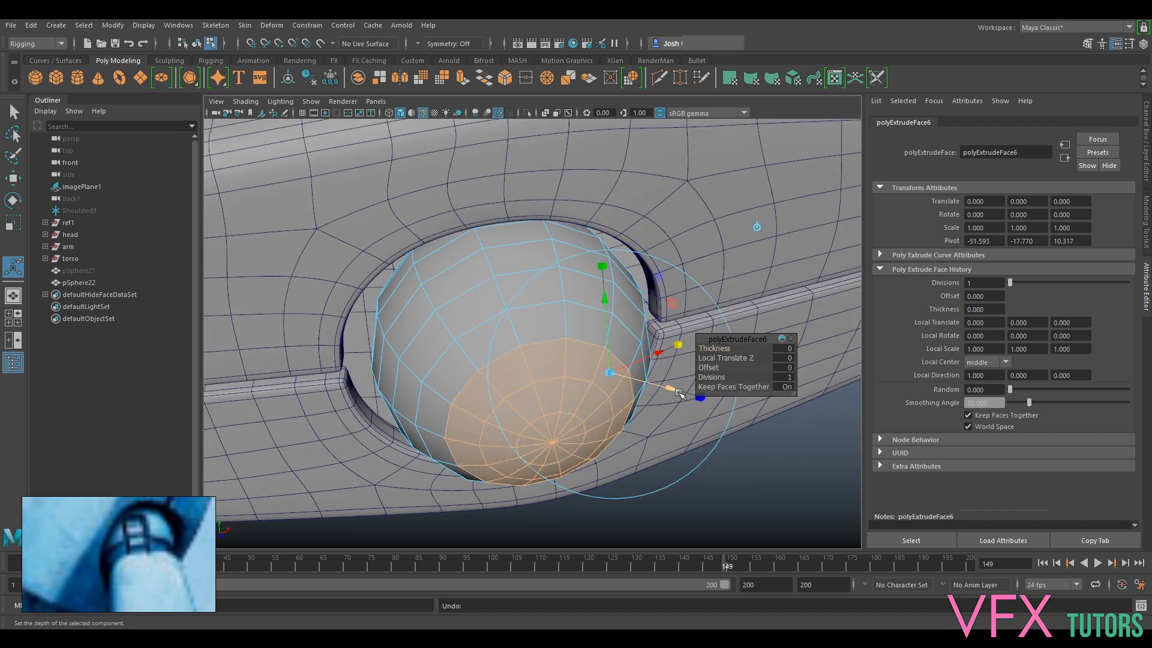
click(611, 373)
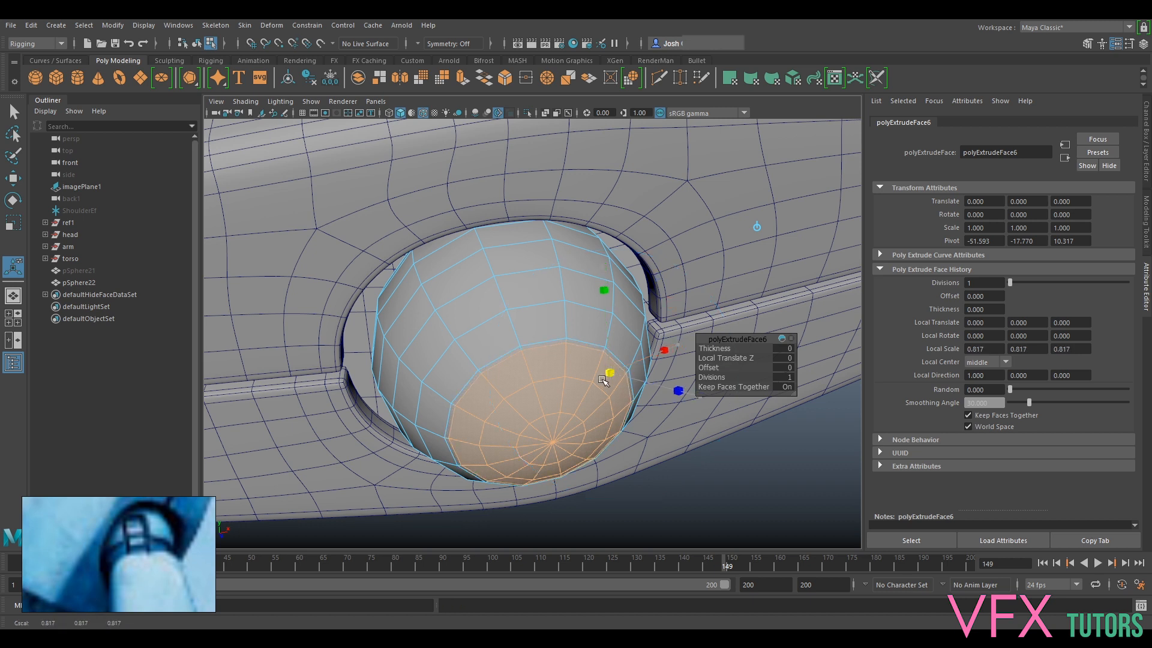
drag(599, 381, 621, 330)
alt+middle_drag(622, 330, 486, 365)
alt+right_drag(486, 364, 543, 354)
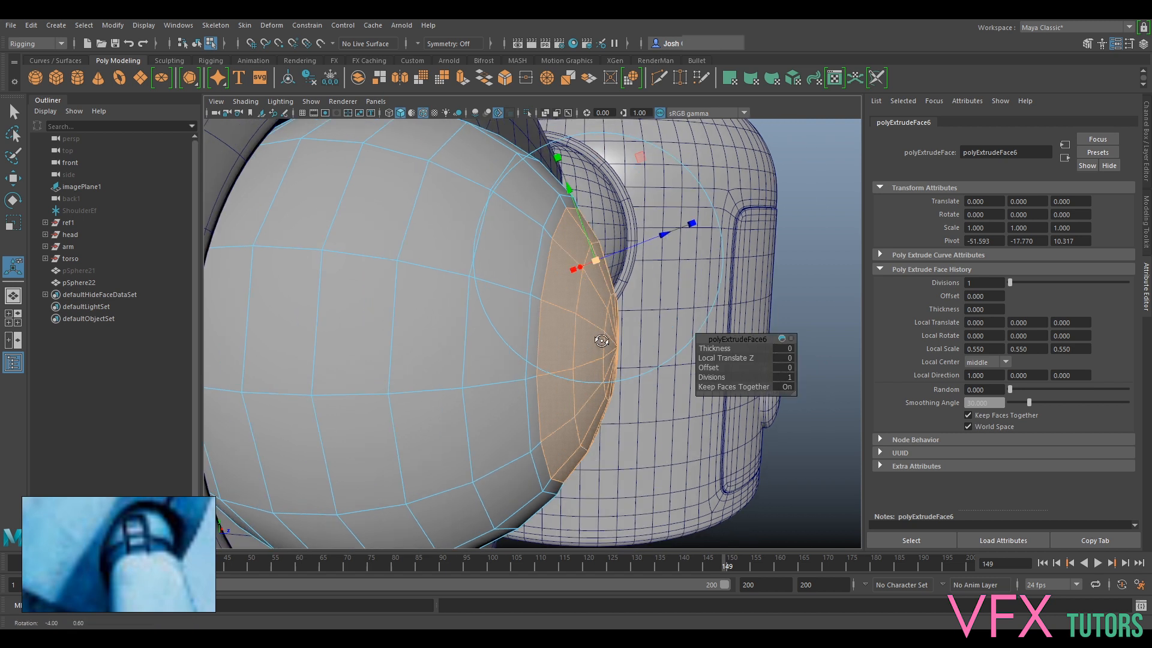
alt+drag(543, 354, 519, 348)
drag(584, 277, 563, 296)
Try a thickness of -0.1 on the cap extrusion, and undo the extrusion together with the cap selection
click(717, 348)
middle_drag(717, 348, 723, 348)
alt+drag(723, 348, 354, 420)
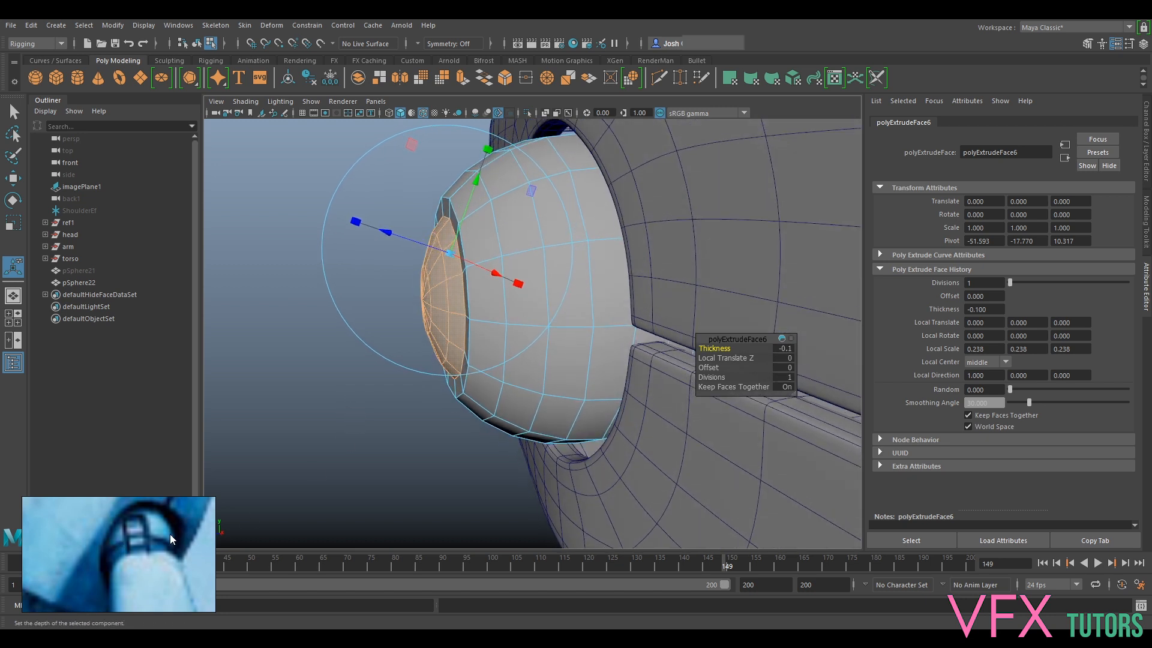
alt+drag(494, 265, 482, 277)
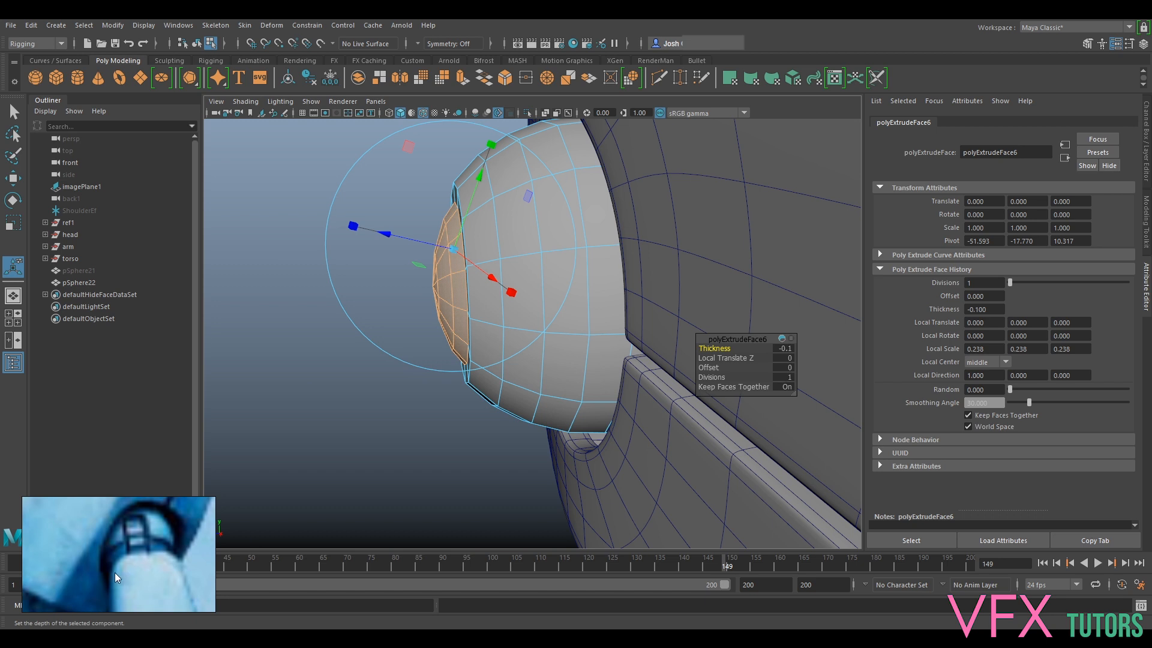
alt+drag(476, 296, 549, 300)
key(ctrl+z)
key(ctrl+z)
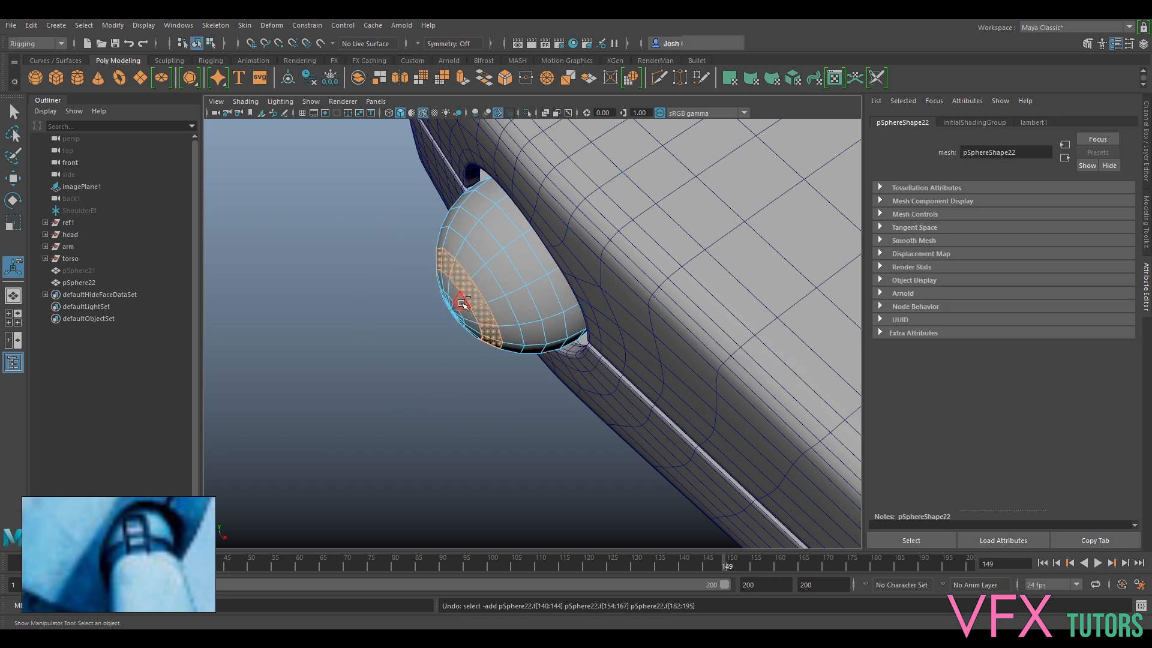
Select all faces of a wider cap around the duplicated sphere's outward-facing pole
alt+drag(438, 353, 498, 375)
drag(362, 431, 505, 378)
shift+click(485, 355)
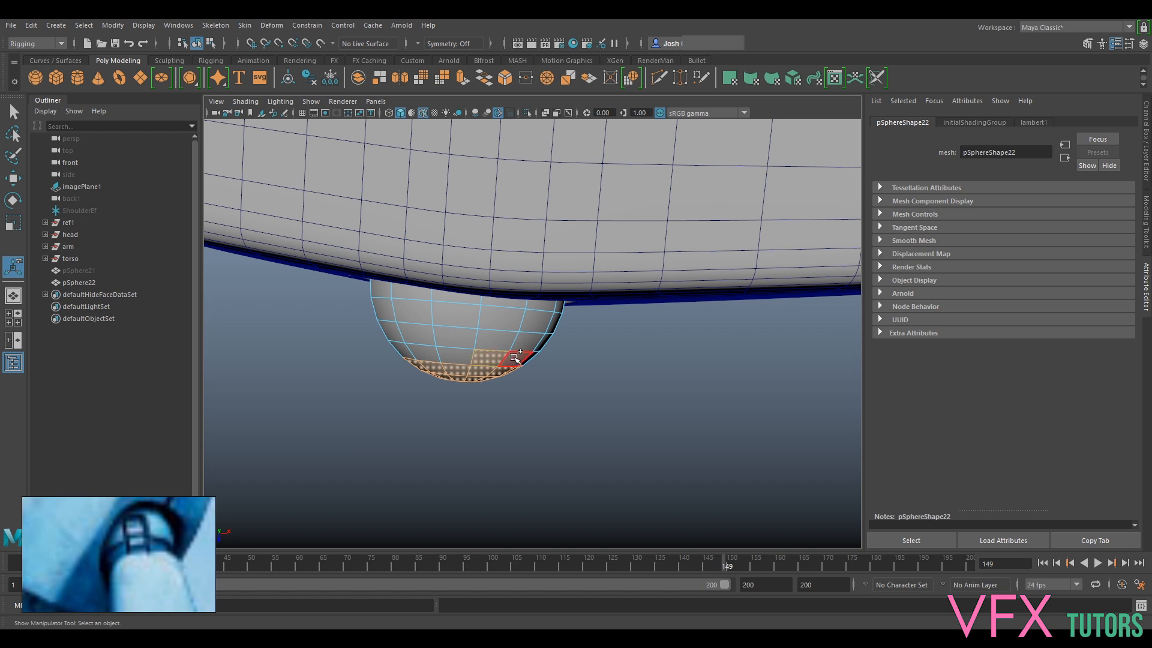
alt+drag(633, 369, 591, 329)
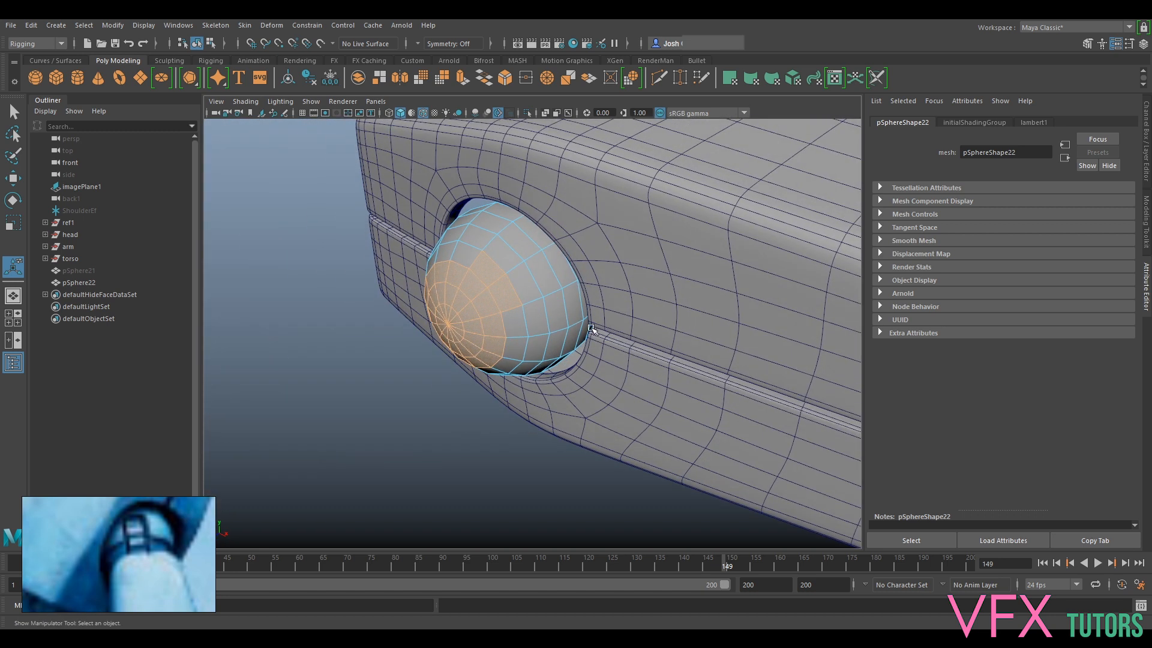
alt+drag(543, 359, 546, 282)
Extrude the selected cap faces and scale them uniformly to a local scale of about 0.18
key(ctrl+e)
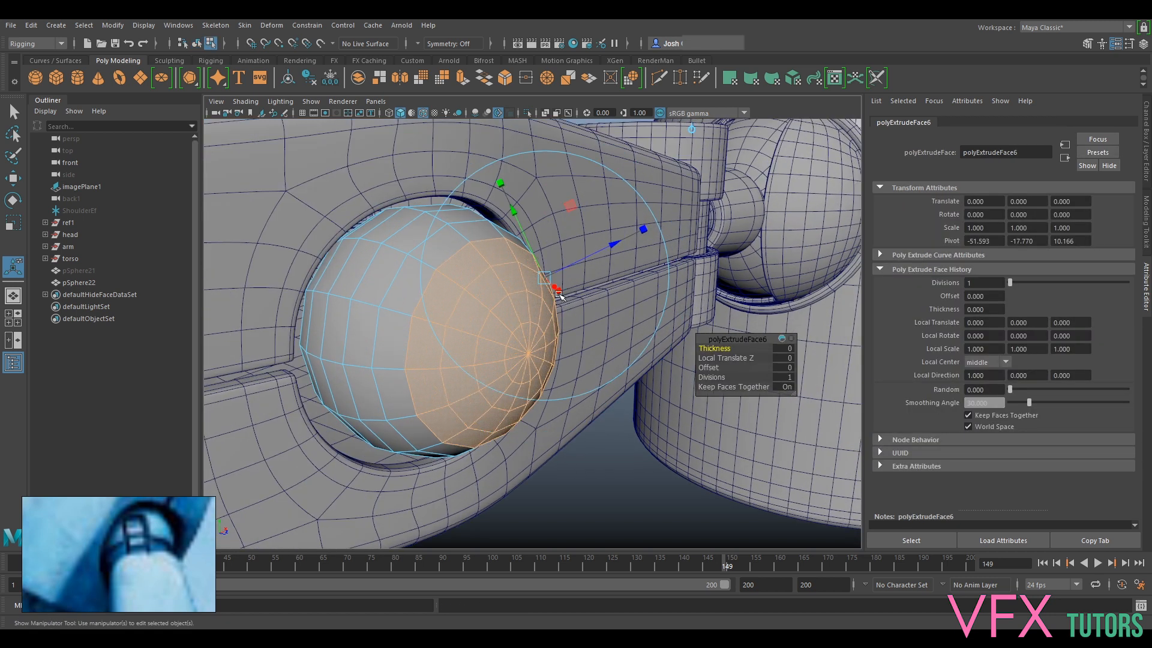
alt+drag(628, 310, 521, 319)
key(ctrl+z)
drag(580, 291, 591, 289)
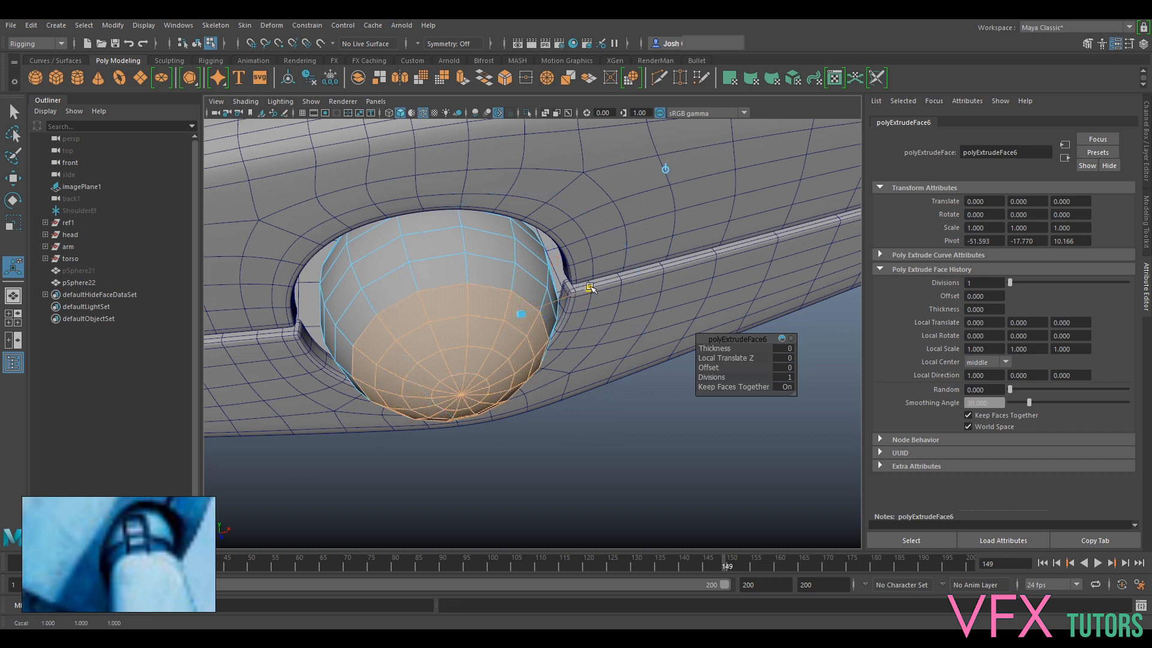
key(ctrl+z)
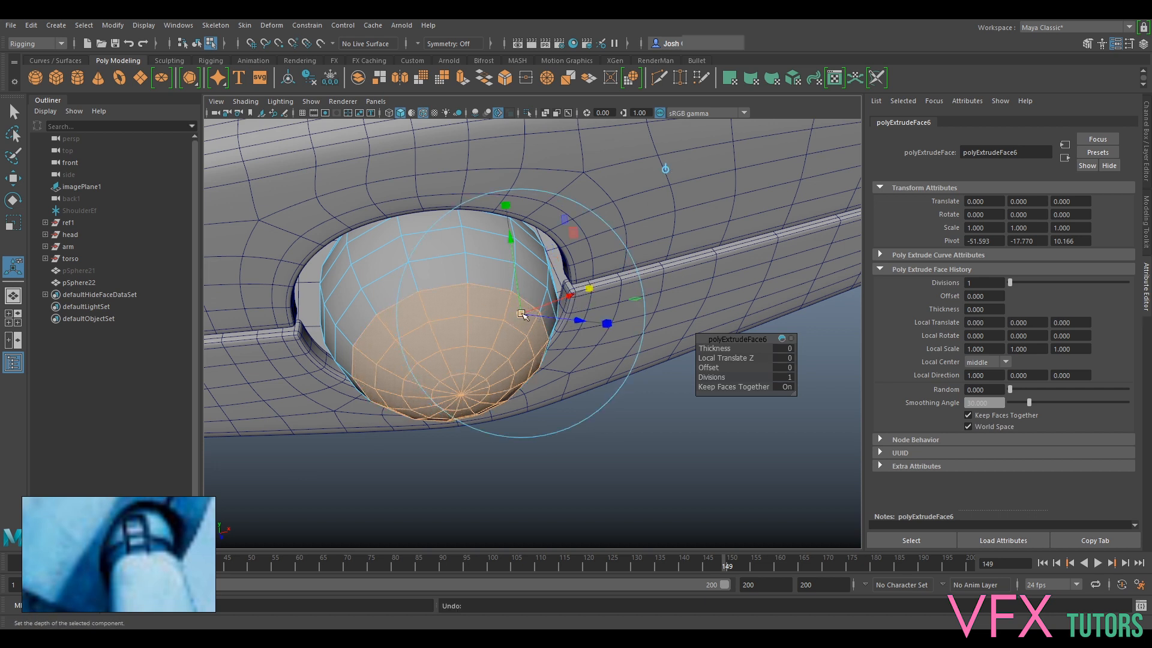
mouse_move(522, 315)
mouse_down()
mouse_move(535, 313)
mouse_move(531, 332)
mouse_up()
key(ctrl+z)
click(587, 289)
drag(521, 315, 600, 322)
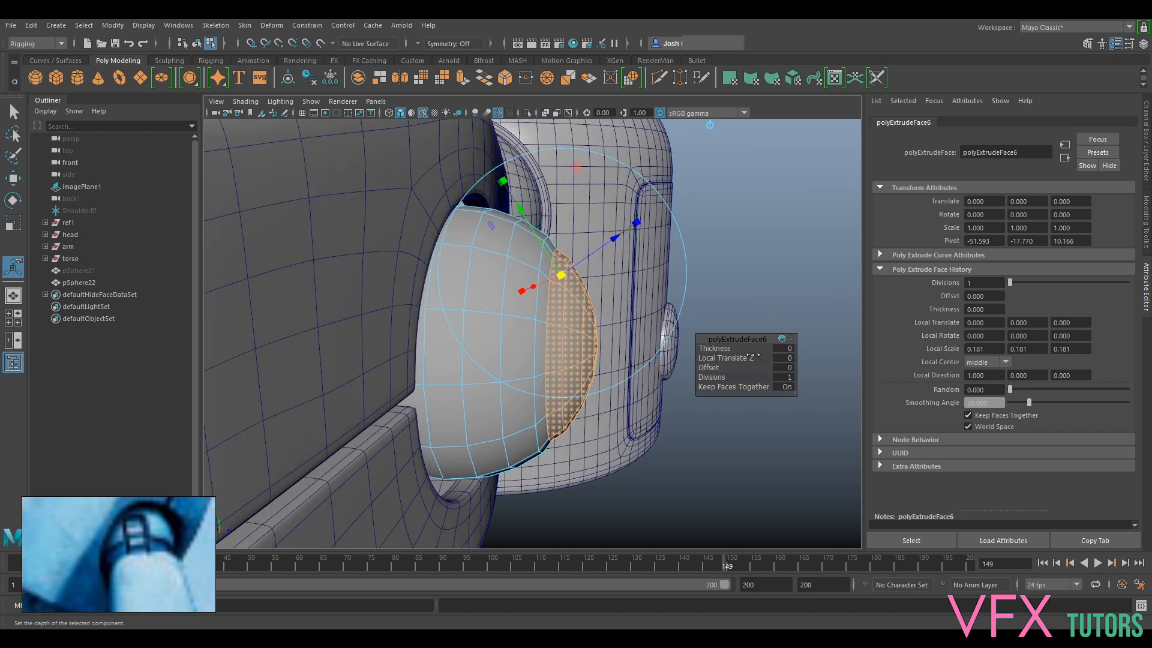
Set the cap extrusion's thickness to -0.1 and check the recessed cap against the reference image
drag(725, 349, 727, 348)
alt+drag(644, 373, 510, 360)
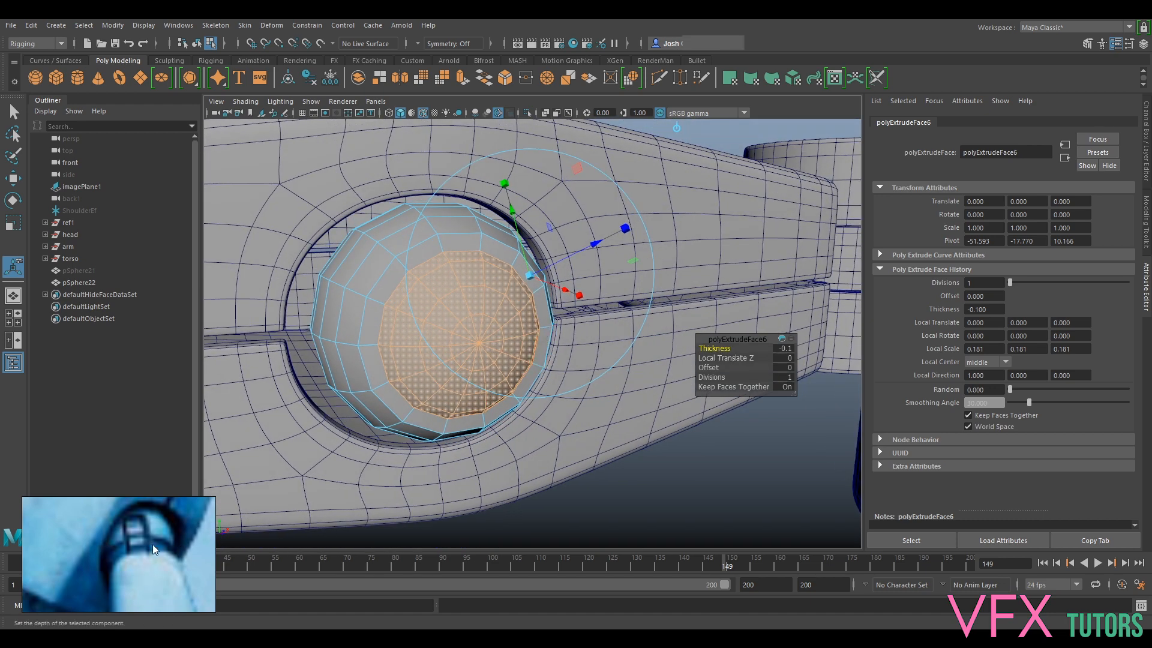
alt+drag(678, 351, 471, 382)
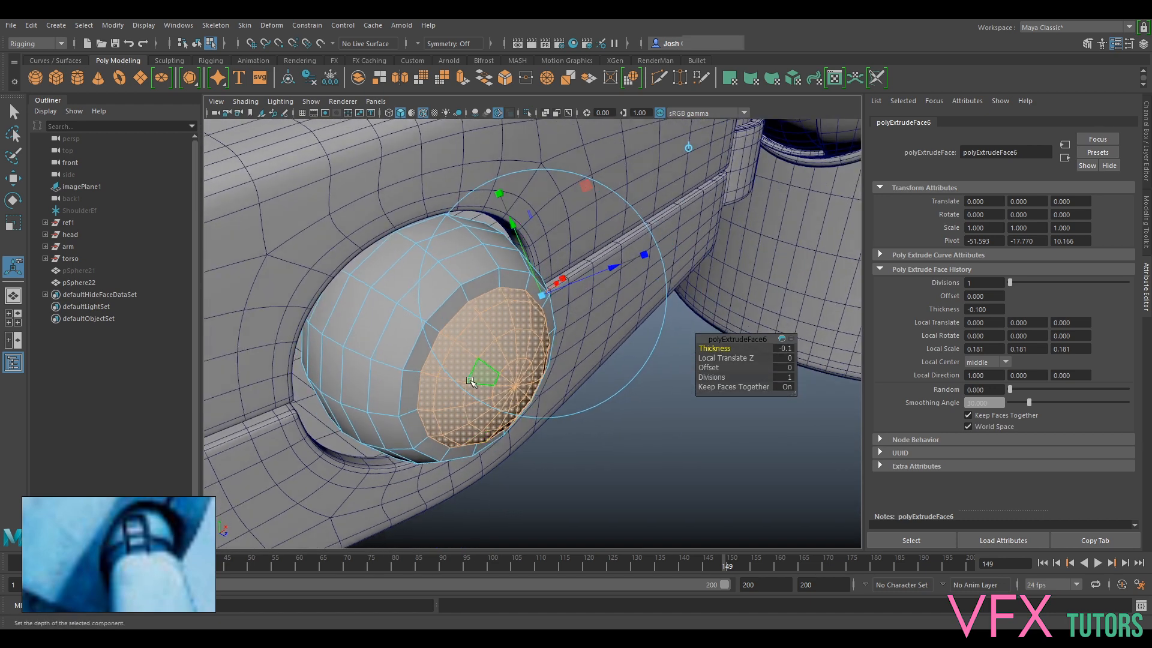
alt+drag(635, 351, 634, 439)
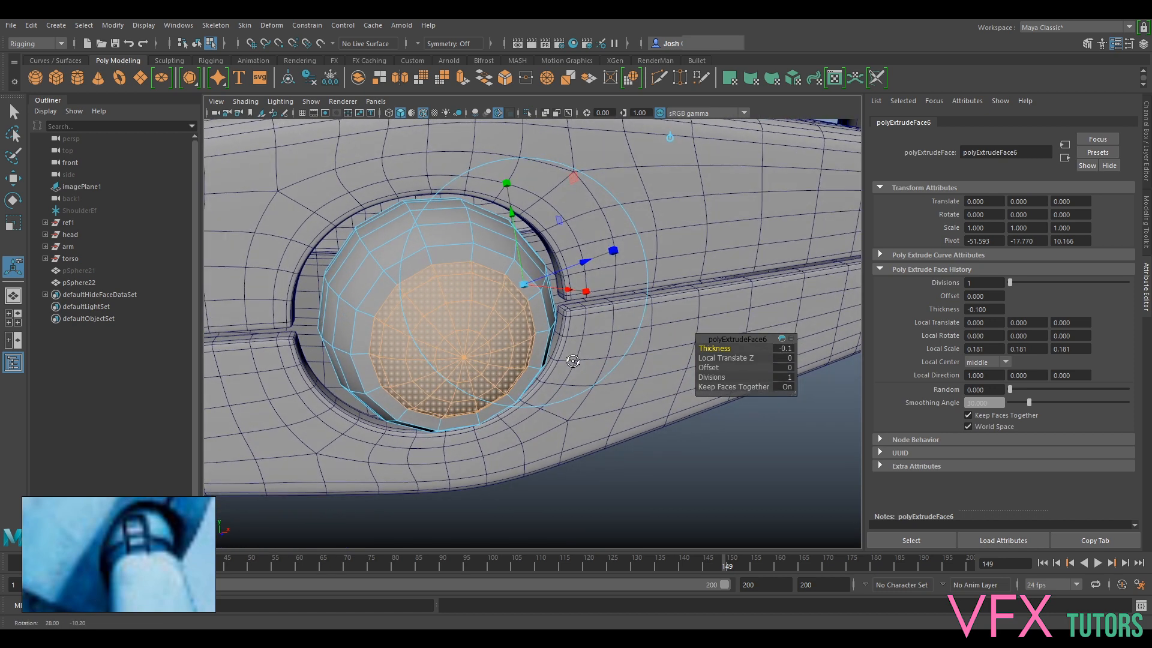
alt+drag(446, 403, 567, 409)
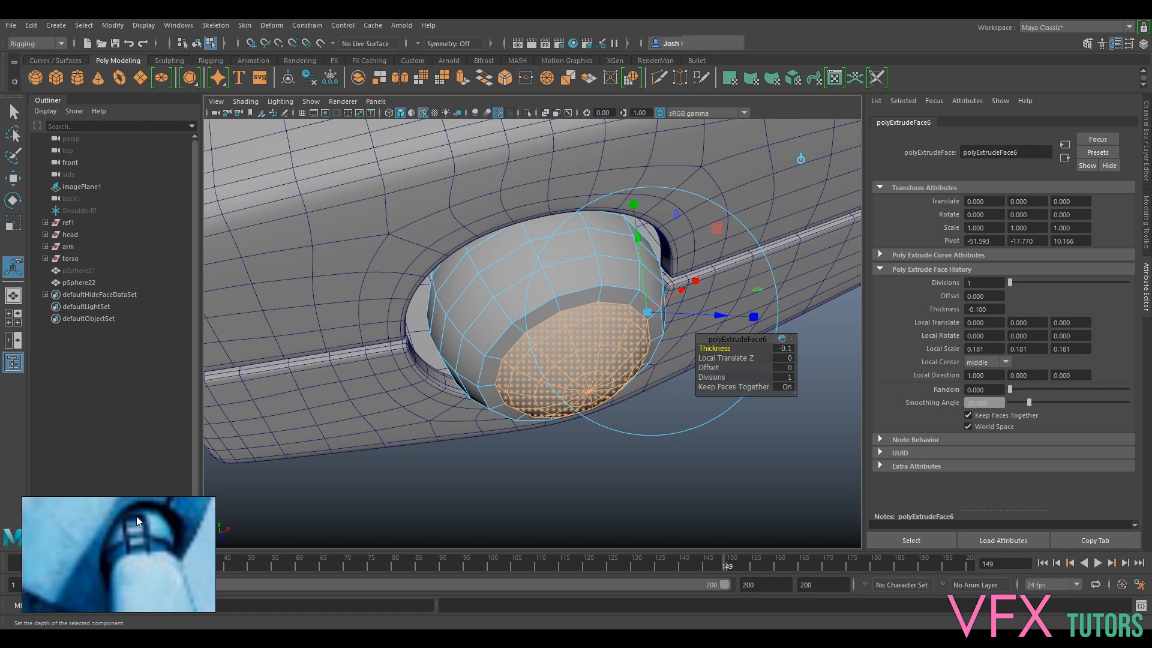
mouse_move(582, 252)
alt+mouse_down()
mouse_move(578, 232)
mouse_move(553, 238)
mouse_move(571, 229)
mouse_move(563, 218)
mouse_move(589, 257)
alt+mouse_up()
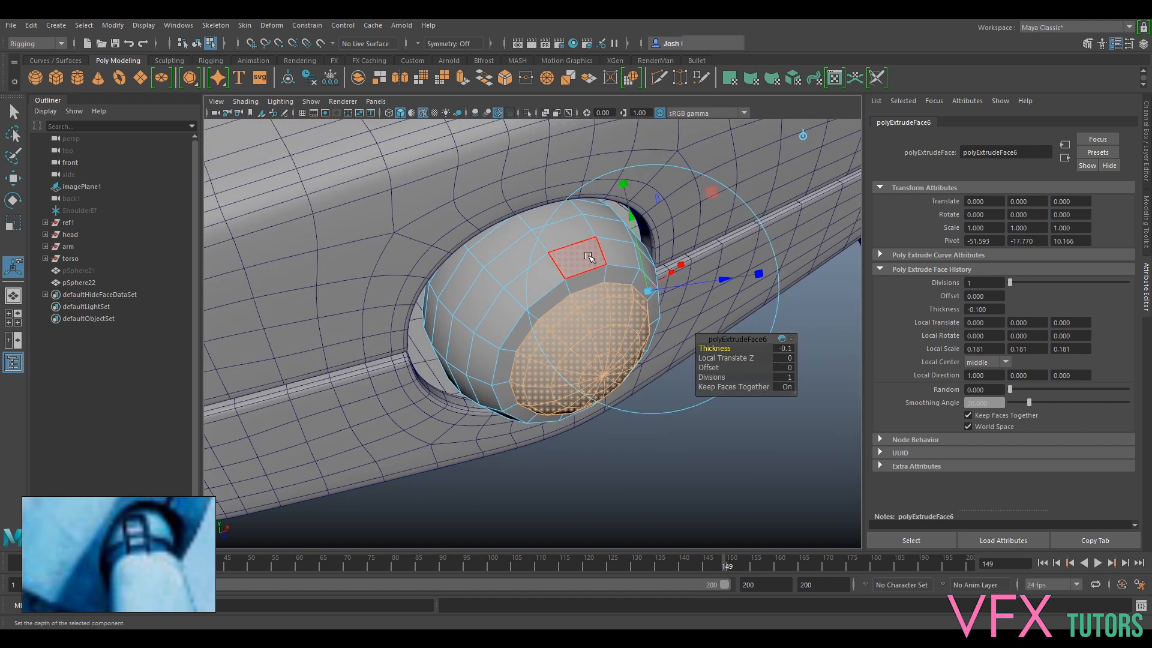
Return the capped sphere to object selection and create a polygon cylinder
right_drag(589, 257, 663, 231)
click(706, 467)
click(551, 237)
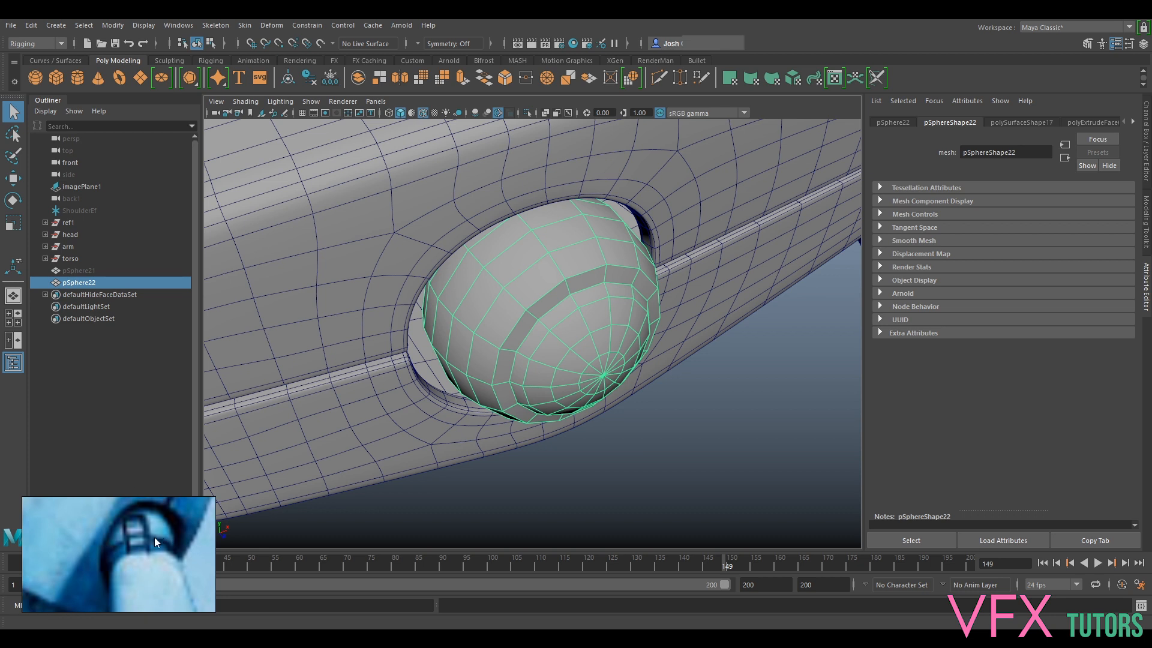
click(71, 74)
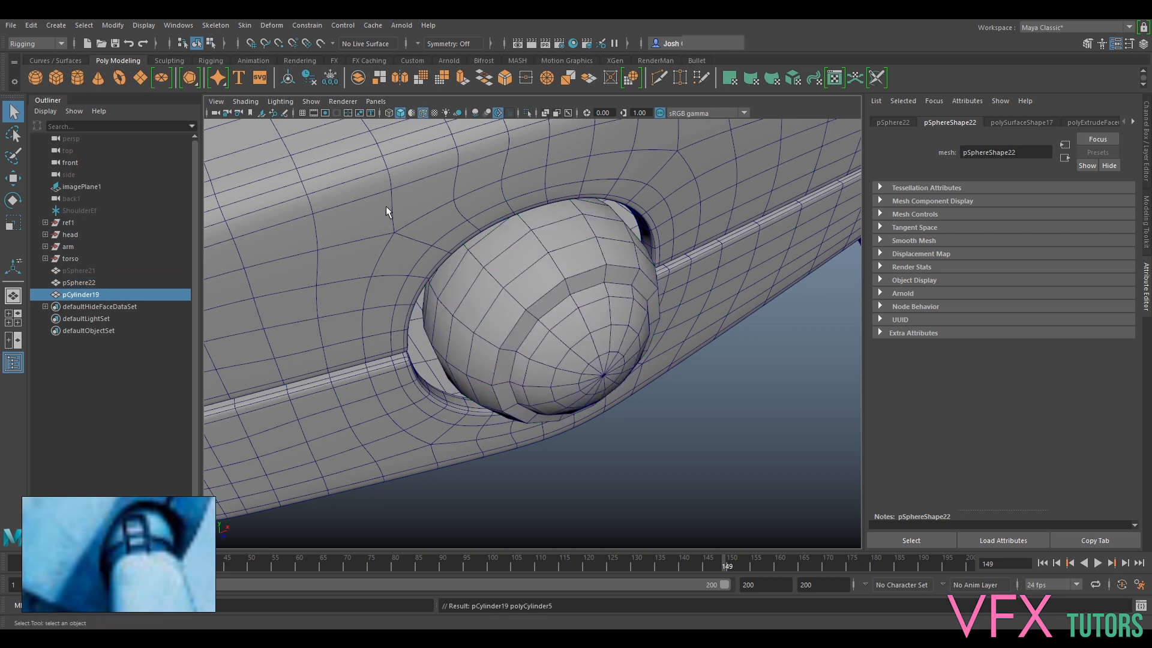
Apply a point constraint and an orient constraint from pSphere22 to the new cylinder to match its position and orientation
click(574, 279)
ctrl+click(84, 293)
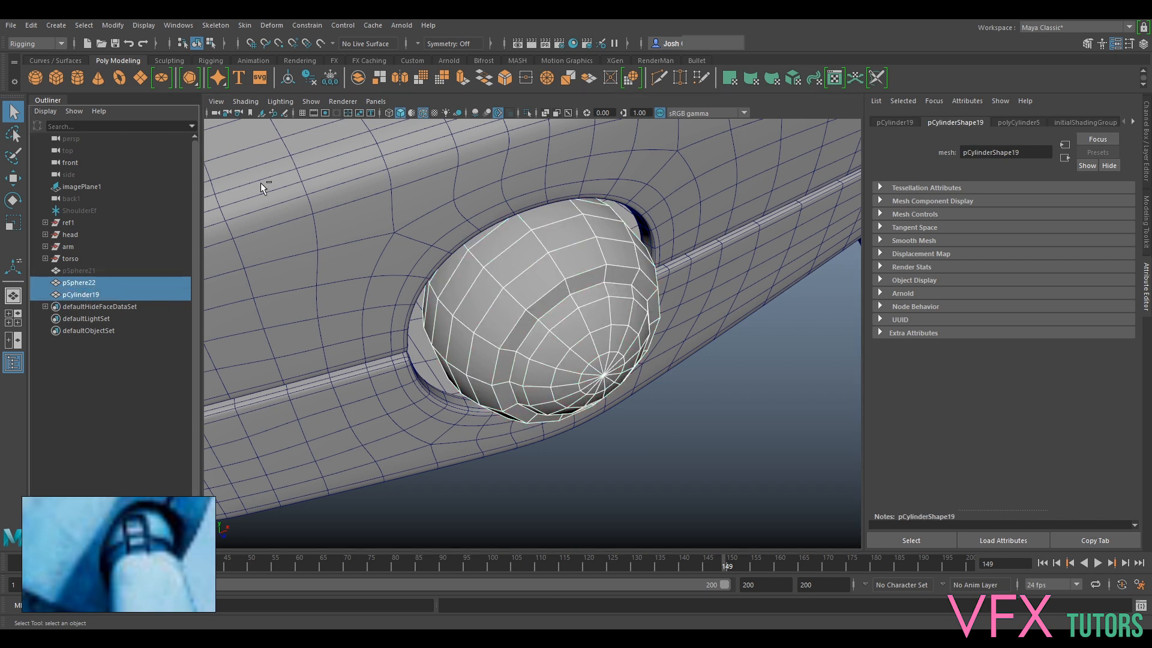
click(312, 25)
click(330, 67)
click(315, 27)
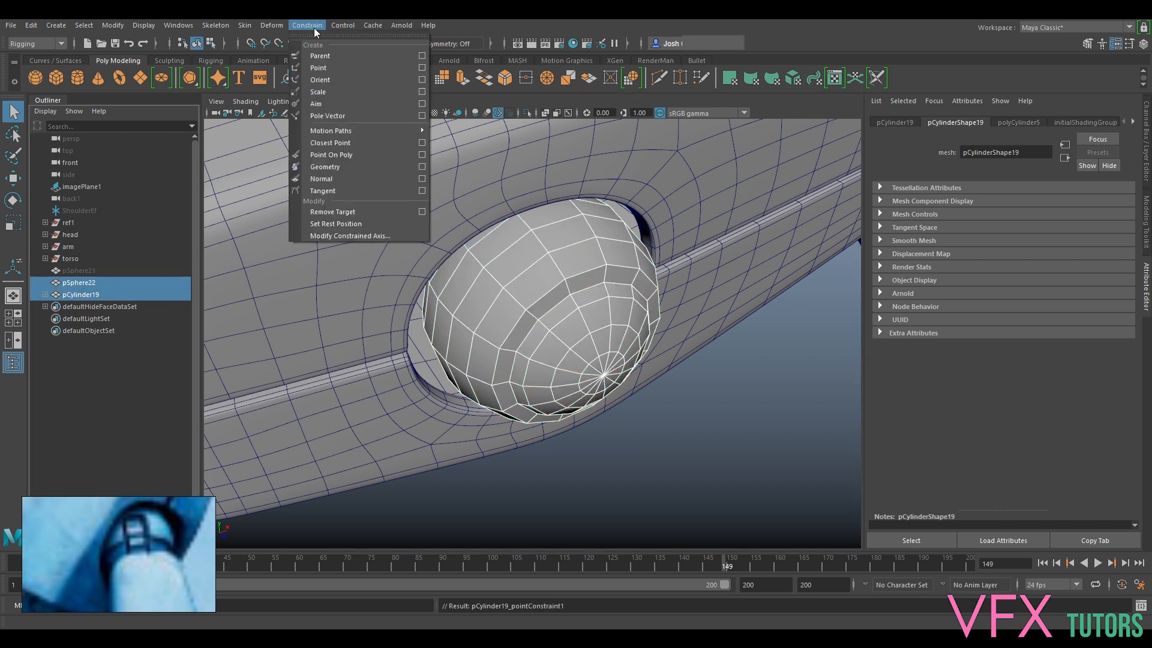
click(333, 79)
Delete the point and orient constraints under the cylinder
click(89, 294)
click(45, 294)
click(102, 308)
shift+click(102, 318)
key(Delete)
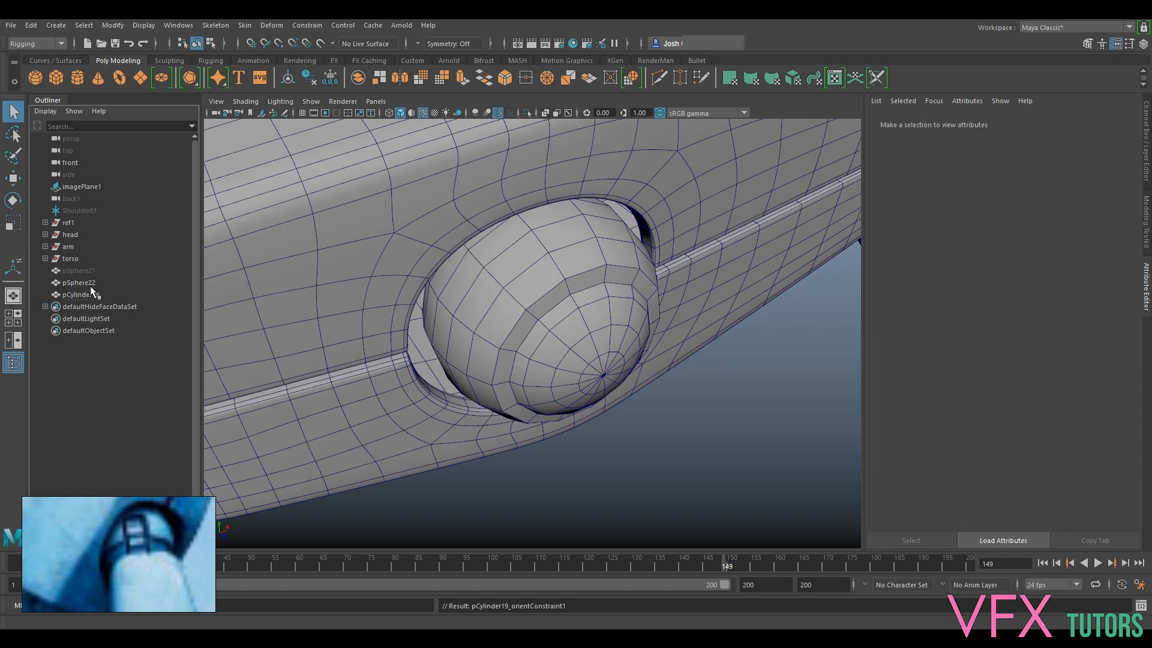
Scale the cylinder uniformly to about 1.424 and set its Rotate Y to 90
click(84, 299)
key(w)
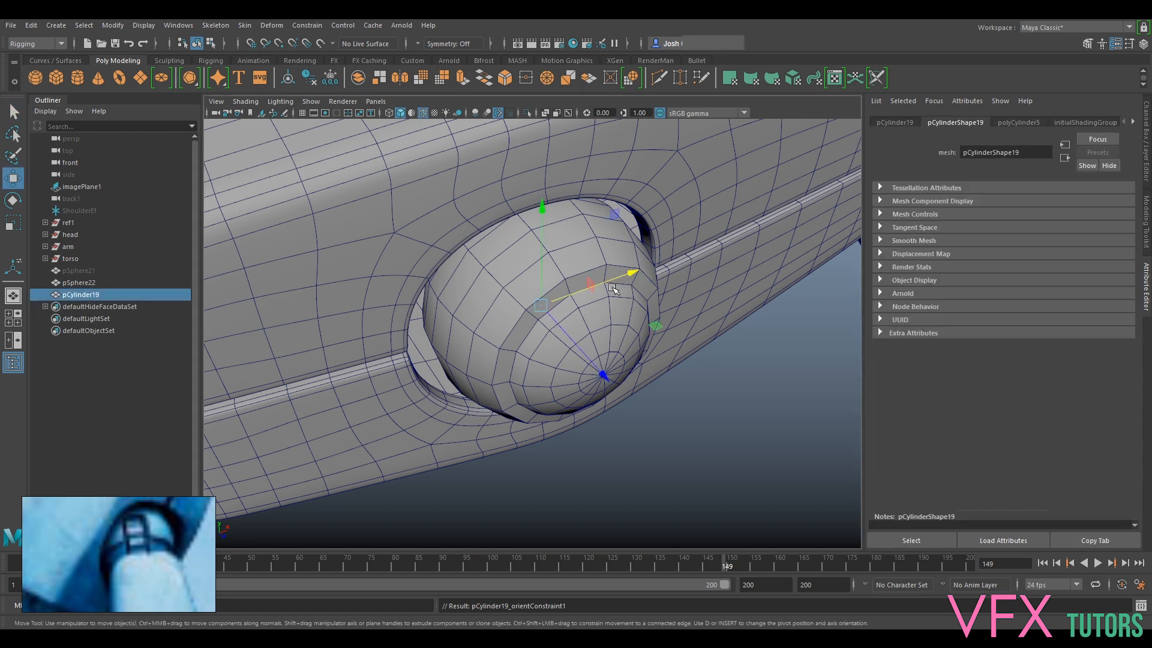
key(r)
drag(540, 305, 584, 299)
key(e)
drag(585, 360, 411, 377)
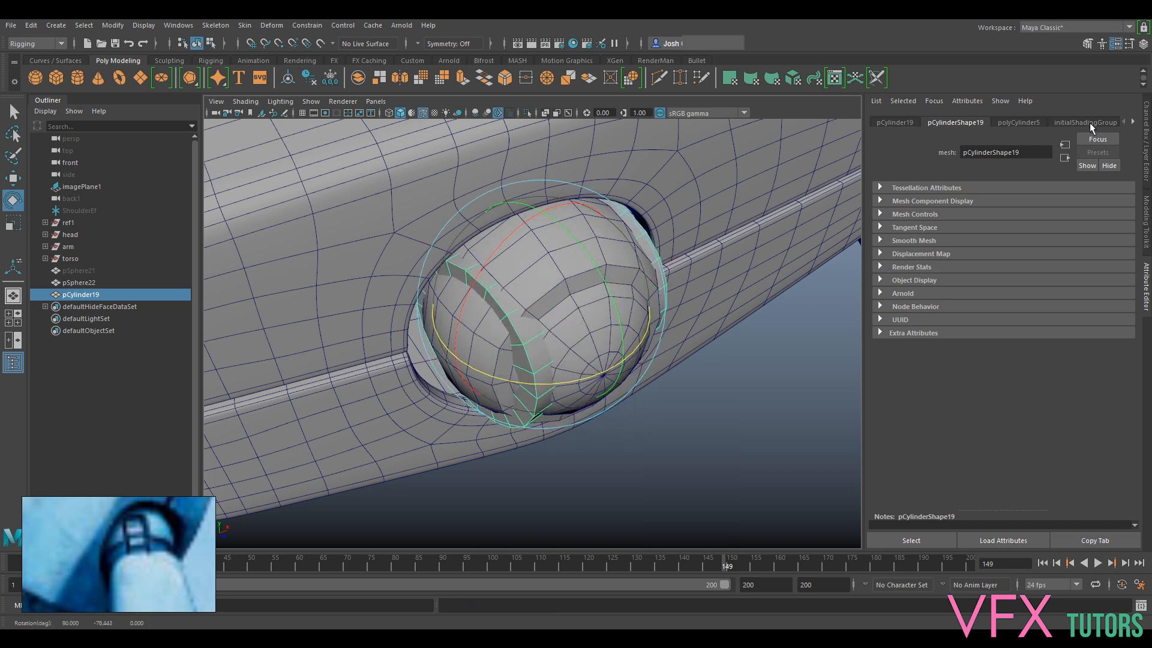
click(1146, 141)
click(1121, 174)
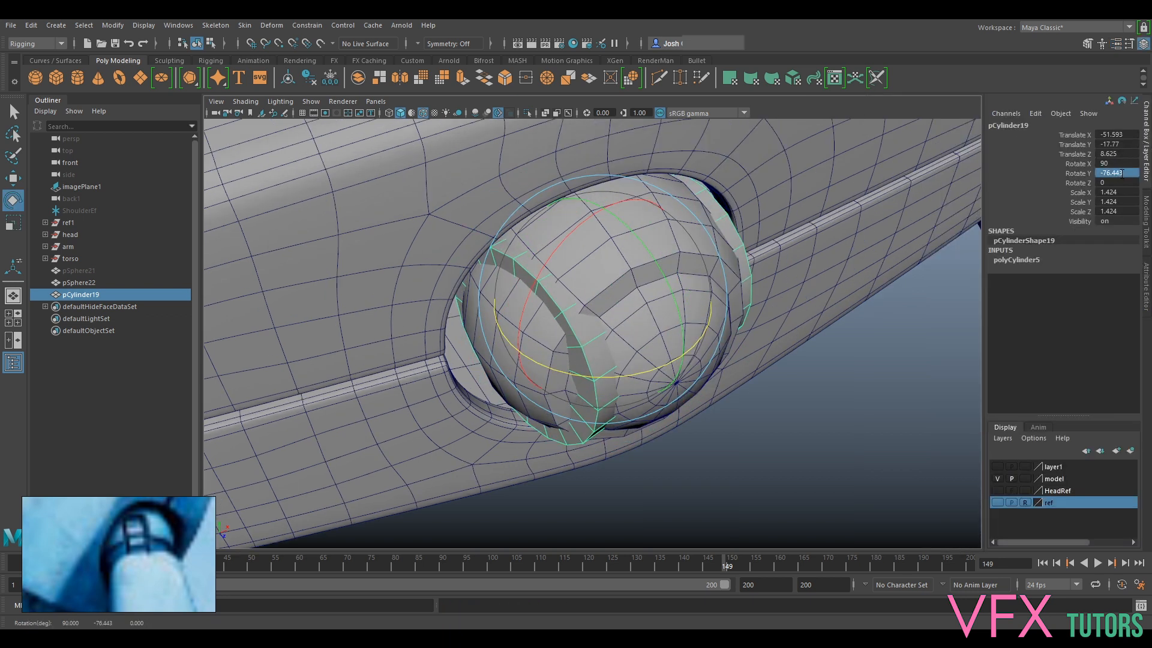
text(90)
key(Return)
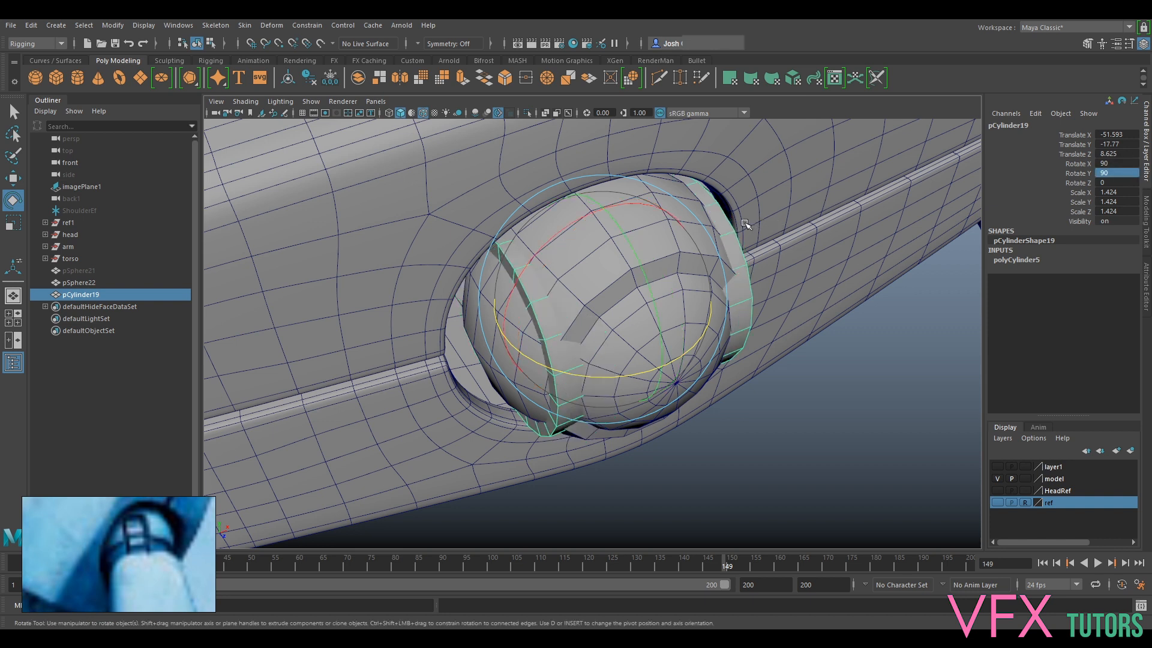
Scale the cylinder into a narrow band around the sphere, about 1.865 in X and Z and 0.42 in Y
key(r)
drag(645, 285, 598, 300)
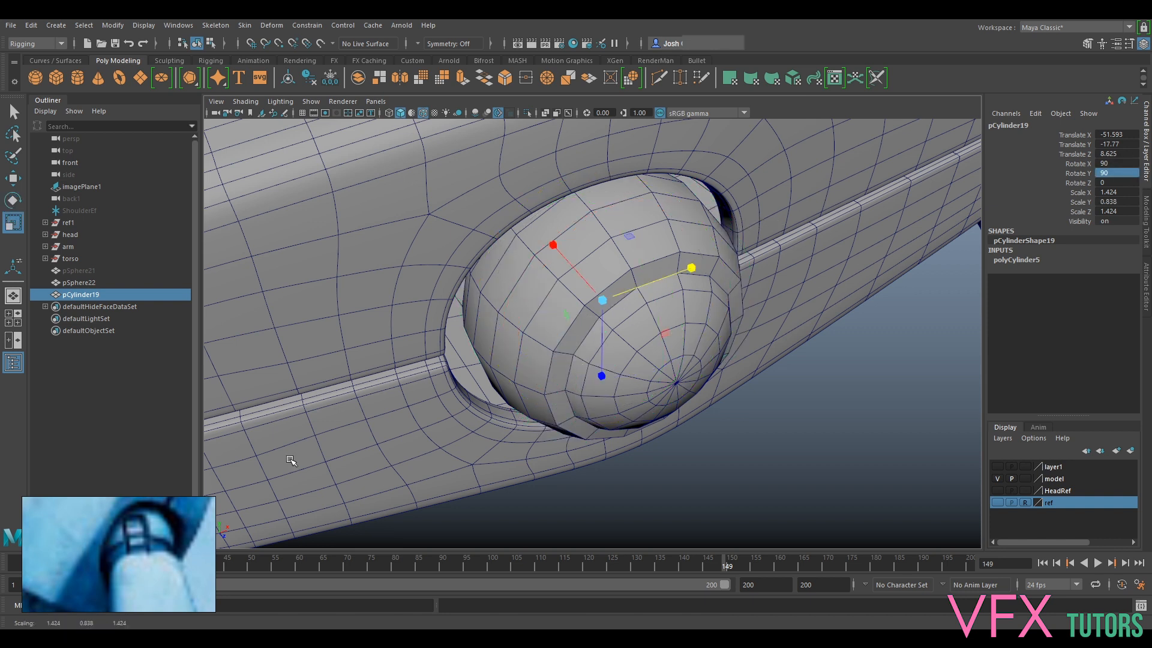
alt+drag(510, 414, 624, 377)
drag(578, 314, 611, 311)
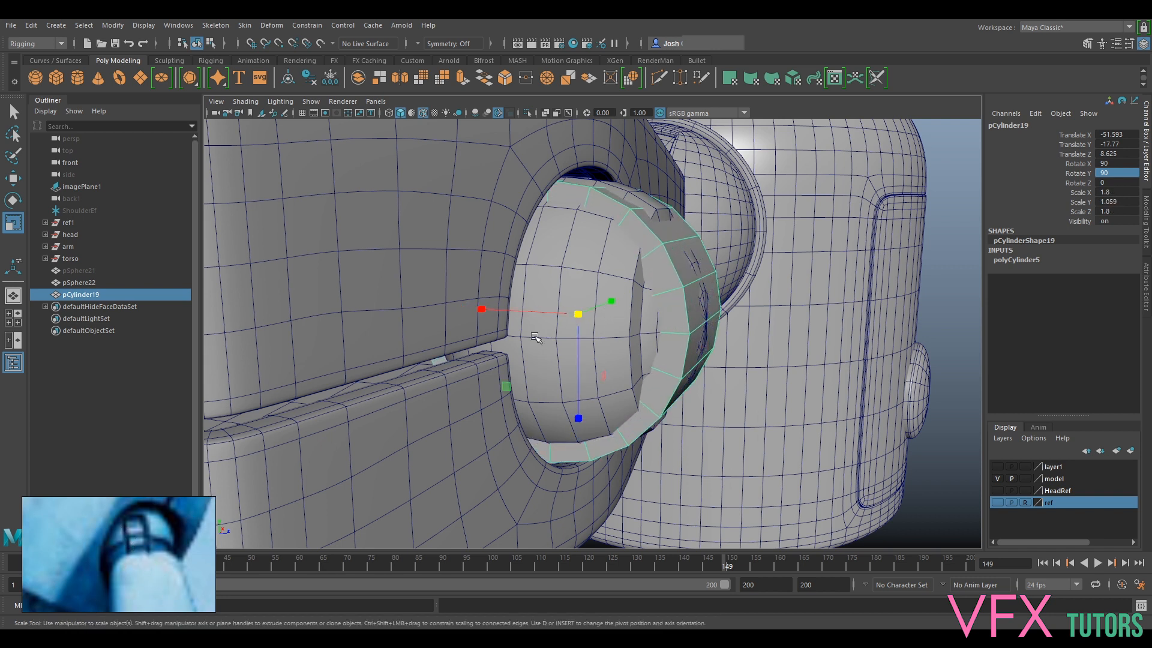
alt+drag(713, 264, 603, 397)
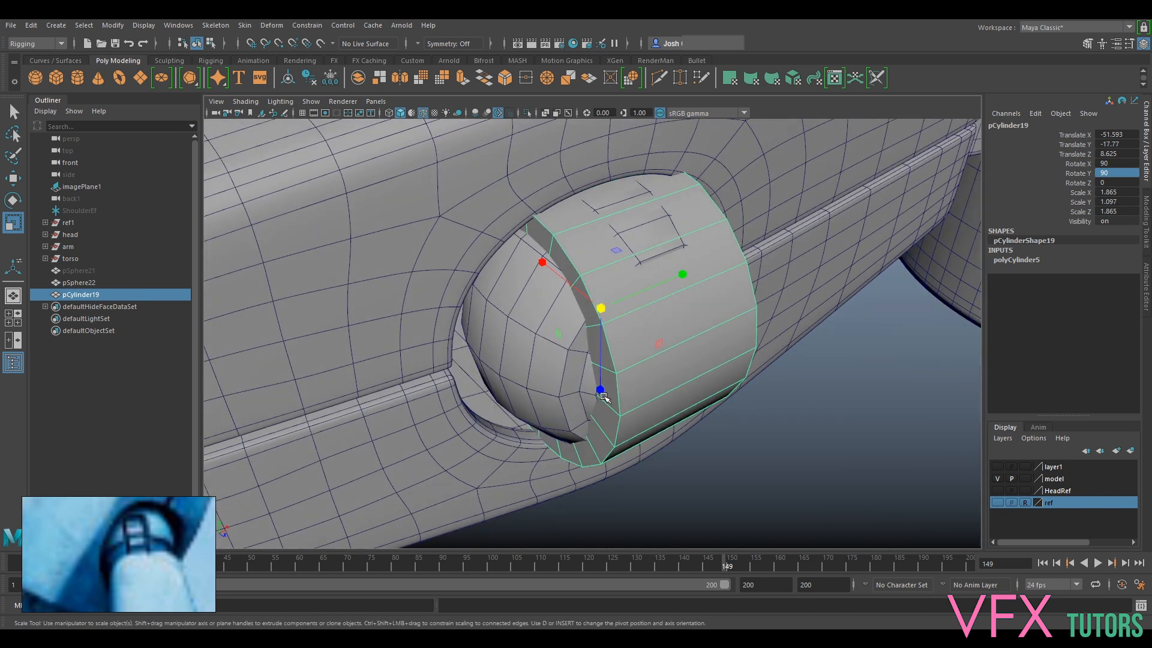
drag(696, 279, 647, 298)
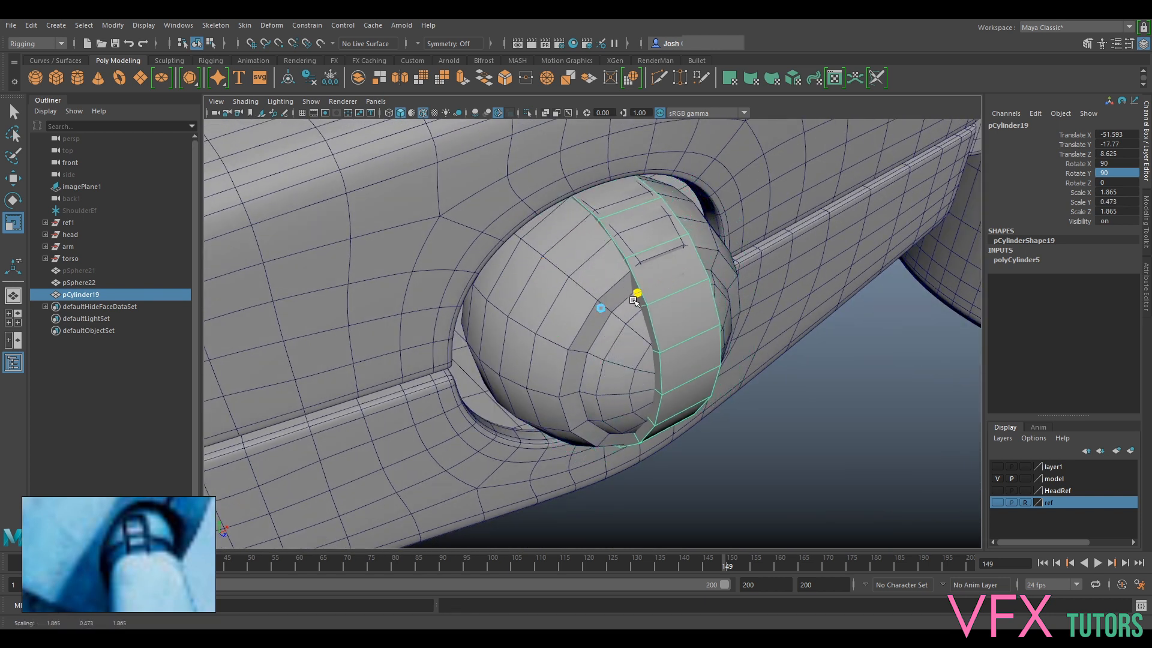
Refine the band's fit around the sphere to a scale of about 1.917 in X and Z and 0.408 in Y
alt+drag(660, 288, 552, 302)
alt+drag(732, 293, 770, 300)
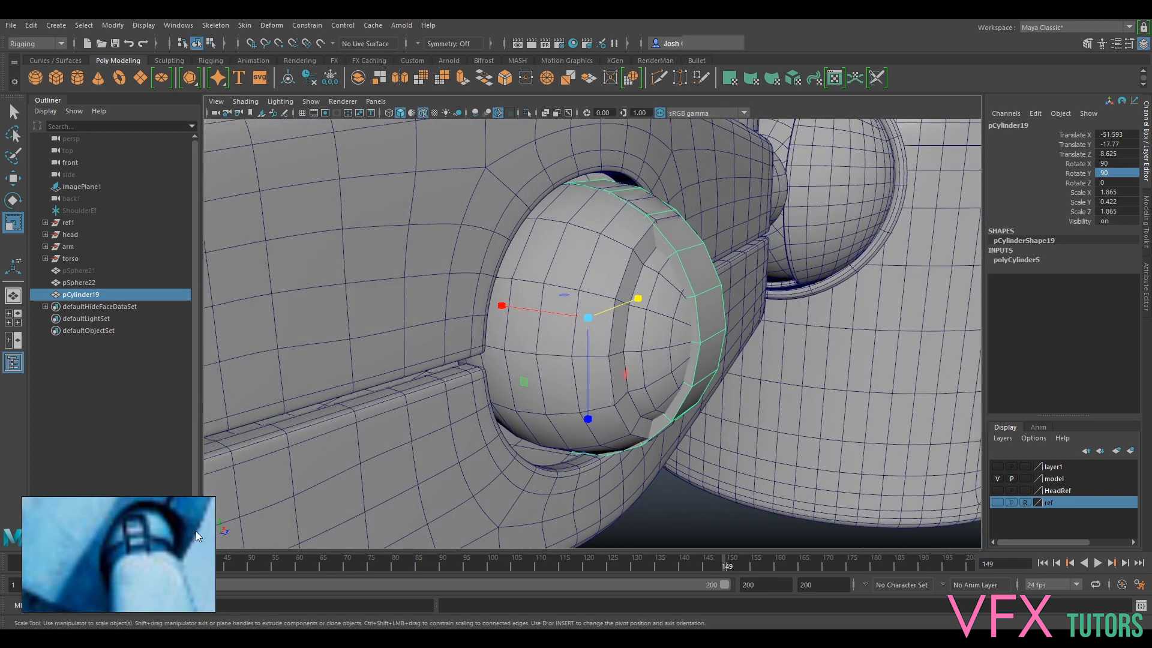
alt+drag(296, 503, 622, 325)
alt+drag(690, 344, 643, 377)
drag(732, 340, 727, 341)
alt+drag(683, 350, 641, 313)
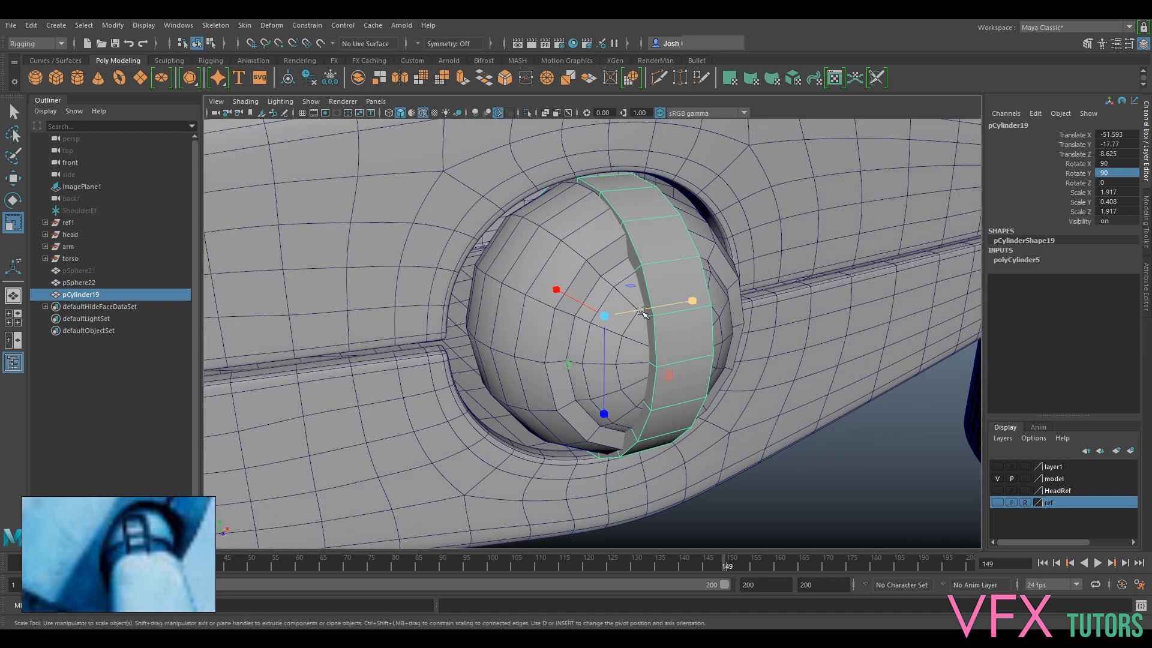
alt+drag(710, 210, 576, 216)
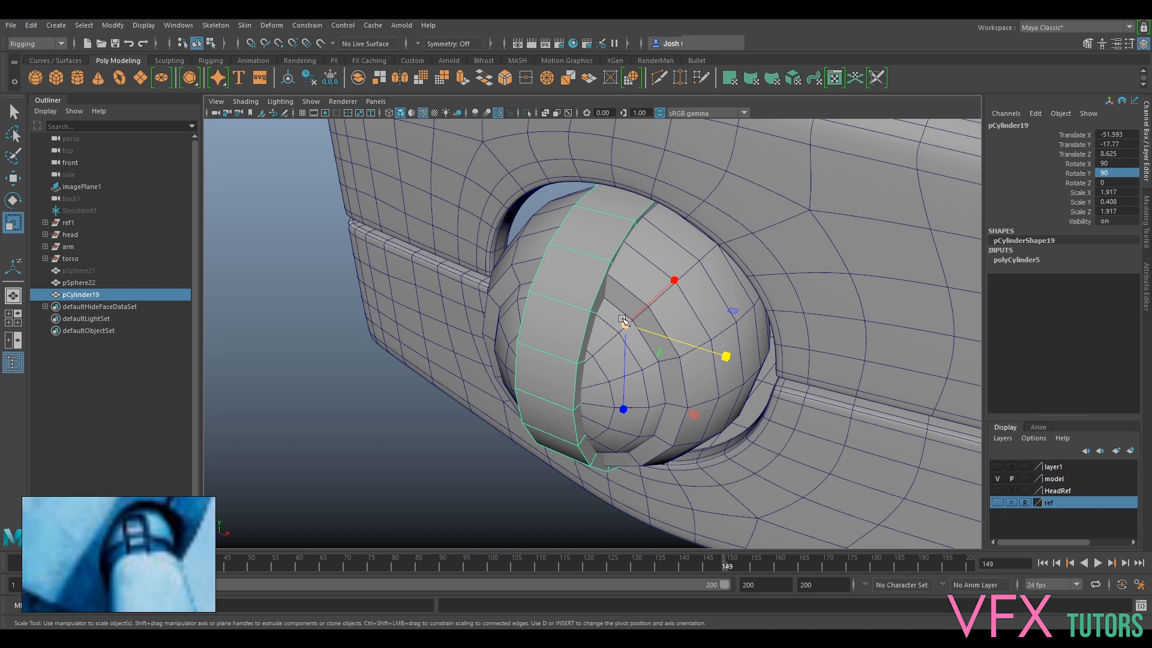
Duplicate the band cylinder, hide the original, and place the original above the hidden sphere in the Outliner
key(ctrl+d)
click(96, 292)
key(h)
drag(98, 294, 92, 265)
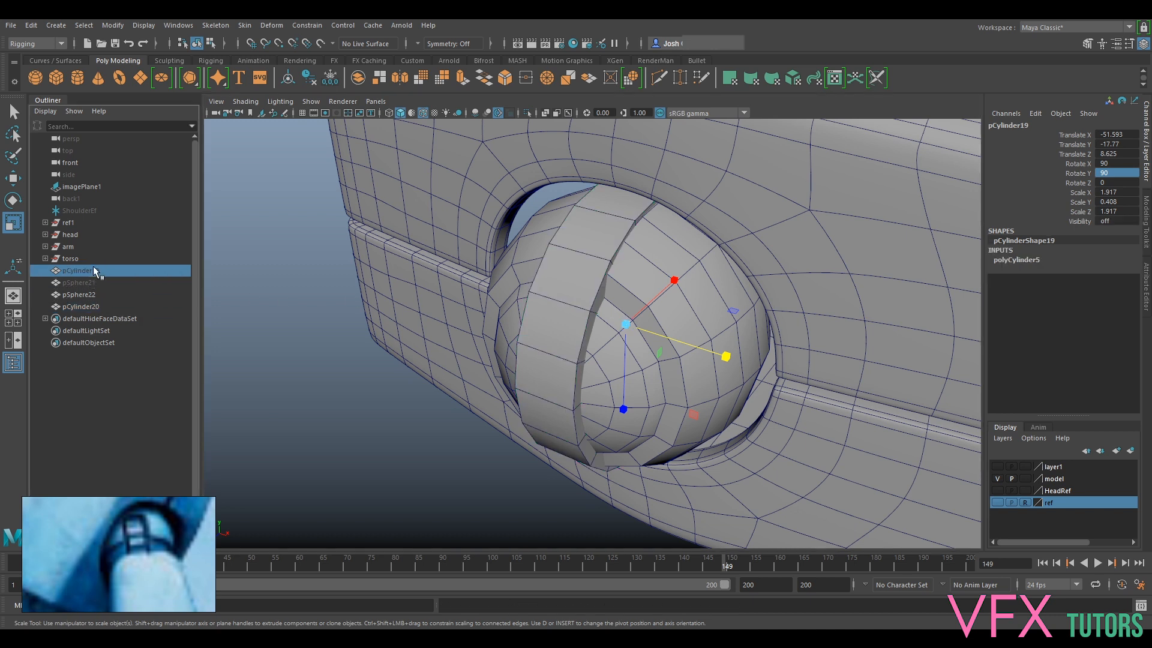
Isolate the duplicated cylinder and delete the half of its faces that points into the hand
click(90, 305)
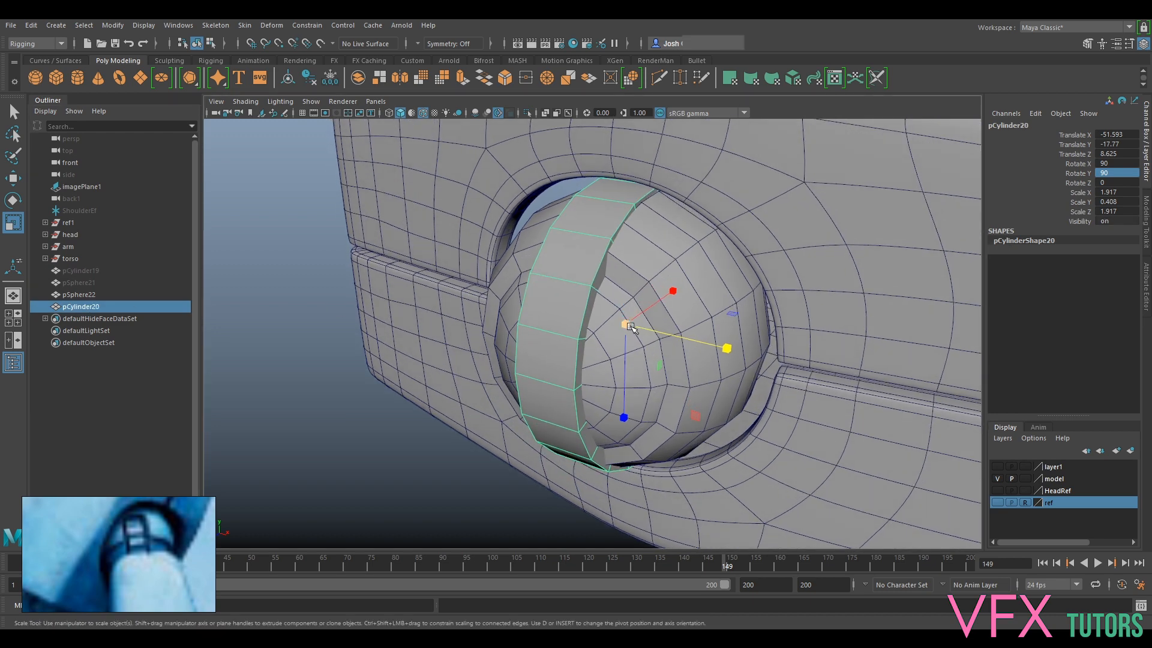
alt+drag(743, 357, 595, 282)
key(ctrl+1)
alt+drag(684, 217, 605, 217)
right_click(726, 246)
right_drag(725, 246, 726, 280)
drag(848, 170, 622, 486)
key(Delete)
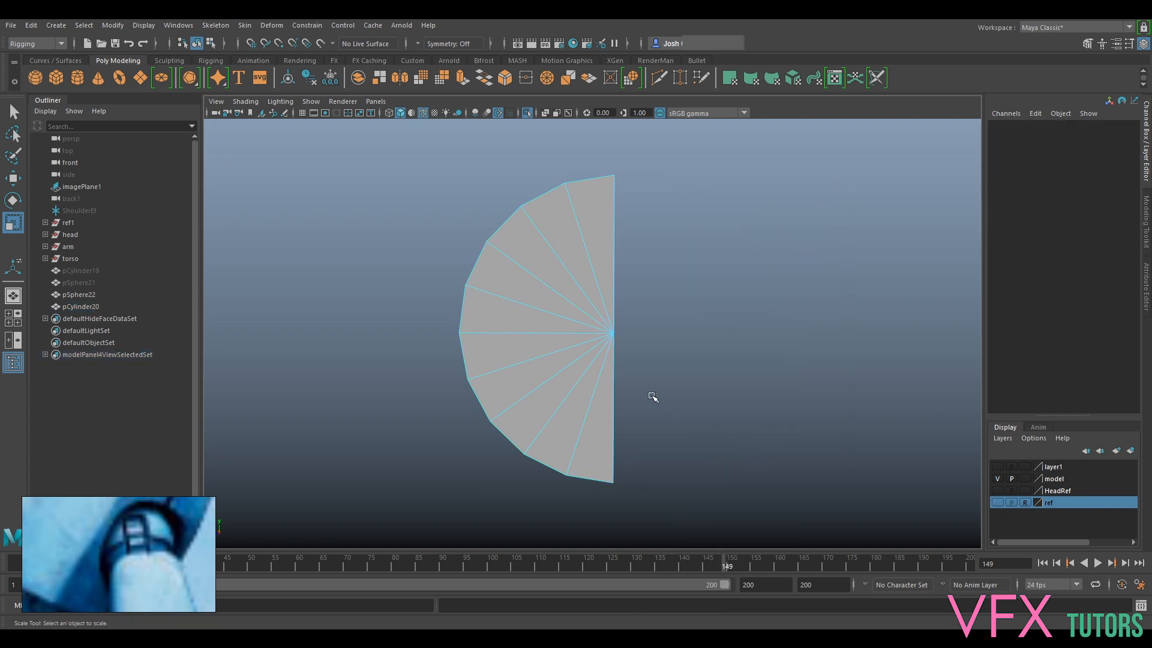
Bridge the vertical border edges across the half cylinder's open flat side, and exit isolation with the whole object selected
alt+drag(630, 288, 548, 288)
right_drag(548, 284, 567, 250)
alt+drag(679, 240, 620, 249)
click(552, 243)
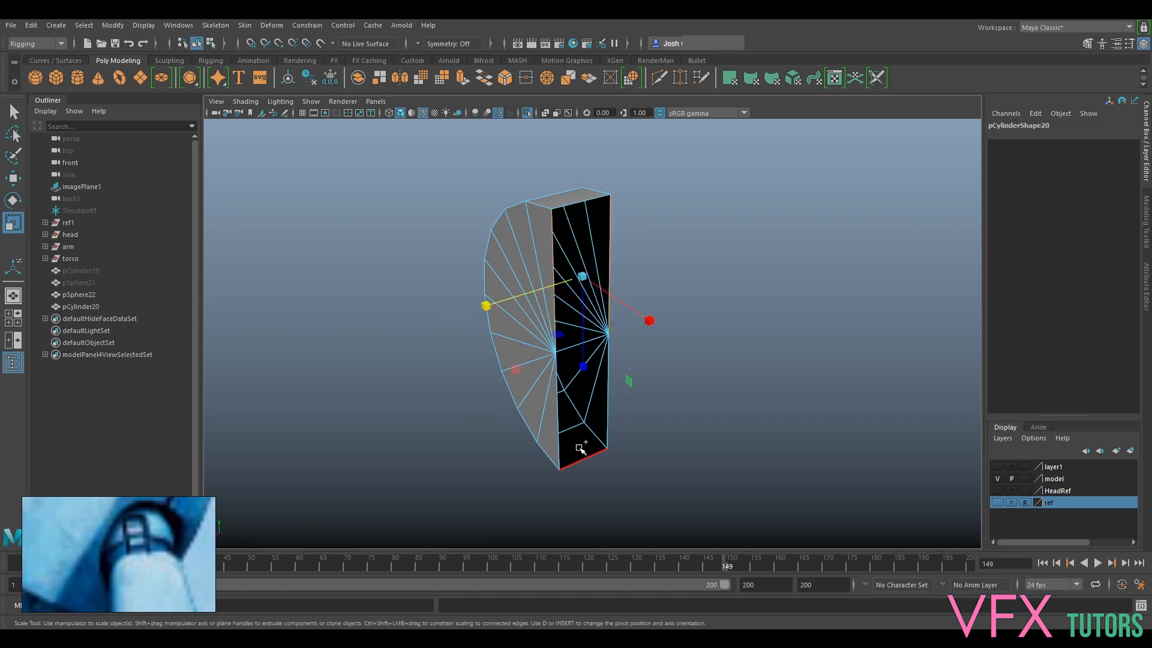
click(608, 409)
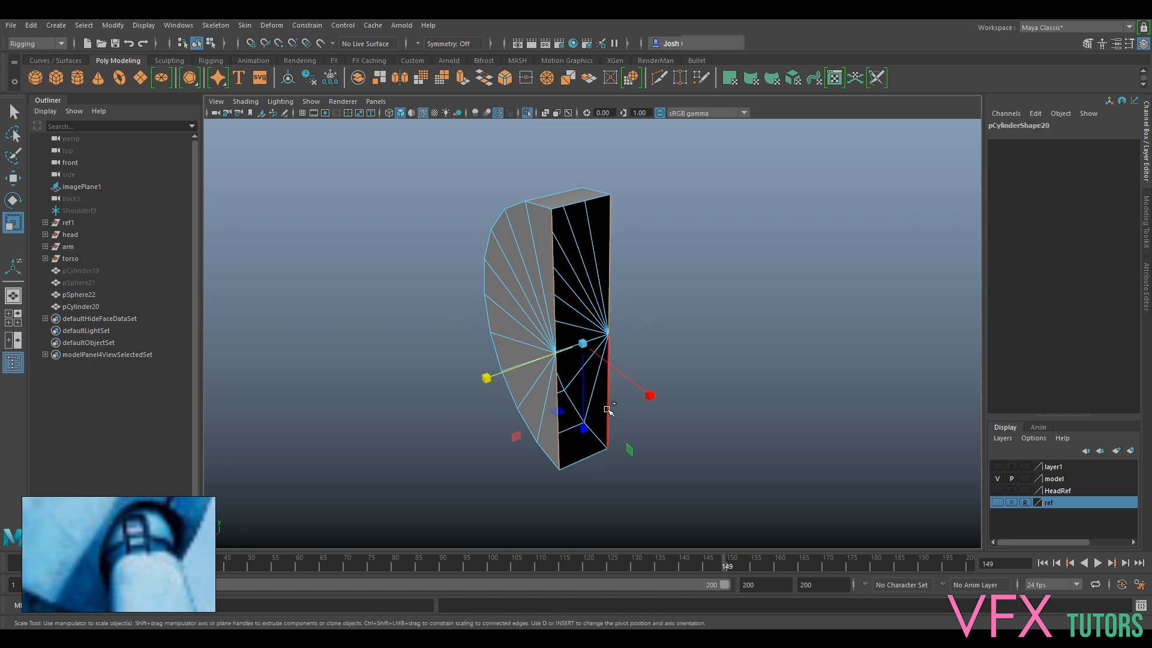
click(1143, 219)
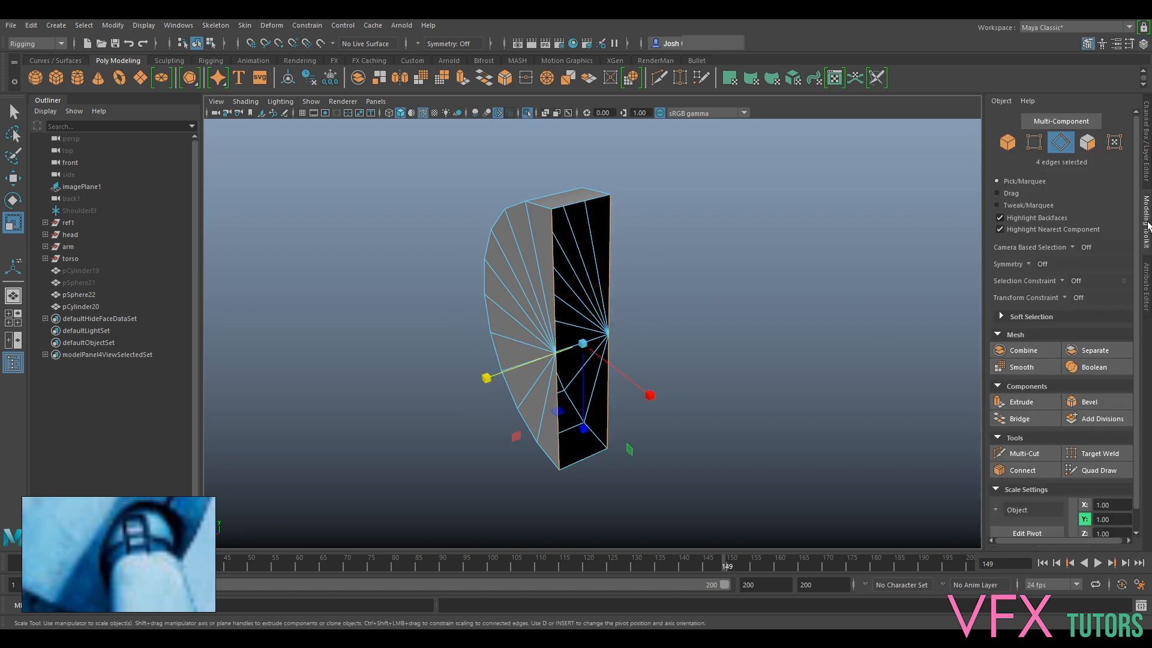
click(1012, 419)
alt+drag(690, 282, 624, 286)
right_drag(622, 287, 693, 260)
key(ctrl+1)
alt+drag(699, 269, 782, 264)
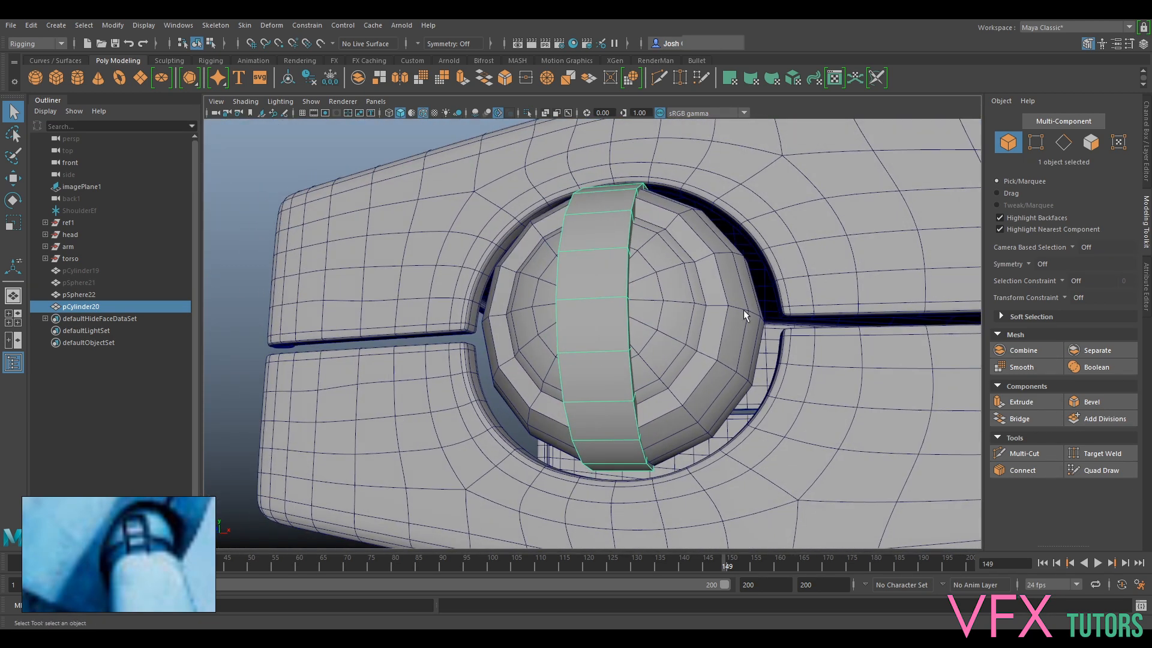
Select the edge loops around the rim of pSphere22's recessed cap and bevel them
click(762, 323)
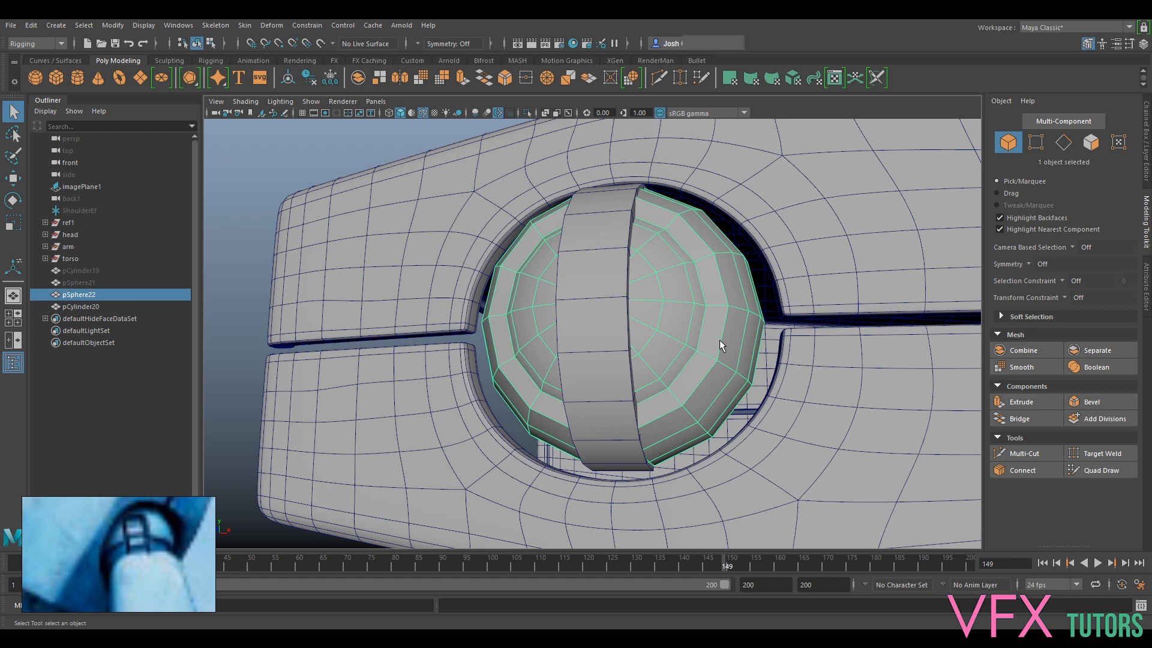
alt+drag(719, 340, 785, 339)
alt+drag(722, 277, 621, 279)
right_drag(621, 278, 624, 249)
double_click(625, 258)
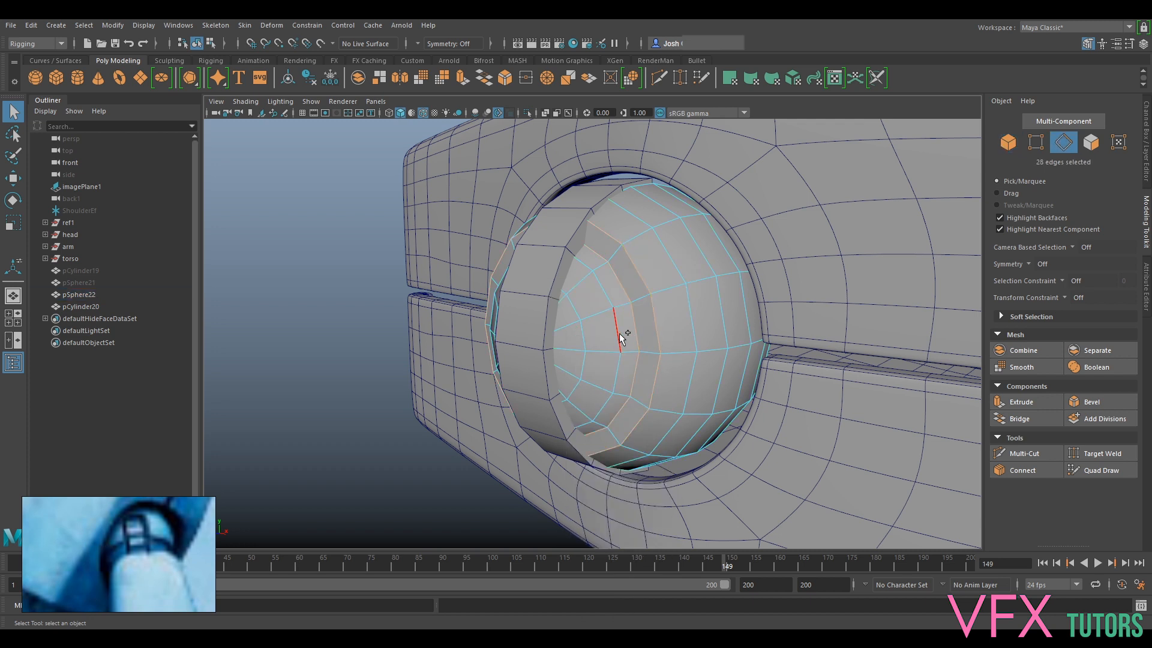
alt+drag(653, 422, 851, 268)
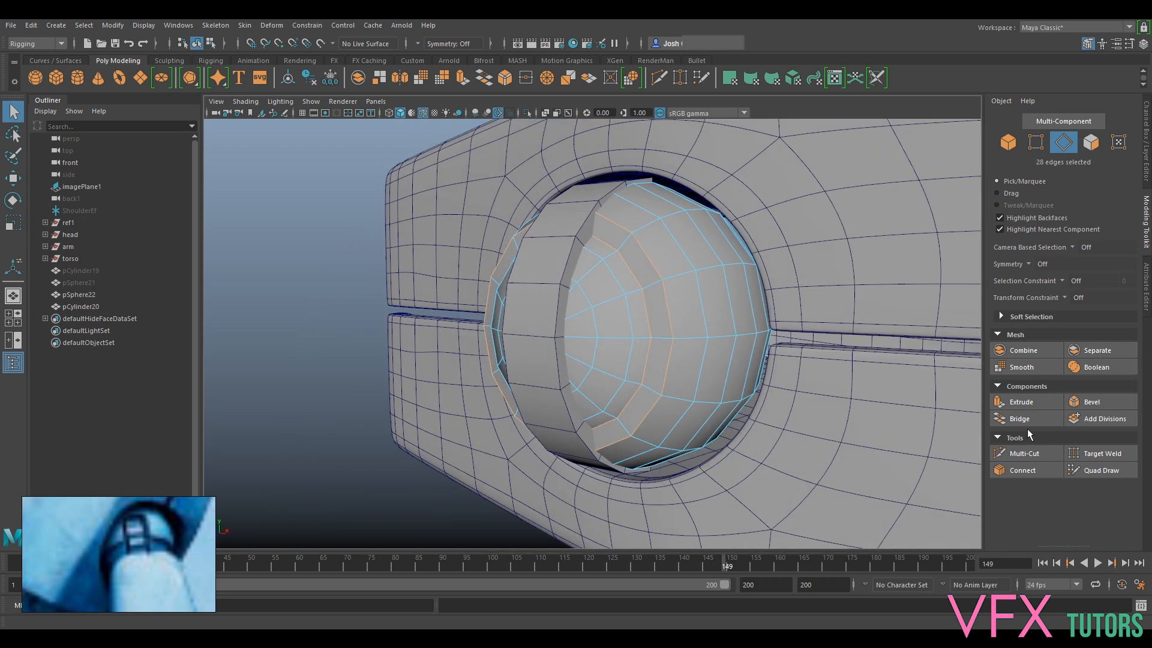
click(1085, 402)
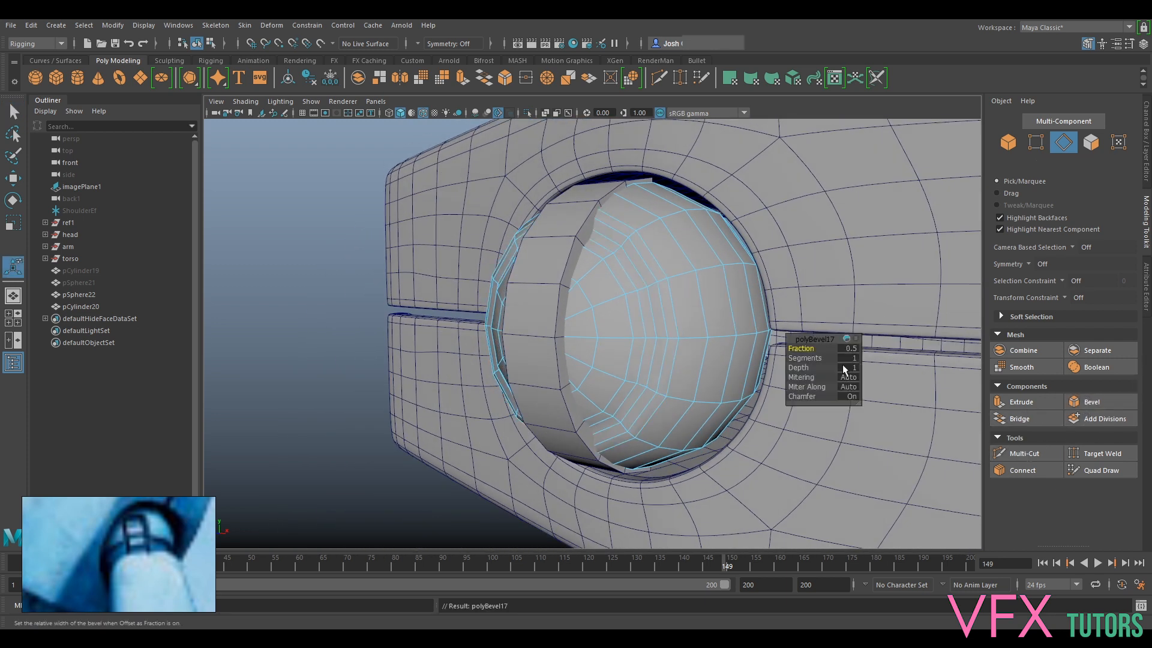
Set the rim bevel's fraction to 0.1, adjust its segments, and return to object selection
drag(819, 348, 808, 349)
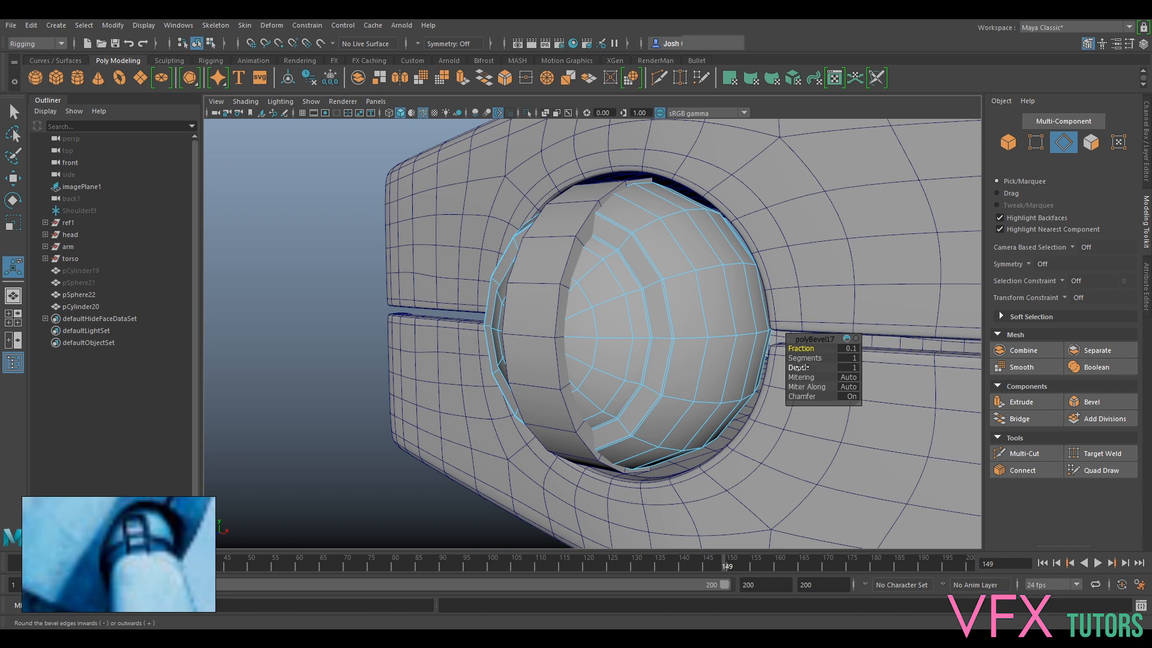
click(804, 358)
drag(808, 359, 810, 360)
right_click(744, 248)
click(804, 231)
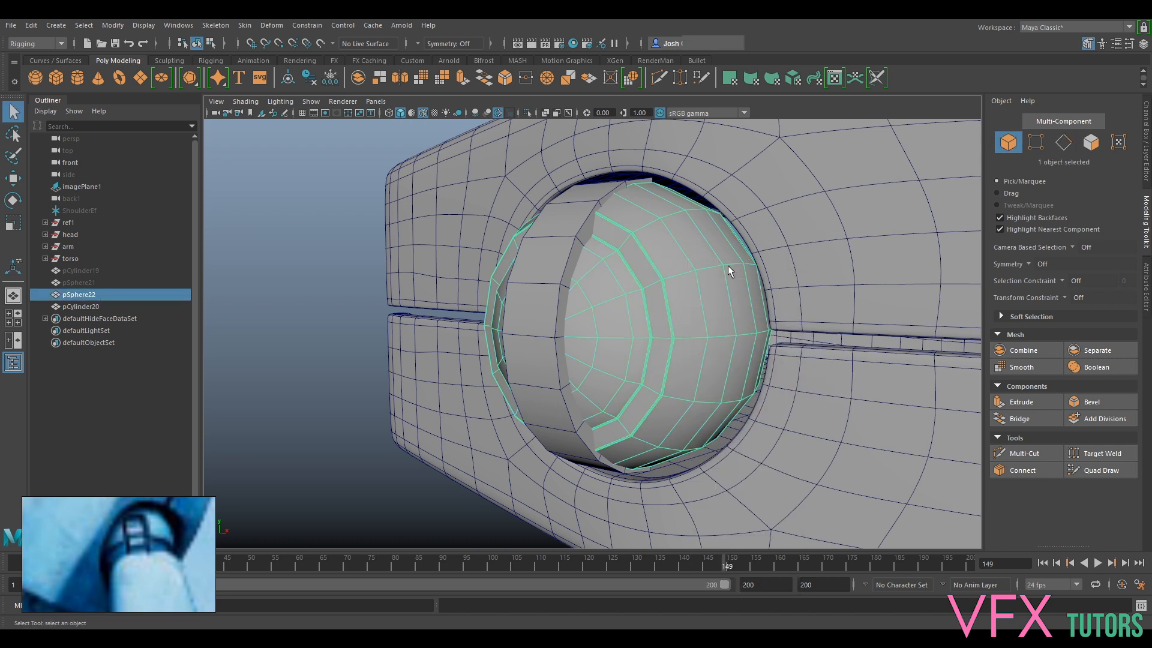
Preview the bevelled sphere as a smoothed mesh and return it to the unsmoothed display
key(3)
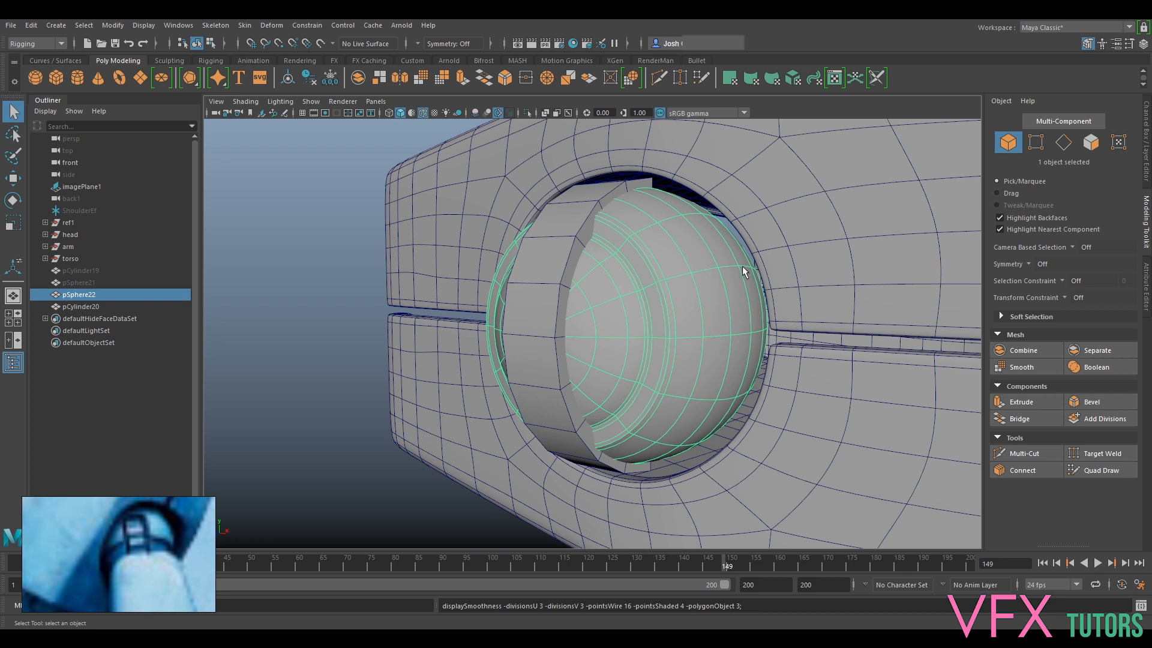
key(1)
key(3)
key(1)
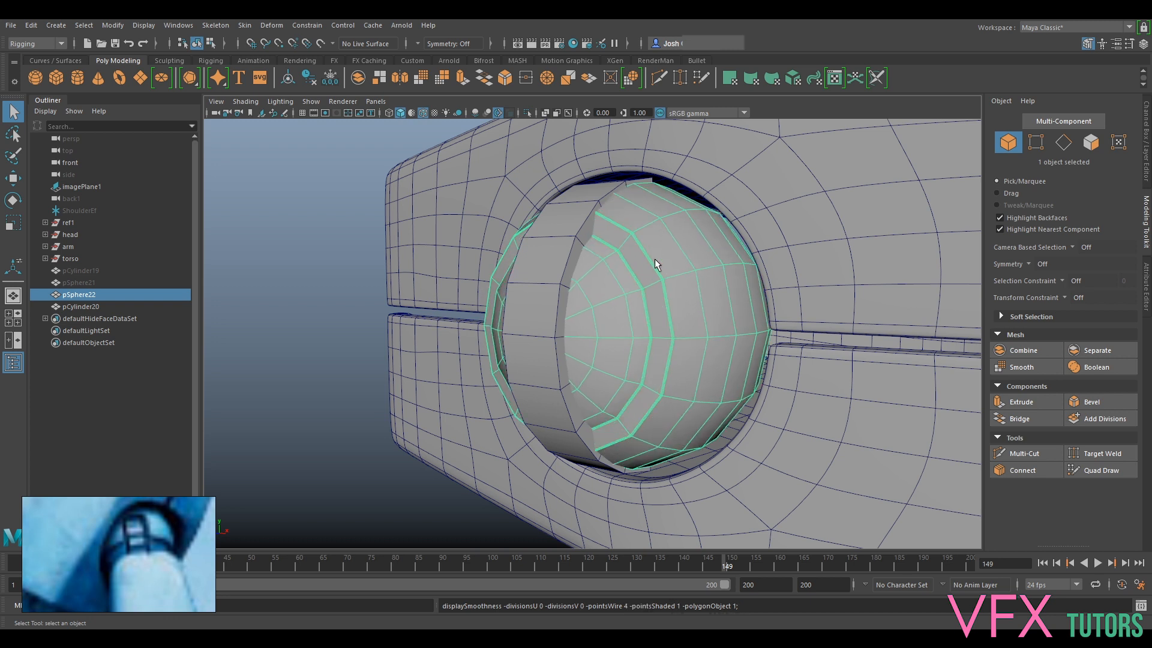
Switch to the Modeling menu set and smooth pSphere22 with one division
alt+drag(668, 240, 631, 273)
click(584, 256)
click(667, 307)
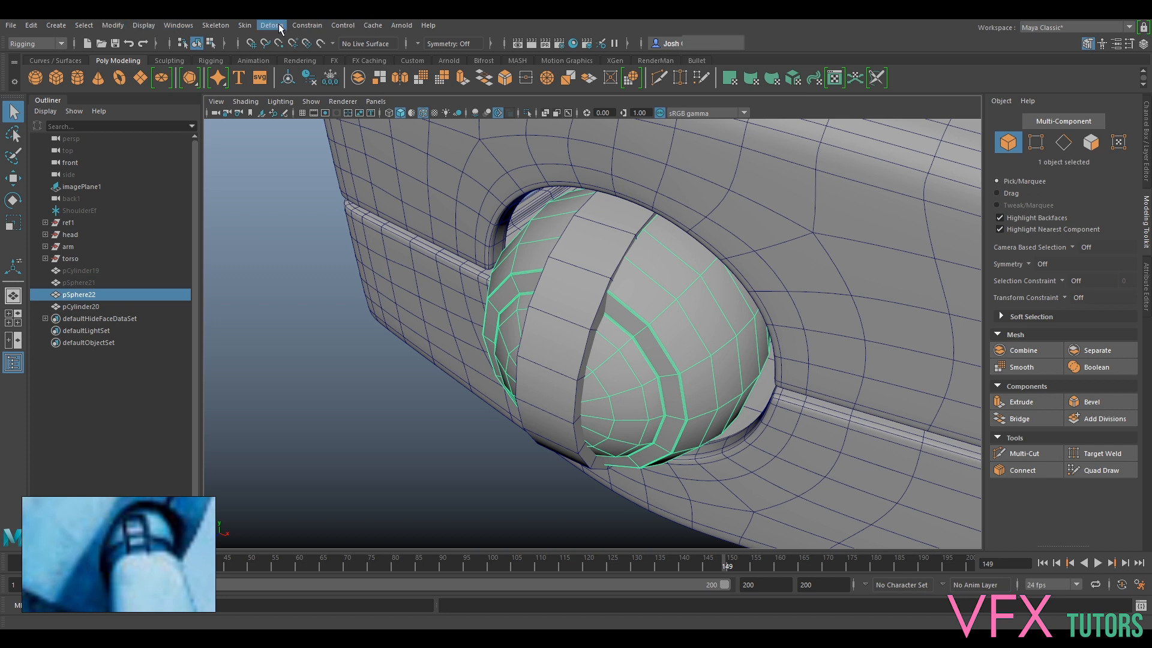
click(35, 43)
click(34, 55)
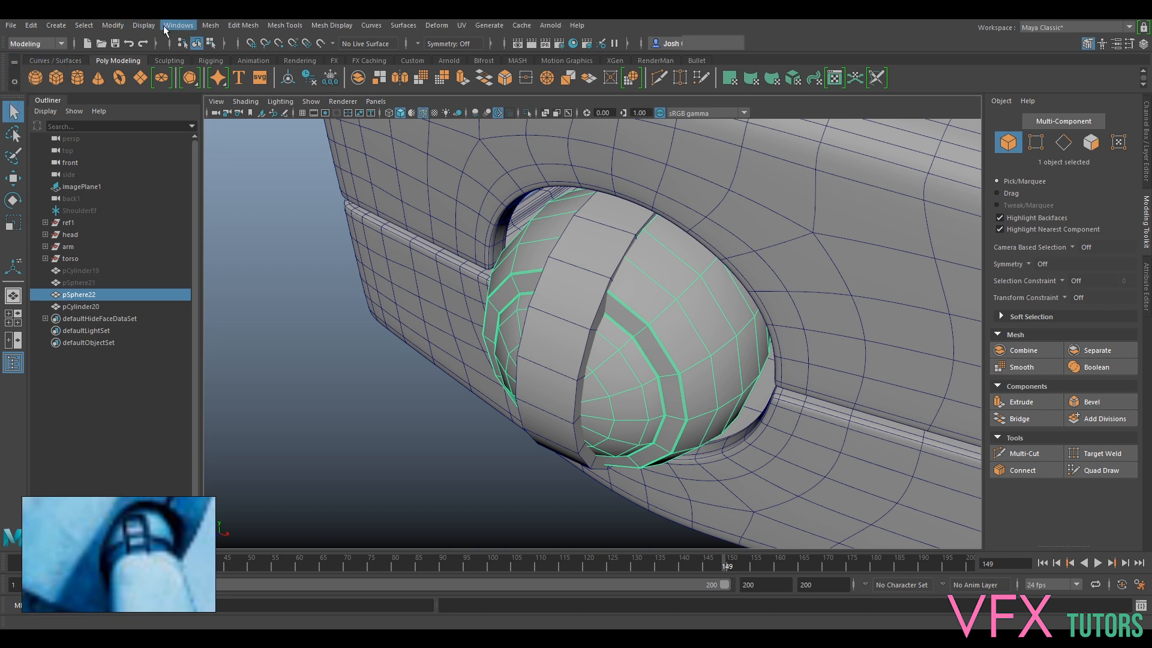
click(216, 25)
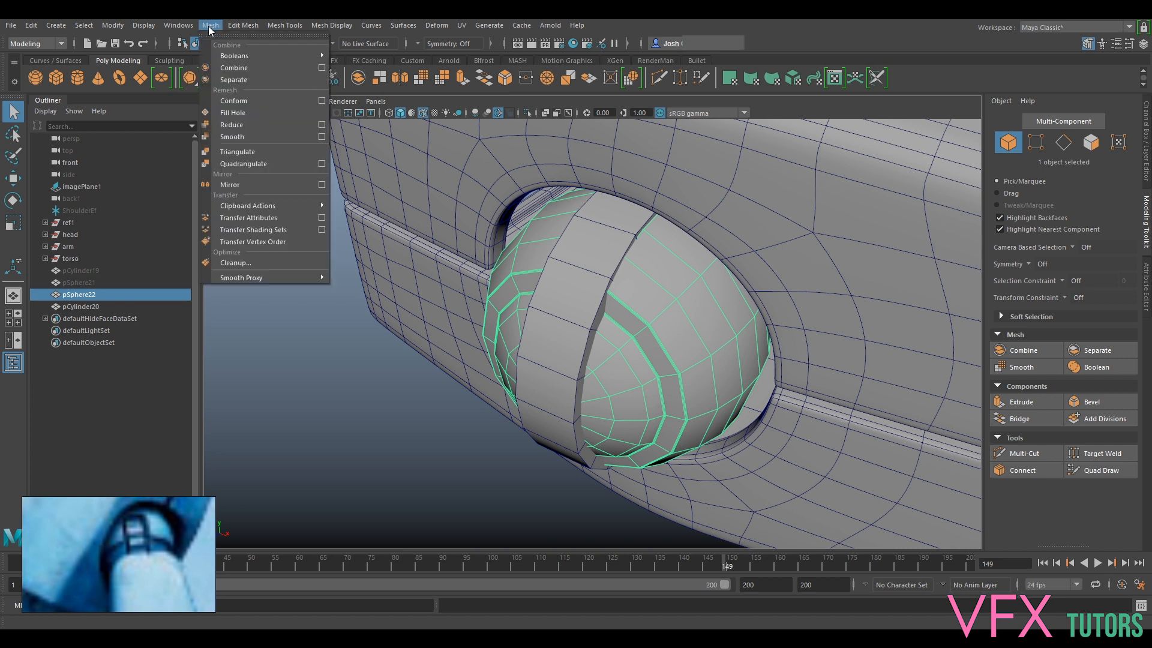
click(258, 127)
alt+drag(651, 296, 609, 242)
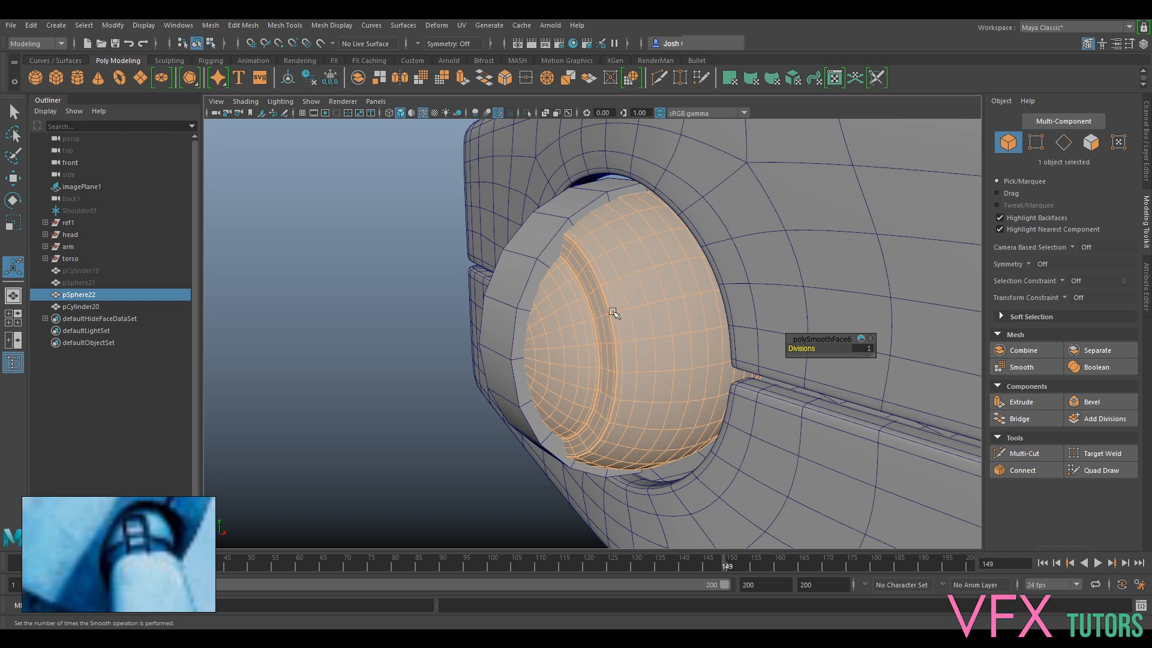
Isolate pCylinder20 and select the edges outlining its outer rim and flat cut side
click(358, 216)
alt+drag(480, 260, 534, 249)
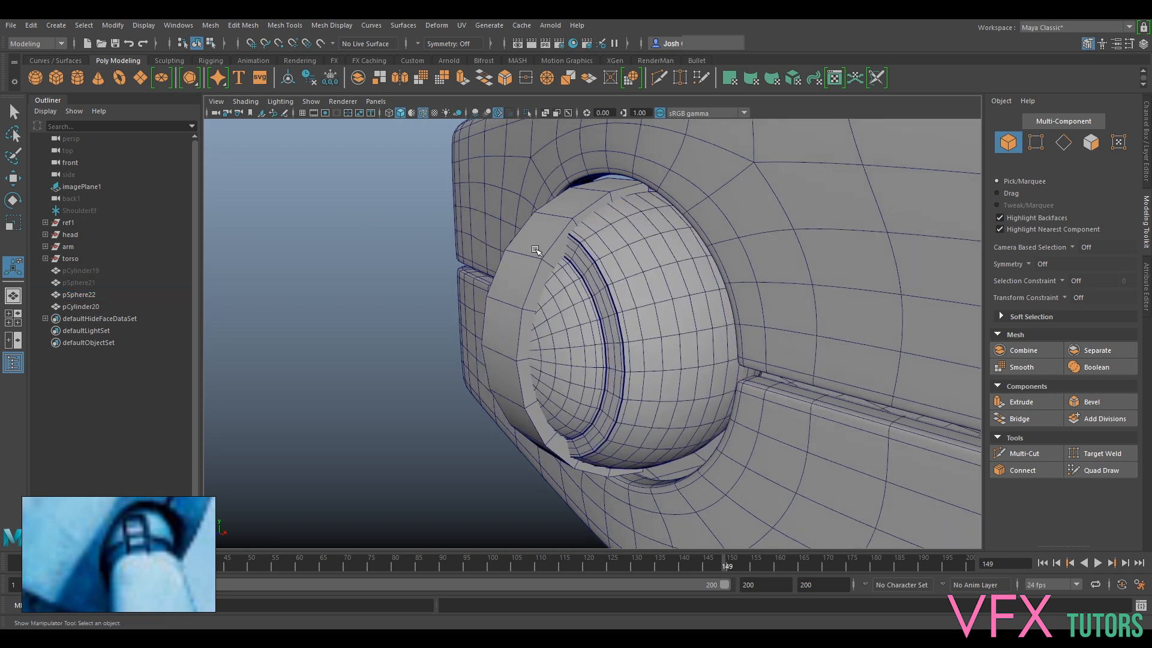
click(534, 248)
key(ctrl+1)
right_drag(600, 239, 601, 211)
double_click(625, 191)
alt+drag(595, 288, 668, 273)
shift+double_click(615, 210)
shift+click(577, 206)
shift+click(595, 177)
alt+drag(593, 360, 703, 364)
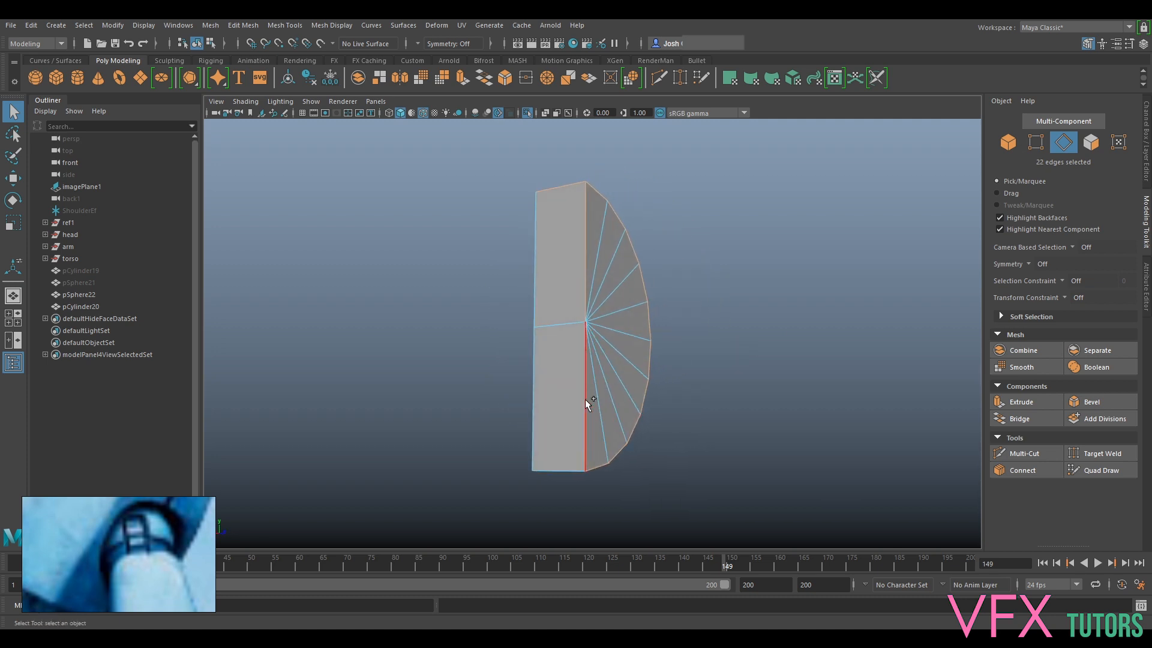
shift+click(528, 441)
shift+click(535, 210)
Return pCylinder20 to object selection and bring the rest of the scene back into view
alt+drag(540, 216, 670, 266)
alt+drag(797, 419, 614, 300)
right_drag(614, 300, 665, 274)
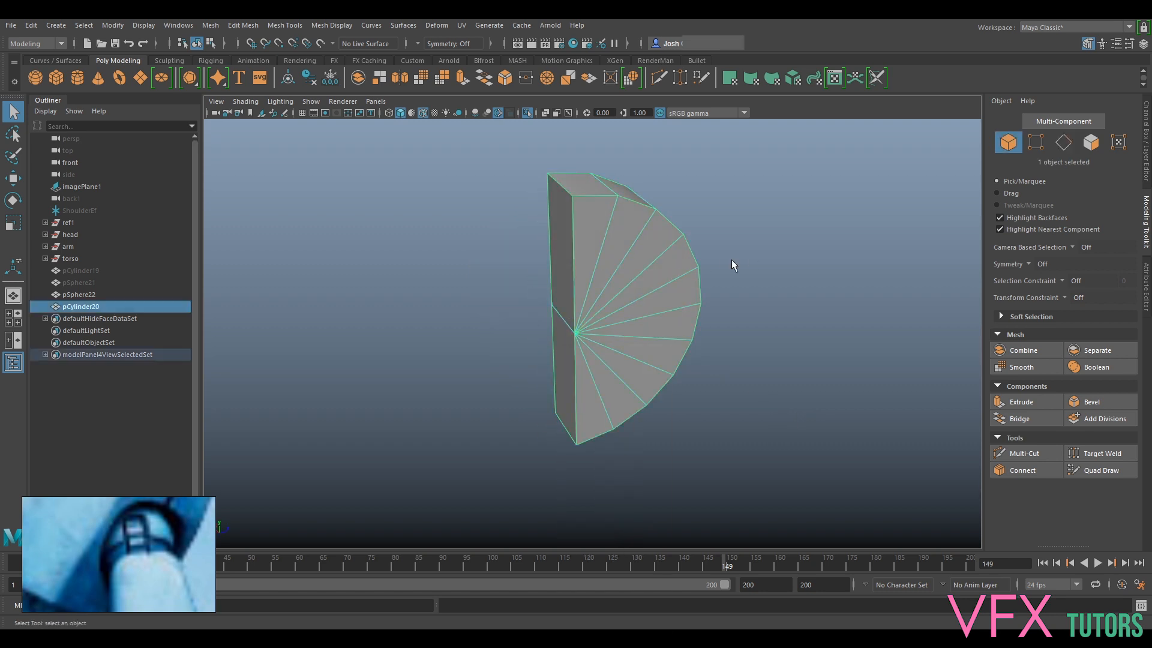
key(ctrl+1)
alt+drag(762, 274, 544, 272)
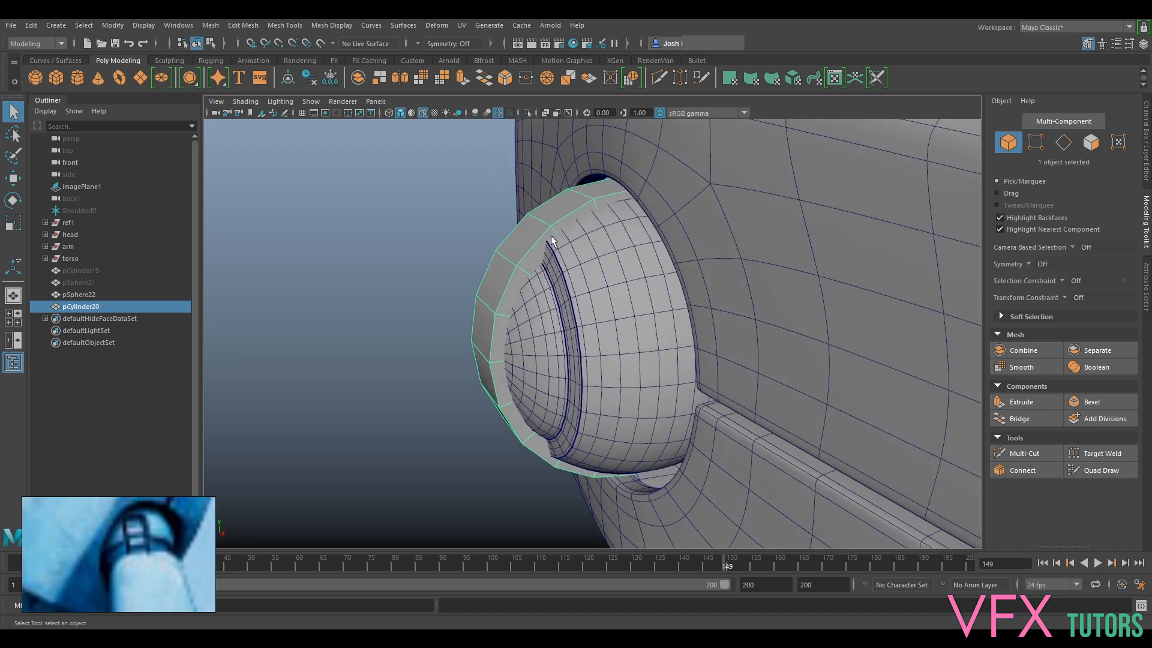
alt+drag(508, 290, 545, 290)
alt+drag(624, 307, 658, 316)
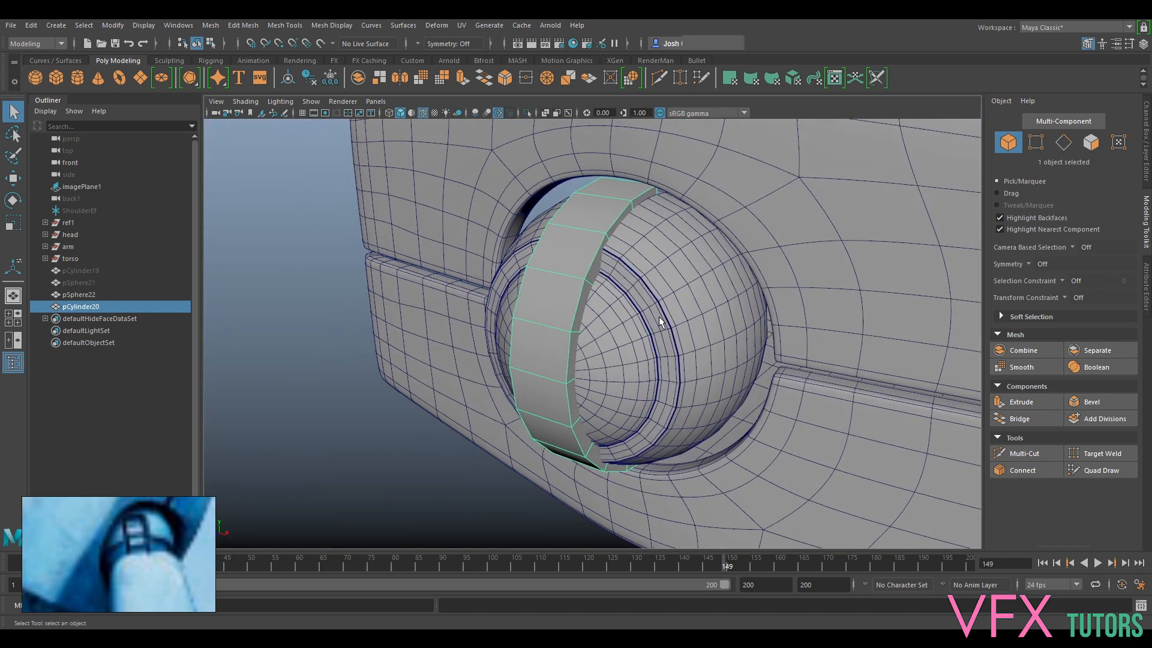
Duplicate pSphere22, hide the copy, and place it with the other hidden backups above pSphere21 in the Outliner
click(647, 317)
key(ctrl+d)
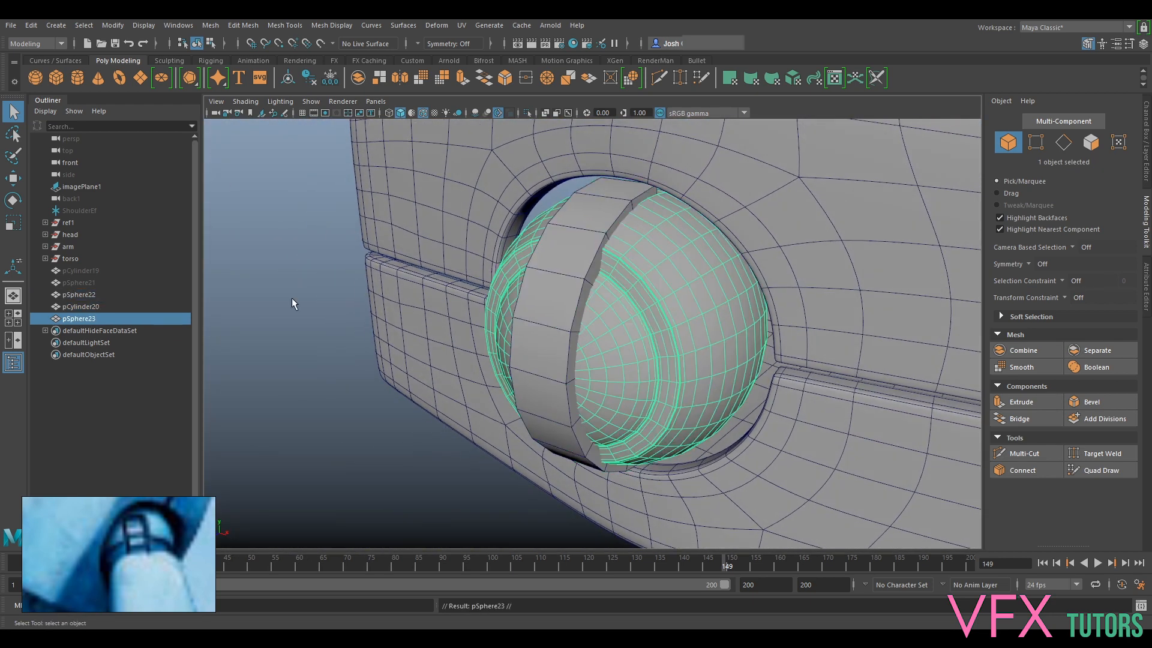
key(ctrl+h)
middle_drag(89, 320, 91, 290)
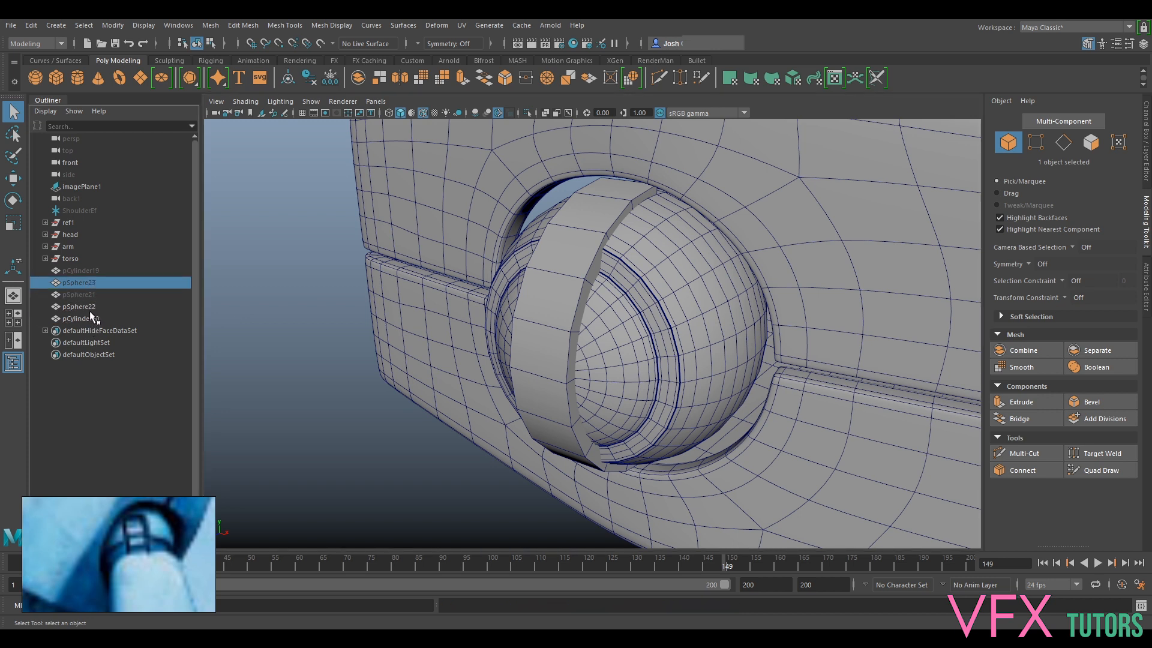
Subtract pCylinder20 from pSphere22 with a Boolean Difference to cut a slot through the sphere
click(88, 307)
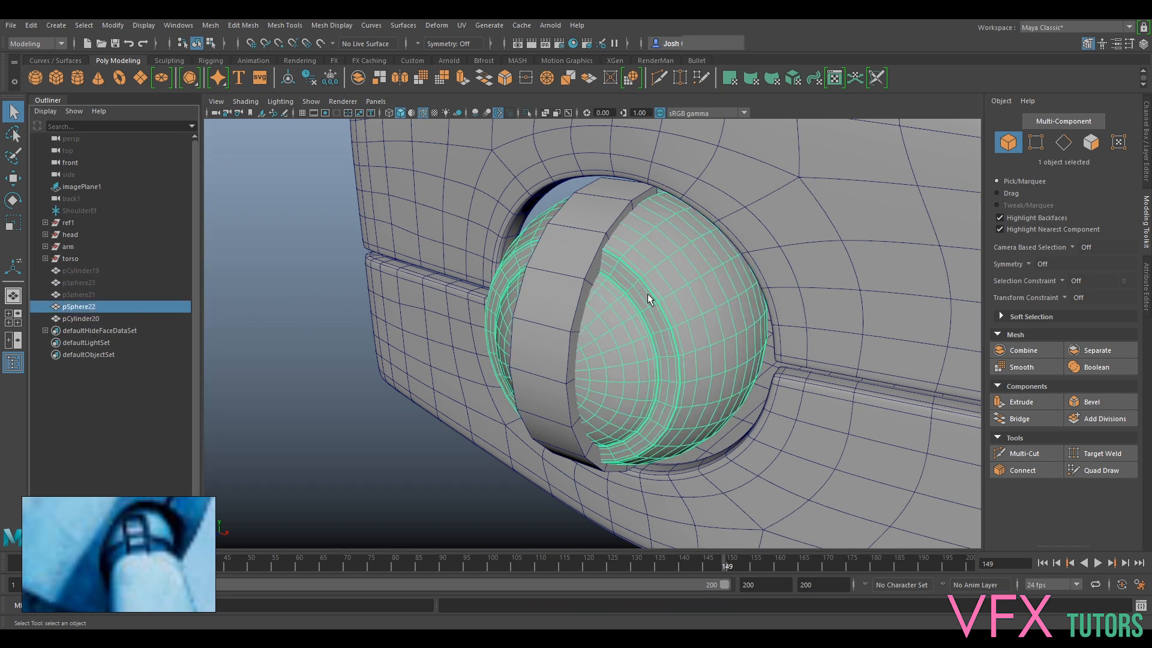
shift+click(593, 232)
alt+drag(591, 210, 658, 302)
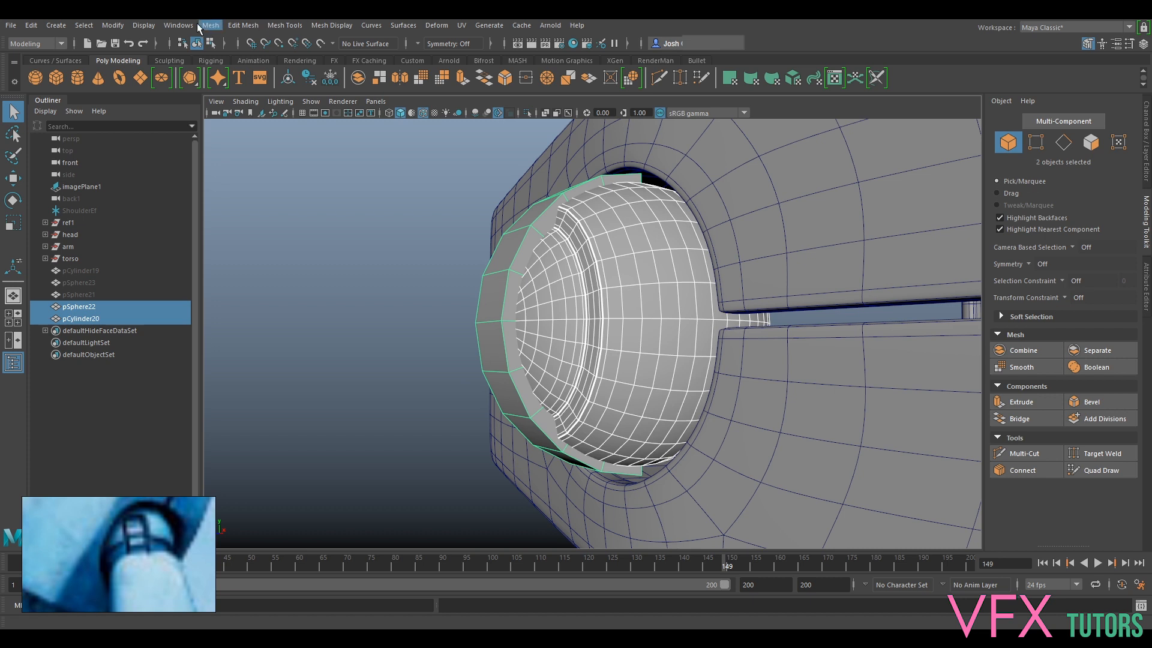
click(581, 265)
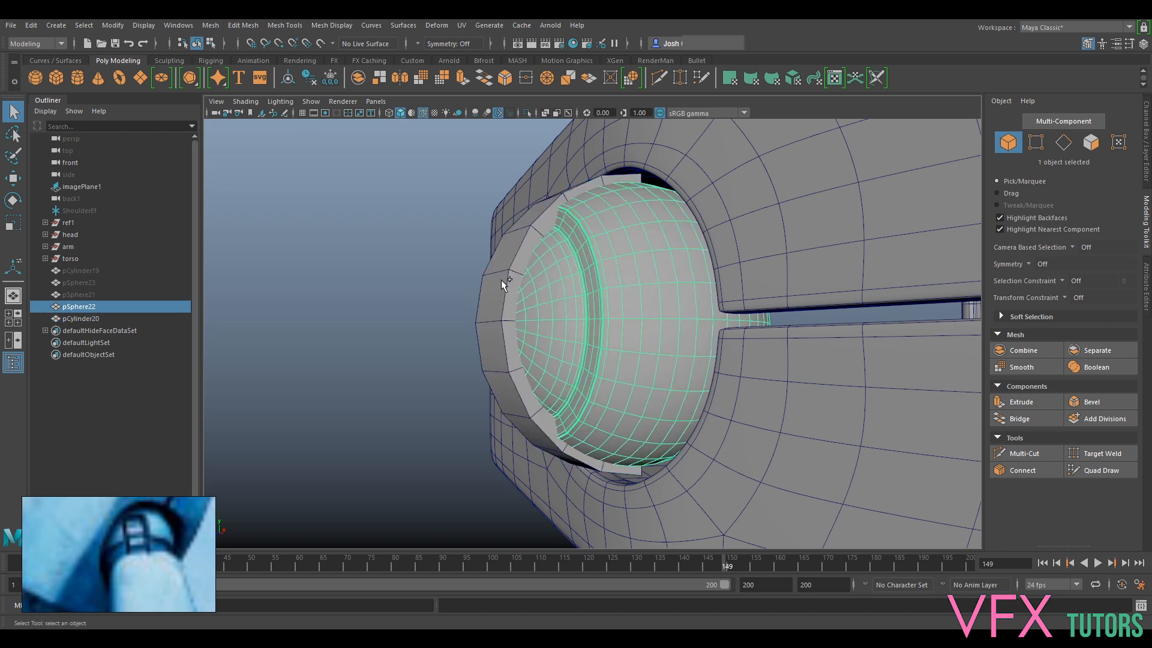
shift+click(509, 264)
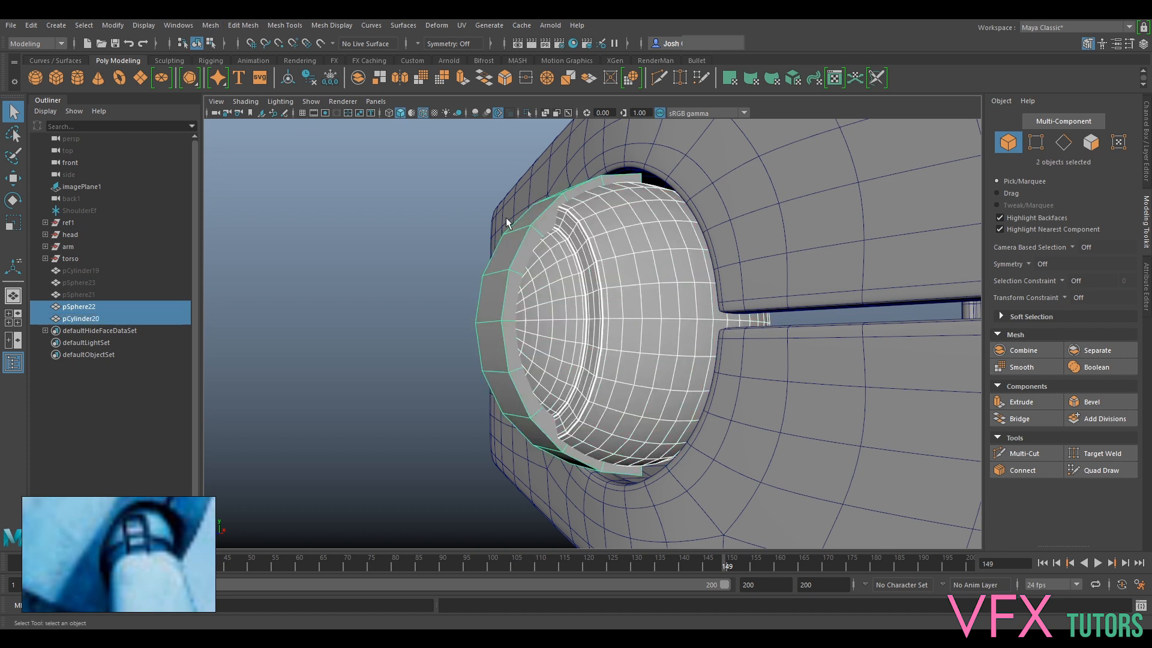
alt+drag(553, 222, 602, 297)
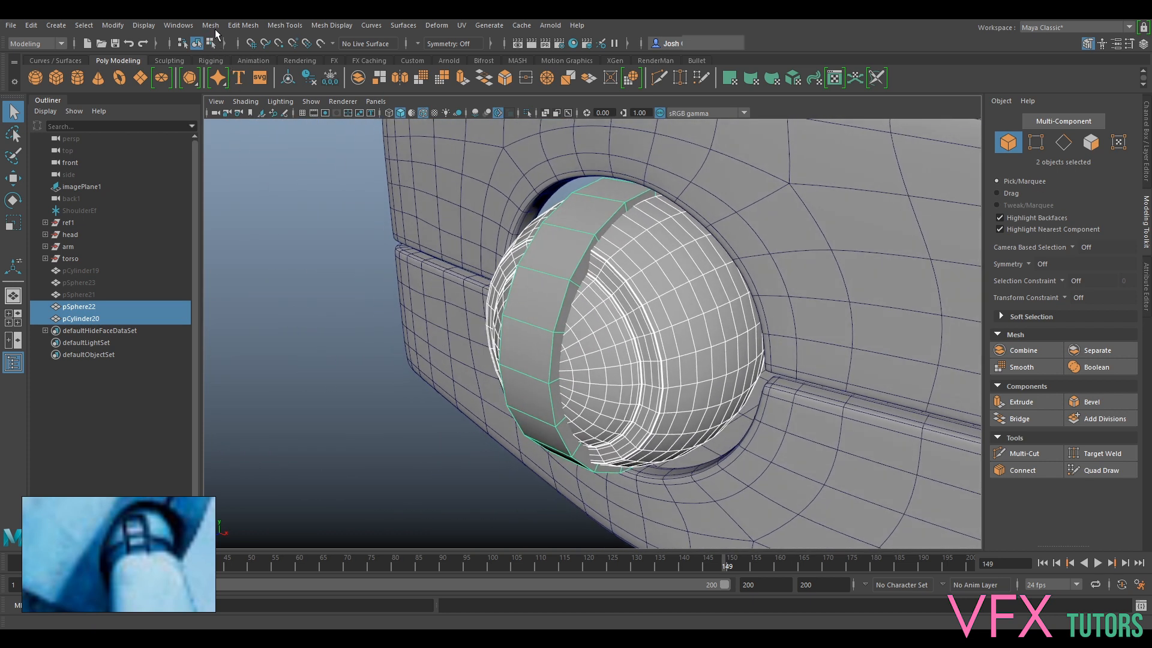
click(248, 27)
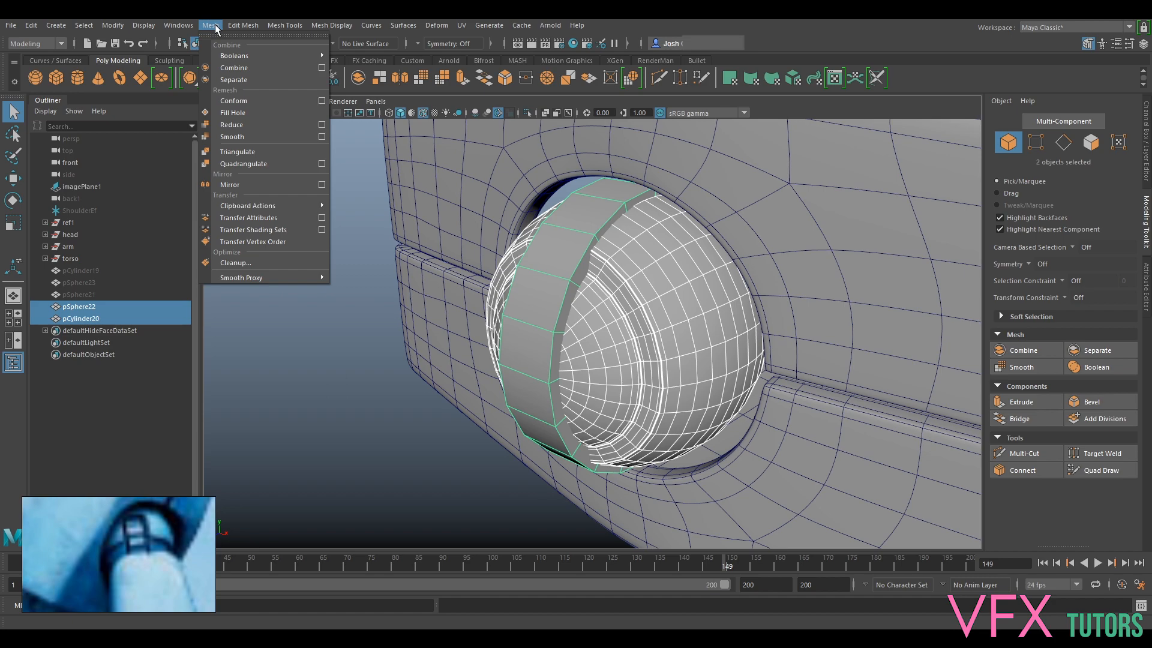
mouse_move(288, 55)
click(360, 78)
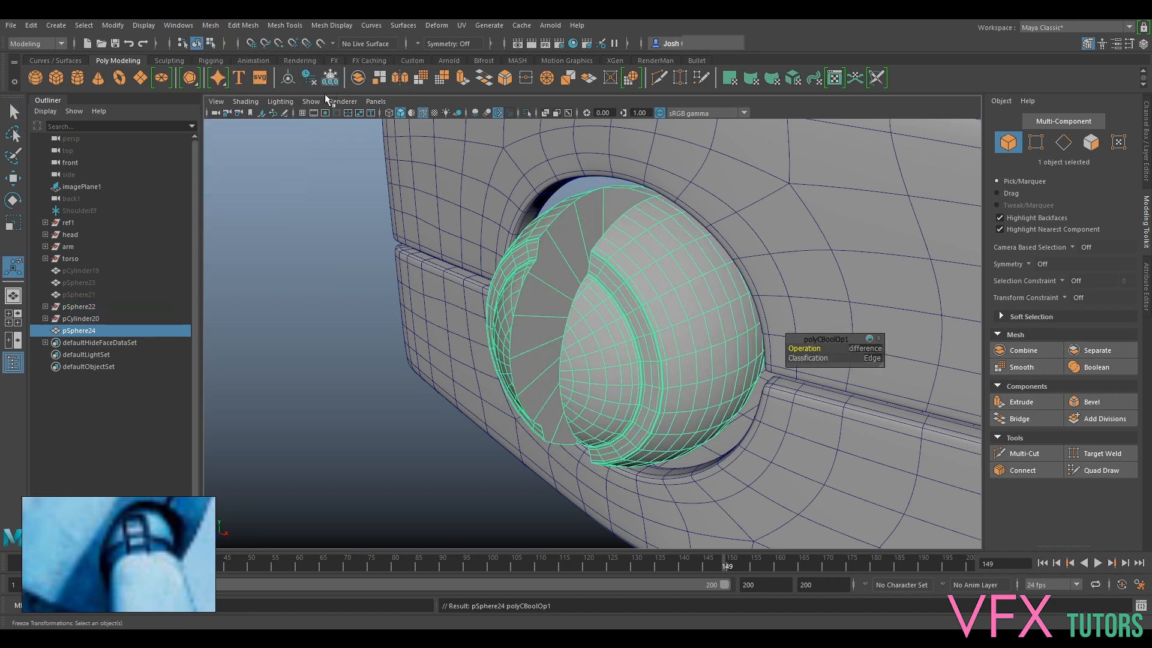
Examine the slot cut into the sphere from several angles inside the hand's round hole
alt+drag(581, 304, 621, 316)
click(359, 456)
alt+drag(359, 455, 796, 298)
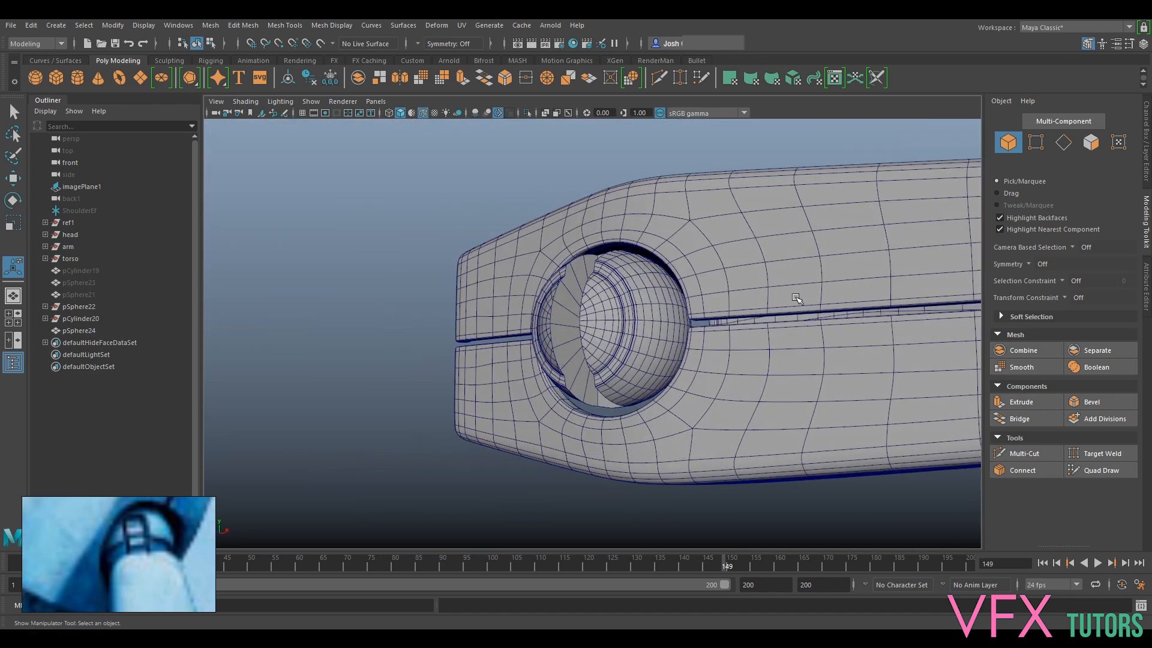
click(622, 337)
alt+drag(621, 337, 658, 333)
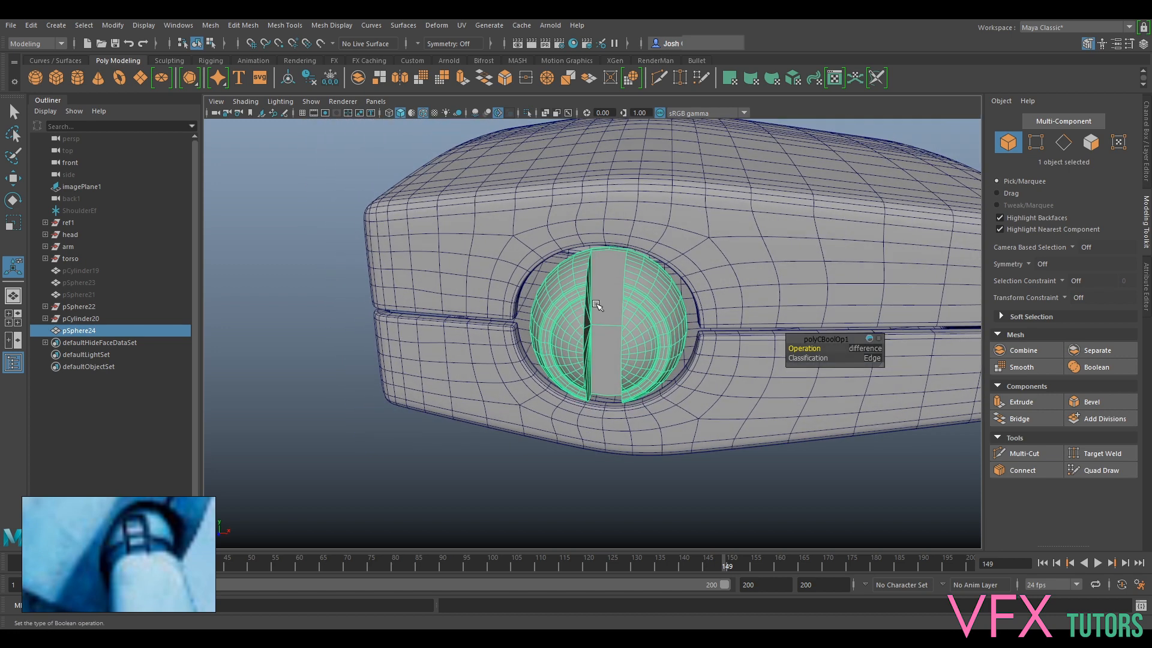
click(686, 489)
alt+drag(686, 489, 744, 454)
click(652, 324)
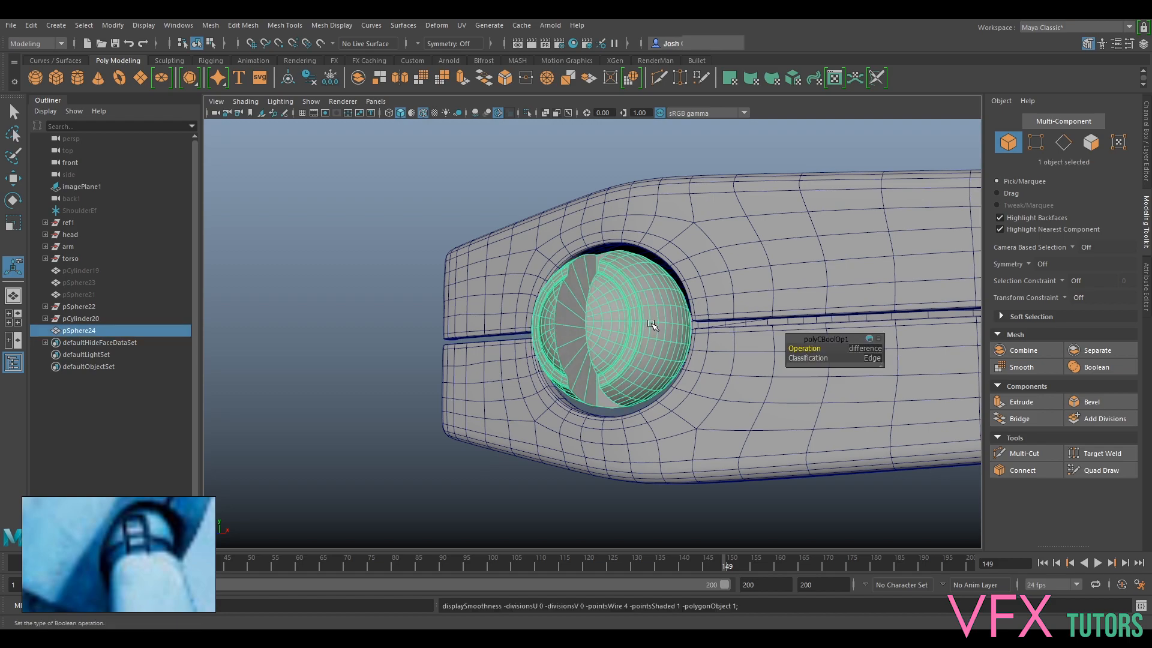
scroll(651, 325, up, 5)
alt+drag(643, 318, 669, 342)
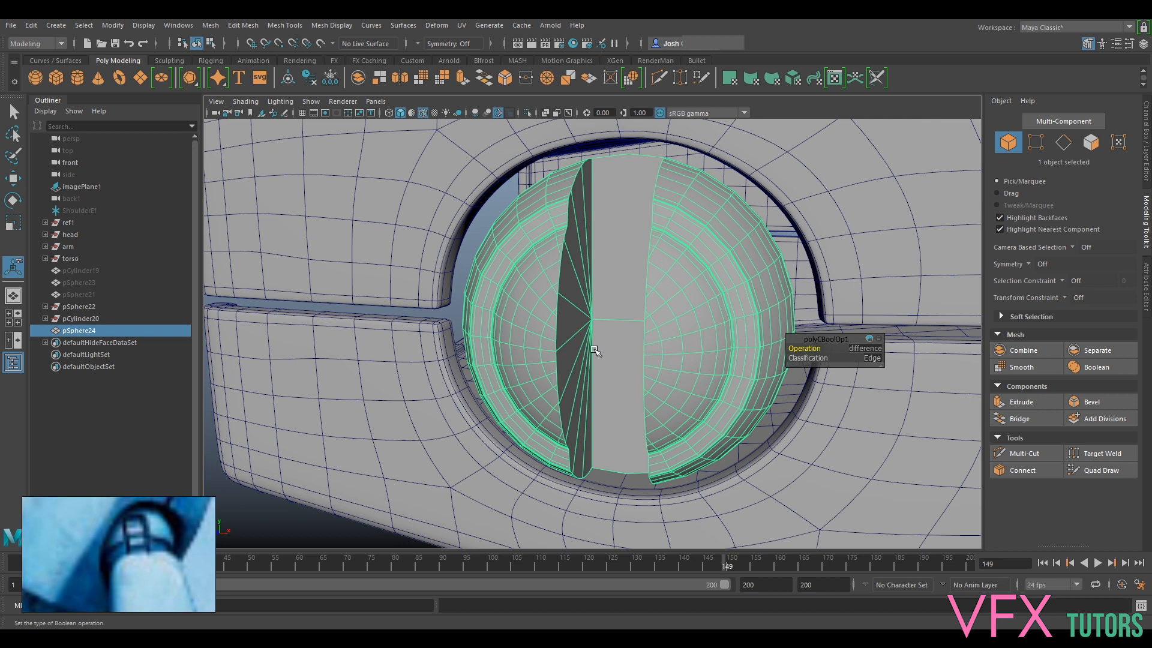
alt+drag(631, 341, 685, 320)
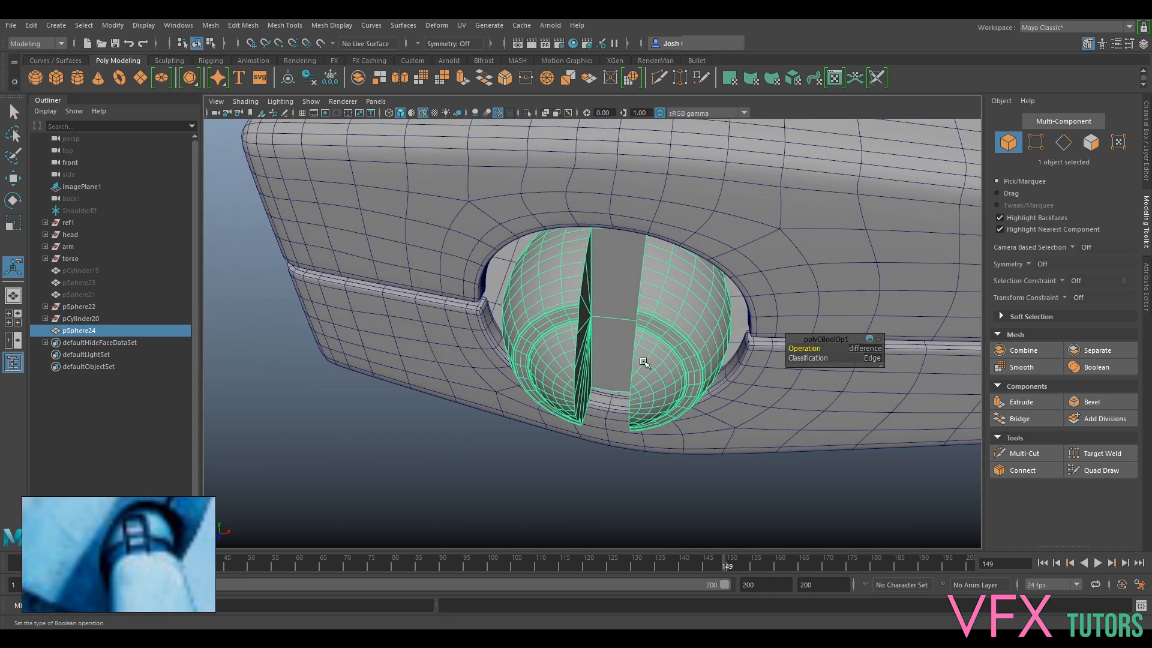
alt+drag(635, 360, 700, 297)
Isolate the cut sphere and inspect the slot's edges and surrounding topology from all sides
key(ctrl+1)
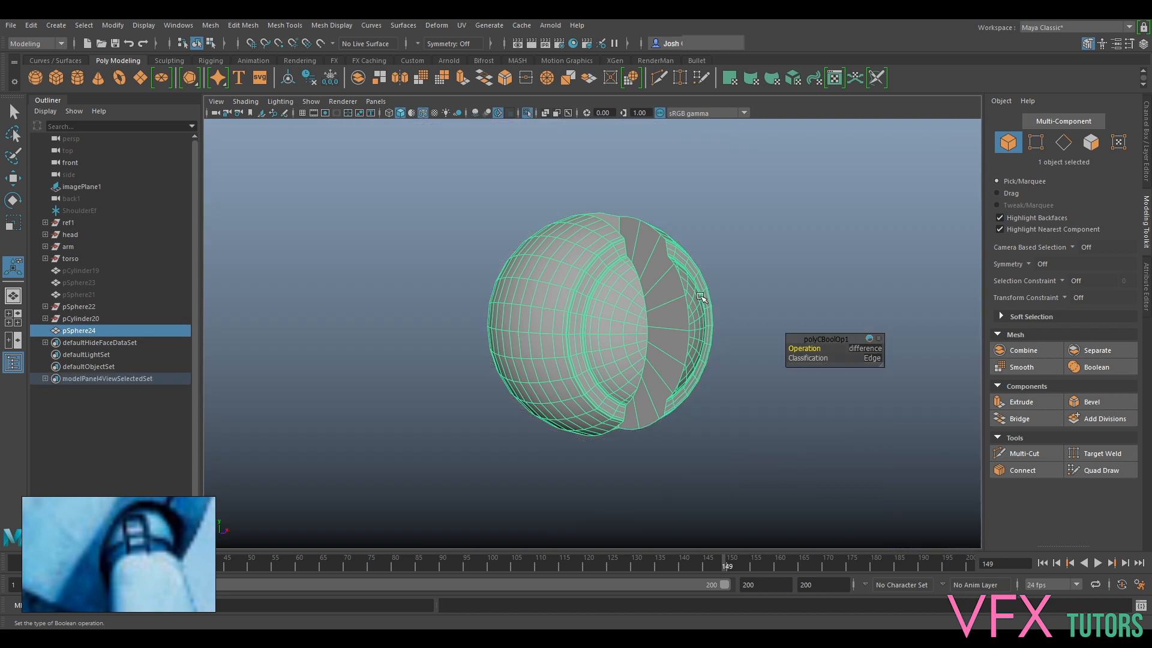
alt+drag(790, 239, 642, 238)
mouse_move(677, 283)
alt+mouse_down()
mouse_move(661, 305)
mouse_move(686, 270)
alt+mouse_up()
scroll(591, 270, up, 3)
alt+drag(576, 270, 540, 257)
scroll(648, 303, down, 2)
alt+drag(664, 311, 723, 364)
alt+drag(638, 361, 633, 399)
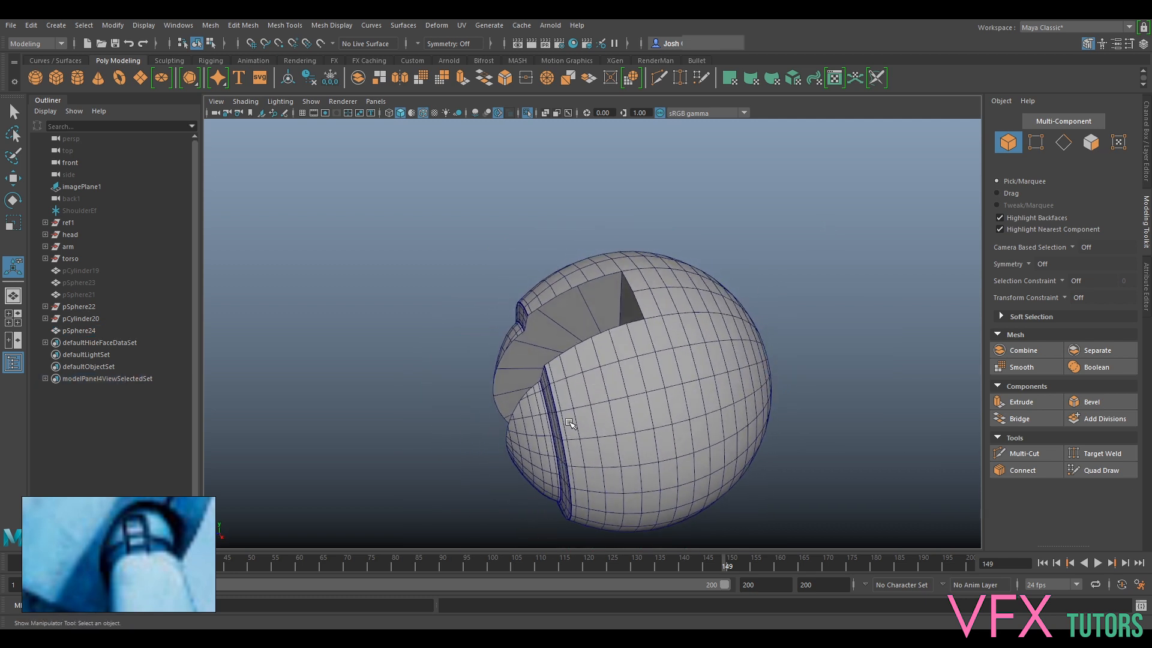
scroll(632, 360, up, 3)
alt+drag(677, 306, 707, 327)
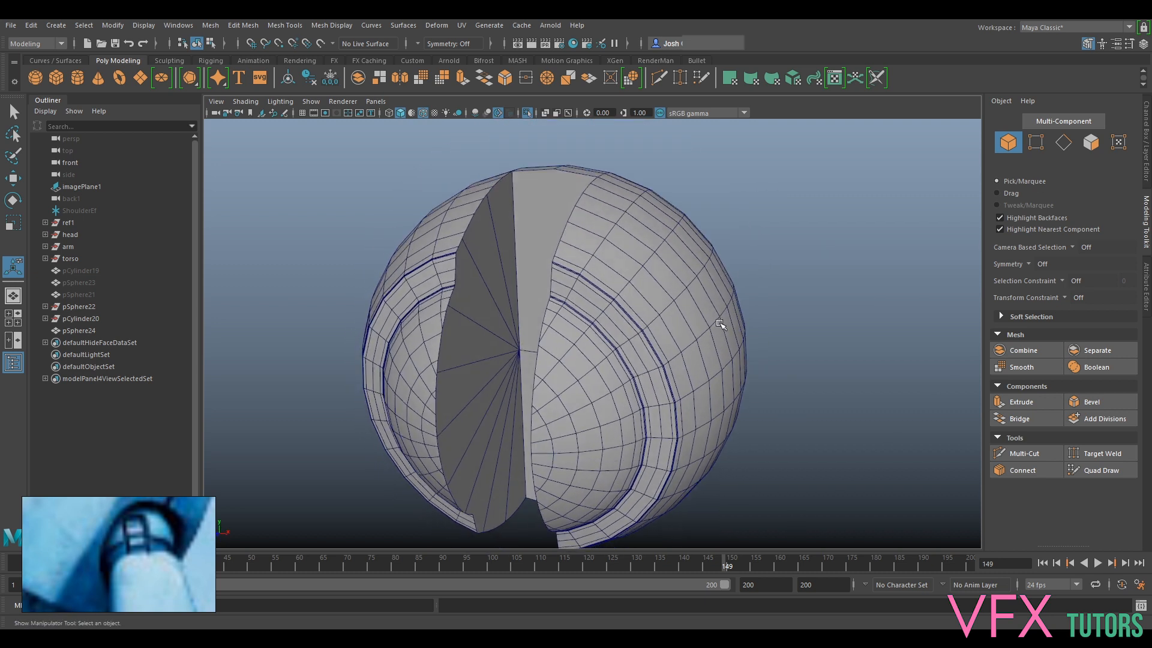
Make the cut sphere a live surface and activate Quad Draw
click(707, 327)
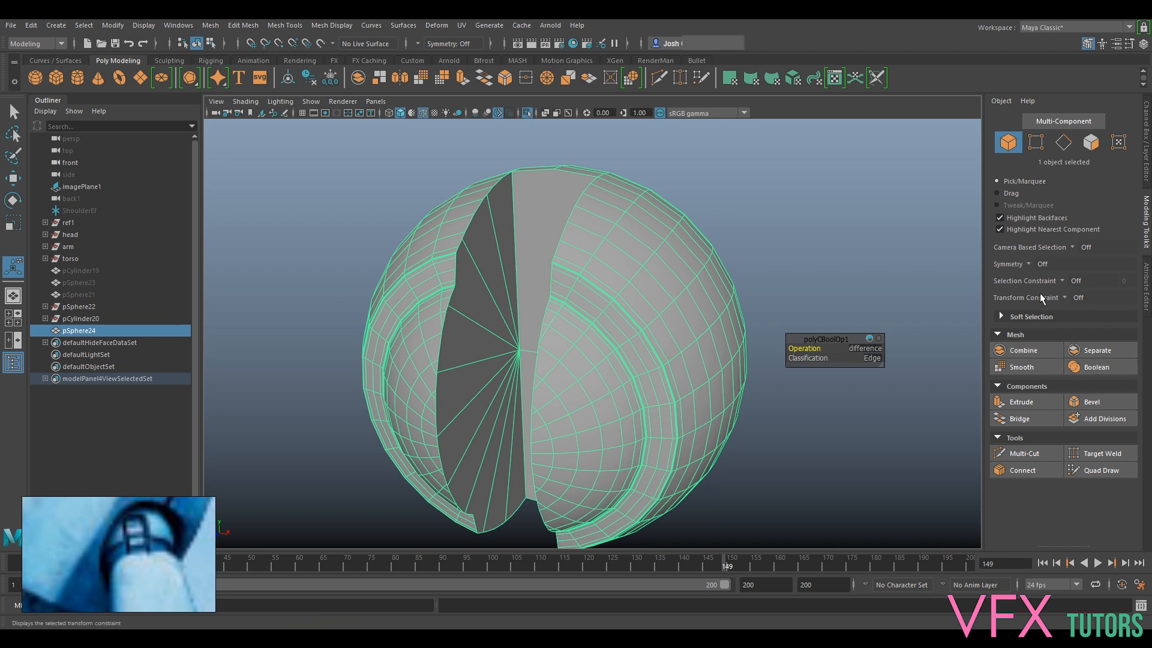
click(319, 43)
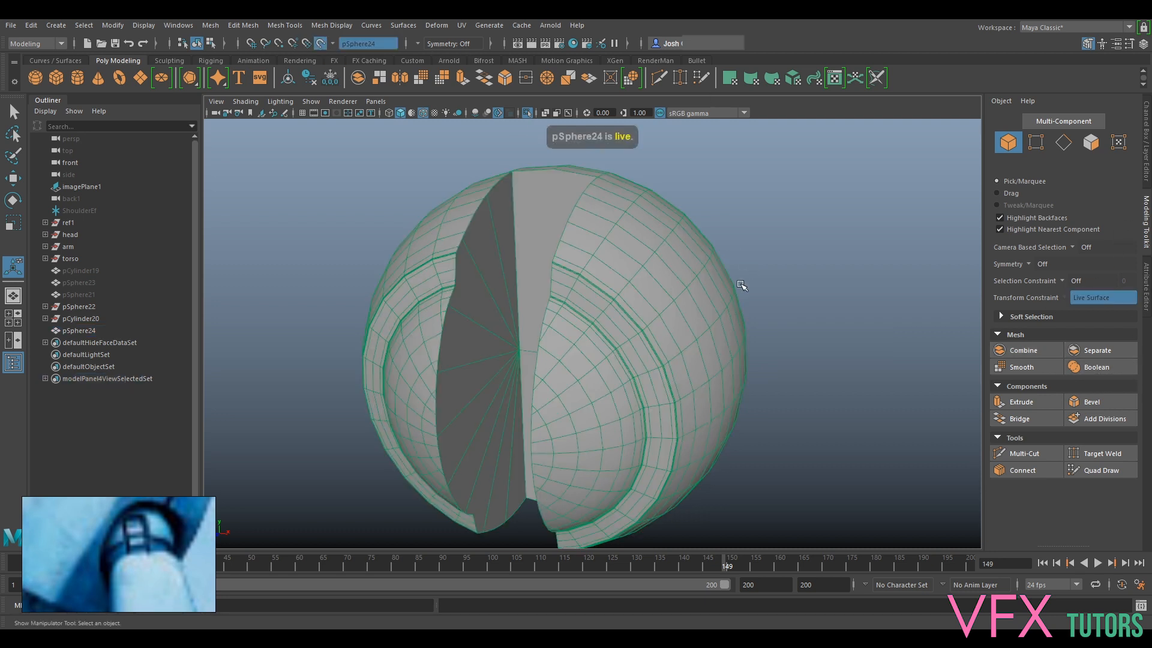
click(1103, 470)
Place Quad Draw points around the slot's end corner on the live sphere and fill them as a small triangular face
alt+drag(787, 219, 612, 367)
alt+drag(566, 327, 632, 350)
alt+right_drag(625, 336, 679, 275)
alt+drag(679, 275, 558, 324)
alt+right_drag(558, 324, 578, 326)
alt+middle_drag(578, 327, 679, 317)
scroll(594, 312, up, 4)
scroll(690, 325, down, 4)
alt+drag(682, 336, 699, 302)
scroll(663, 317, up, 3)
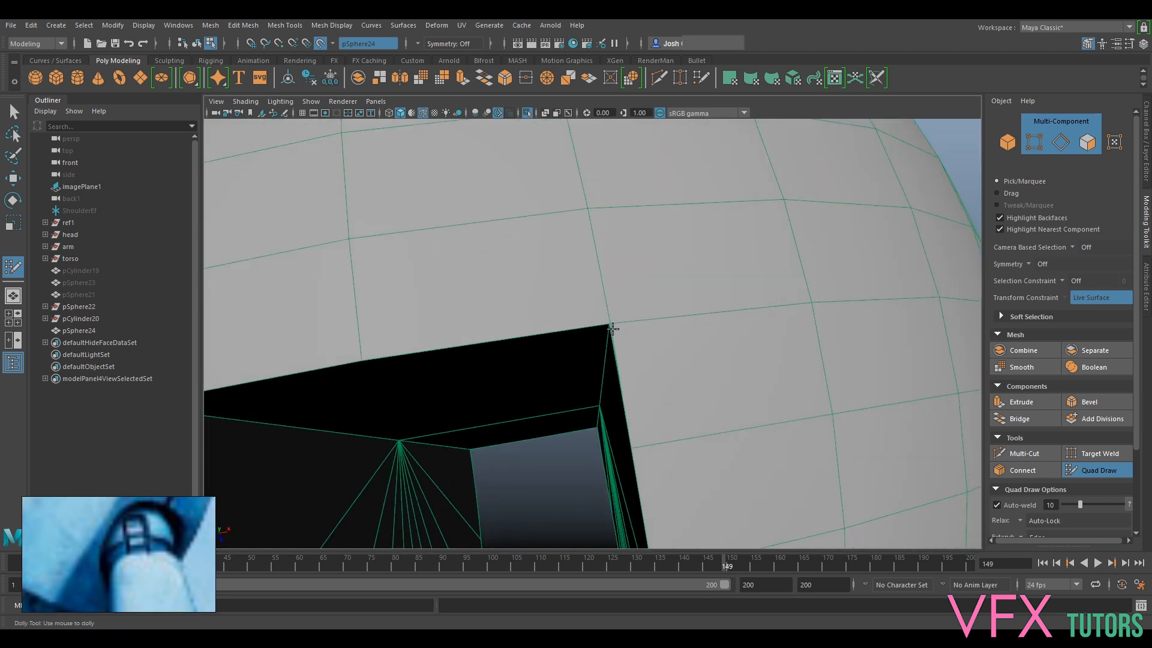
scroll(614, 326, up, 2)
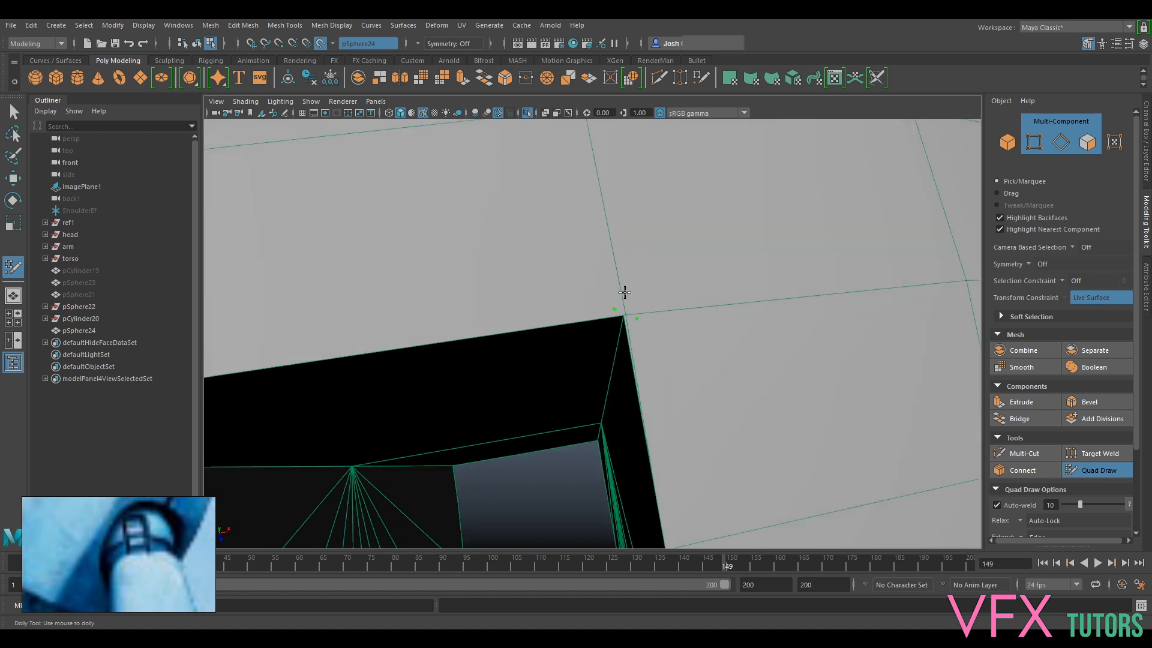
scroll(624, 249, down, 4)
scroll(625, 312, up, 2)
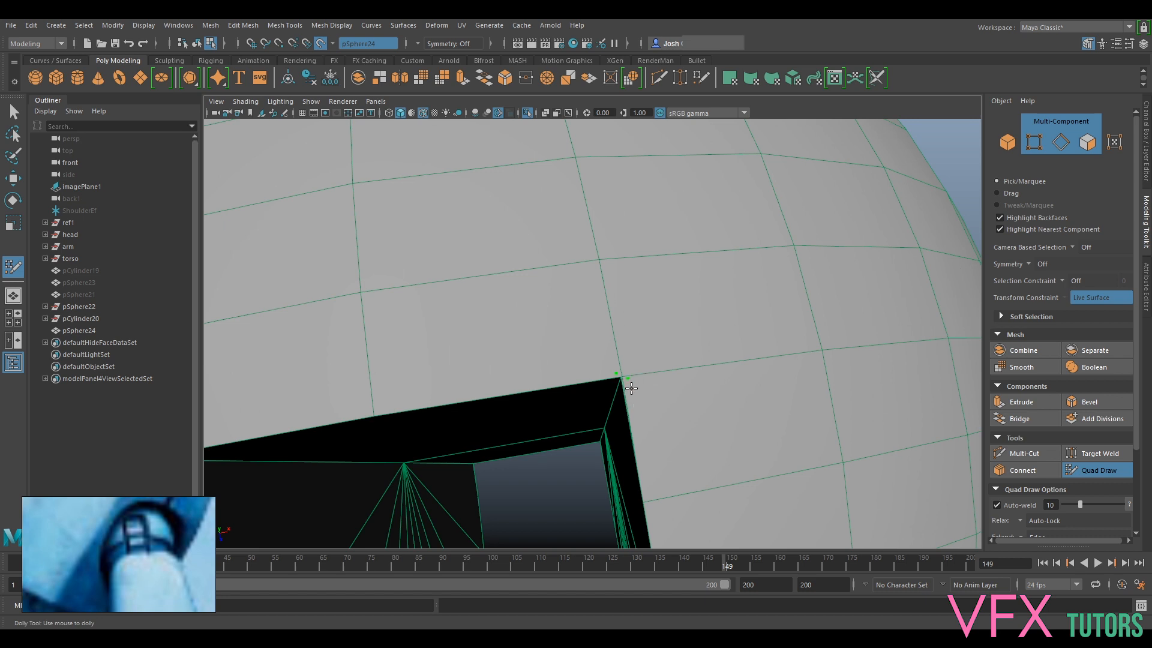
scroll(614, 367, up, 1)
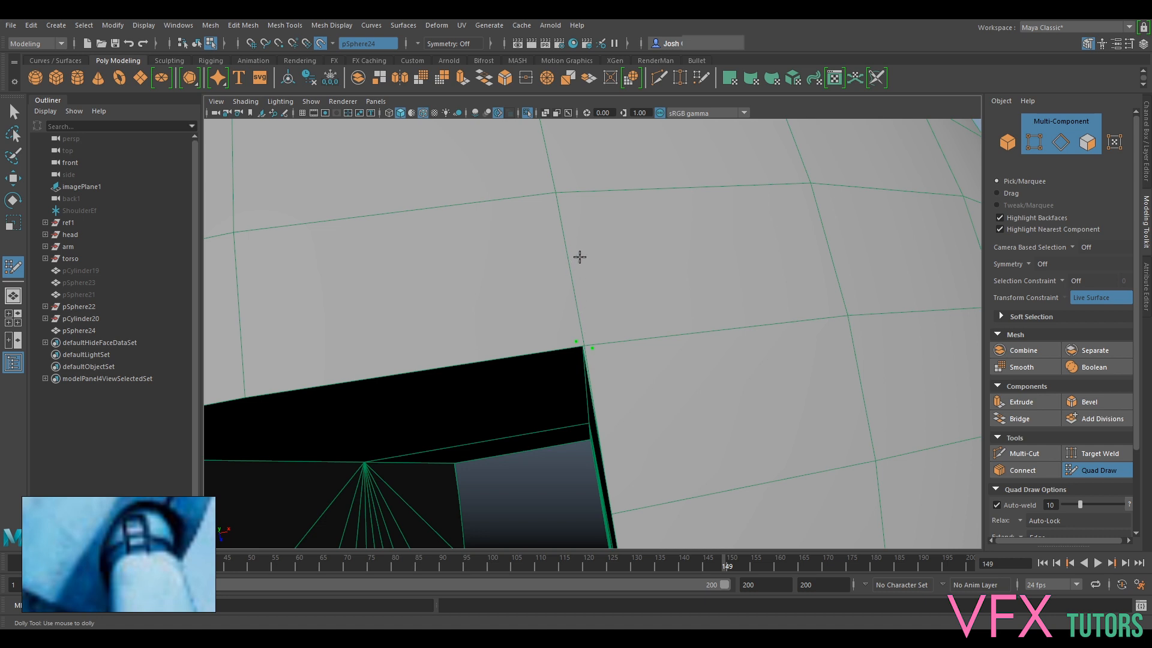
shift+click(597, 291)
scroll(643, 329, down, 1)
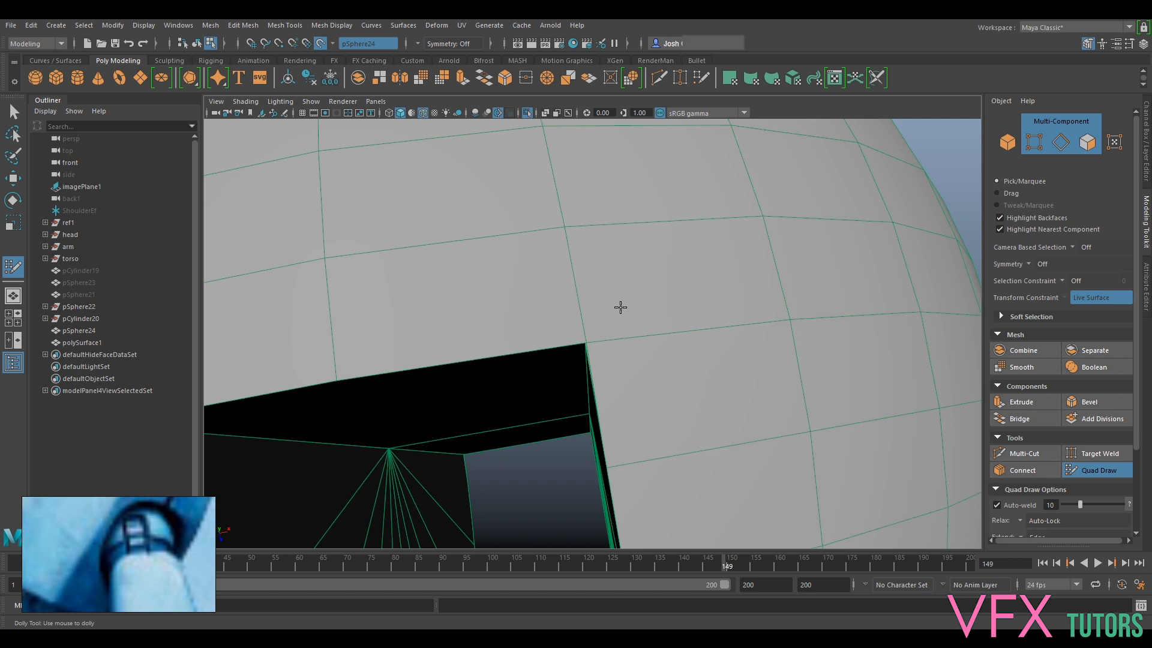
End the isolated view, leave Quad Draw for object selection, and hide the arm group
key(ctrl+1)
scroll(646, 307, down, 5)
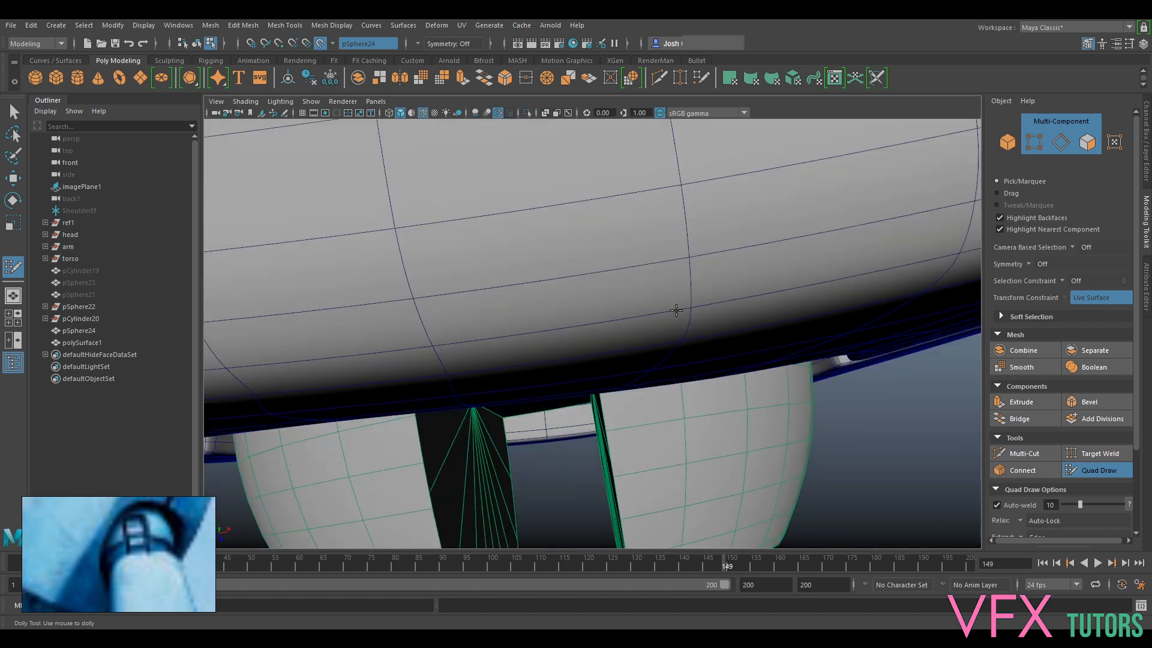
click(1114, 470)
mouse_move(728, 334)
alt+mouse_down()
mouse_move(663, 296)
mouse_move(610, 286)
alt+mouse_up()
right_drag(555, 220, 618, 200)
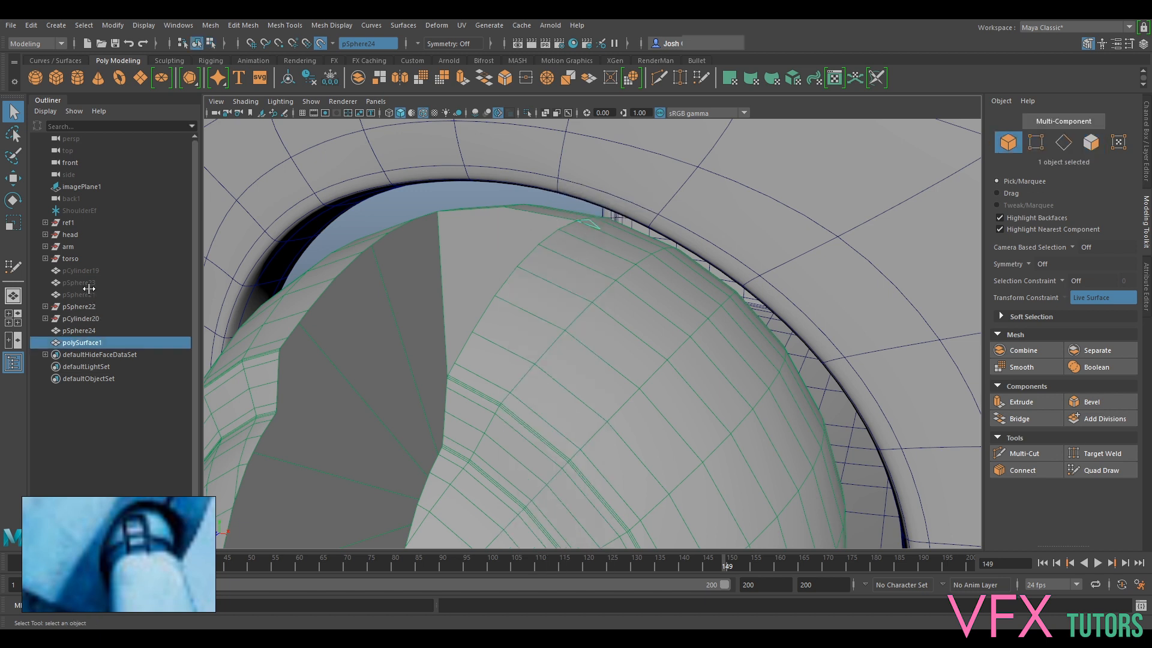
click(79, 246)
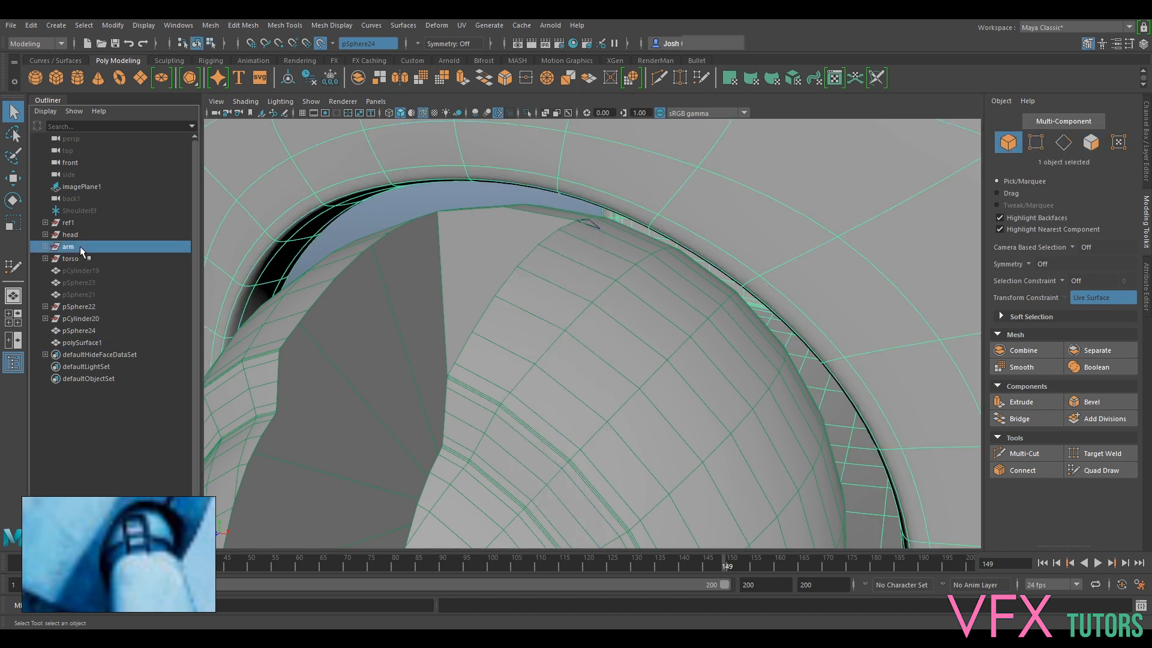
key(h)
Select the small triangular retopology mesh at the slot's corner and activate Quad Draw on it
alt+drag(582, 252, 517, 300)
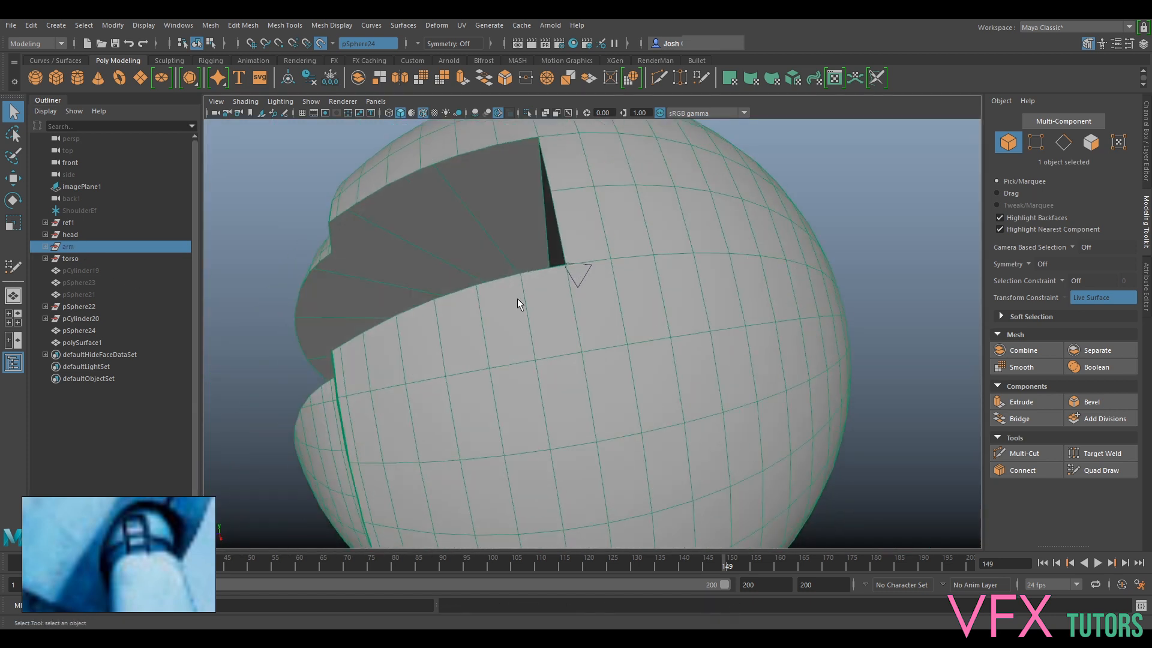
alt+right_drag(517, 300, 570, 273)
alt+drag(570, 273, 642, 344)
click(632, 339)
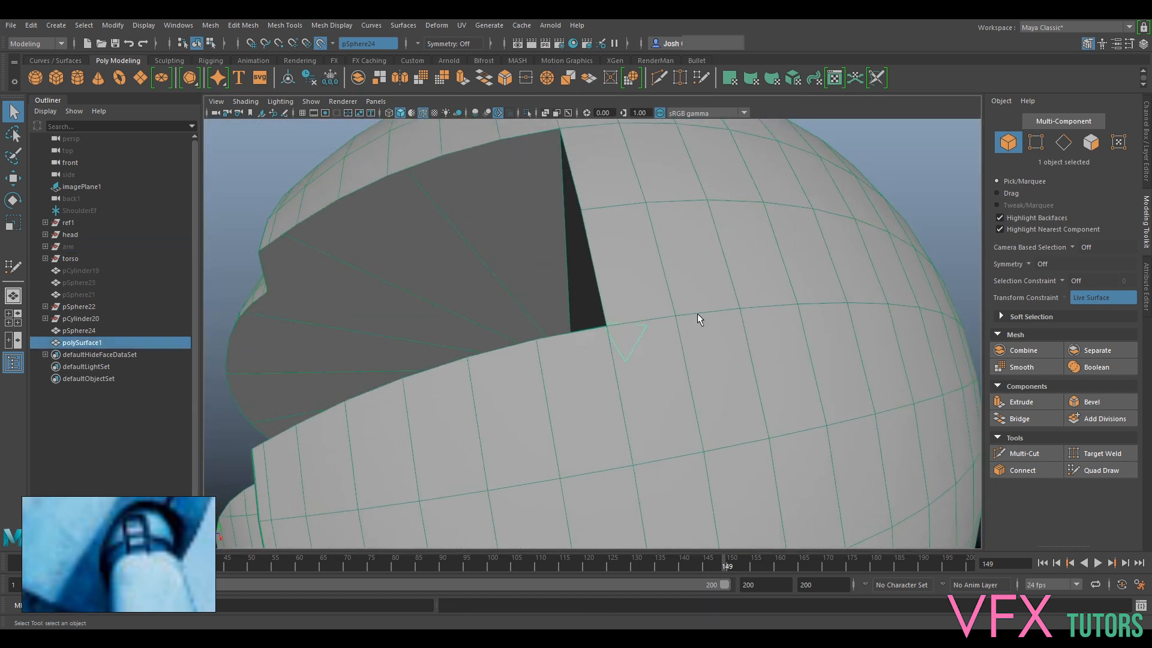
click(1113, 471)
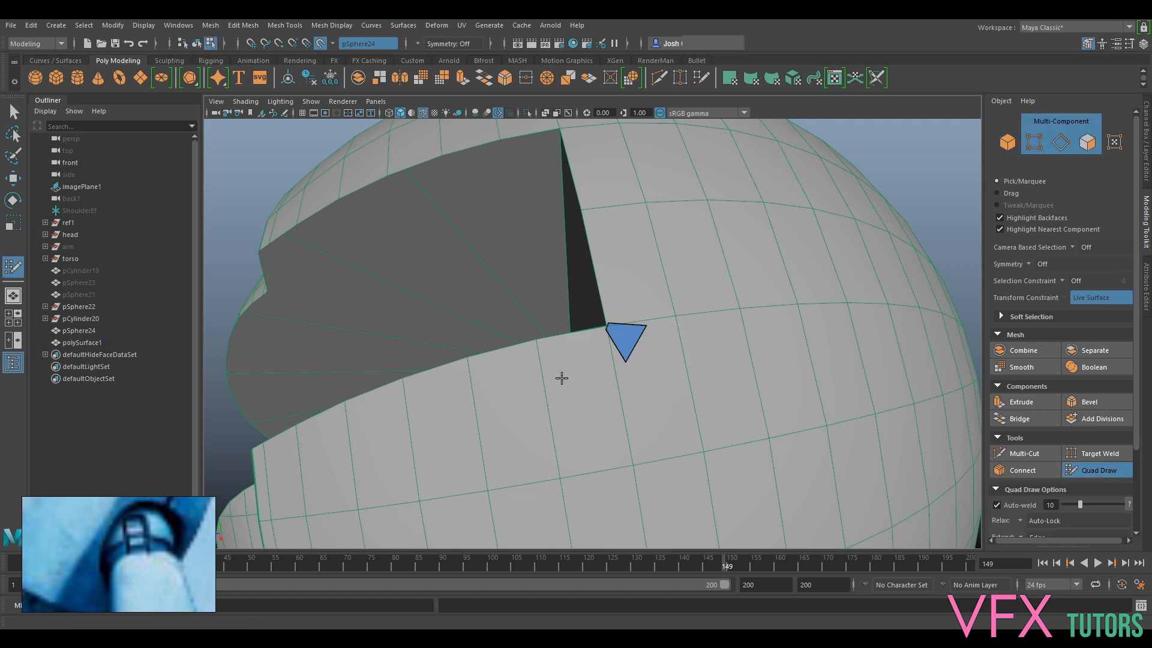
Fill a quad along the slot's short end edge beside the corner face and move their shared outer vertex to the sphere's grid intersection
alt+drag(560, 378, 681, 404)
alt+right_drag(681, 404, 663, 365)
alt+middle_drag(663, 365, 603, 383)
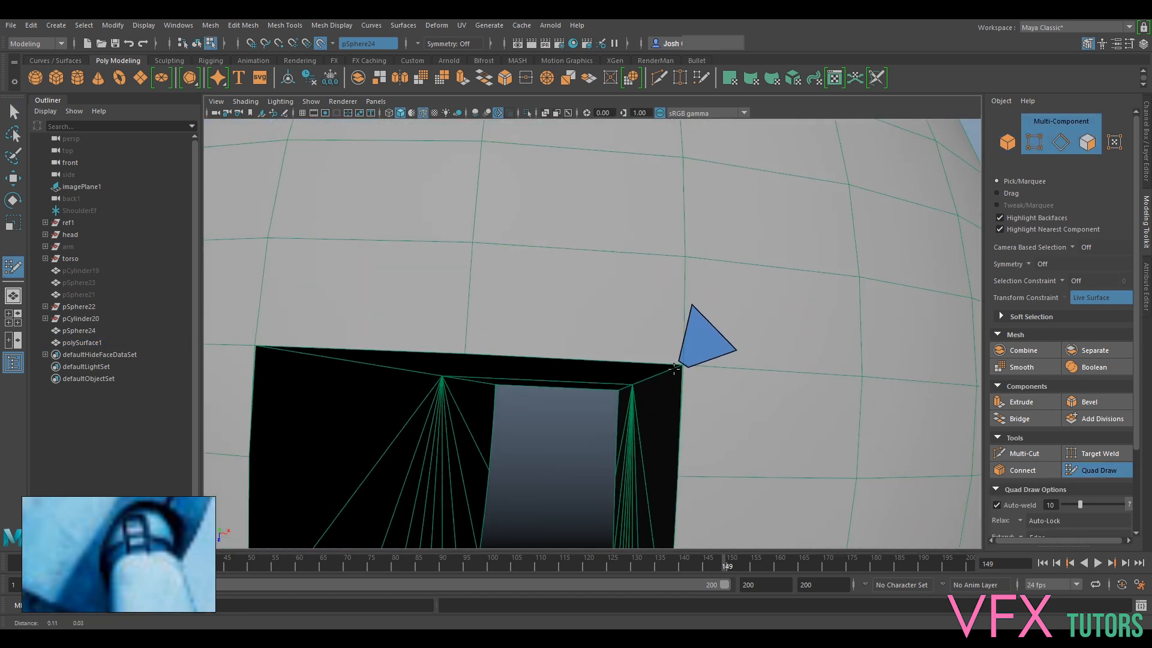
alt+middle_drag(522, 334, 581, 337)
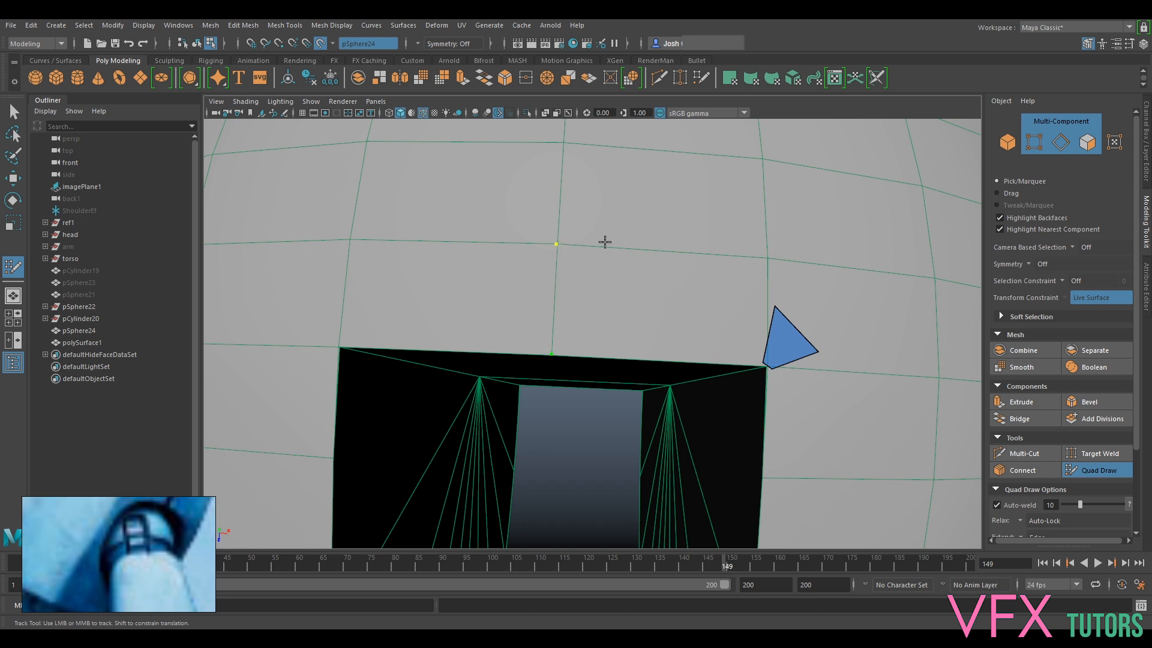
shift+click(722, 306)
drag(774, 307, 771, 259)
alt+drag(829, 329, 820, 390)
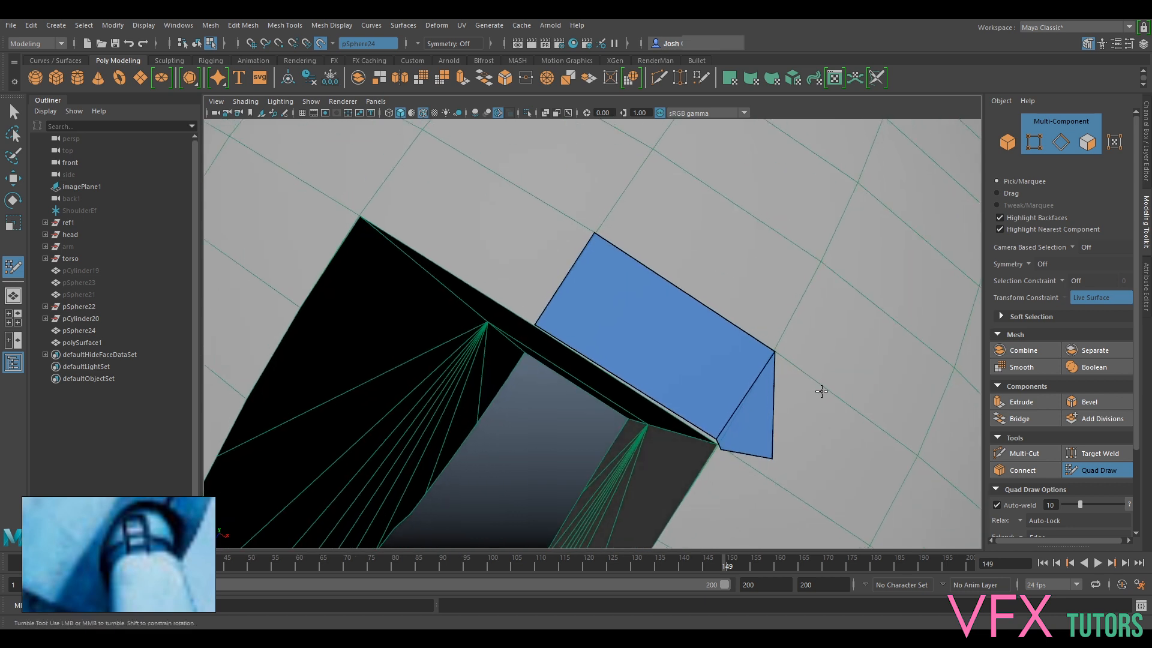
Adjust the corner face's vertices and fill the first quad down the slot's long side, adjoining the corner
alt+middle_drag(820, 391, 707, 247)
shift+click(643, 304)
drag(663, 319, 600, 335)
scroll(672, 354, down, 5)
alt+middle_drag(617, 287, 686, 334)
scroll(687, 343, up, 3)
alt+drag(688, 347, 636, 326)
scroll(636, 327, up, 4)
alt+middle_drag(635, 326, 588, 403)
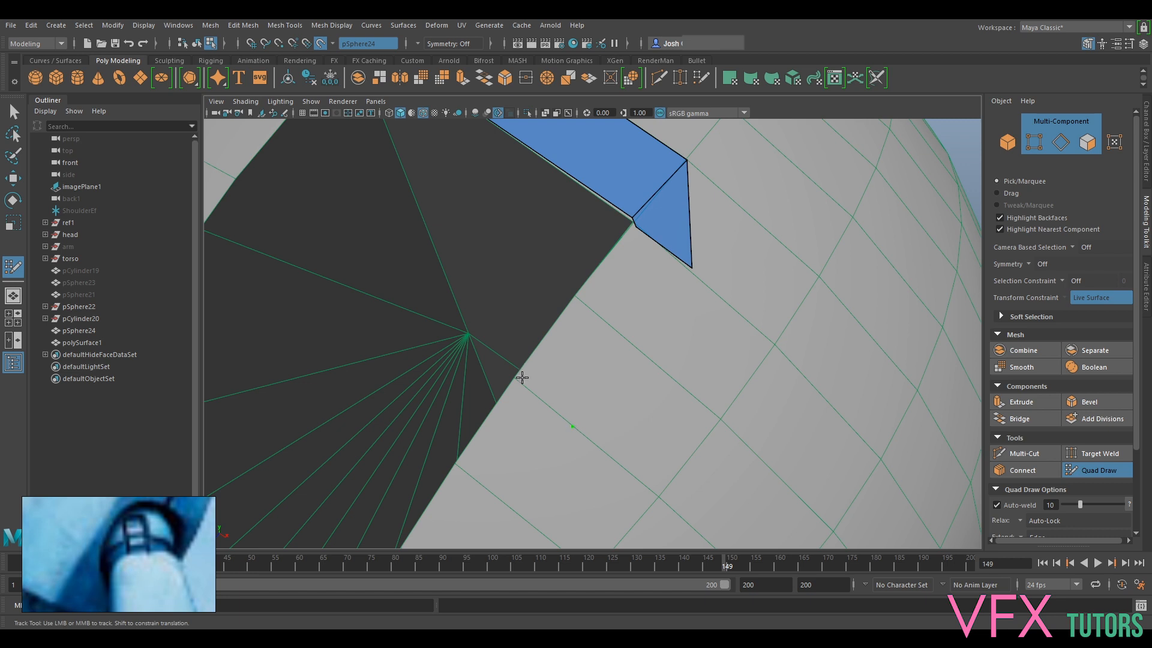
shift+click(556, 358)
alt+drag(556, 358, 641, 335)
scroll(641, 335, up, 3)
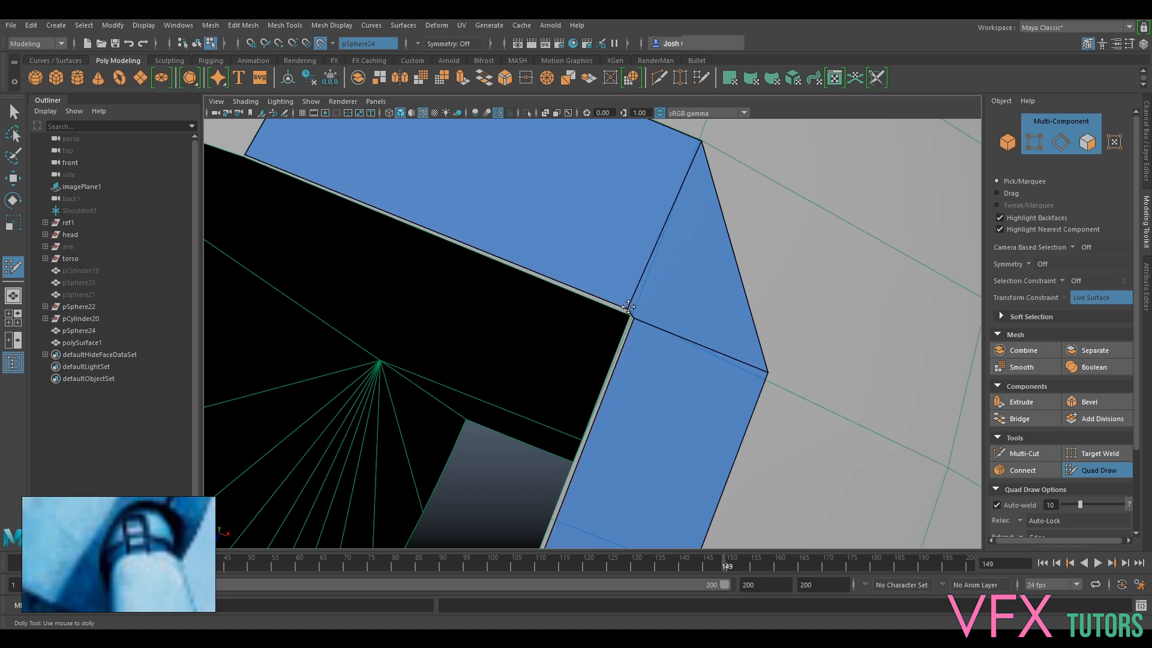
Extend the strip with a second quad along the slot's long side
scroll(692, 368, down, 5)
scroll(692, 368, down, 2)
alt+middle_drag(648, 291, 650, 293)
scroll(690, 372, up, 4)
alt+middle_drag(691, 376, 664, 323)
alt+middle_drag(650, 255, 693, 326)
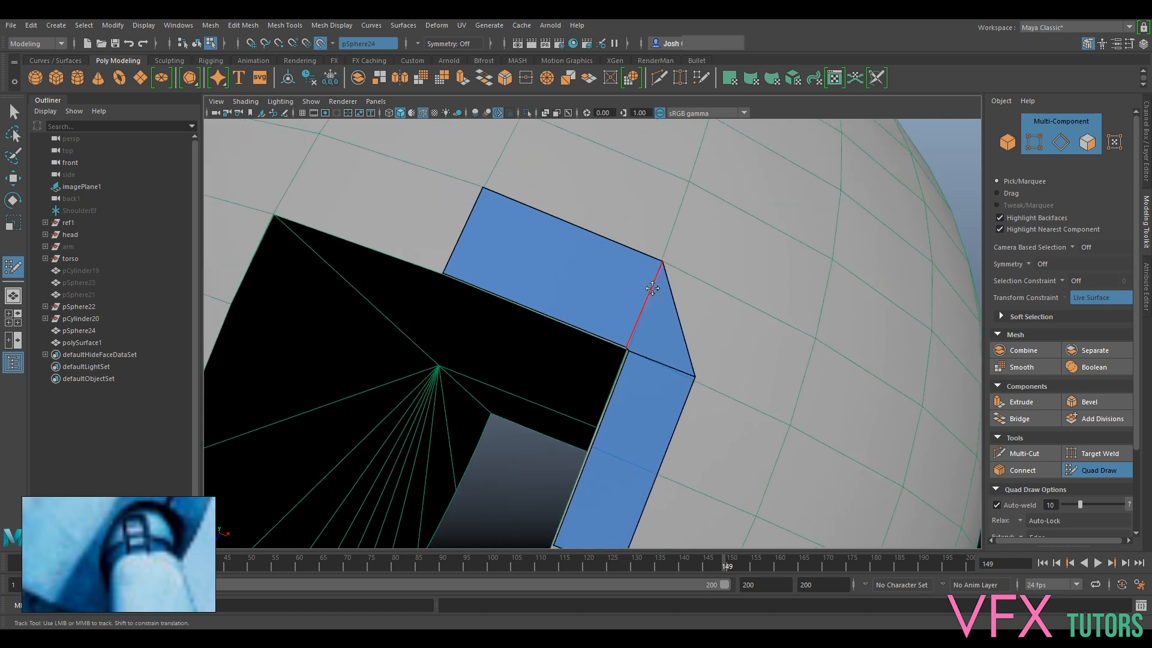
scroll(653, 288, down, 5)
alt+drag(592, 453, 617, 411)
alt+middle_drag(628, 435, 644, 341)
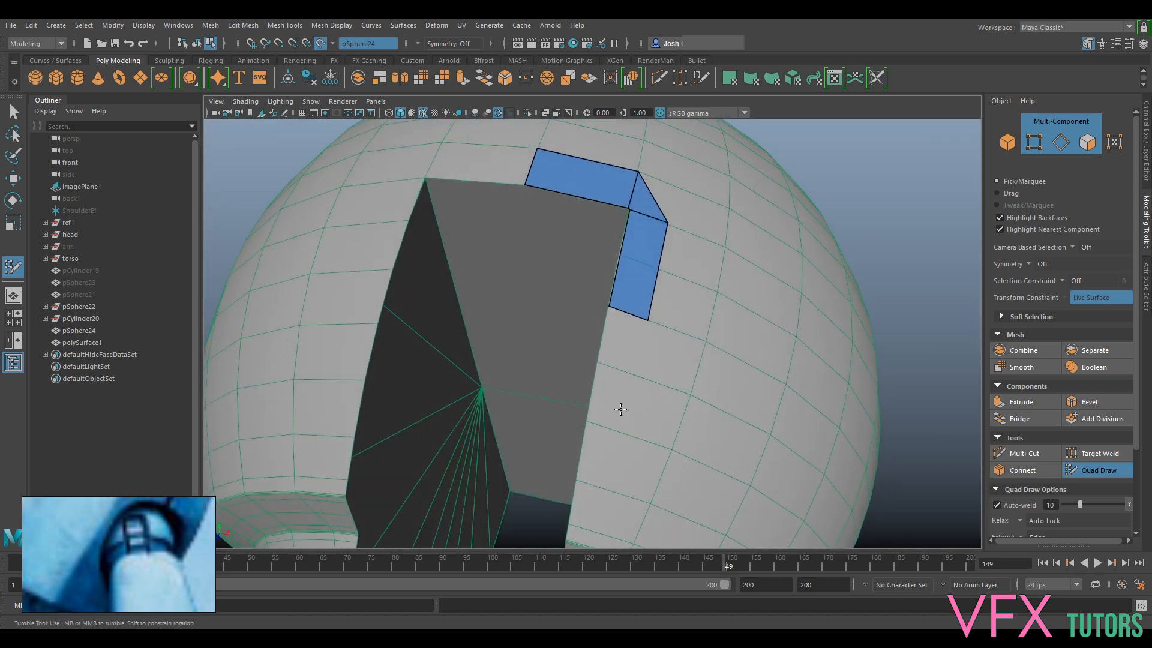
scroll(625, 347, up, 5)
click(642, 352)
shift+click(618, 291)
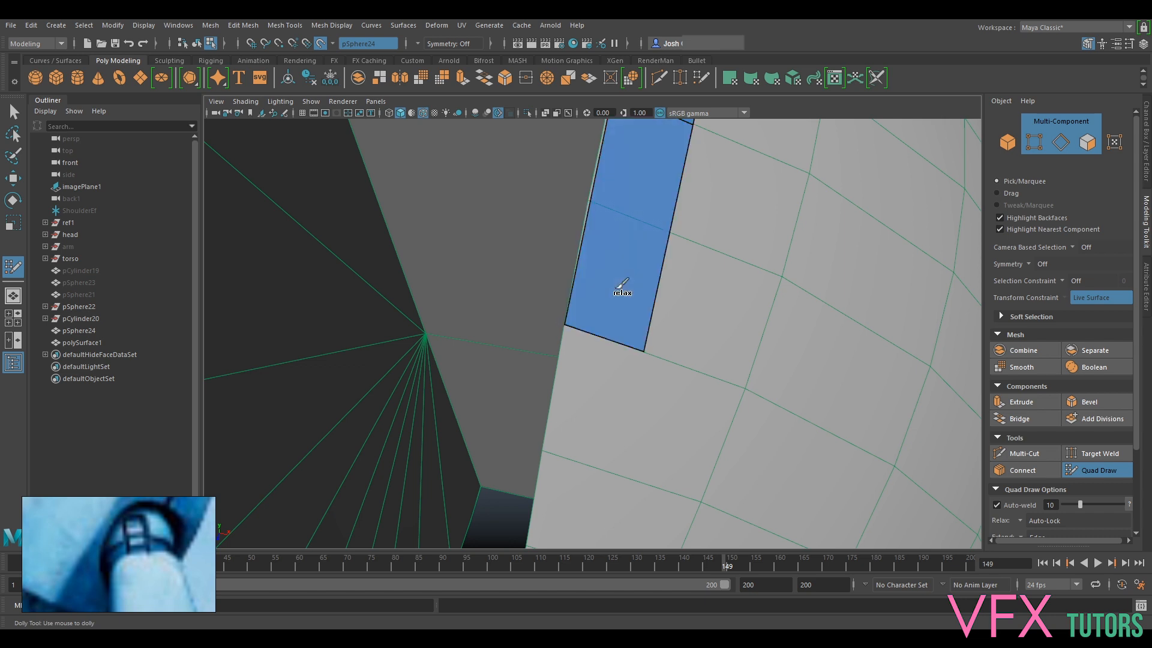
Place points farther down the slot edge and fill a third quad on the strip, stopping just before the recessed groove
scroll(657, 391, down, 6)
alt+drag(675, 425, 670, 396)
alt+middle_drag(670, 395, 676, 363)
scroll(676, 363, up, 3)
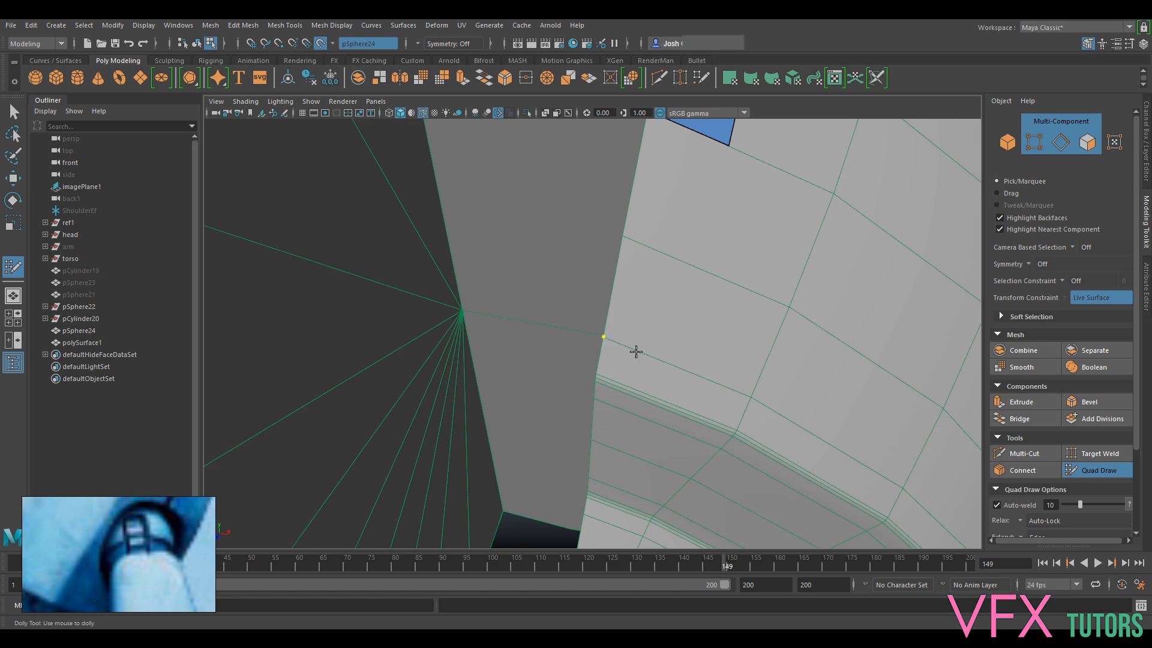
shift+click(656, 334)
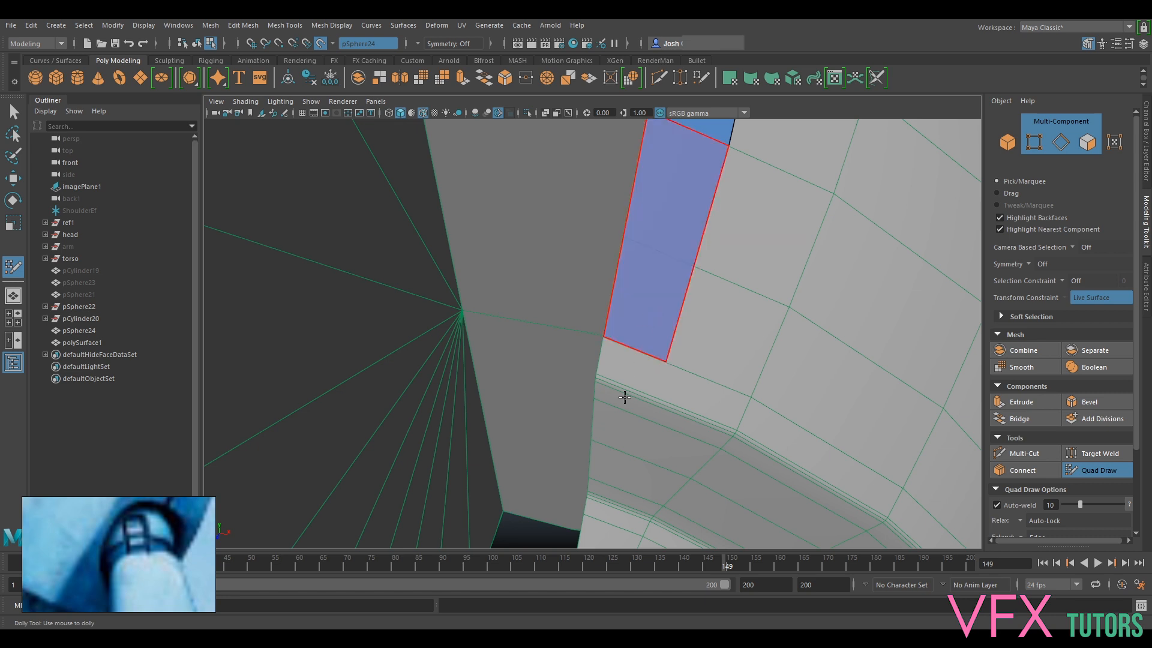
Place points at the groove's near border and fill a narrow quad joining them to the end of the strip
scroll(622, 399, up, 2)
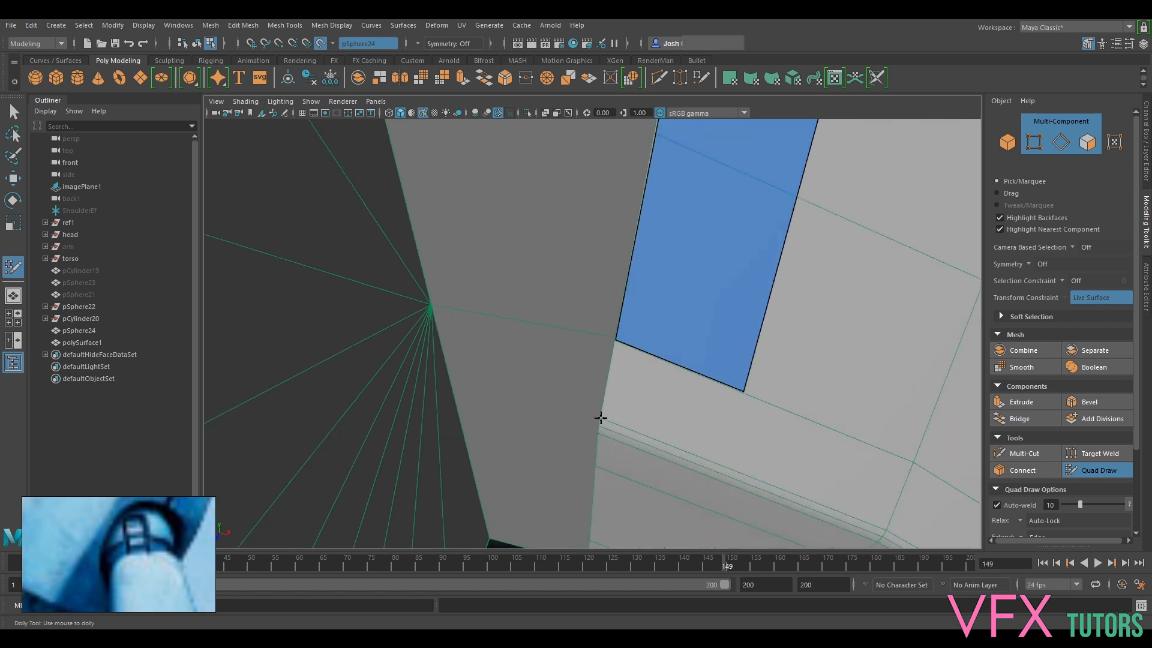
click(601, 418)
scroll(613, 434, down, 10)
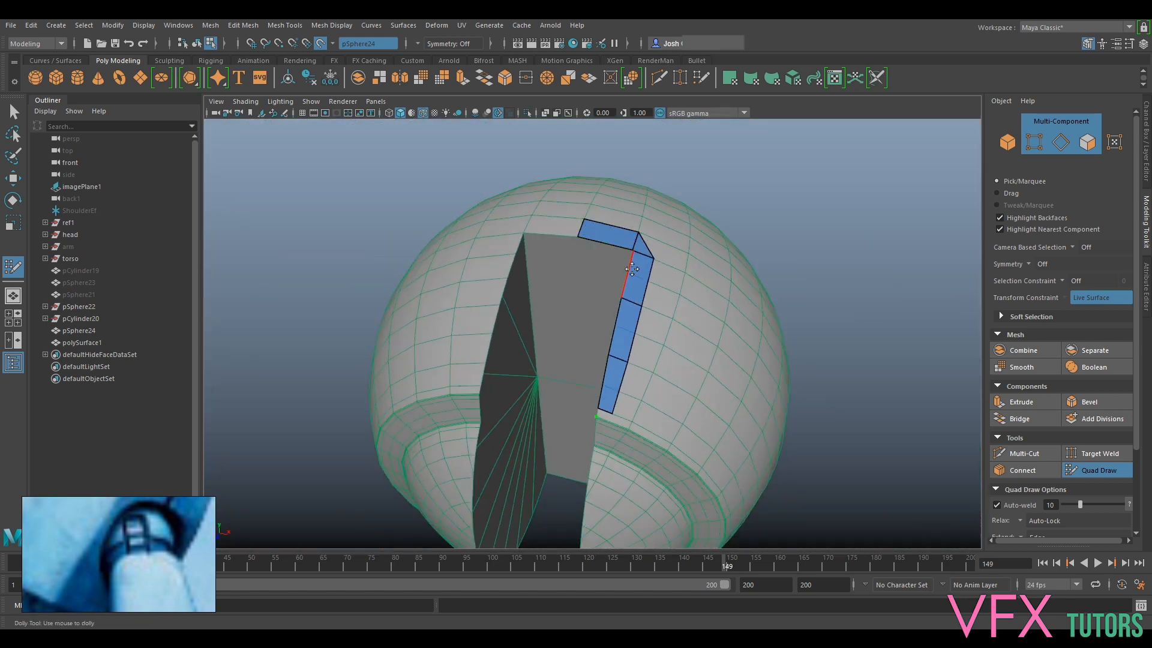
alt+drag(696, 285, 723, 288)
scroll(712, 274, up, 3)
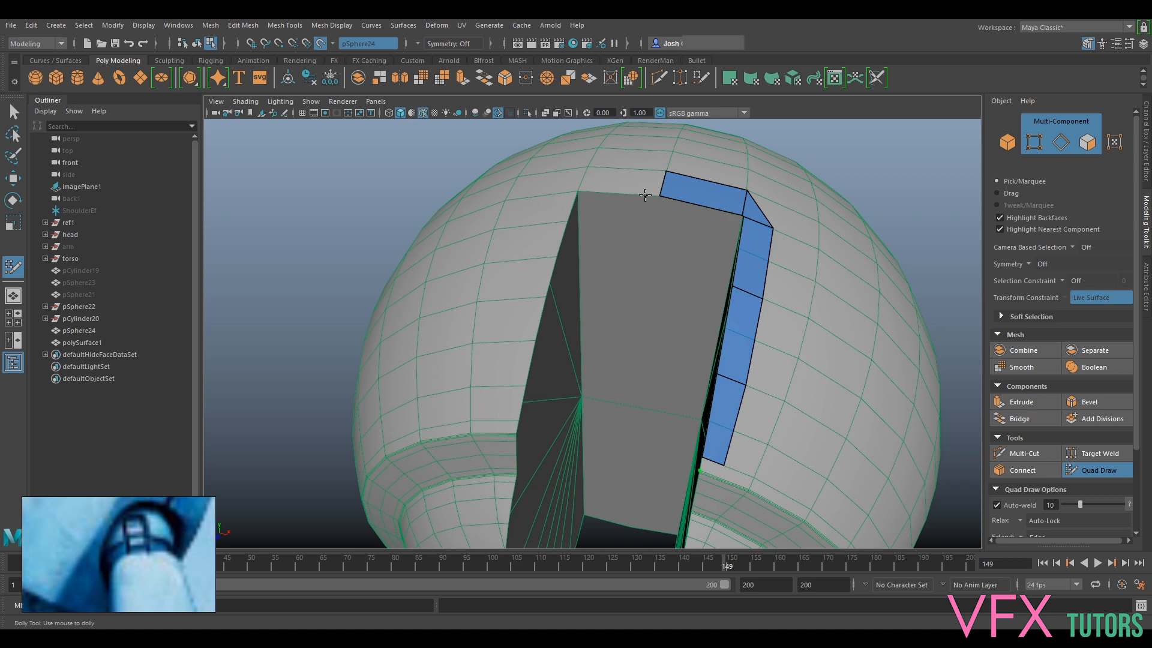
alt+middle_drag(562, 405, 567, 189)
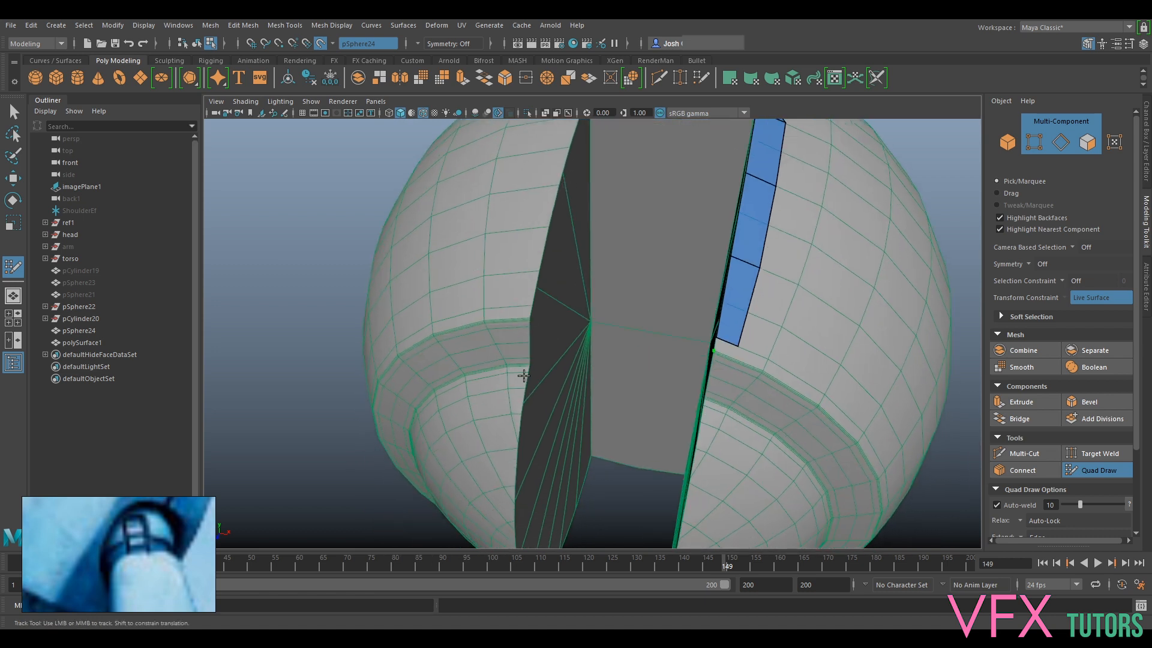
alt+right_drag(754, 246, 859, 305)
alt+drag(859, 305, 735, 306)
scroll(735, 306, up, 2)
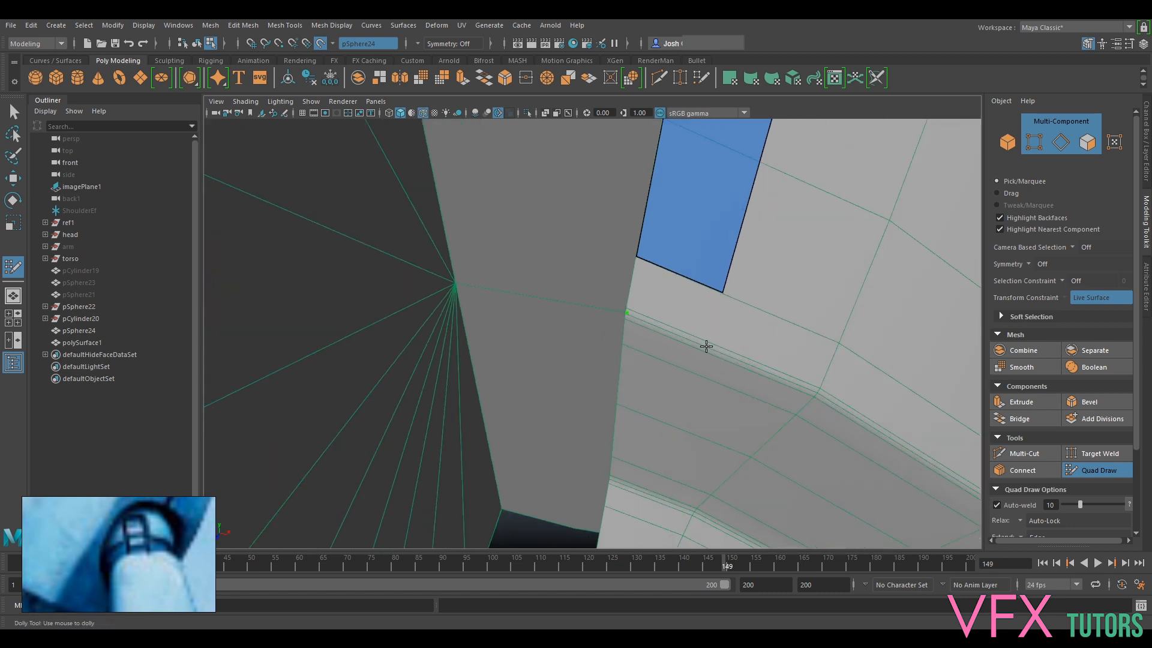
shift+click(682, 308)
Place points near the groove's far border and fill a quad across the groove along the slot edge
mouse_move(707, 368)
alt+mouse_down()
mouse_move(681, 341)
mouse_move(674, 303)
alt+mouse_up()
scroll(675, 303, up, 4)
scroll(664, 339, up, 2)
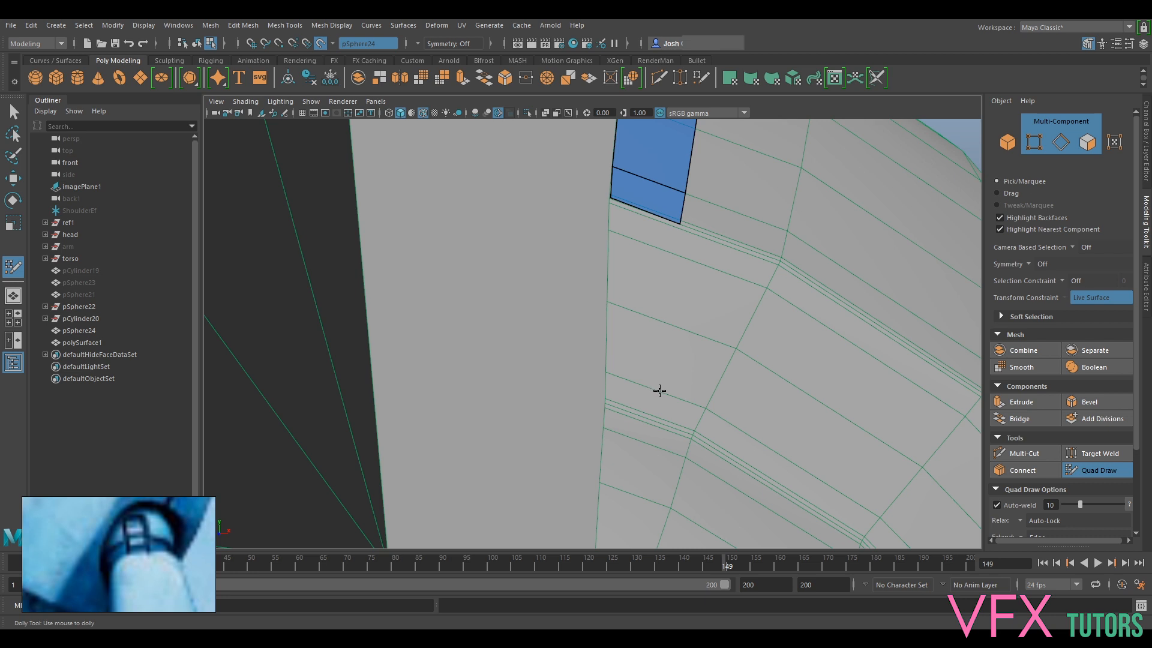
click(660, 392)
click(606, 373)
shift+click(621, 345)
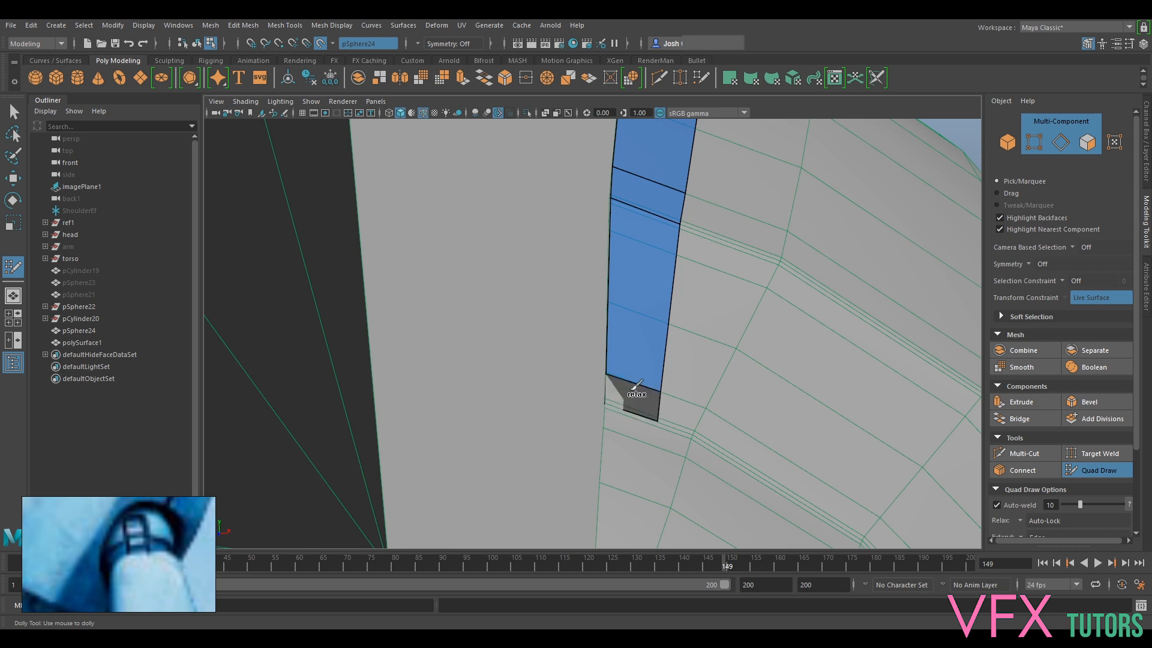
Undo the misshapen extra face and fill a clean narrow quad along the groove's far border
key(ctrl+z)
scroll(653, 421, up, 5)
scroll(652, 423, down, 6)
alt+middle_drag(652, 412, 655, 384)
scroll(655, 383, up, 3)
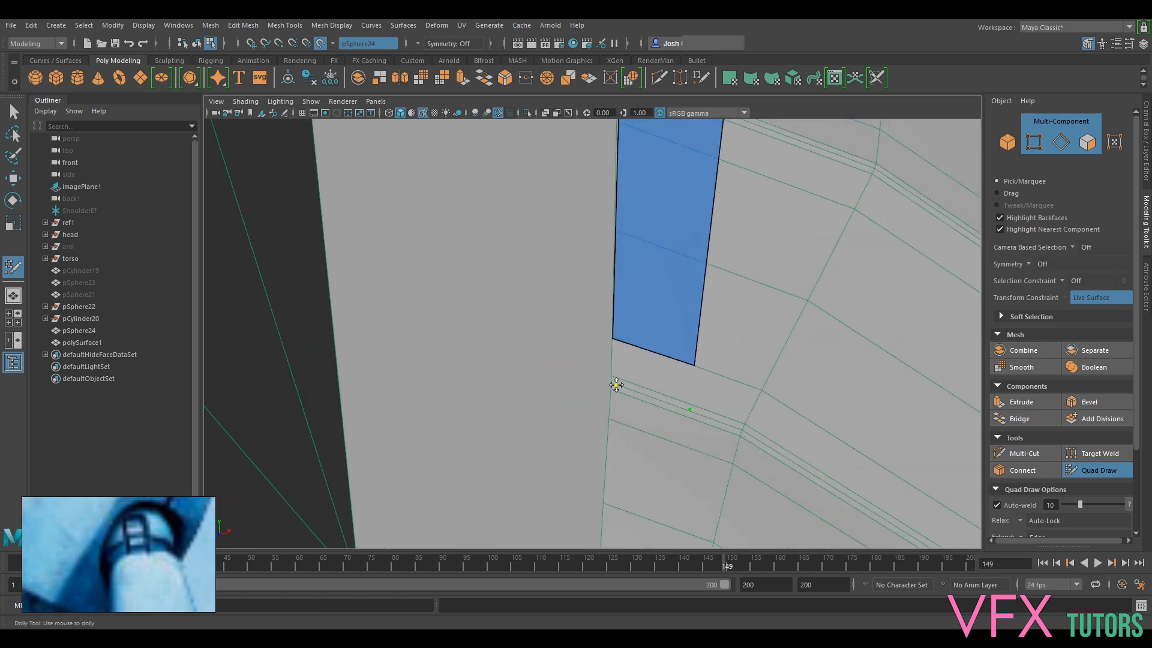
shift+click(643, 364)
Extend the strip past the groove with three more quads along the slot edge
scroll(679, 455, down, 5)
mouse_move(679, 455)
alt+mouse_down()
mouse_move(617, 442)
mouse_move(648, 441)
mouse_move(625, 398)
mouse_move(696, 445)
alt+mouse_up()
scroll(697, 445, up, 3)
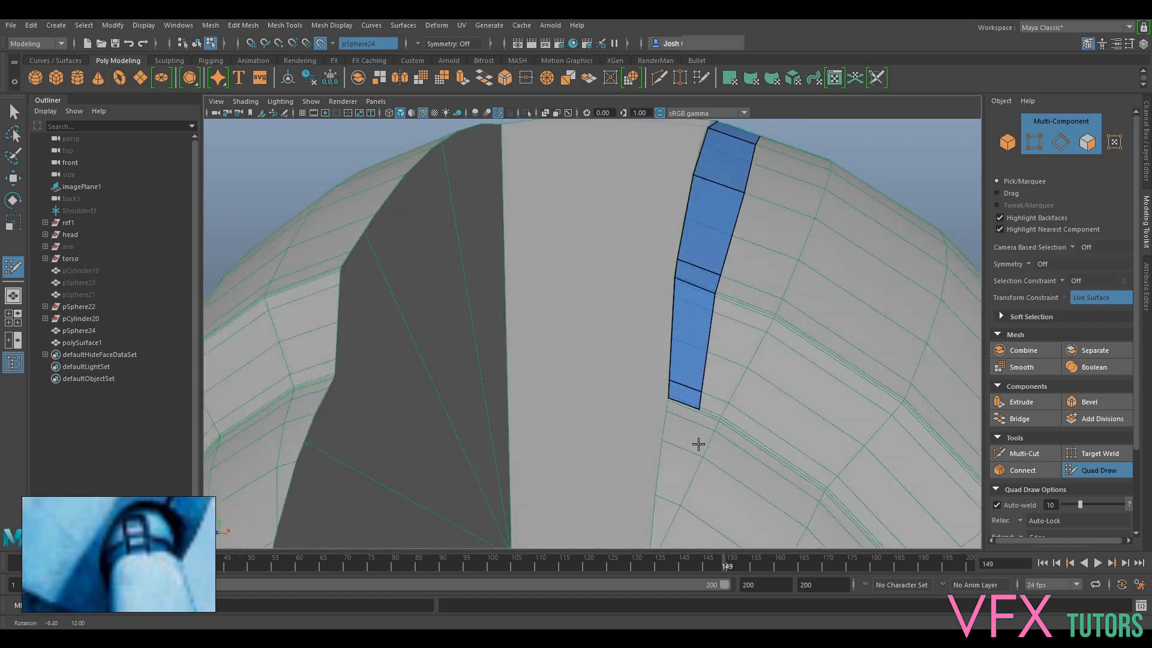
alt+middle_drag(697, 444, 672, 340)
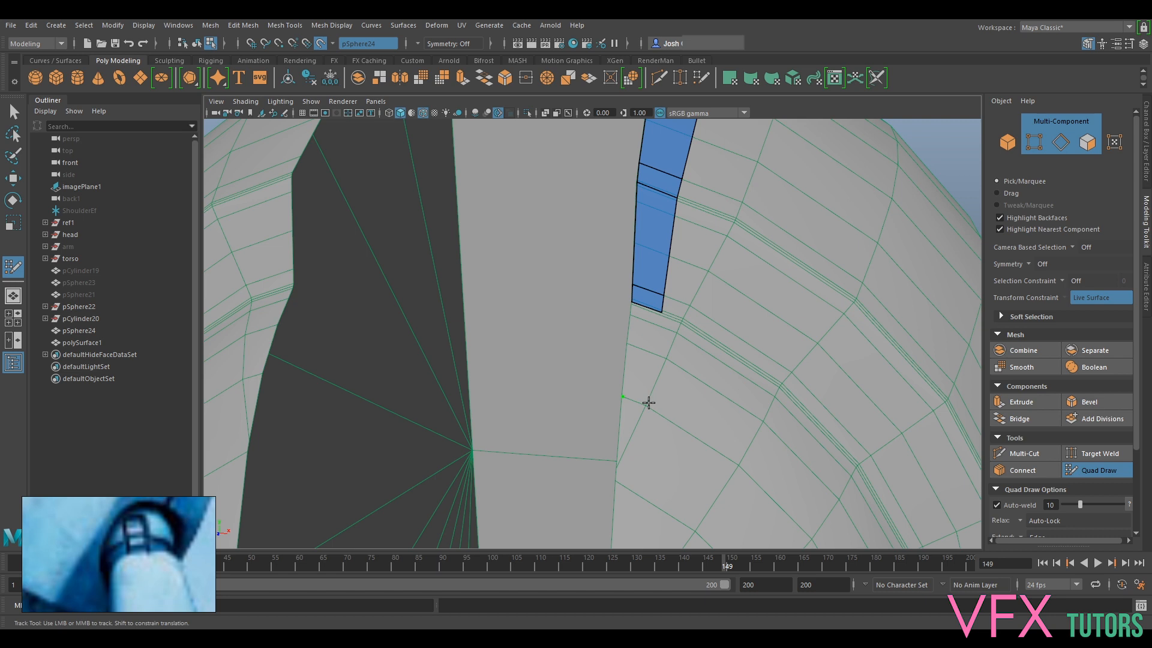
shift+click(636, 368)
alt+middle_drag(670, 436, 655, 340)
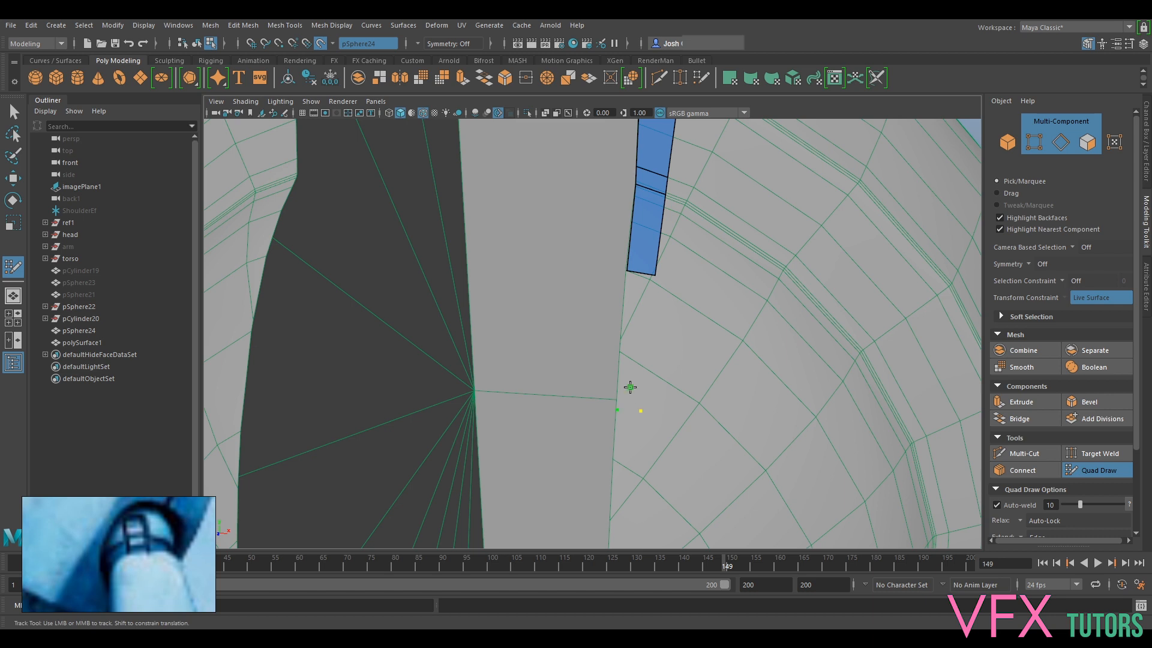
scroll(629, 387, down, 4)
scroll(620, 355, up, 3)
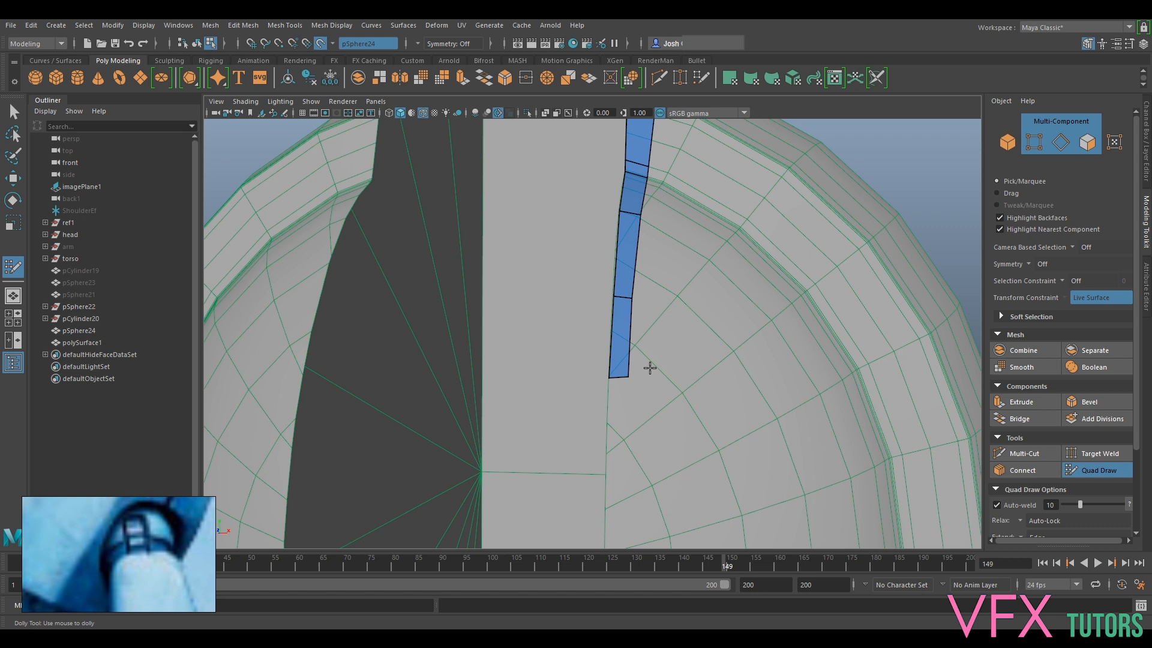
scroll(654, 390, down, 4)
Move the strip's outer vertices at the groove's far border outward along the sphere's edge lines to widen it there
alt+drag(658, 427, 632, 336)
scroll(694, 274, up, 2)
alt+drag(694, 273, 683, 310)
scroll(708, 312, up, 4)
alt+middle_drag(674, 314, 585, 385)
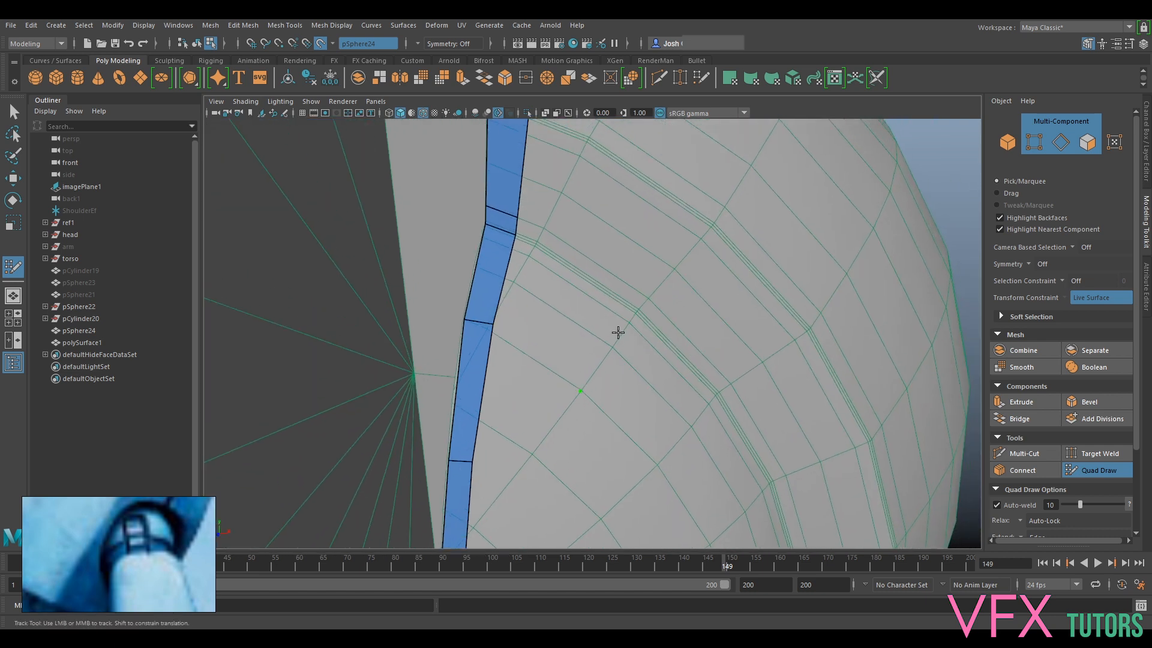
alt+middle_drag(581, 292, 621, 333)
scroll(618, 351, up, 4)
mouse_move(546, 301)
mouse_down()
mouse_move(588, 322)
mouse_move(679, 286)
mouse_move(662, 373)
mouse_move(636, 289)
mouse_move(637, 278)
mouse_move(653, 283)
mouse_up()
scroll(626, 298, down, 4)
scroll(618, 298, up, 4)
alt+middle_drag(510, 401, 559, 352)
alt+drag(560, 352, 643, 322)
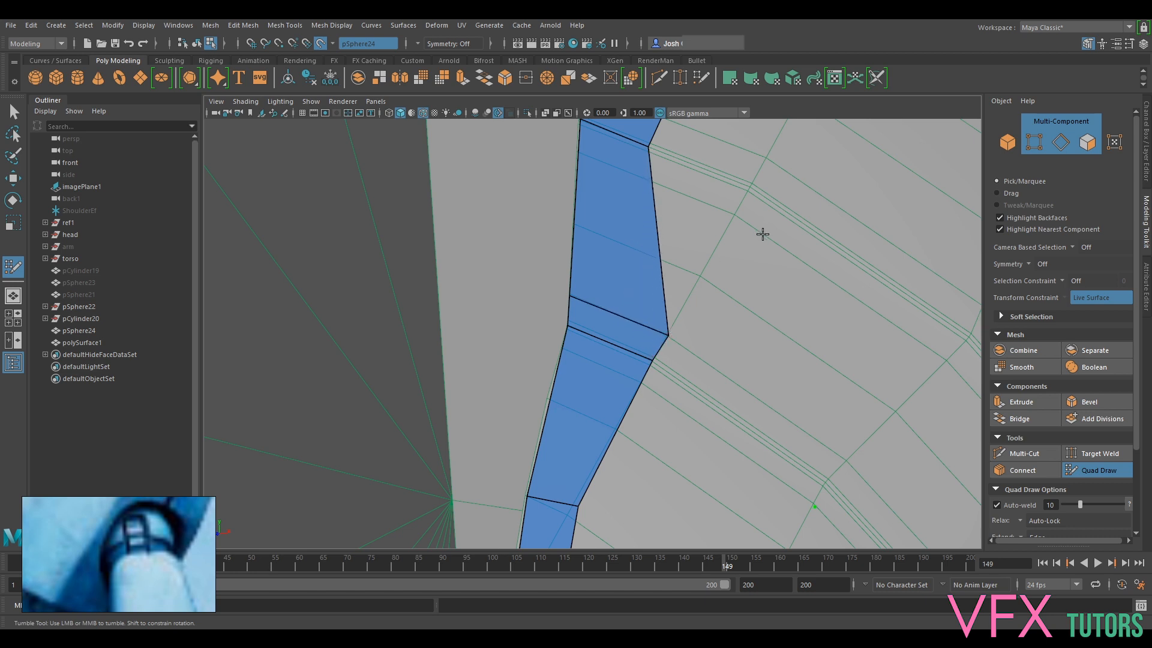
Move the outer vertices at the groove's near border outward to match the widened strip
alt+middle_drag(763, 234, 719, 328)
drag(609, 239, 698, 278)
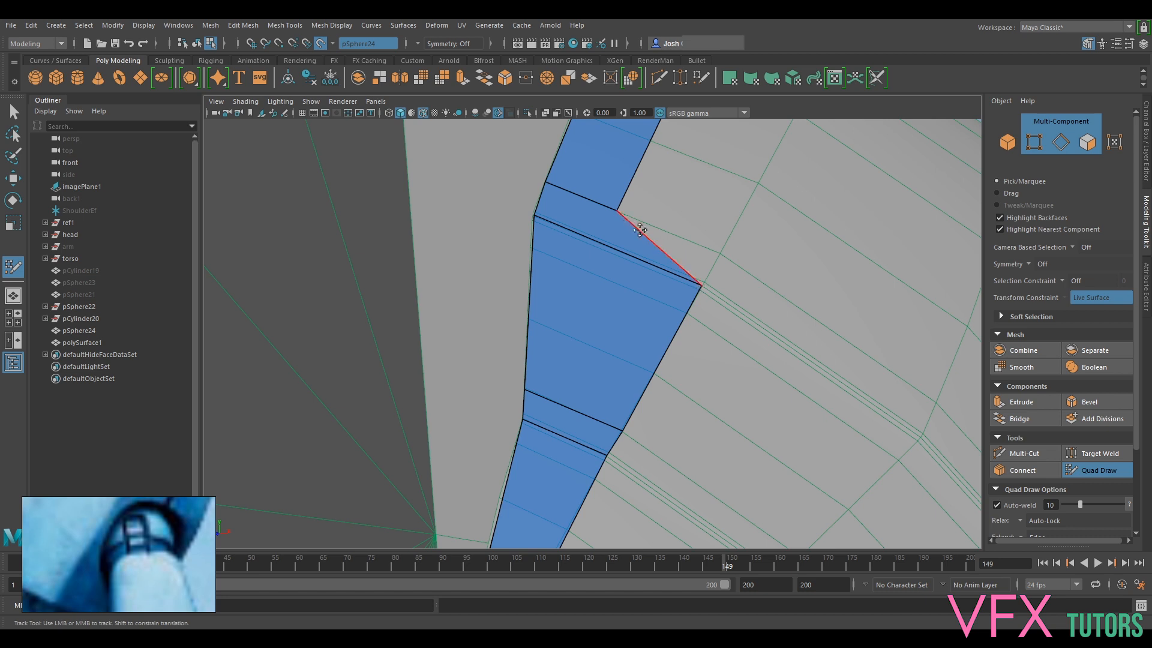
drag(619, 210, 722, 256)
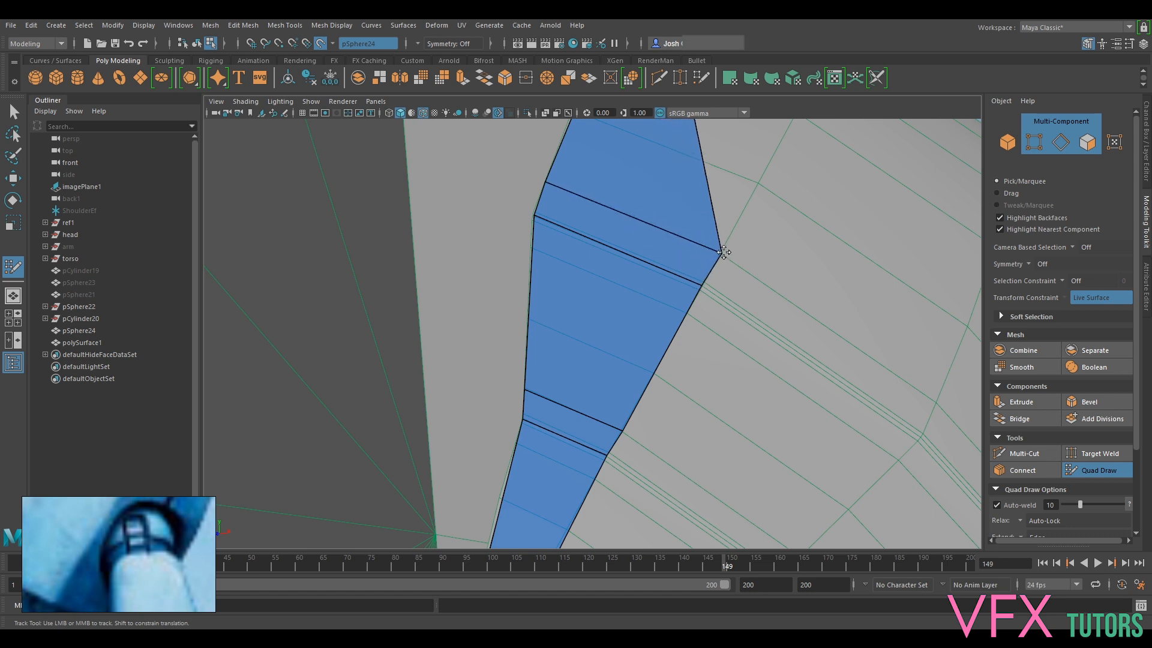
scroll(694, 313, down, 3)
scroll(628, 352, up, 3)
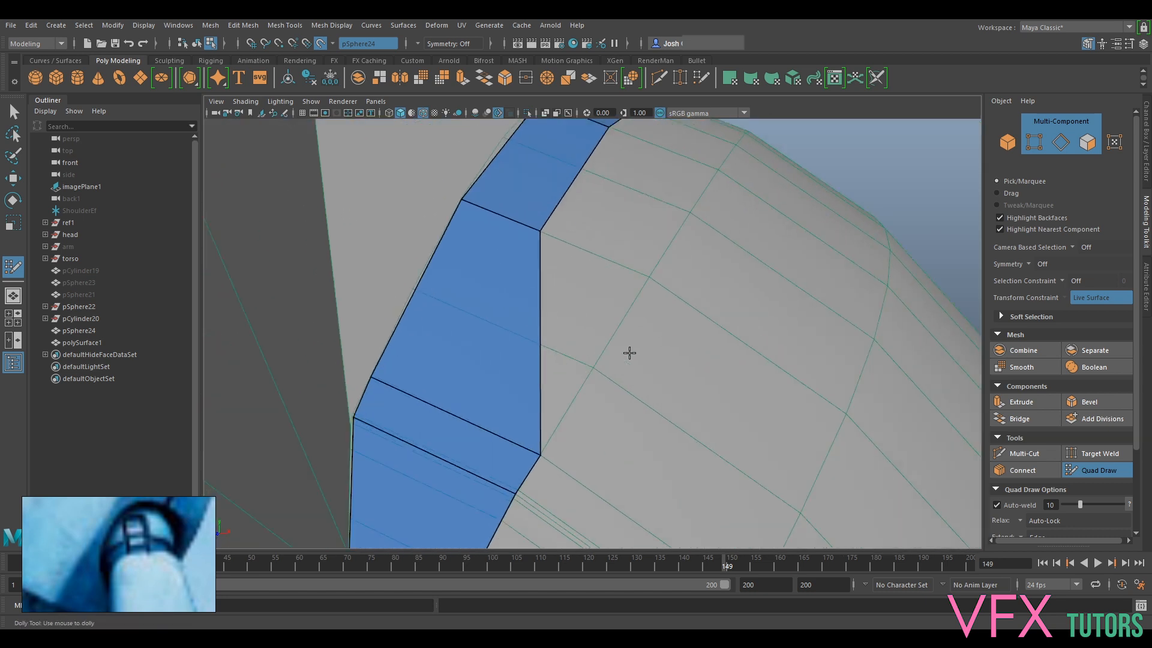
Pull the outer vertices of the long-side quads outward, up to the slot's corner face, so the strip widens evenly along the sphere's grid
mouse_move(534, 216)
mouse_down()
mouse_move(586, 219)
mouse_move(656, 260)
mouse_move(711, 252)
mouse_up()
scroll(665, 261, down, 4)
alt+middle_drag(711, 252, 546, 285)
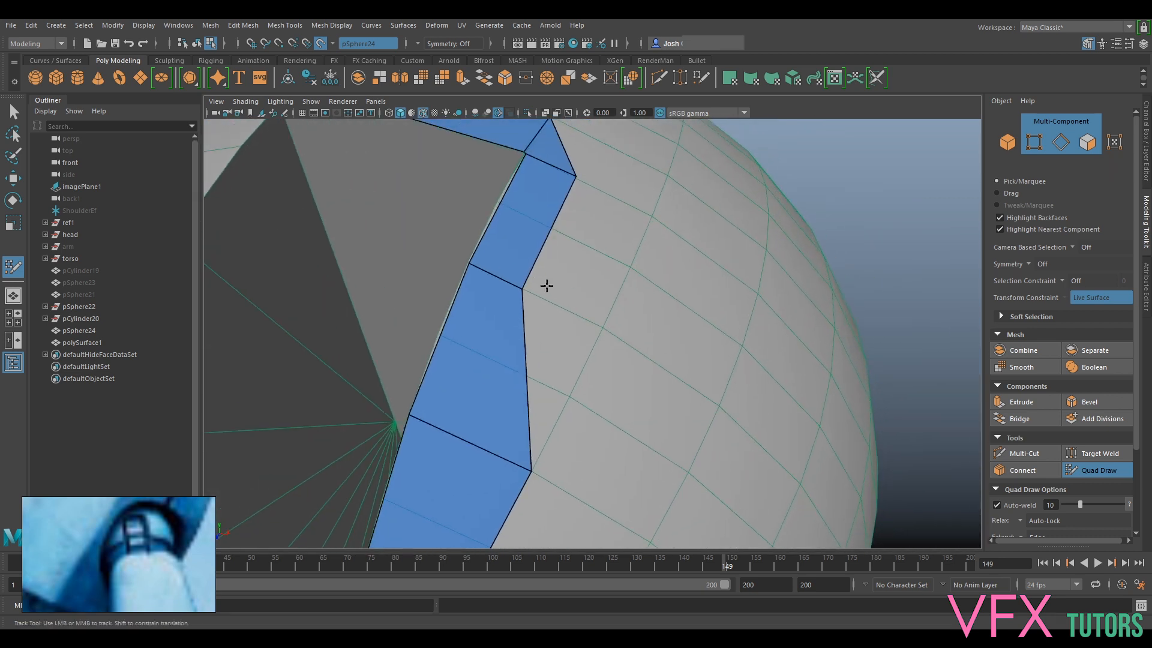
drag(525, 288, 599, 318)
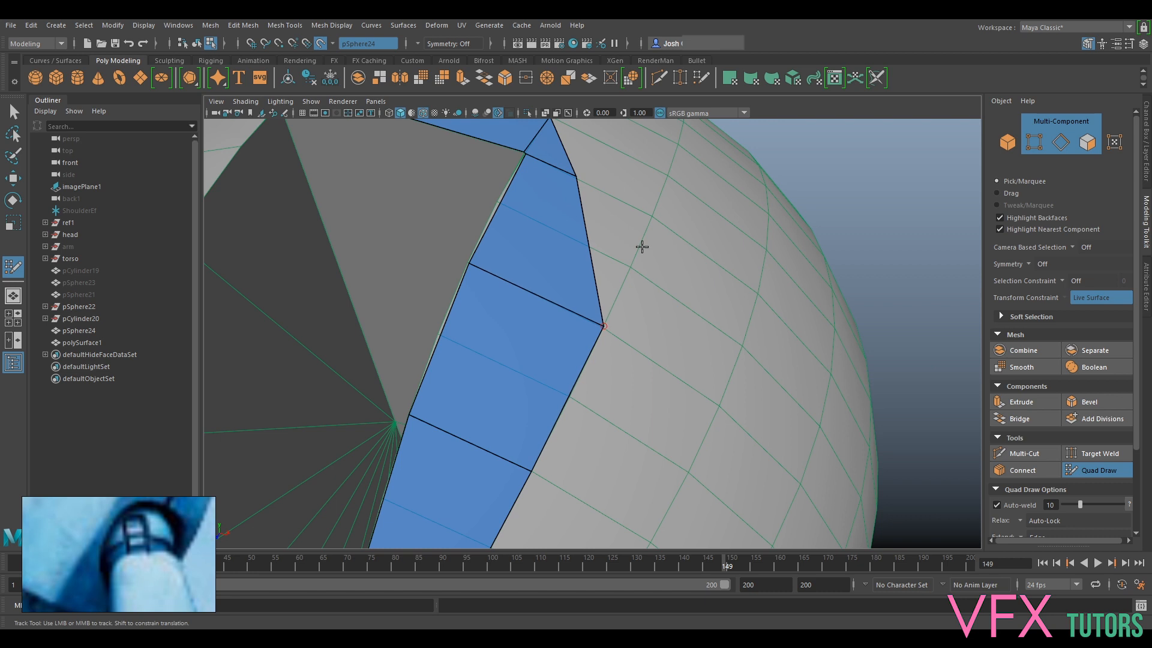
alt+drag(642, 246, 624, 221)
alt+middle_drag(625, 221, 547, 286)
drag(511, 275, 585, 316)
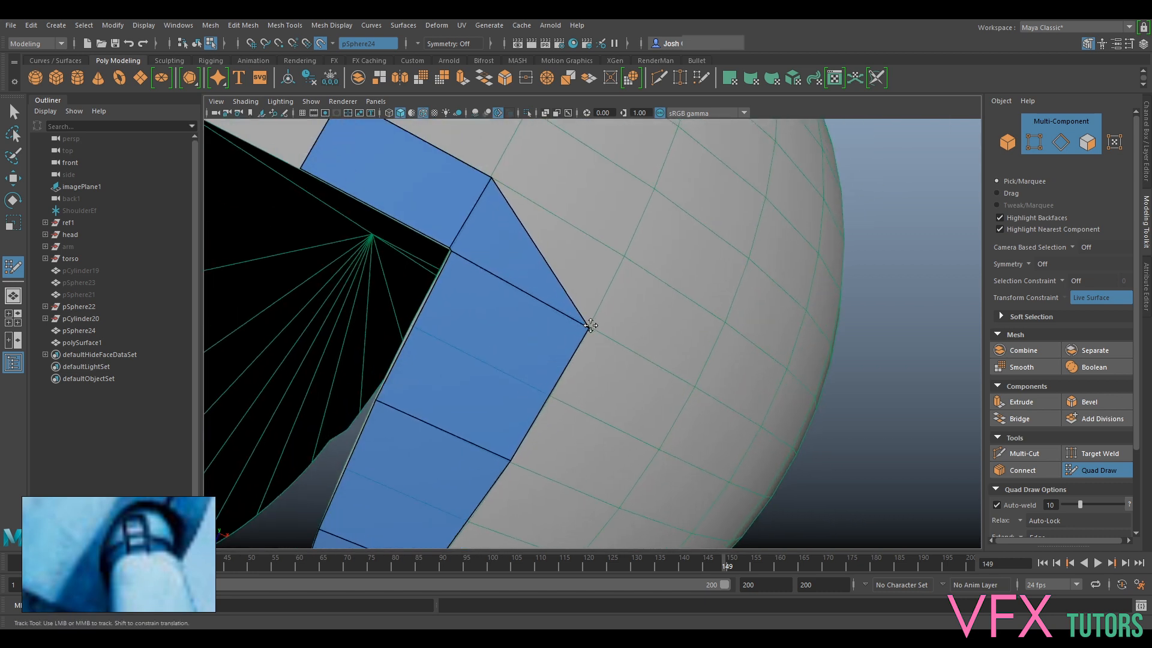
scroll(586, 312, down, 5)
alt+drag(582, 336, 594, 288)
alt+middle_drag(604, 360, 668, 267)
scroll(668, 265, up, 2)
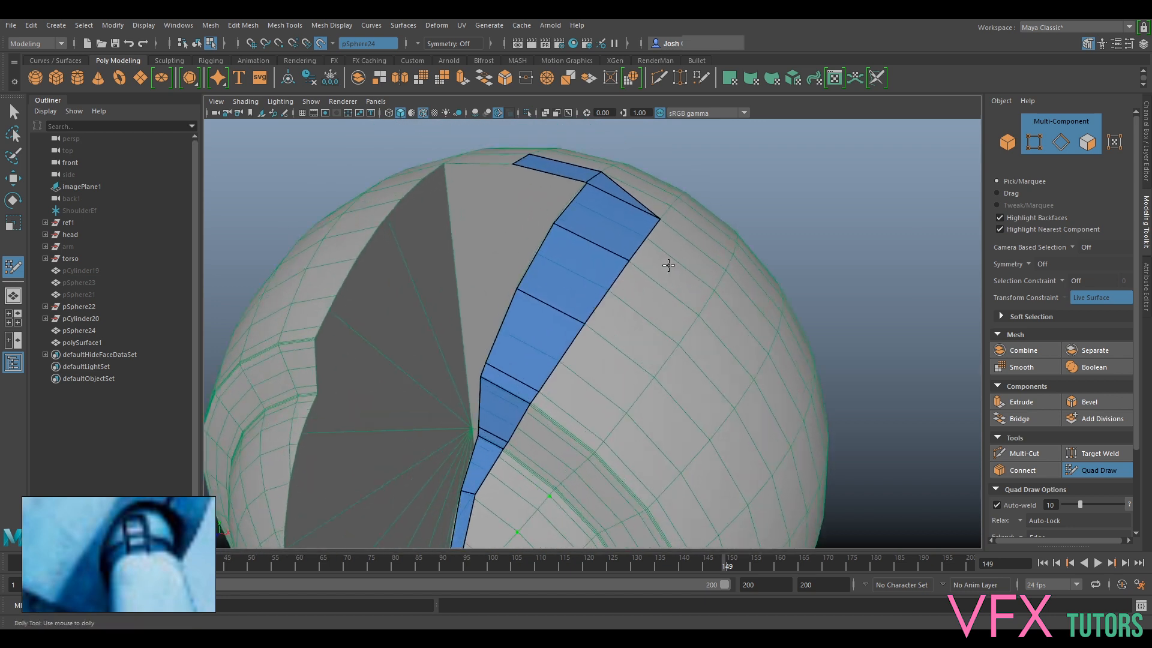
alt+drag(598, 405, 663, 222)
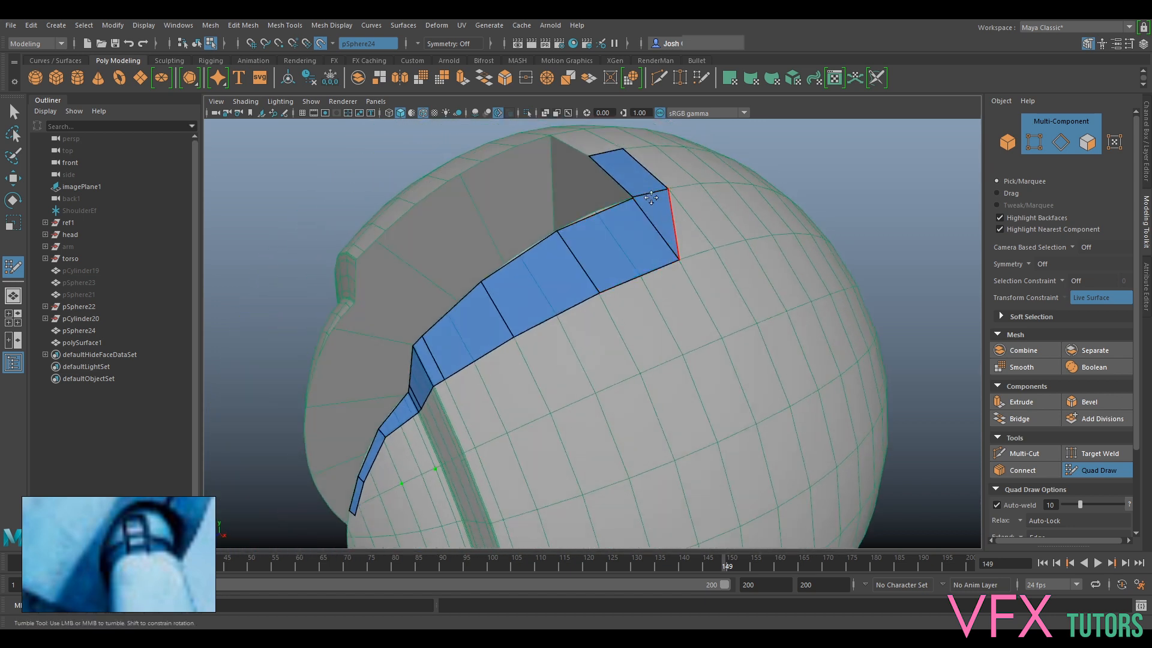
Fill a quad on the inner cap beside the strip and align its outer corner with the groove's inner border
alt+middle_drag(598, 401, 720, 304)
alt+drag(569, 378, 645, 345)
alt+middle_drag(645, 336, 594, 337)
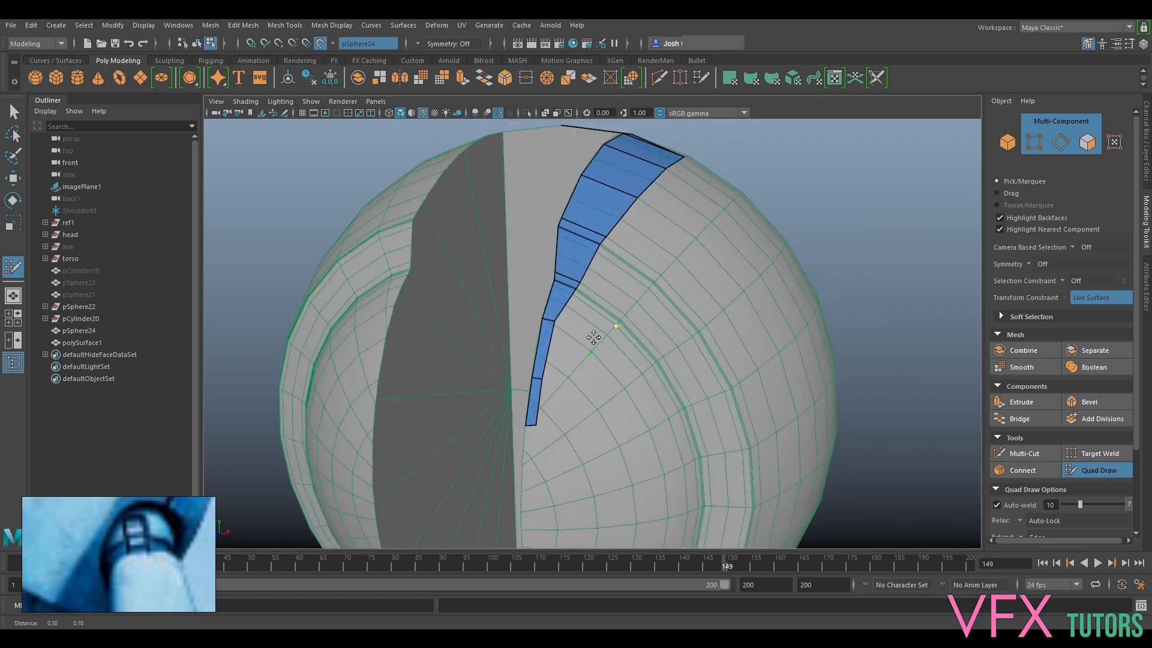
scroll(580, 341, up, 4)
alt+right_drag(557, 328, 435, 229)
alt+drag(540, 314, 558, 330)
alt+right_drag(557, 330, 609, 345)
alt+drag(600, 345, 612, 355)
shift+click(569, 313)
mouse_move(568, 313)
alt+right_down()
mouse_move(624, 318)
mouse_move(654, 284)
alt+right_up()
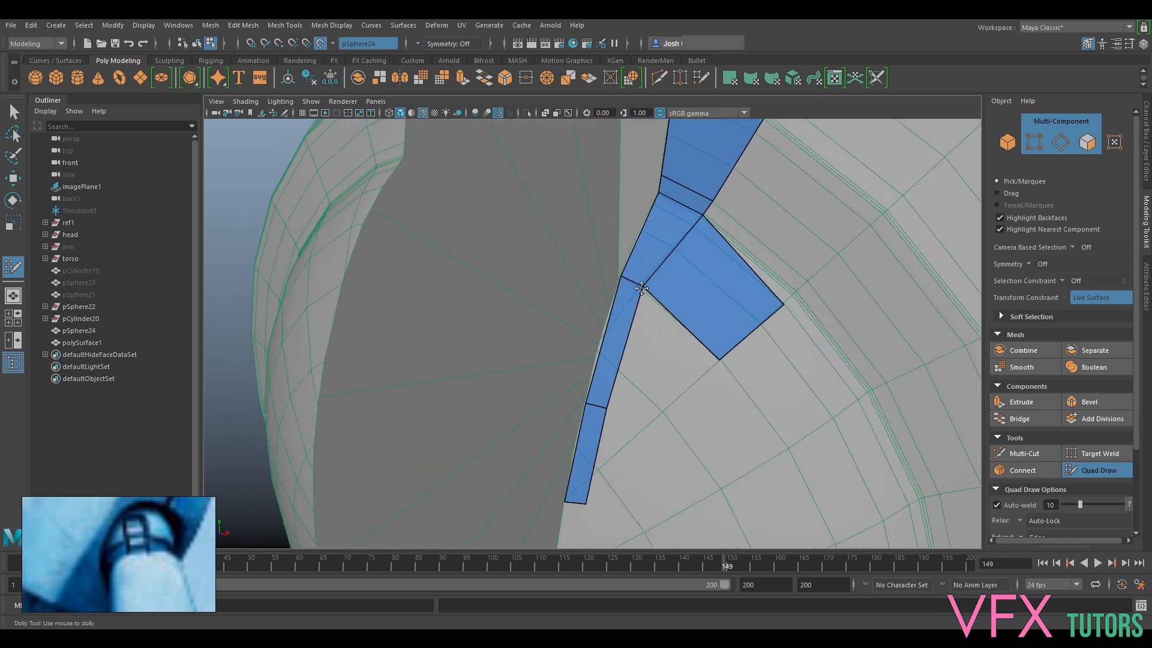
alt+right_drag(791, 303, 678, 351)
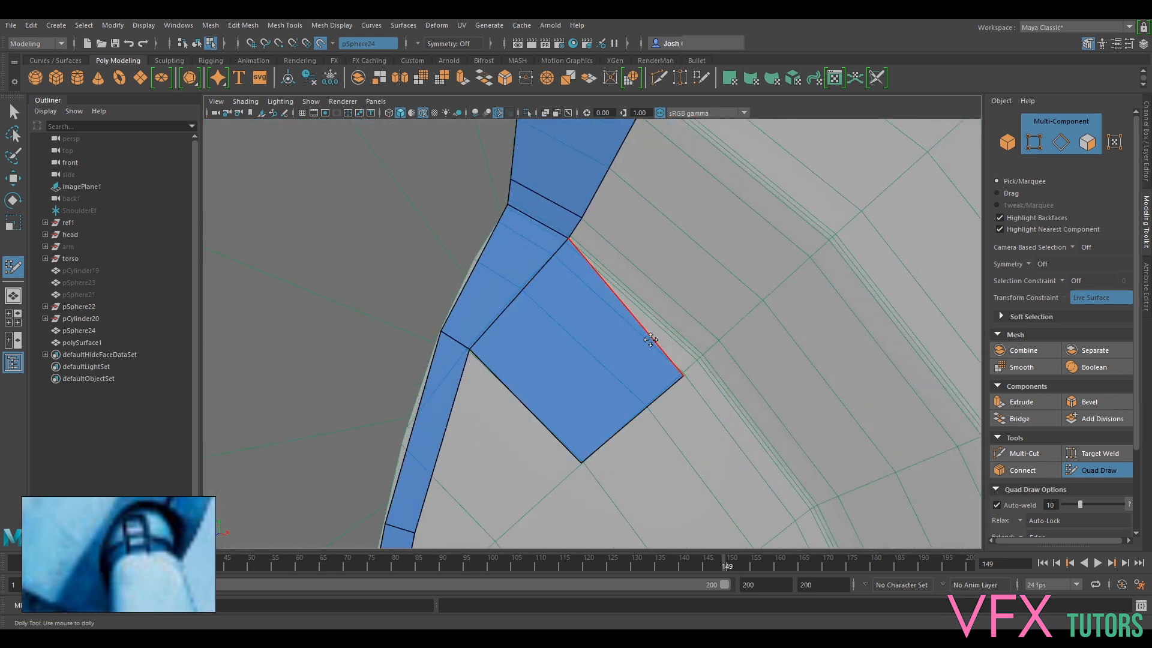
drag(693, 360, 701, 355)
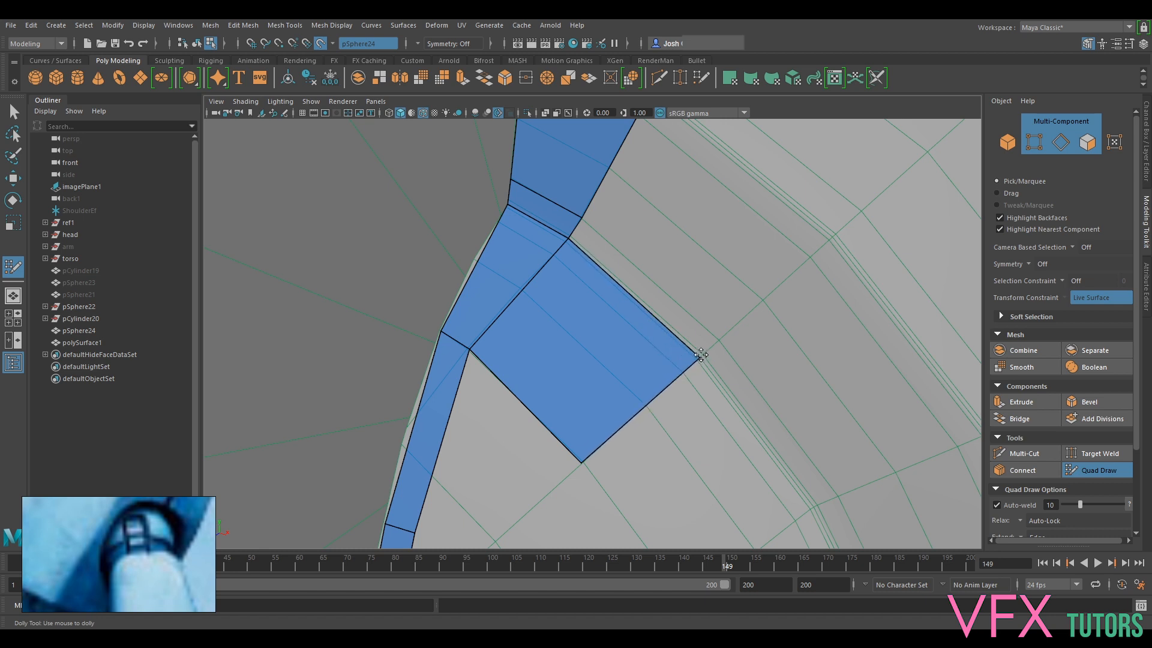
Insert an edge loop close to the groove's inner border and add a narrow quad onto the groove's inner wall
ctrl+click(554, 257)
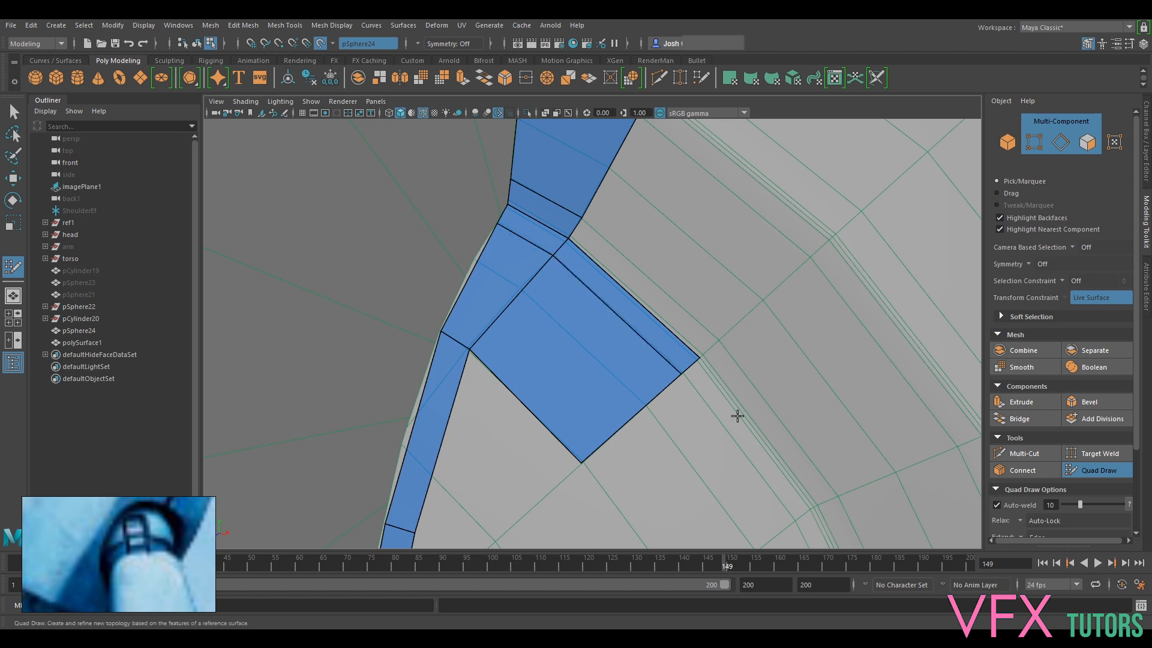
scroll(711, 370, up, 5)
scroll(696, 378, down, 6)
scroll(640, 409, up, 3)
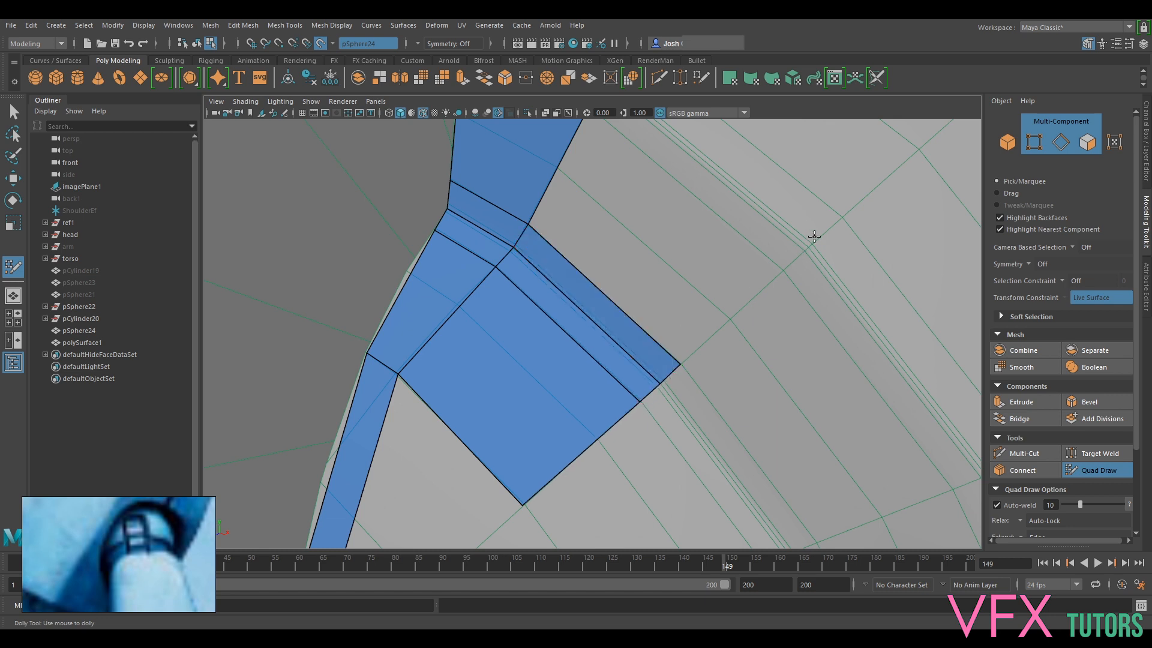
Fill the quad across the groove floor and insert an edge loop close to the groove's outer border
alt+middle_drag(813, 236, 784, 318)
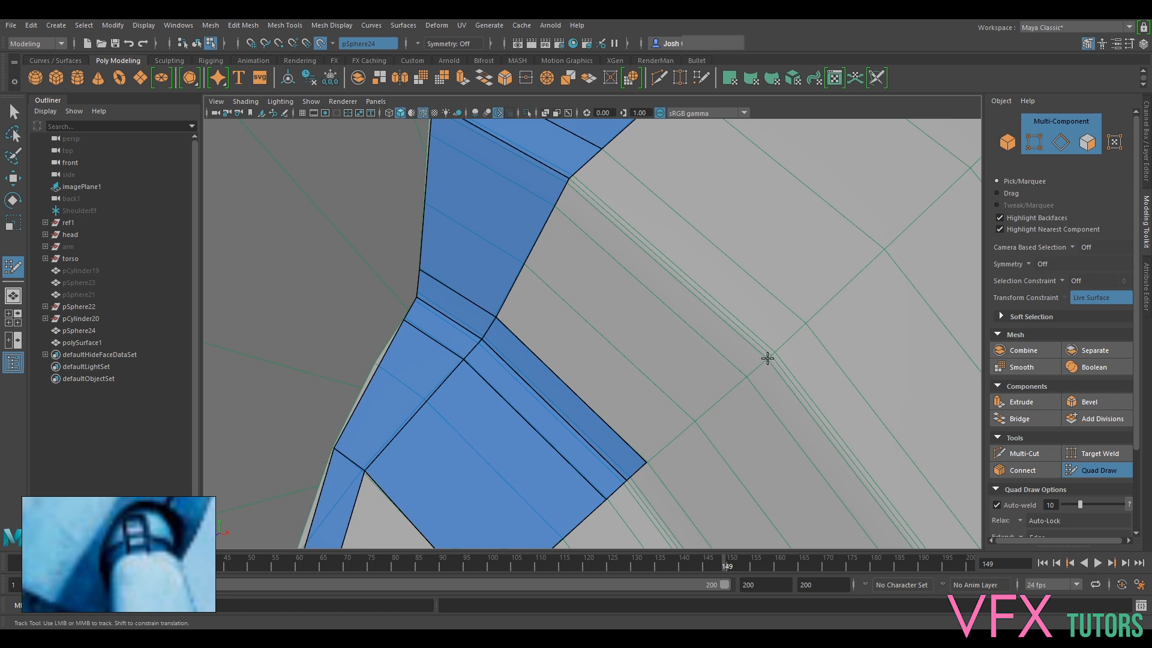
shift+click(689, 360)
alt+middle_drag(596, 267, 586, 288)
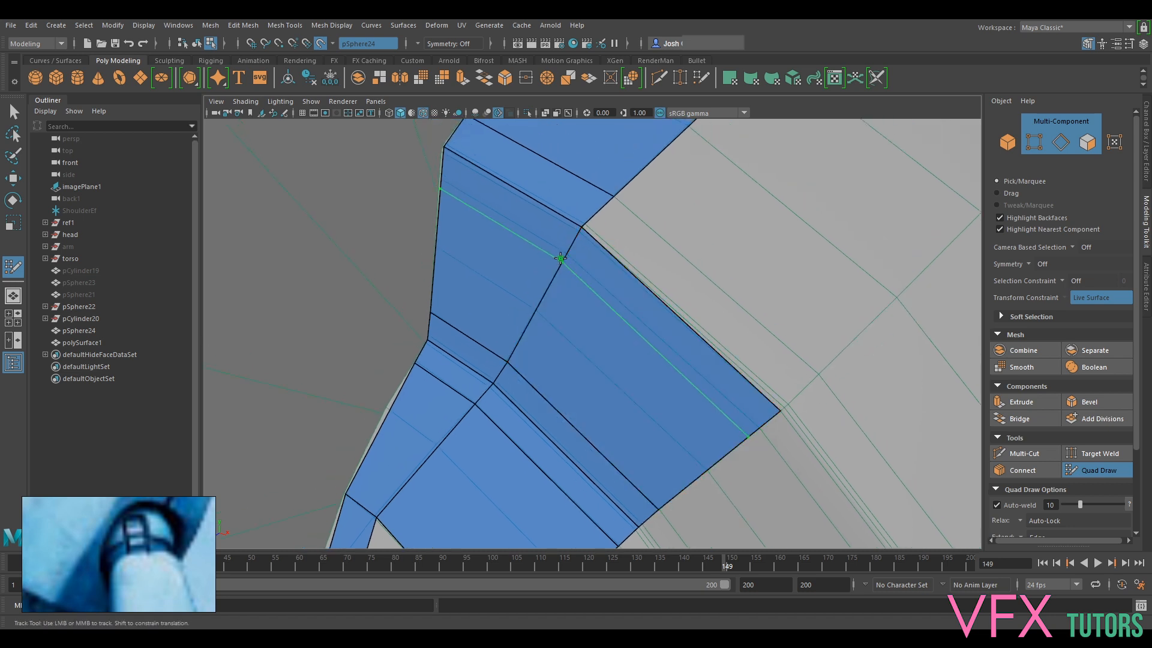
alt+middle_drag(800, 393, 726, 386)
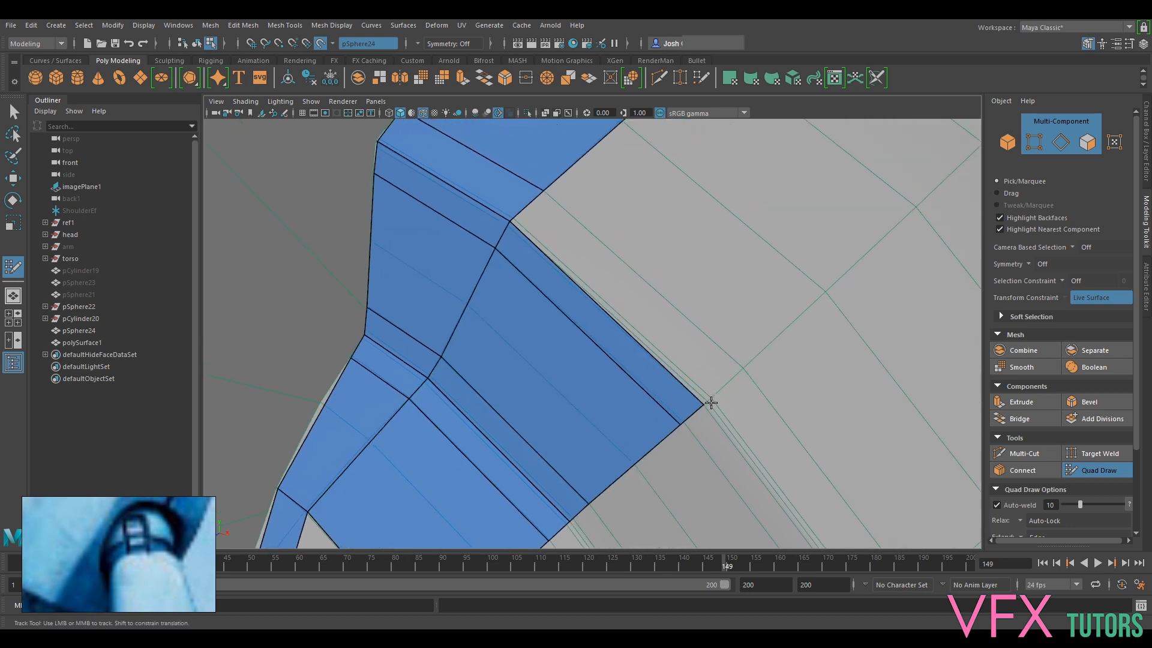
Add a quad just outside the groove and adjust its corner vertex onto the groove's outer border
shift+click(739, 369)
alt+right_drag(746, 415, 814, 430)
drag(735, 411, 732, 408)
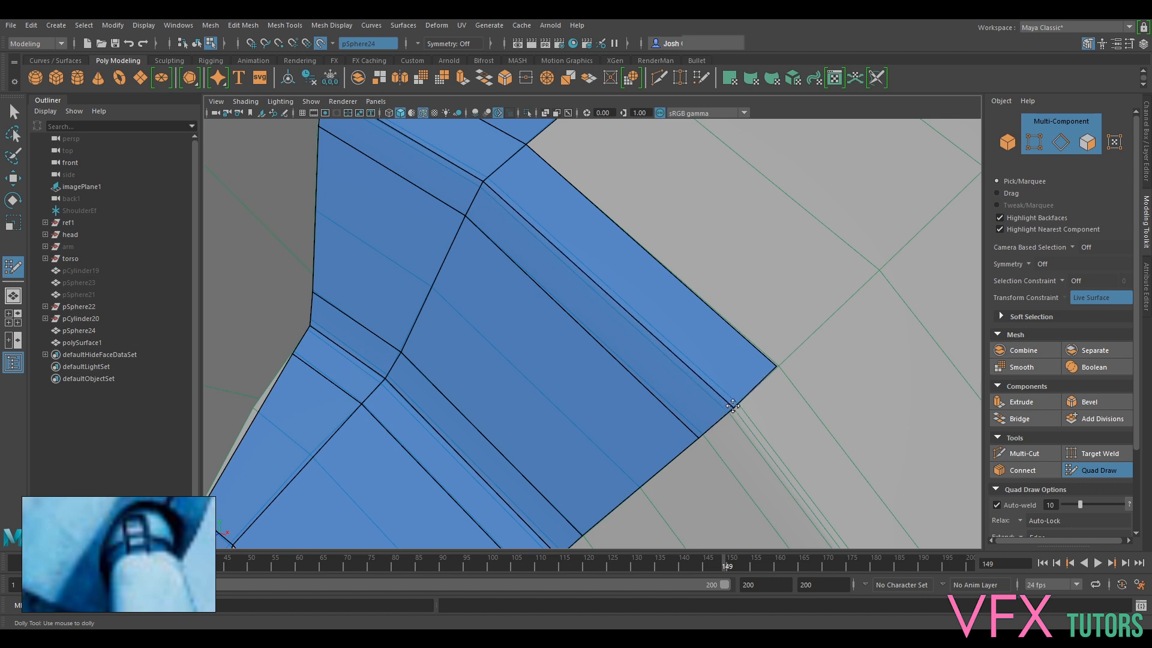
Fill two quads outside the groove to start a second row along the strip on the slot's long side
scroll(731, 406, up, 5)
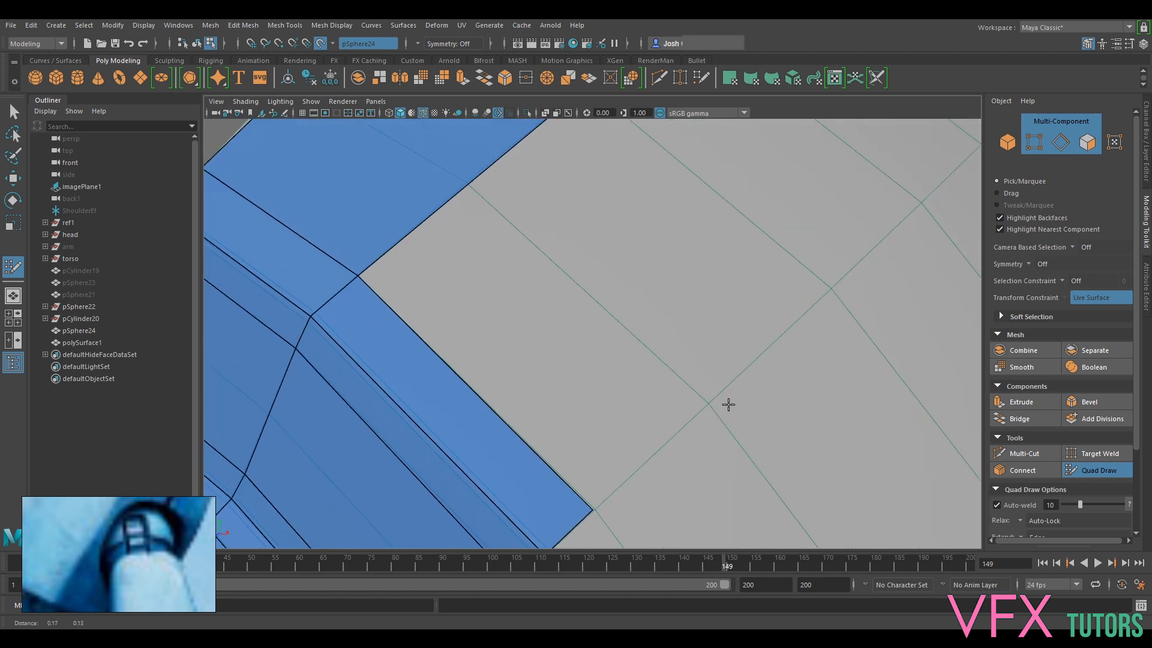
scroll(723, 405, down, 5)
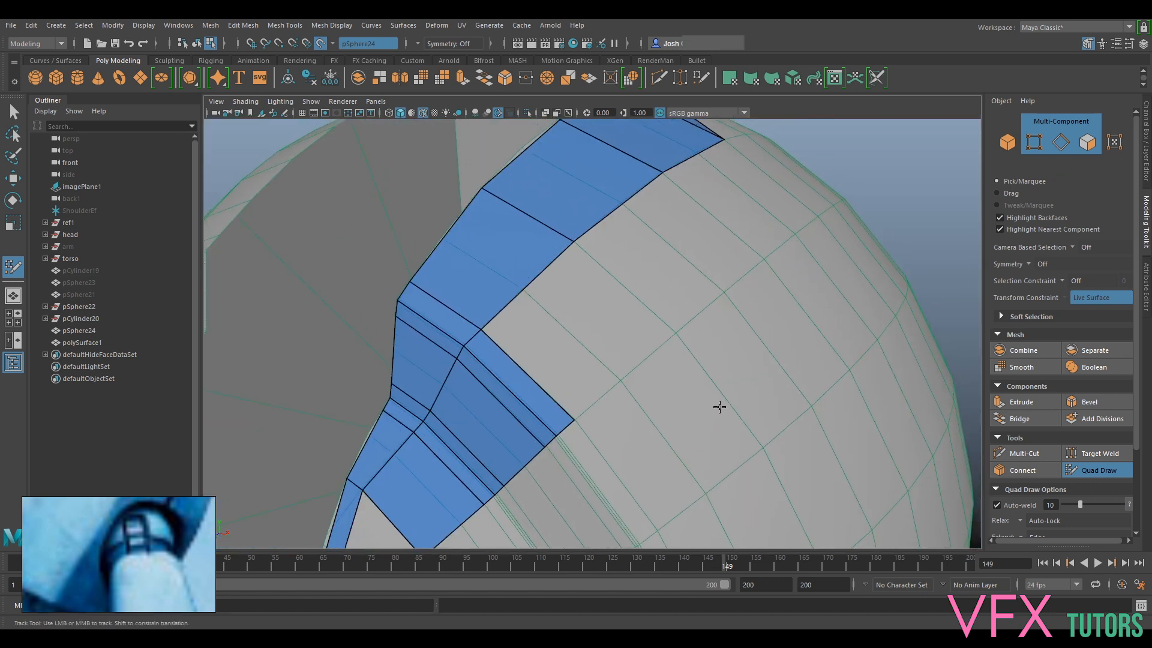
shift+click(602, 330)
alt+drag(694, 316, 683, 357)
alt+drag(617, 337, 722, 360)
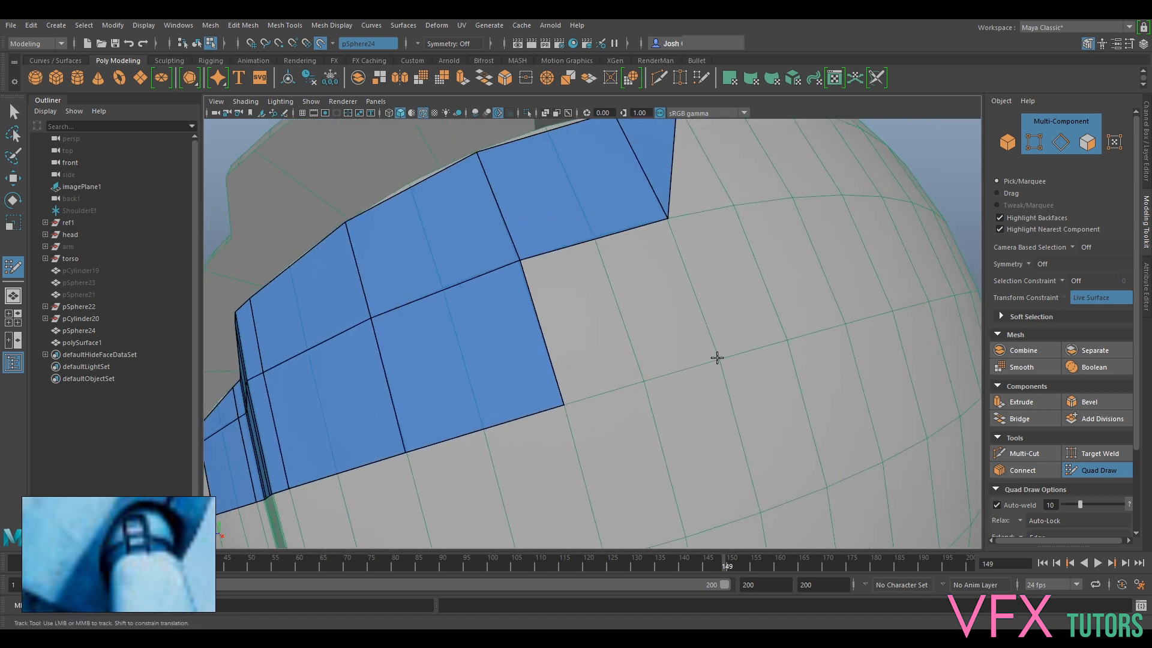
Examine the new quads around the groove, the slot and the slot's corner from several sides
scroll(654, 336, down, 5)
mouse_move(640, 352)
alt+mouse_down()
mouse_move(712, 337)
mouse_move(635, 405)
alt+mouse_up()
alt+middle_drag(635, 404, 674, 324)
scroll(673, 324, up, 5)
scroll(673, 324, down, 6)
alt+middle_drag(645, 393, 689, 301)
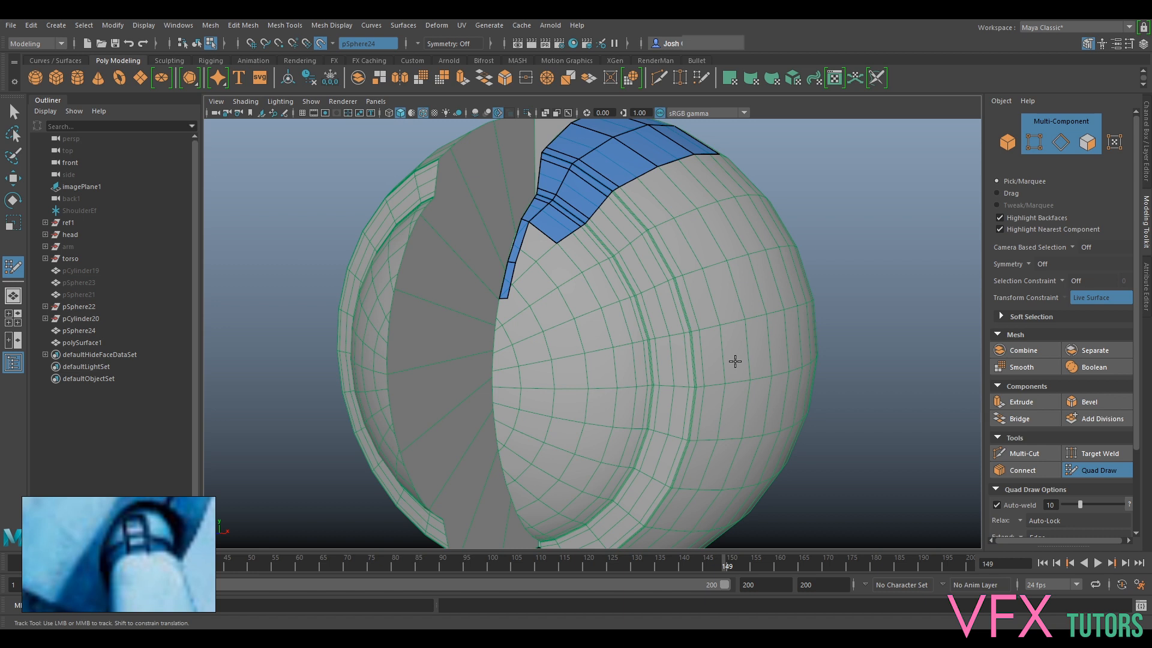
alt+drag(674, 354, 655, 370)
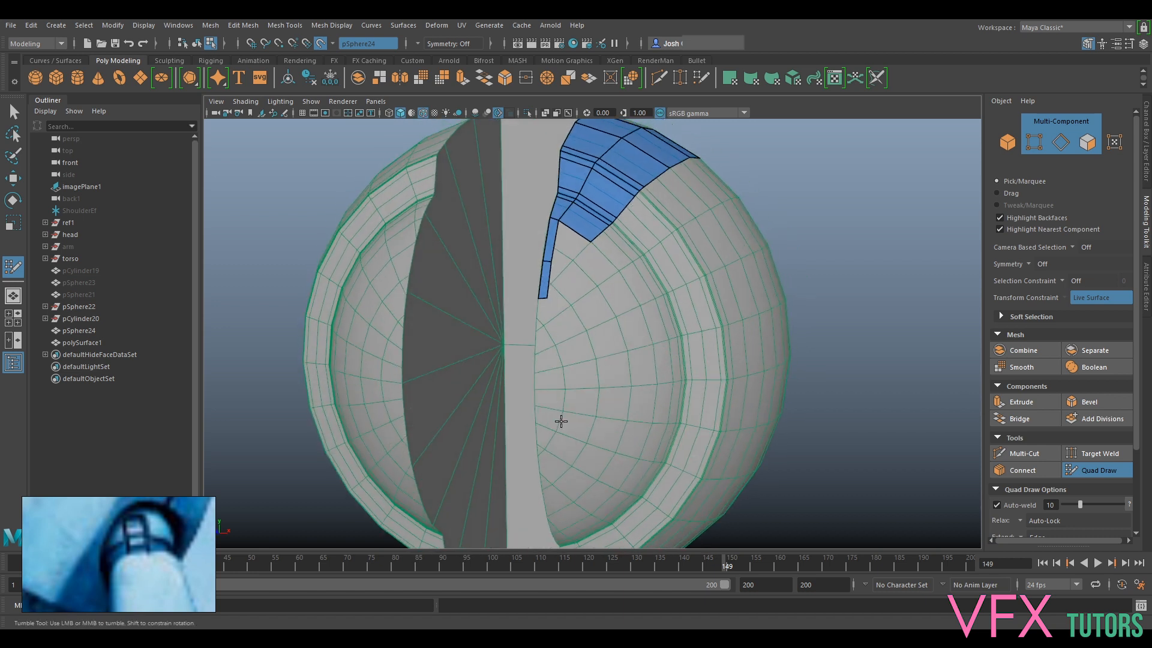
alt+drag(822, 286, 762, 304)
alt+middle_drag(761, 304, 723, 417)
scroll(722, 416, up, 4)
alt+drag(836, 352, 739, 389)
alt+middle_drag(740, 389, 699, 433)
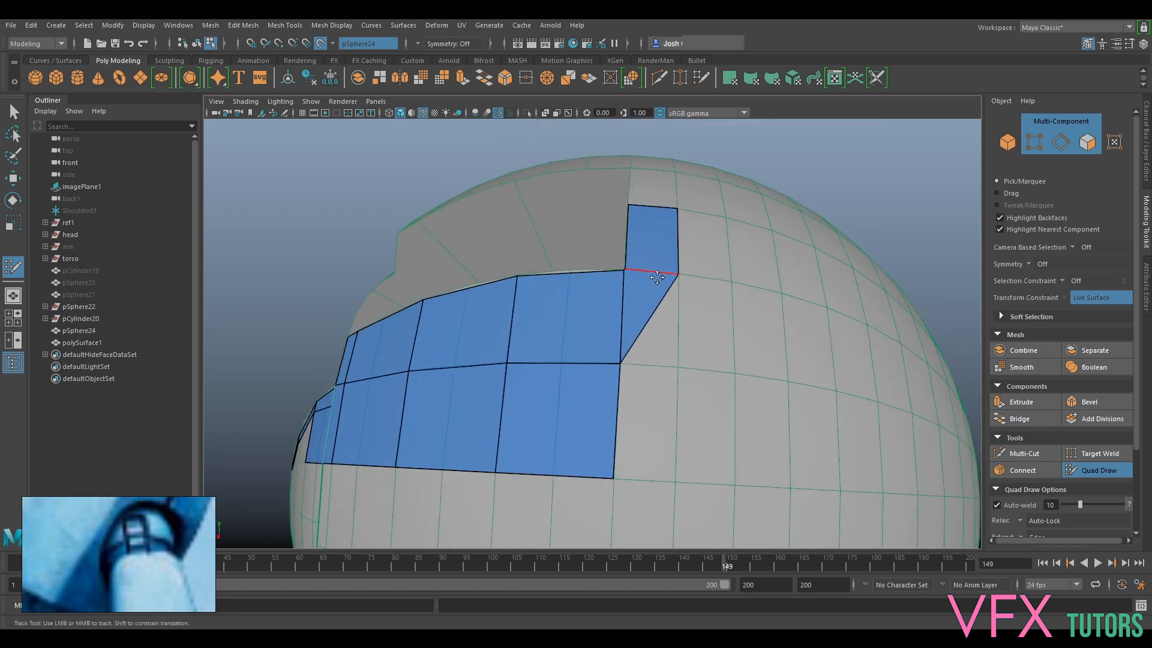
Fill two more quads on the inner cap, following the curve of the groove's inner border
alt+middle_drag(626, 434, 785, 282)
alt+drag(561, 429, 700, 396)
alt+middle_drag(699, 396, 736, 339)
scroll(706, 404, up, 3)
alt+middle_drag(746, 286, 706, 342)
scroll(692, 301, up, 3)
alt+drag(620, 371, 564, 373)
alt+middle_drag(564, 373, 632, 326)
scroll(623, 329, up, 3)
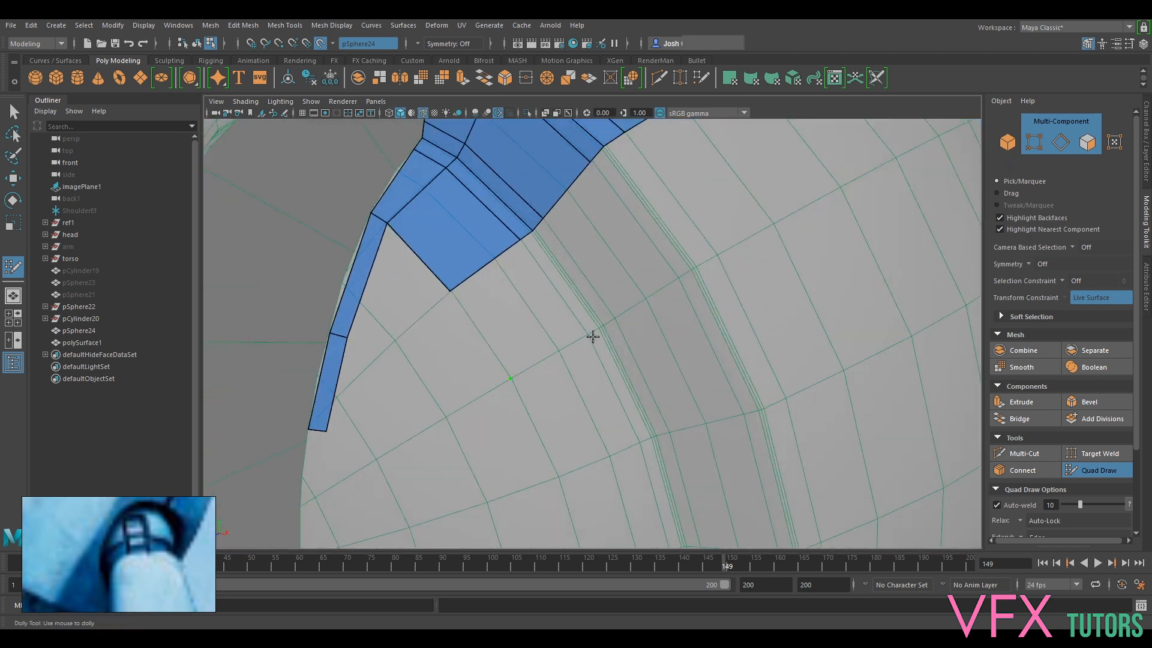
shift+click(527, 321)
scroll(592, 419, down, 3)
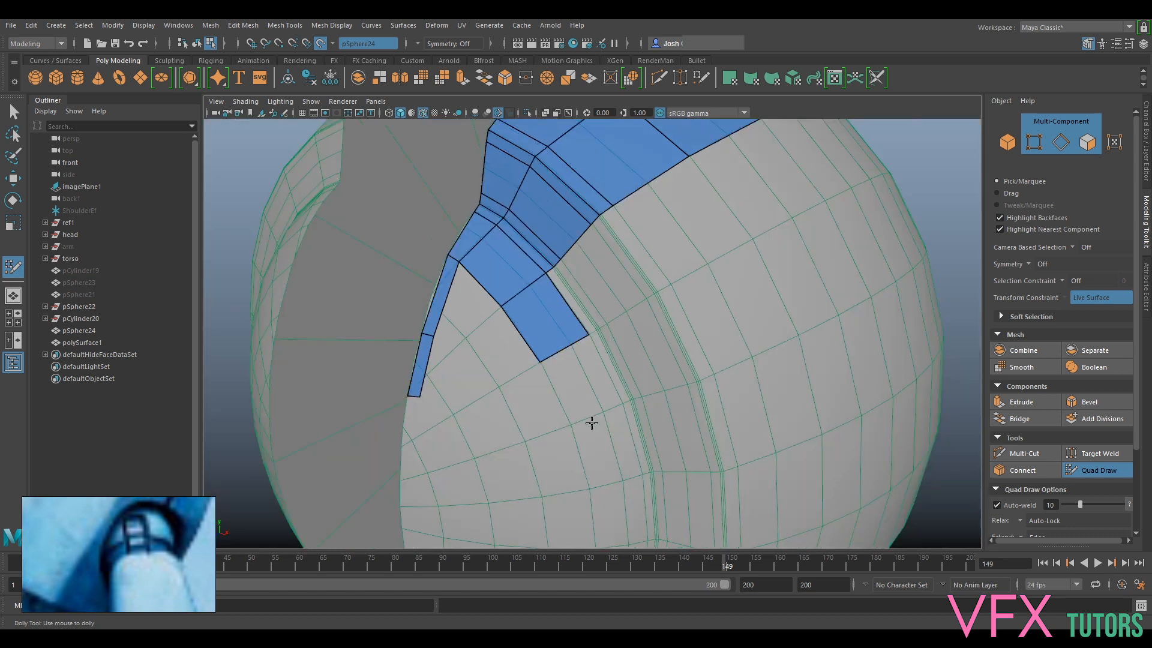
alt+middle_drag(591, 419, 584, 342)
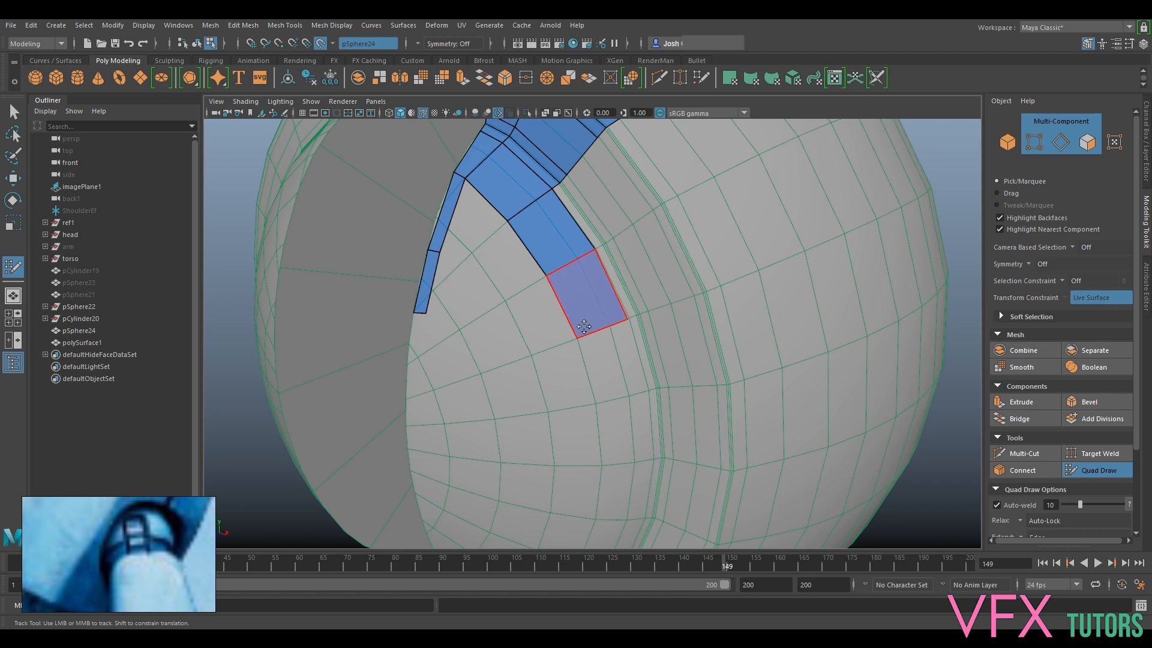
shift+click(606, 312)
Extend the curved row along the inner cap's rim with another two quads on the sphere's edge lines
scroll(642, 329, up, 3)
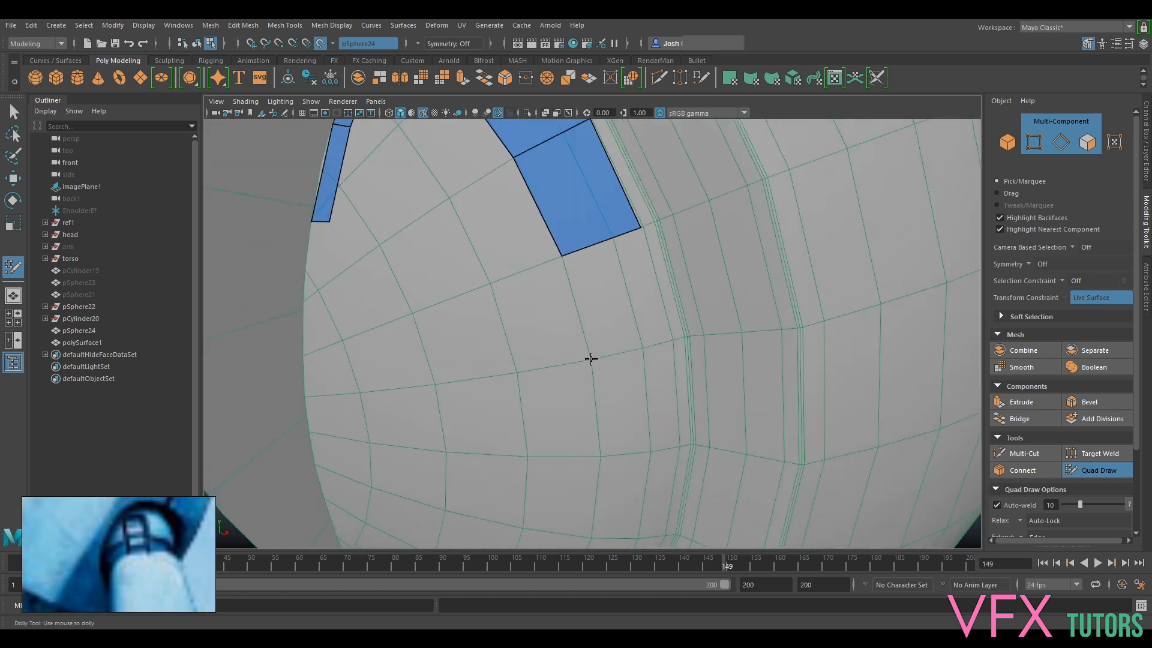
click(673, 340)
shift+click(638, 314)
scroll(594, 406, down, 4)
alt+drag(594, 406, 586, 354)
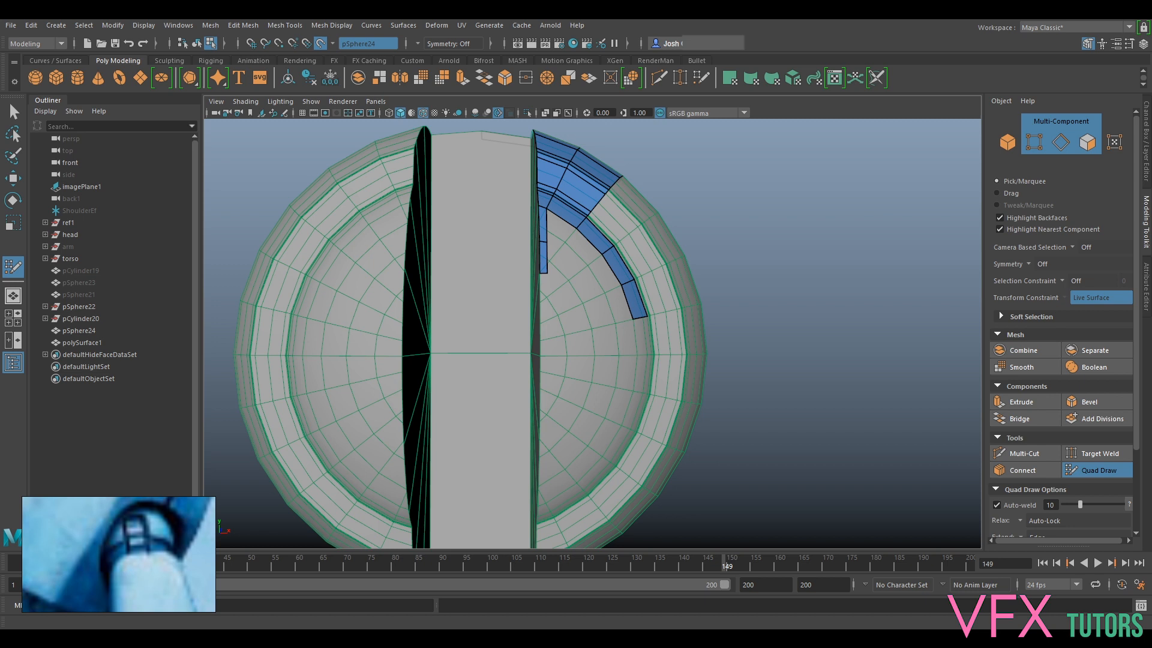
scroll(851, 411, up, 6)
alt+middle_drag(786, 355, 574, 390)
alt+drag(574, 391, 445, 399)
scroll(553, 386, up, 3)
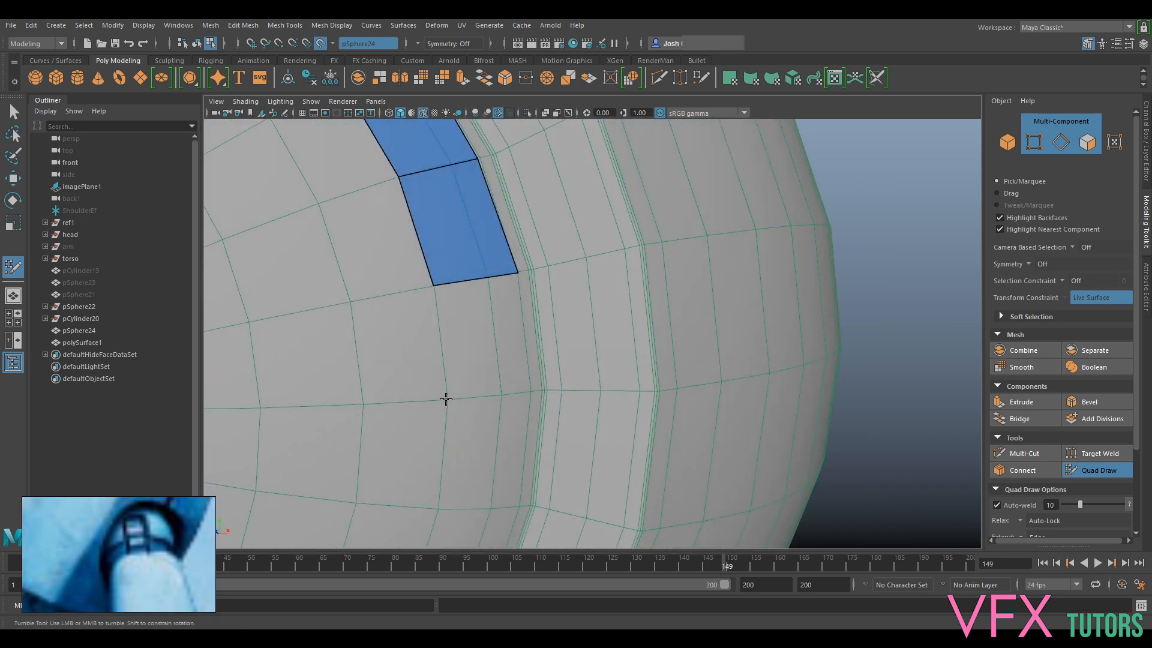
scroll(520, 416, up, 5)
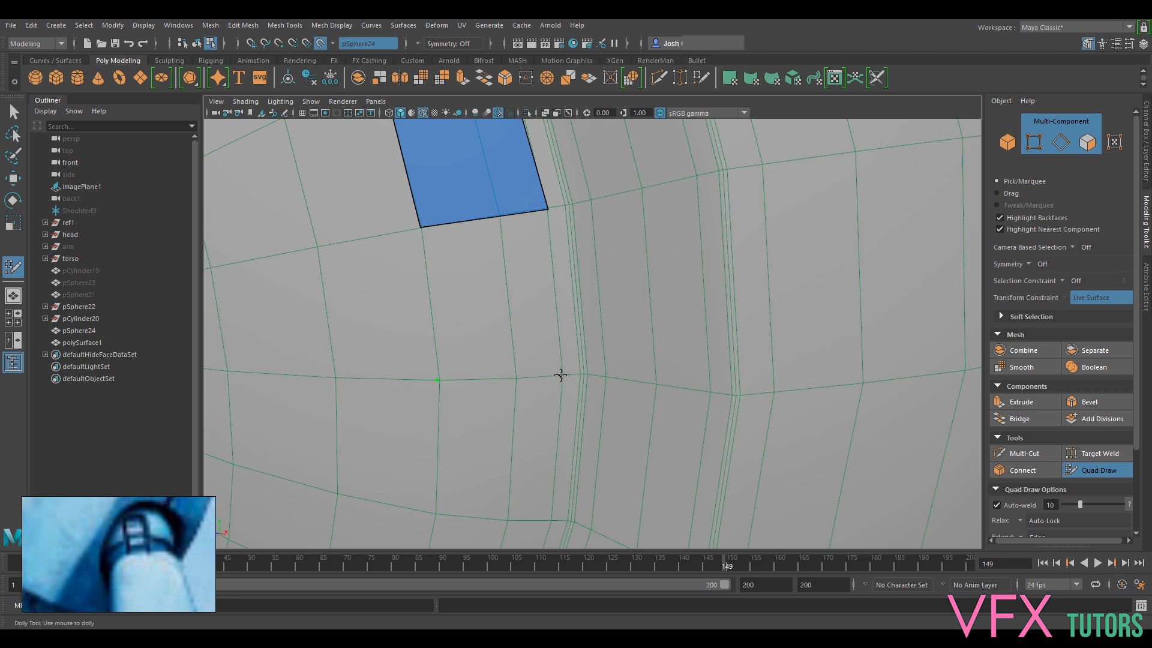
shift+click(473, 316)
scroll(592, 321, down, 5)
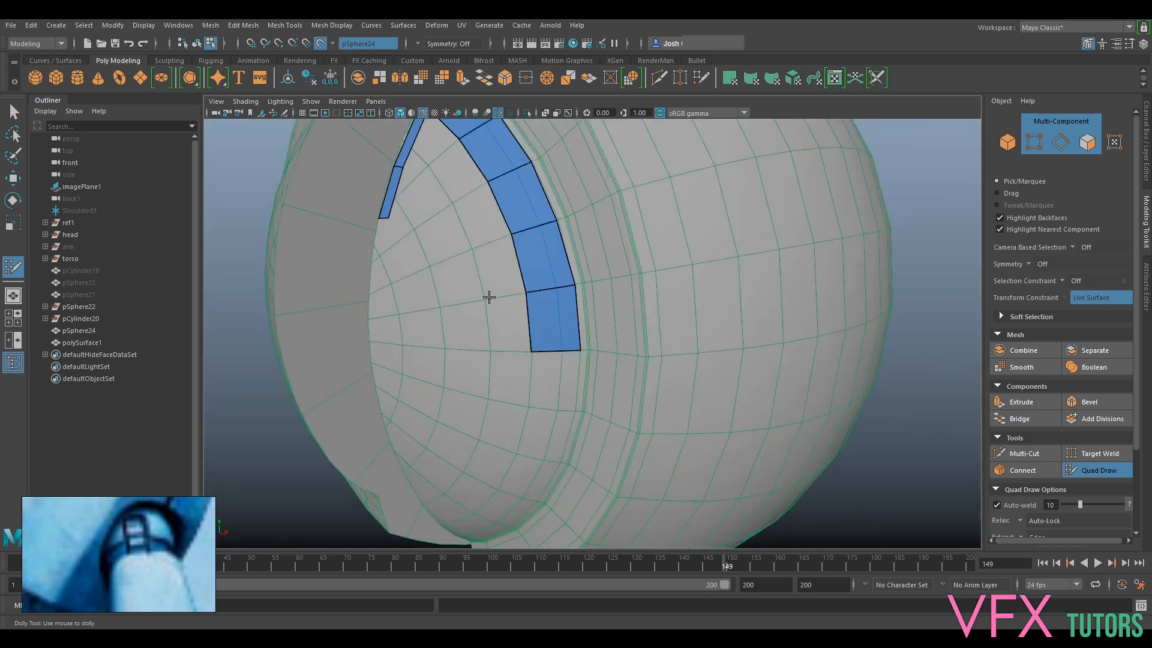
Fill two narrow quads over the groove's inner border, beside the second quad of the curved cap row
alt+middle_drag(547, 276, 604, 404)
alt+drag(604, 404, 650, 280)
alt+middle_drag(651, 280, 607, 316)
scroll(606, 316, up, 4)
scroll(562, 319, up, 5)
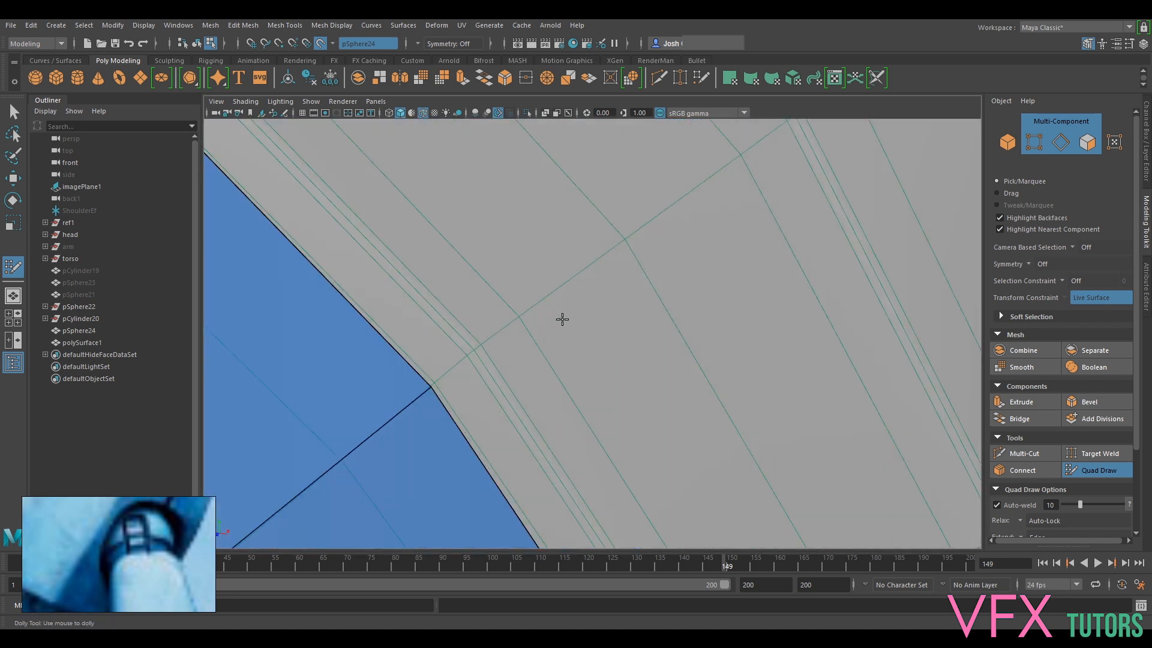
scroll(562, 319, down, 6)
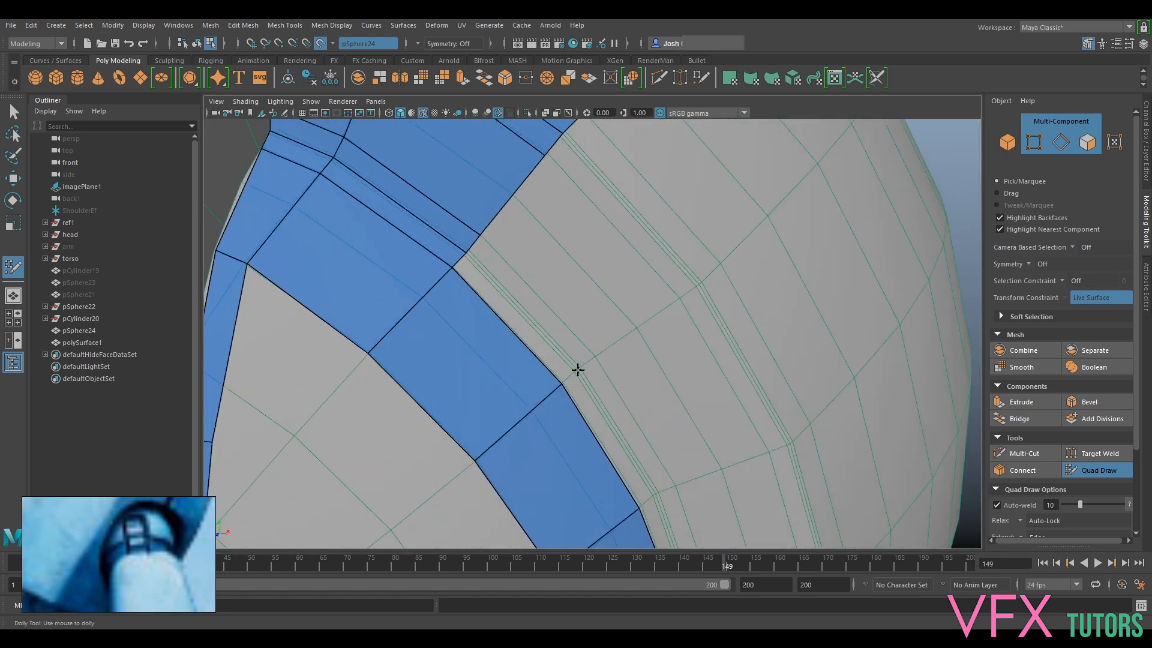
shift+click(546, 350)
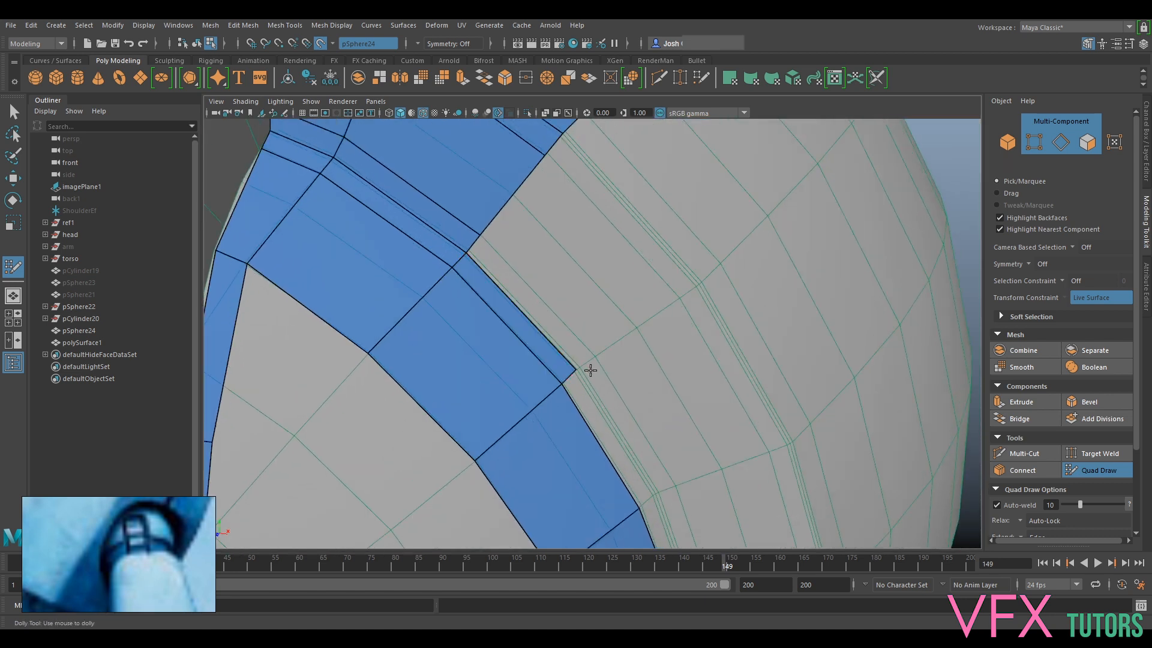
shift+click(571, 343)
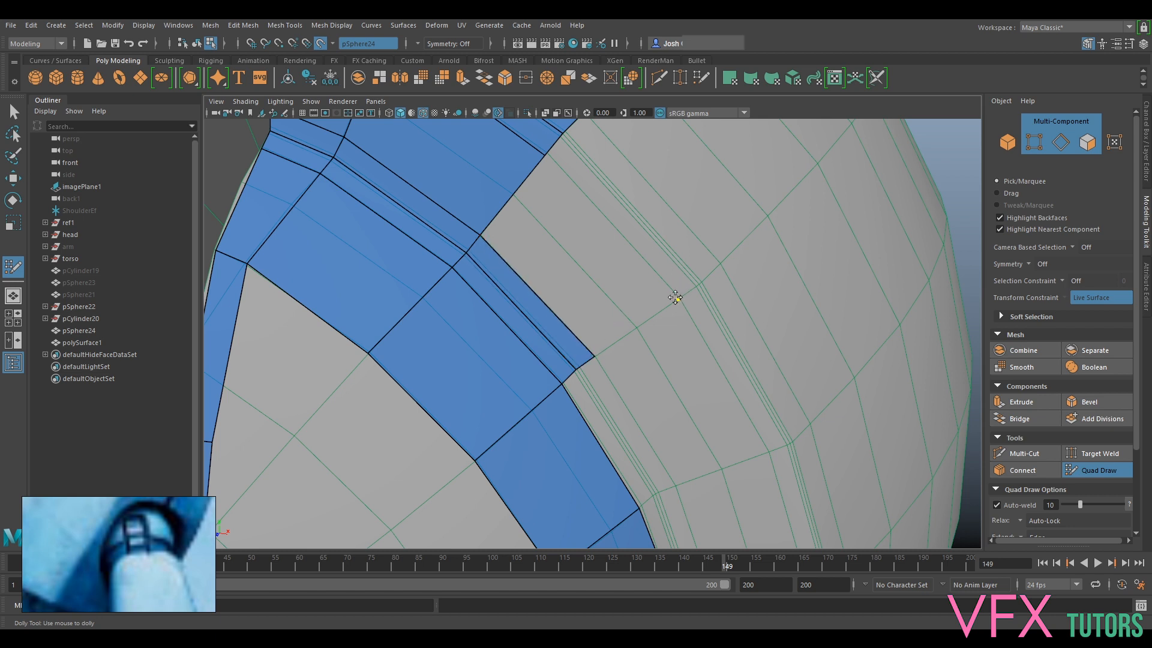
Continue that row across the groove floor, over the outer border and onto the surface outside the groove
scroll(635, 321, up, 3)
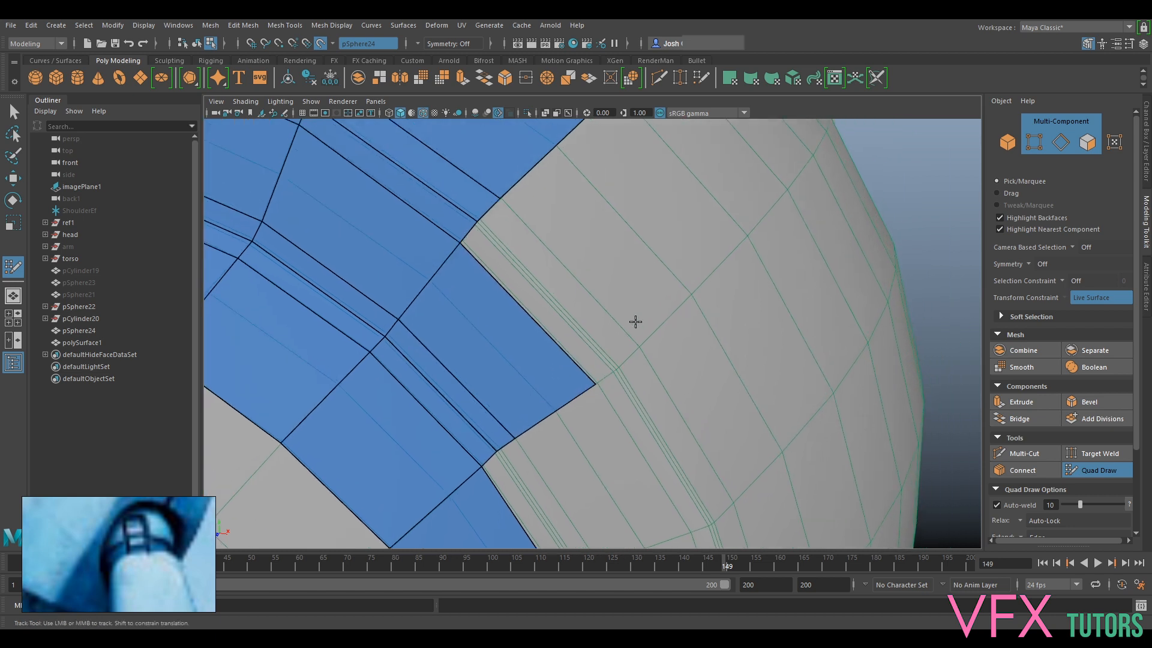
shift+click(612, 373)
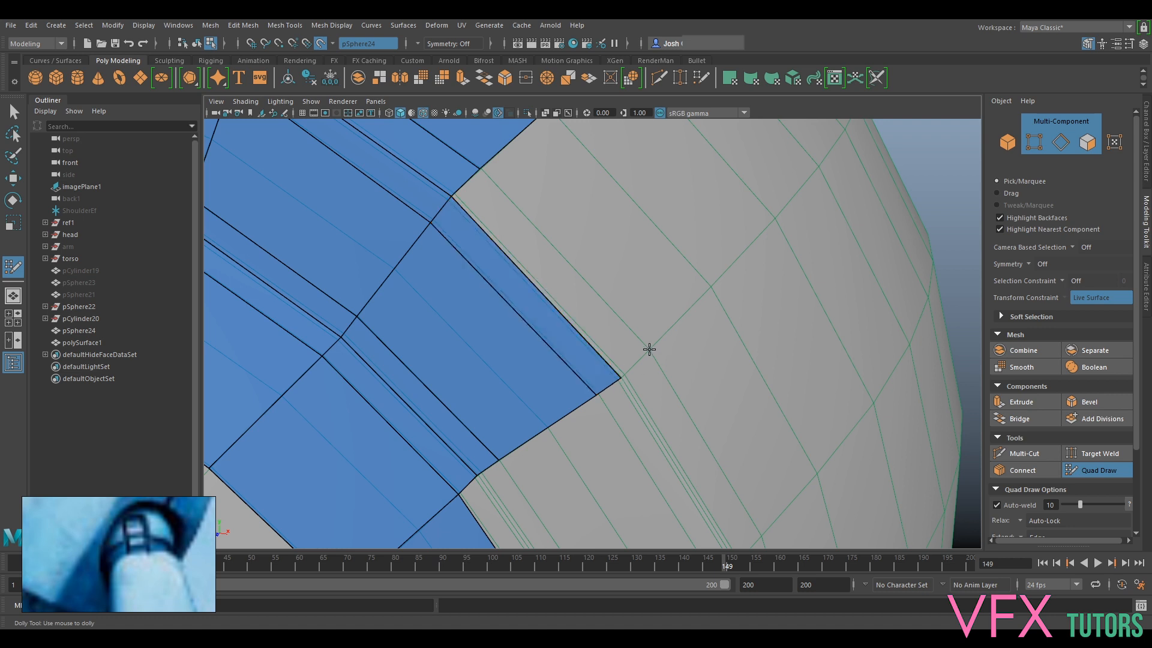
click(649, 350)
shift+click(626, 344)
Fill the next row's two narrow inner-border quads and its groove-floor quad, beside the third quad of the cap row
scroll(627, 364, down, 5)
alt+middle_drag(618, 383, 598, 311)
scroll(601, 361, up, 4)
alt+middle_drag(602, 362, 624, 295)
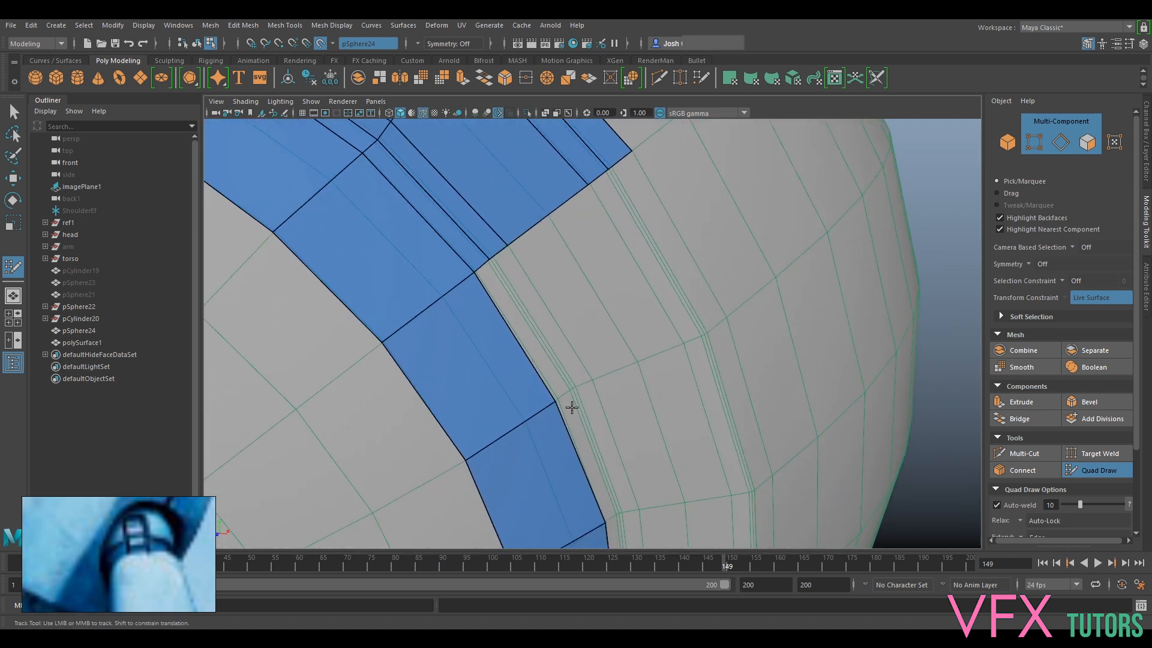
scroll(571, 407, up, 2)
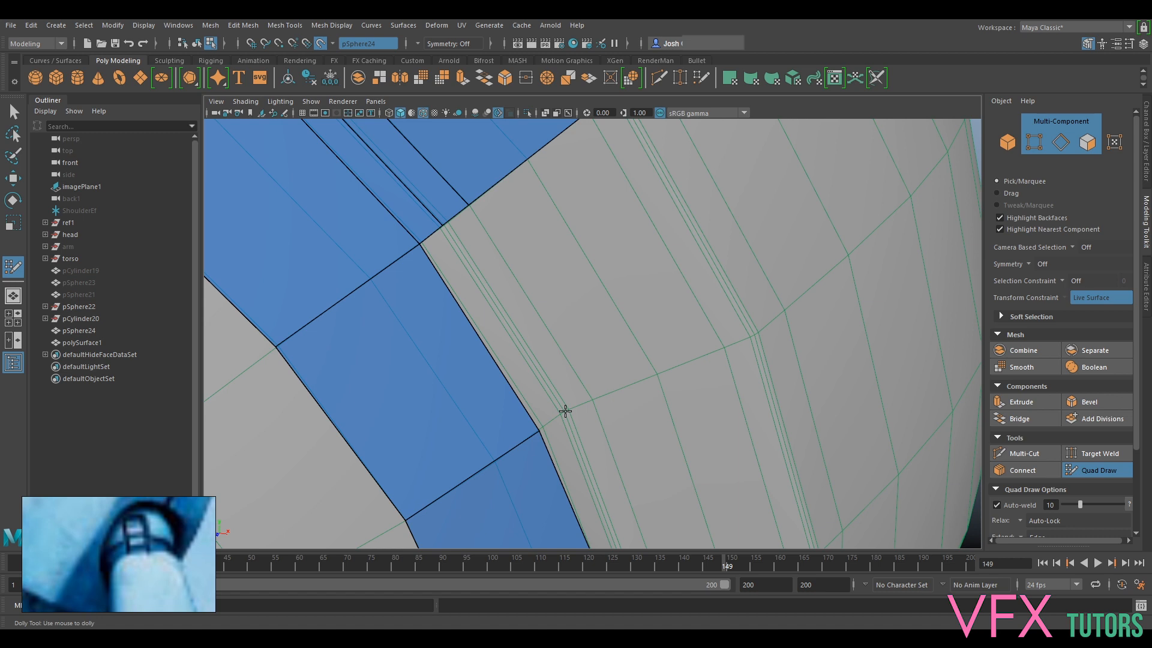
shift+click(564, 410)
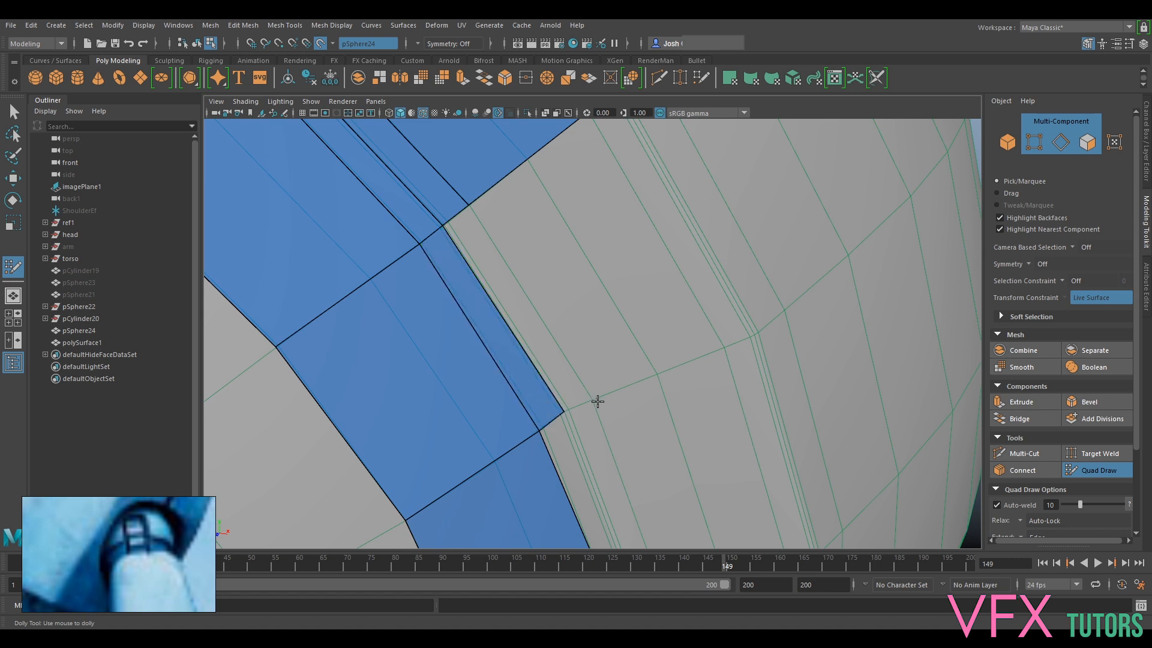
shift+click(563, 376)
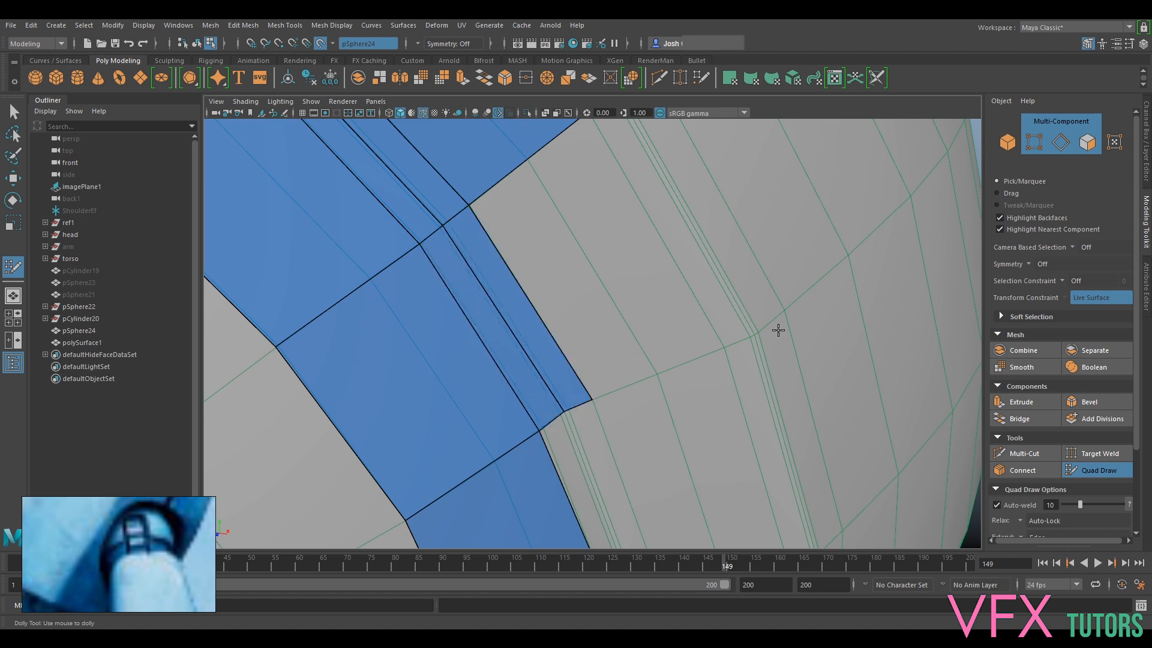
scroll(618, 281, down, 3)
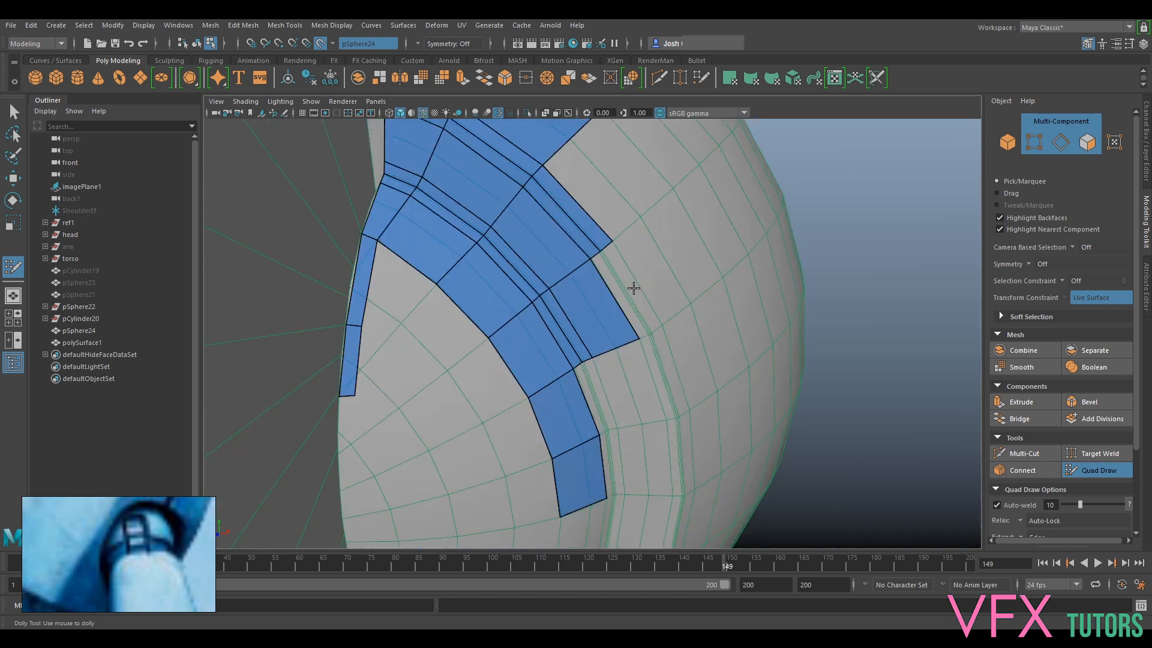
Fill the two narrow quads over the groove's outer border in the row beside the third quad of the cap row
scroll(613, 328, up, 3)
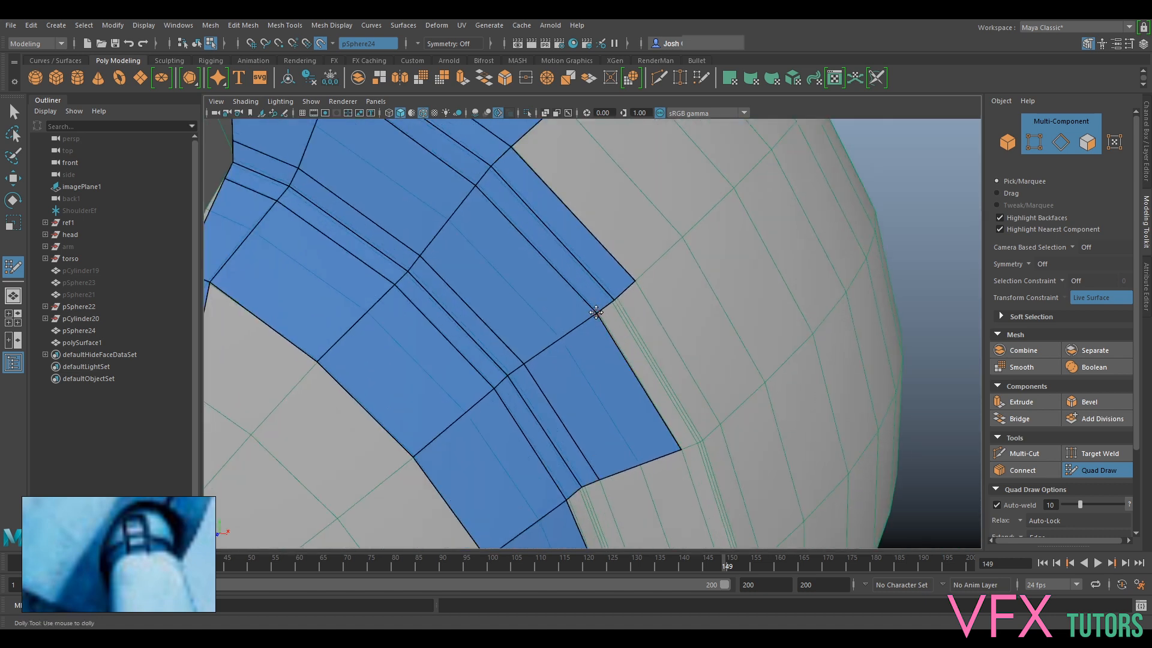
scroll(620, 298, up, 3)
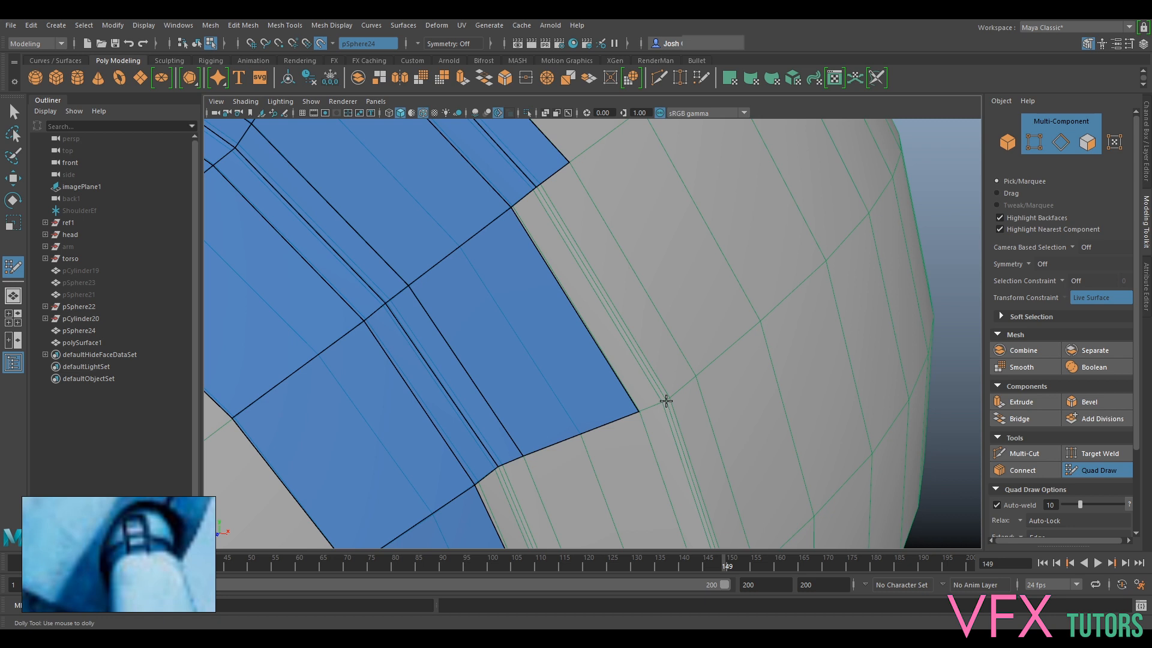
mouse_move(638, 385)
alt+mouse_down()
mouse_move(710, 362)
mouse_move(668, 415)
mouse_move(700, 401)
alt+mouse_up()
click(684, 409)
shift+click(654, 385)
scroll(664, 404, down, 3)
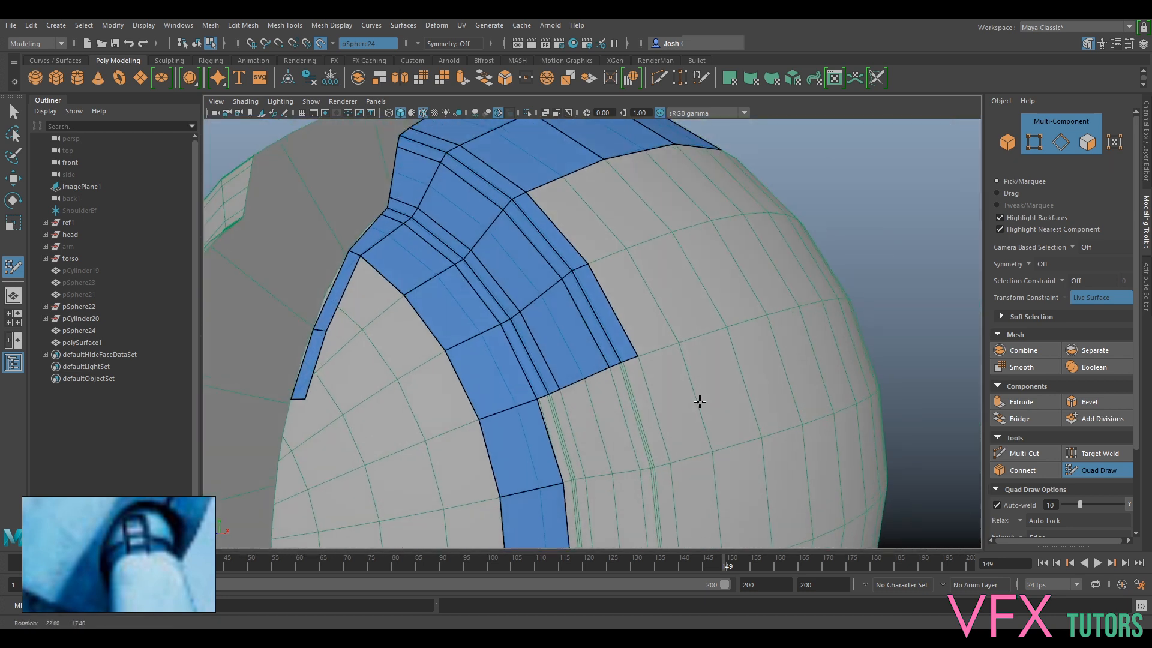
Add points on the sphere's edge lines and fill two narrow inner-border quads beside the fourth quad of the cap row
alt+middle_drag(690, 411, 705, 294)
scroll(617, 352, up, 5)
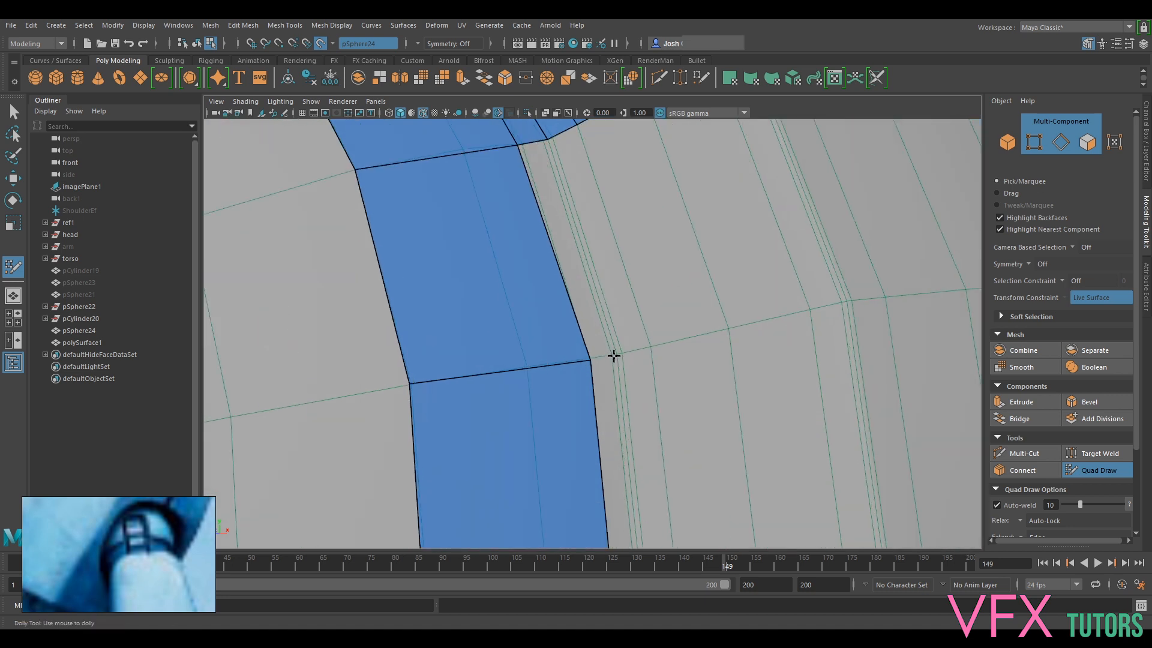
alt+drag(634, 356, 643, 402)
scroll(652, 390, up, 3)
scroll(668, 396, down, 5)
scroll(642, 403, up, 3)
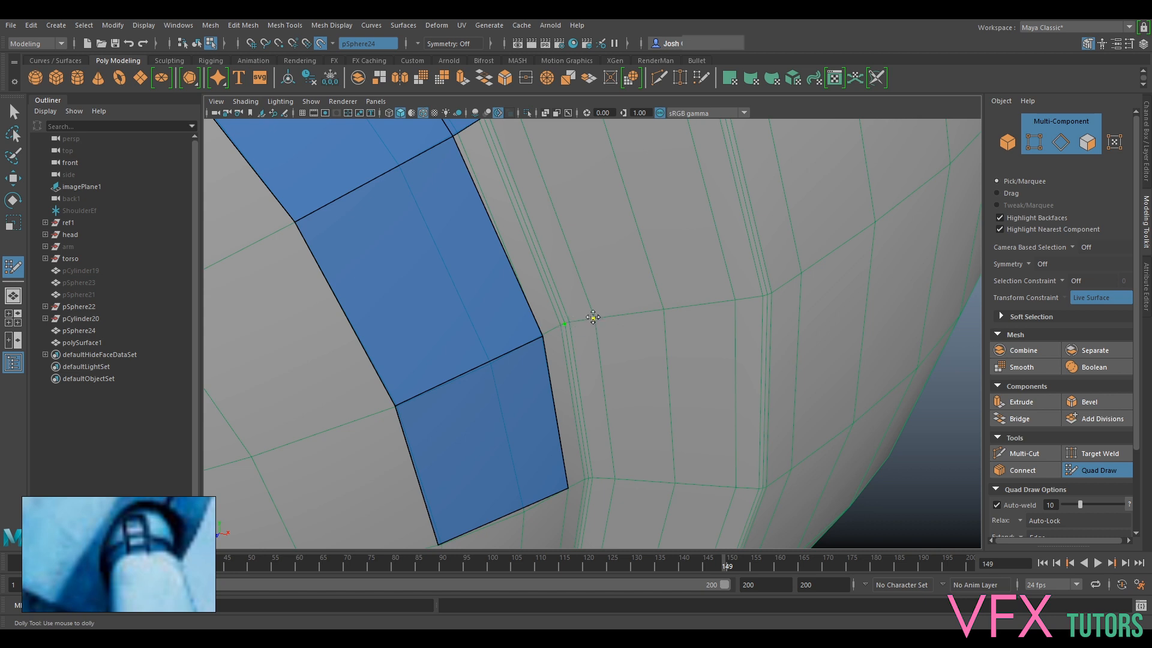
shift+click(539, 303)
alt+drag(530, 270, 503, 266)
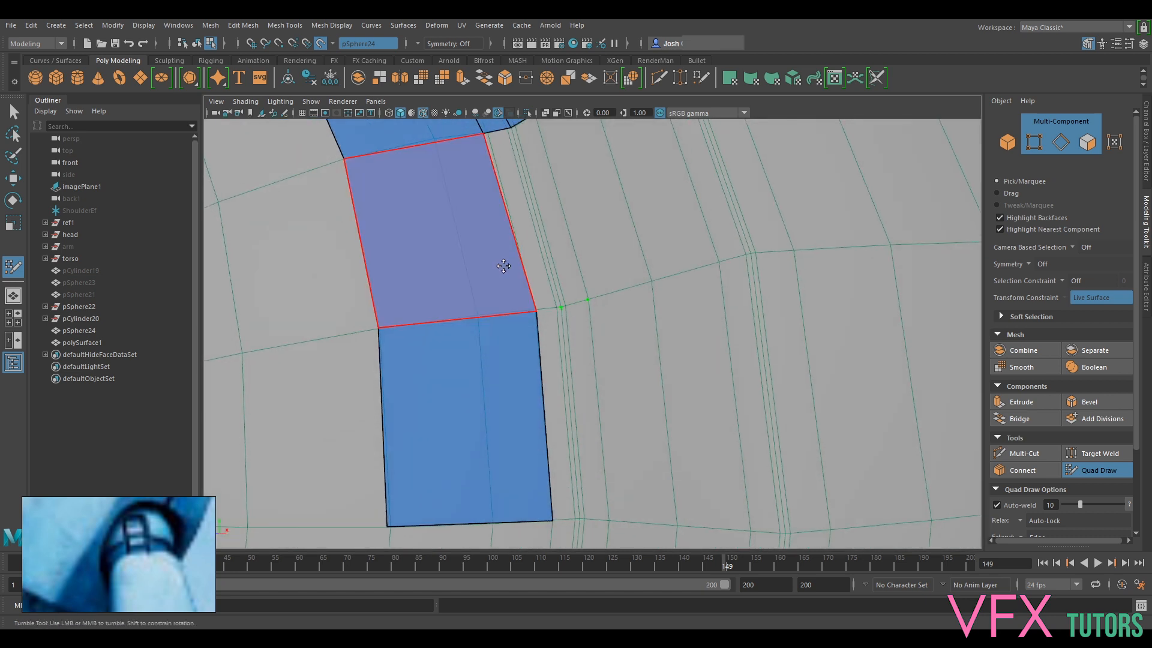
alt+middle_drag(503, 266, 579, 295)
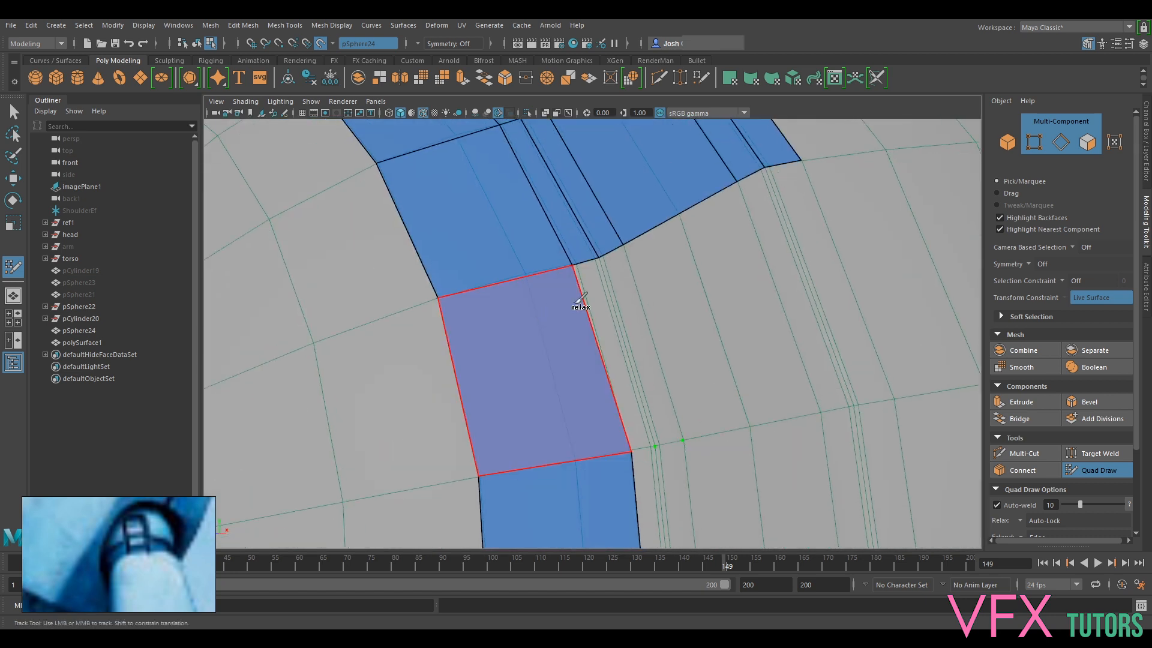
shift+click(612, 357)
shift+click(626, 333)
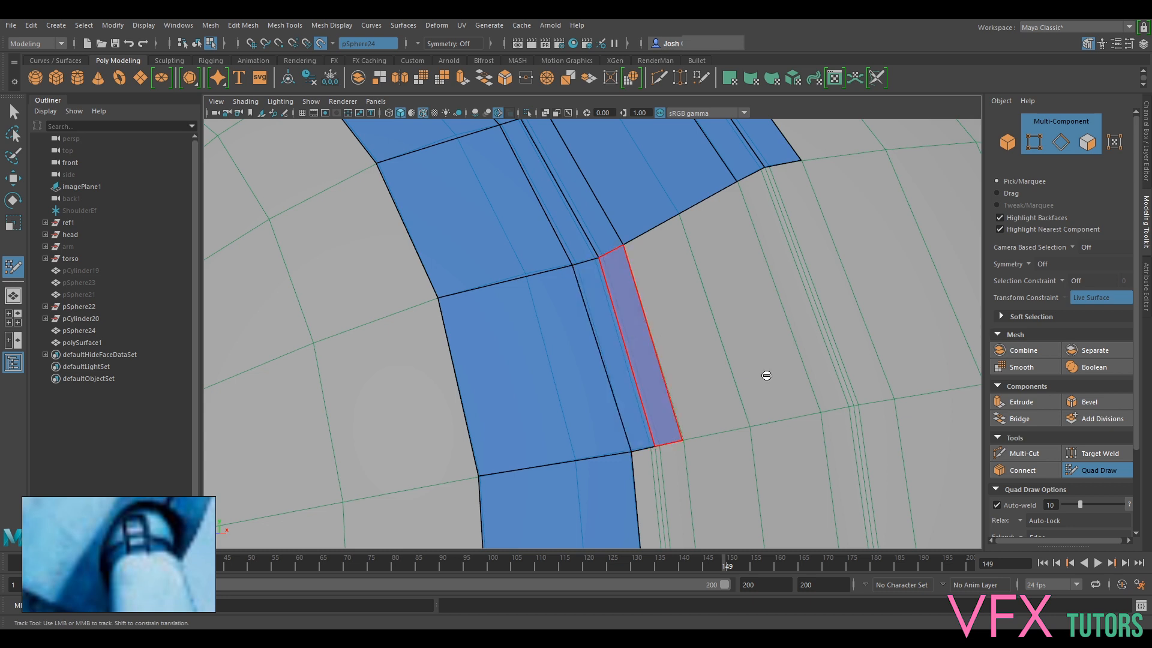
Extend that fourth row across the groove floor and over the outer border onto the outer surface
shift+click(828, 407)
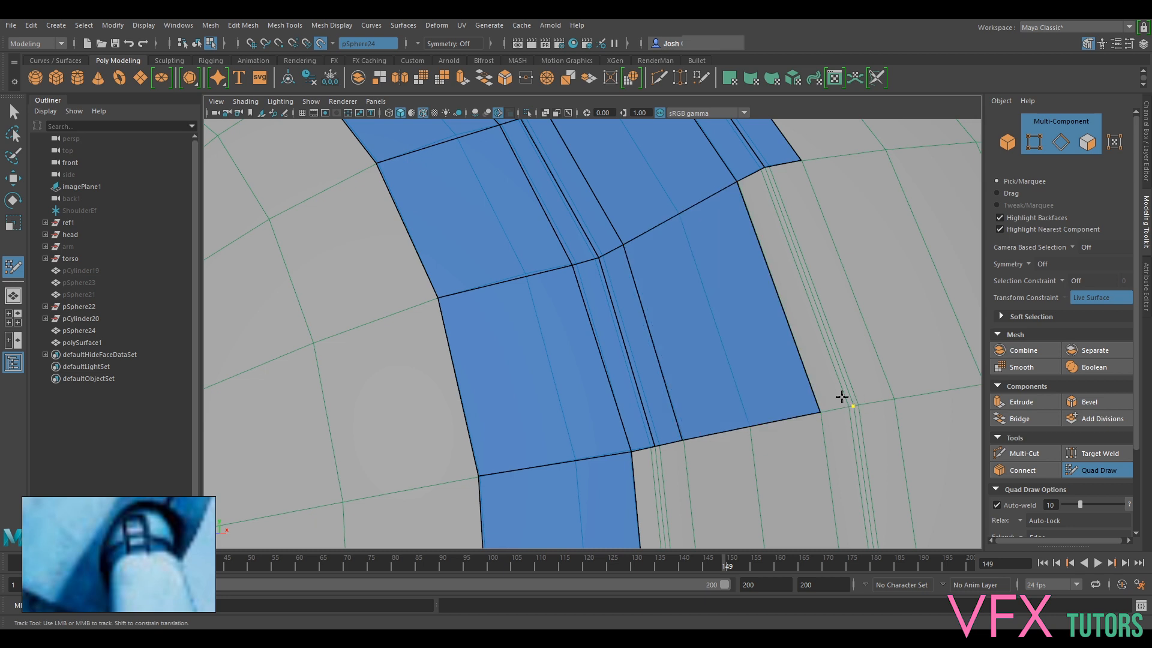
alt+middle_drag(877, 357, 555, 419)
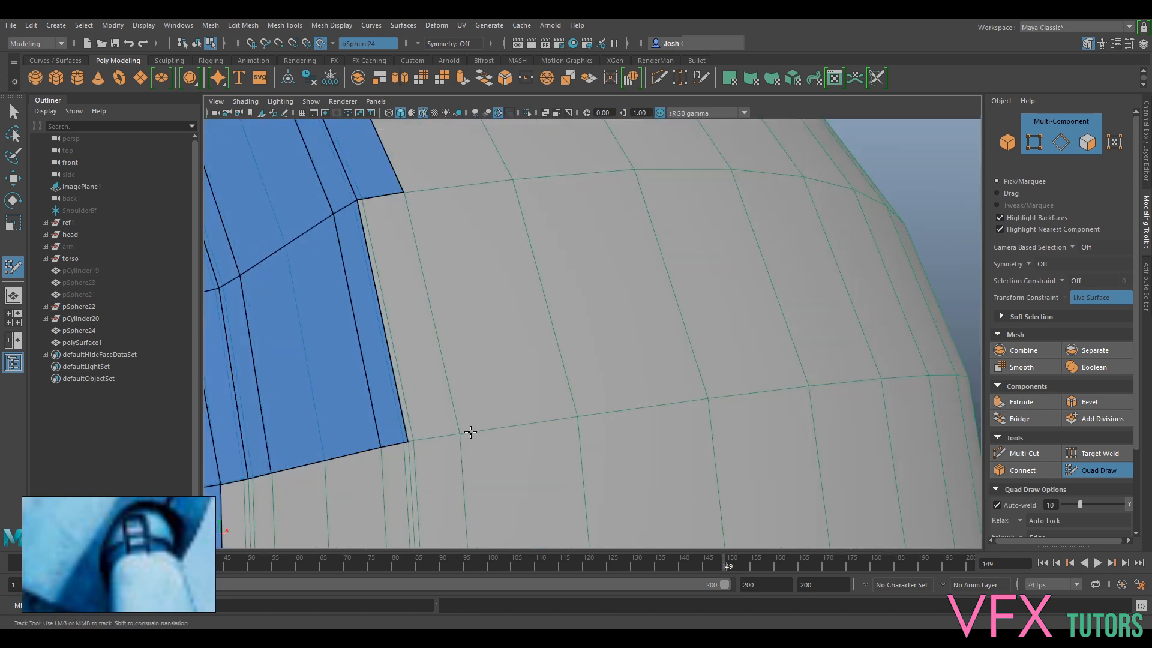
shift+click(443, 396)
Fill two narrow quads over the groove's inner border, beside the fifth quad of the cap row
scroll(516, 411, down, 5)
alt+drag(532, 414, 651, 398)
scroll(640, 451, up, 3)
scroll(641, 452, up, 4)
alt+middle_drag(576, 472, 578, 362)
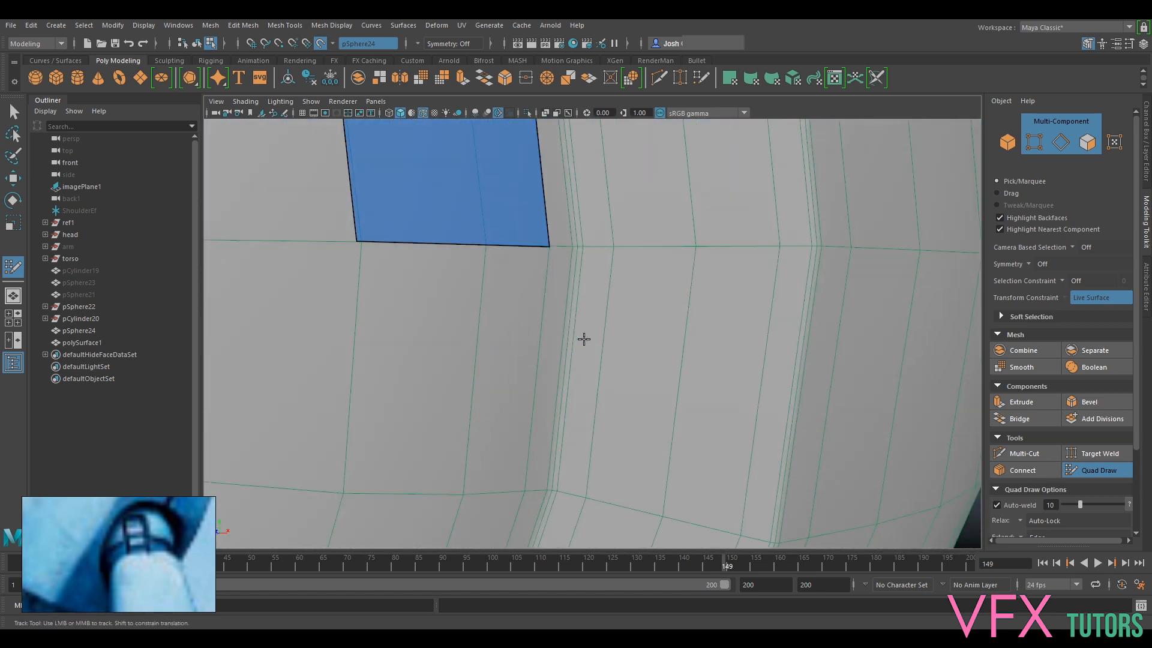
alt+middle_drag(582, 286, 545, 338)
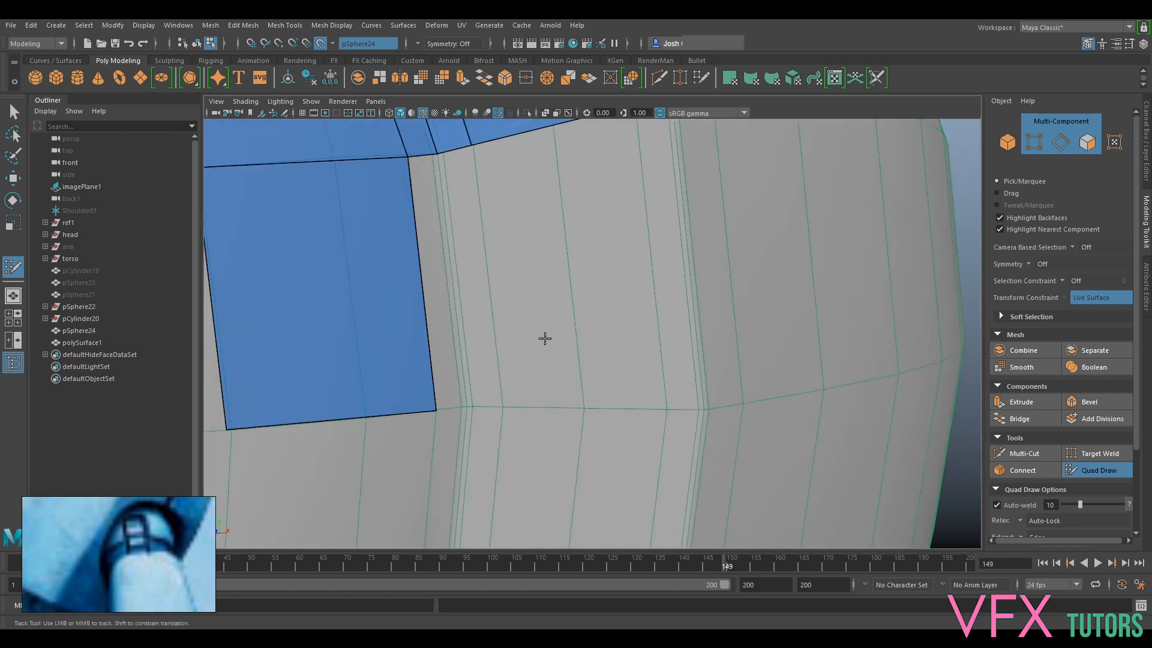
shift+click(467, 391)
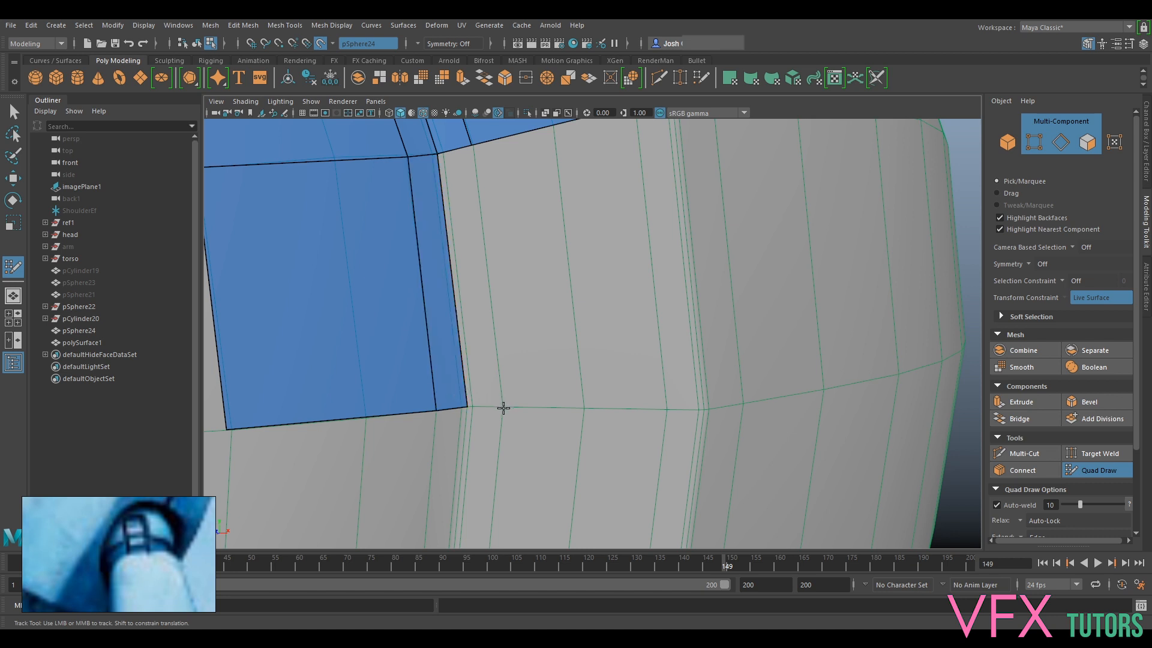
shift+click(483, 381)
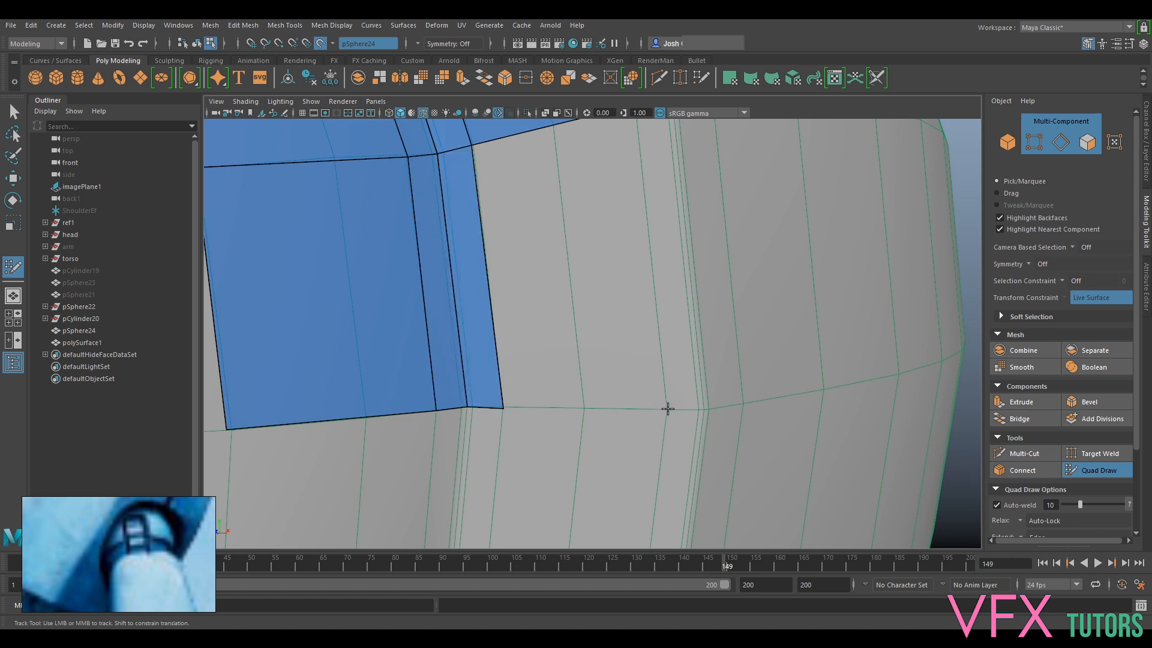
Undo the stray triangle in the fifth row and fill its groove-floor section with a full quad
alt+middle_drag(672, 346, 727, 524)
shift+click(648, 403)
alt+middle_drag(742, 463, 753, 336)
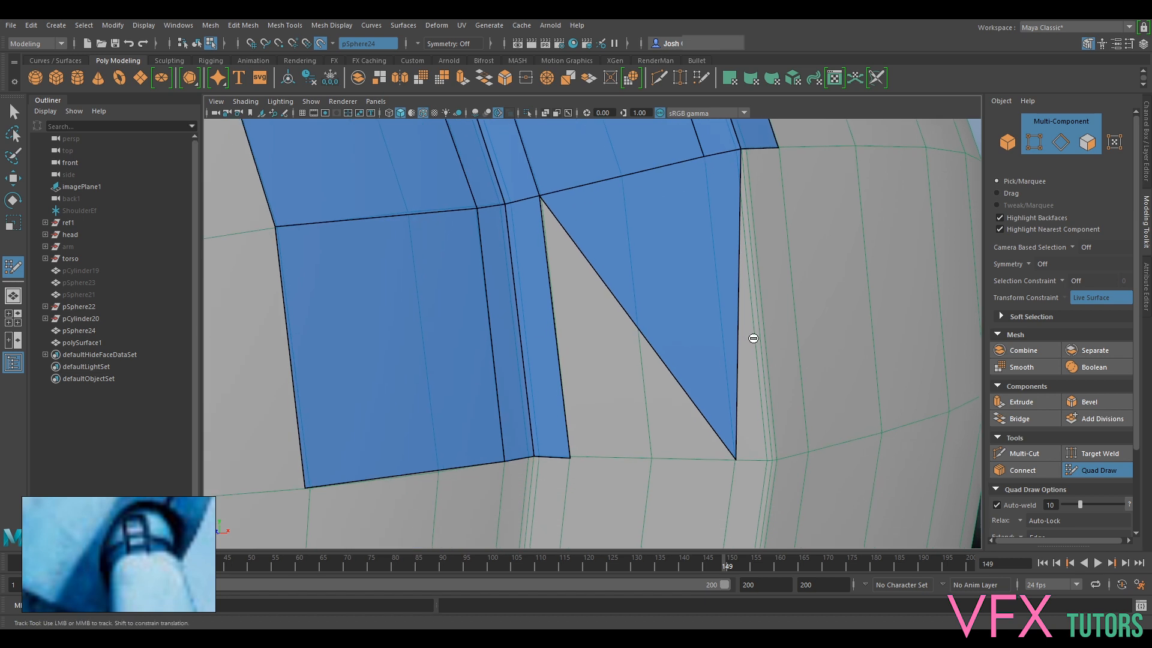
key(ctrl+z)
alt+right_drag(758, 424, 670, 356)
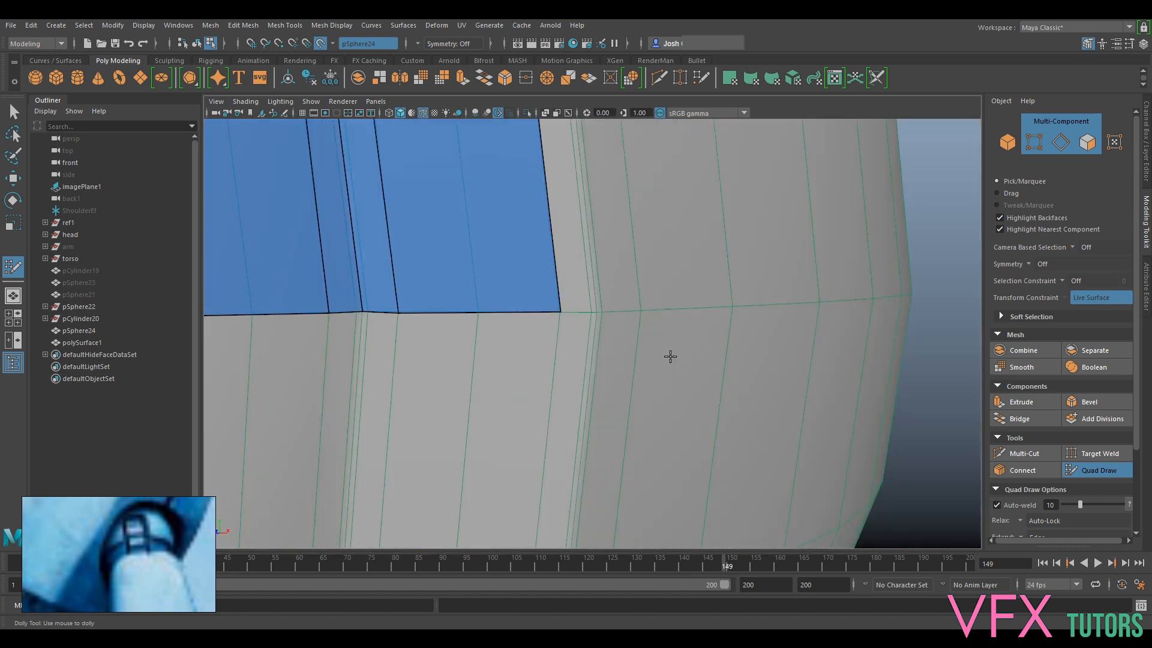
Fill the fifth row's two narrow outer-border quads, ending on the first edge line outside the groove
alt+middle_drag(604, 338, 659, 372)
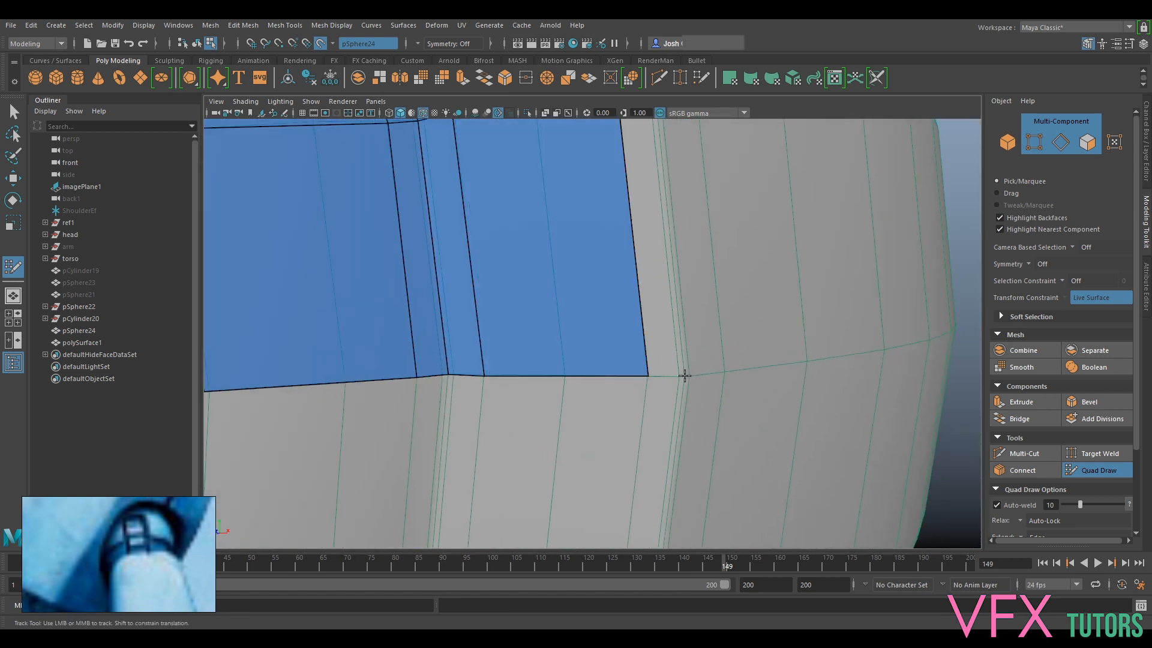
shift+click(661, 354)
key(ctrl+z)
alt+middle_drag(748, 288, 754, 358)
alt+right_drag(754, 358, 678, 297)
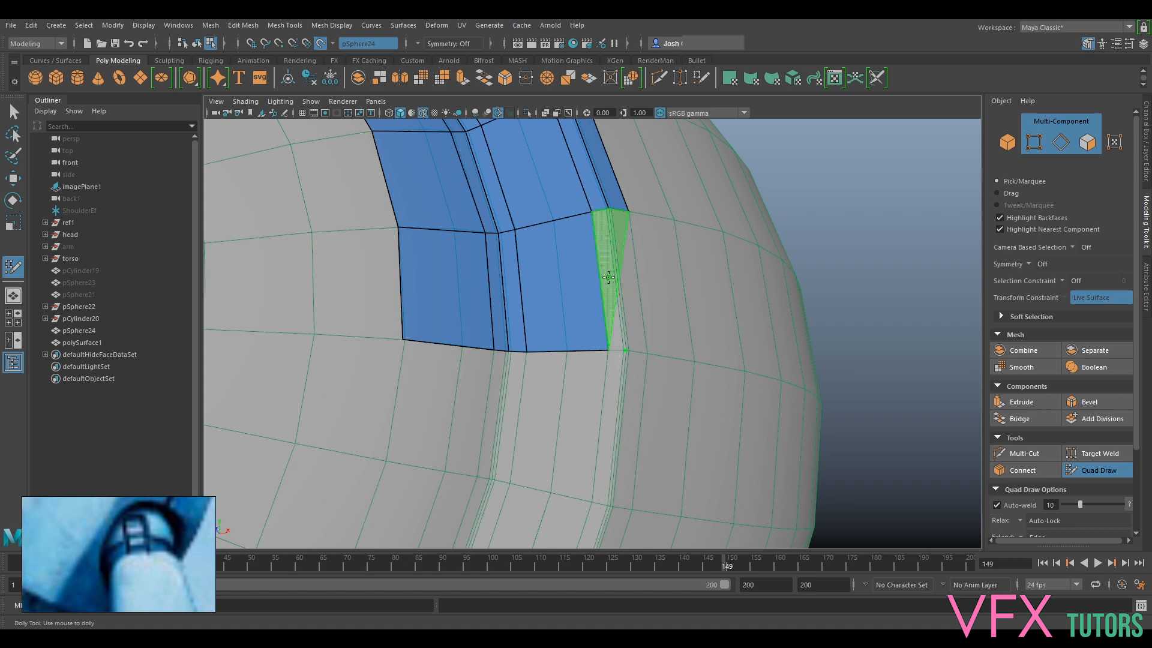
mouse_move(623, 331)
alt+mouse_down()
mouse_move(653, 329)
mouse_move(619, 372)
alt+mouse_up()
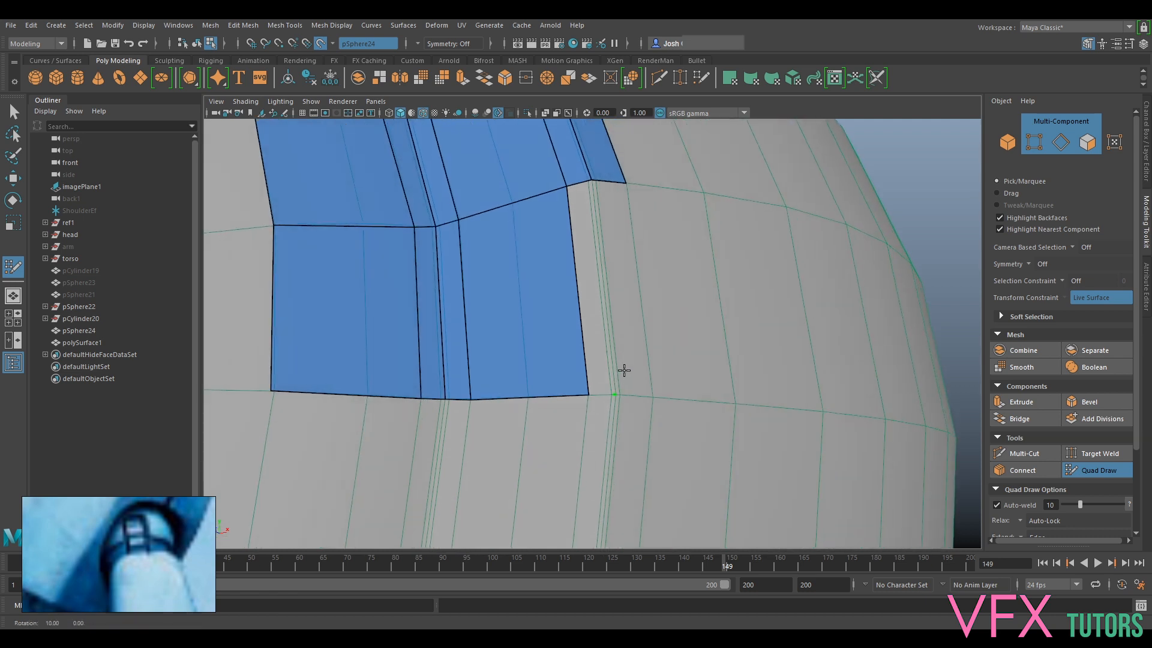
shift+click(589, 294)
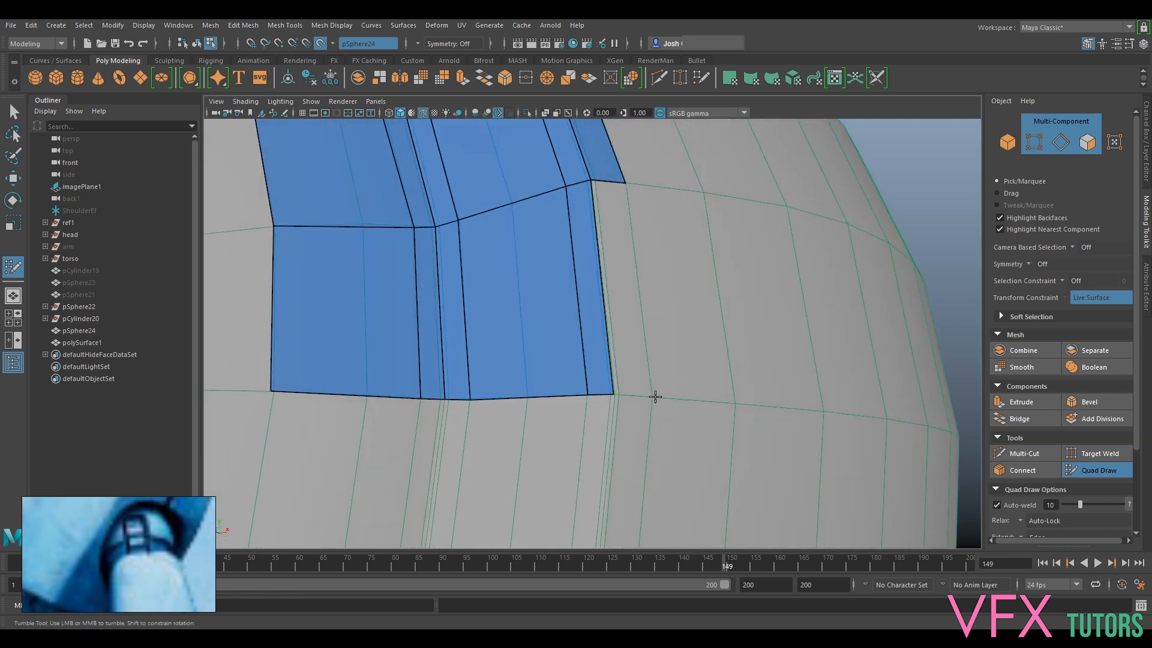
shift+click(630, 358)
Fill two large quads on the sphere's outer surface alongside the groove's outer border, directly below the existing top row
mouse_move(629, 358)
alt+mouse_down()
mouse_move(666, 375)
mouse_move(640, 416)
mouse_move(754, 326)
mouse_move(645, 354)
mouse_move(598, 349)
alt+mouse_up()
alt+right_drag(598, 350, 618, 315)
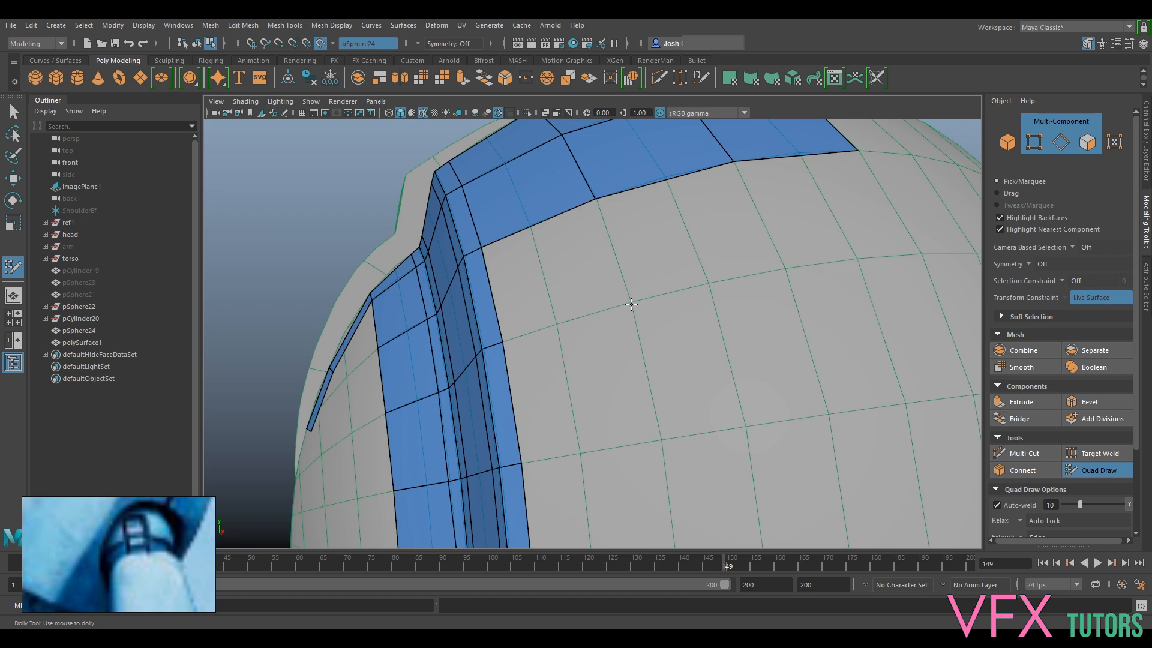
alt+middle_drag(686, 419, 655, 369)
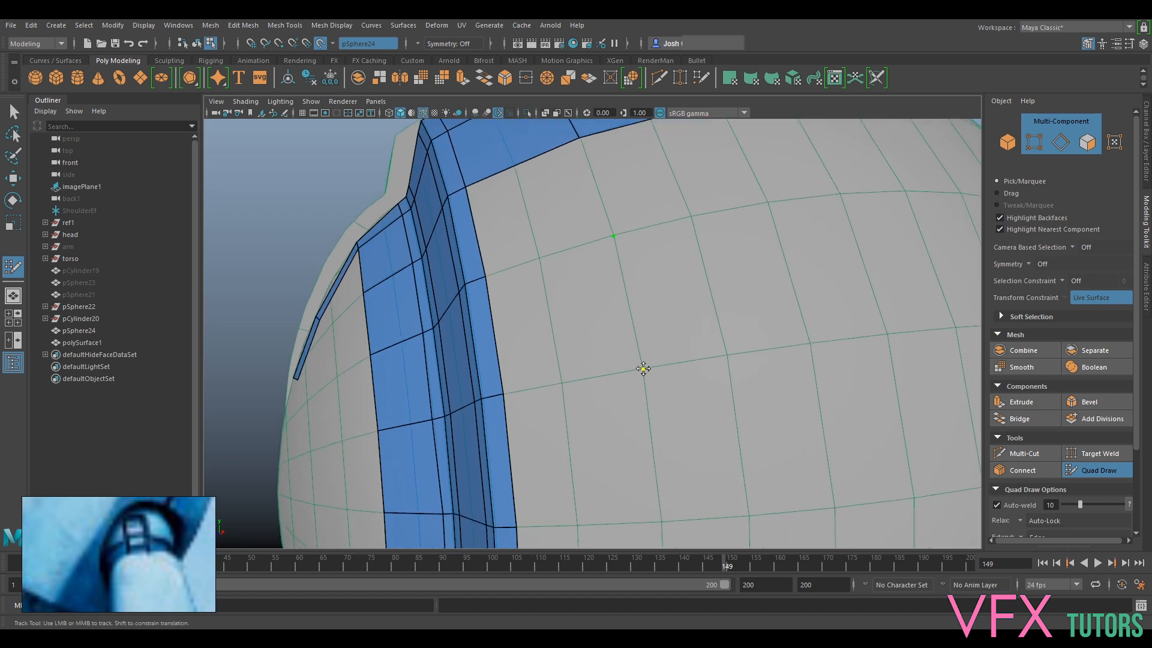
shift+click(533, 242)
shift+click(546, 350)
Extend the column of outer-surface quads beside the groove down by another two quads
scroll(631, 402, down, 5)
alt+middle_drag(650, 430, 651, 380)
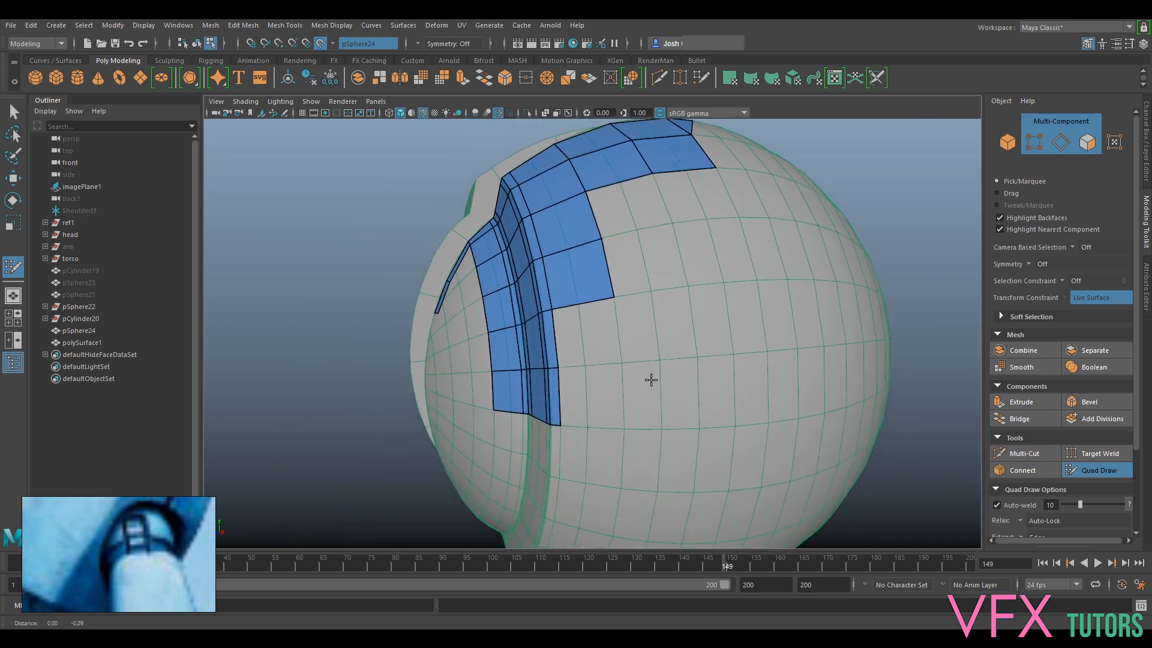
scroll(651, 380, up, 2)
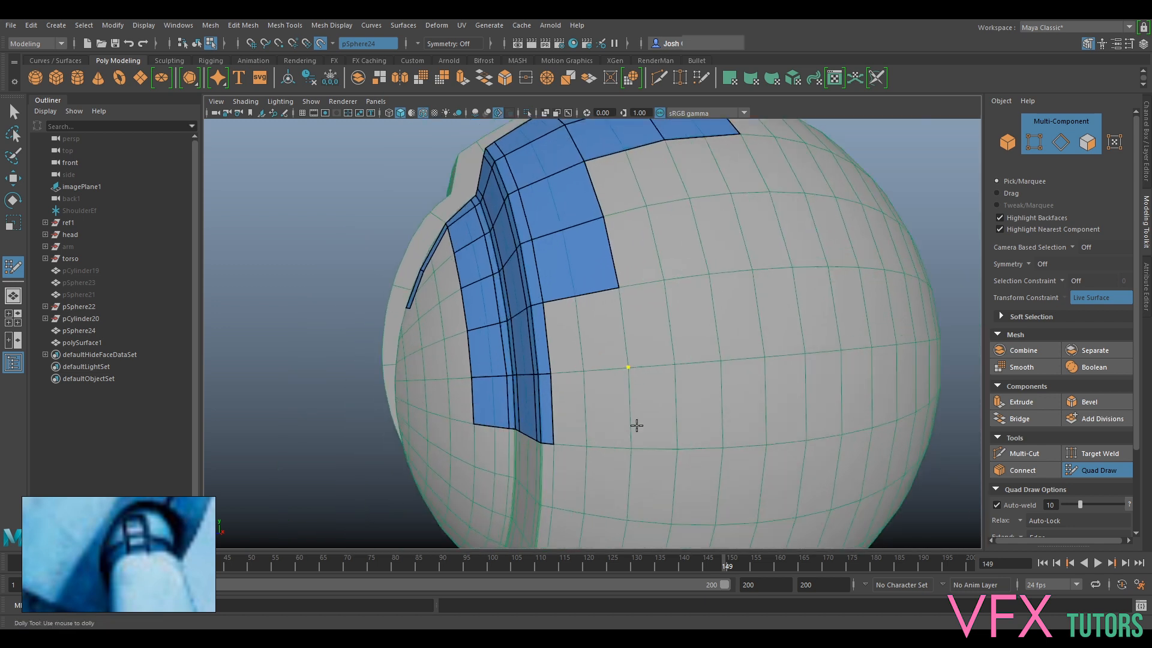
click(630, 449)
shift+click(607, 414)
shift+click(587, 342)
Fill a two-by-two block of quads on the outer surface, between the top row and the column beside the groove
alt+middle_drag(806, 236, 793, 345)
alt+drag(694, 295, 688, 331)
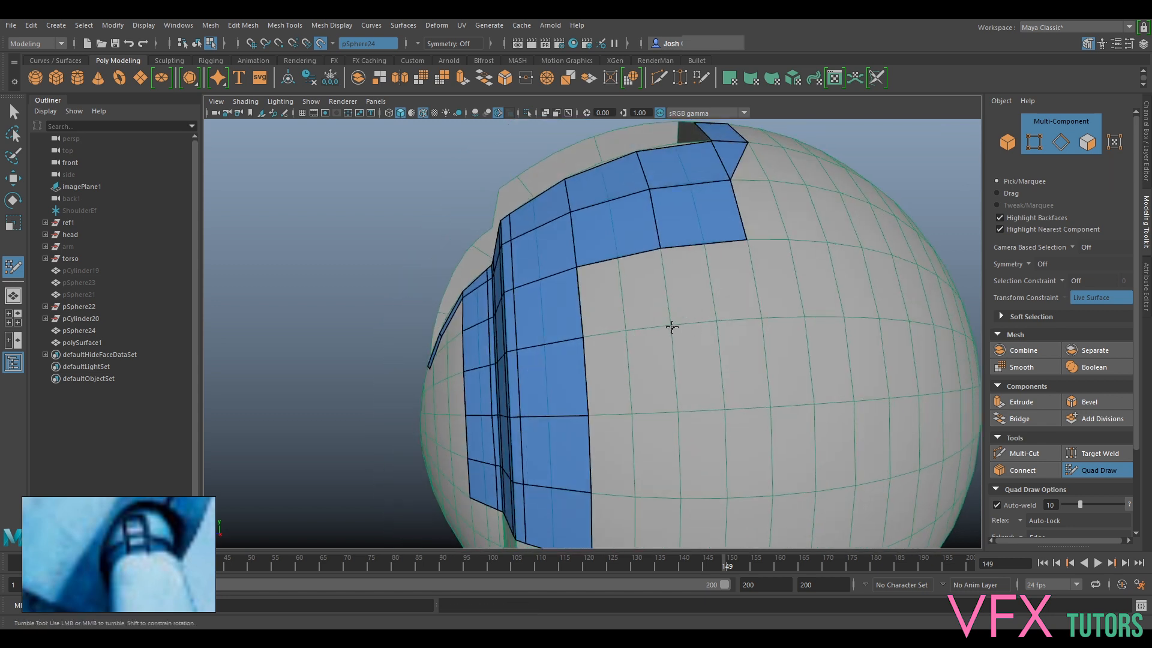
click(671, 325)
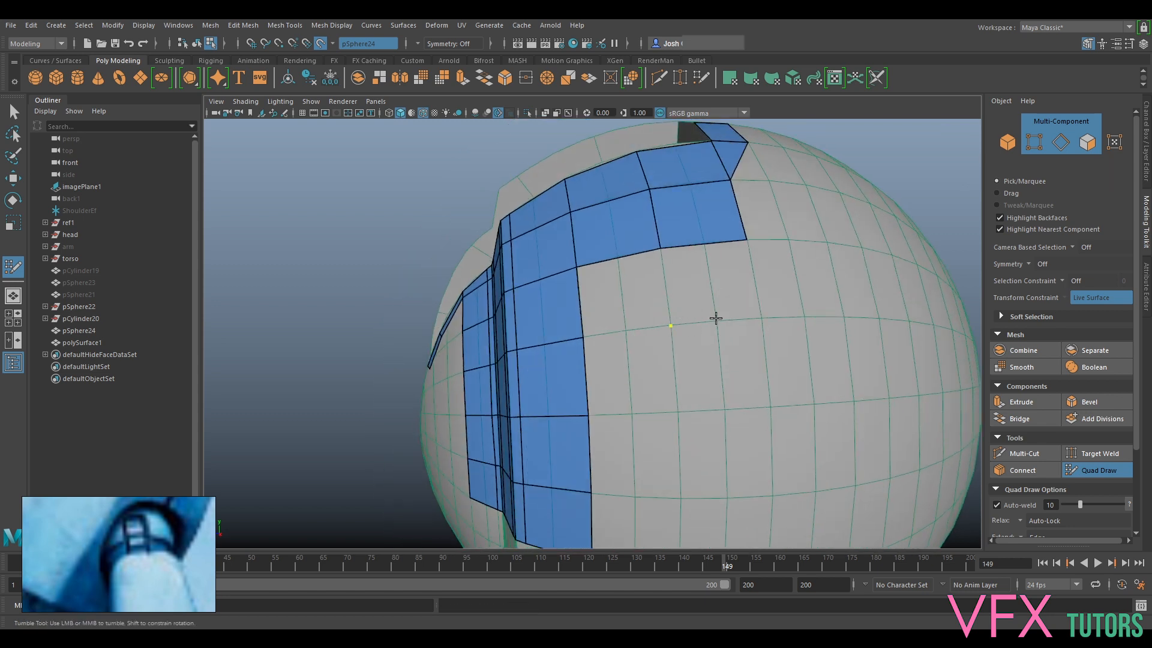
shift+click(618, 298)
shift+click(690, 325)
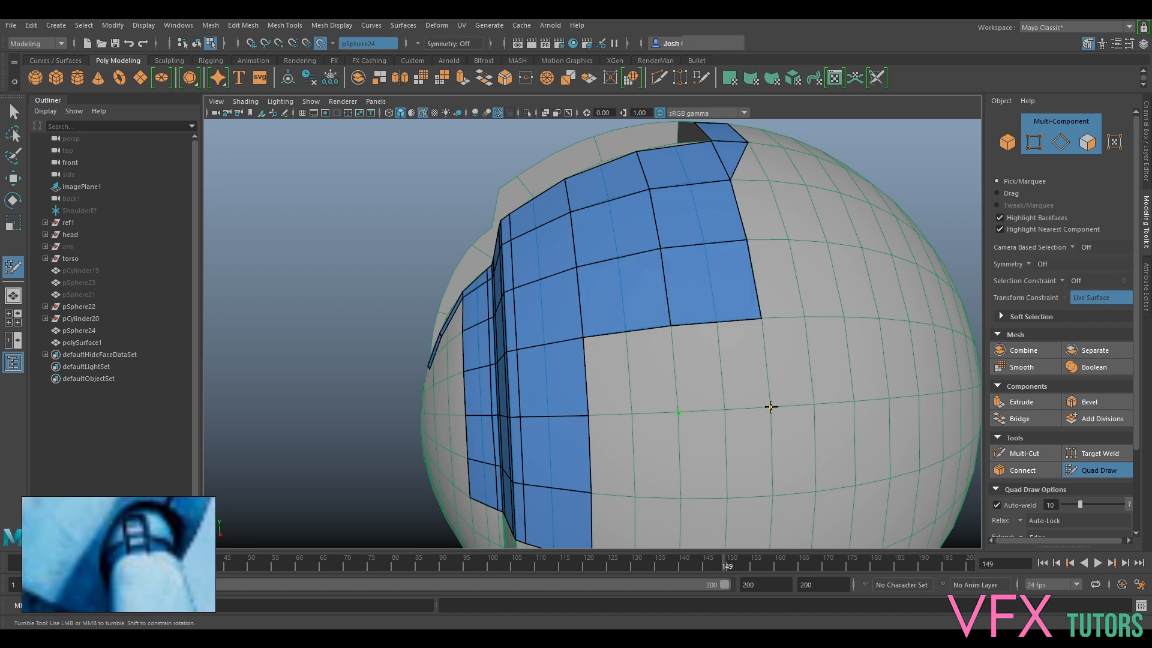
Place points on the sphere's edge intersections for the next two rows of outer-surface quads below the filled block
shift+click(629, 376)
shift+click(715, 364)
alt+drag(755, 442, 760, 416)
alt+middle_drag(760, 416, 748, 366)
click(677, 402)
click(775, 399)
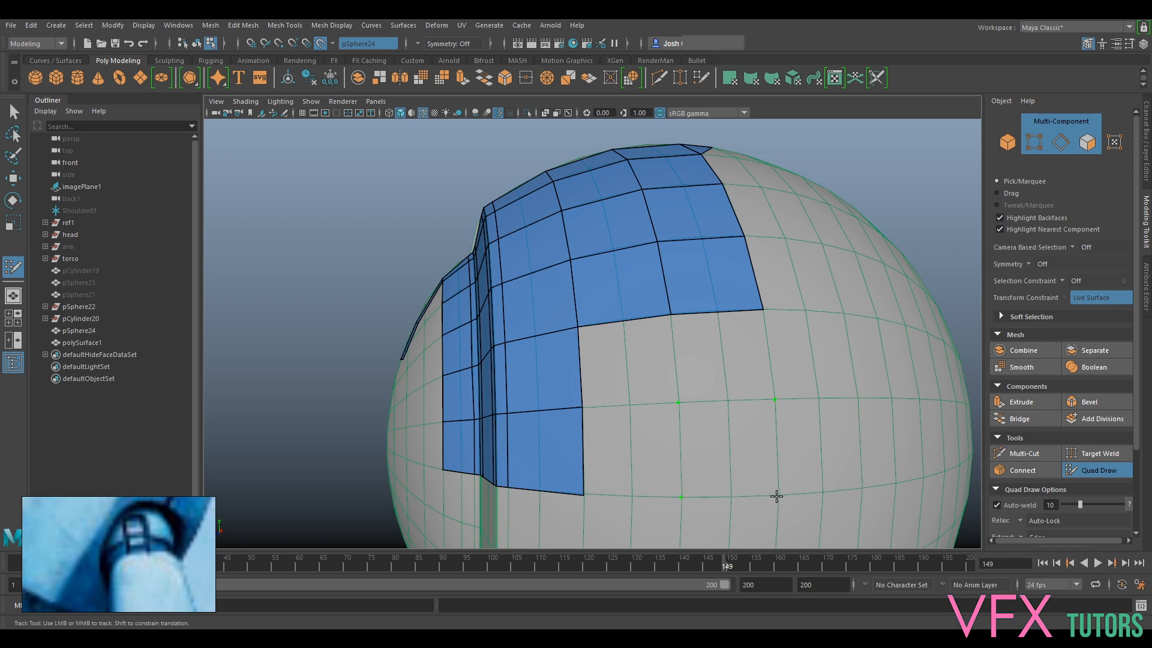
Fill the two-by-two block of quads inside the step of the patch with Quad Draw, using the placed dots
shift+click(663, 385)
shift+click(717, 374)
shift+click(668, 424)
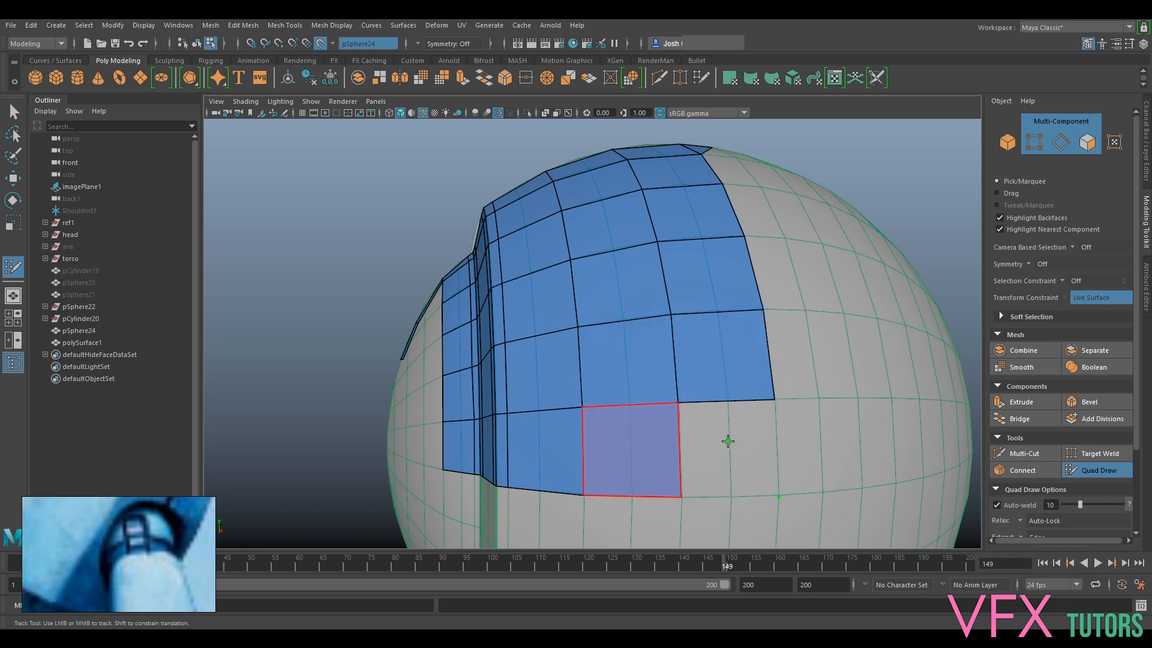
shift+click(729, 441)
Examine the patch's upper edge around the sphere's cut-out in smooth mesh preview
alt+right_drag(840, 414, 803, 392)
alt+drag(802, 392, 753, 404)
alt+middle_drag(754, 404, 684, 468)
alt+right_drag(684, 468, 699, 422)
alt+middle_drag(726, 374, 661, 365)
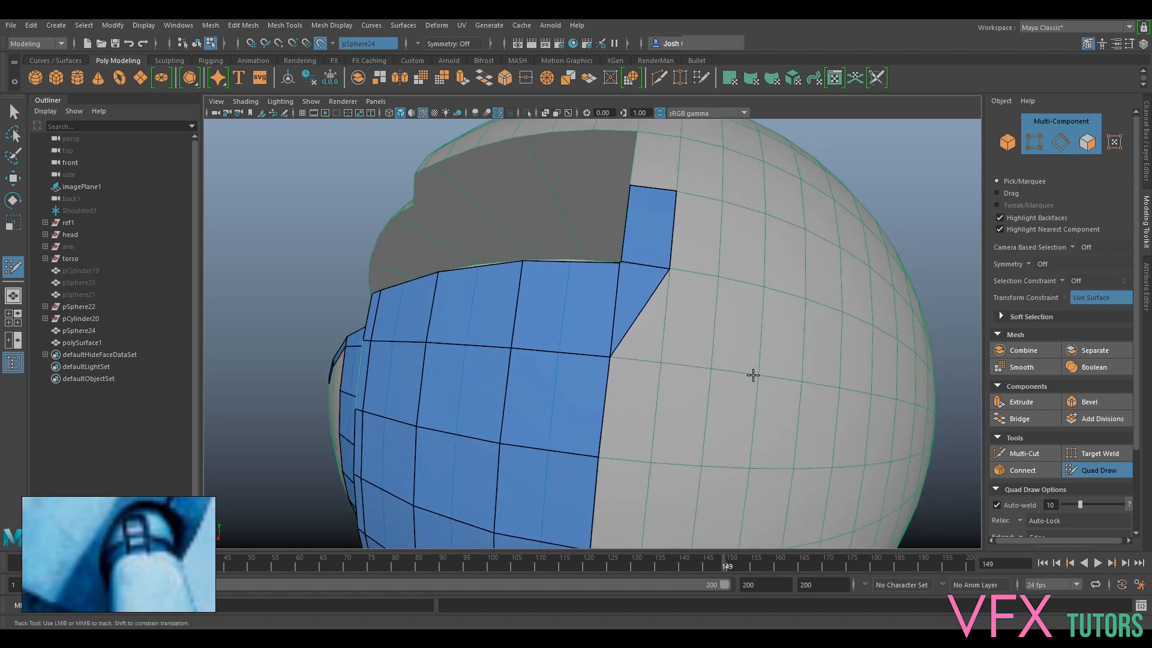
alt+drag(626, 270, 671, 353)
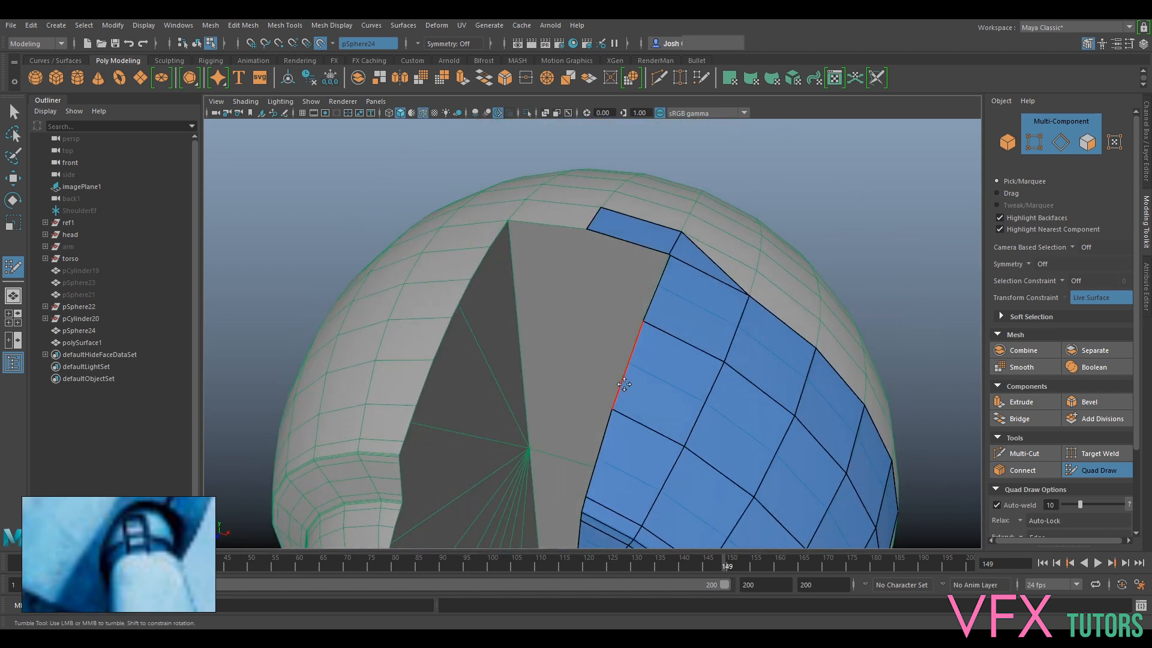
key(1)
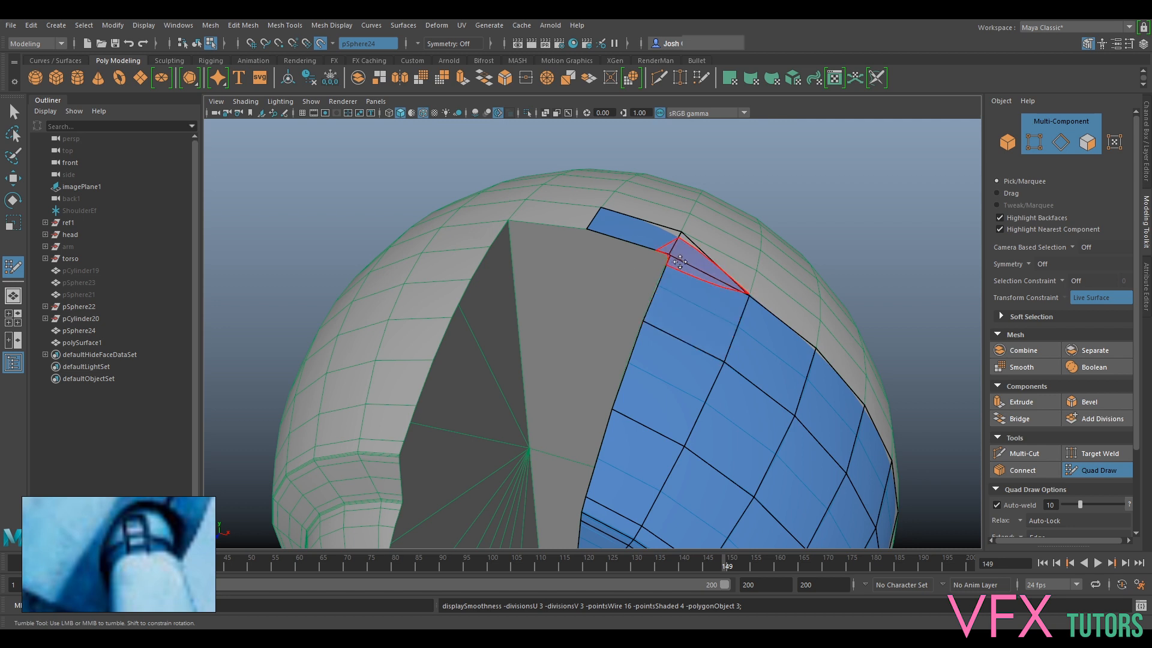
Fill three more quads on the live sphere beside the cut-out's corner, working down the patch's open edge
alt+drag(792, 272, 817, 292)
scroll(817, 293, up, 4)
alt+middle_drag(817, 292, 730, 316)
alt+drag(730, 316, 636, 330)
alt+middle_drag(636, 330, 691, 288)
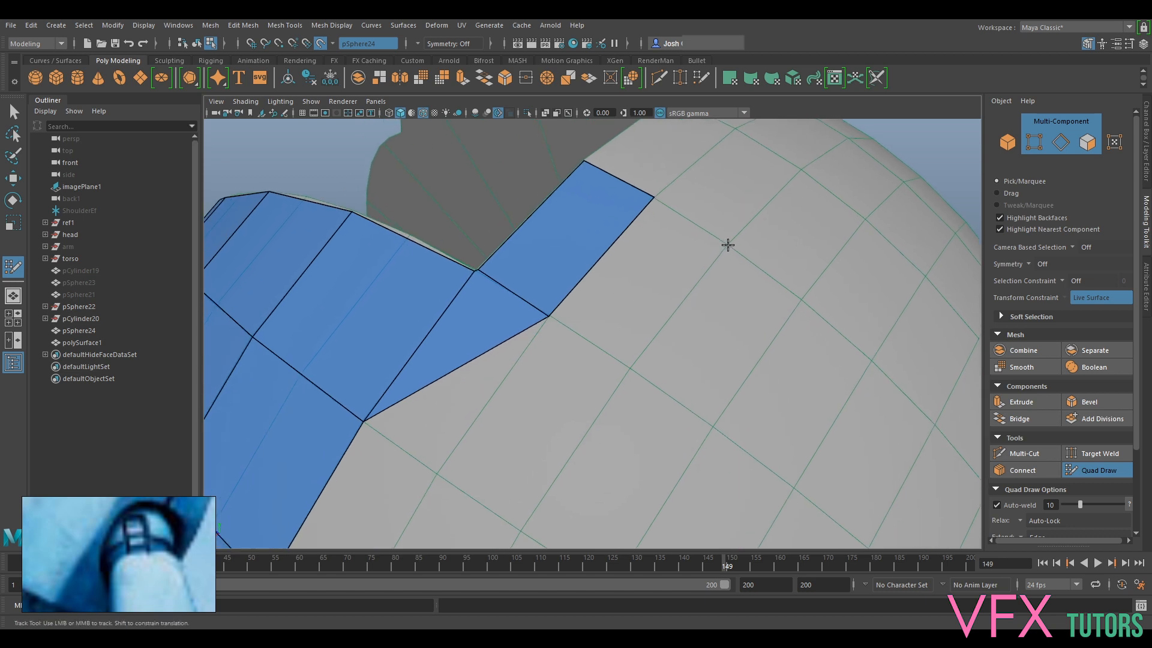
alt+right_drag(631, 308, 676, 361)
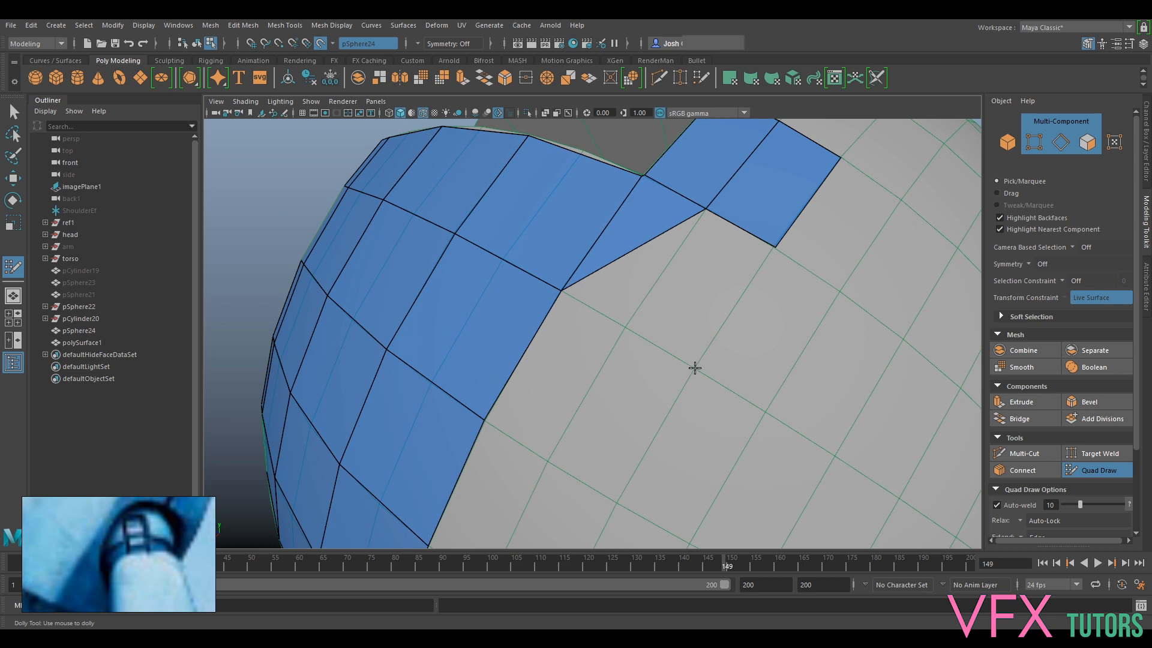
shift+click(680, 339)
alt+drag(702, 290, 717, 241)
shift+click(717, 241)
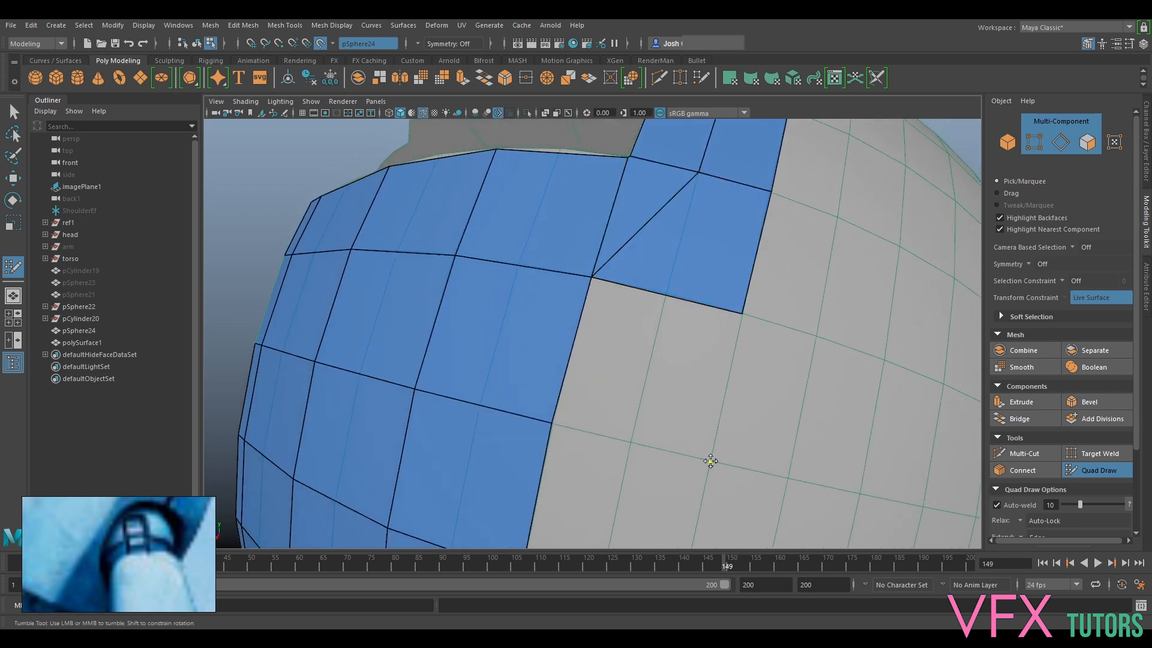
shift+click(664, 391)
Check how the newly filled quads beside the cut-out's corner look in smooth mesh preview
scroll(663, 442, down, 5)
scroll(682, 399, up, 3)
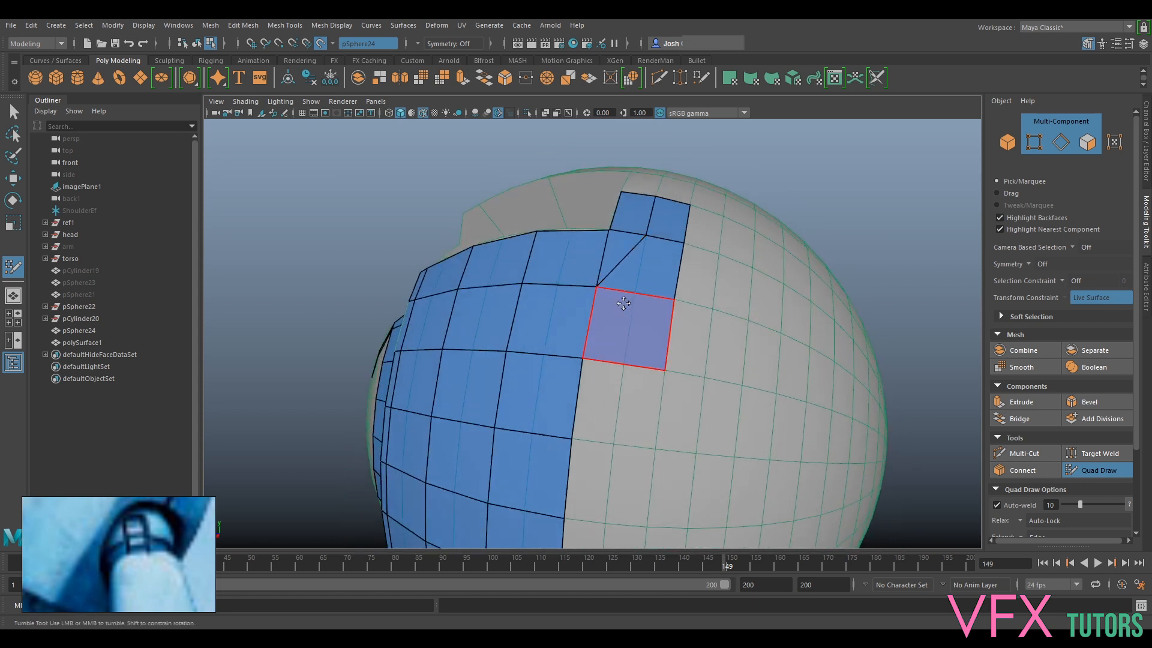
key(3)
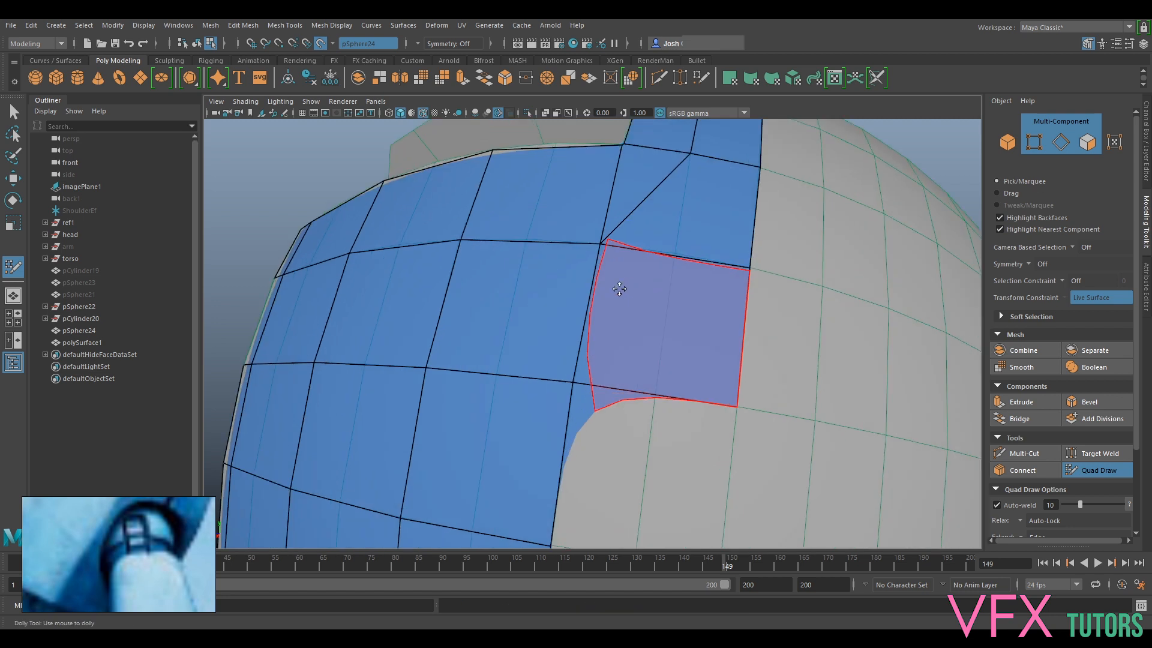
scroll(640, 279, up, 8)
alt+drag(640, 273, 603, 327)
scroll(614, 330, down, 10)
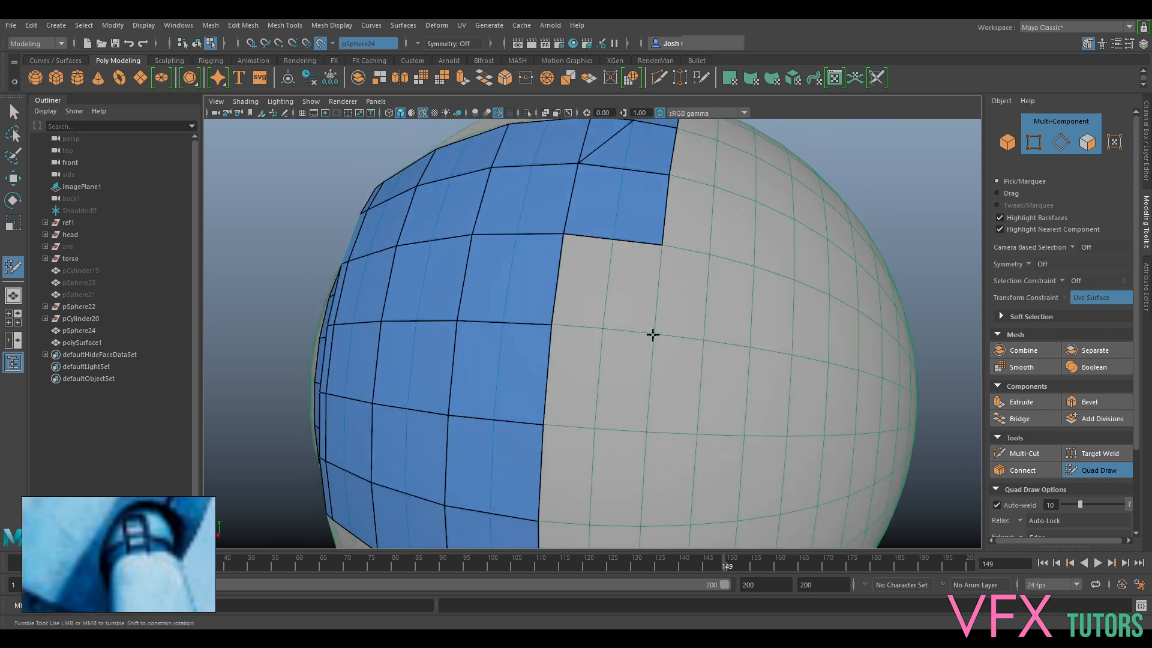
Place dots on every second sphere gridline and fill the remaining quads of this column down to the patch's lower edge
click(654, 334)
mouse_move(654, 334)
alt+mouse_down()
mouse_move(666, 394)
mouse_move(644, 377)
alt+mouse_up()
mouse_move(641, 374)
alt+middle_down()
mouse_move(689, 349)
mouse_move(654, 359)
alt+middle_up()
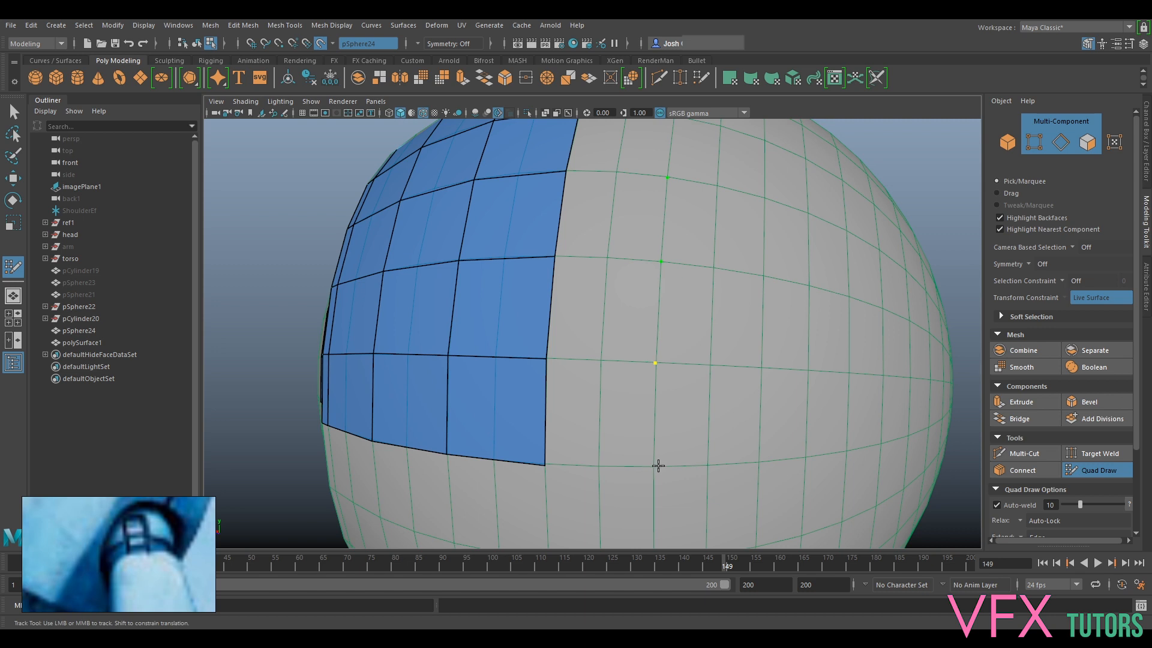
shift+click(607, 324)
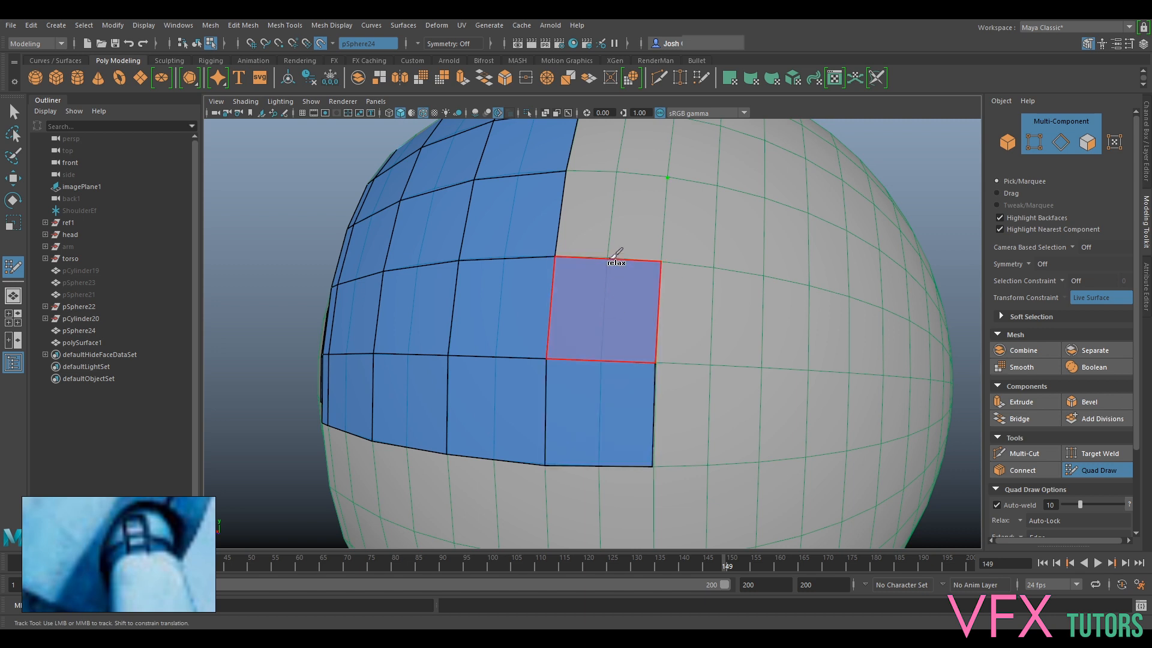
shift+click(637, 226)
mouse_move(711, 258)
alt+mouse_down()
mouse_move(632, 330)
mouse_move(720, 352)
mouse_move(689, 334)
alt+mouse_up()
shift+click(678, 313)
Place dots for another column beside the patch and fill its lower three quads from the bottom edge upward
scroll(689, 334, down, 5)
alt+drag(638, 376, 591, 417)
alt+right_drag(591, 416, 680, 403)
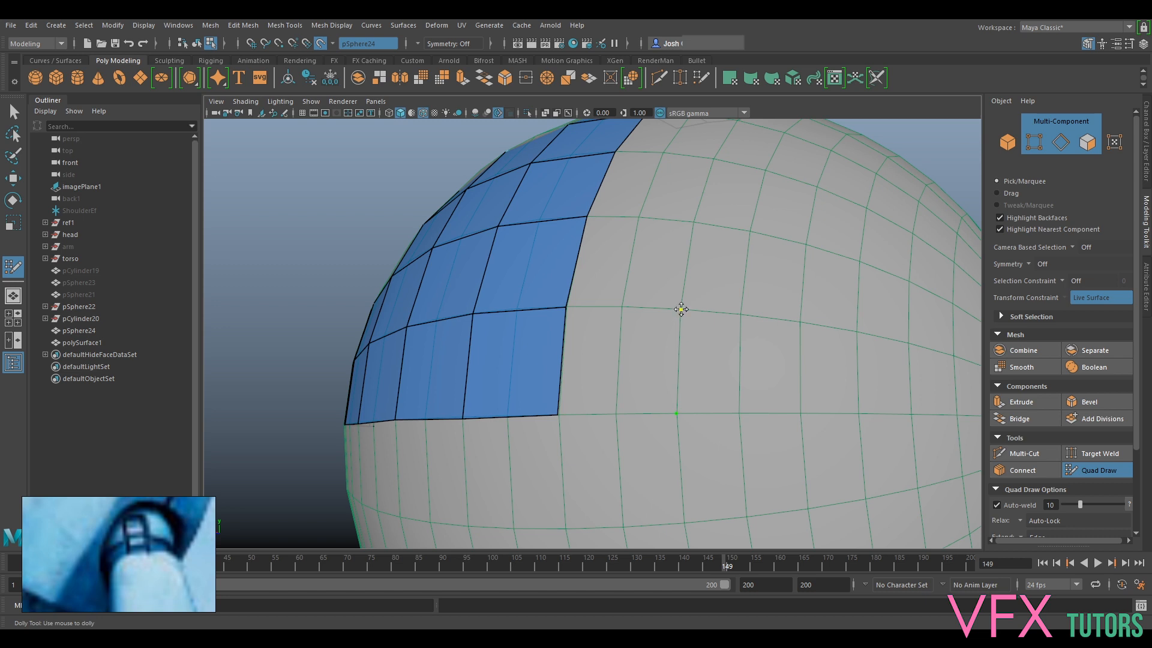
alt+drag(681, 309, 695, 300)
click(694, 339)
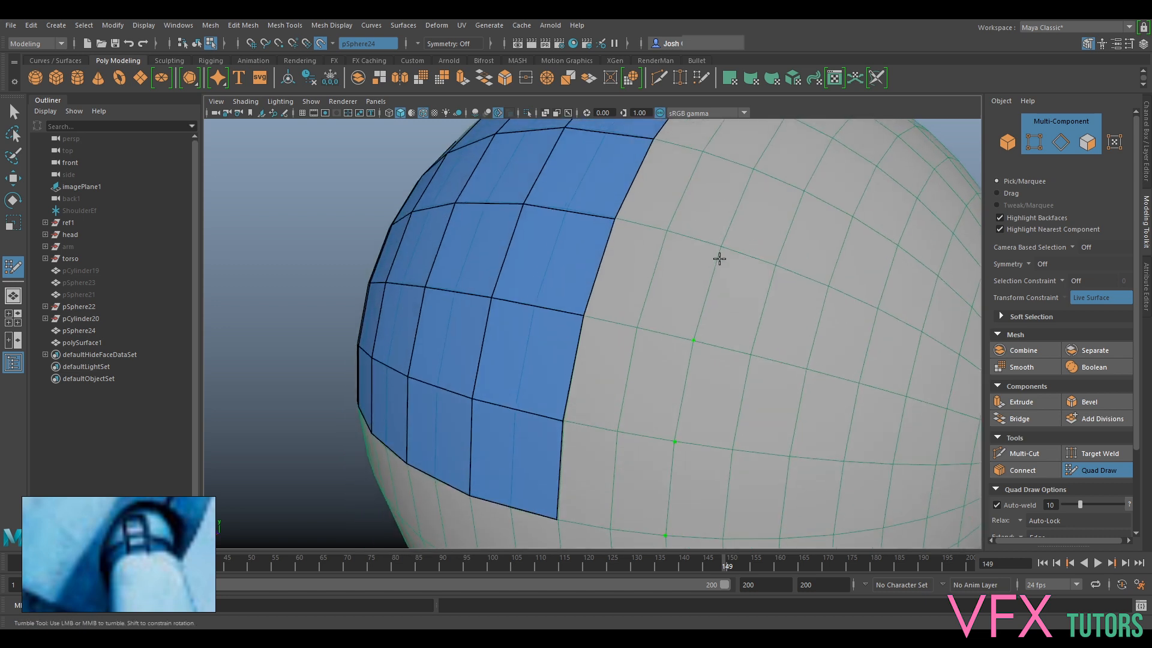
click(721, 246)
shift+click(690, 276)
shift+click(655, 355)
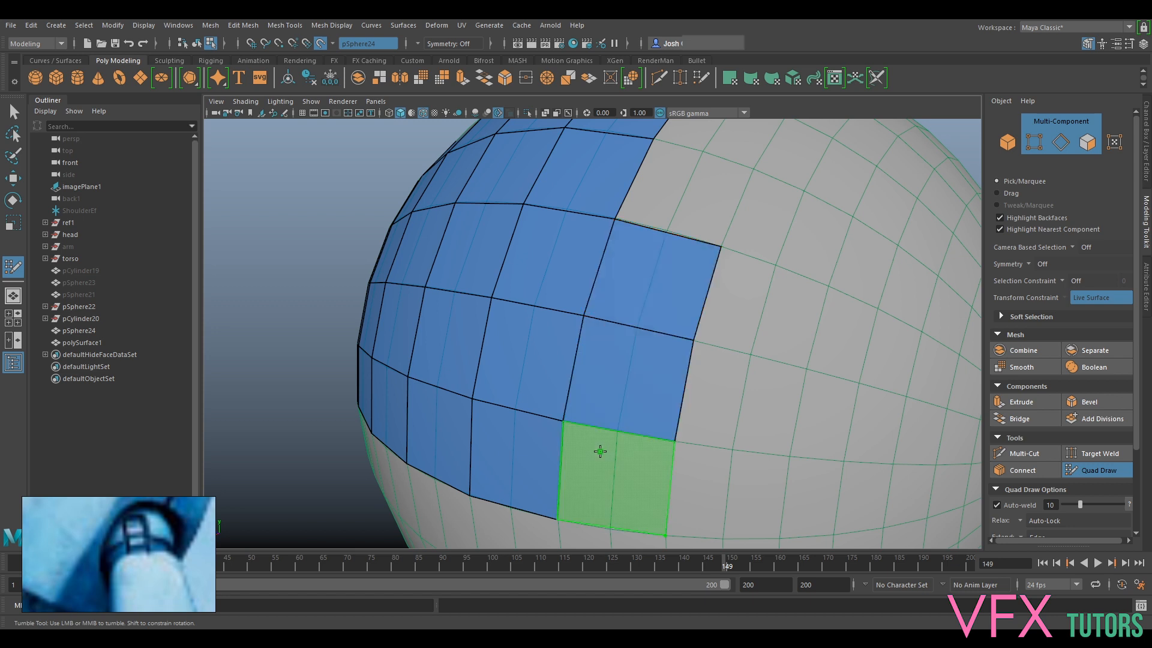
shift+click(600, 452)
Place dots along the upper part of the same column and fill its remaining quads up to the cut-out
alt+drag(715, 309, 725, 312)
alt+middle_drag(725, 311, 656, 341)
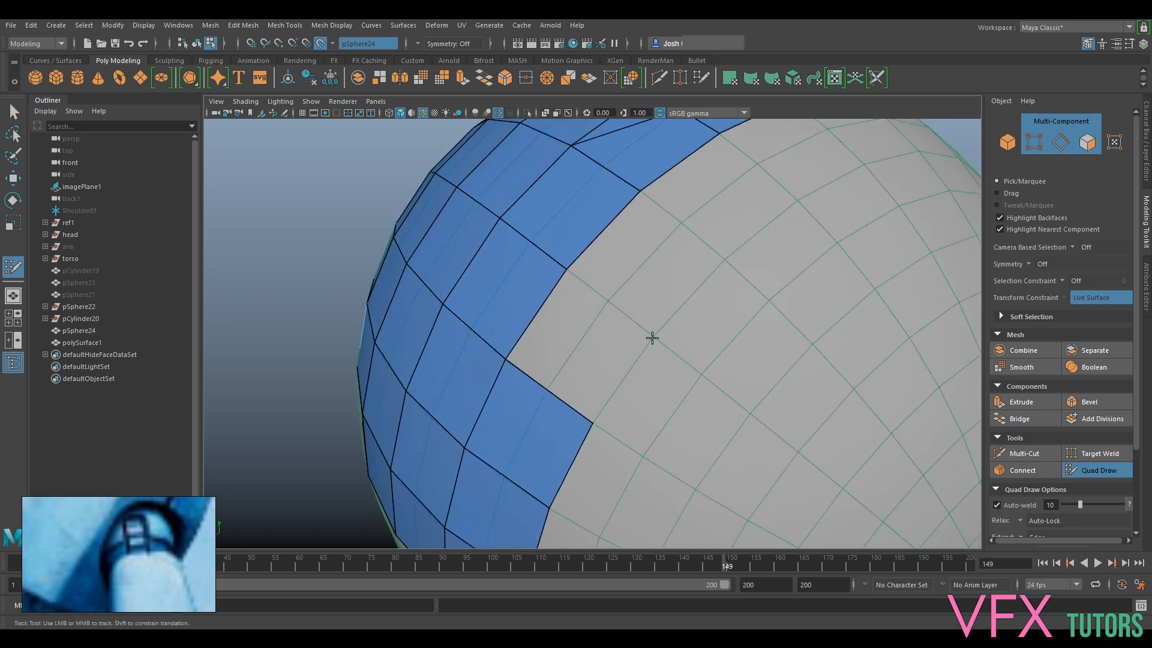
click(797, 201)
shift+click(763, 204)
key(ctrl+z)
shift+click(562, 329)
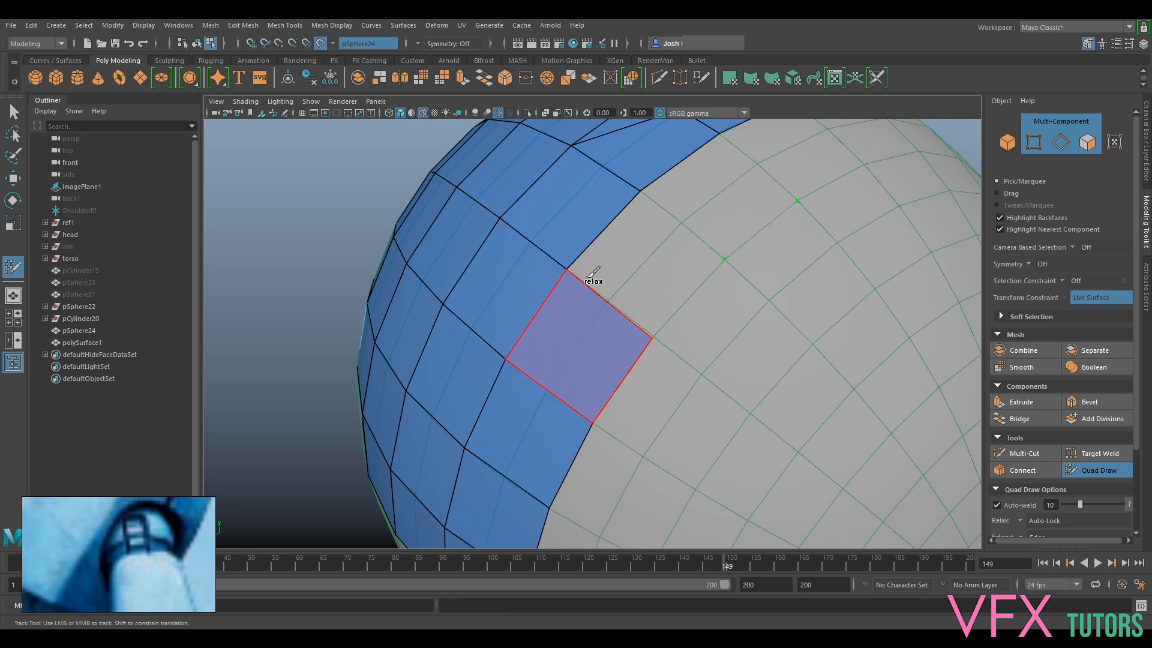
shift+click(697, 192)
alt+drag(792, 247, 580, 350)
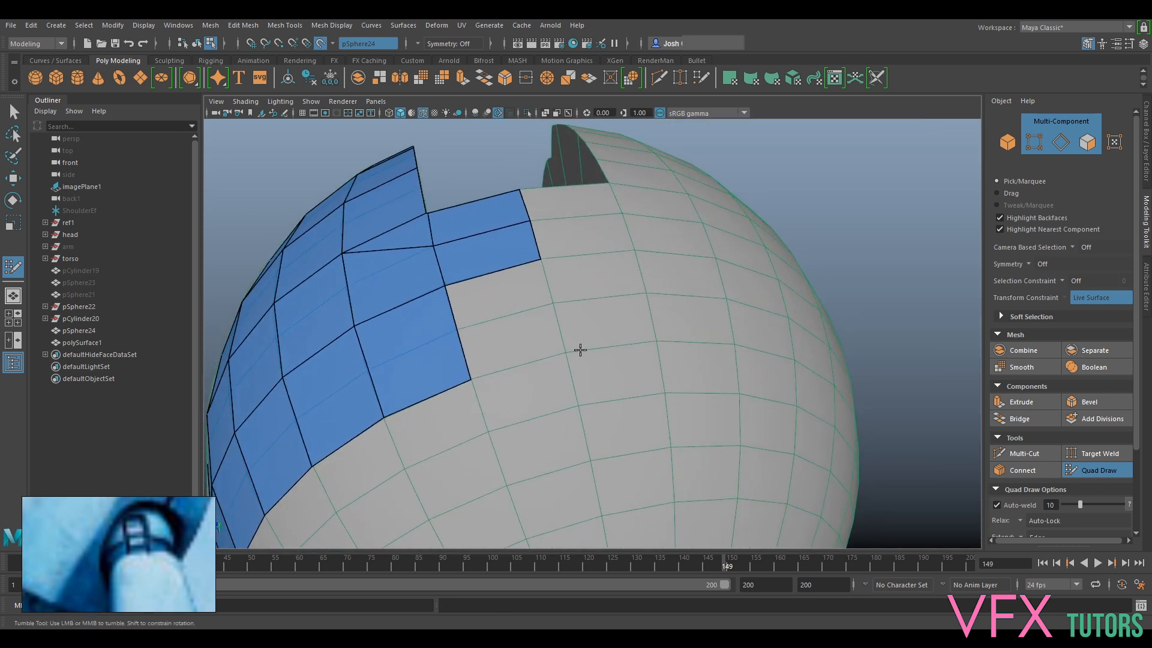
shift+click(527, 334)
Place dots two gridlines closer to the sphere's pole and fill the lower three quads of that column
scroll(527, 334, down, 5)
alt+drag(528, 335, 630, 444)
scroll(629, 445, up, 2)
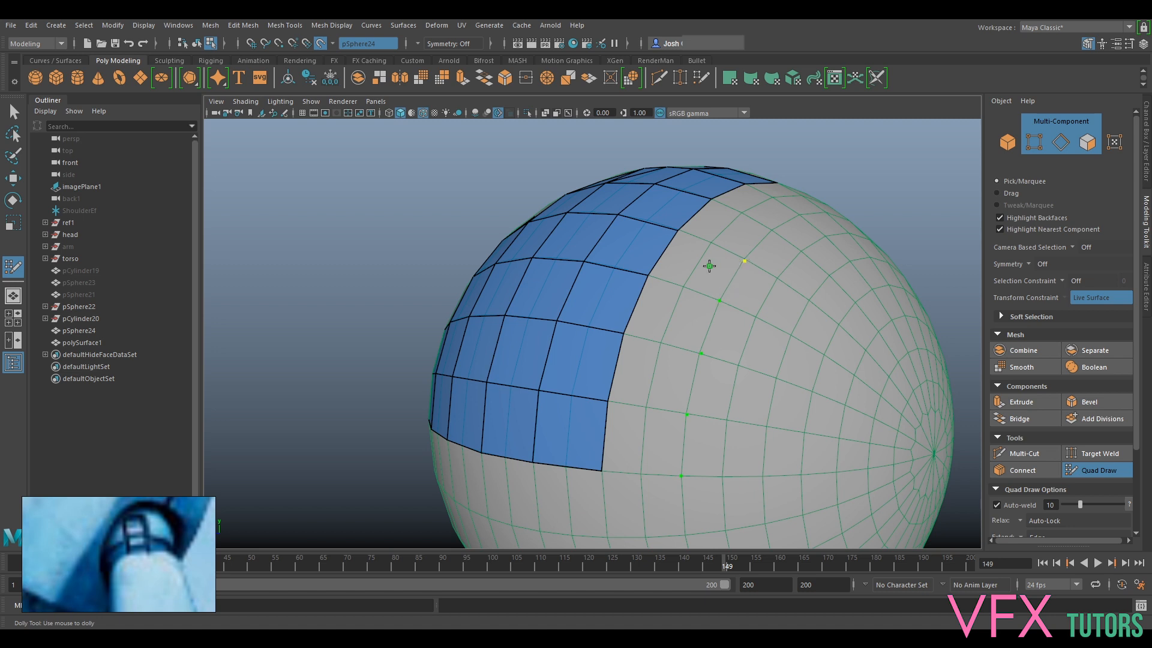
shift+click(684, 307)
shift+click(664, 358)
shift+click(646, 434)
Complete the column's upper part by placing dots toward the cut-out side and filling the three missing quads
alt+drag(708, 315, 684, 390)
alt+middle_drag(686, 394, 665, 362)
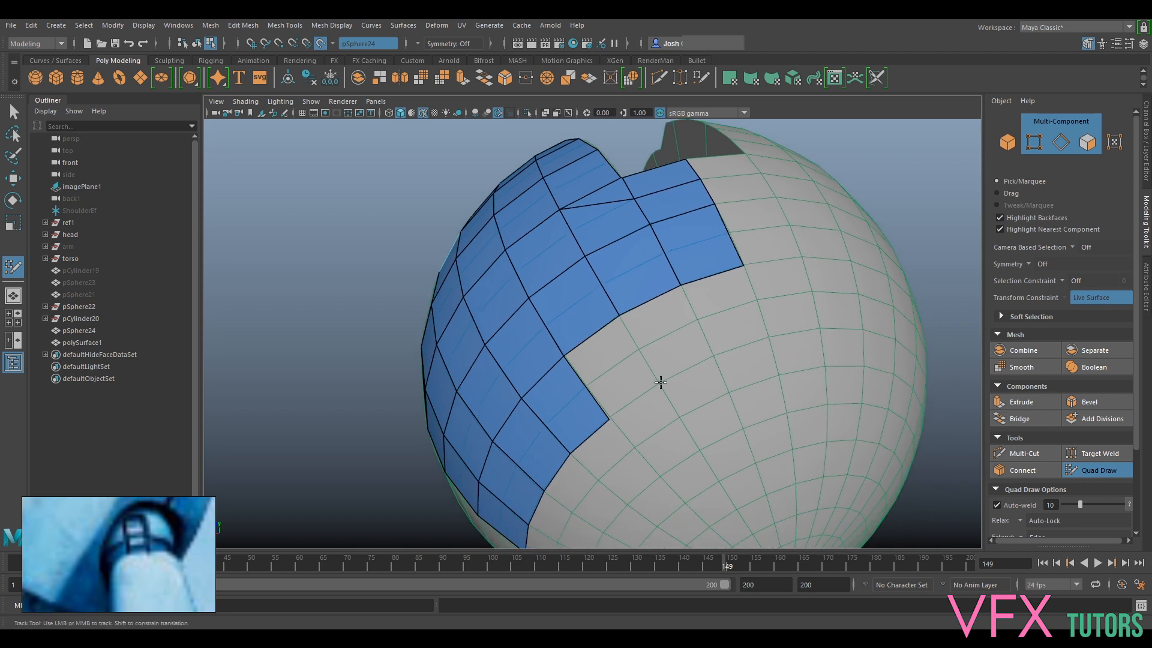
click(714, 356)
shift+click(762, 336)
shift+click(685, 340)
shift+click(627, 360)
Begin another ring toward the pole by placing dots and filling quads at the patch's upper end
alt+drag(716, 429, 728, 337)
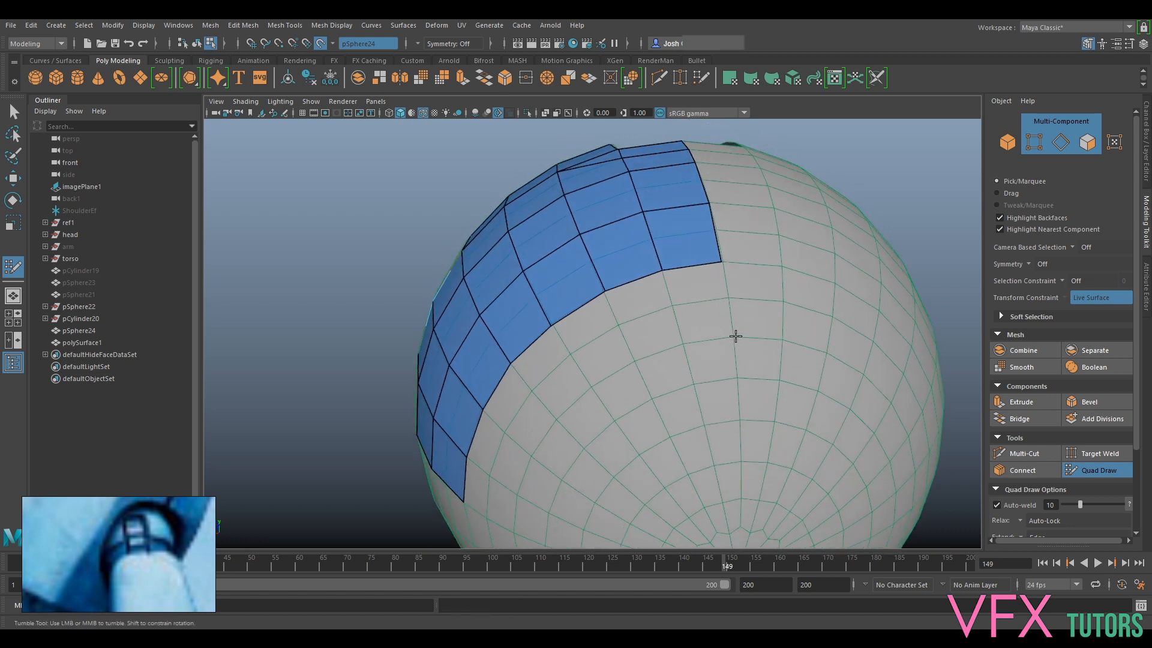
click(732, 336)
shift+click(645, 337)
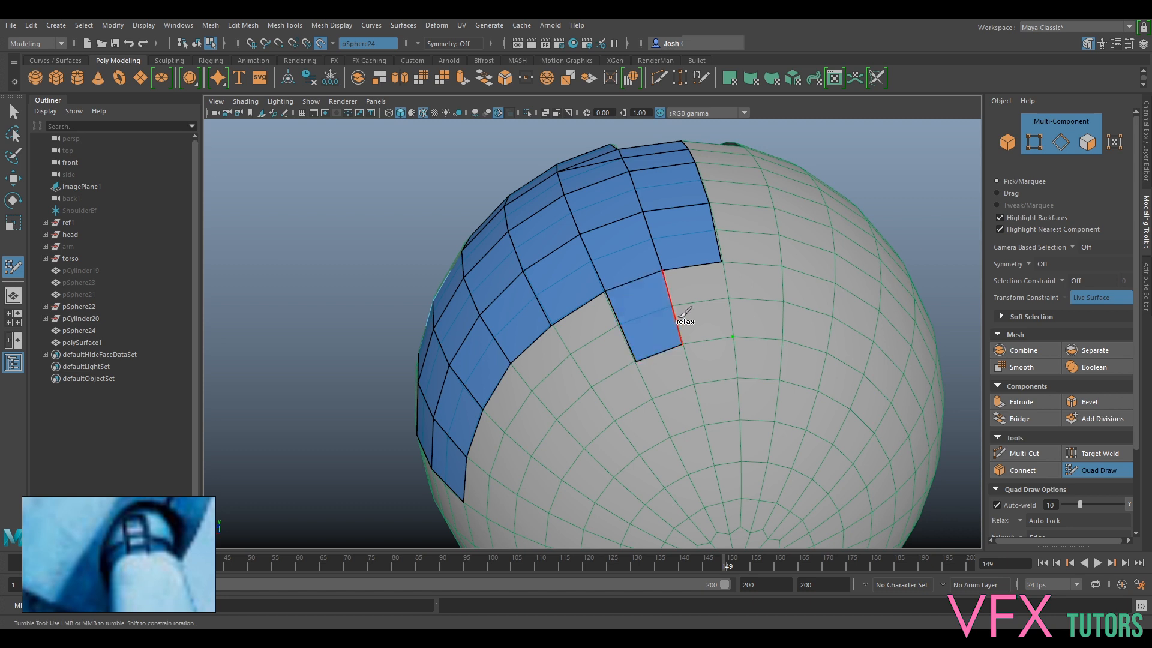
Place dots along the rest of this ring down to the patch's lower edge and fill the quads between them
alt+right_drag(698, 317, 766, 311)
click(765, 313)
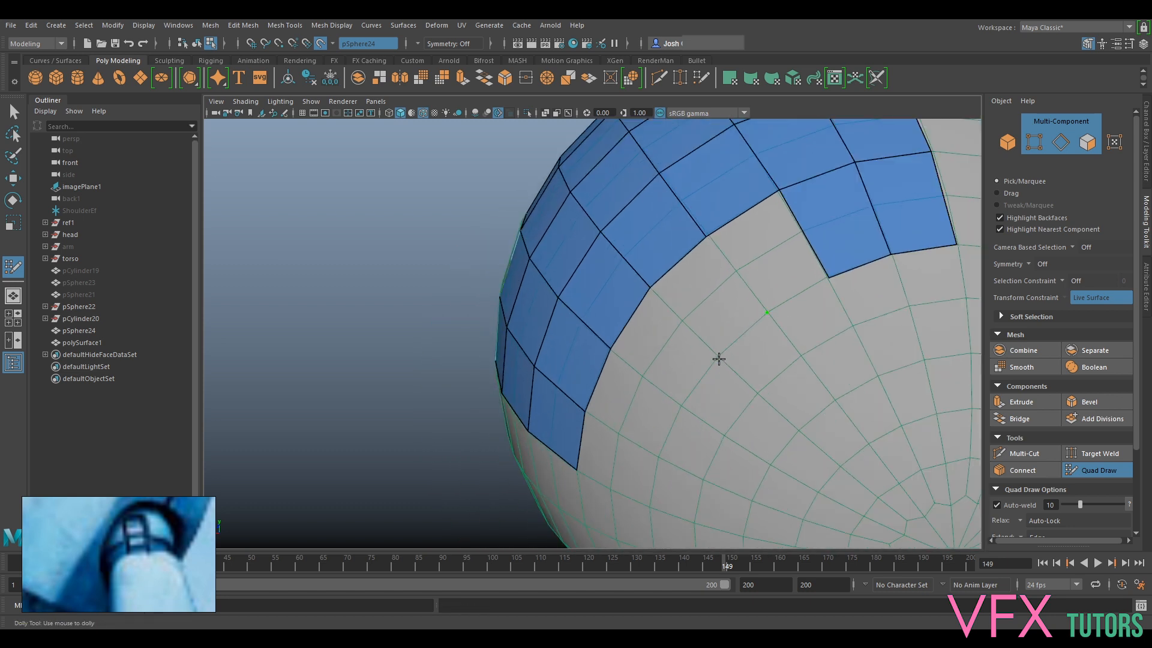
click(681, 407)
alt+drag(658, 459, 781, 420)
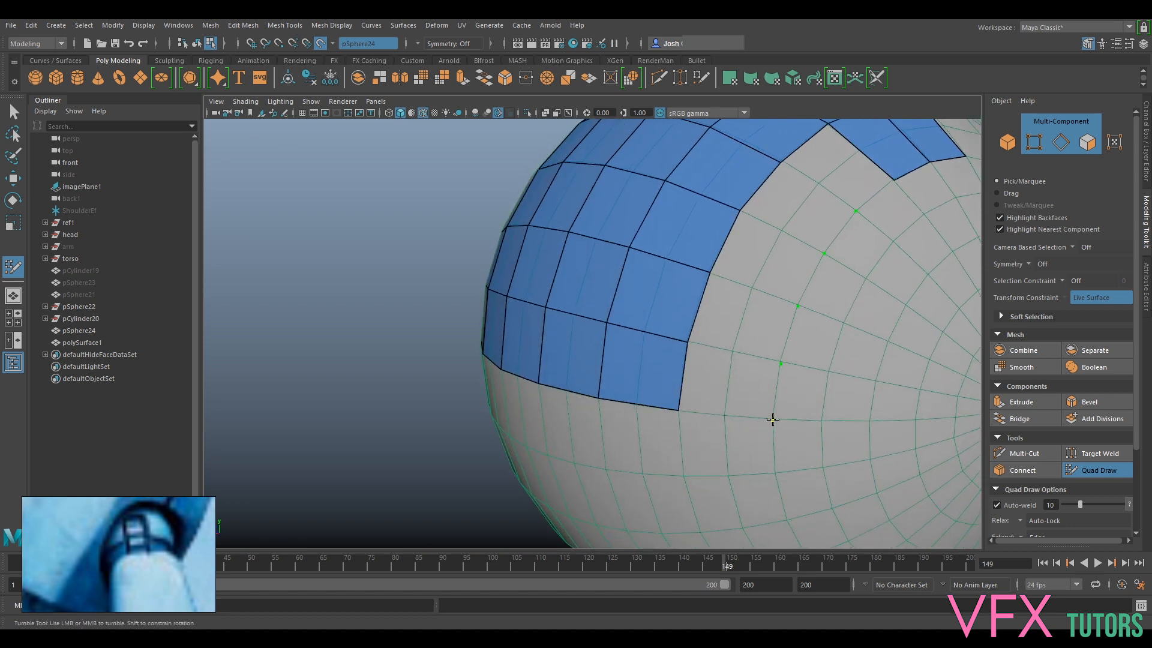
shift+click(759, 343)
shift+click(772, 298)
shift+click(787, 251)
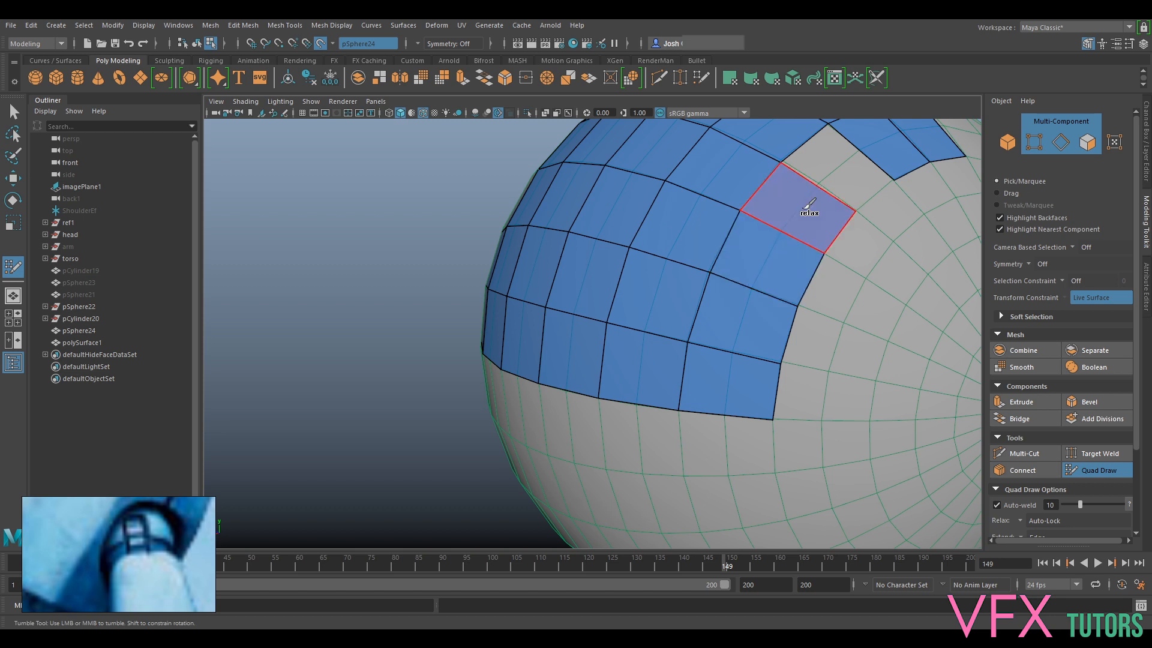
Place a complete arc of dots two gridlines closer to the pole, from the patch's lower edge to its upper end
mouse_move(855, 375)
alt+middle_down()
mouse_move(828, 347)
mouse_move(784, 393)
alt+middle_up()
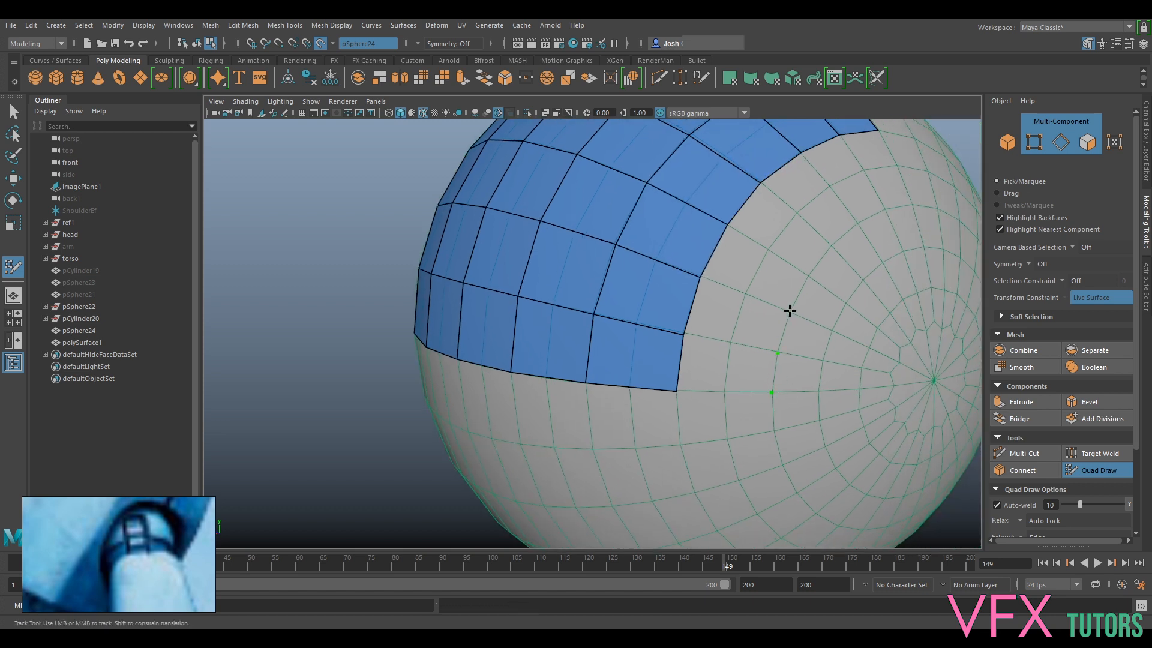
alt+drag(811, 353, 784, 350)
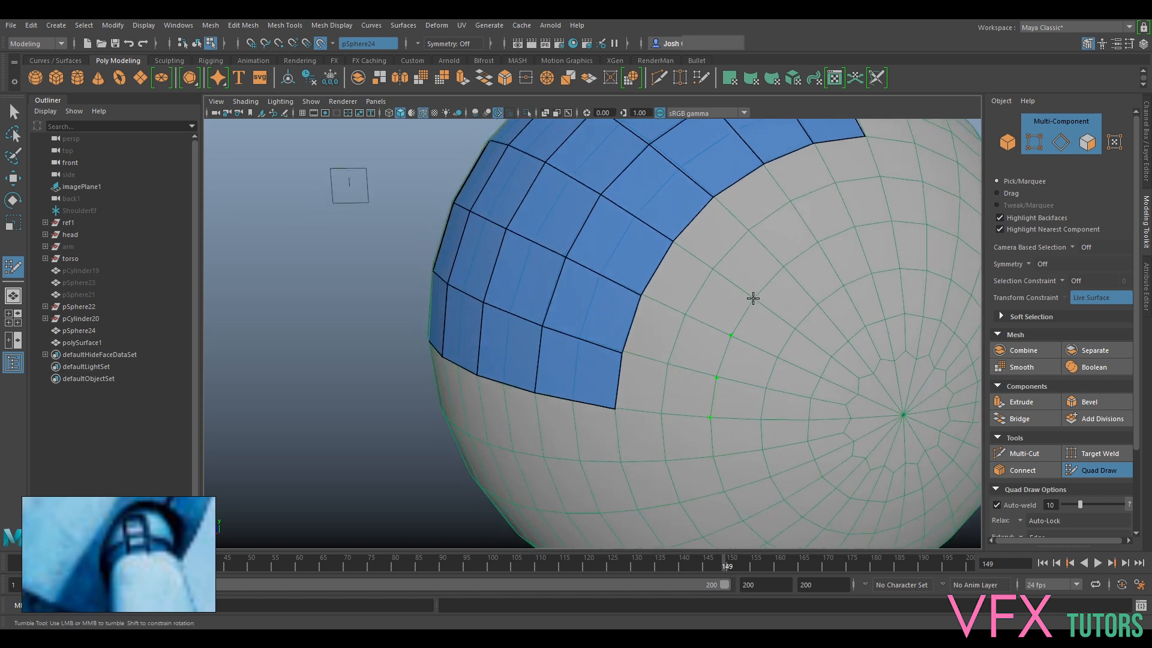
alt+middle_drag(794, 267, 747, 330)
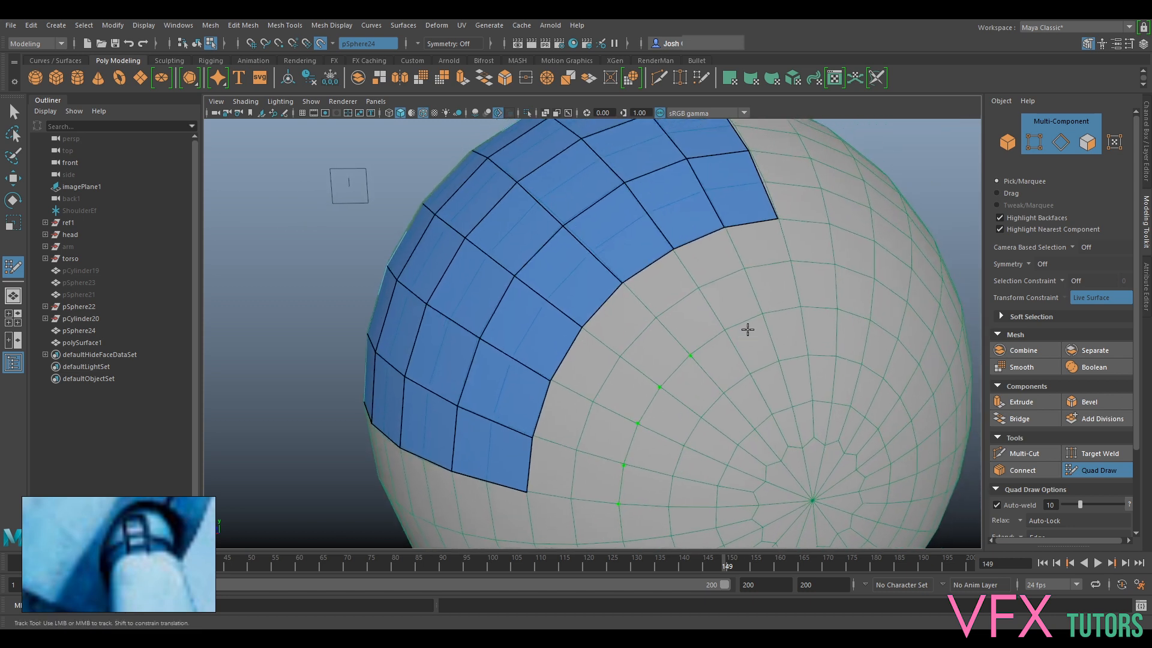
click(690, 354)
click(762, 313)
alt+drag(801, 308, 725, 319)
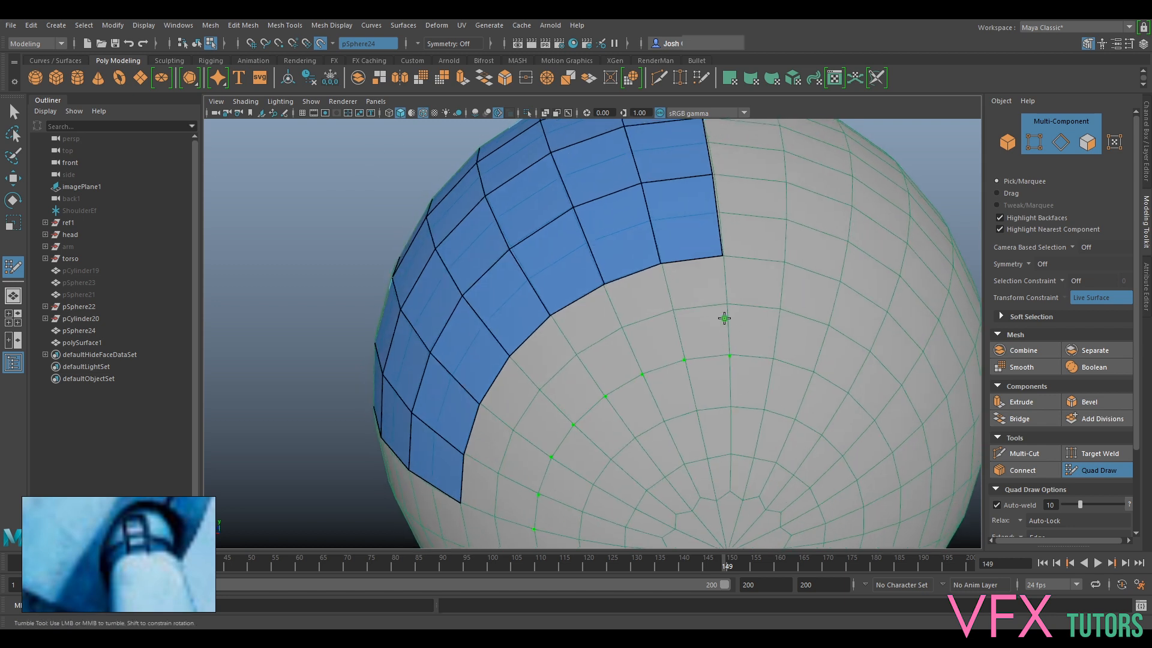
Fill all the quads between the patch's edge and the arc of dots
shift+click(676, 319)
alt+drag(582, 438, 650, 455)
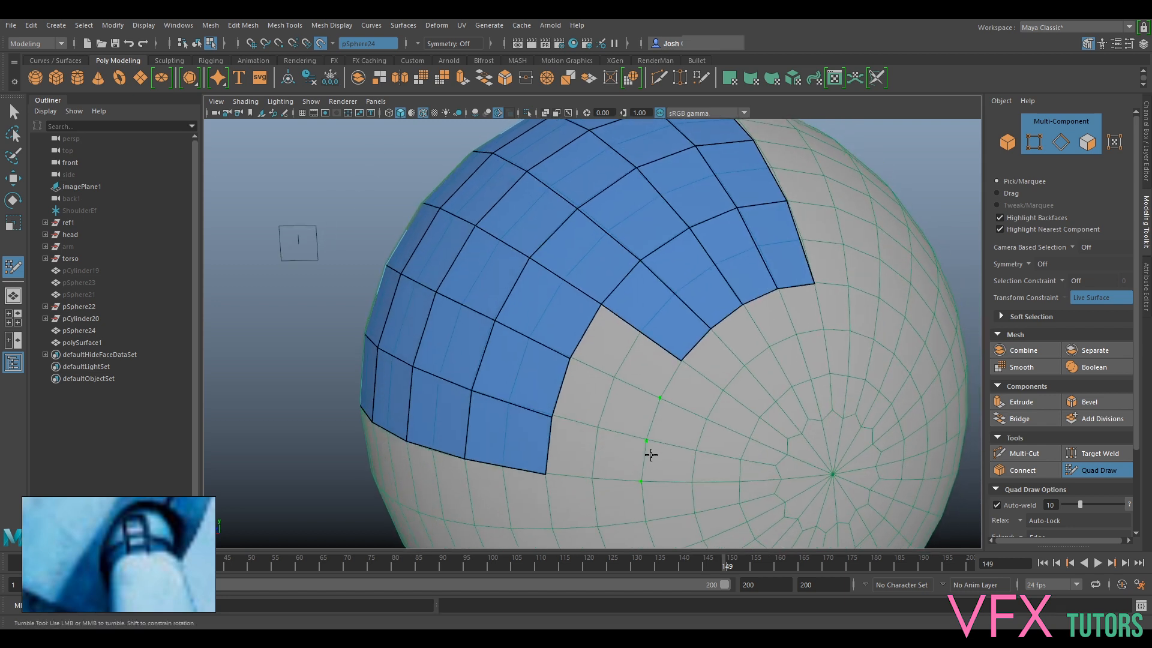
shift+click(627, 360)
shift+click(609, 405)
shift+click(612, 452)
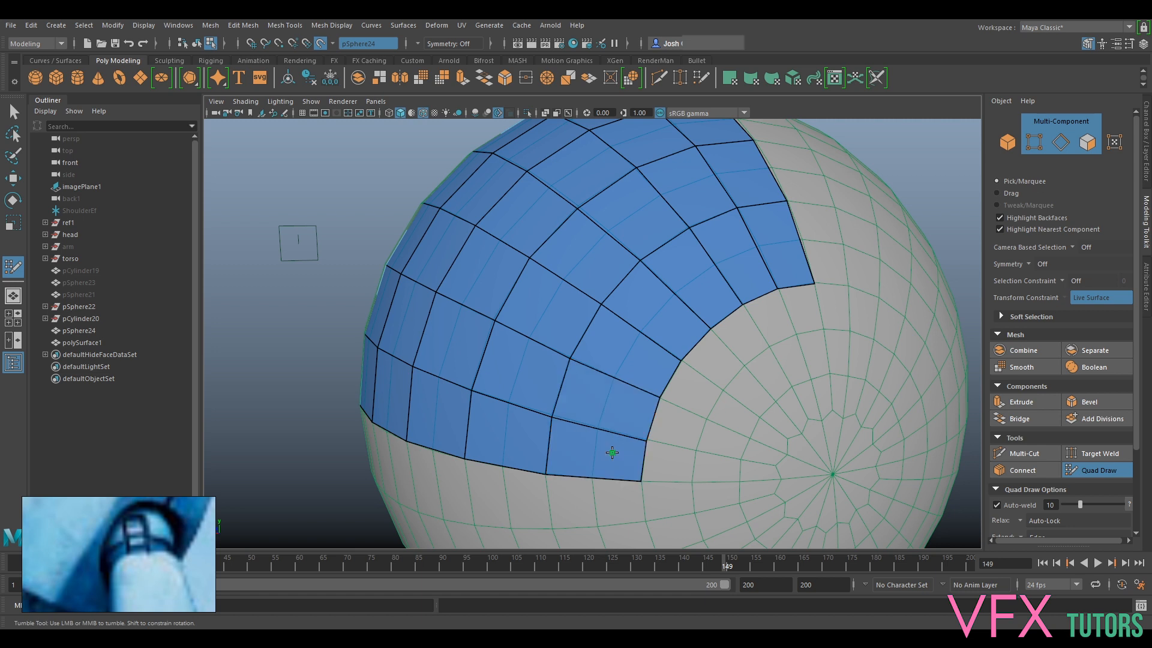
Place a dot two gridlines closer to the pole at the patch's upper end and undo the stray face filled from it
alt+drag(744, 488, 731, 477)
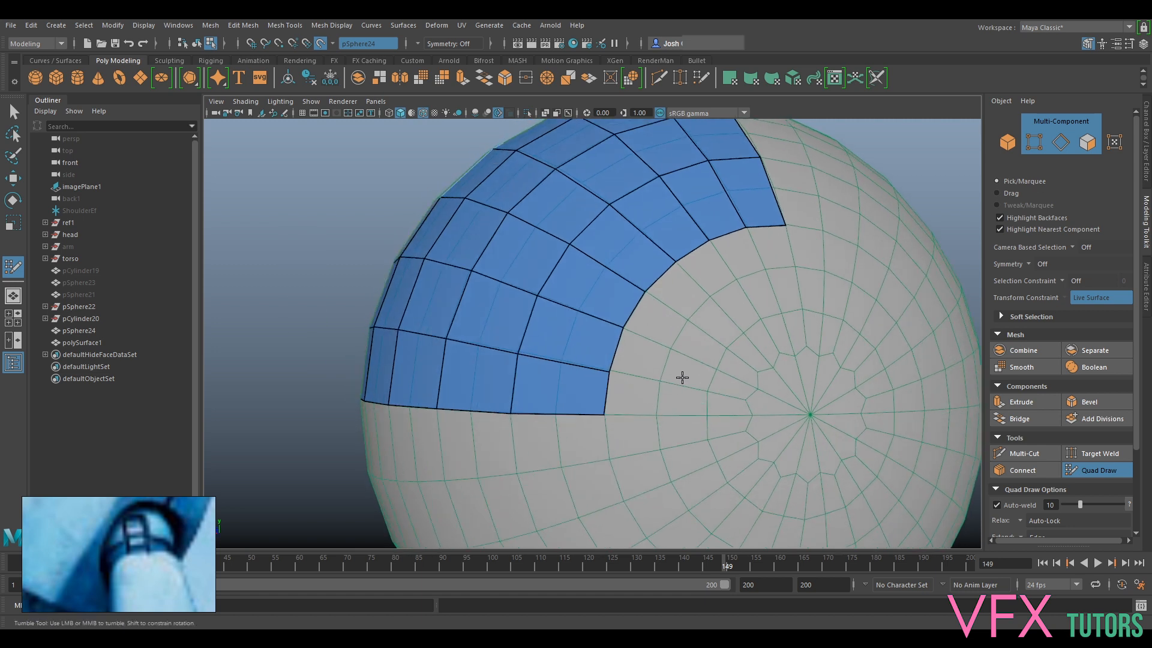
alt+drag(720, 394, 694, 404)
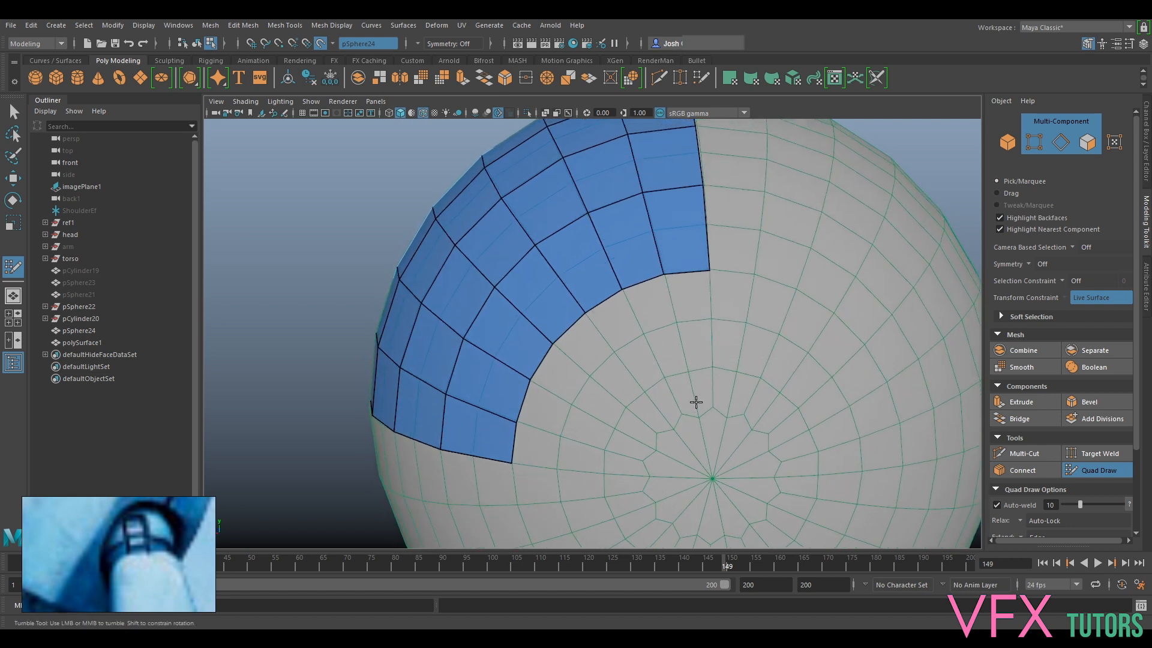
click(712, 366)
shift+click(676, 311)
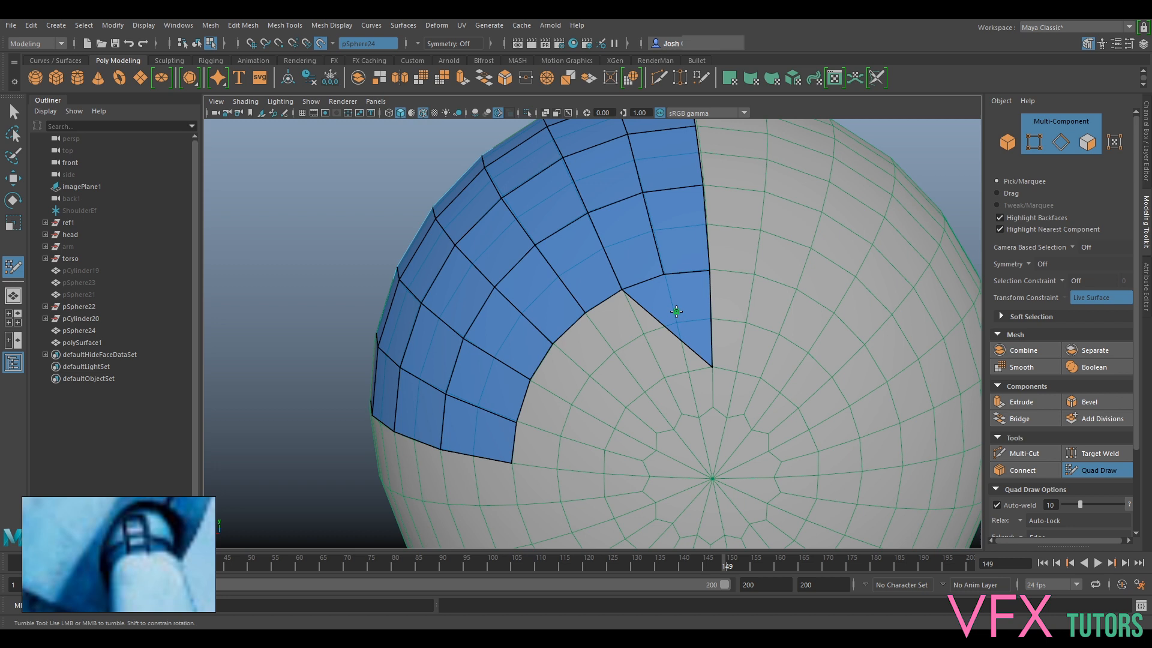
key(ctrl+z)
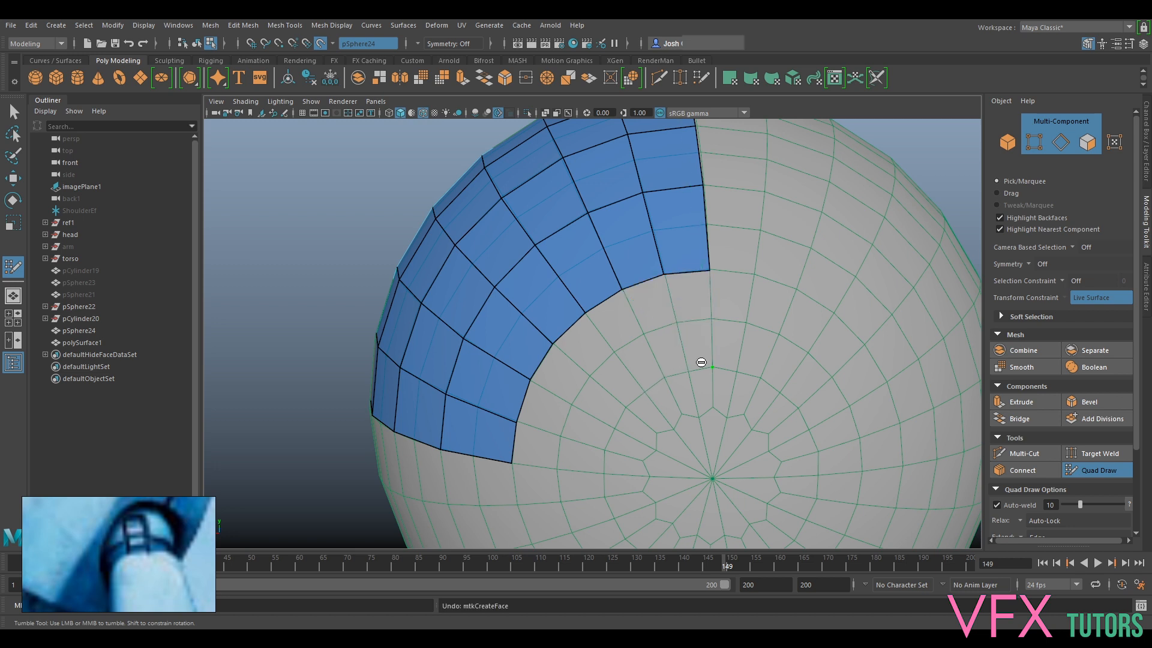
alt+middle_drag(680, 419, 712, 384)
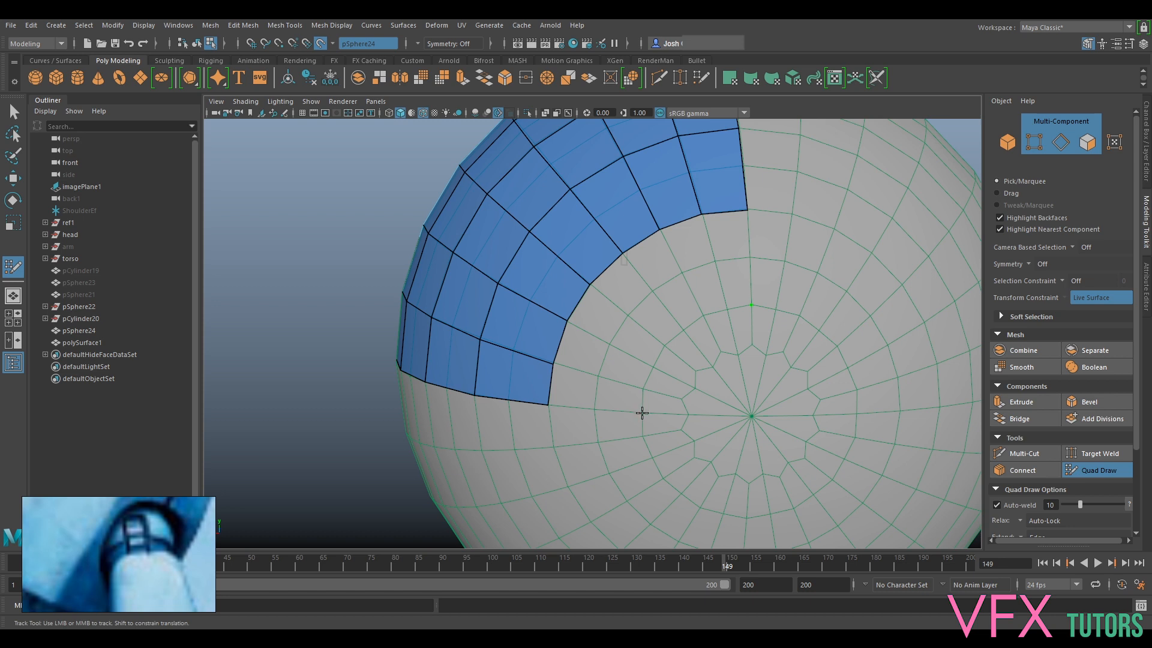
Fill the quads of the new ring from the patch's lower edge to its upper end, with dots two gridlines closer to the pole
shift+click(633, 374)
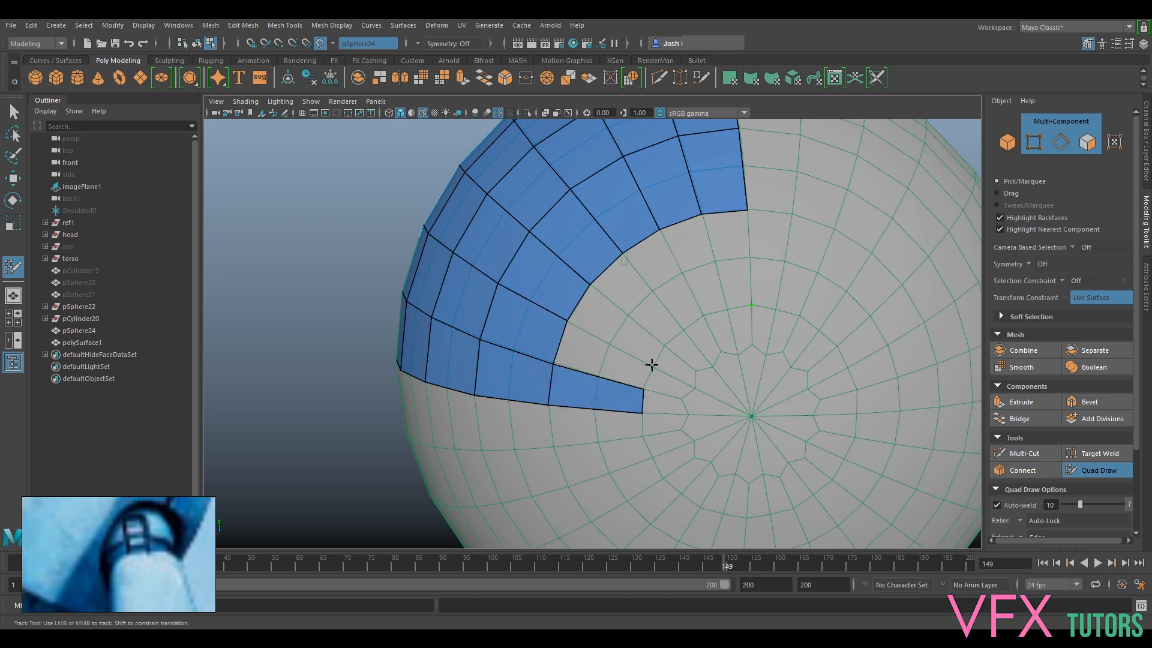
shift+click(630, 369)
shift+click(660, 345)
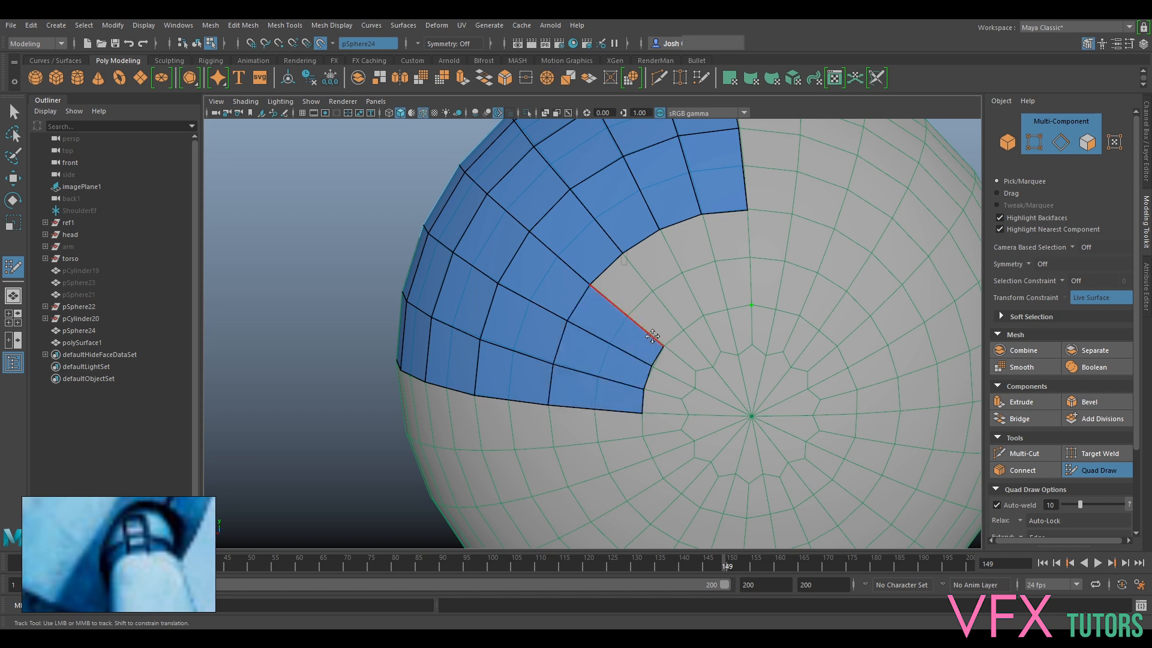
shift+click(665, 323)
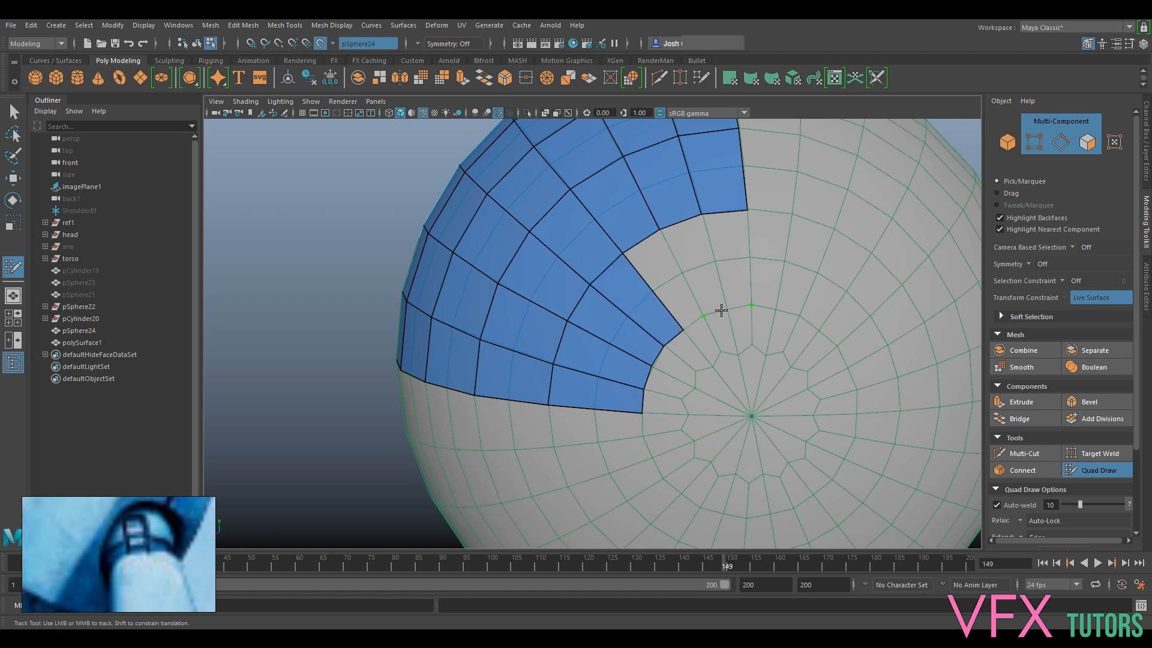
shift+click(729, 255)
shift+click(694, 251)
shift+click(657, 277)
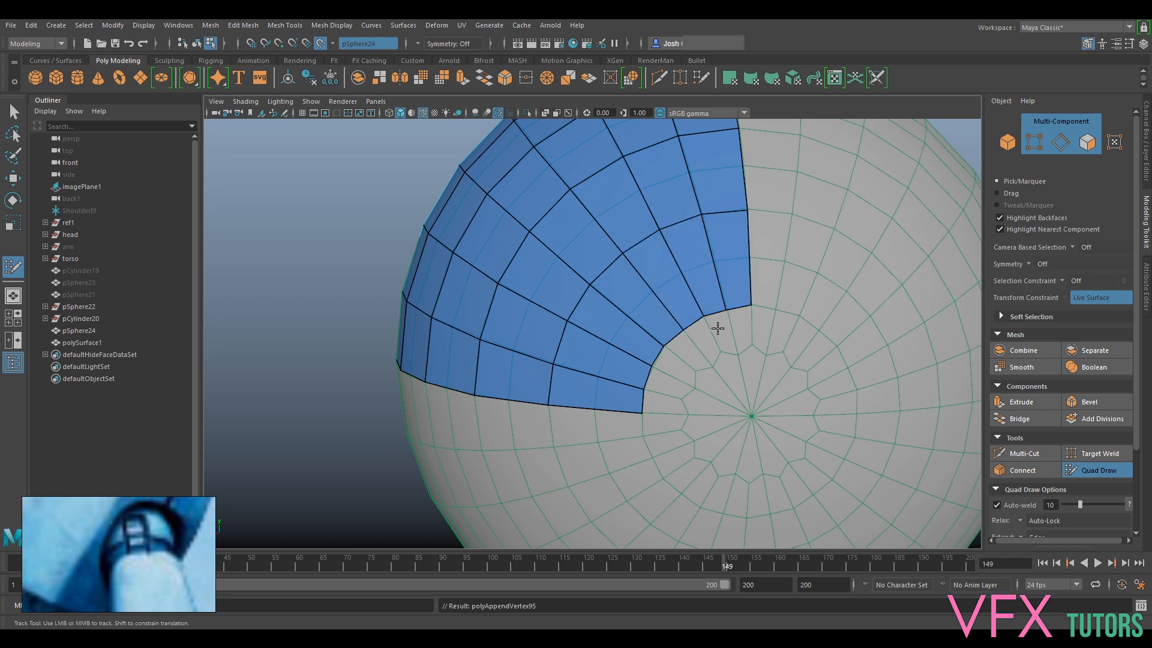
Place a dot on the pole and one just above it, and undo the misshapen face filled from the patch's lower edge
scroll(767, 317, up, 2)
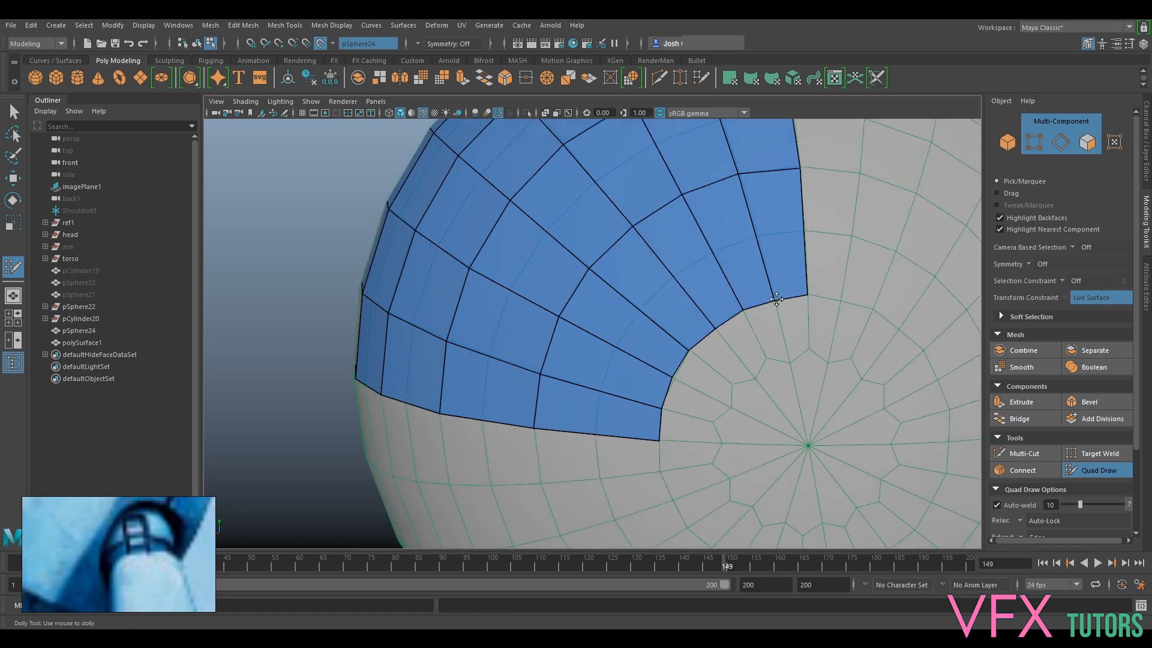
alt+middle_drag(716, 328, 643, 338)
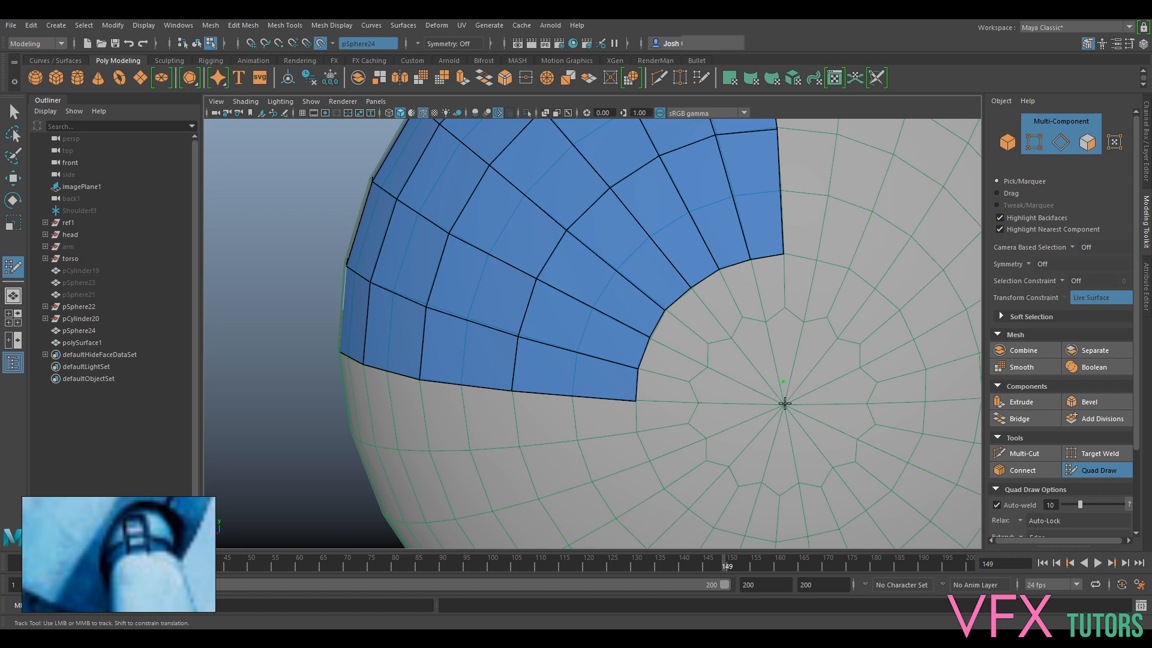
shift+click(761, 389)
key(ctrl+z)
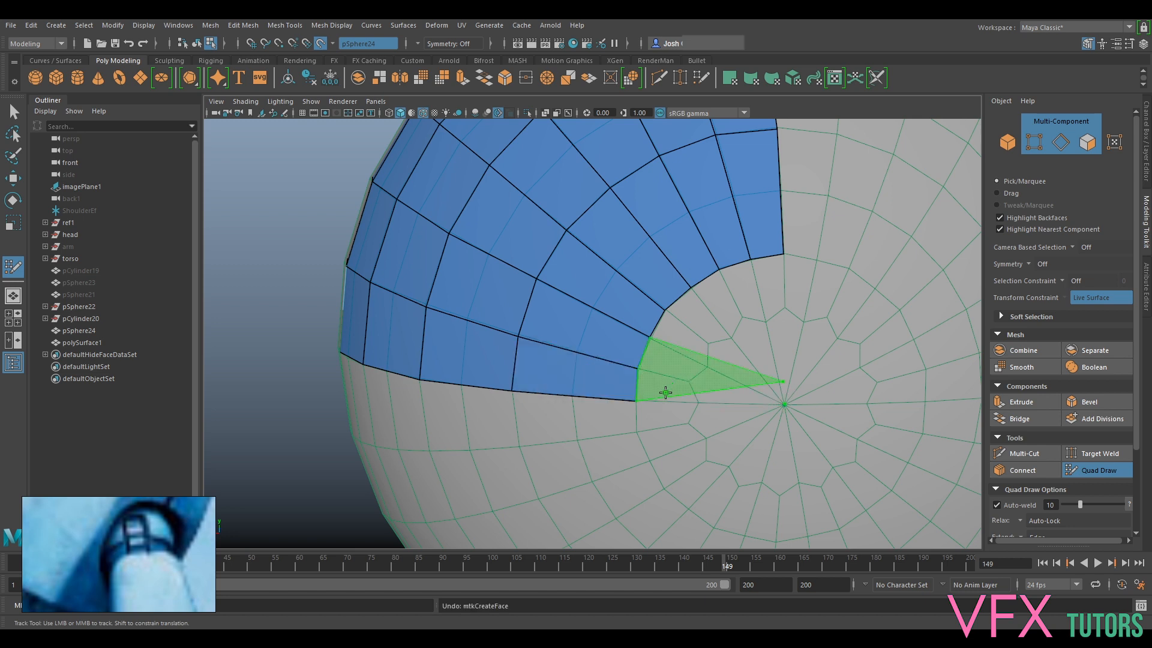
alt+drag(699, 458, 575, 437)
alt+middle_drag(575, 436, 735, 416)
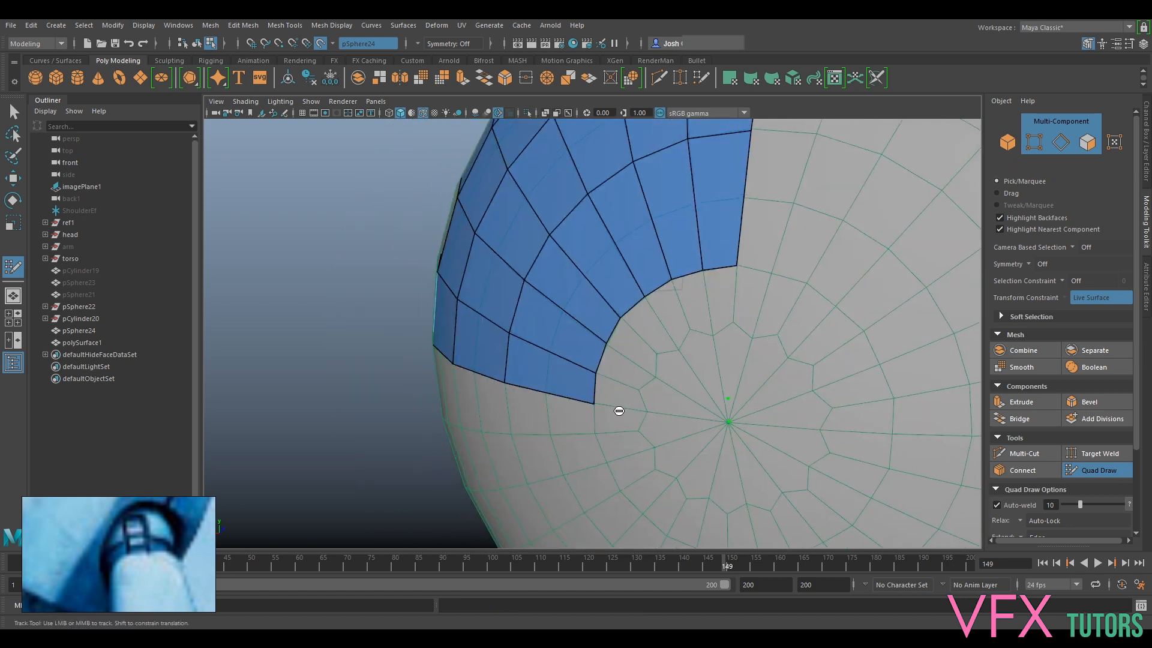
Fill the first two narrow quads between the innermost ring and the pole, starting at the patch's lower edge
shift+click(640, 385)
alt+drag(639, 384, 831, 363)
click(864, 361)
shift+click(790, 373)
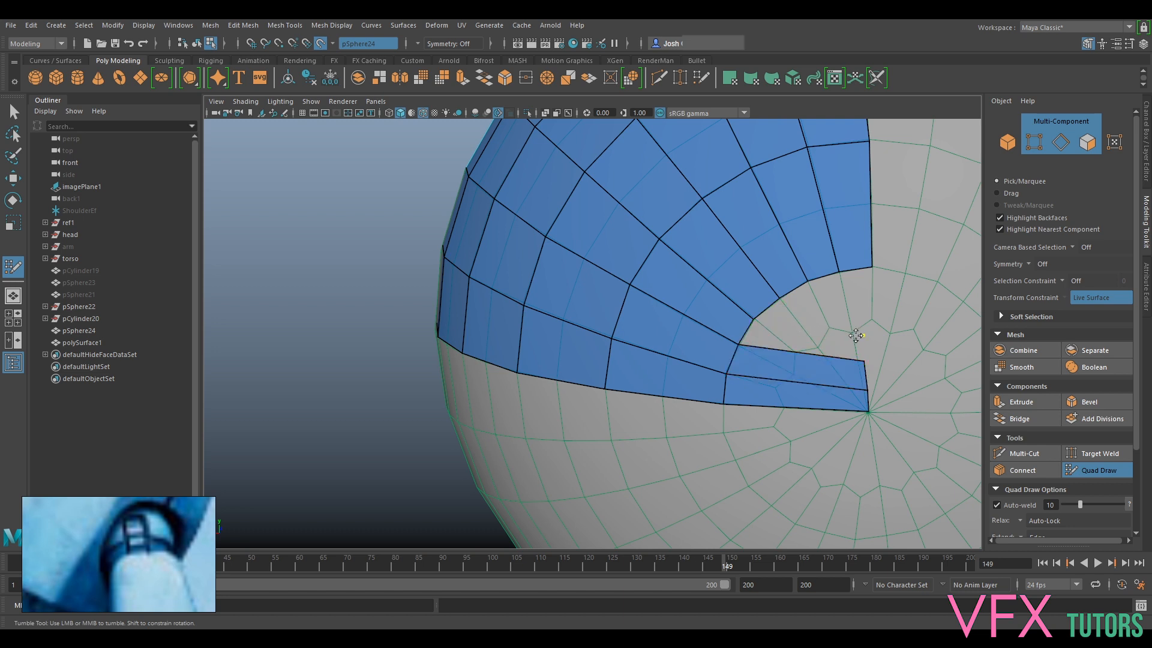
Fill the remaining narrow quads between the innermost ring and the column of dots rising from the pole
alt+drag(810, 344, 553, 390)
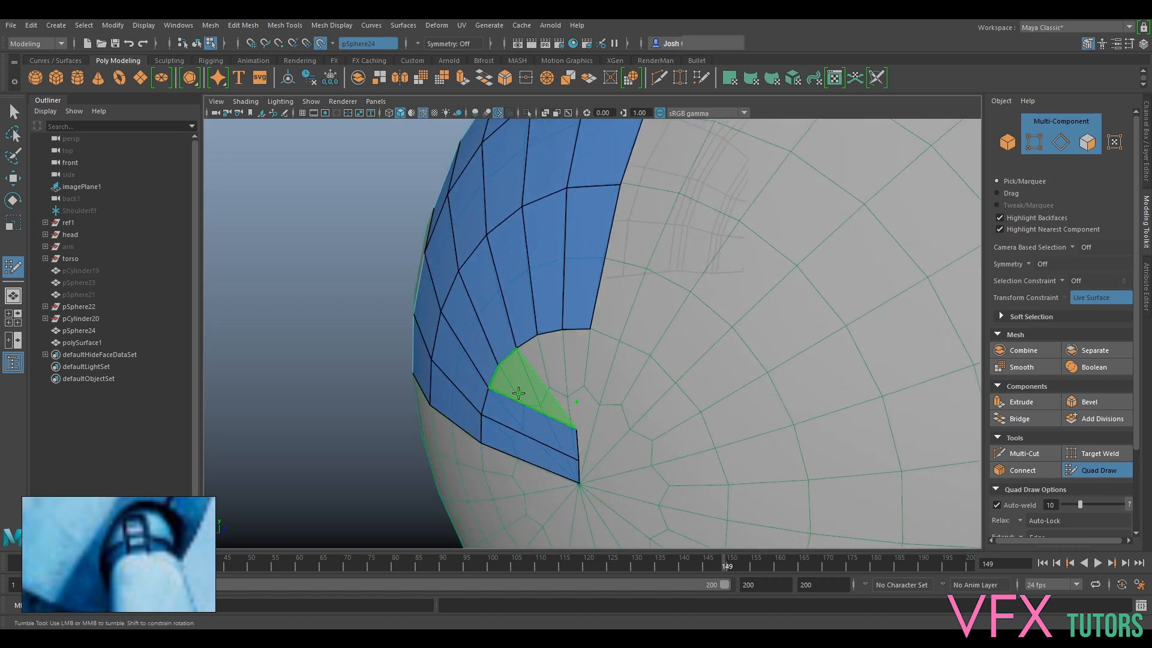
shift+click(531, 390)
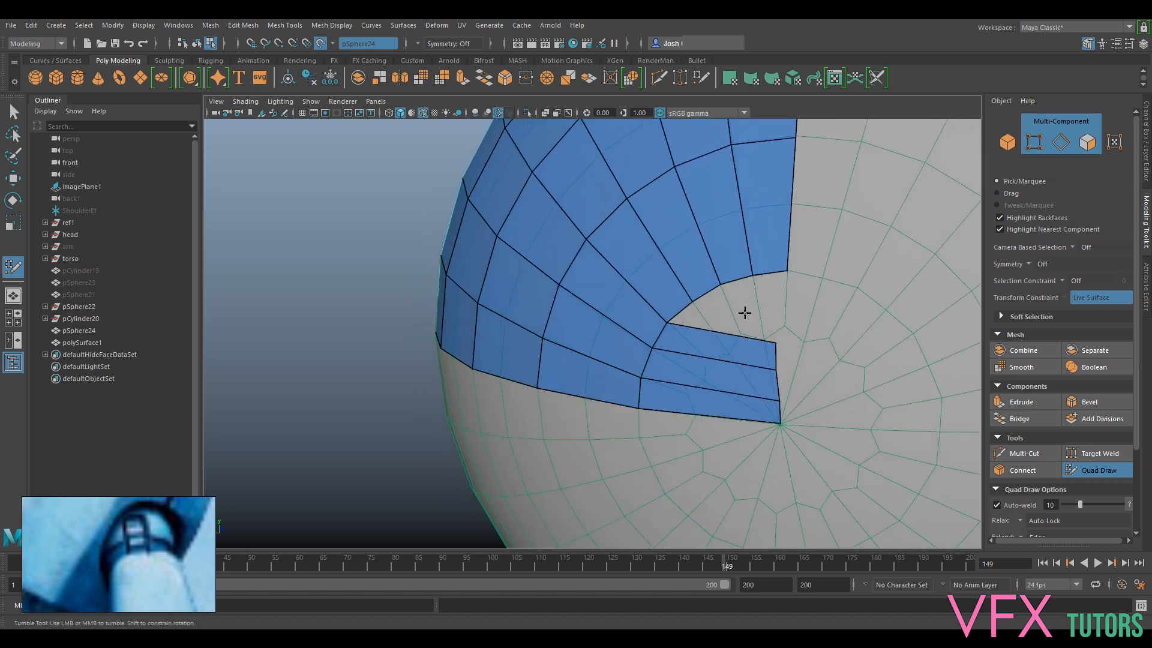
mouse_move(714, 346)
alt+mouse_down()
mouse_move(679, 375)
mouse_move(606, 373)
alt+mouse_up()
alt+right_drag(606, 373, 640, 395)
shift+click(635, 389)
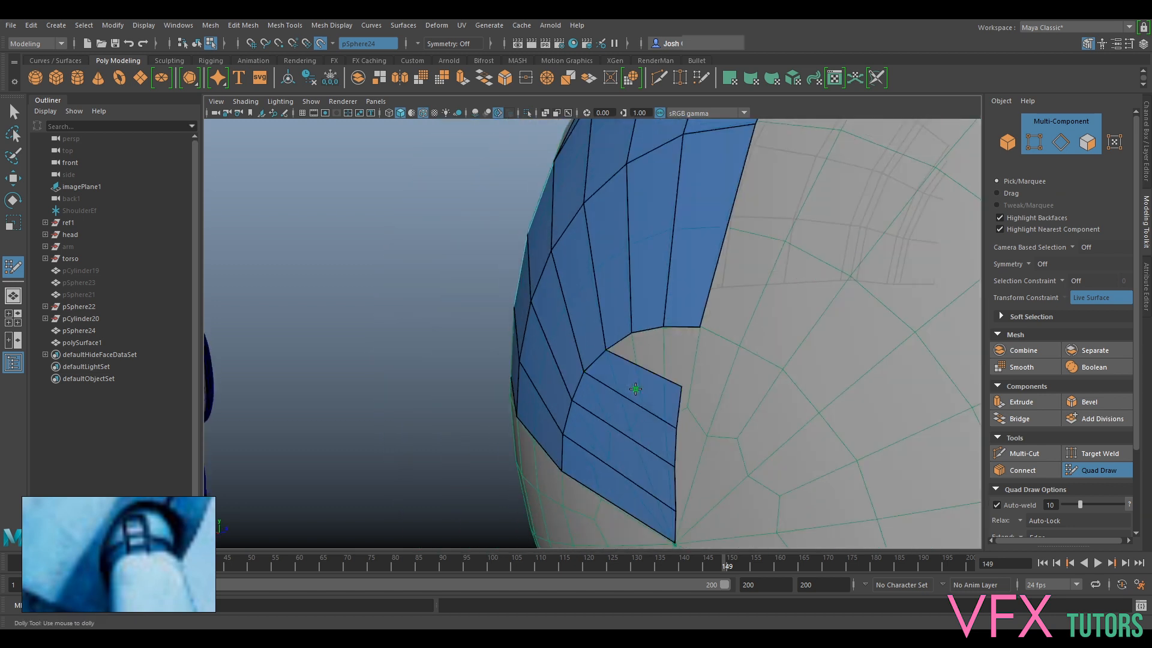
click(689, 358)
shift+click(651, 364)
Try to move the column of seven vertices above the pole along X with point snapping
alt+drag(666, 336, 796, 386)
scroll(796, 387, down, 4)
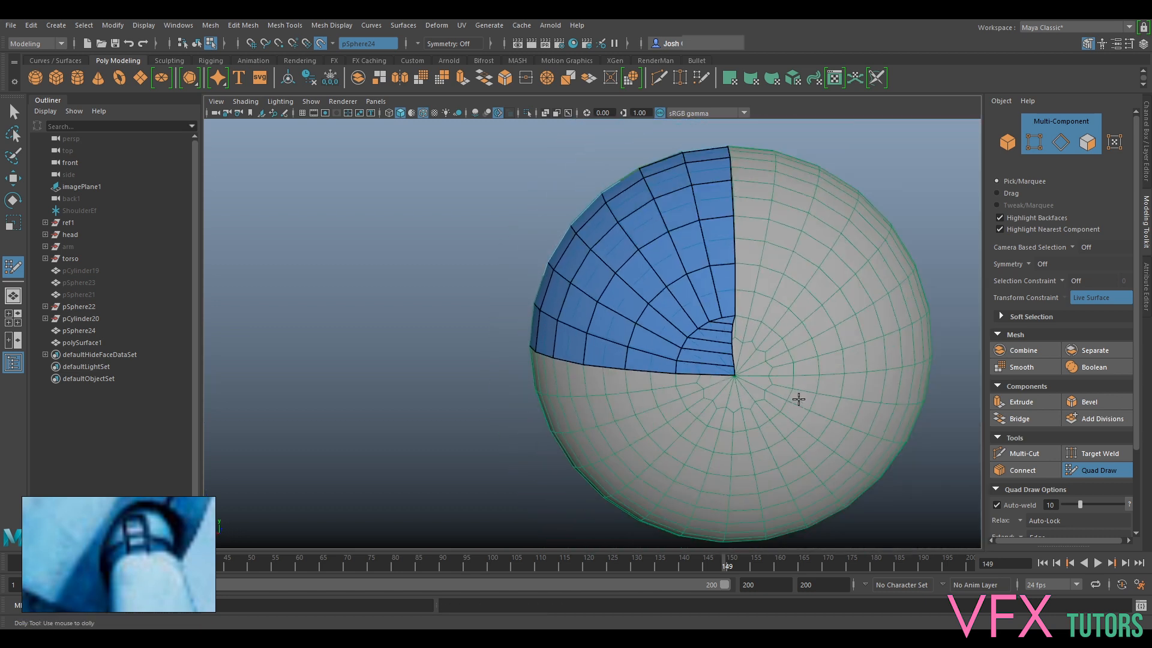
key(q)
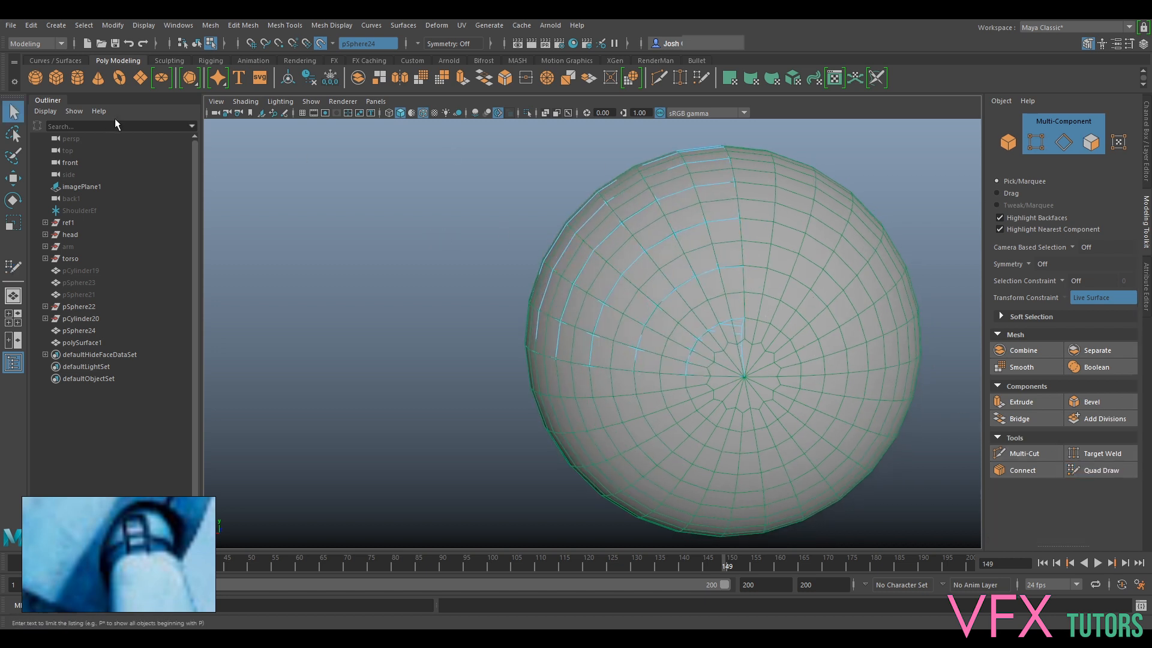
right_drag(663, 269, 616, 258)
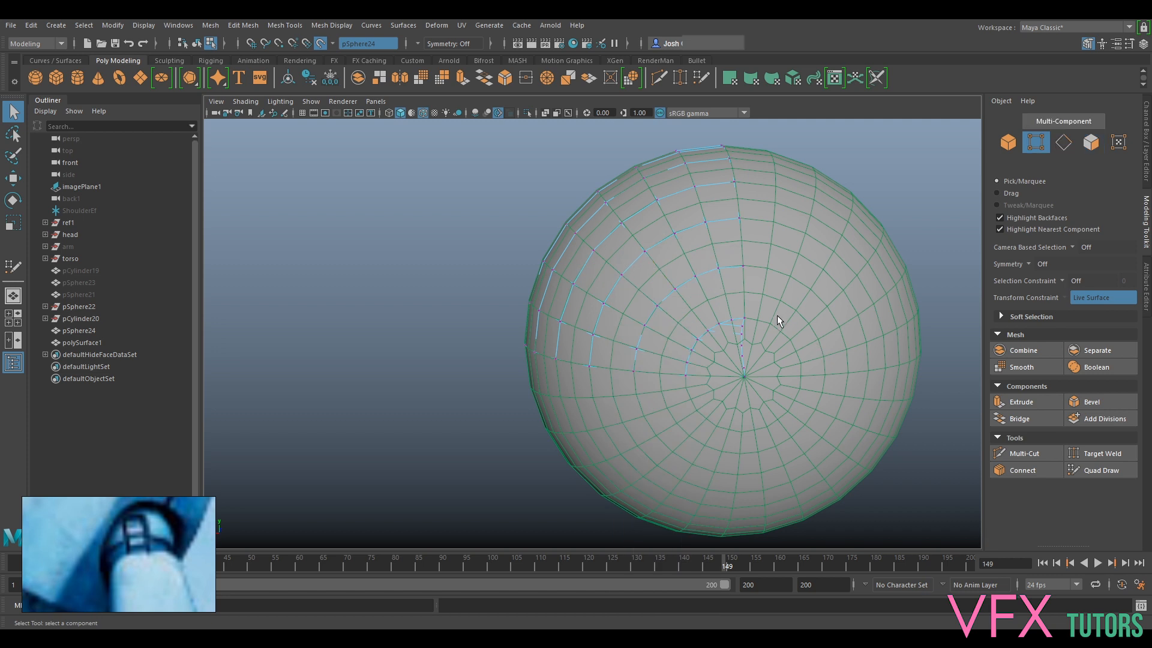
drag(741, 426, 740, 425)
key(r)
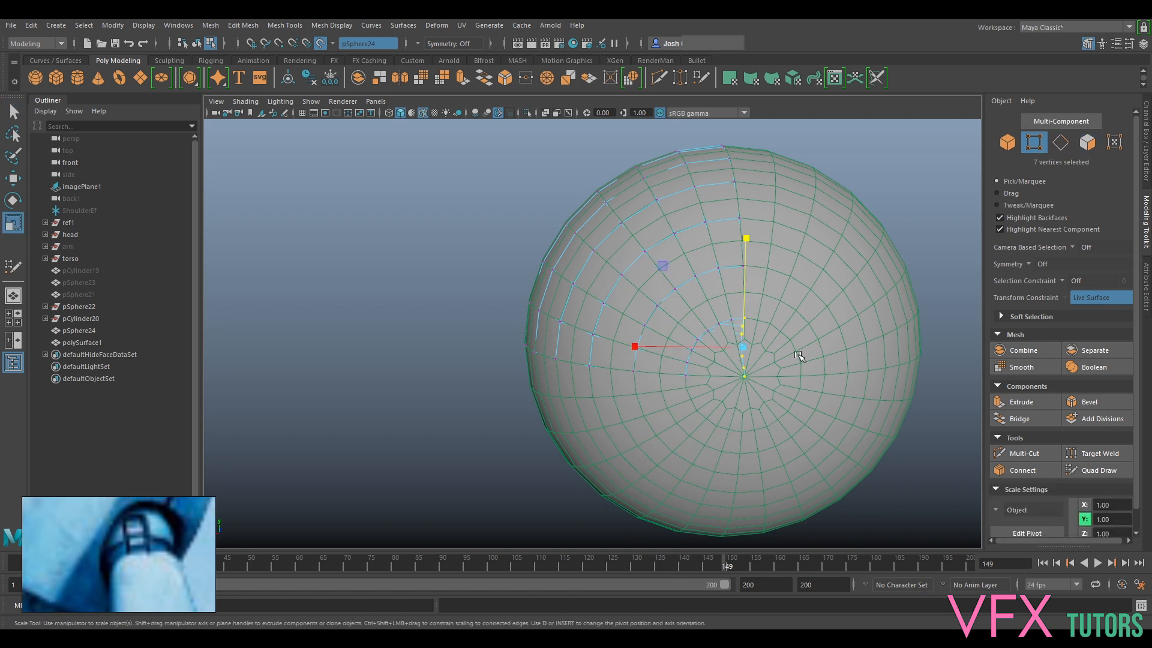
scroll(828, 379, up, 6)
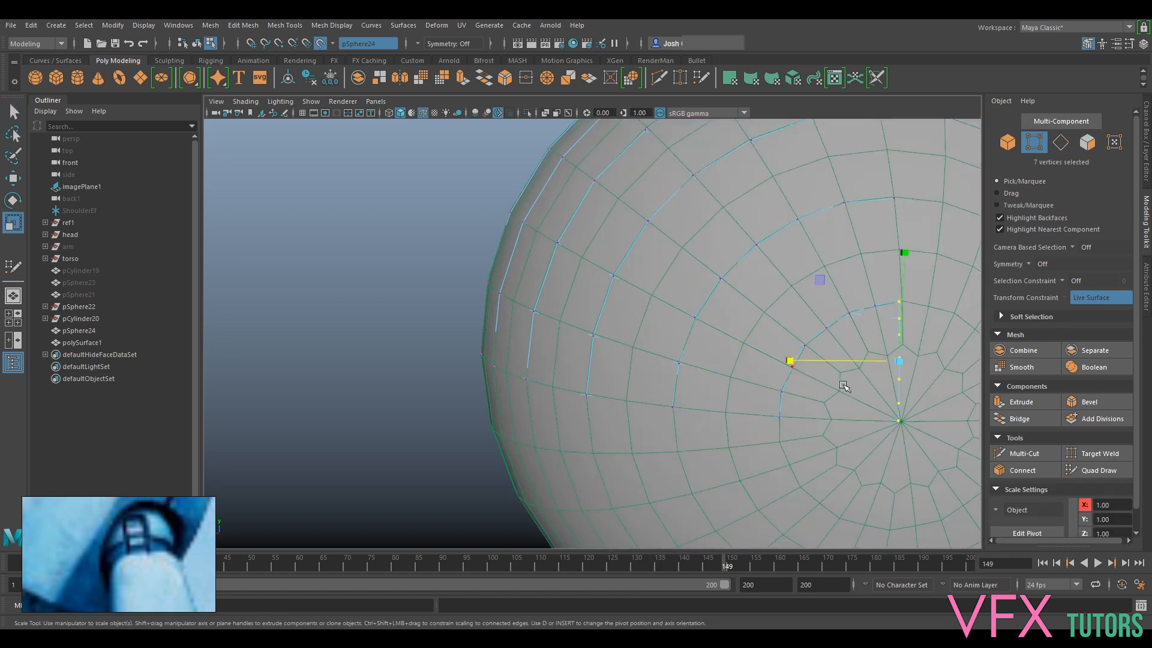
key(w)
key(v)
drag(744, 346, 712, 352)
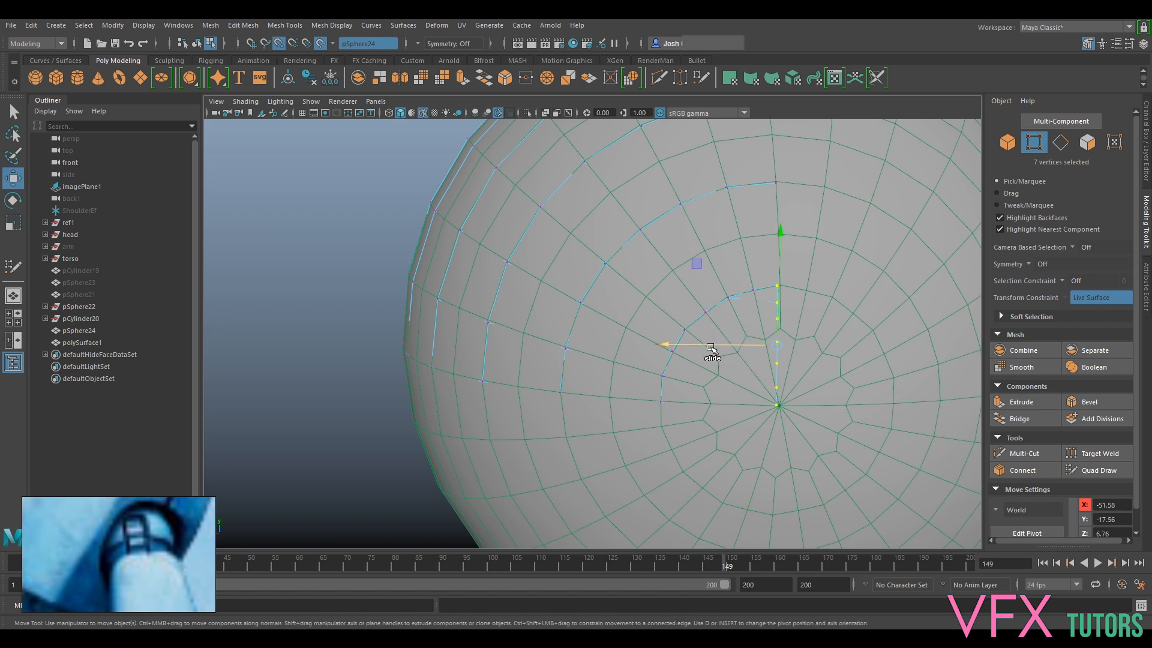
key(ctrl+z)
drag(727, 348, 927, 434)
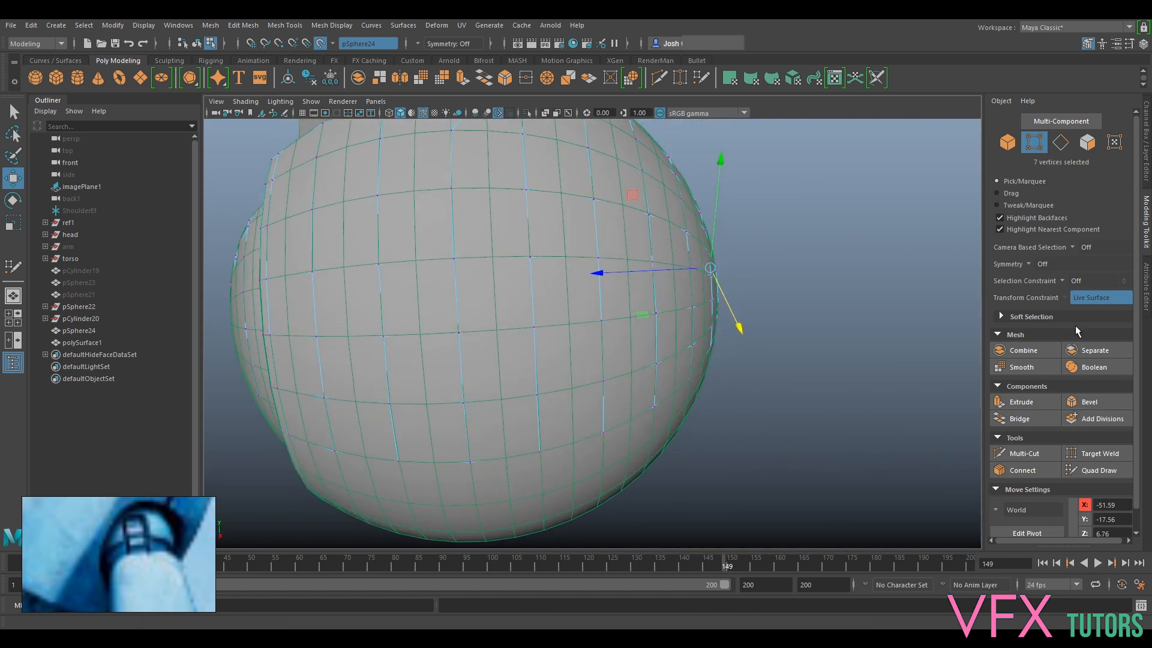
Leave vertex editing, select polySurface1 as an object and reactivate Quad Draw on it
click(861, 291)
right_click(686, 288)
click(744, 270)
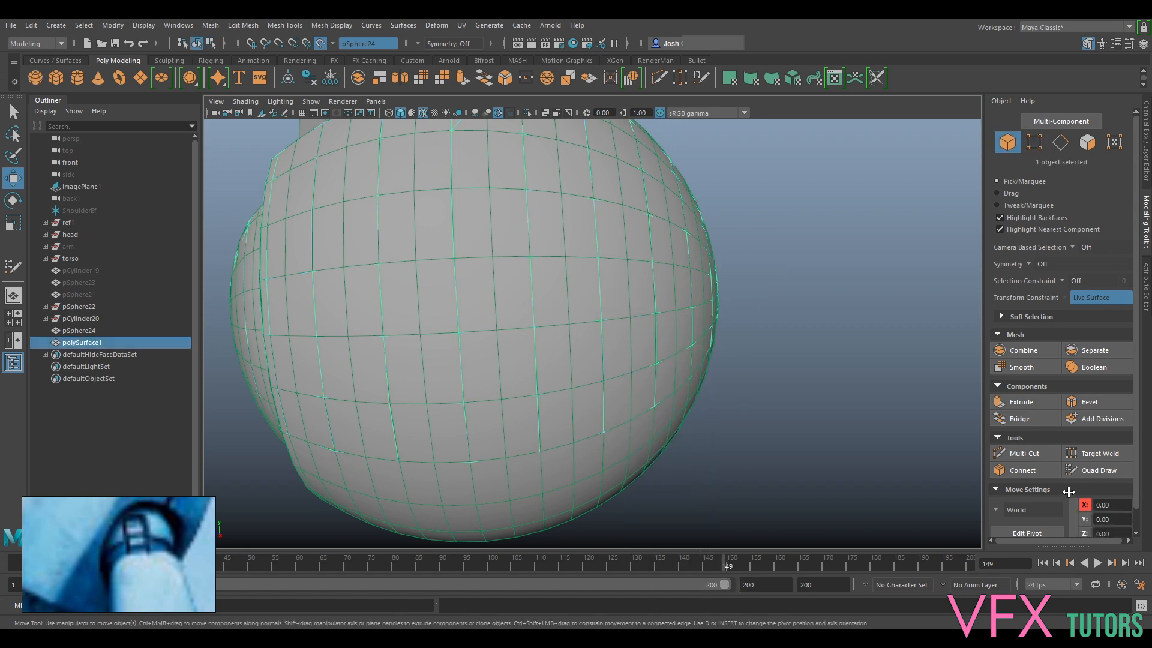
click(1098, 470)
Place dots on the sphere's inner face in line with the patch's lower edge and fill three quads inward from the rim
mouse_move(690, 300)
alt+mouse_down()
mouse_move(764, 309)
mouse_move(671, 288)
alt+mouse_up()
alt+middle_drag(462, 232, 636, 342)
alt+right_drag(636, 342, 666, 340)
alt+drag(665, 339, 606, 324)
alt+middle_drag(636, 327, 682, 297)
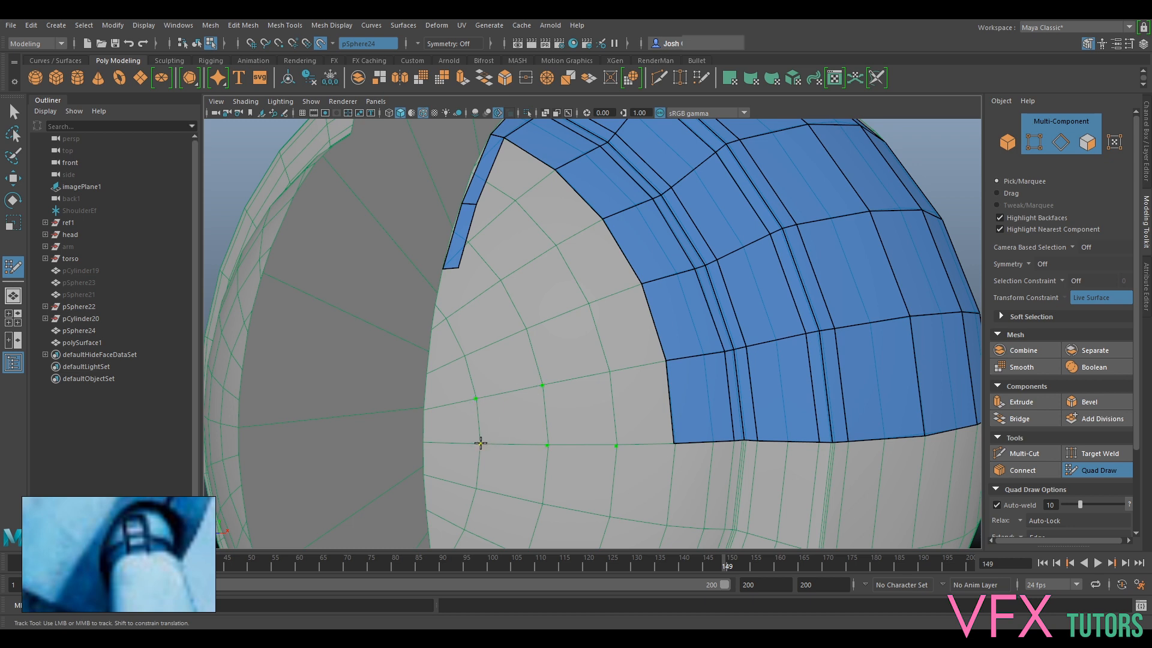
shift+click(631, 399)
shift+click(583, 405)
shift+click(517, 411)
Extend the inner row to the straight edge of the central slot by placing two dots there and filling a quad
alt+middle_drag(454, 471, 545, 420)
scroll(561, 435, up, 5)
scroll(565, 444, down, 7)
alt+drag(568, 455, 641, 427)
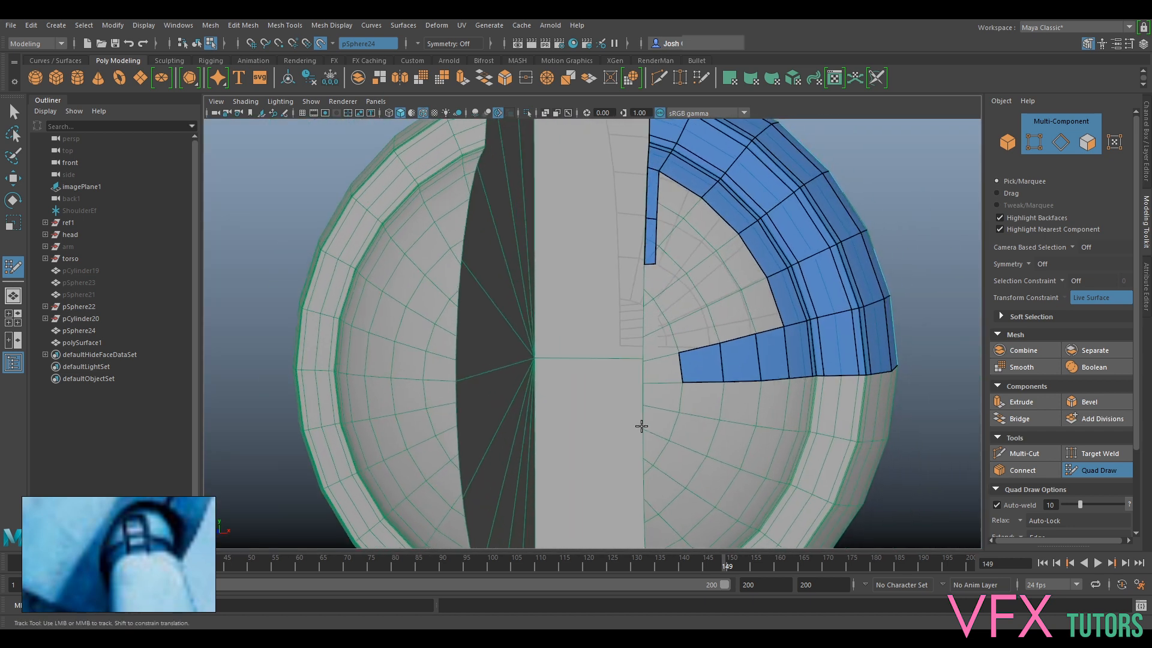
scroll(644, 422, up, 3)
scroll(663, 354, up, 3)
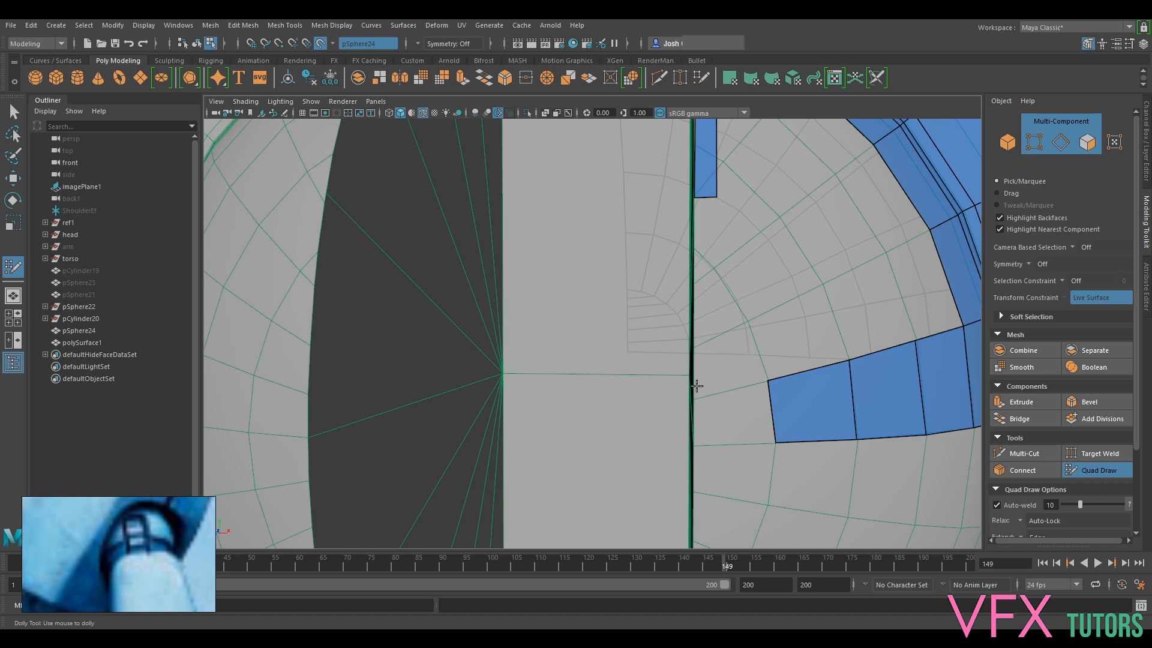
alt+drag(743, 441, 690, 406)
scroll(689, 402, up, 2)
scroll(699, 387, up, 3)
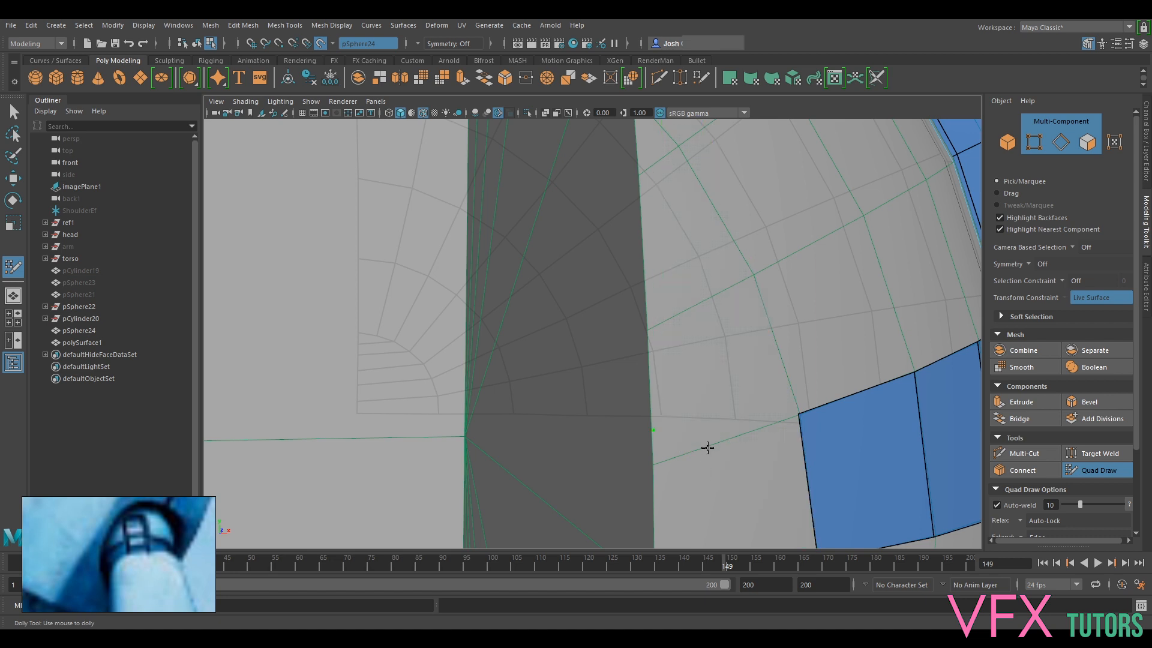
scroll(705, 451, down, 2)
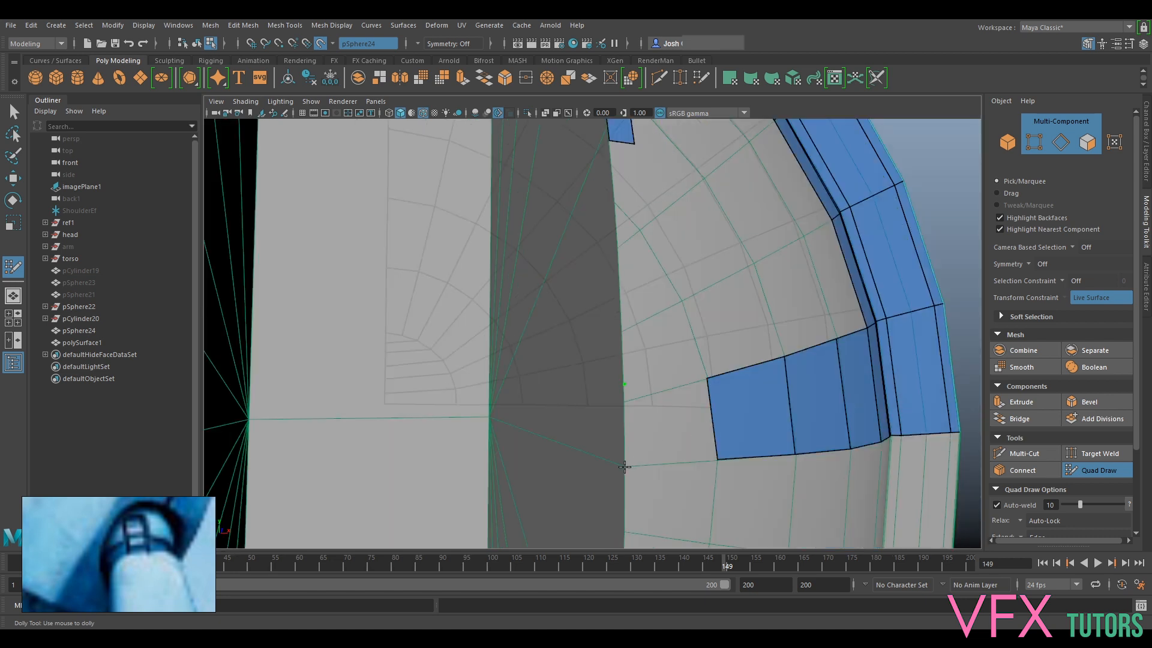
shift+click(648, 438)
Build a second row of quads above the first on the inner face, from the slot's straight edge to the rim
scroll(648, 437, down, 2)
scroll(575, 382, up, 2)
alt+middle_drag(576, 381, 598, 381)
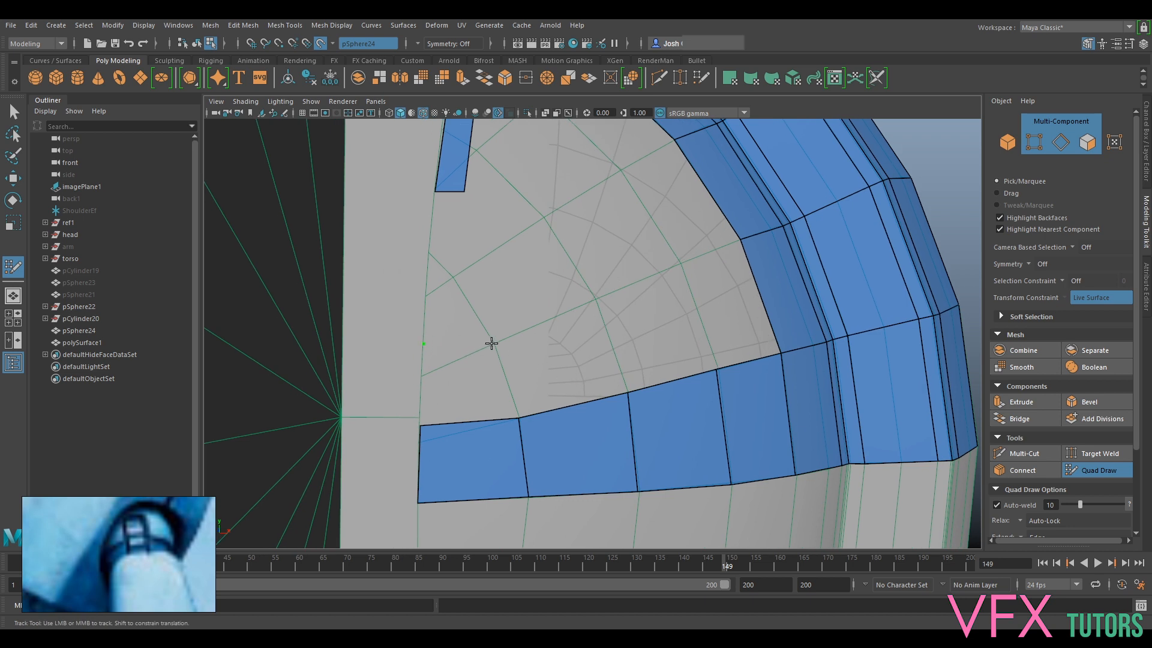
shift+click(473, 375)
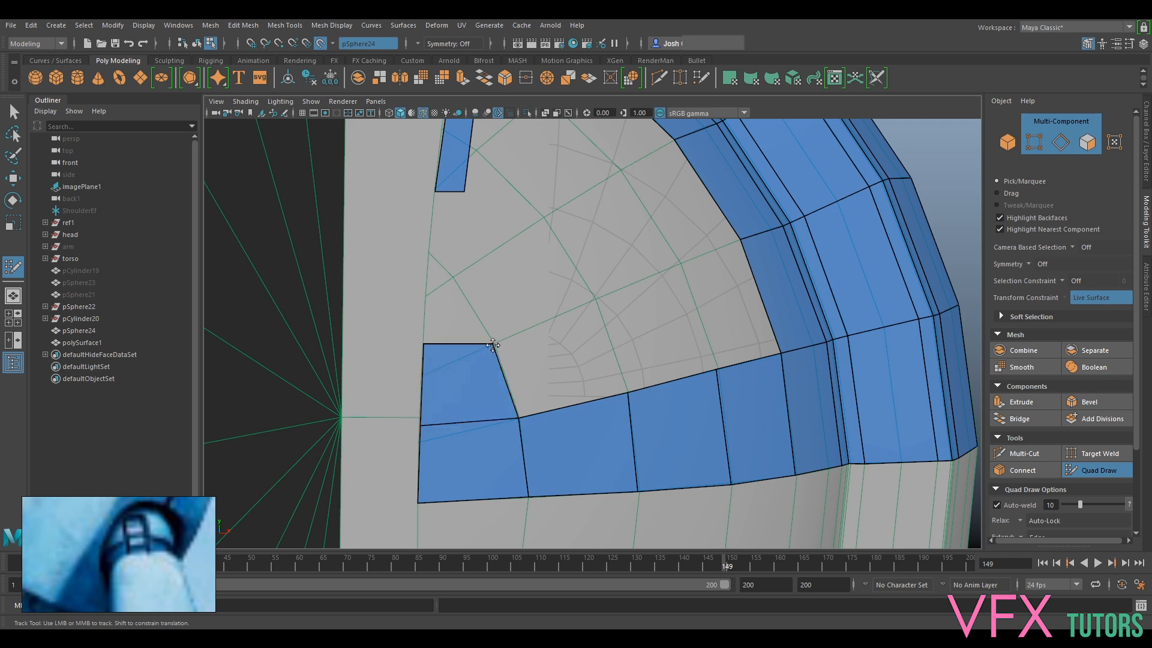
shift+click(585, 331)
click(681, 263)
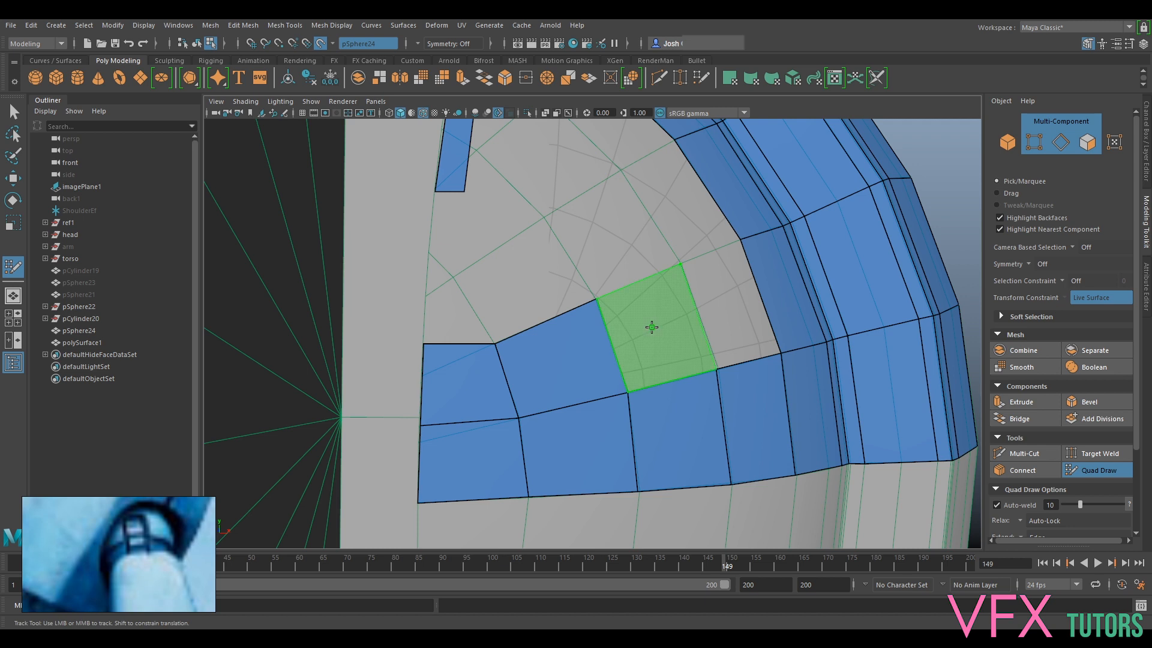
shift+click(651, 328)
alt+drag(691, 394, 674, 404)
shift+click(568, 331)
alt+middle_drag(471, 389, 479, 352)
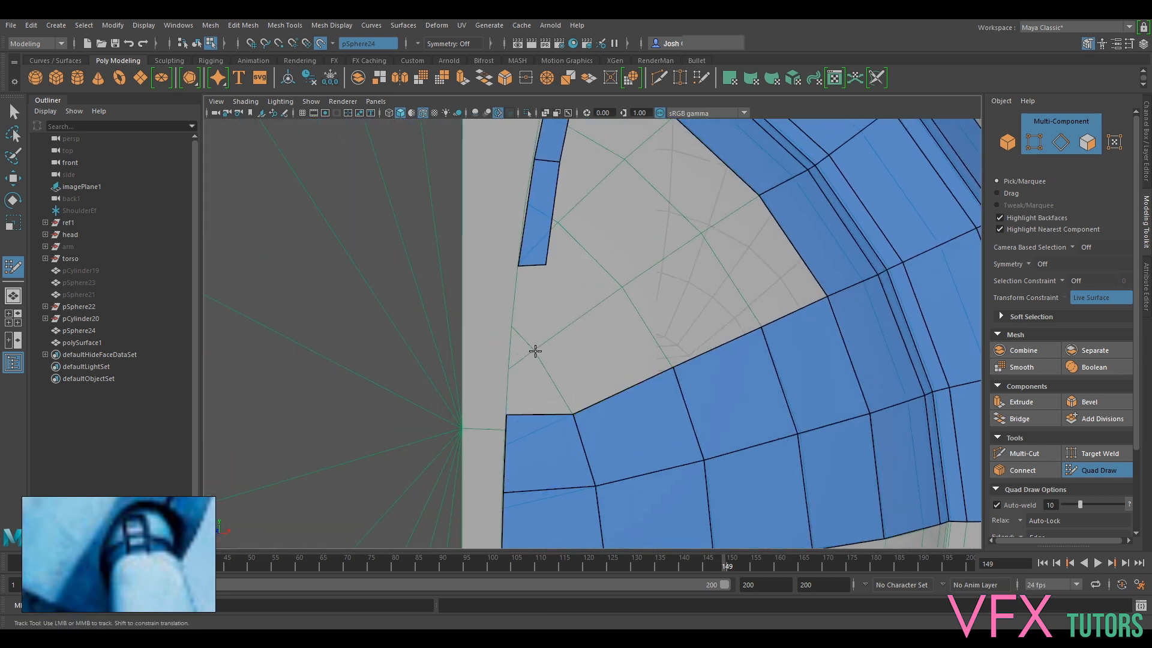
alt+right_drag(606, 279, 599, 409)
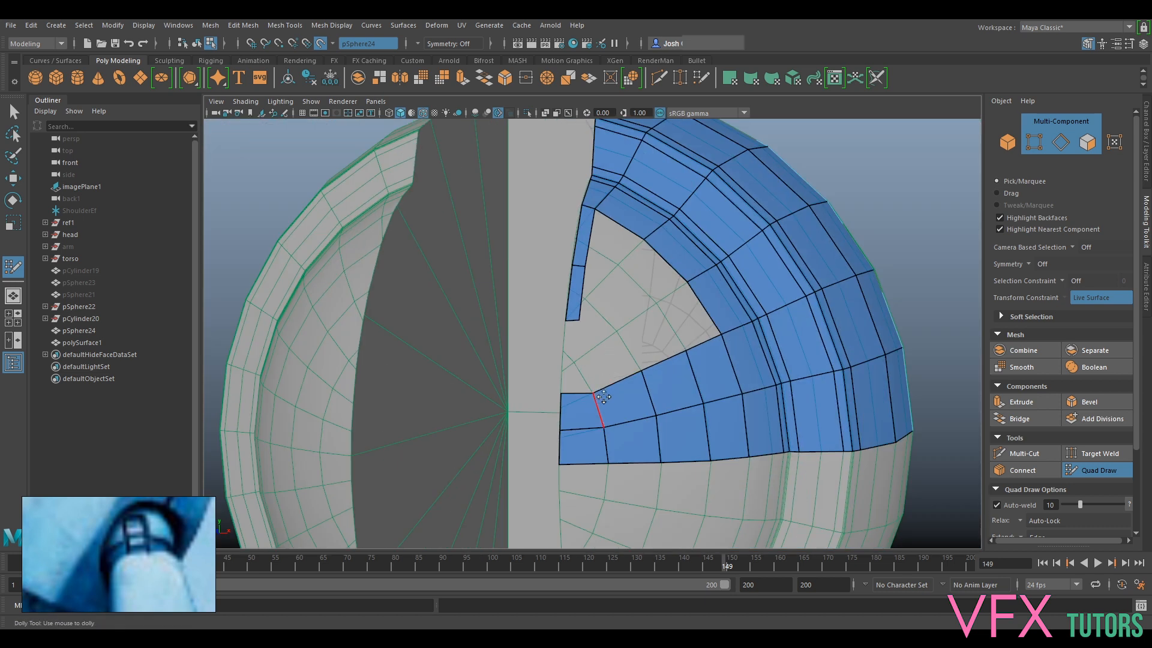
Fill two quads along the slot's edge down to the lower rows, plus the quad beside them on the inner face
mouse_move(670, 306)
alt+middle_down()
mouse_move(679, 313)
mouse_move(655, 329)
alt+middle_up()
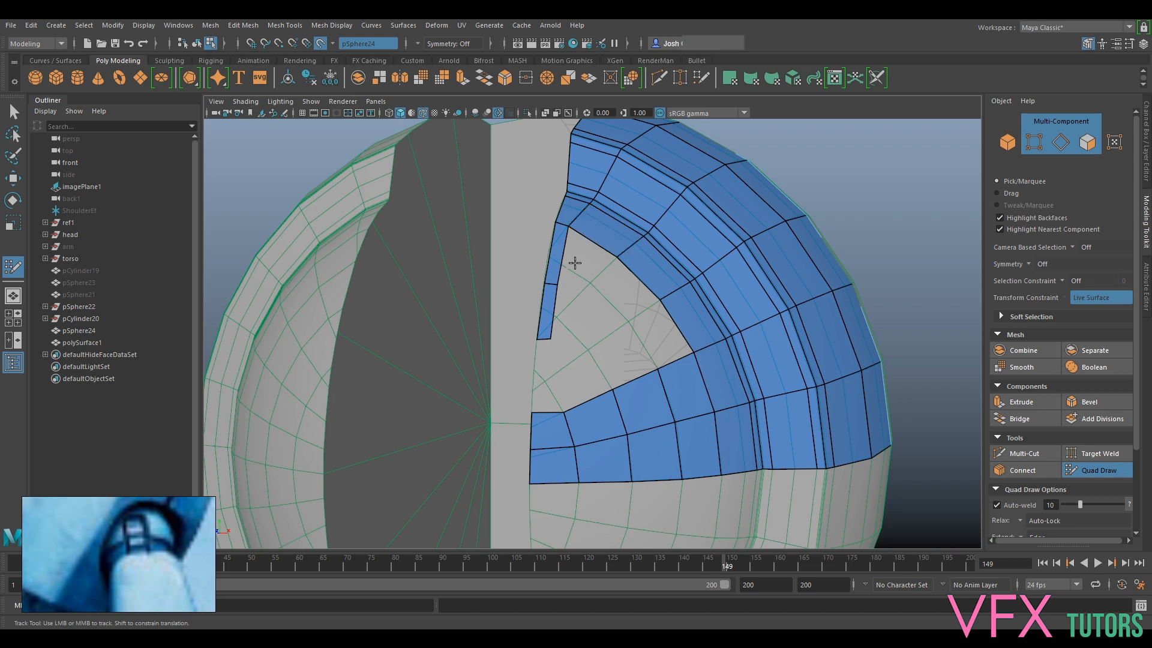
shift+click(539, 360)
shift+click(548, 394)
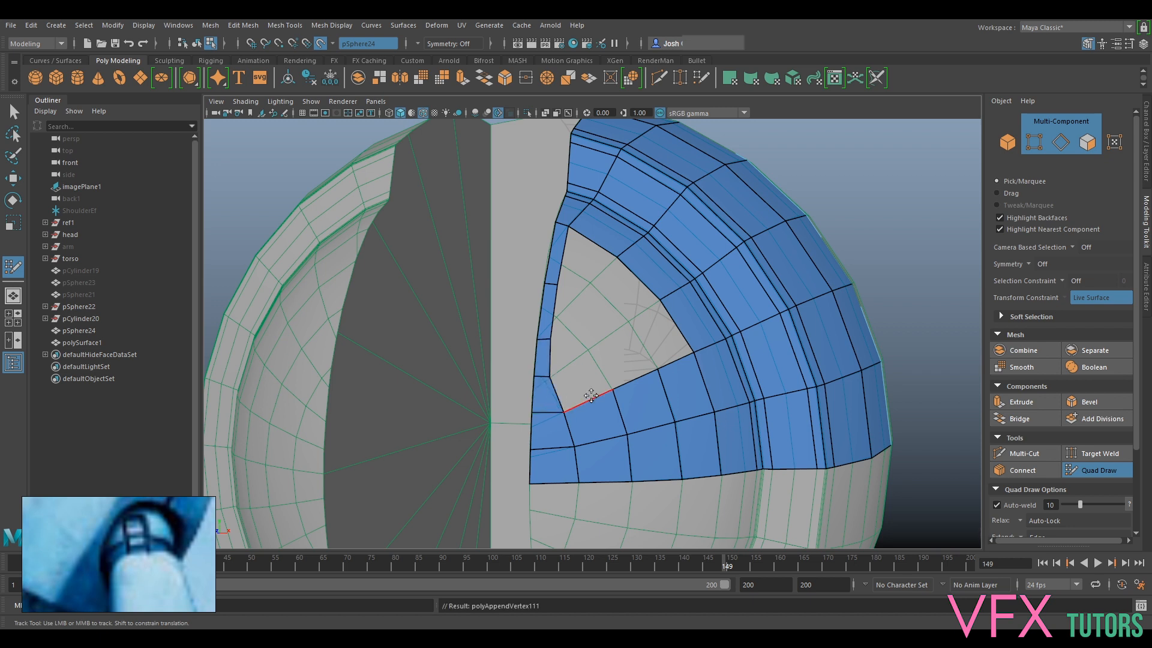
scroll(594, 393, up, 2)
scroll(618, 354, down, 2)
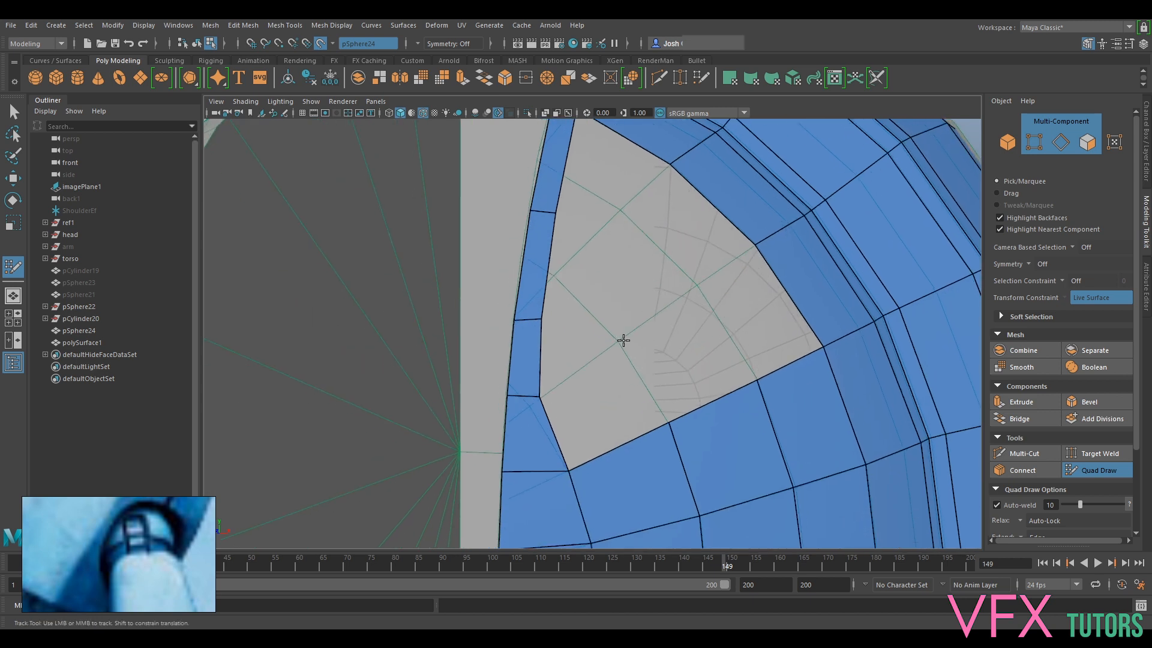
shift+click(574, 384)
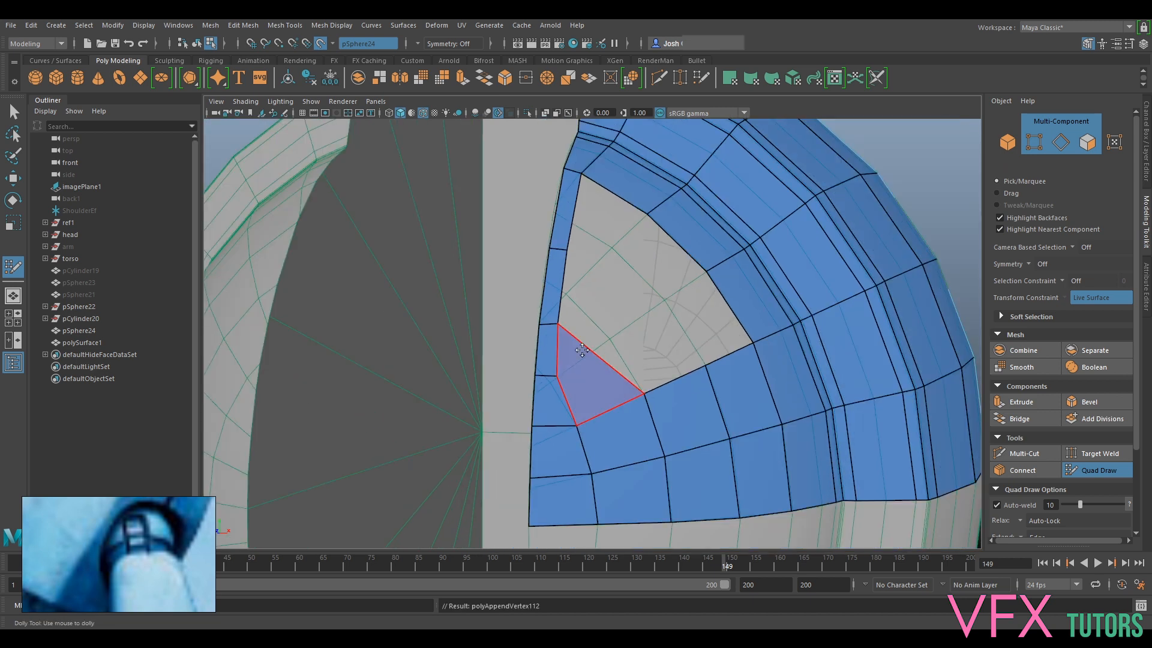
Move the inner vertices of the column along the slot outward to widen its quads
drag(564, 328, 590, 337)
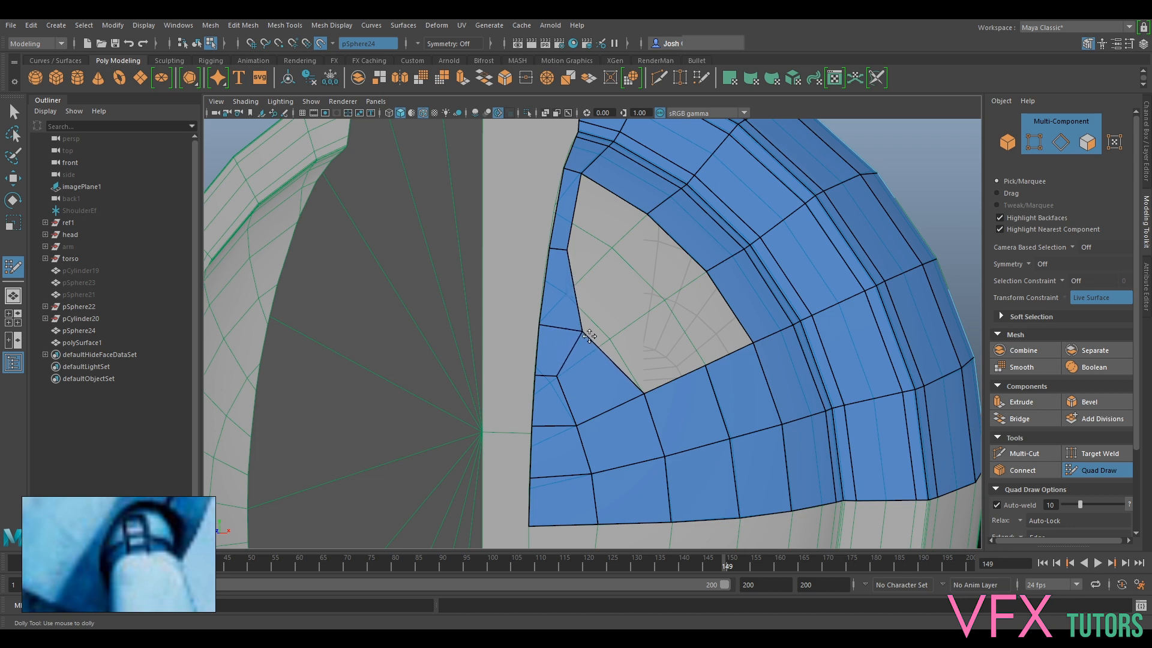
drag(557, 378, 567, 381)
drag(576, 426, 586, 424)
drag(593, 474, 599, 472)
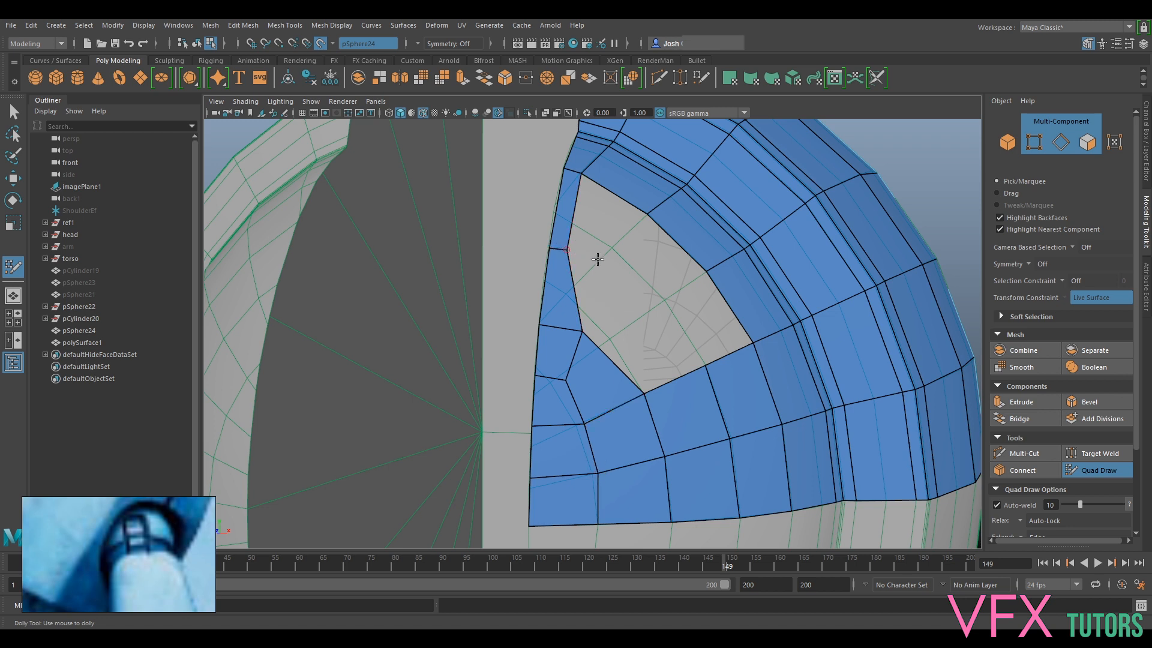
Place a dot in the remaining opening of the inner face and fill the surrounding quads until it is closed
click(618, 267)
shift+click(609, 231)
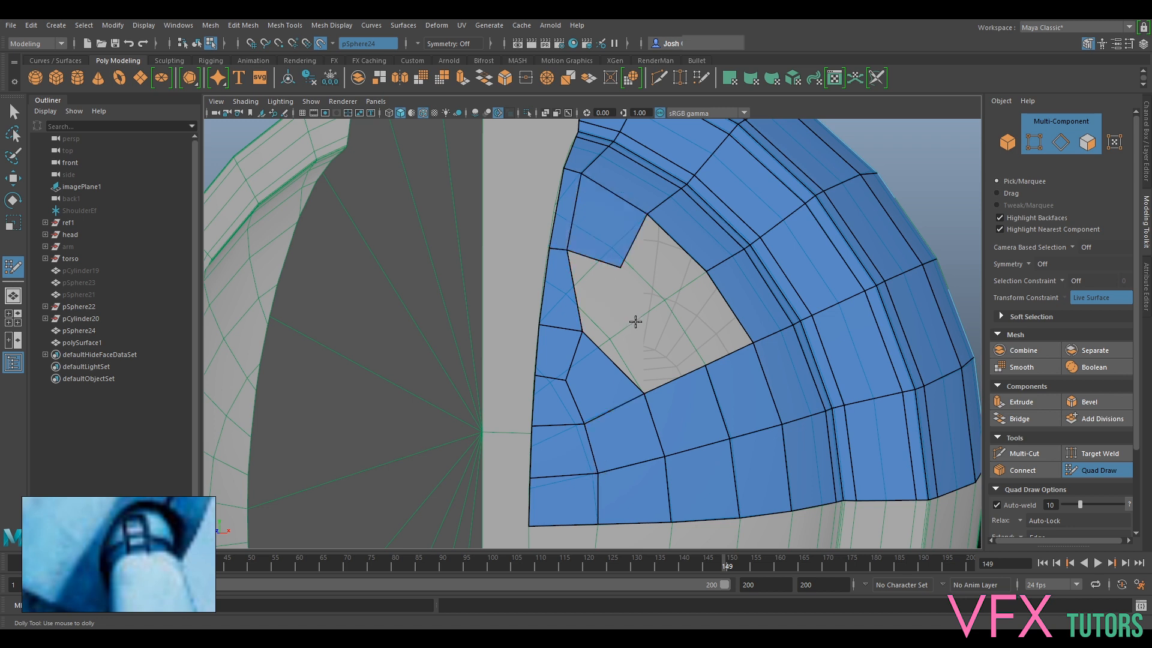
shift+click(658, 264)
shift+click(707, 330)
mouse_move(712, 329)
alt+mouse_down()
mouse_move(681, 387)
mouse_move(595, 429)
alt+mouse_up()
shift+click(587, 393)
scroll(596, 393, down, 4)
alt+middle_drag(595, 429, 655, 407)
scroll(599, 367, up, 3)
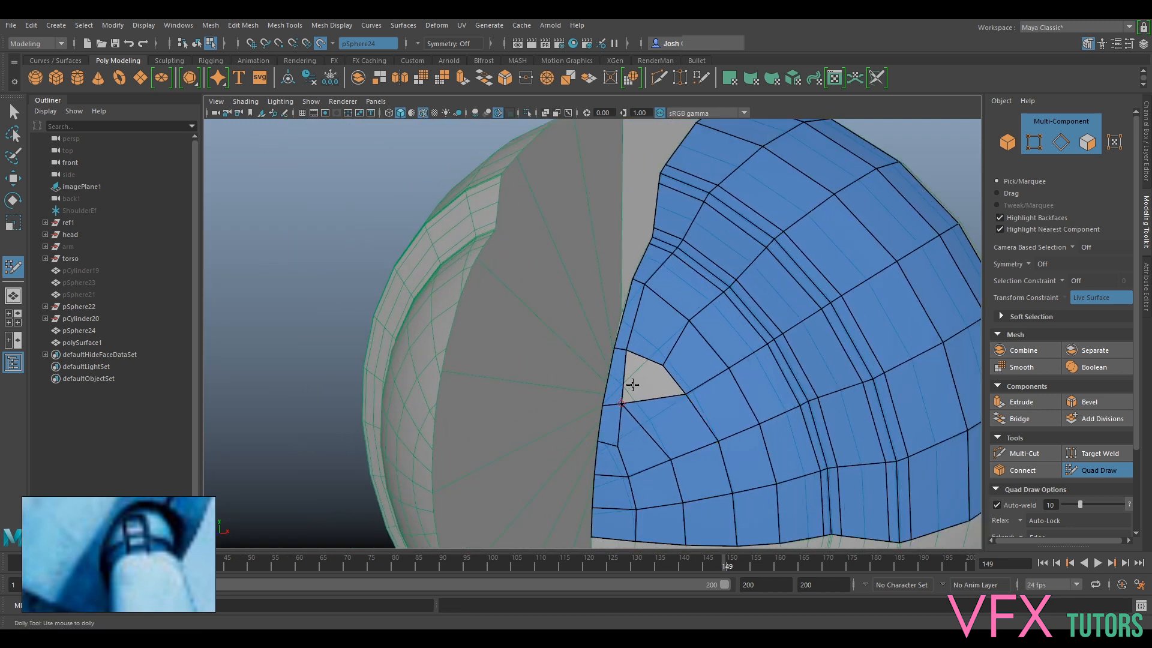
shift+click(655, 379)
Relax the newly filled quads near the slot to even out their spacing
mouse_move(673, 392)
shift+mouse_down()
mouse_move(673, 371)
mouse_move(648, 352)
shift+mouse_up()
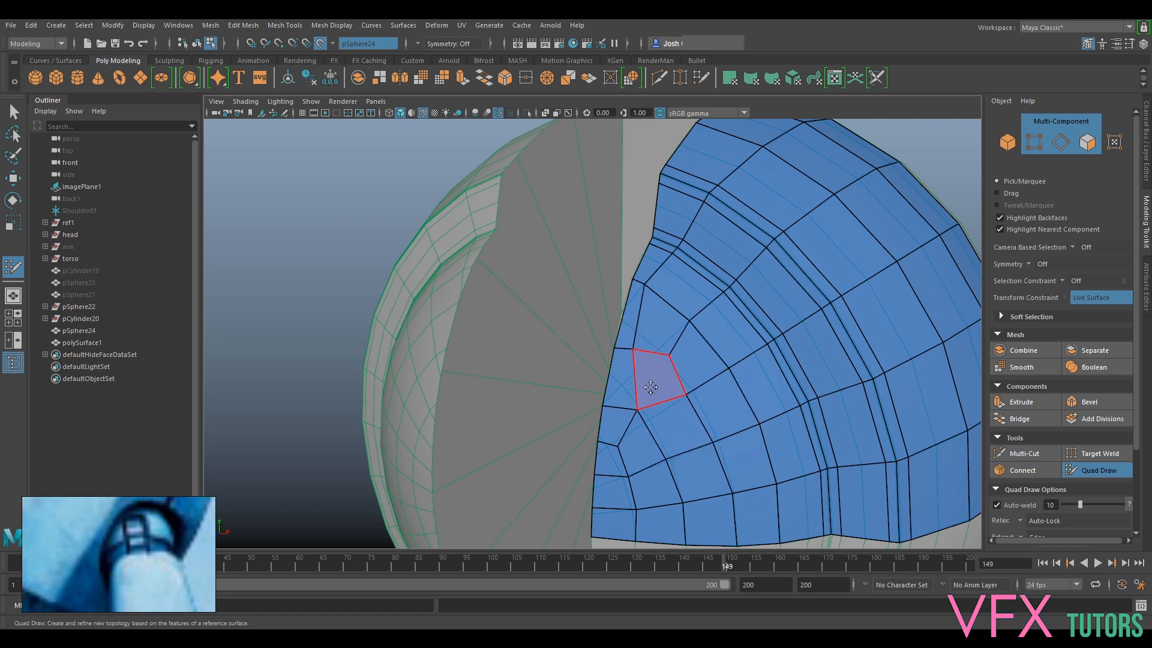
shift+drag(669, 309, 666, 300)
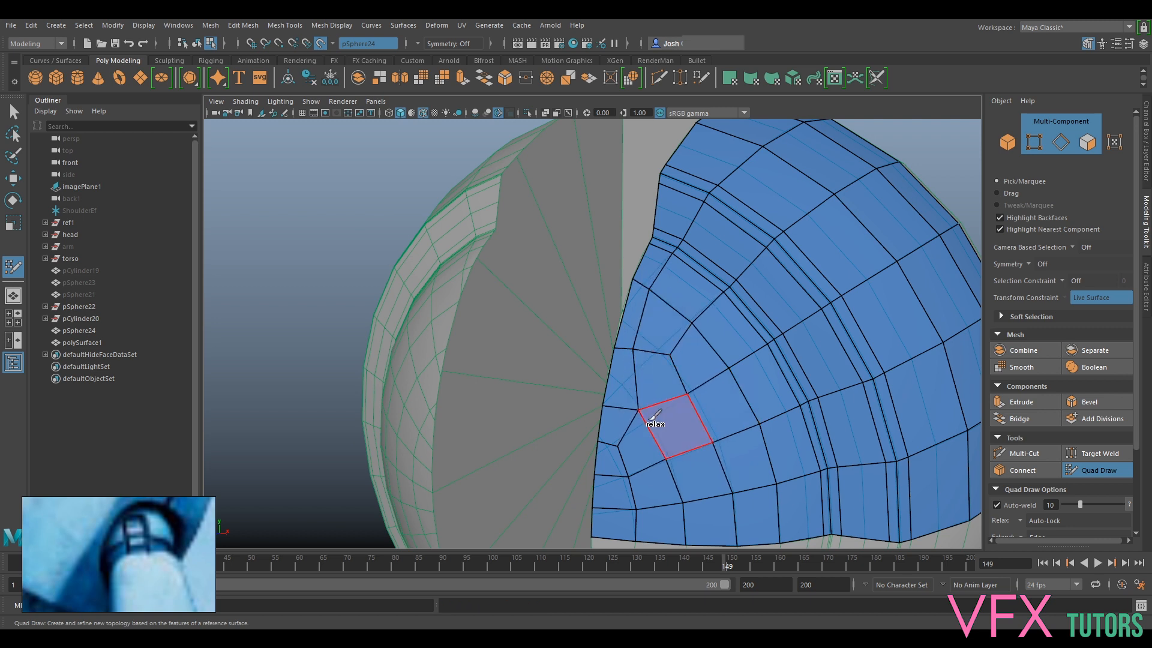
alt+drag(673, 483, 694, 463)
alt+drag(783, 363, 766, 396)
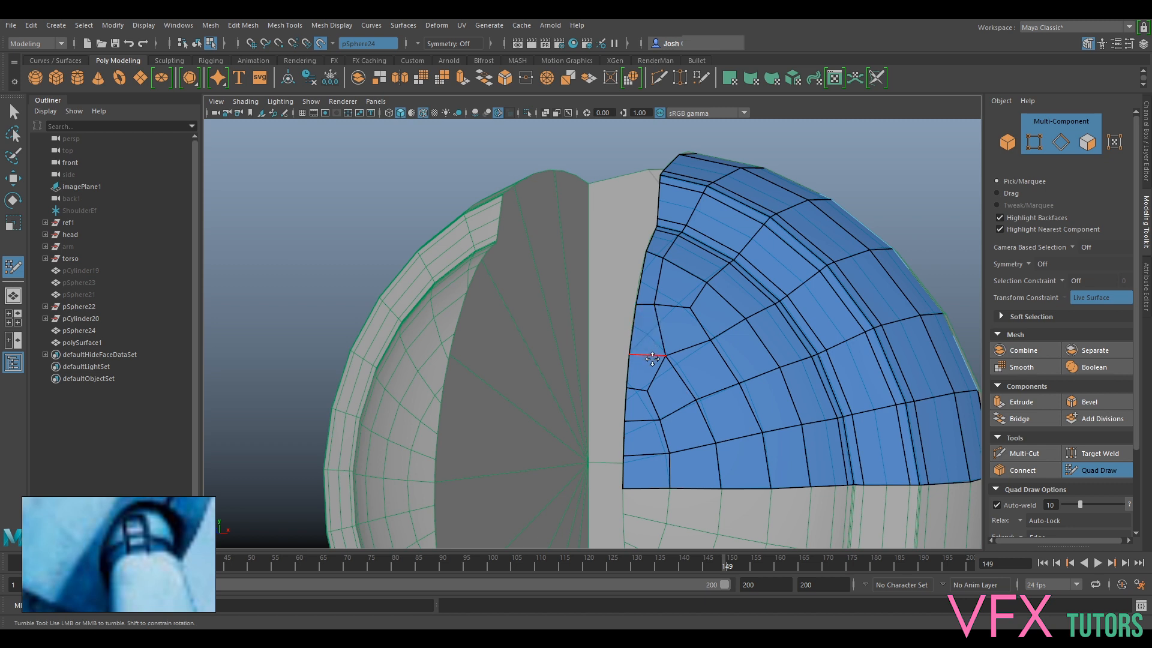
Shift the middle vertex of the slot column toward the slot's edge and delete the three larger quads beside it
drag(665, 354, 650, 351)
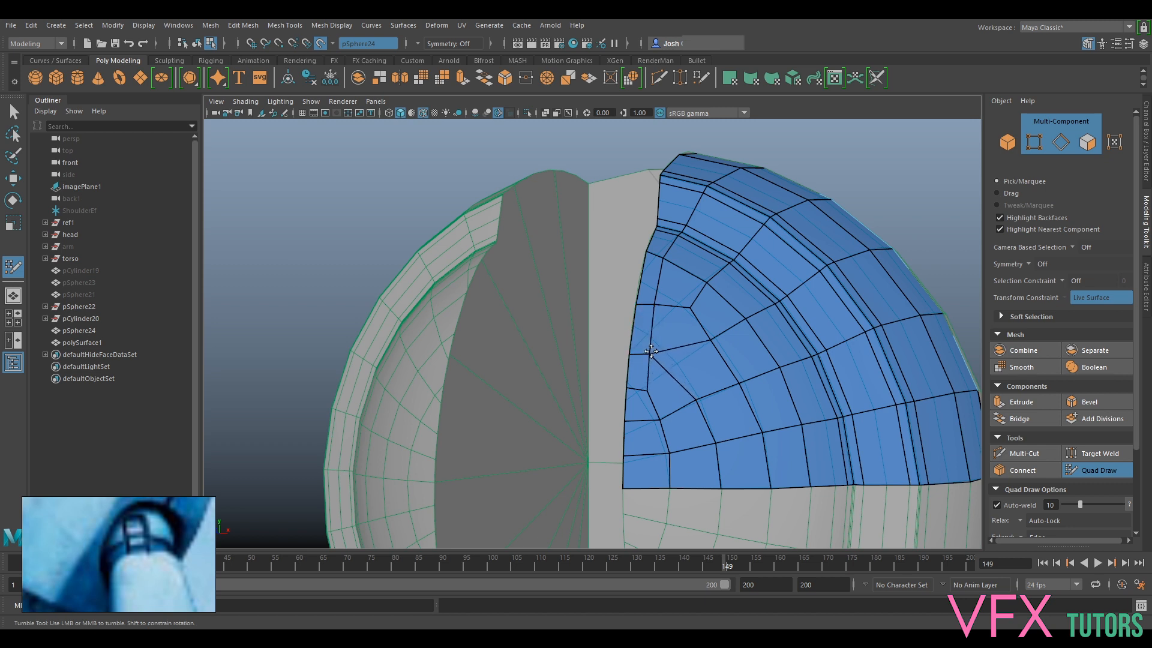
ctrl+shift+click(672, 393)
ctrl+shift+click(684, 364)
ctrl+shift+click(683, 331)
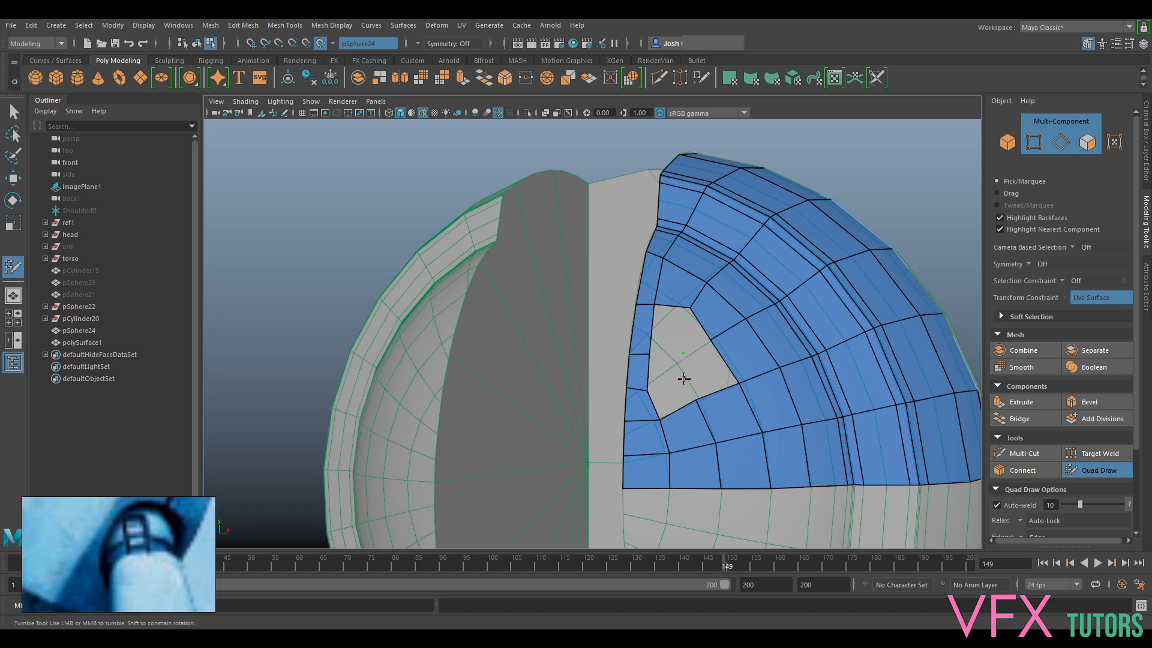
Refill the opening around a new dot with an extra column of quads beside the slot and relax the result
shift+click(669, 330)
shift+click(667, 370)
shift+click(673, 399)
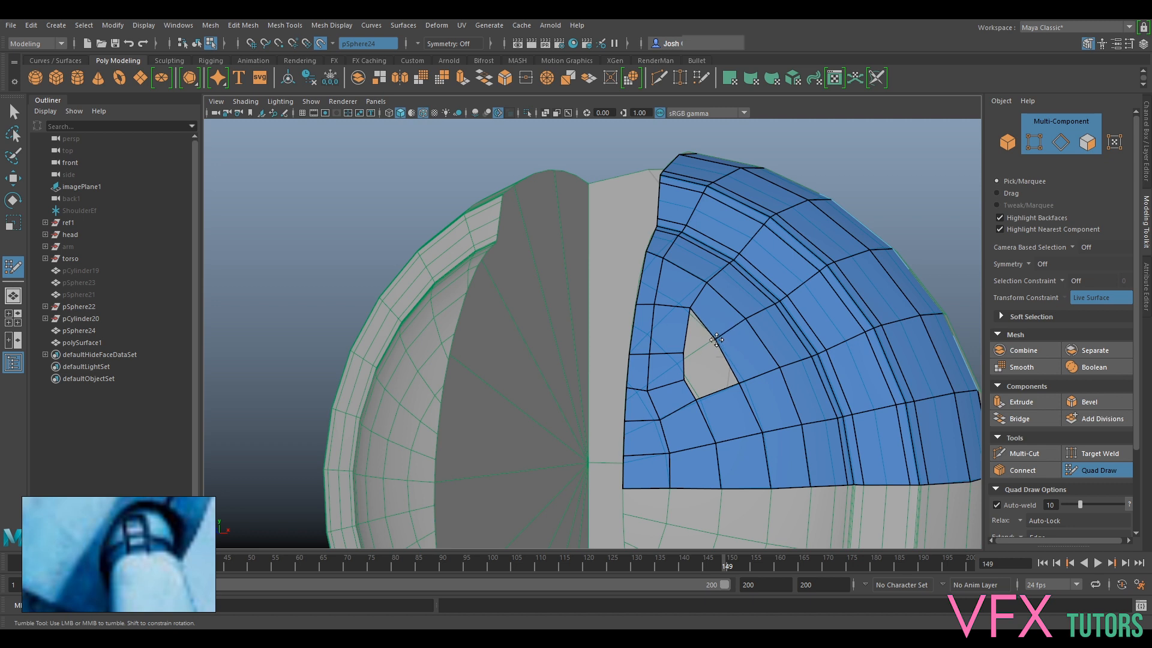
shift+click(714, 366)
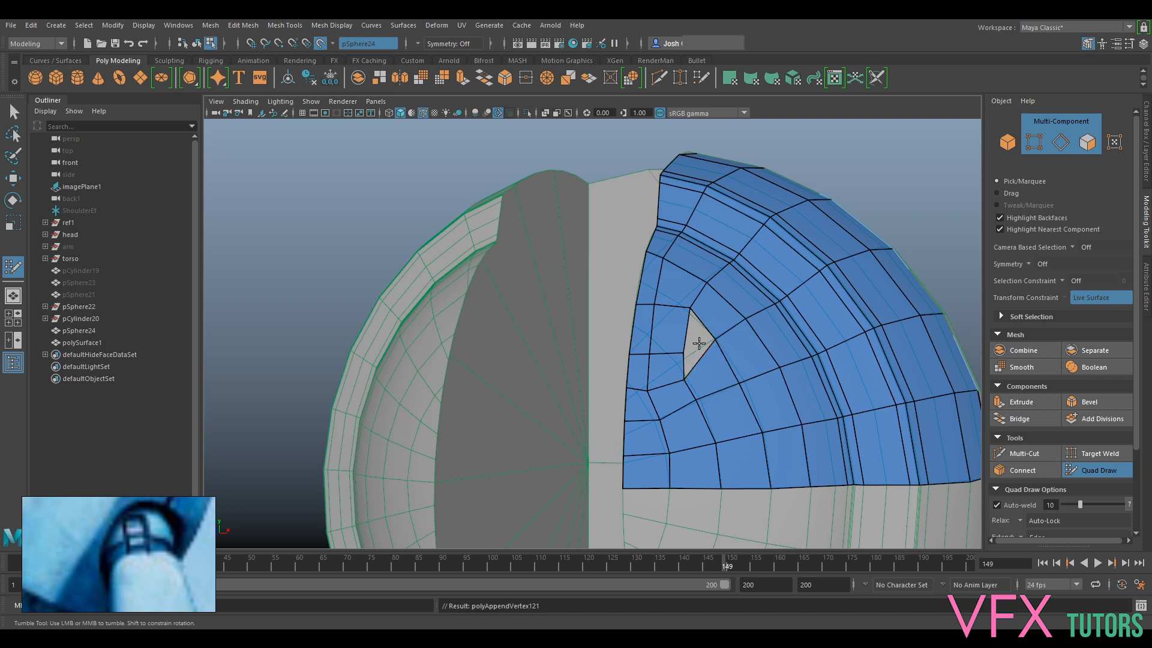
mouse_move(733, 359)
shift+mouse_down()
mouse_move(715, 394)
mouse_move(697, 330)
mouse_move(691, 357)
mouse_move(674, 311)
shift+mouse_up()
Nudge and relax the vertices around the rebuilt quads for more even edge flow
drag(650, 392, 649, 386)
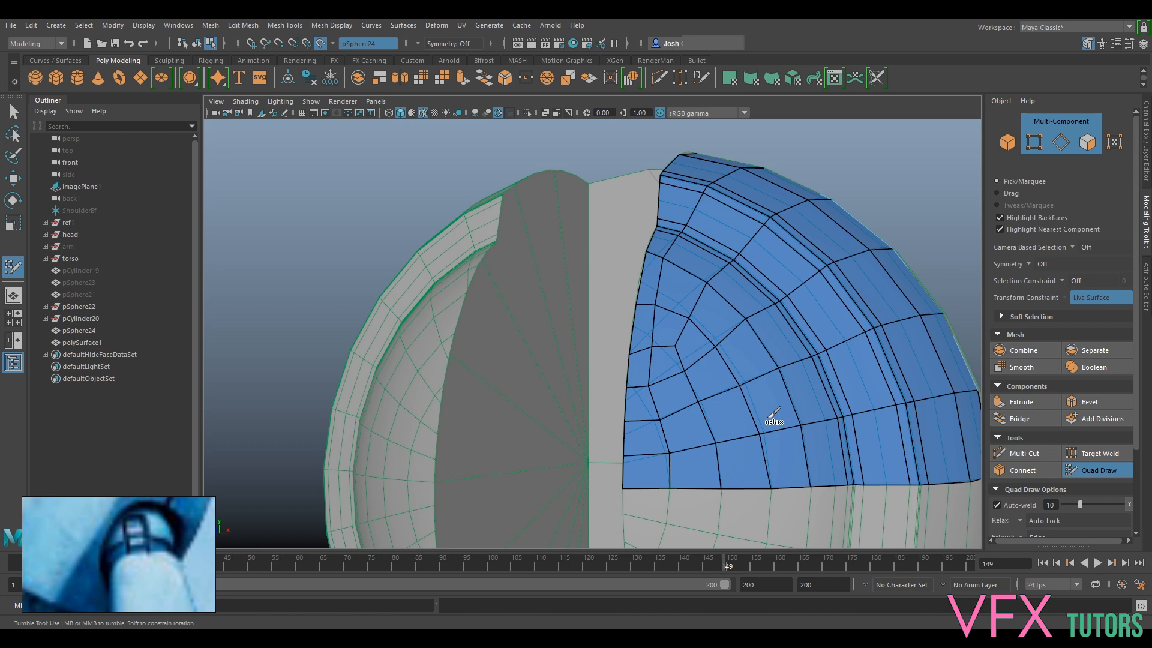
drag(759, 433, 764, 432)
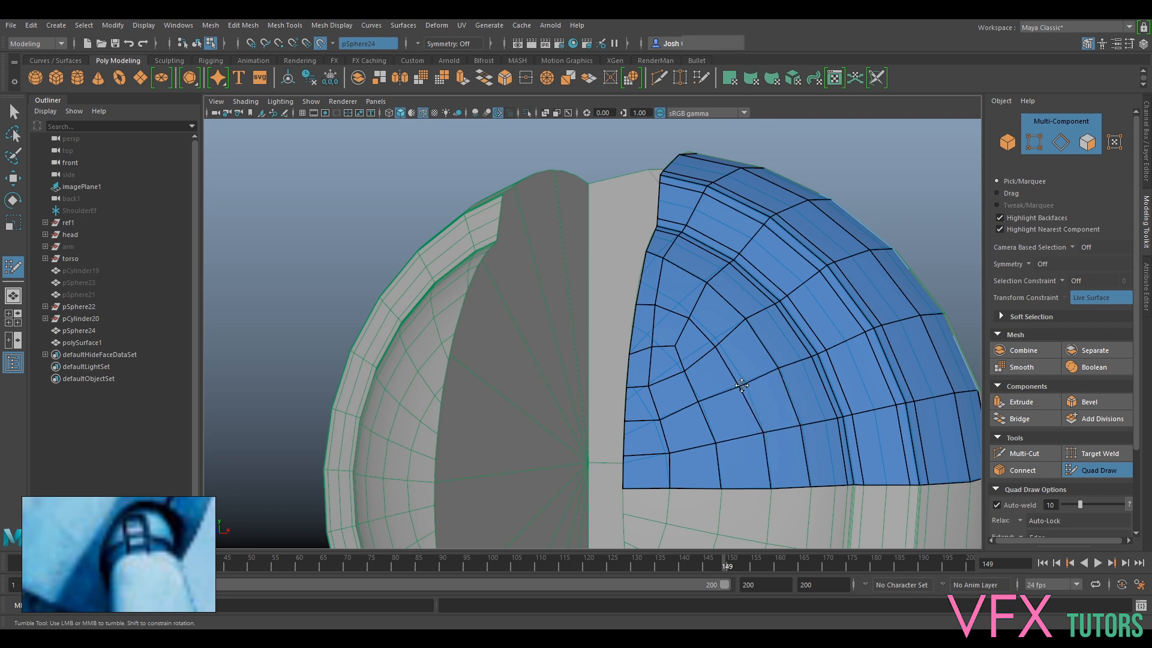
drag(692, 318, 691, 311)
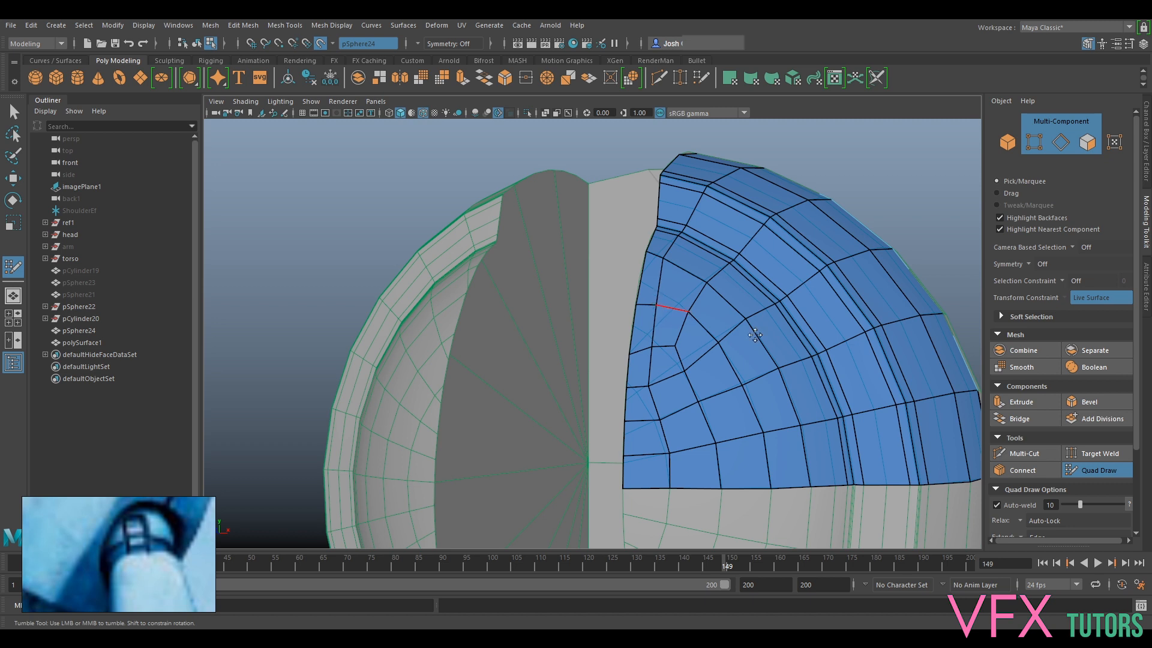
Examine the completed quarter patch and its edge along the slot from several angles
scroll(829, 477, down, 3)
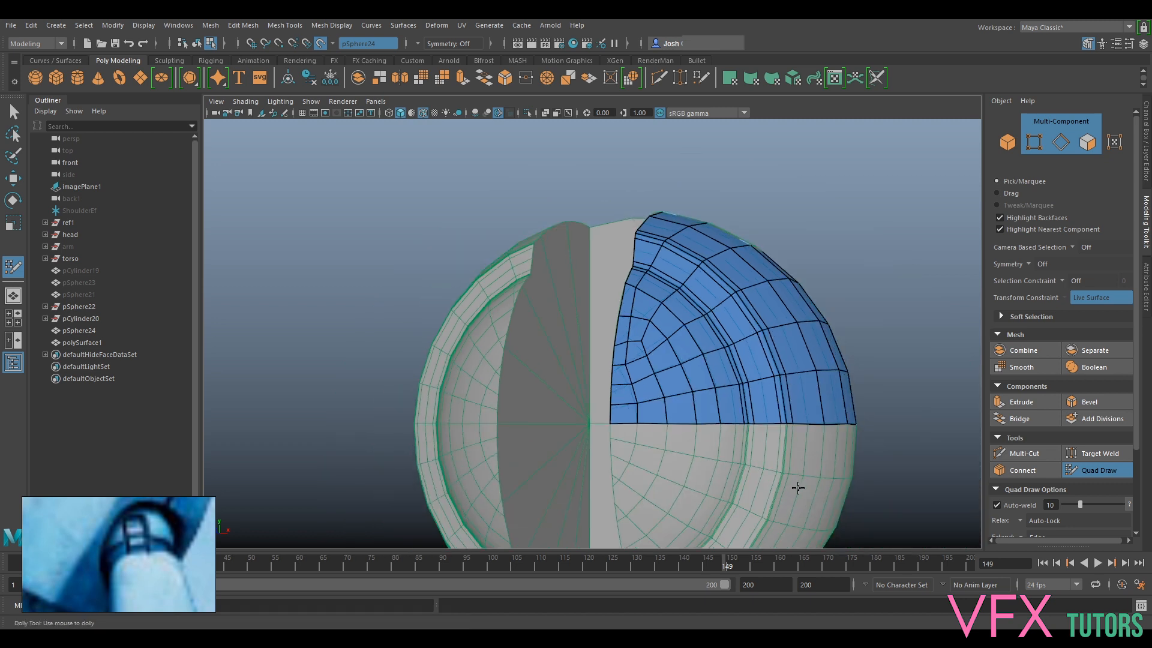
mouse_move(732, 322)
alt+mouse_down()
mouse_move(639, 418)
mouse_move(695, 454)
mouse_move(780, 408)
alt+mouse_up()
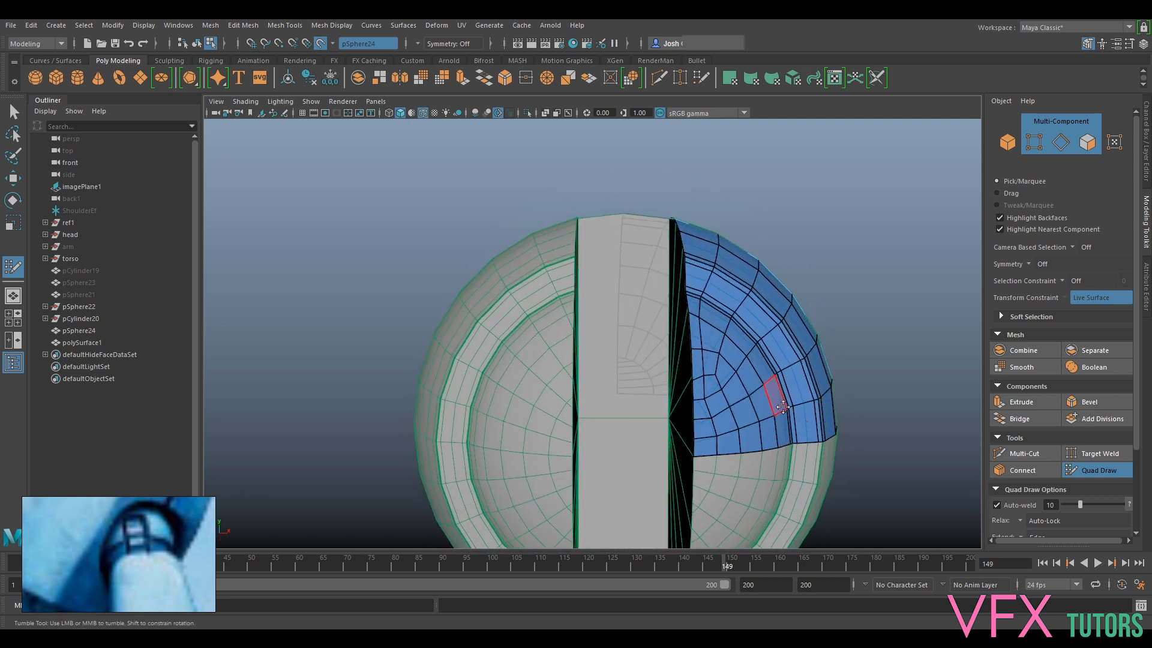
scroll(682, 348, up, 3)
scroll(612, 369, up, 3)
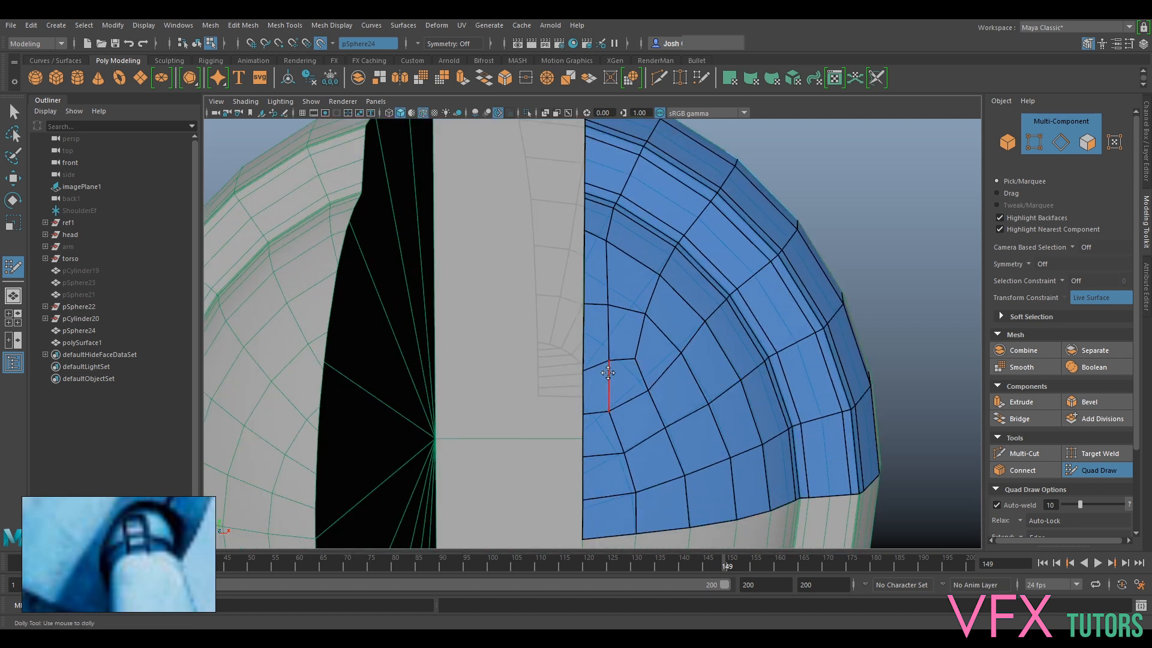
mouse_move(609, 362)
alt+mouse_down()
mouse_move(690, 393)
mouse_move(708, 342)
alt+mouse_up()
alt+drag(747, 376, 648, 360)
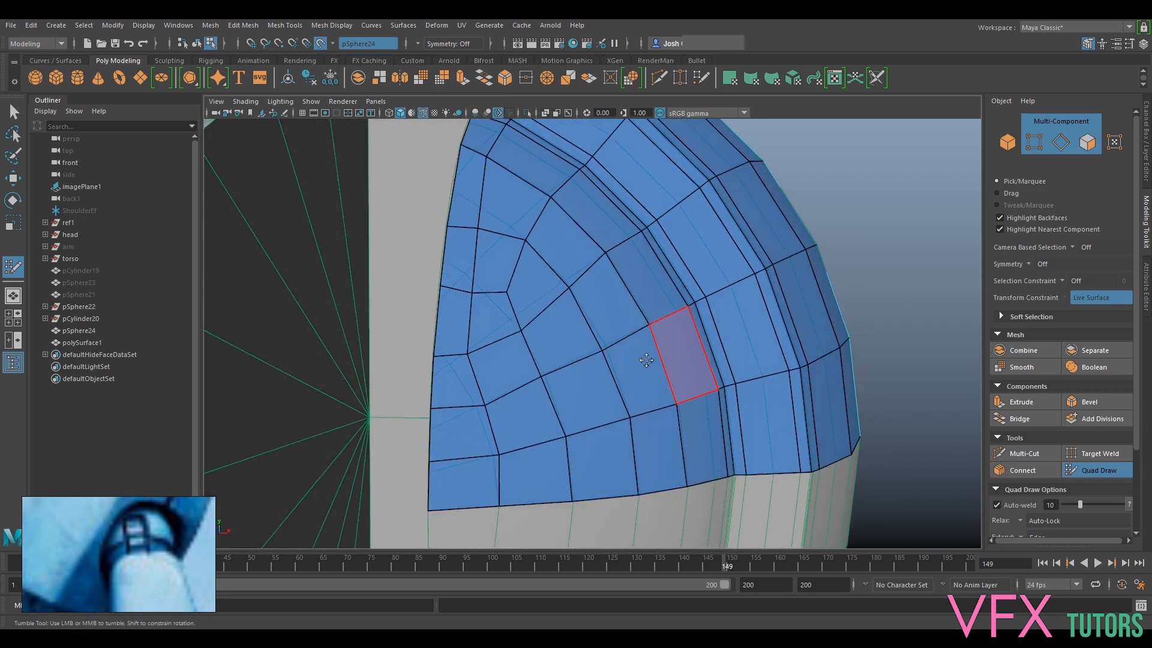
alt+middle_drag(564, 363, 677, 384)
mouse_move(677, 384)
alt+mouse_down()
mouse_move(660, 396)
mouse_move(728, 371)
mouse_move(718, 357)
alt+mouse_up()
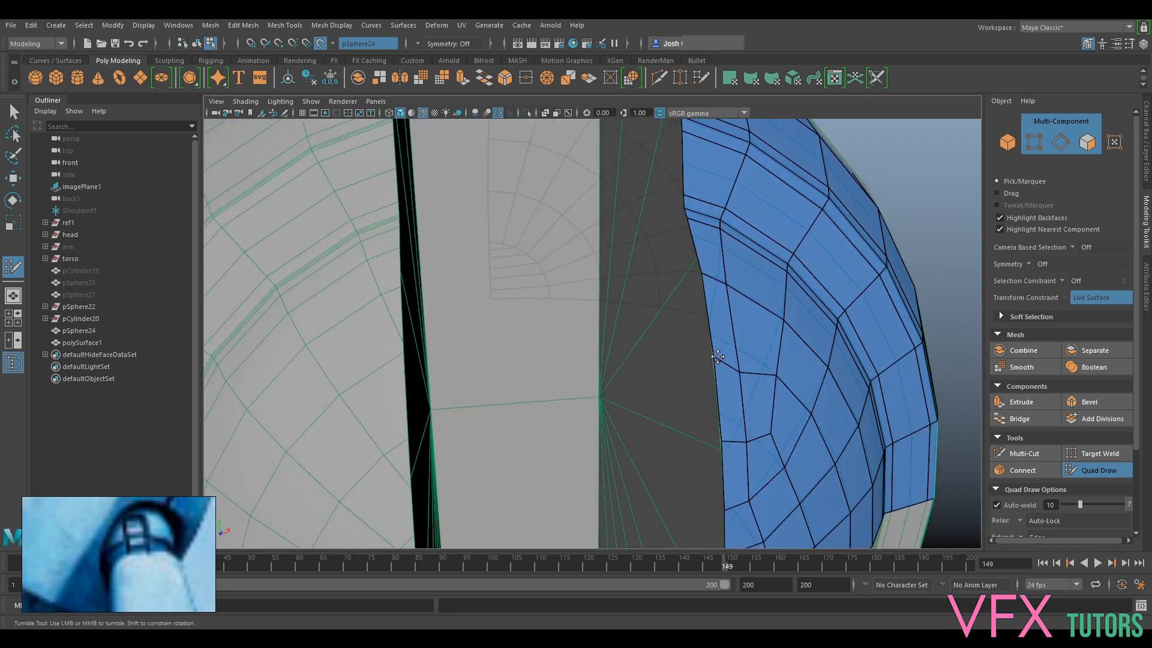
alt+drag(739, 396, 684, 387)
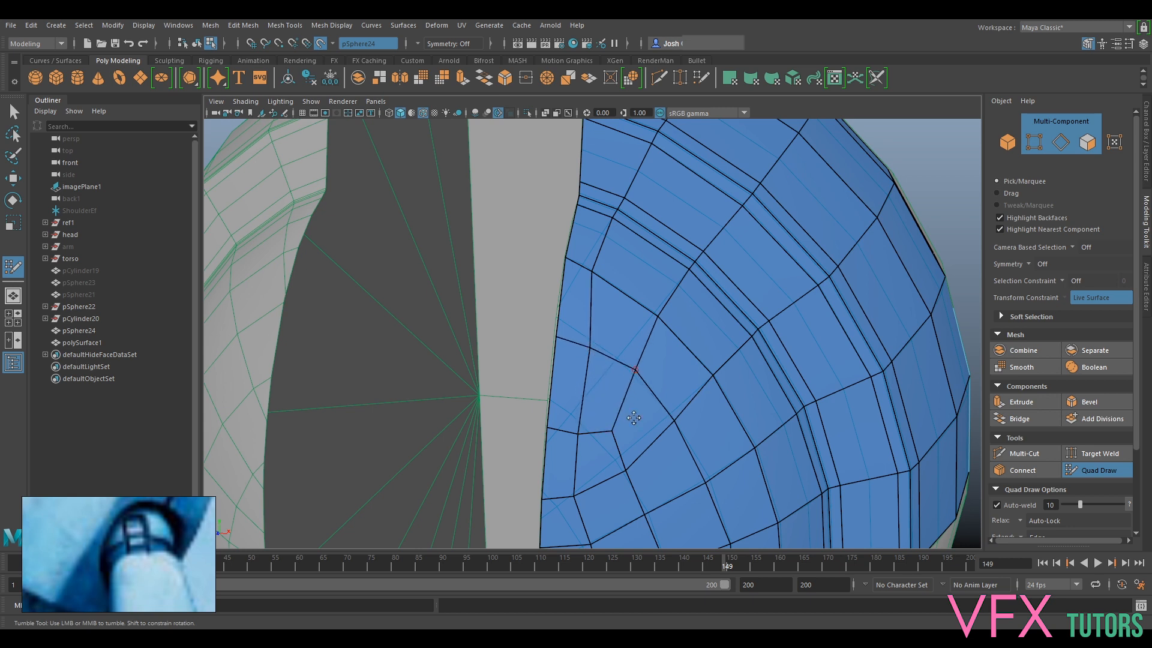
Reposition the vertices along the slot's edge and in the columns beside it to even out the inner-face quads
alt+middle_drag(635, 418, 639, 354)
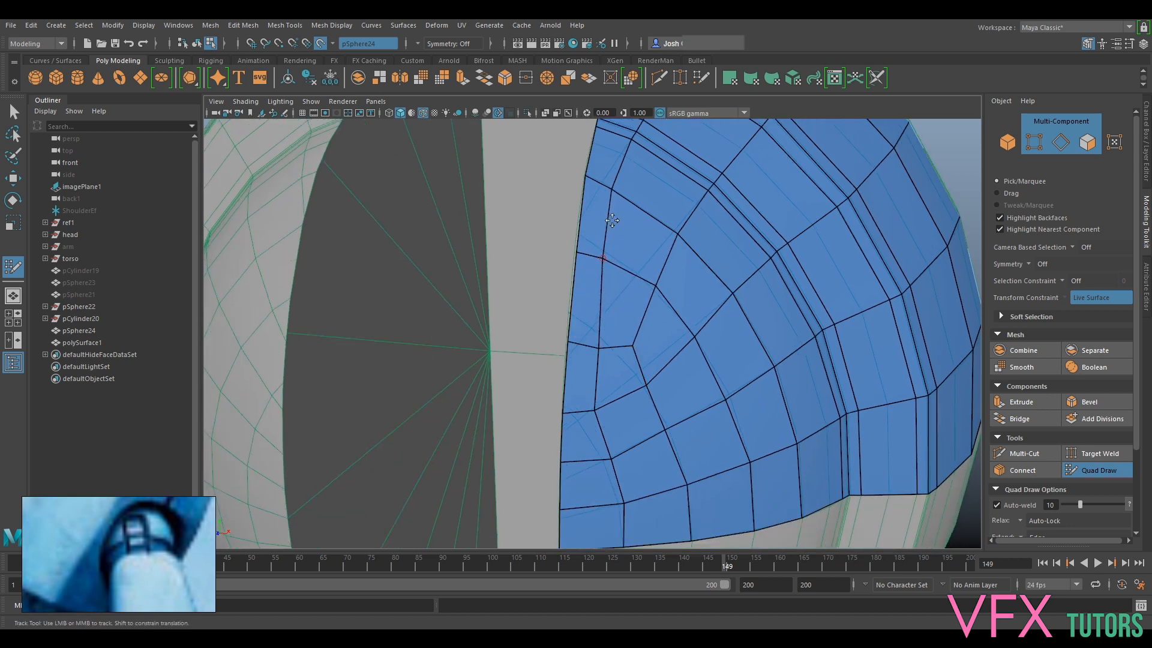
drag(611, 187, 616, 188)
mouse_move(598, 348)
mouse_down()
mouse_move(599, 337)
mouse_move(573, 337)
mouse_up()
drag(573, 329, 637, 346)
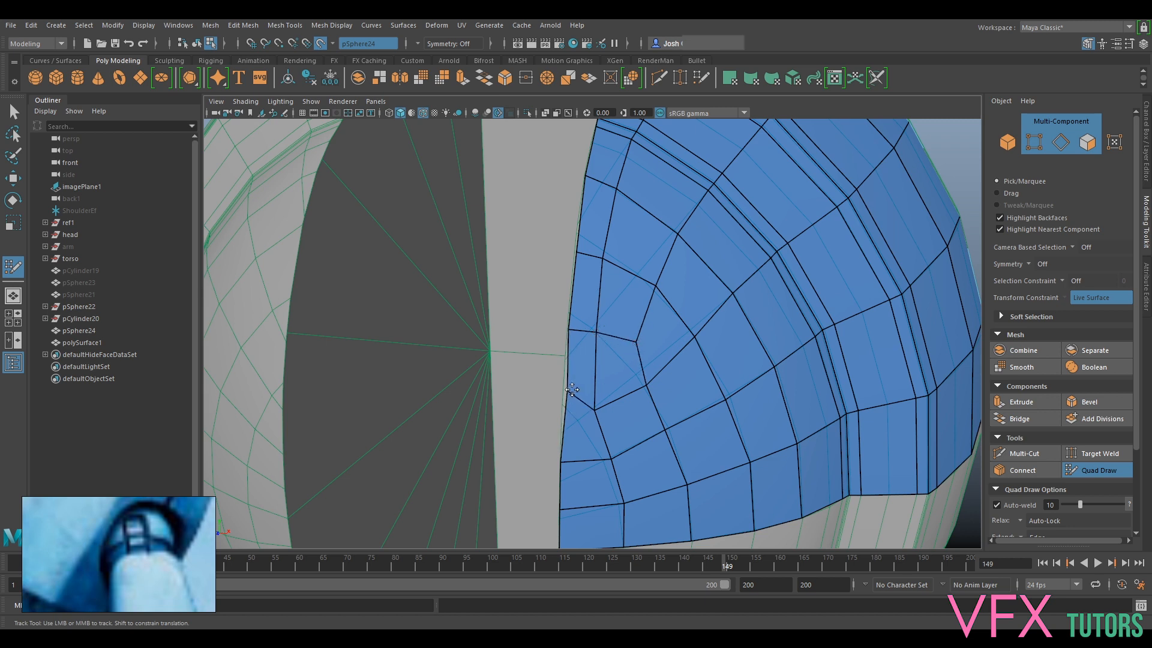
drag(595, 410, 592, 393)
alt+middle_drag(613, 484, 654, 389)
drag(653, 367, 643, 364)
drag(667, 409, 662, 406)
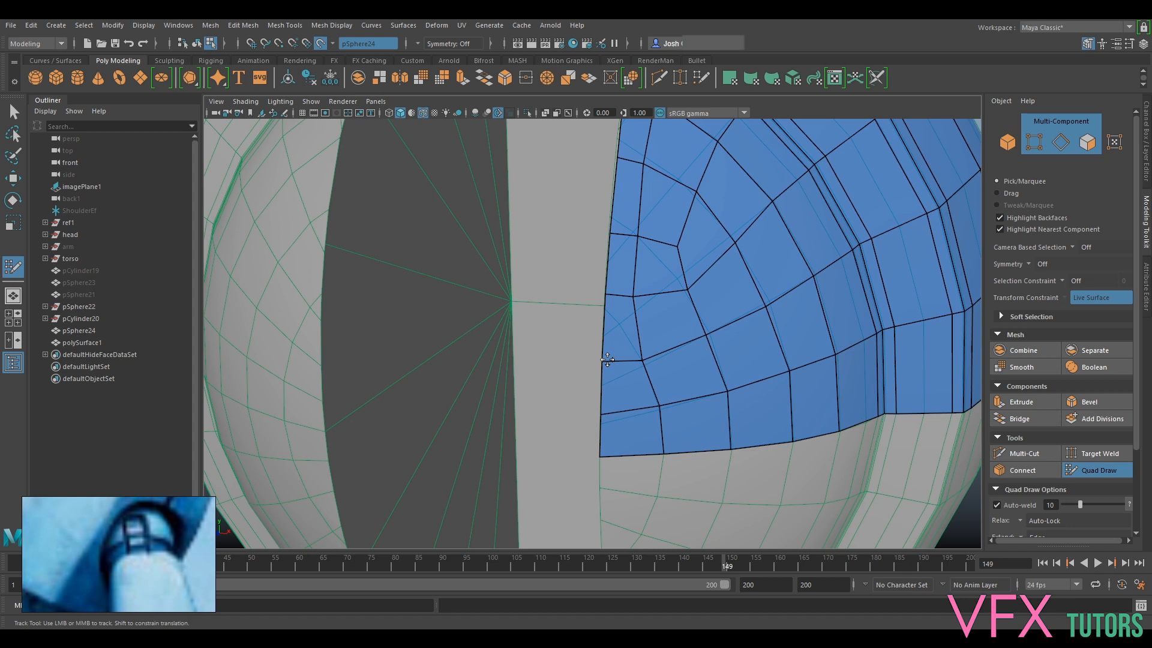
drag(605, 415, 606, 407)
Start a narrow strip on the slot's side wall by filling a quad at the patch's lower corner
scroll(626, 411, down, 5)
mouse_move(704, 388)
alt+mouse_down()
mouse_move(728, 348)
mouse_move(656, 451)
mouse_move(564, 414)
mouse_move(532, 432)
mouse_move(552, 341)
mouse_move(552, 414)
mouse_move(532, 462)
mouse_move(591, 450)
mouse_move(539, 452)
mouse_move(699, 468)
alt+mouse_up()
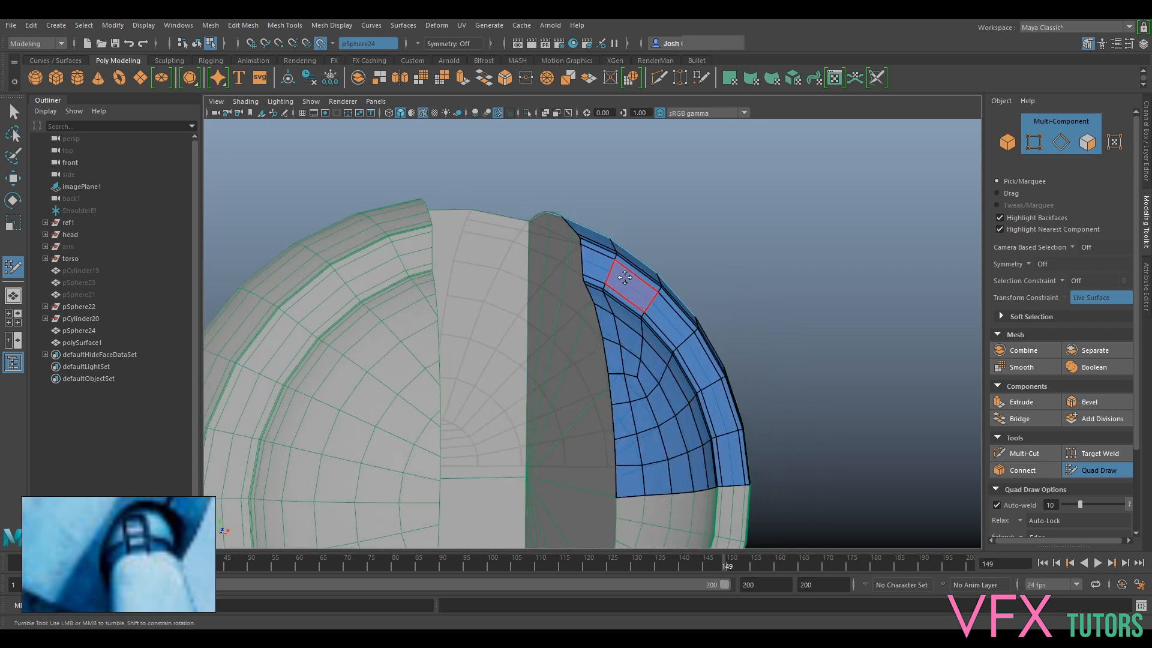
scroll(634, 324, down, 4)
alt+drag(636, 368, 540, 288)
alt+right_drag(540, 288, 578, 293)
alt+drag(577, 293, 707, 412)
alt+middle_drag(707, 412, 676, 262)
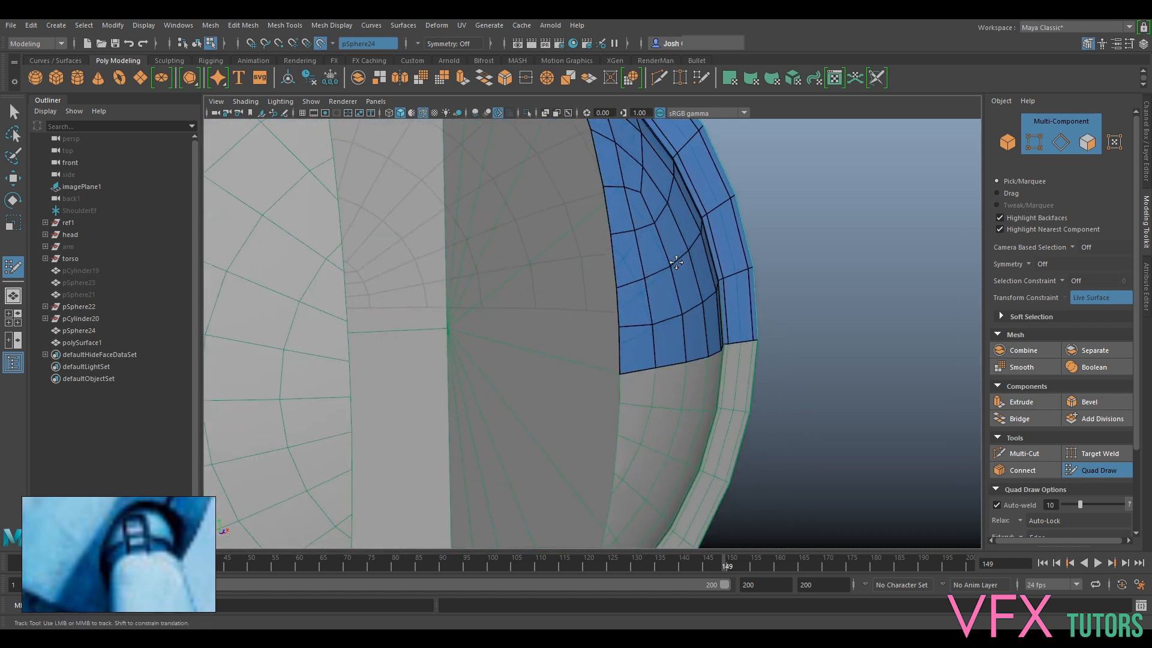
alt+right_drag(676, 263, 678, 324)
alt+drag(677, 324, 650, 339)
alt+right_drag(651, 340, 638, 350)
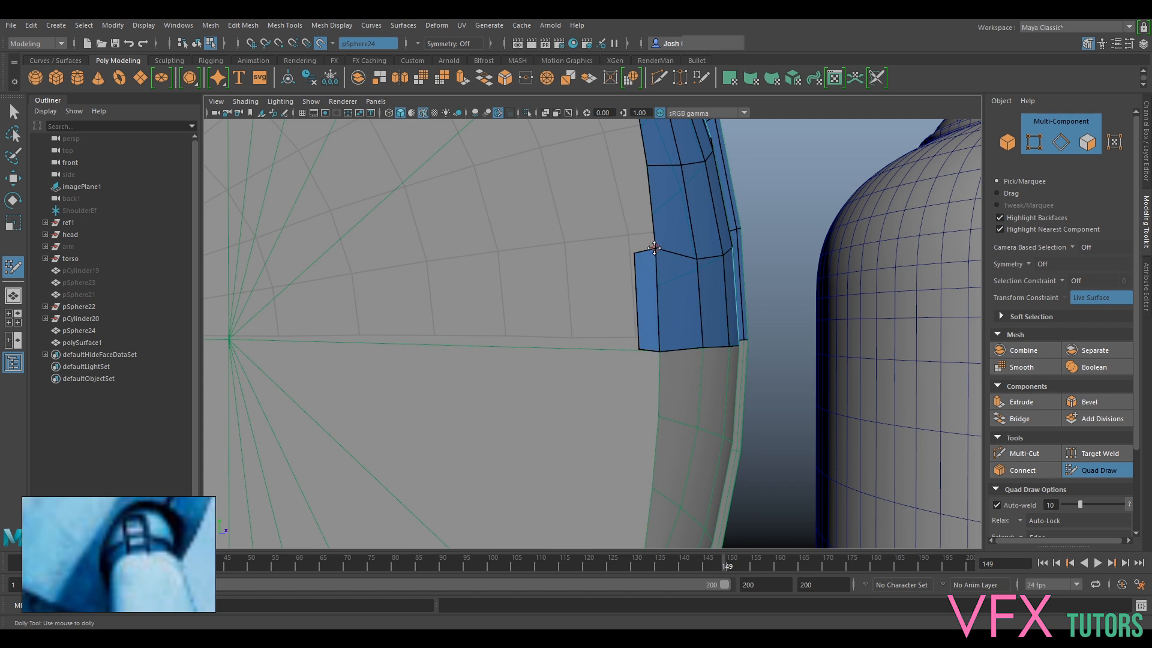
Continue the slot-wall strip upward with two more quads along the patch's border
alt+drag(658, 256, 487, 364)
scroll(628, 381, up, 4)
mouse_move(628, 380)
alt+mouse_down()
mouse_move(672, 327)
mouse_move(660, 312)
mouse_move(712, 288)
alt+mouse_up()
shift+click(721, 302)
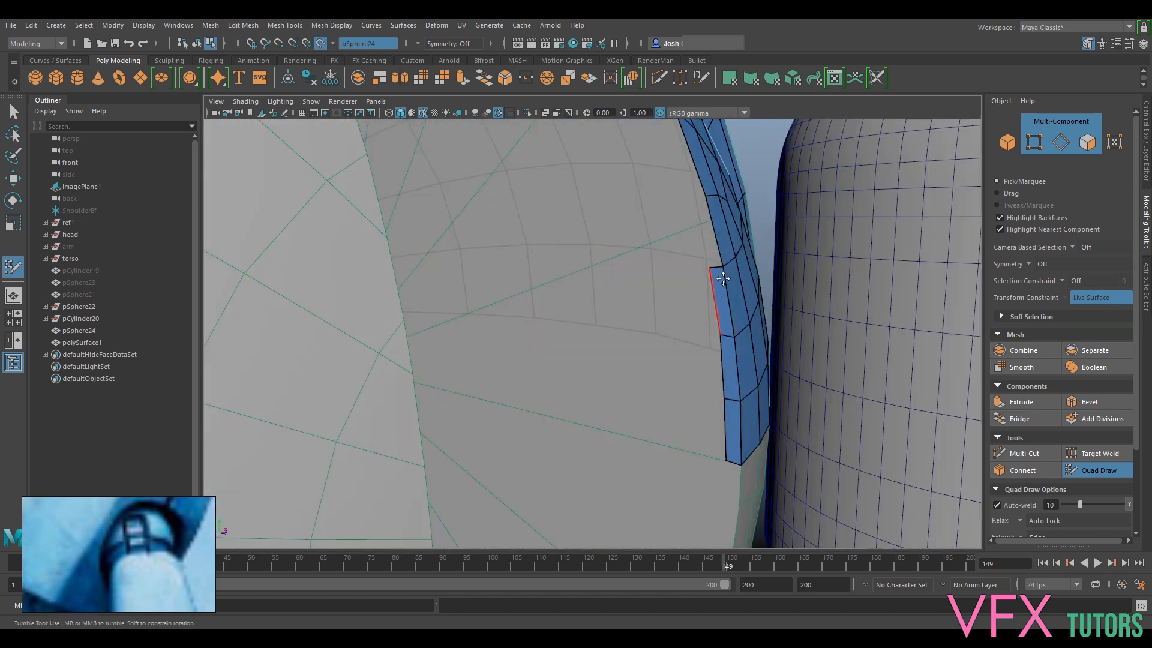
alt+middle_drag(717, 303, 731, 360)
alt+right_drag(732, 360, 833, 374)
alt+middle_drag(840, 348, 800, 339)
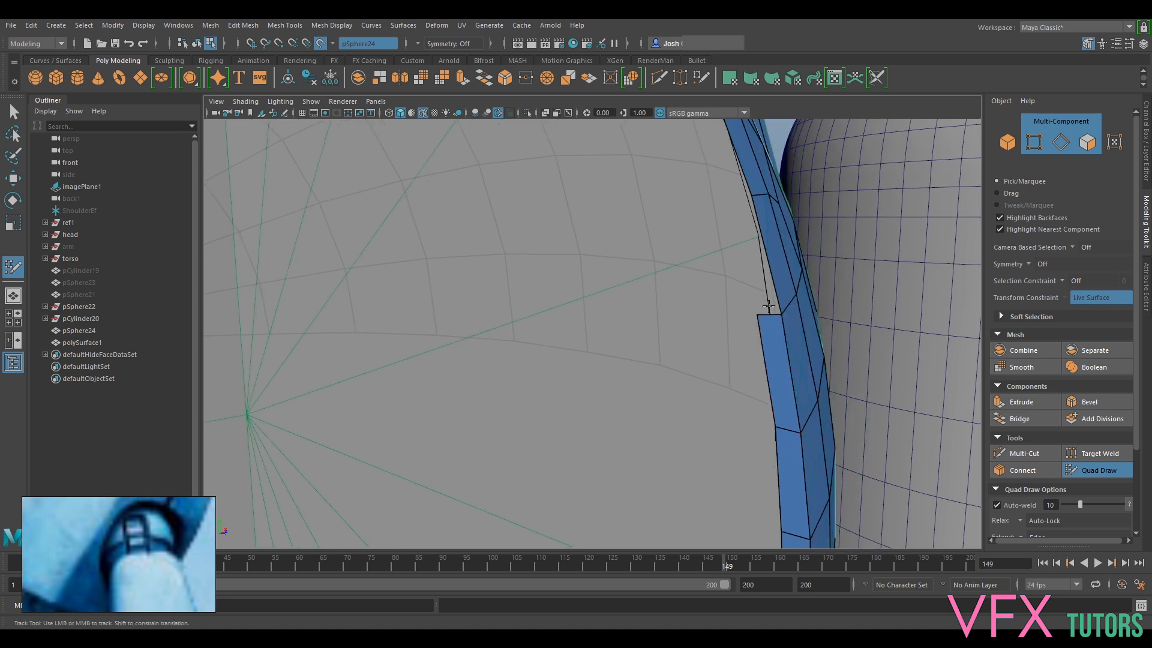
Extend the narrow slot-wall strip upward with quads along the patch's border towards the first bend
alt+right_drag(765, 296, 651, 385)
alt+drag(651, 386, 735, 340)
mouse_move(715, 256)
alt+mouse_down()
mouse_move(684, 298)
mouse_move(648, 306)
alt+mouse_up()
mouse_move(648, 306)
alt+right_down()
mouse_move(599, 314)
mouse_move(571, 339)
alt+right_up()
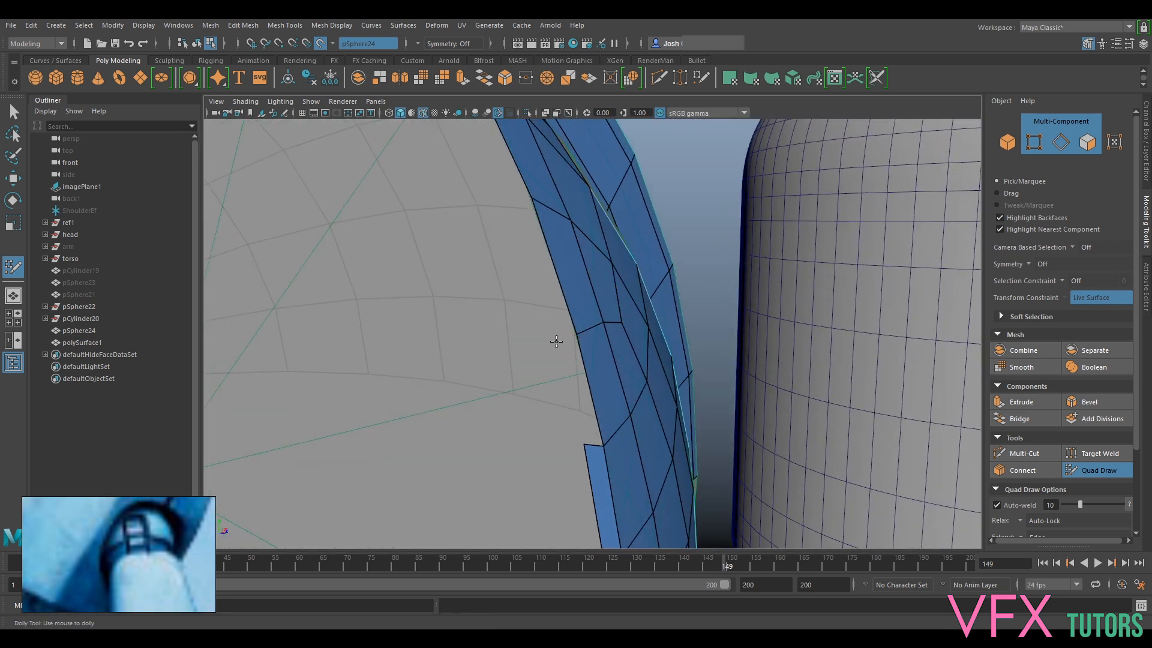
shift+click(557, 341)
alt+drag(570, 393, 591, 390)
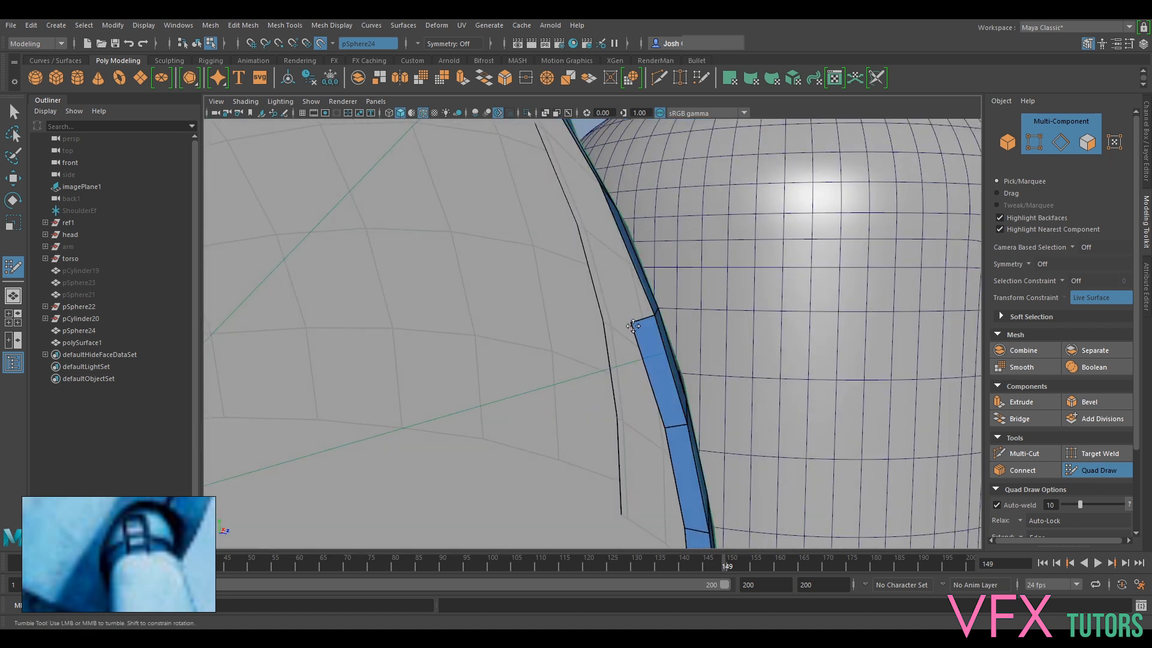
mouse_move(626, 323)
alt+mouse_down()
mouse_move(612, 332)
mouse_move(666, 346)
mouse_move(686, 381)
mouse_move(662, 355)
alt+mouse_up()
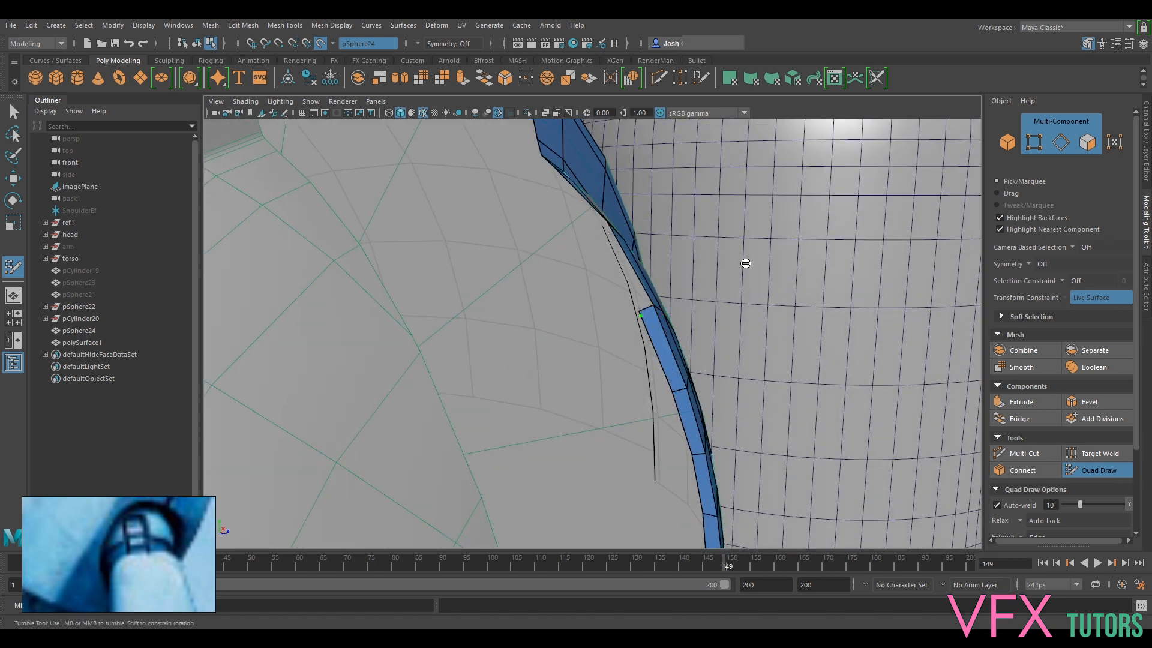
mouse_move(689, 258)
alt+mouse_down()
mouse_move(540, 316)
mouse_move(617, 366)
mouse_move(674, 334)
mouse_move(718, 339)
mouse_move(702, 358)
mouse_move(709, 348)
alt+mouse_up()
shift+click(754, 342)
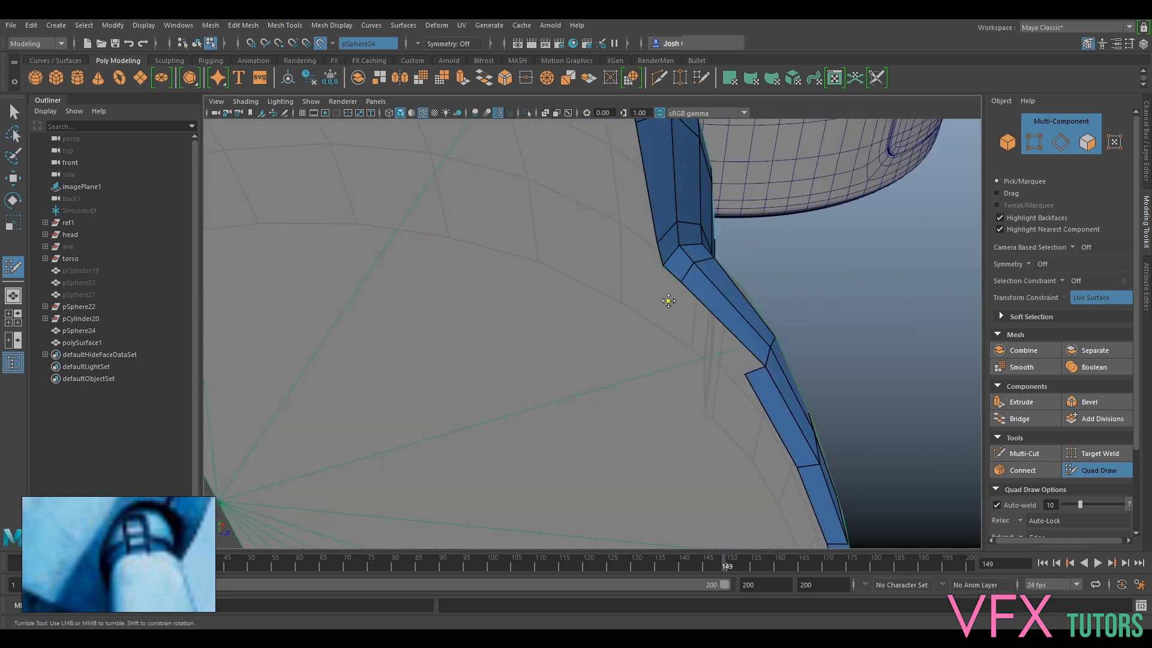
Fill narrow strip quads up to and around the first bend in the slot's edge
shift+click(711, 325)
mouse_move(684, 342)
alt+mouse_down()
mouse_move(751, 318)
mouse_move(728, 352)
mouse_move(684, 332)
alt+mouse_up()
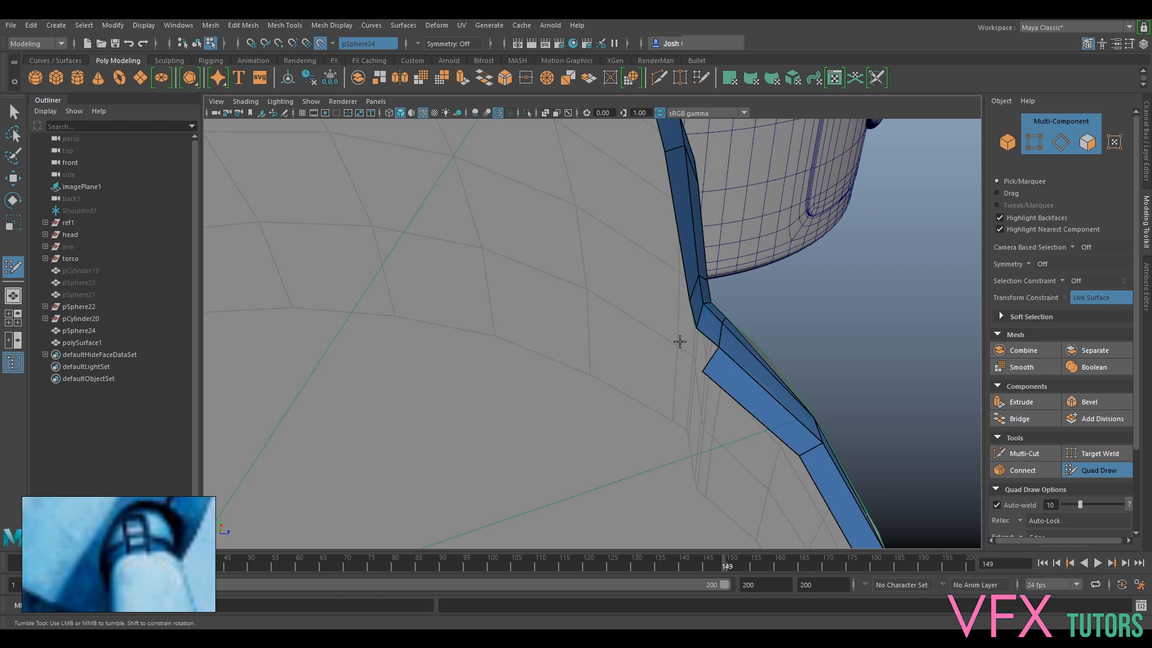
shift+click(683, 341)
shift+click(684, 319)
shift+click(703, 363)
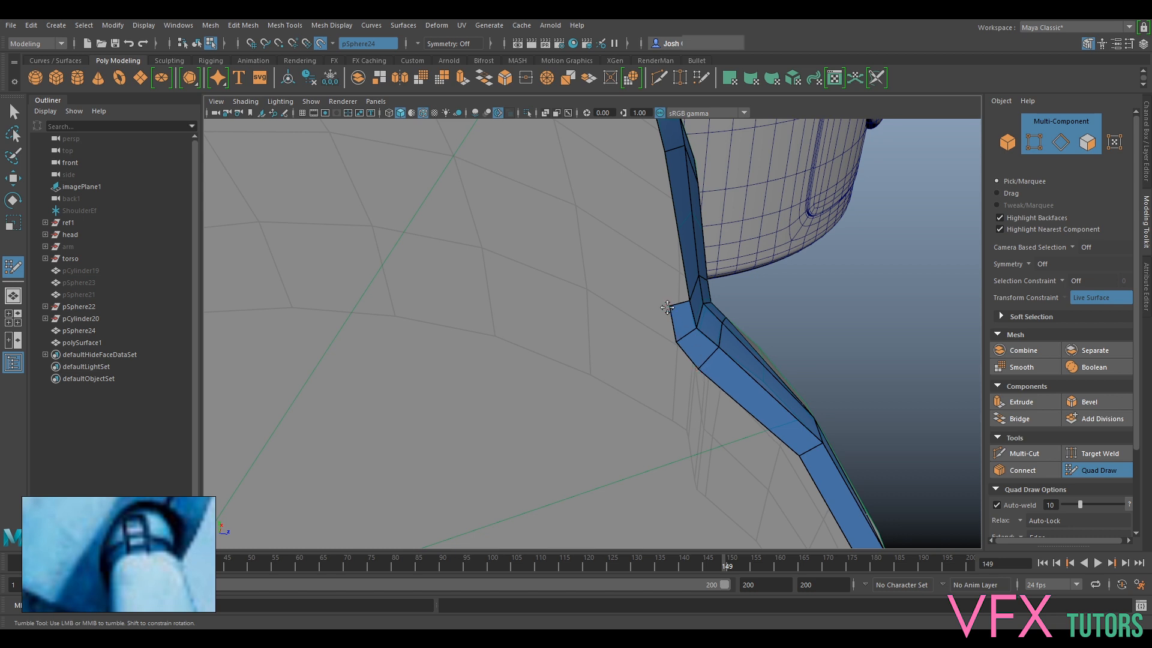
alt+drag(751, 330, 732, 300)
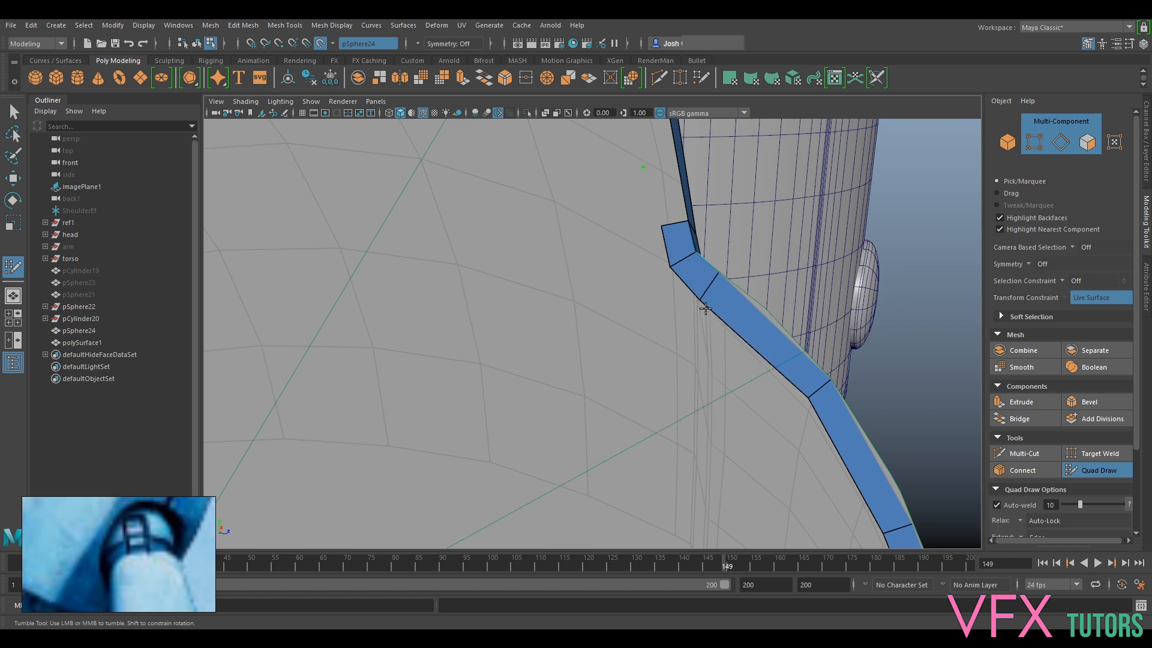
Continue the narrow strip along the short segment between the two bends and around the second bend
alt+drag(740, 312, 681, 404)
scroll(626, 382, up, 1)
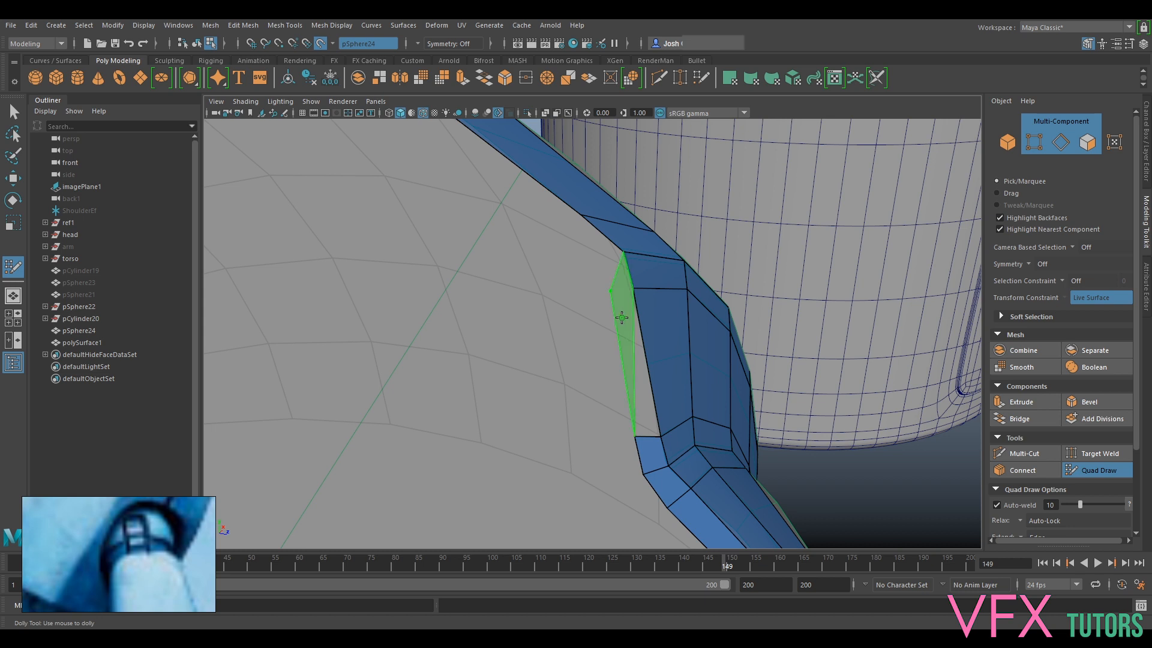
shift+click(628, 333)
alt+drag(637, 351, 636, 298)
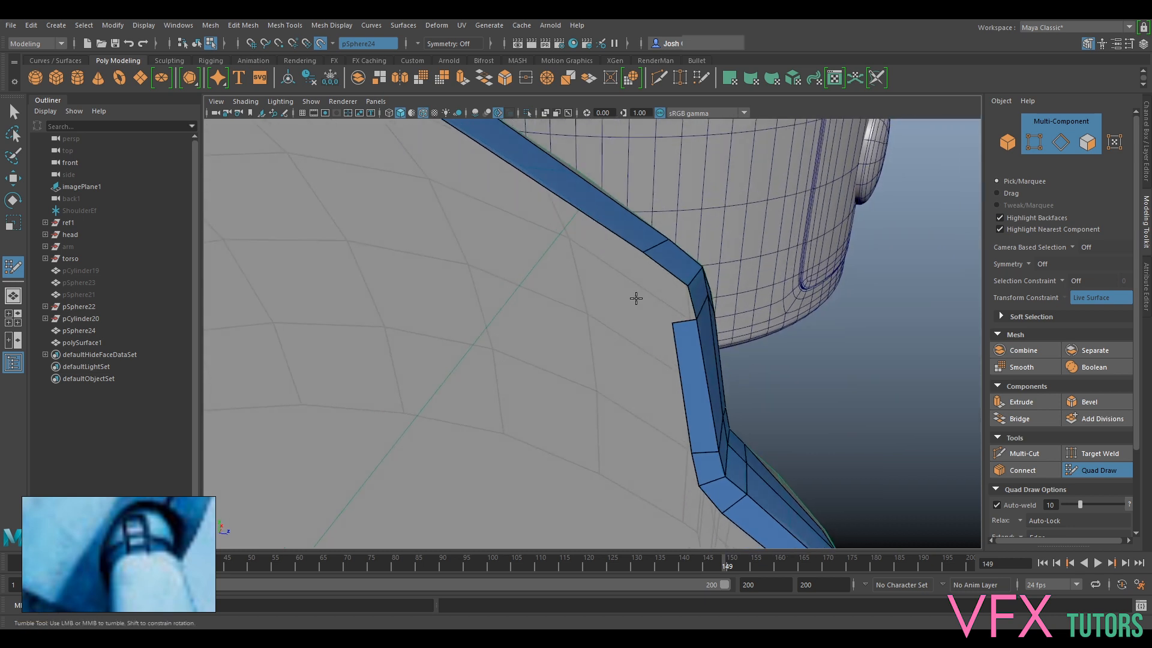
shift+click(672, 302)
shift+click(660, 285)
alt+drag(768, 342, 600, 325)
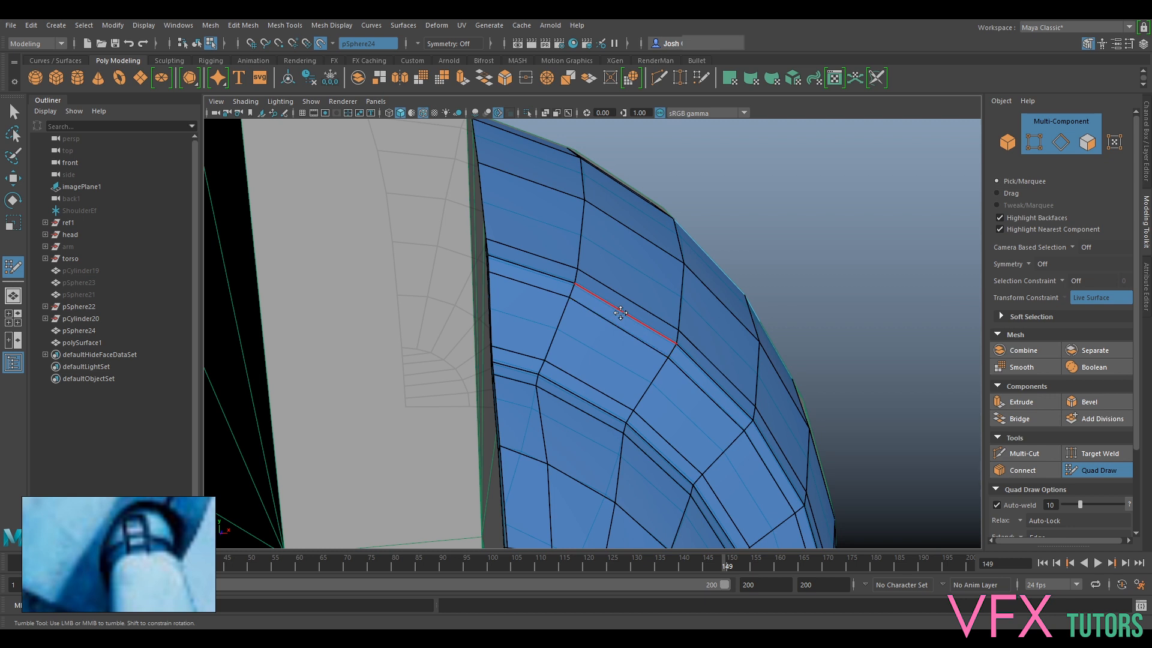
Fill the next narrow strip quad beyond the second bend, following the patch's border towards the slot's top corner
scroll(620, 312, down, 5)
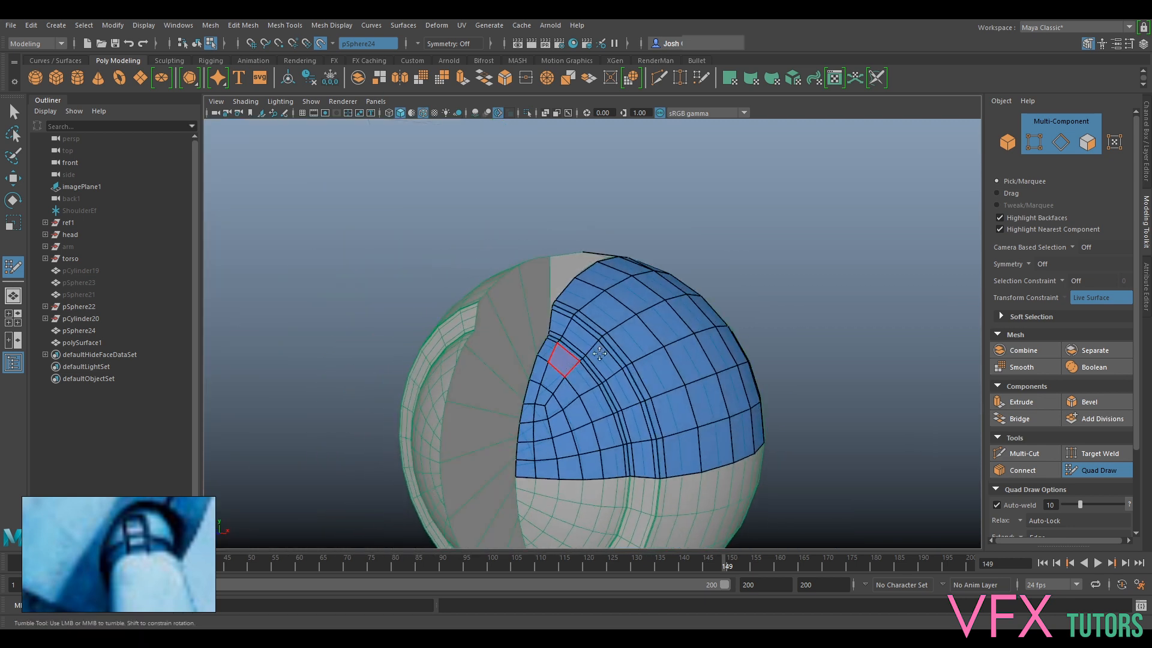
alt+drag(600, 354, 766, 352)
scroll(620, 347, up, 4)
alt+drag(620, 346, 605, 324)
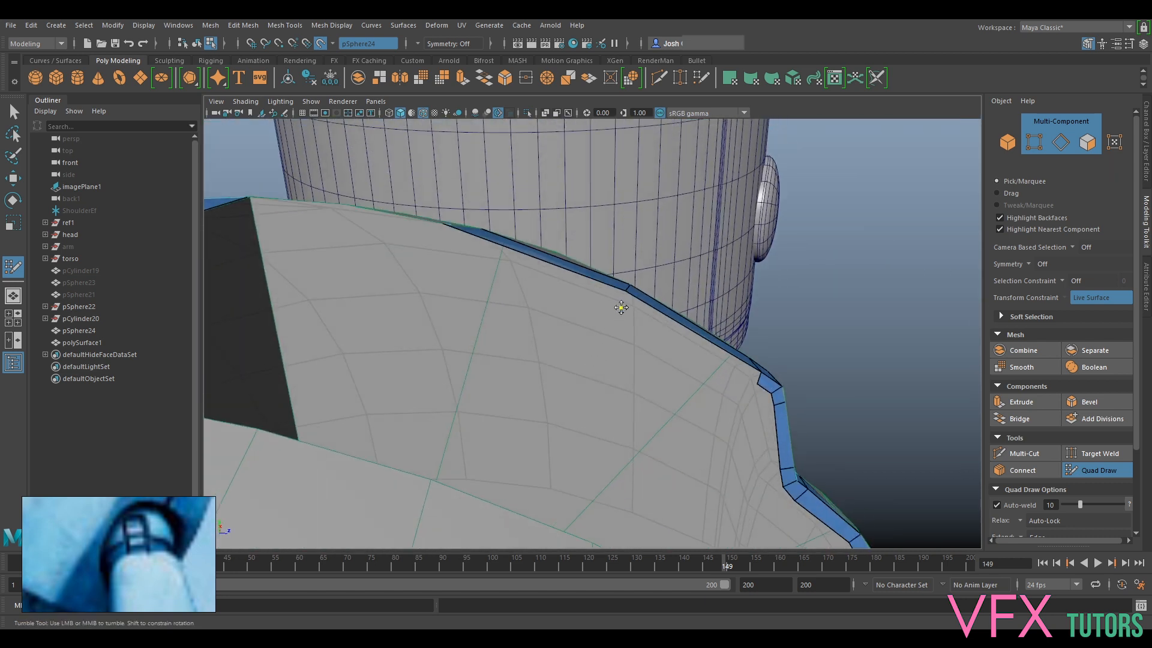
alt+middle_drag(719, 385, 646, 395)
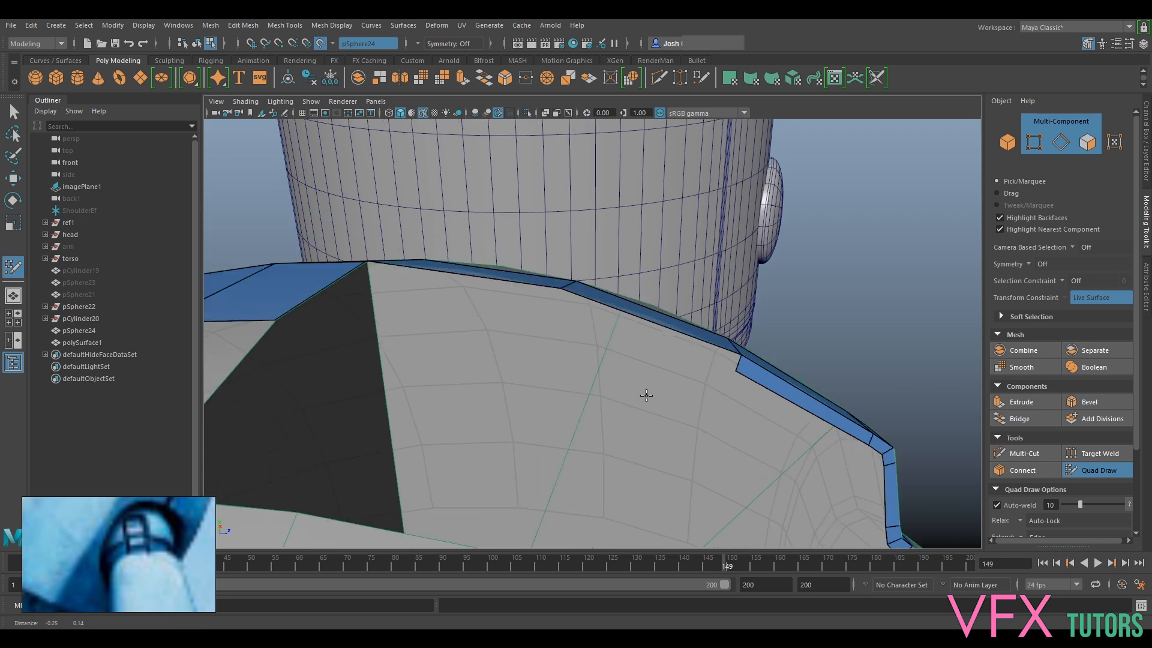
alt+right_drag(646, 394, 599, 359)
shift+click(620, 313)
Fill the last narrow strip quad up to the slot's top corner and straighten its lower corner vertex vertically
mouse_move(610, 327)
alt+mouse_down()
mouse_move(624, 357)
mouse_move(568, 393)
alt+mouse_up()
alt+middle_drag(568, 393, 626, 355)
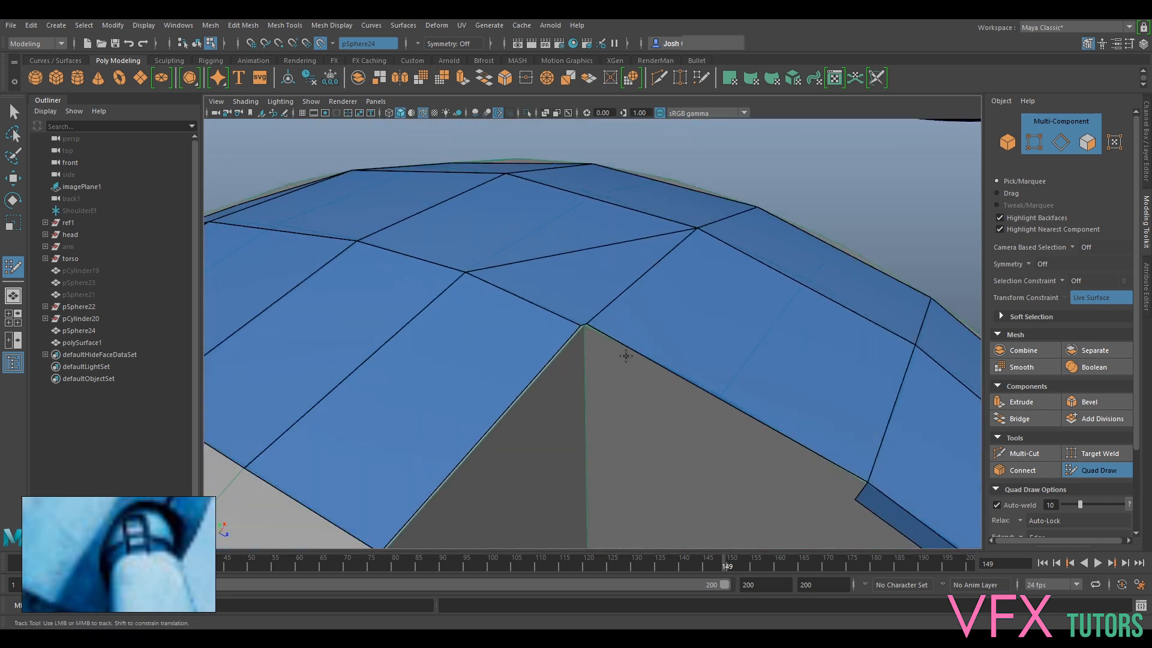
alt+drag(626, 356, 574, 276)
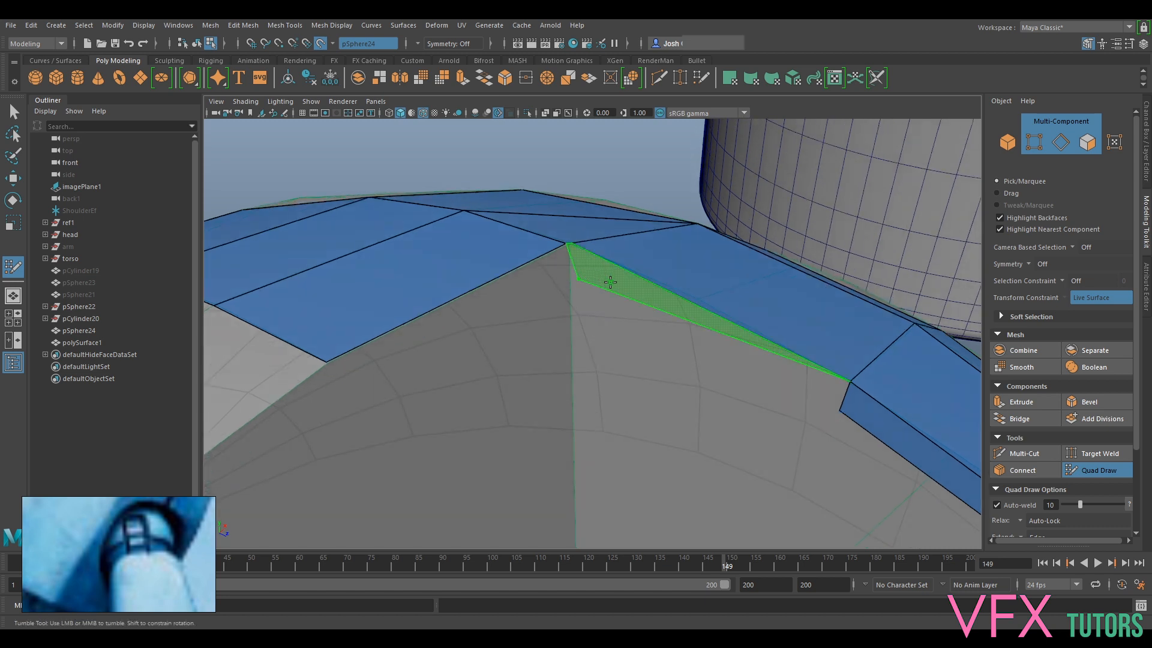
shift+click(649, 303)
mouse_move(648, 303)
alt+right_down()
mouse_move(651, 393)
mouse_move(625, 386)
alt+right_up()
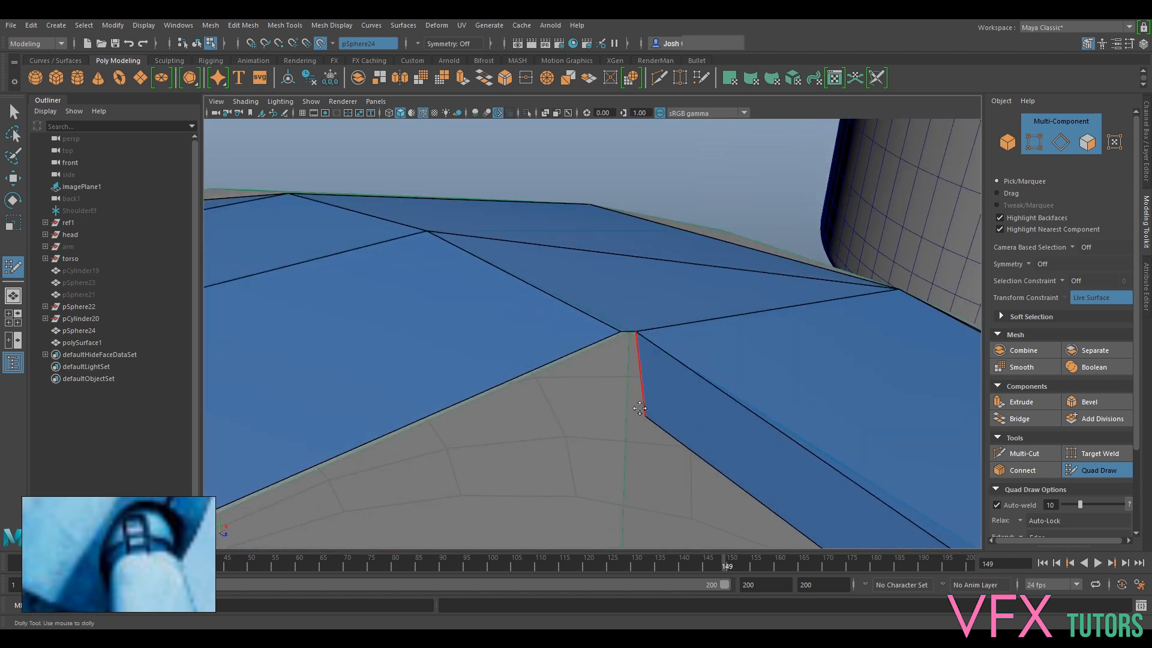
drag(642, 414, 633, 411)
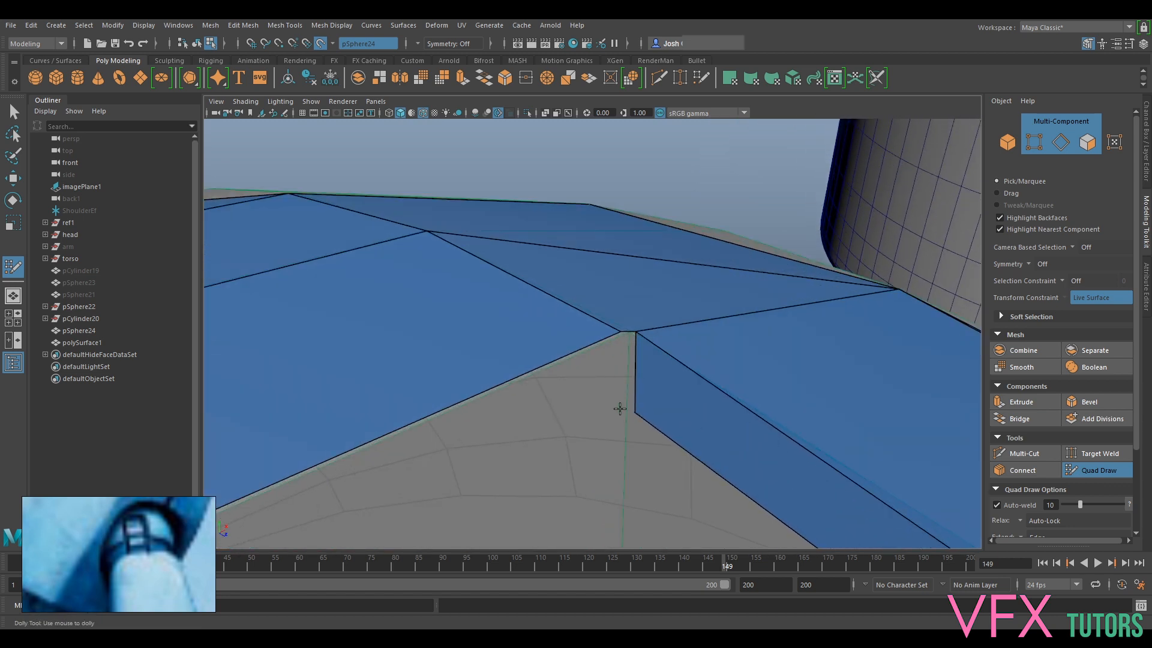
Carry the narrow strip around the slot's top corner with a quad beneath the patch's edge on the adjoining wall
alt+drag(617, 419, 586, 450)
alt+middle_drag(586, 451, 624, 429)
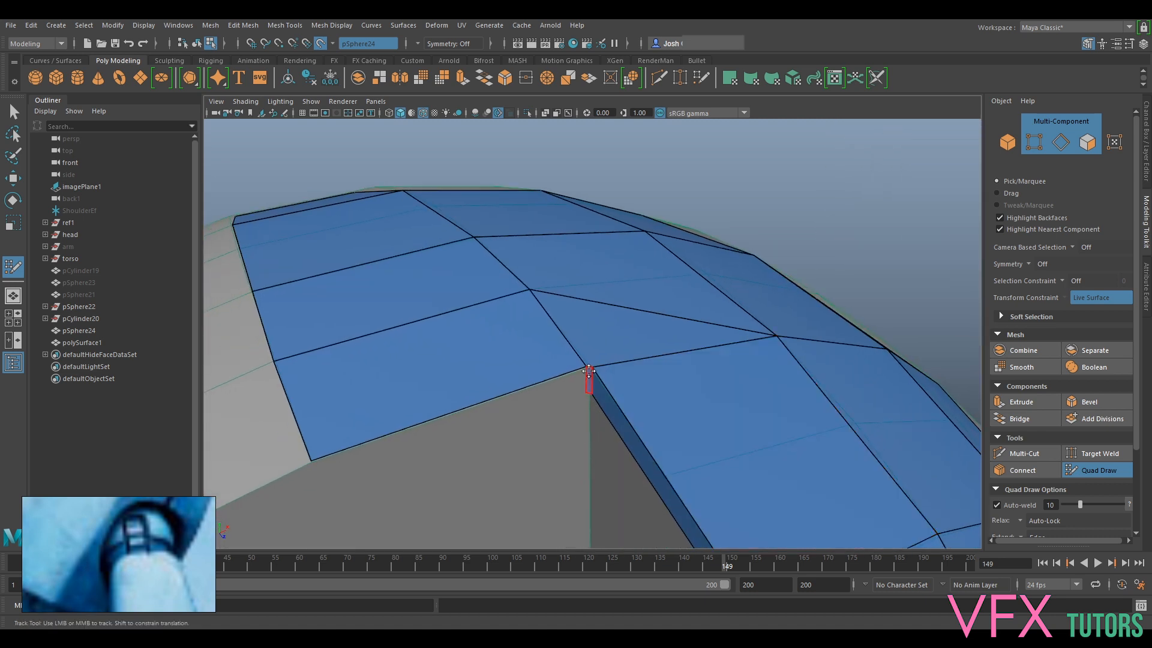
alt+middle_drag(460, 470, 558, 411)
alt+drag(484, 419, 450, 348)
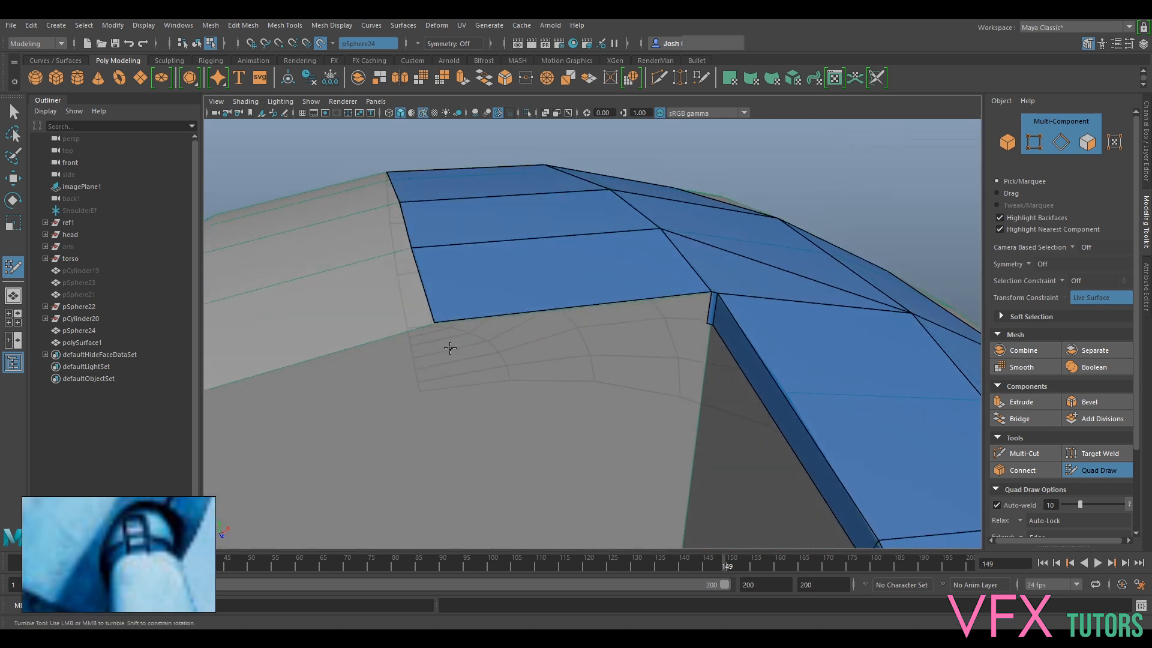
shift+click(552, 325)
Fill two wide quads side by side on the slot wall, running inward from the narrow strip's lower end
mouse_move(566, 332)
alt+mouse_down()
mouse_move(617, 386)
mouse_move(656, 386)
mouse_move(720, 438)
alt+mouse_up()
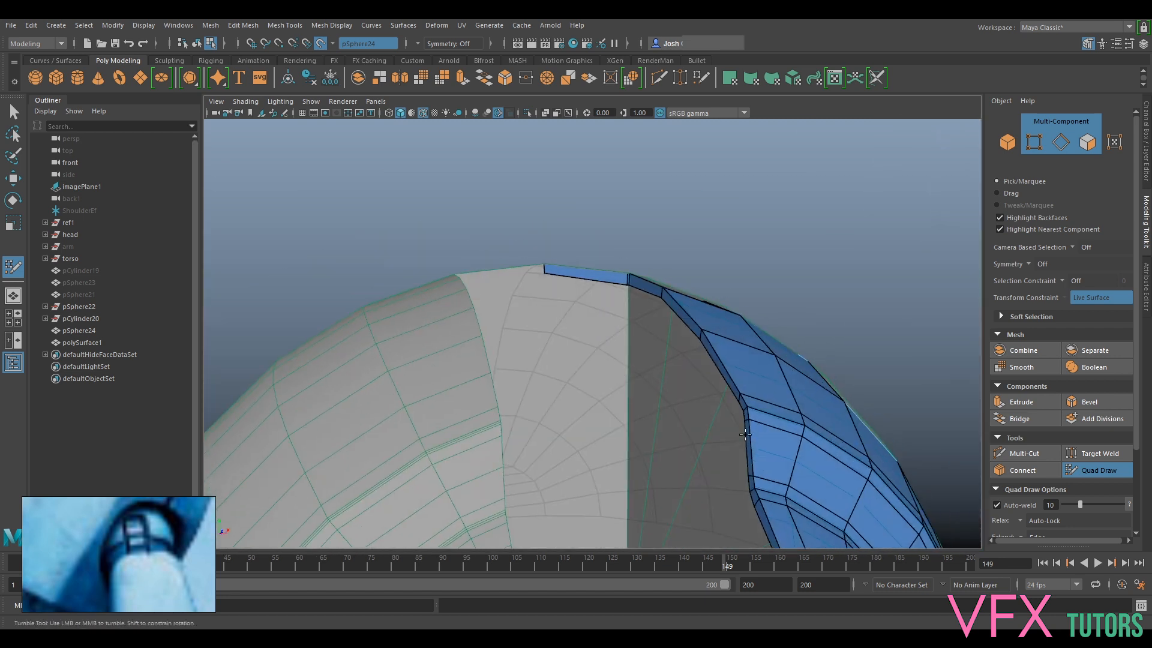
alt+middle_drag(720, 438, 693, 285)
alt+right_drag(864, 396, 775, 420)
alt+middle_drag(775, 420, 751, 351)
alt+right_drag(636, 354, 708, 355)
alt+drag(708, 355, 758, 375)
alt+middle_drag(759, 375, 558, 387)
alt+right_drag(456, 414, 510, 418)
alt+drag(509, 418, 531, 456)
alt+middle_drag(530, 456, 520, 409)
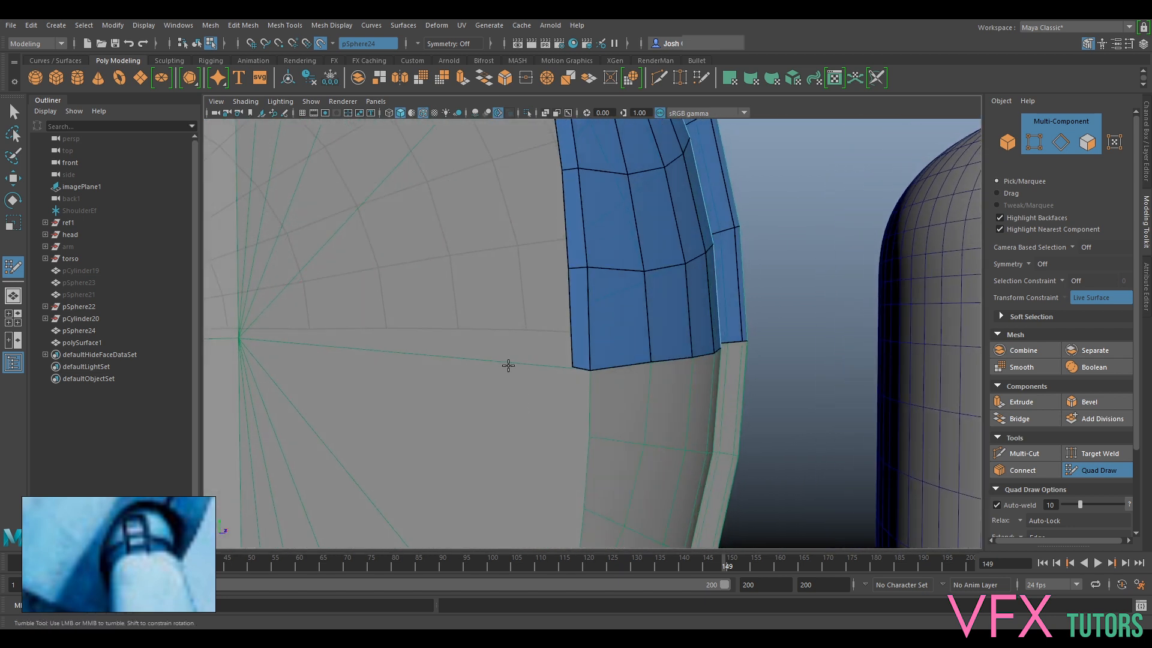
alt+drag(507, 365, 646, 400)
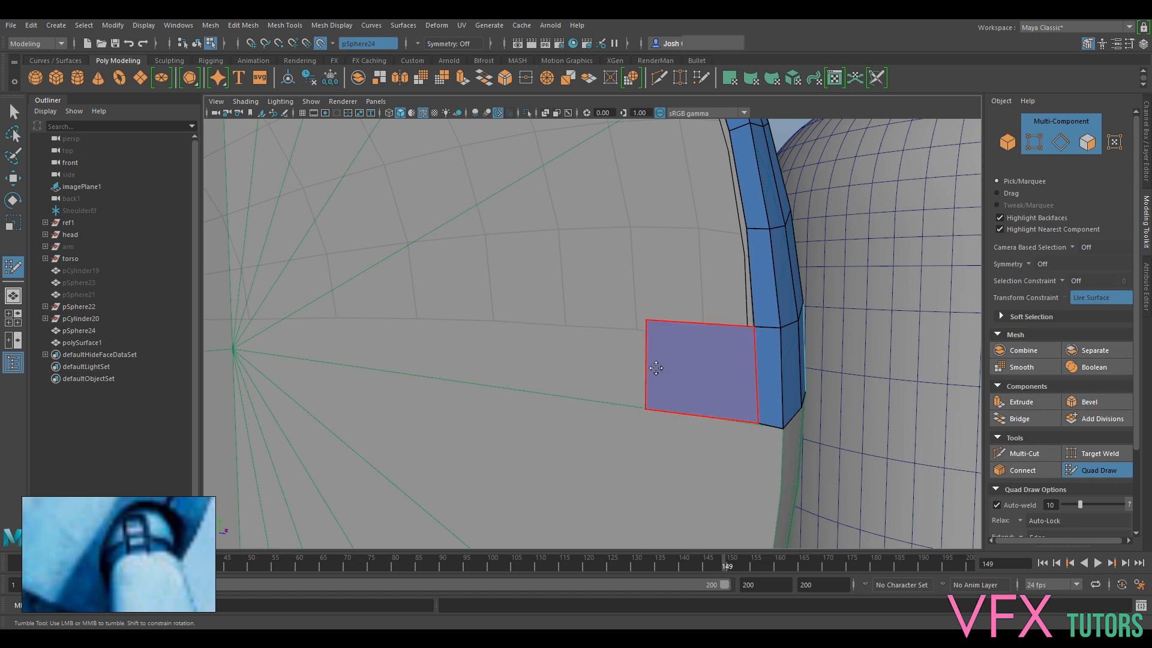
shift+click(647, 319)
alt+right_drag(647, 319, 583, 397)
alt+drag(569, 402, 610, 398)
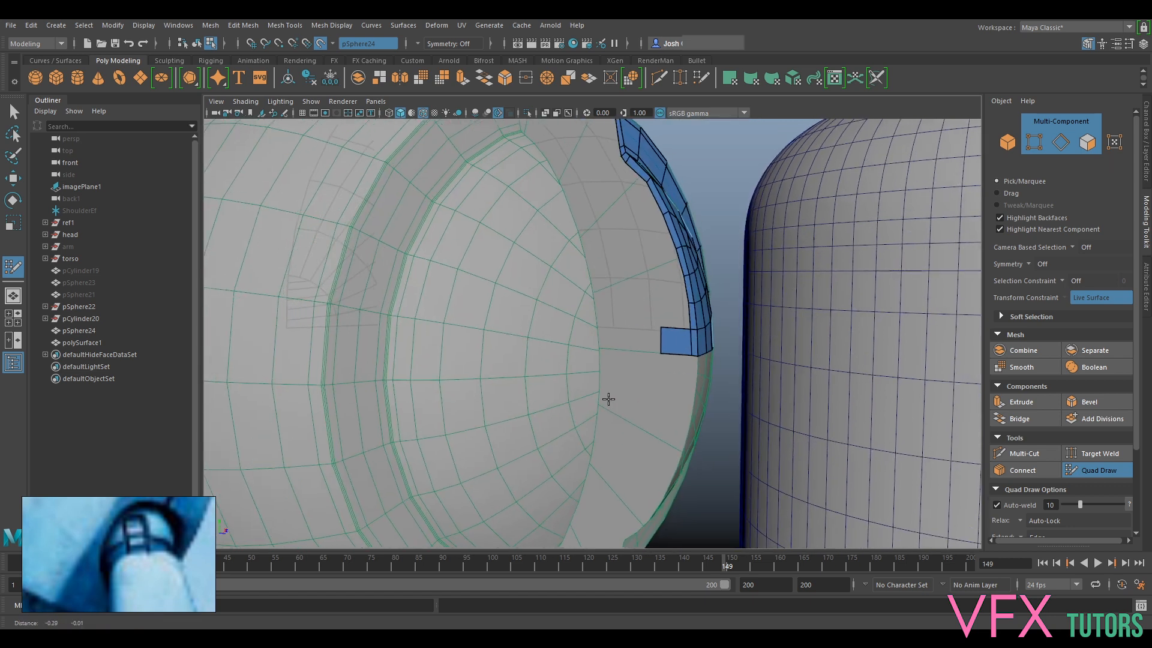
scroll(607, 398, up, 3)
scroll(562, 347, up, 3)
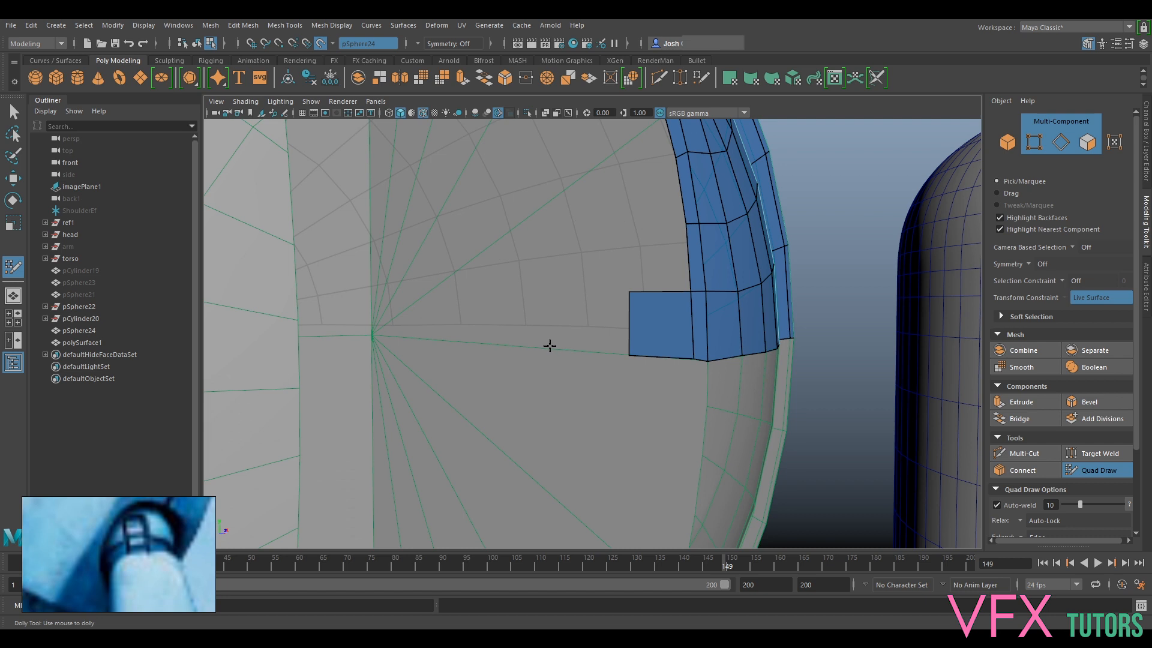
shift+click(575, 312)
Build a wider column of three quads upward beside the narrow strip, starting above the lower row
mouse_move(574, 312)
alt+mouse_down()
mouse_move(629, 353)
mouse_move(640, 404)
mouse_move(659, 399)
alt+mouse_up()
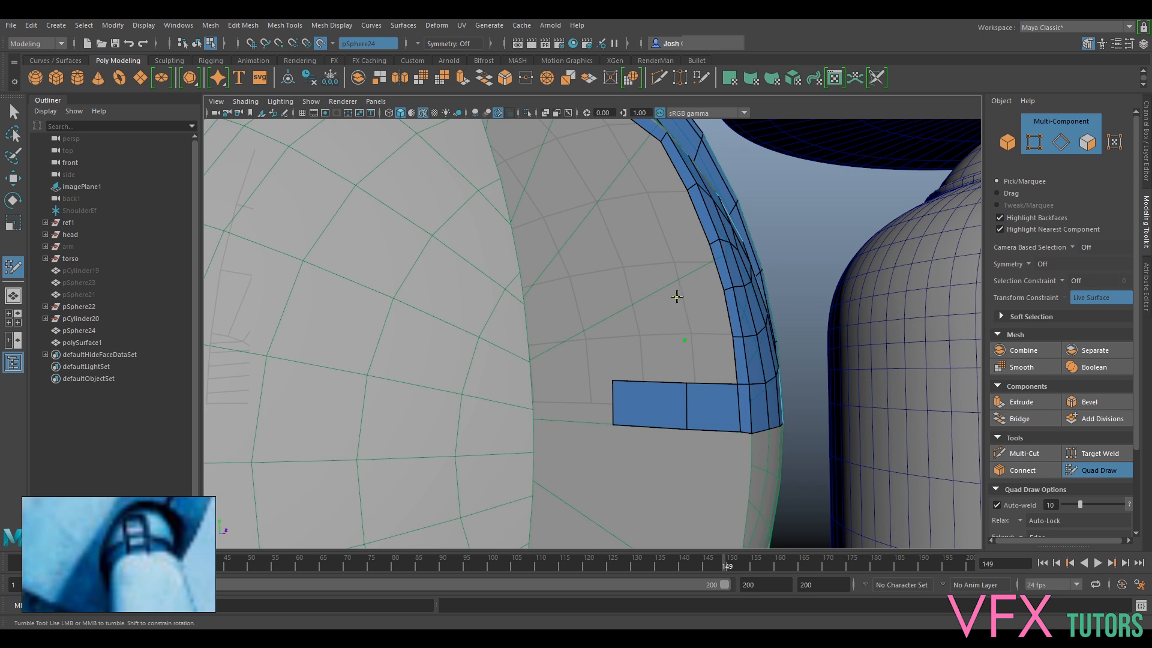
shift+click(707, 357)
shift+click(698, 316)
mouse_move(688, 312)
alt+mouse_down()
mouse_move(679, 355)
mouse_move(699, 325)
alt+mouse_up()
scroll(678, 355, up, 2)
shift+click(804, 343)
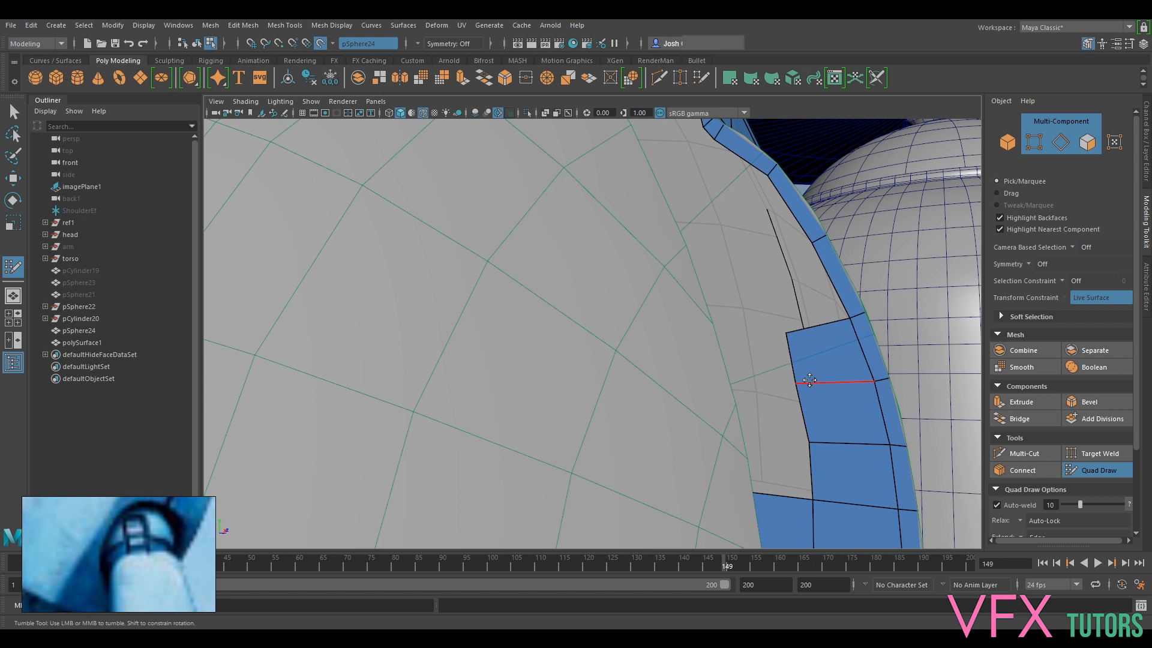
Adjust the inner-edge vertices of the wide slot-wall column to even out its quads
alt+middle_drag(810, 438, 742, 393)
drag(742, 393, 744, 395)
drag(742, 348, 740, 334)
alt+middle_drag(741, 335, 775, 419)
drag(796, 440, 795, 451)
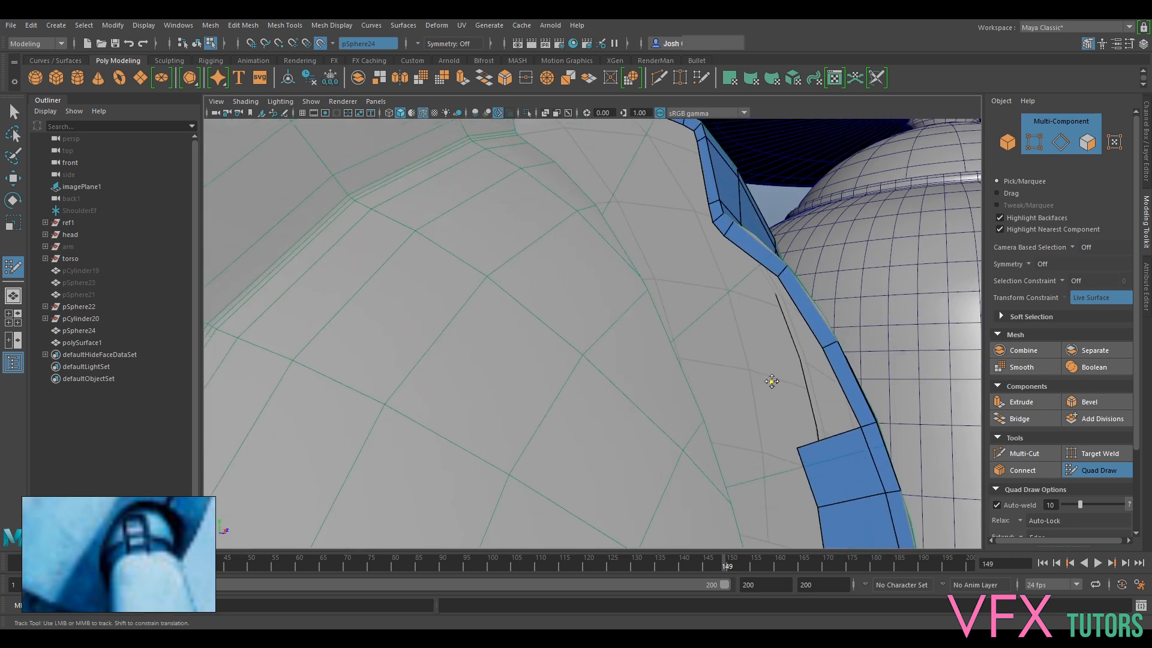
Extend the wide column upward beside the narrow strip to the first bend in the slot's edge
shift+click(808, 397)
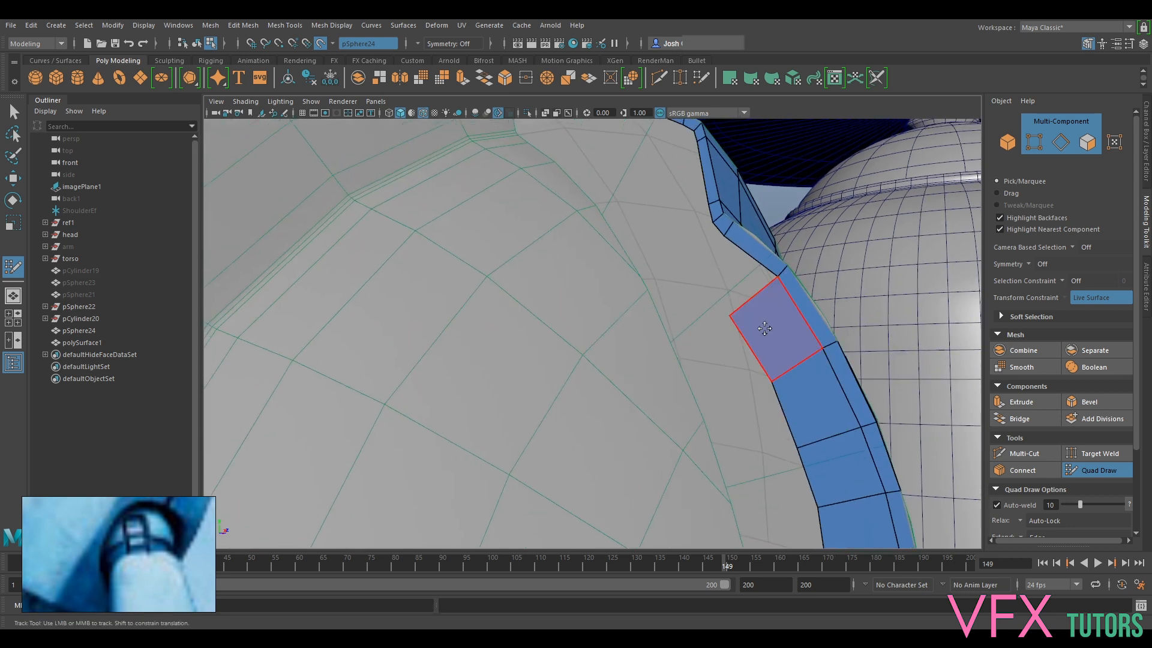
alt+drag(744, 318, 785, 359)
shift+click(811, 410)
shift+click(787, 379)
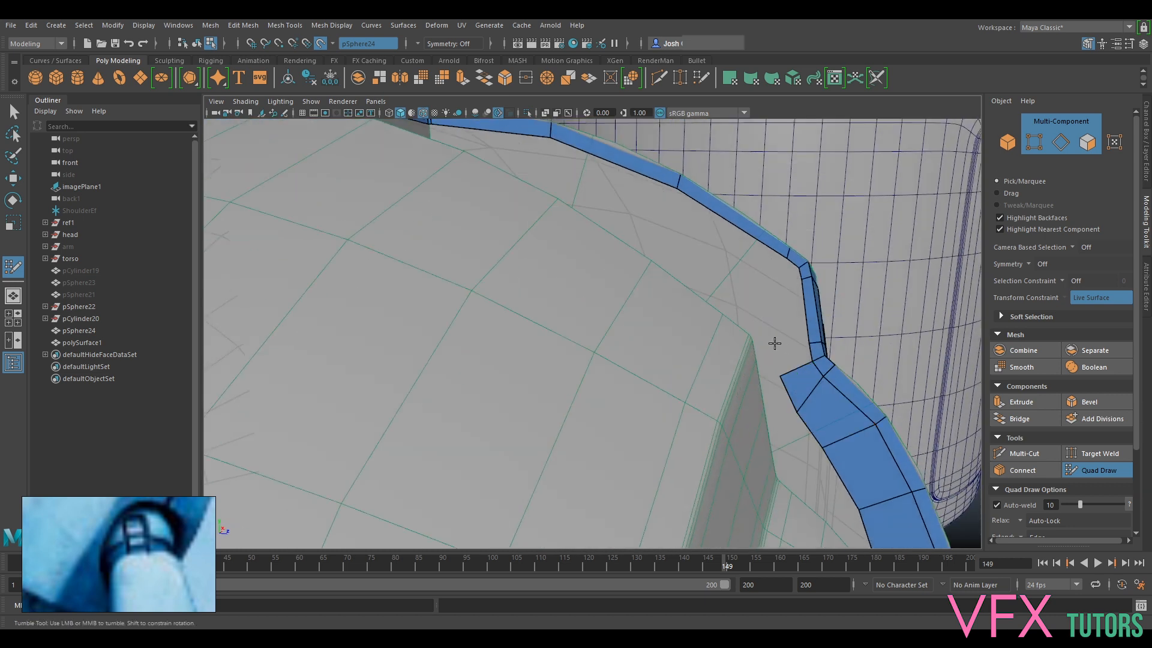
Fill wide-column quads between the two bends, around the second bend and along the border beyond it
alt+right_drag(785, 314, 790, 363)
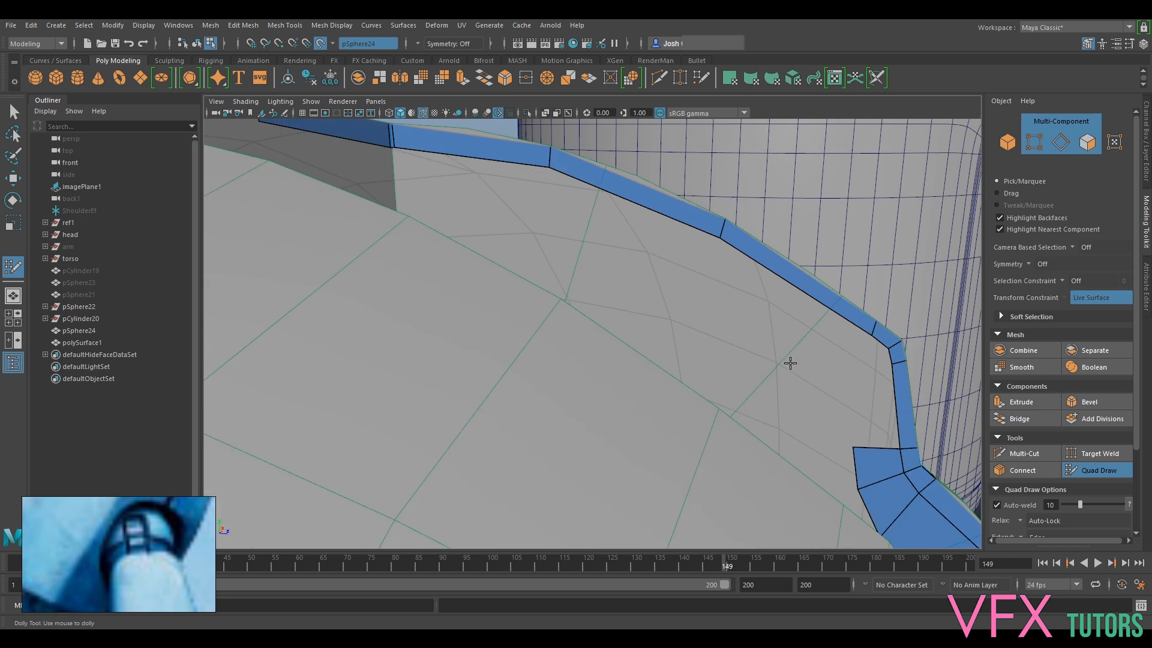
shift+click(850, 374)
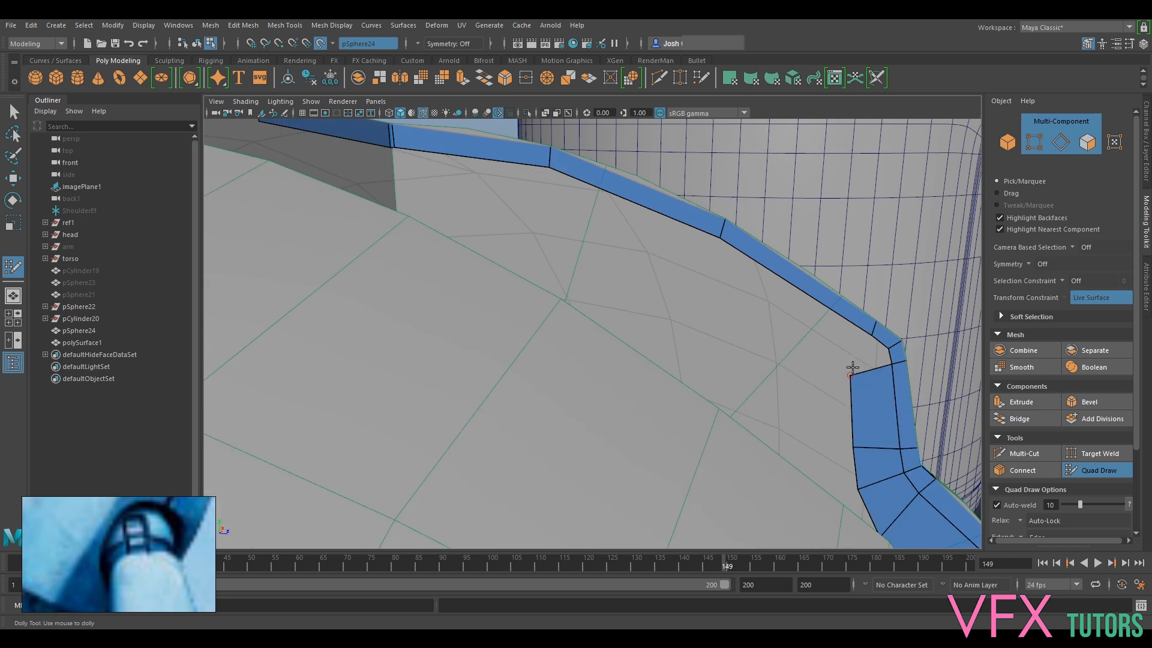
shift+click(849, 361)
shift+click(871, 349)
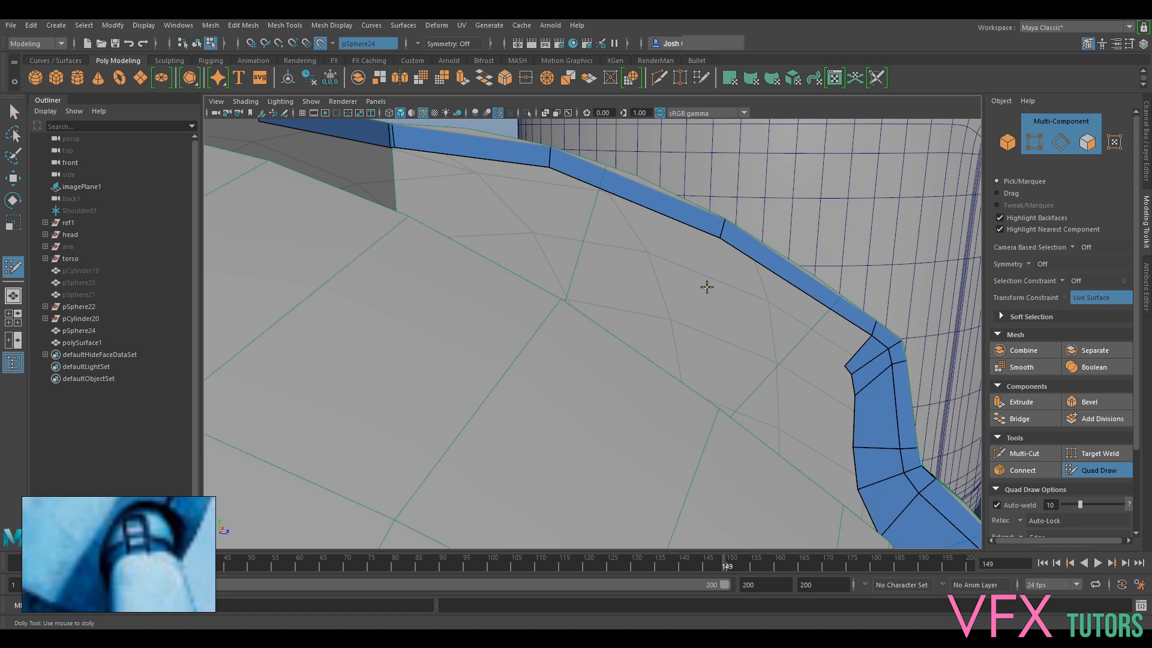
shift+click(746, 286)
Fill the wide quad beneath the narrow strip up to the slot's top corner edge
scroll(746, 287, down, 5)
mouse_move(745, 288)
alt+mouse_down()
mouse_move(706, 382)
mouse_move(710, 401)
alt+mouse_up()
scroll(705, 382, up, 3)
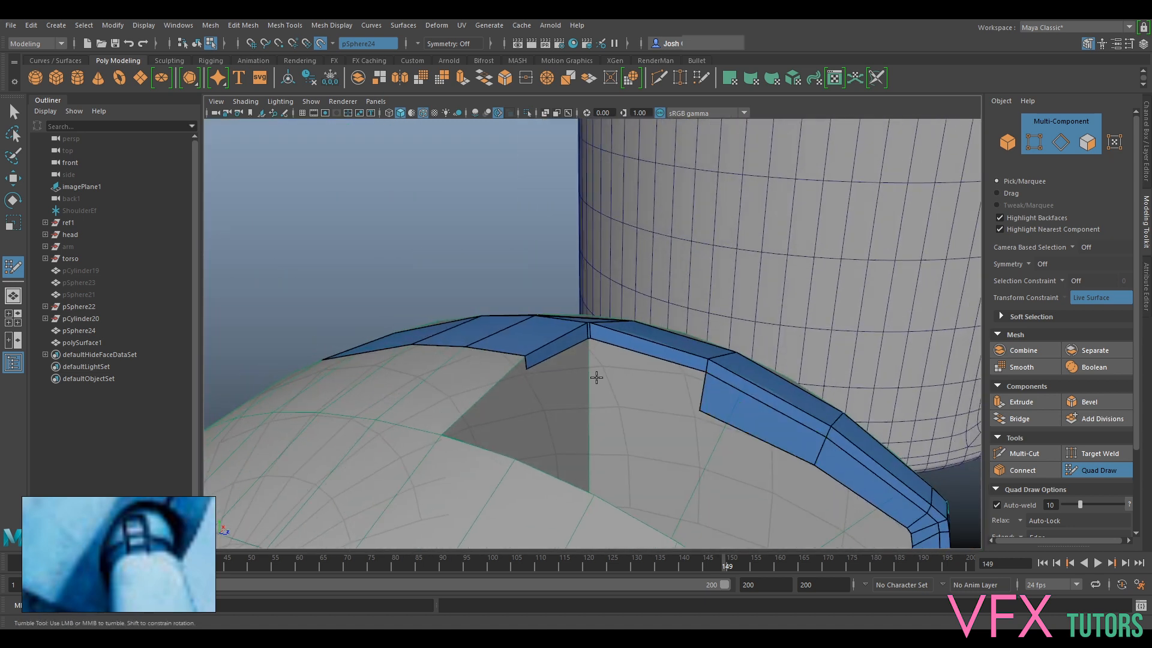
alt+right_drag(596, 378, 648, 388)
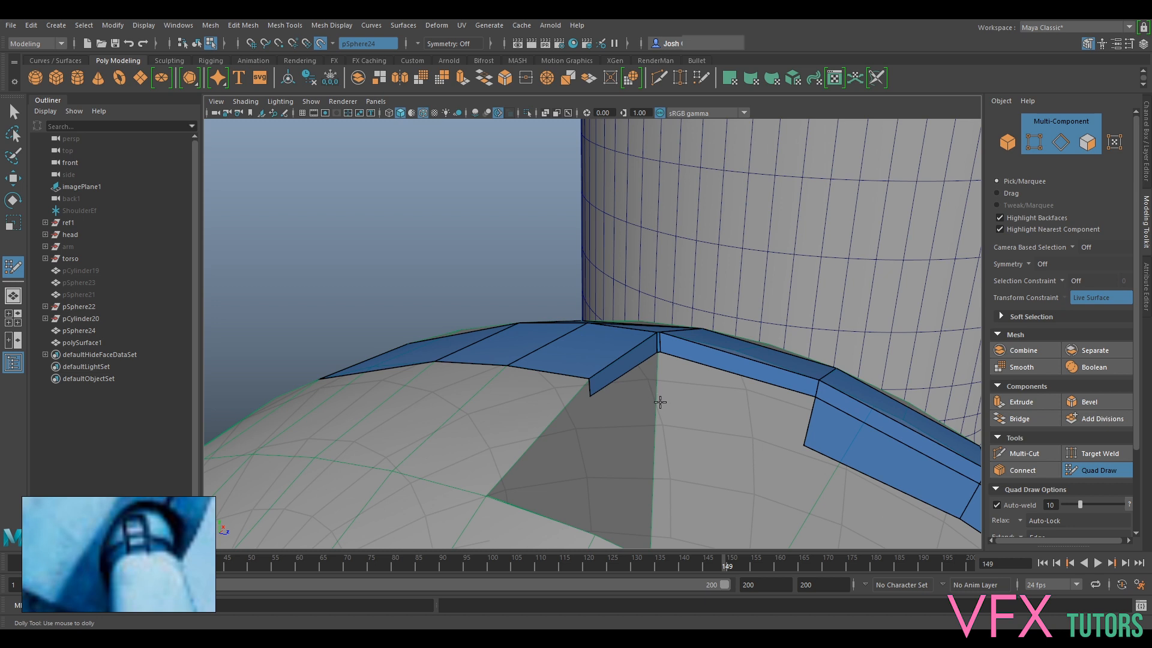
shift+click(757, 411)
alt+right_drag(636, 409, 687, 416)
alt+drag(743, 430, 719, 404)
alt+right_drag(720, 404, 733, 453)
alt+middle_drag(733, 453, 670, 402)
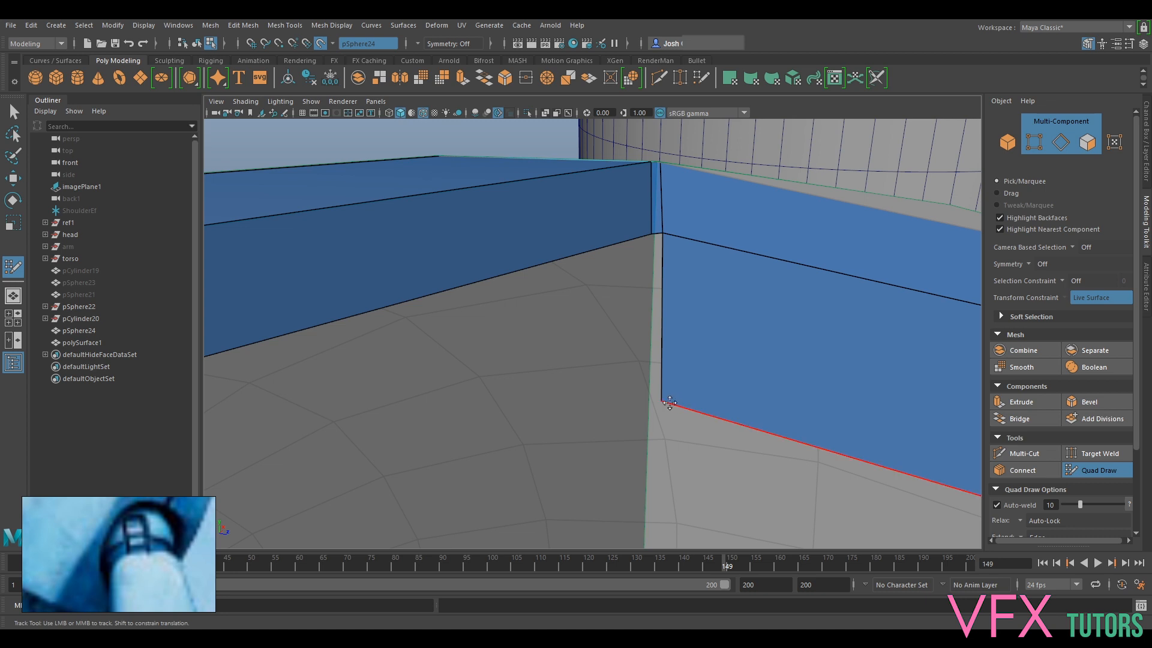
Fill a wide quad beneath the narrow strip on the adjoining end wall, beside the slot's top corner edge
alt+drag(653, 403, 622, 385)
alt+middle_drag(622, 386, 588, 382)
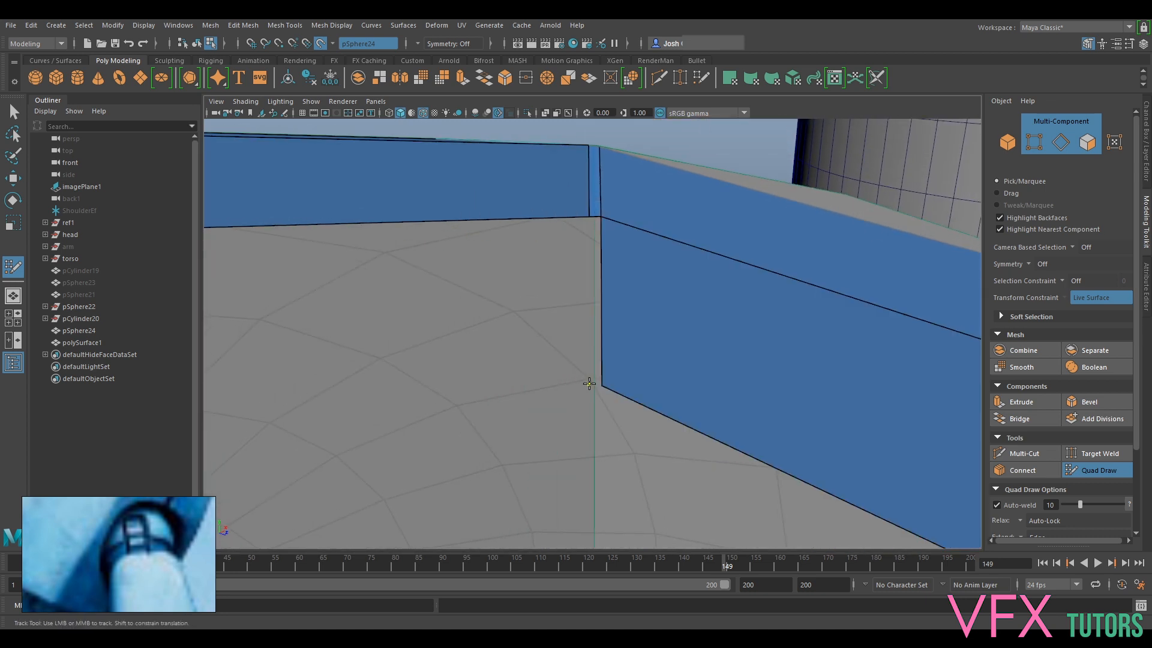
mouse_move(550, 389)
alt+mouse_down()
mouse_move(530, 406)
mouse_move(407, 349)
alt+mouse_up()
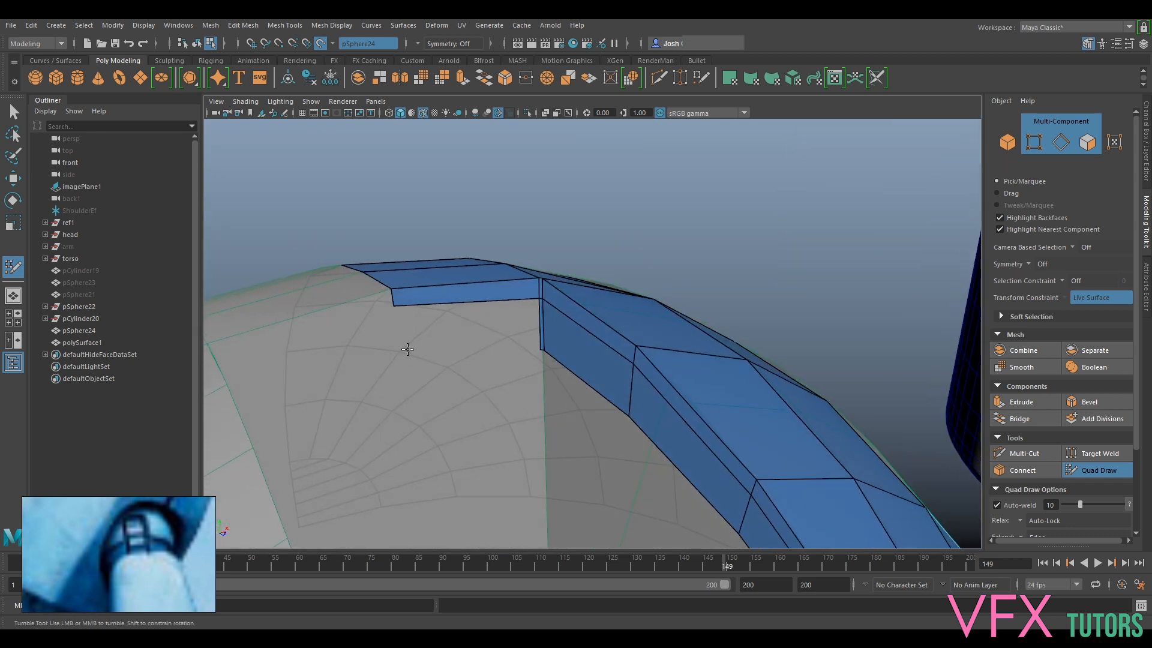
shift+click(478, 318)
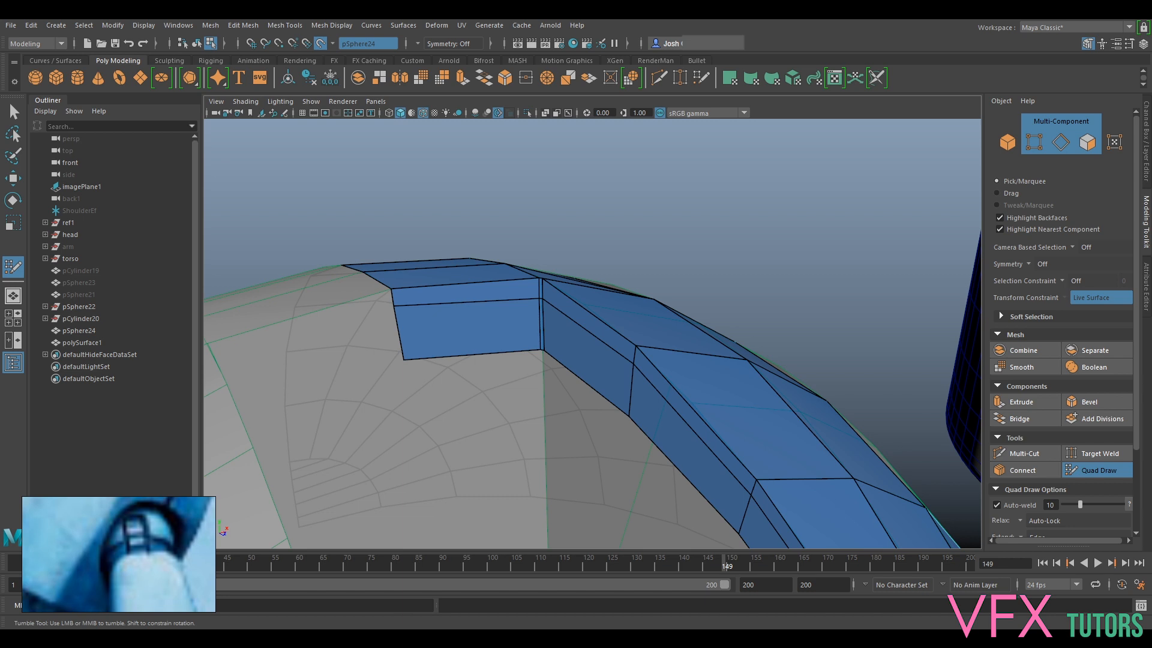
Place the needed point and fill a second wide quad below the first one on the end wall
alt+drag(635, 213, 639, 242)
scroll(547, 342, down, 6)
alt+drag(547, 342, 679, 307)
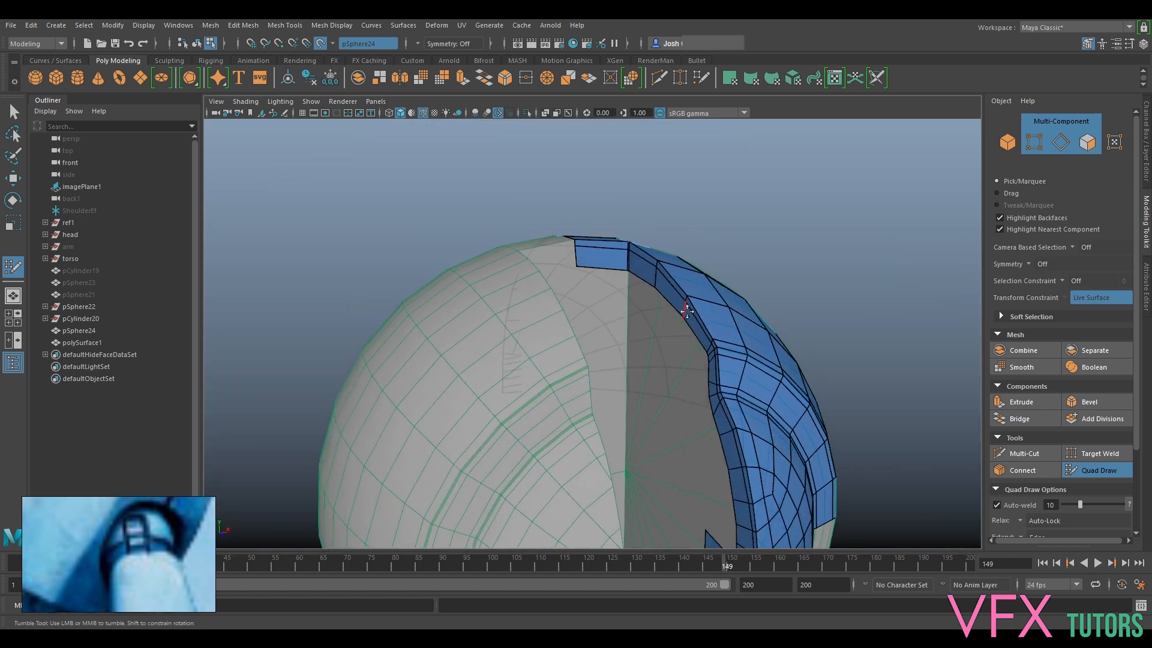
scroll(631, 339, up, 5)
alt+drag(631, 339, 571, 332)
alt+middle_drag(571, 331, 561, 294)
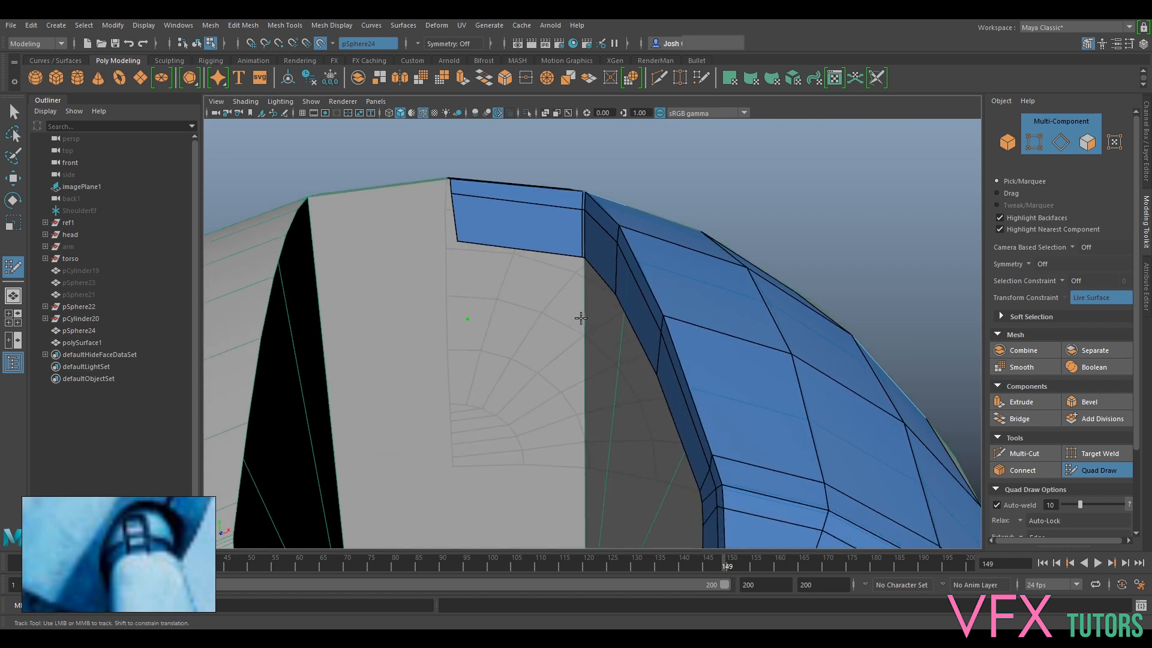
shift+click(510, 280)
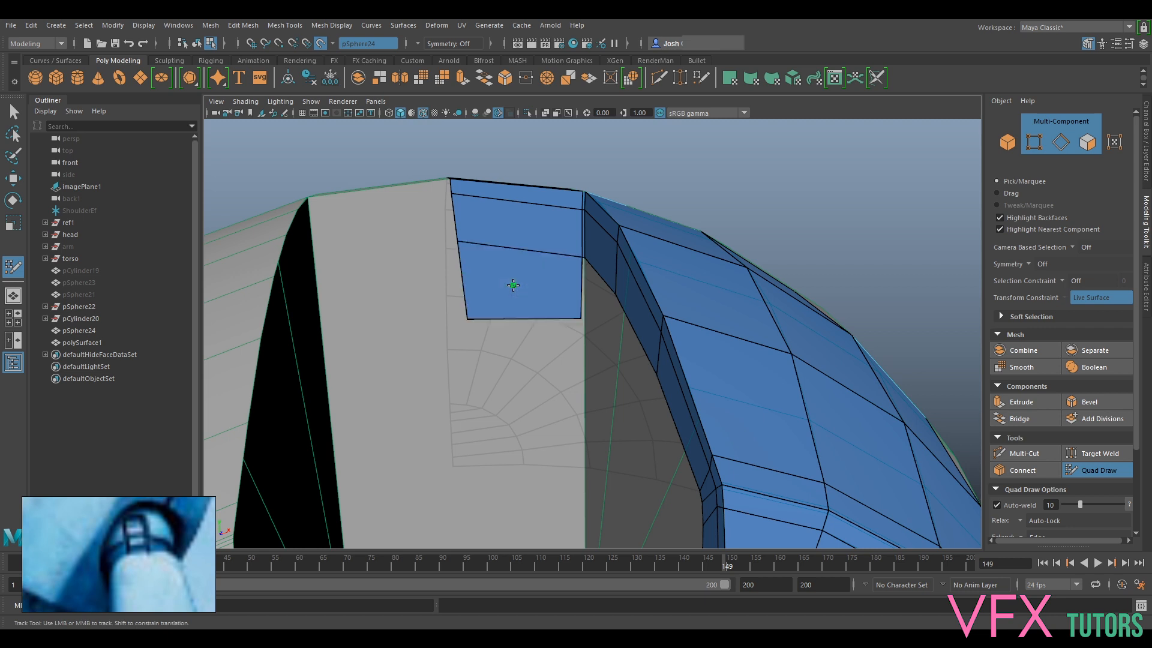
Move the free-side vertices of the two end-wall quads so their outer edge runs straight down the wall's middle
alt+drag(512, 280, 525, 303)
alt+middle_drag(525, 302, 519, 319)
mouse_move(518, 319)
alt+mouse_down()
mouse_move(539, 323)
mouse_move(527, 312)
alt+mouse_up()
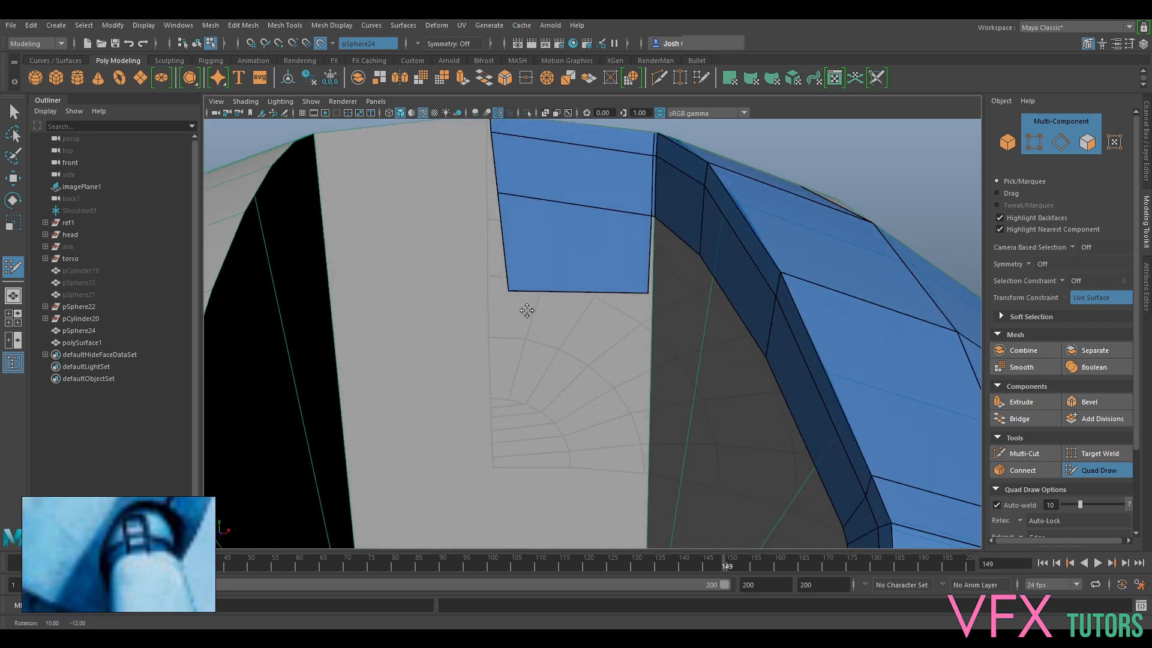
alt+middle_drag(527, 312, 543, 353)
drag(522, 333, 510, 330)
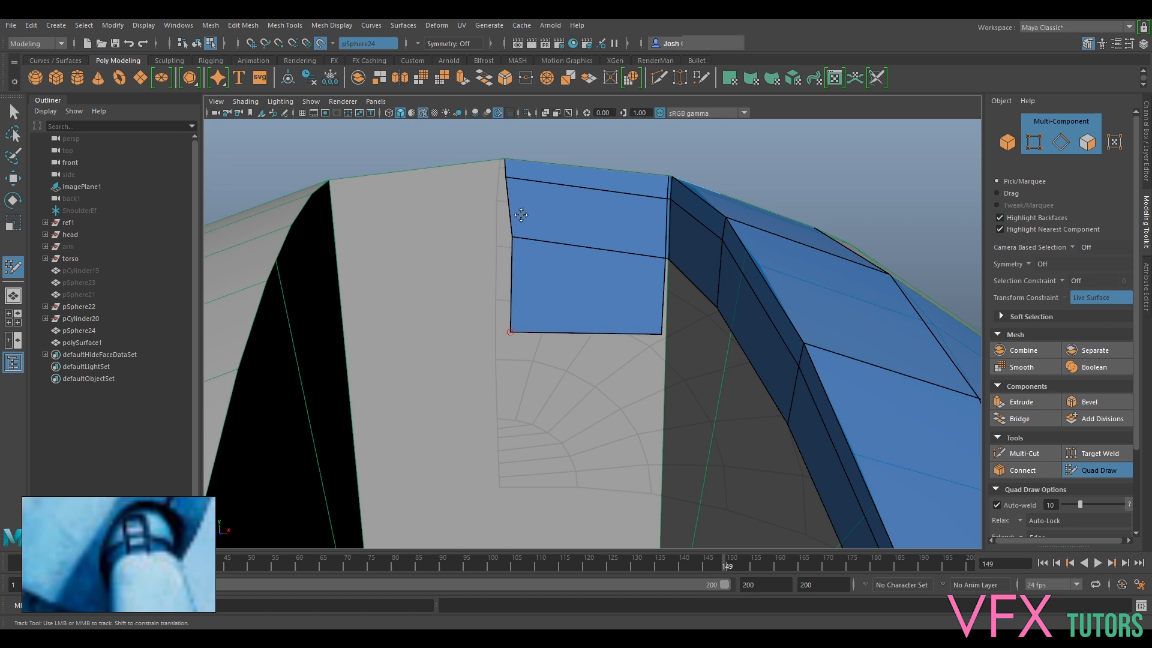
drag(508, 236, 501, 238)
Shift the lower inner vertex of the end-wall quads closer to the slot's corner edge
alt+drag(606, 261, 648, 264)
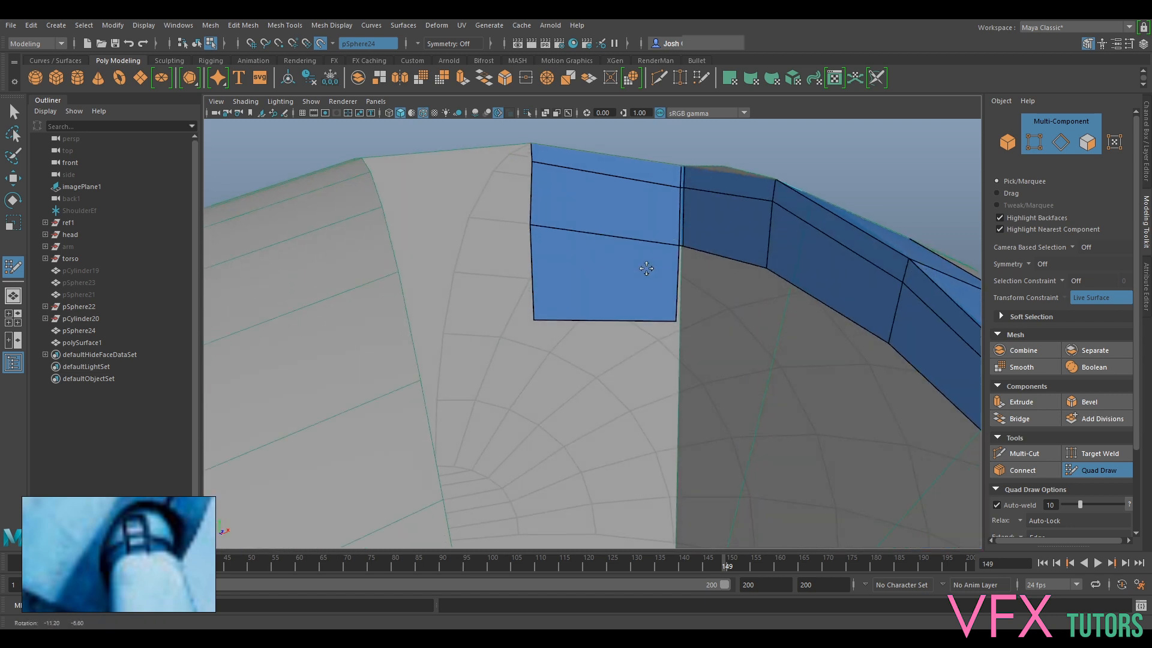
alt+middle_drag(650, 265, 644, 258)
alt+right_drag(644, 257, 638, 260)
alt+drag(638, 260, 709, 278)
alt+right_drag(709, 277, 521, 311)
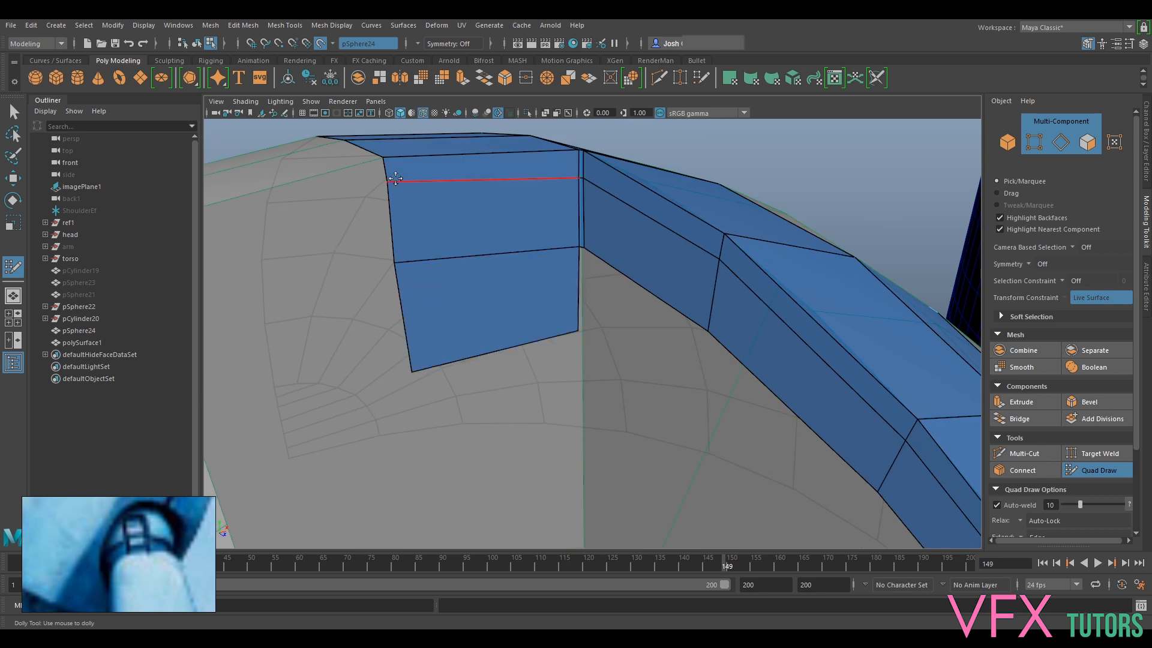
alt+drag(414, 201, 239, 259)
alt+right_drag(565, 310, 624, 341)
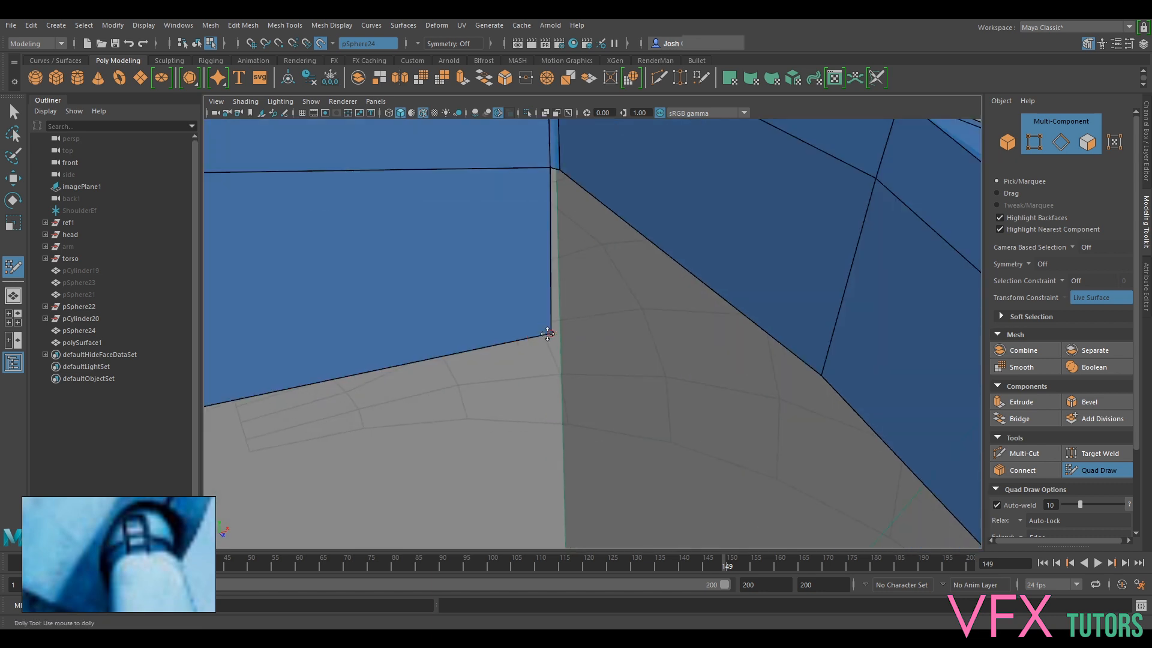
drag(551, 333, 553, 334)
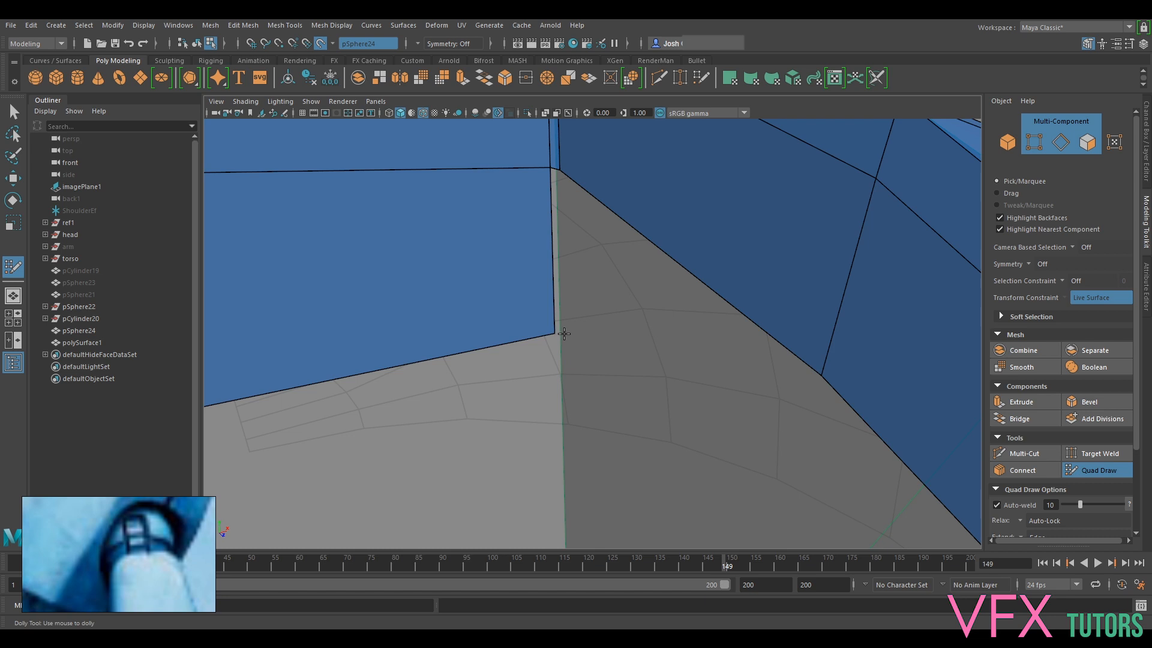
Fill a second-row quad on the side wall, starting from the narrow corner strip
alt+drag(558, 320, 691, 334)
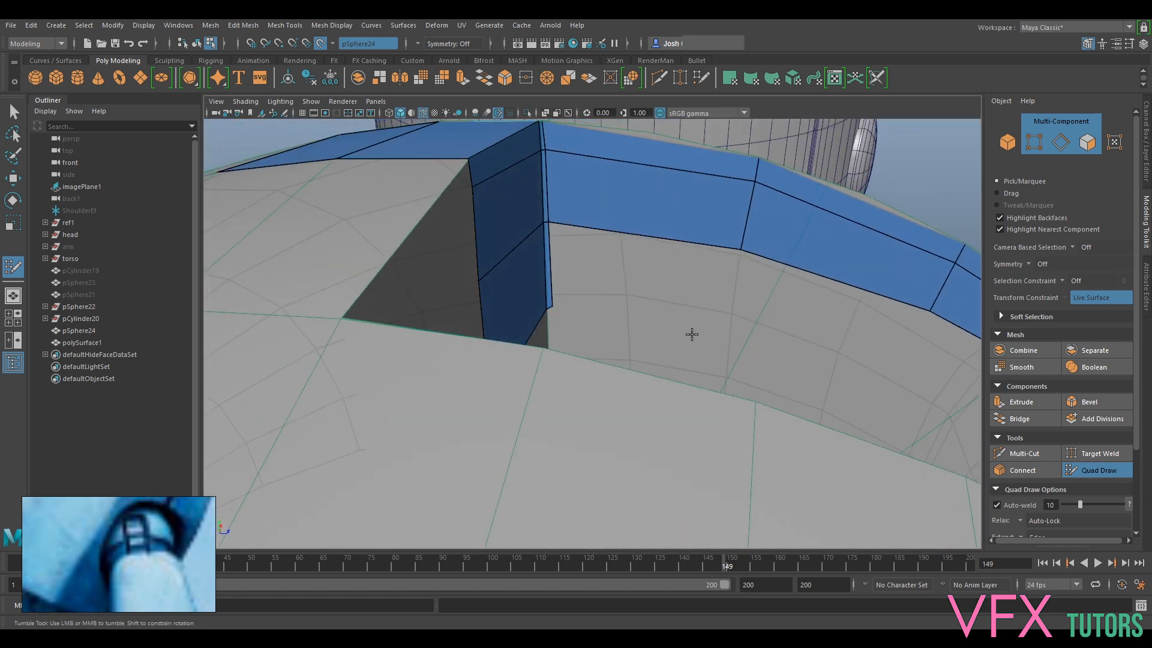
scroll(604, 307, up, 5)
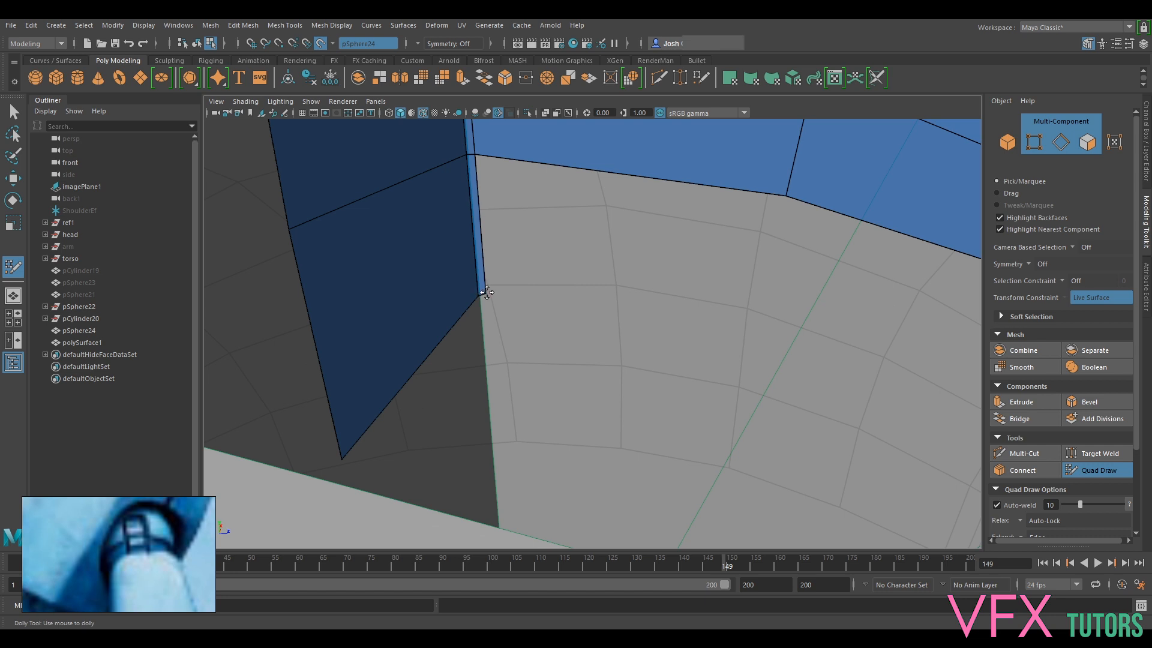
shift+click(759, 330)
shift+click(579, 213)
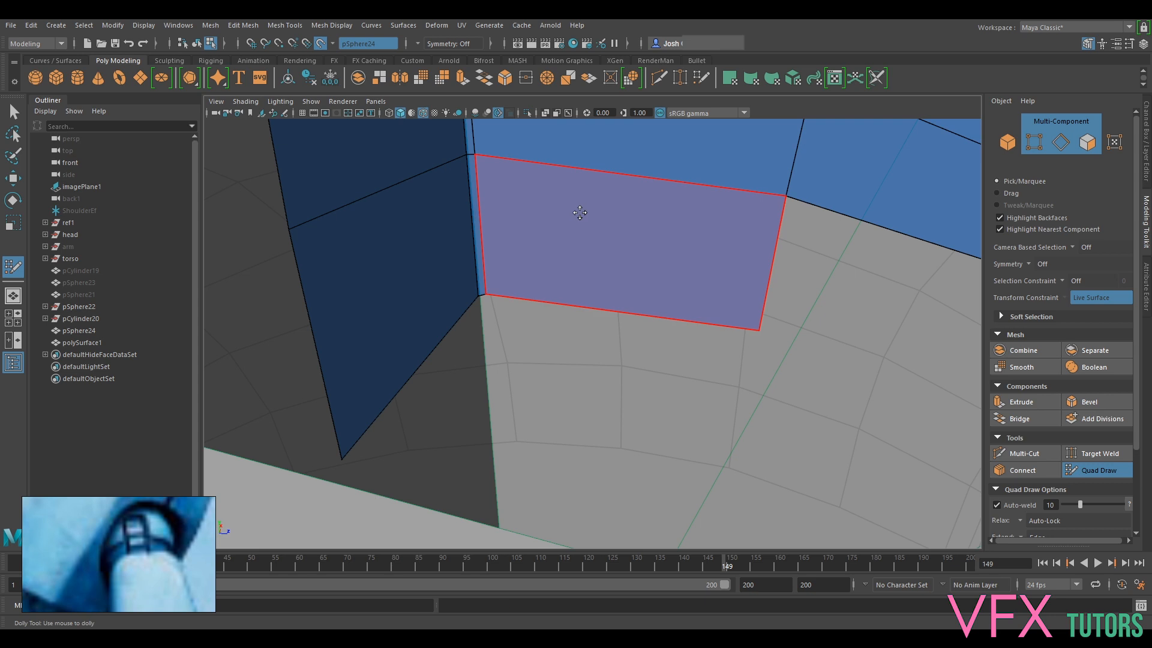
Examine the patch from outside around the slot's top corner and across the sphere's outer surface
scroll(584, 223, down, 3)
alt+drag(609, 249, 558, 337)
scroll(553, 340, up, 5)
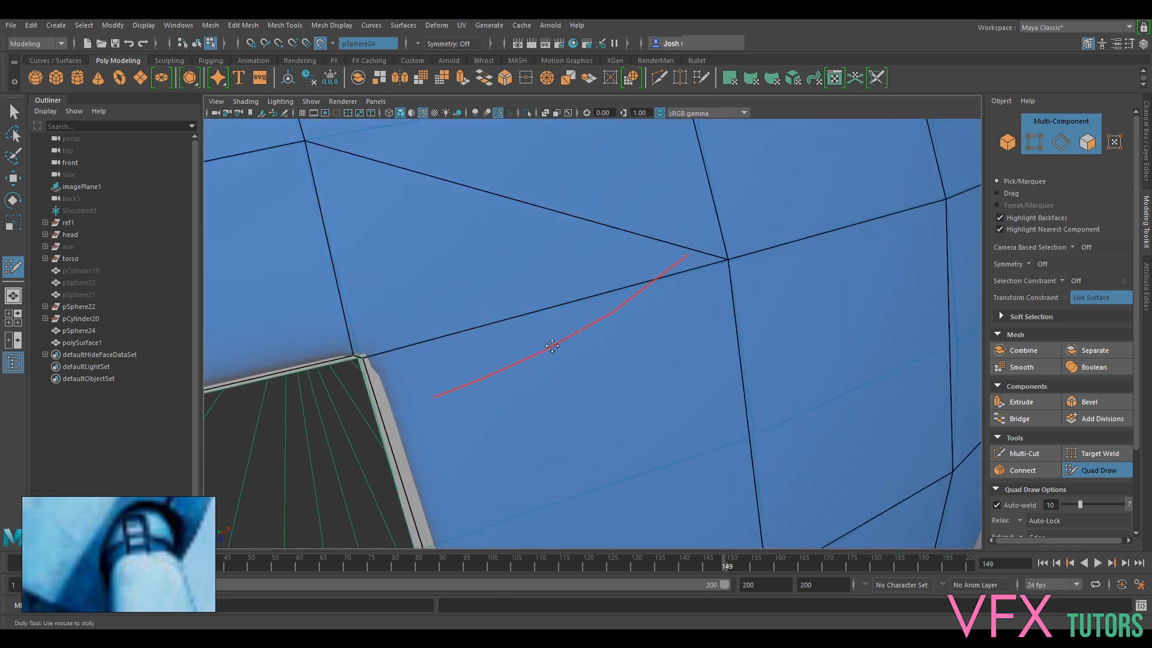
alt+drag(592, 273, 648, 192)
scroll(624, 231, down, 5)
alt+drag(600, 270, 694, 334)
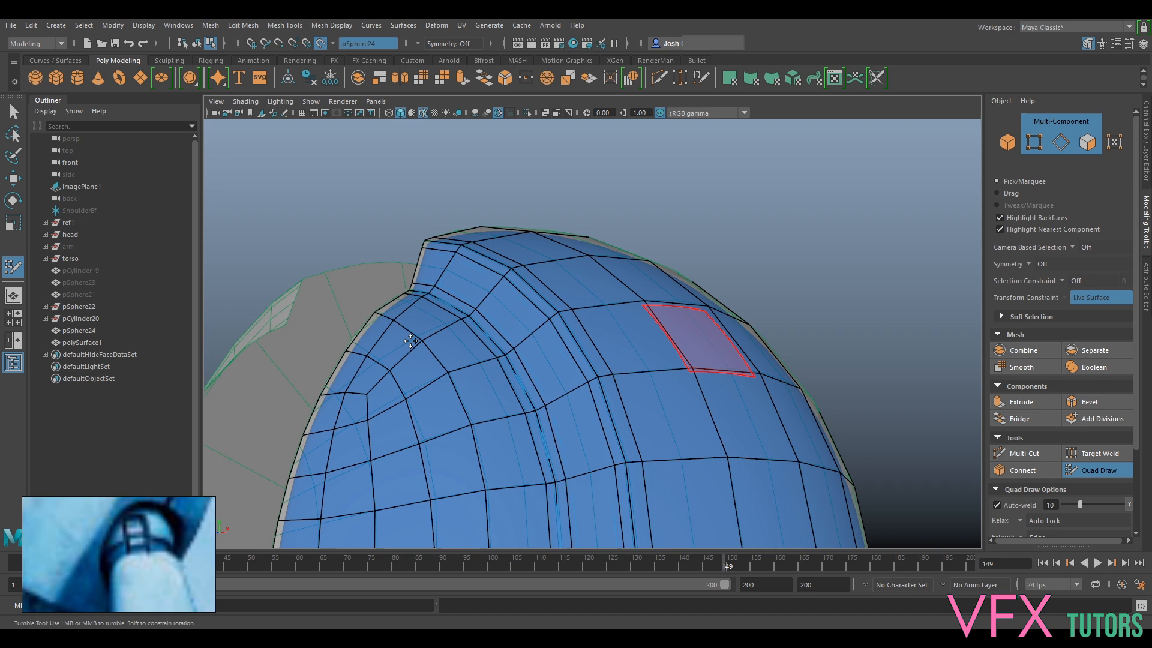
alt+drag(522, 339, 660, 258)
alt+right_drag(600, 240, 633, 226)
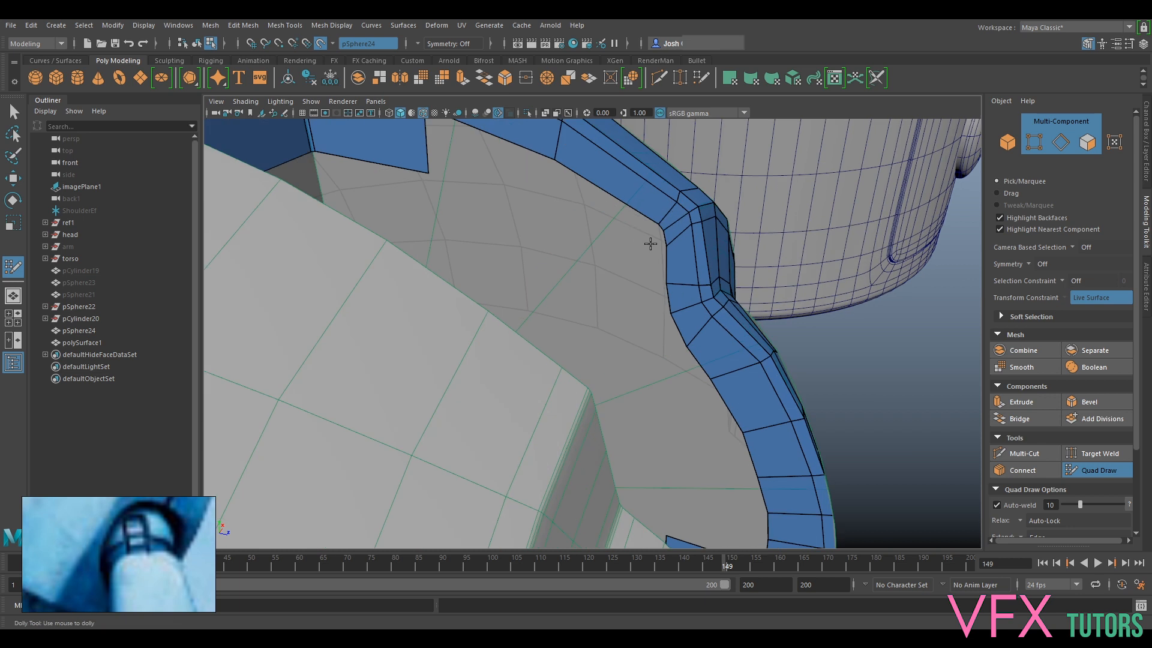
Extend the side wall's second row of quads along the wide column up to its first bend
alt+middle_drag(502, 184, 589, 253)
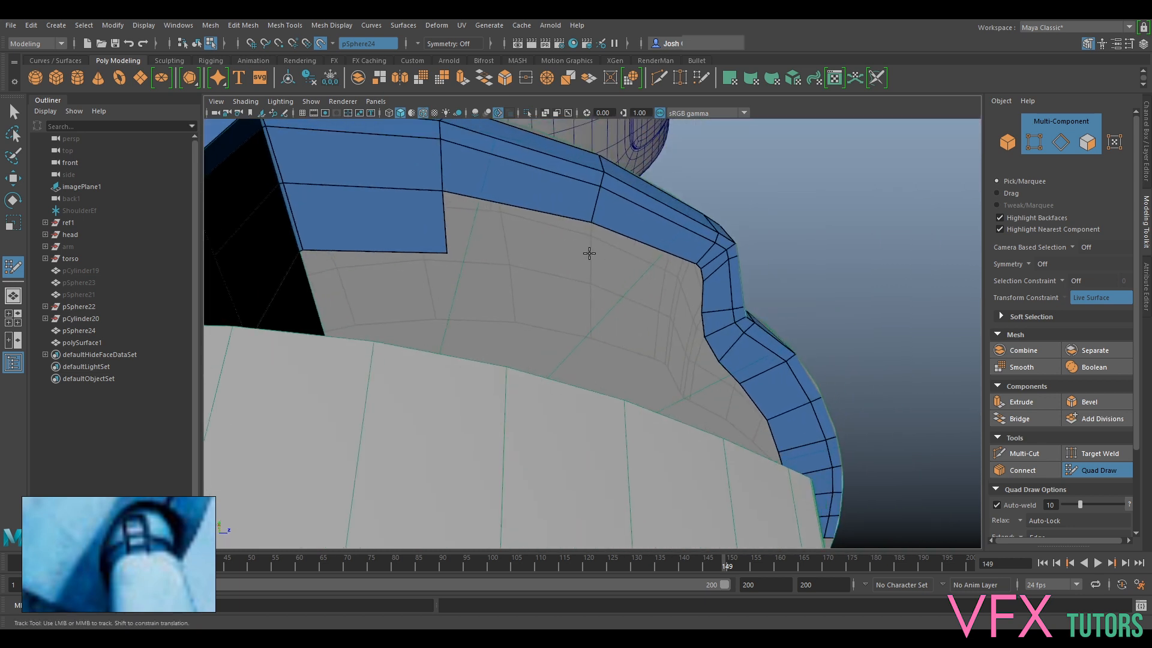
click(583, 270)
alt+drag(653, 255, 633, 249)
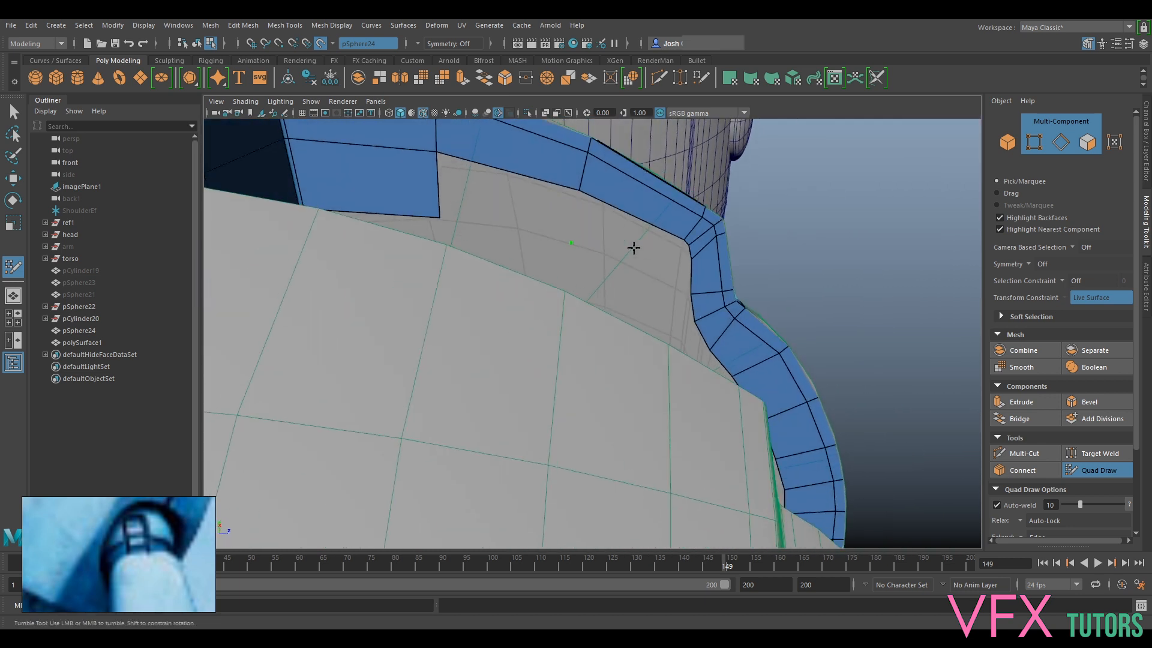
shift+click(529, 198)
alt+middle_drag(700, 256, 618, 265)
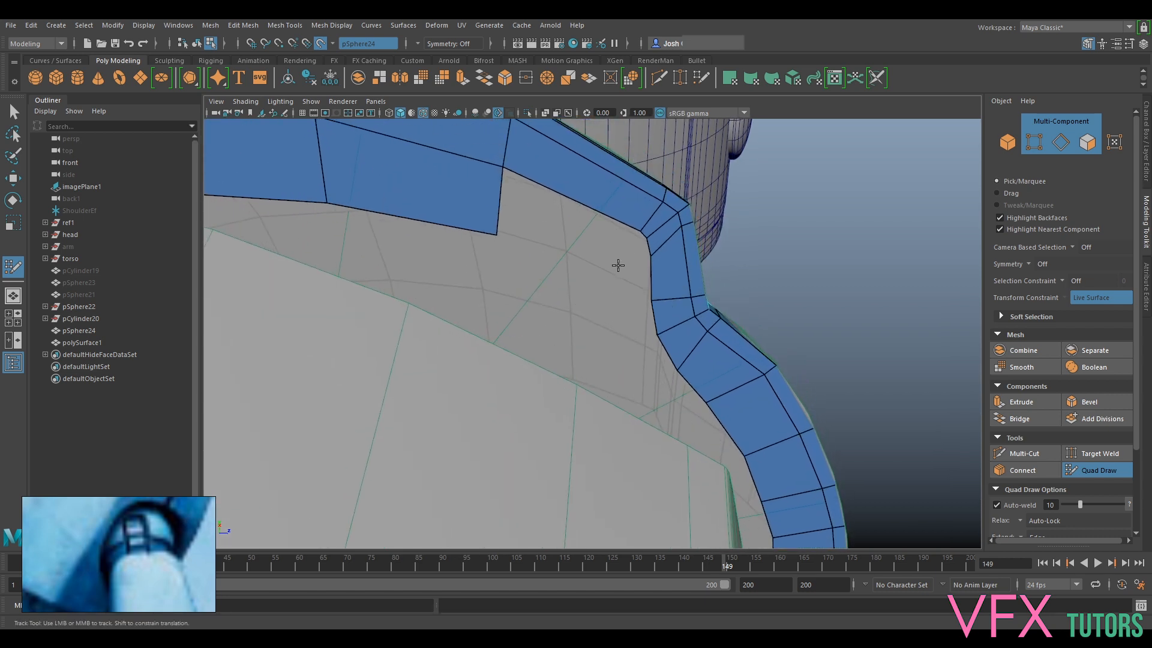
shift+click(547, 218)
alt+middle_drag(548, 219, 598, 278)
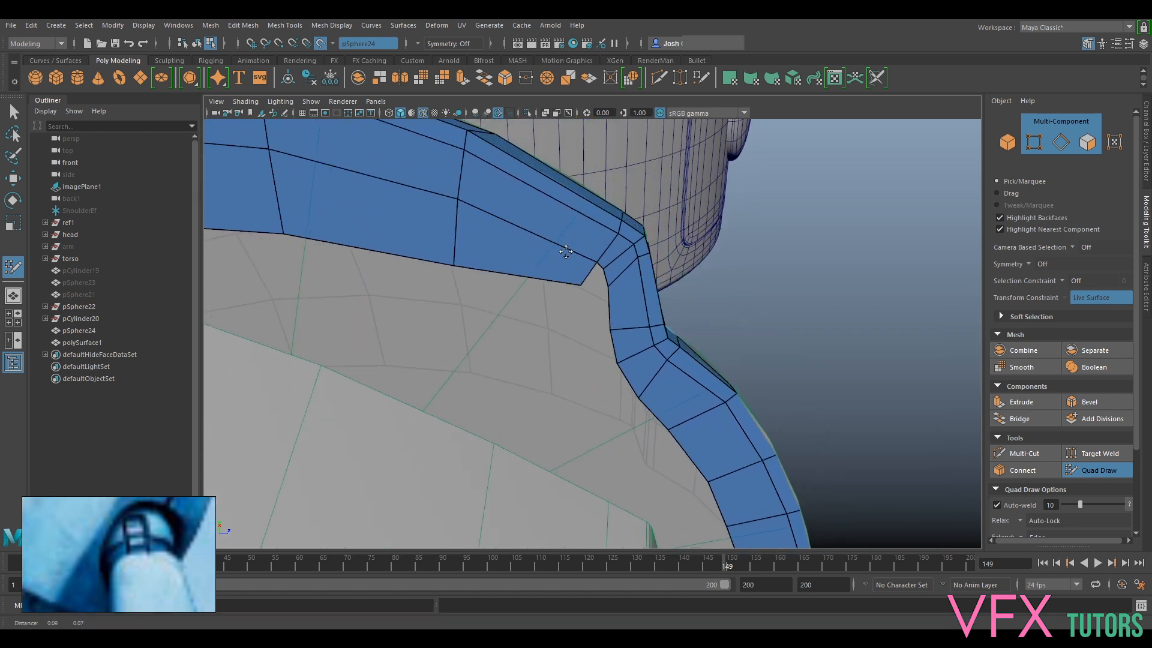
Move the second row's end vertex to the bend, then fill quads around the bend and down toward the second one
mouse_move(580, 287)
mouse_down()
mouse_move(570, 294)
mouse_move(610, 262)
mouse_move(594, 268)
mouse_move(608, 263)
mouse_move(608, 291)
mouse_up()
shift+click(594, 280)
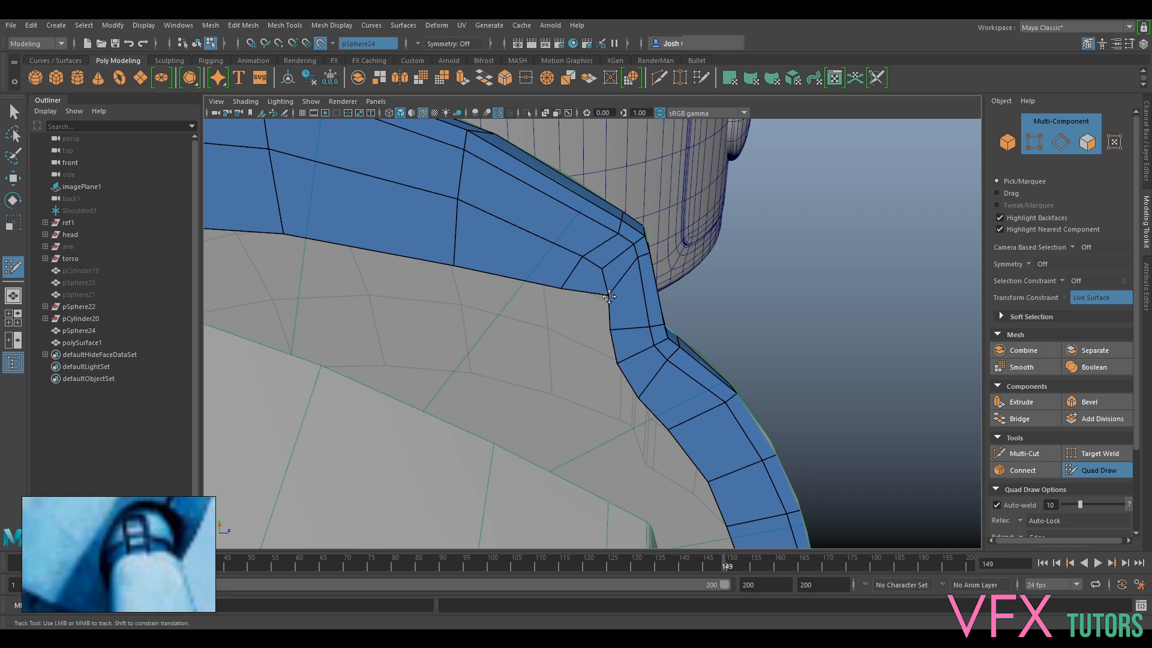
shift+click(579, 314)
mouse_move(630, 331)
alt+mouse_down()
mouse_move(591, 295)
mouse_move(578, 337)
alt+mouse_up()
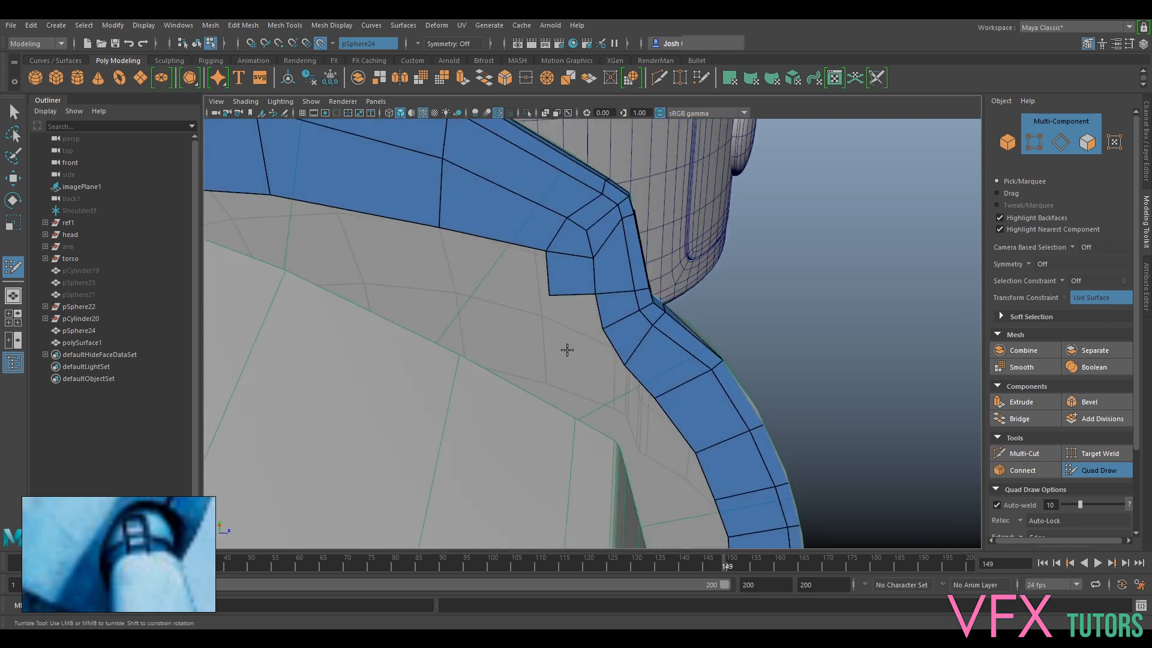
click(567, 349)
shift+click(581, 314)
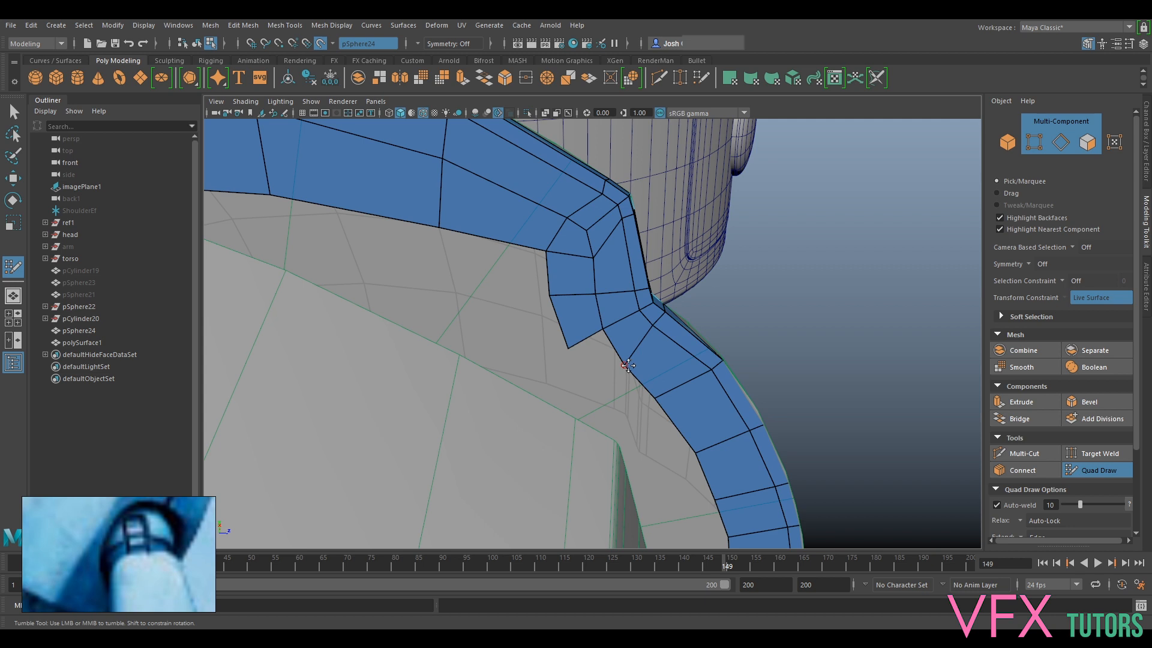
Adjust the inner vertices between the two bends so the added quads follow the slot's edge evenly
drag(600, 331, 604, 317)
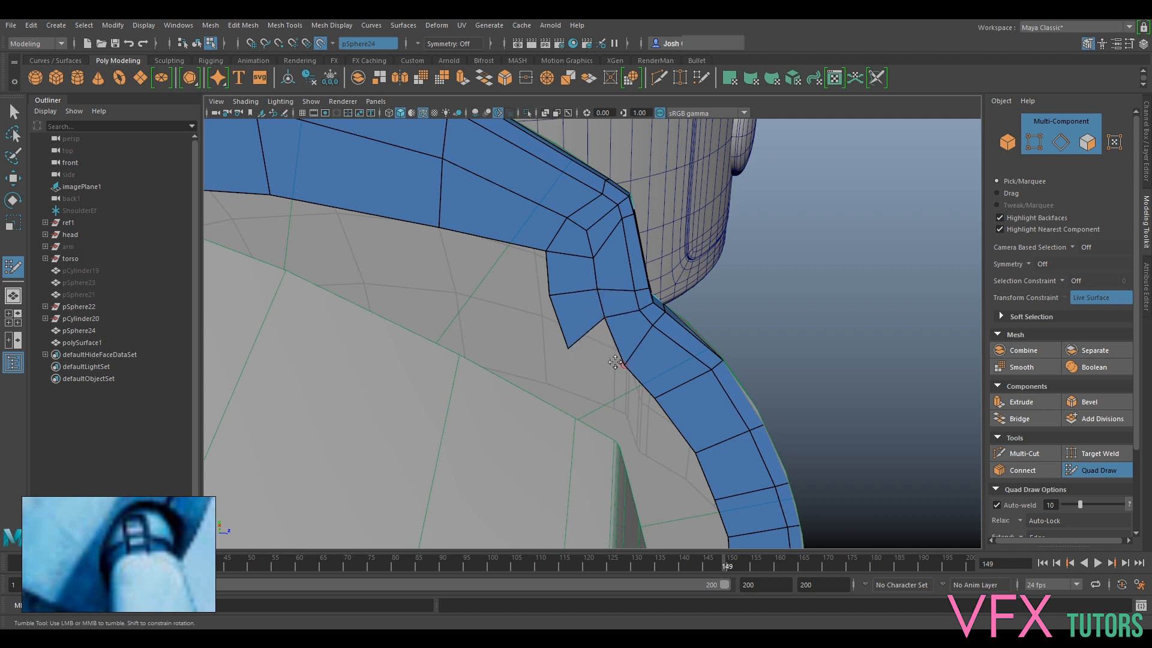
mouse_move(570, 349)
mouse_down()
mouse_move(620, 363)
mouse_move(584, 349)
mouse_up()
mouse_move(607, 309)
mouse_down()
mouse_move(595, 280)
mouse_move(561, 306)
mouse_move(552, 298)
mouse_move(538, 238)
mouse_move(548, 261)
mouse_up()
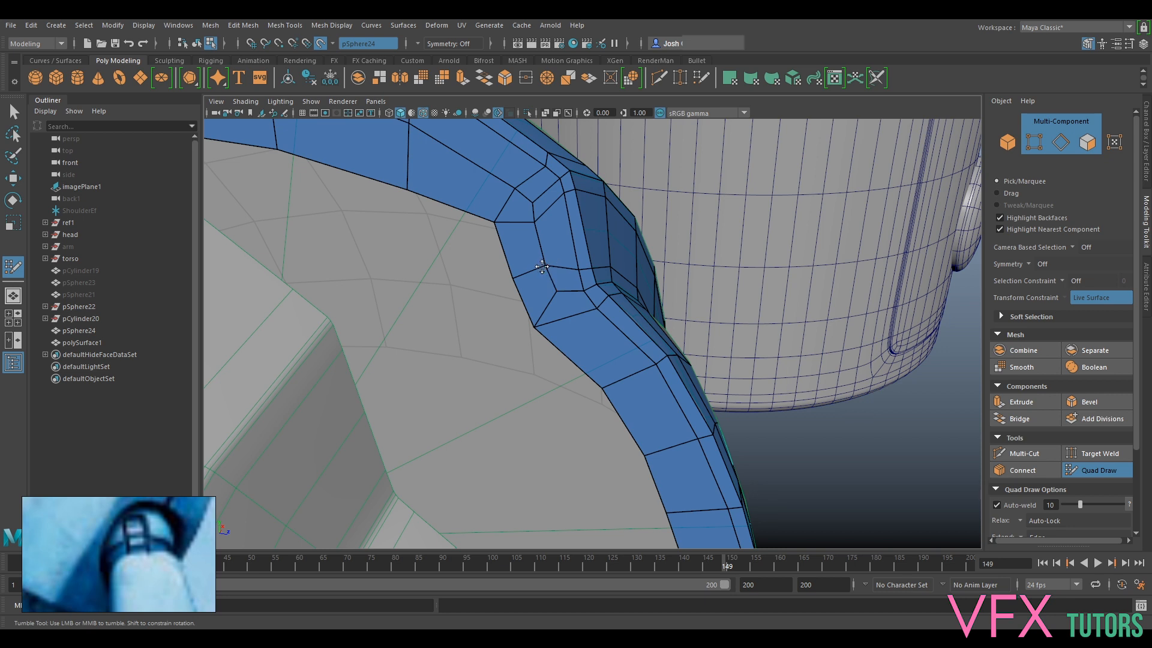
Fill the face above the isolated second-row quad at the patch's lower end, joining it to the wide column
mouse_move(511, 275)
alt+mouse_down()
mouse_move(538, 306)
mouse_move(525, 262)
alt+mouse_up()
alt+drag(558, 300, 606, 383)
alt+middle_drag(607, 384, 589, 343)
alt+drag(588, 343, 522, 337)
scroll(600, 254, down, 4)
alt+drag(600, 254, 560, 218)
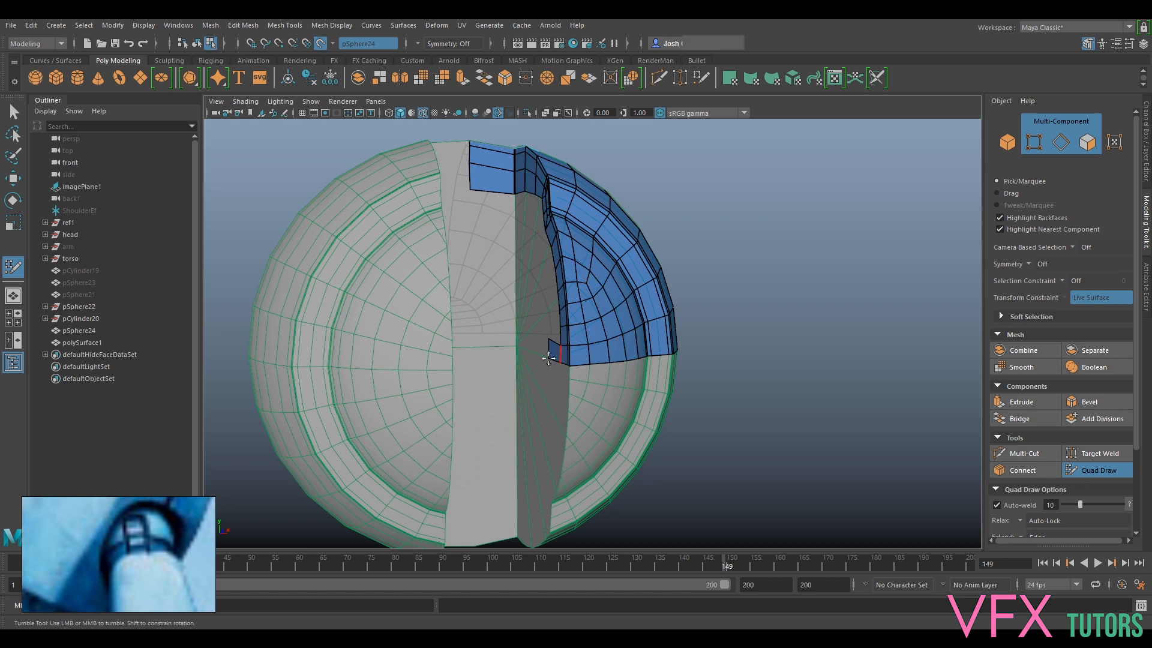
mouse_move(563, 207)
alt+mouse_down()
mouse_move(535, 249)
mouse_move(532, 211)
alt+mouse_up()
scroll(564, 291, up, 3)
alt+drag(568, 294, 602, 312)
scroll(602, 312, up, 2)
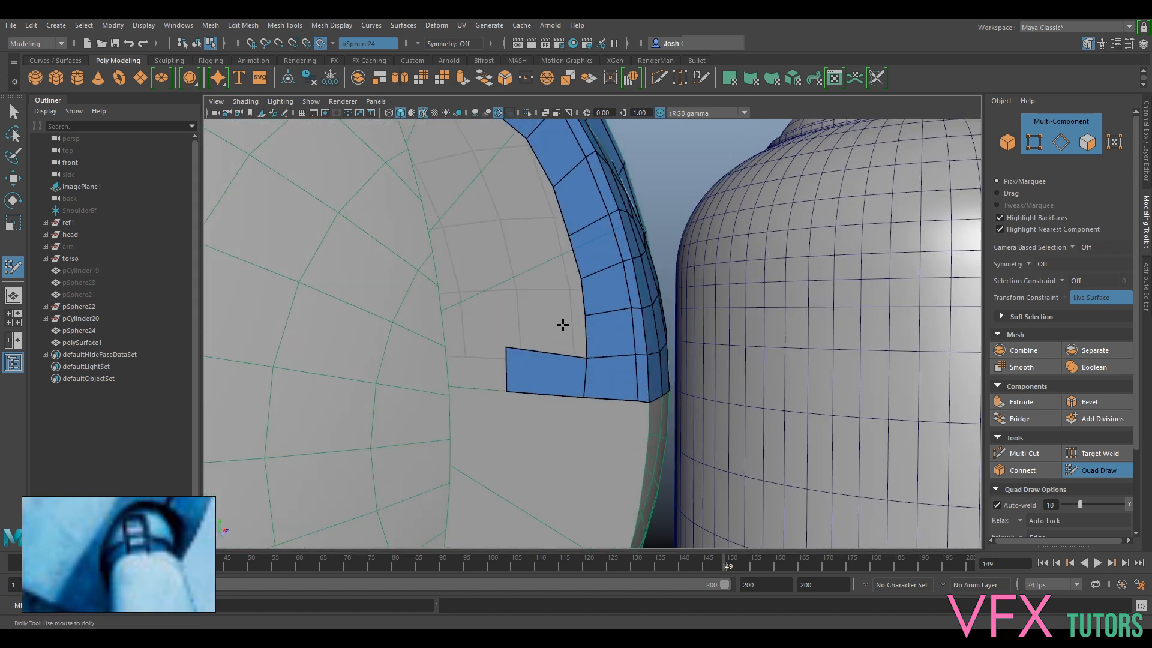
shift+click(567, 327)
drag(586, 316, 647, 378)
Place a point farther up the wall and fill the next second-row quad against the wide column
alt+middle_drag(647, 379, 570, 197)
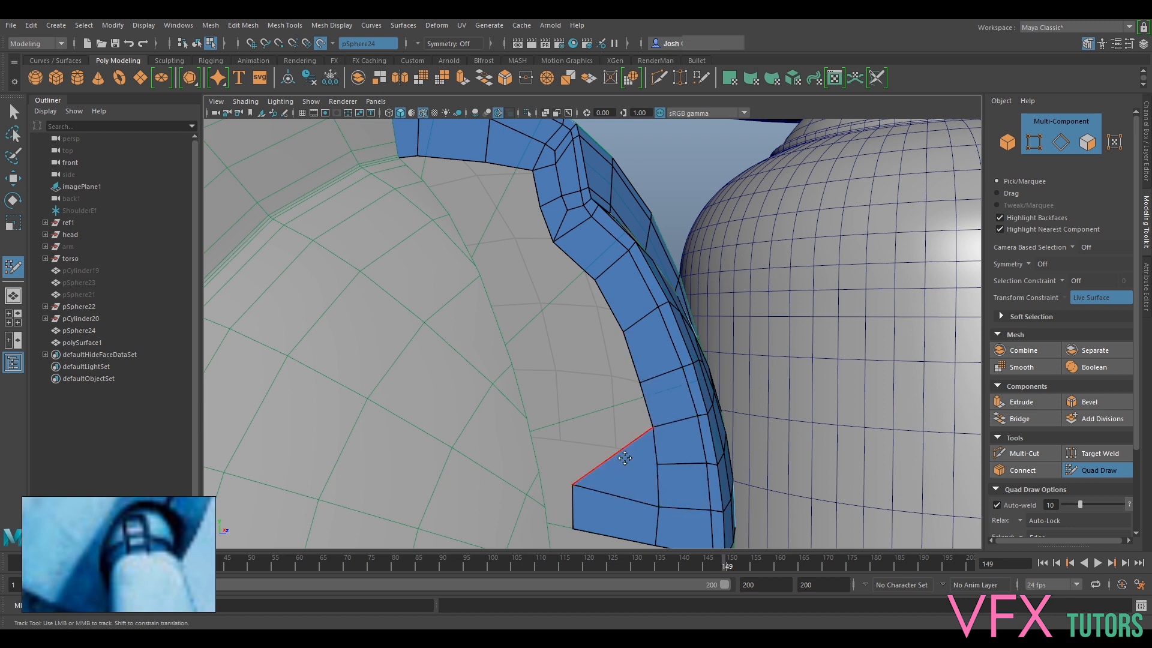
click(576, 399)
shift+click(603, 418)
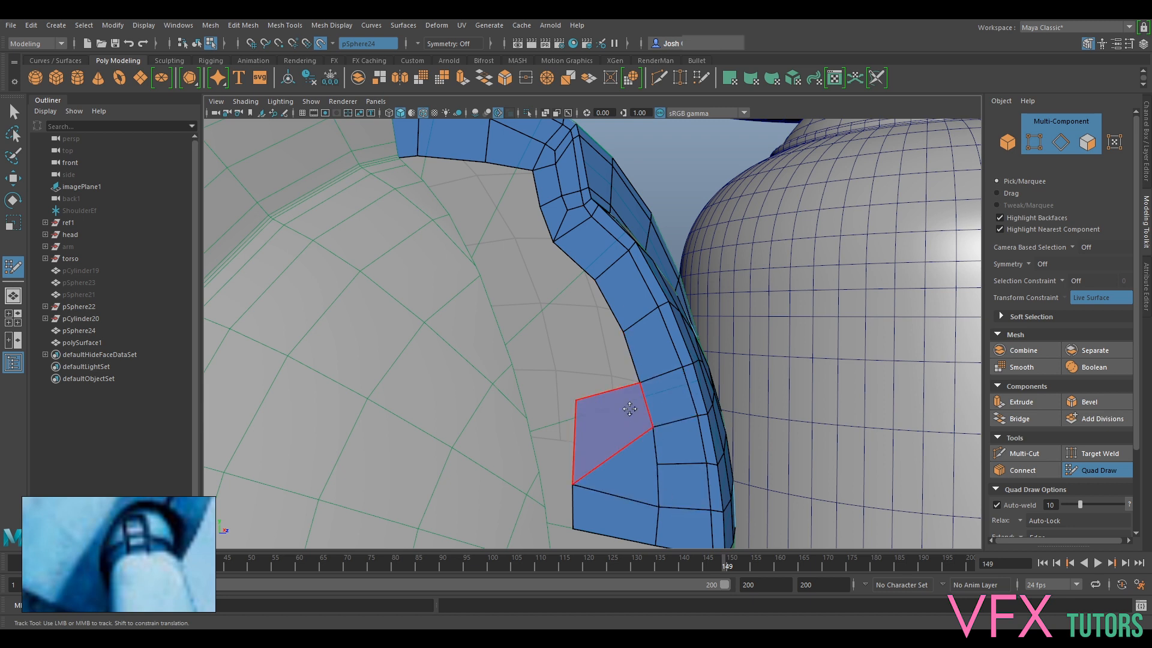
Reposition the vertices around the lower-end second-row faces to even out their shapes
drag(578, 483, 583, 464)
mouse_move(655, 464)
mouse_down()
mouse_move(672, 461)
mouse_move(645, 428)
mouse_up()
drag(566, 470, 597, 474)
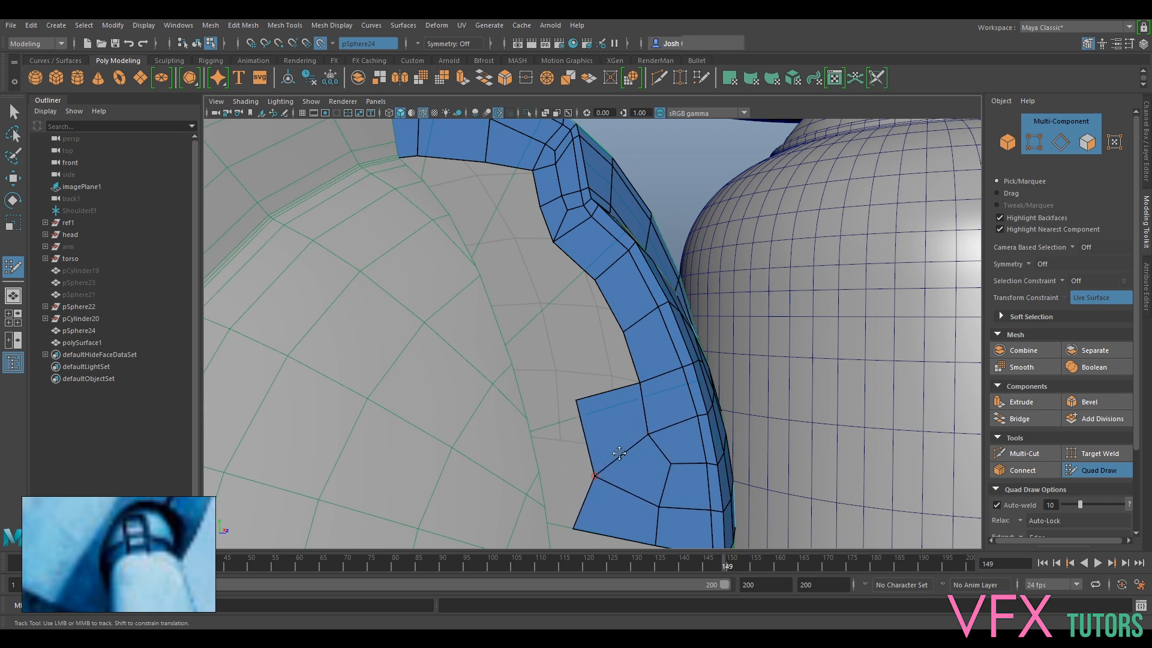
alt+middle_drag(619, 453, 635, 375)
drag(590, 449, 608, 455)
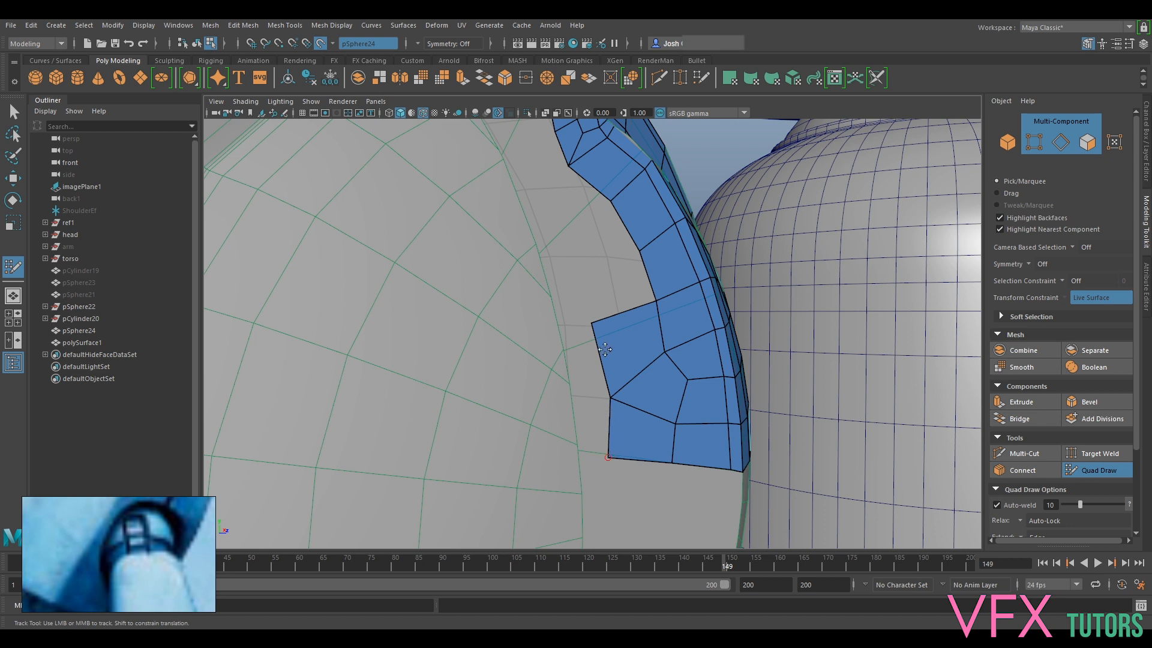
Fill the remaining second-row quads upward along the wide column to the second bend
mouse_move(591, 322)
alt+middle_down()
mouse_move(637, 321)
mouse_move(621, 352)
alt+middle_up()
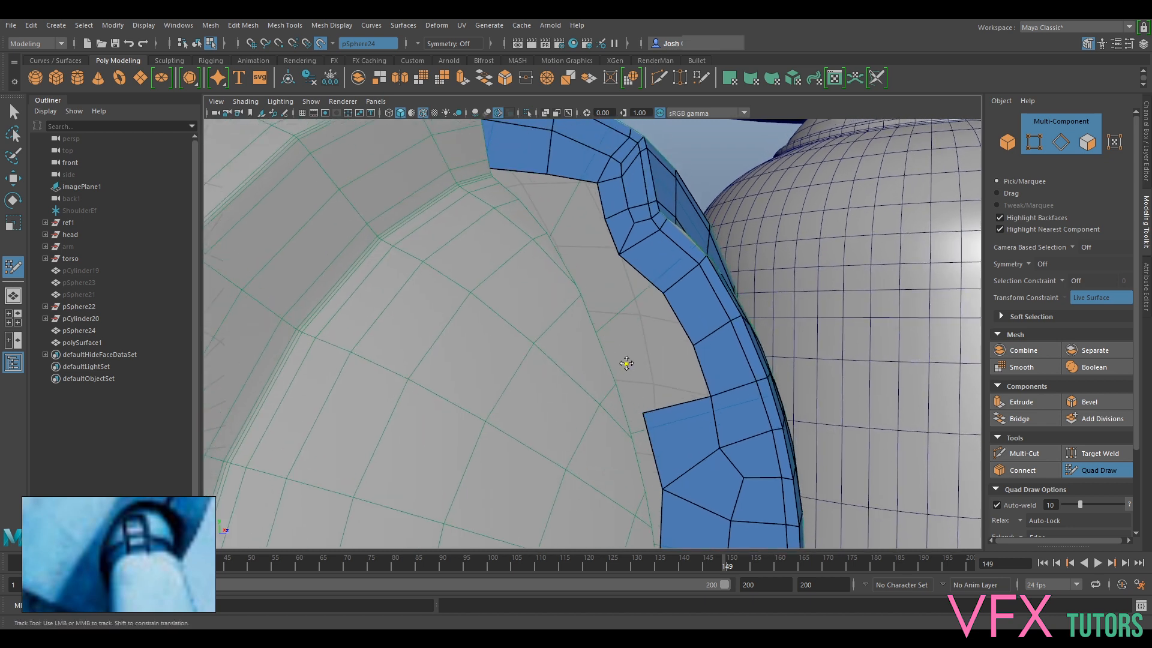
shift+click(656, 390)
alt+drag(617, 296, 585, 330)
shift+click(605, 327)
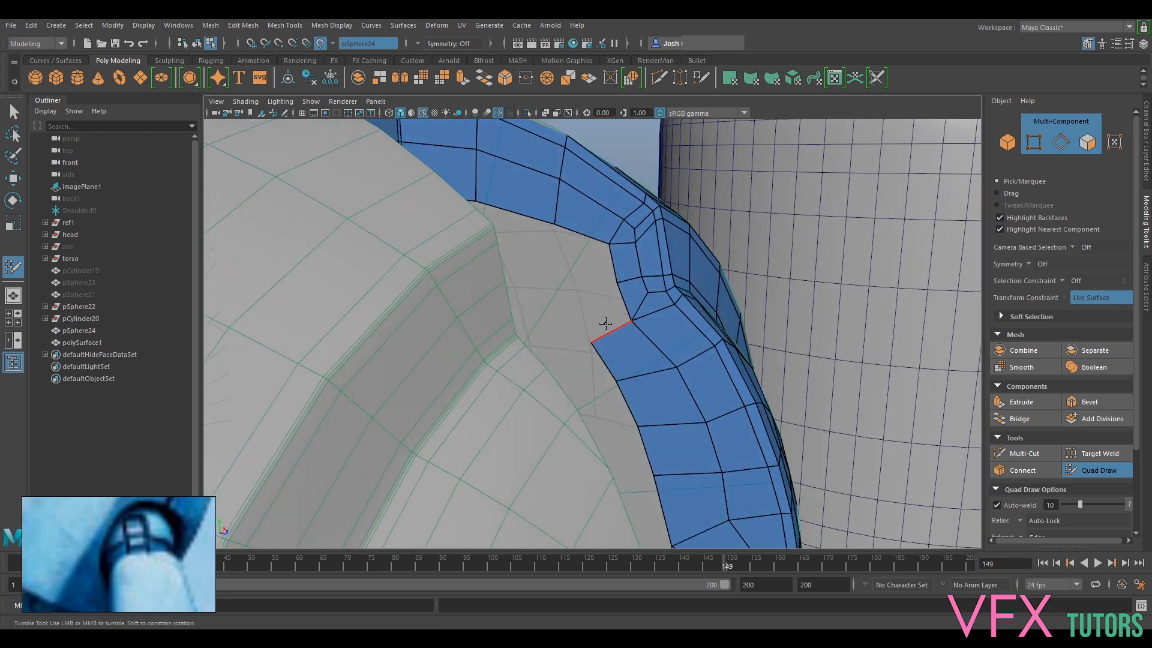
Fill the remaining second-row gap at the second bend, joining the quads along the wide column to the upper strip
shift+click(597, 304)
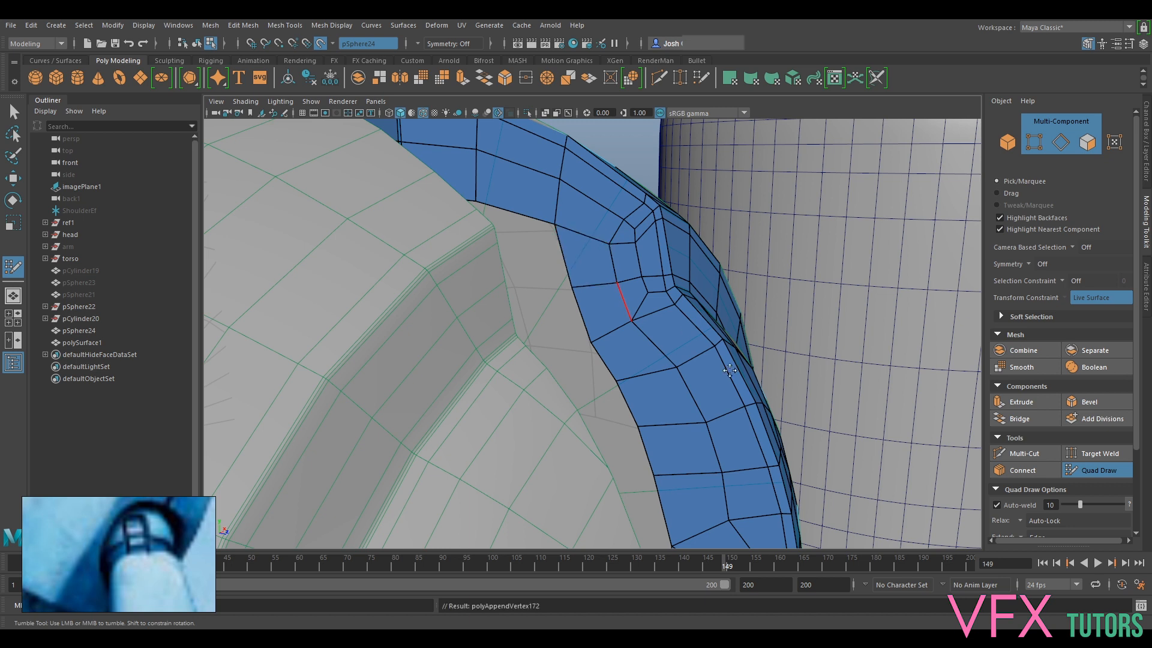
alt+drag(675, 398, 658, 389)
alt+middle_drag(628, 440, 609, 326)
alt+drag(609, 326, 650, 405)
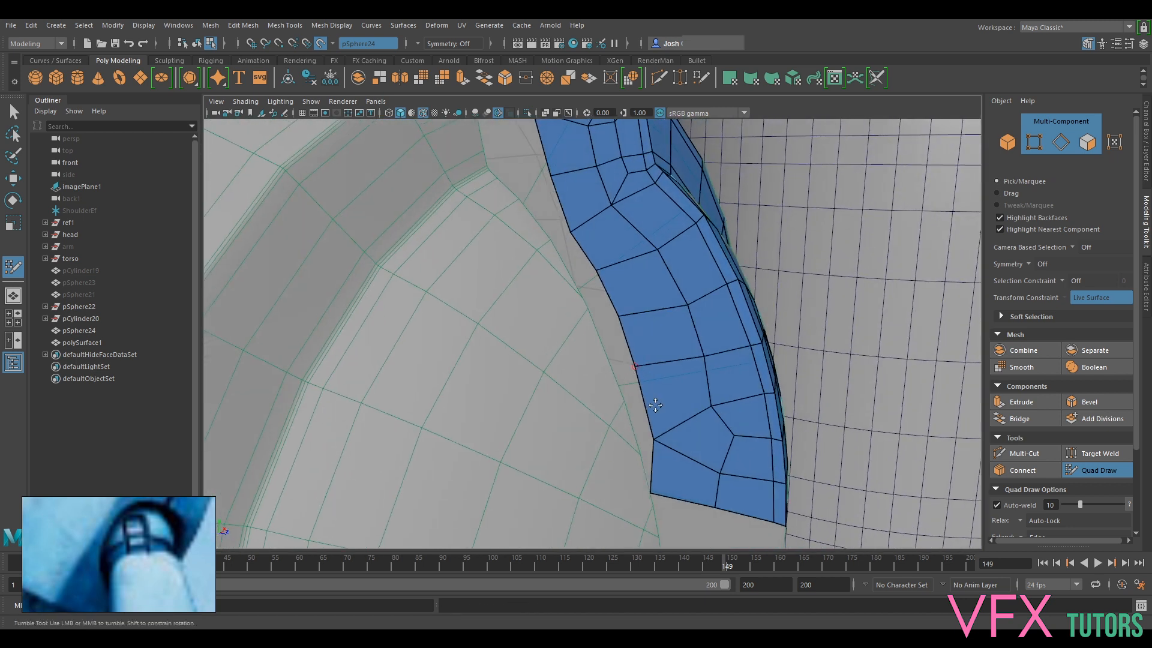
alt+middle_drag(650, 405, 640, 379)
alt+drag(679, 368, 699, 409)
alt+drag(648, 354, 624, 347)
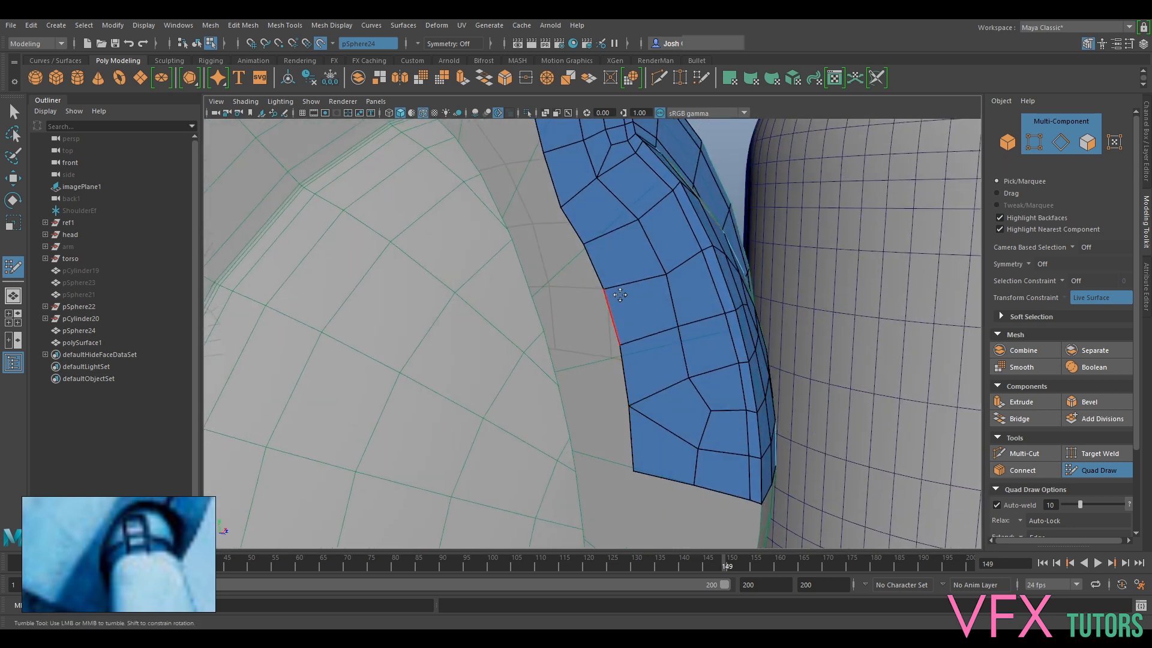
mouse_move(667, 275)
alt+mouse_down()
mouse_move(710, 306)
mouse_move(660, 352)
mouse_move(629, 321)
mouse_move(626, 290)
alt+mouse_up()
drag(666, 378, 655, 370)
mouse_move(703, 444)
mouse_down()
mouse_move(699, 453)
mouse_move(552, 289)
mouse_move(603, 334)
mouse_up()
scroll(706, 454, down, 3)
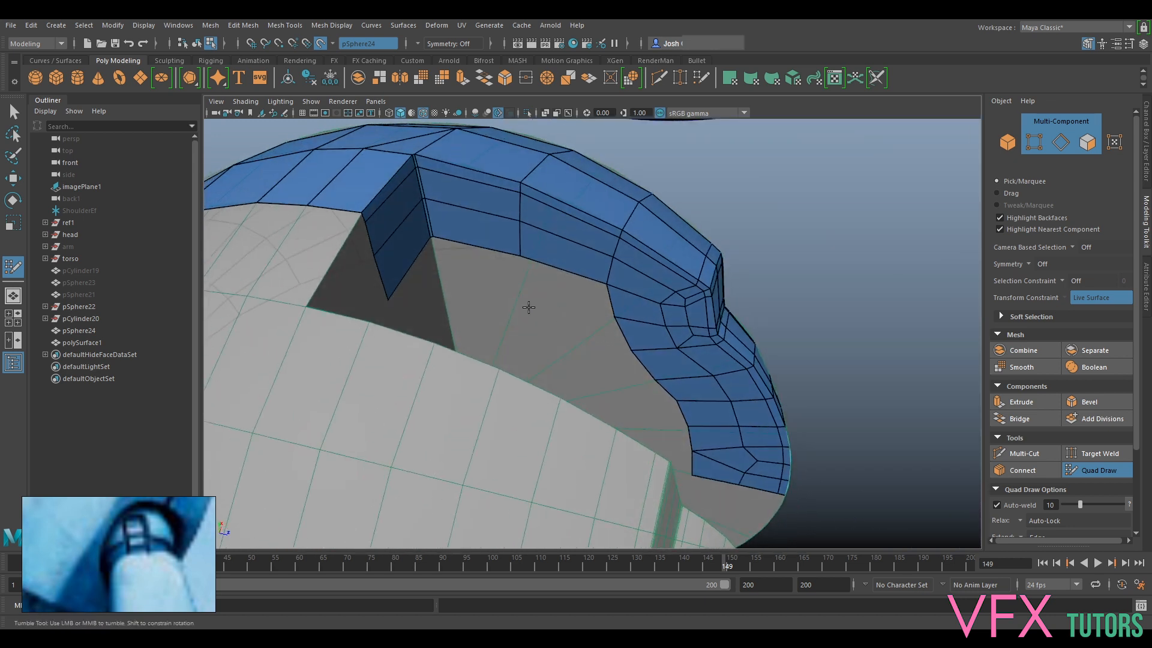
Add a third row of quads along the side wall's inner edge, from below the upper strip down to the patch's lower end
mouse_move(621, 391)
alt+mouse_down()
mouse_move(576, 354)
mouse_move(568, 366)
mouse_move(588, 386)
mouse_move(539, 271)
alt+mouse_up()
shift+click(585, 282)
shift+click(591, 339)
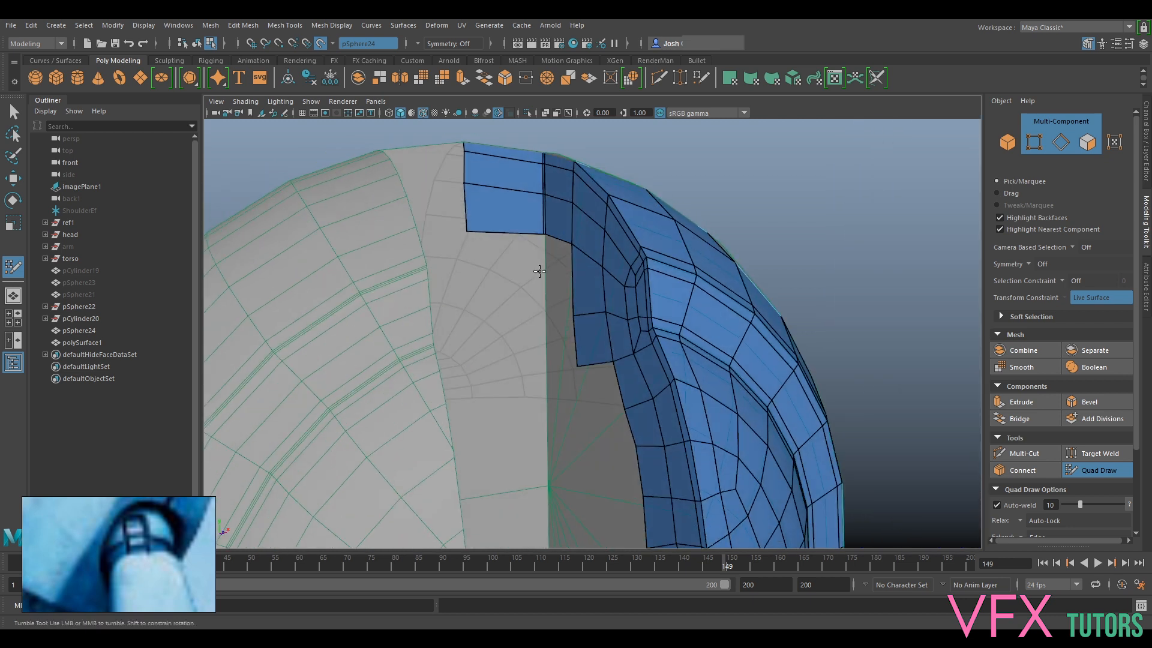
mouse_move(608, 435)
alt+mouse_down()
mouse_move(673, 315)
mouse_move(628, 308)
alt+mouse_up()
shift+click(583, 250)
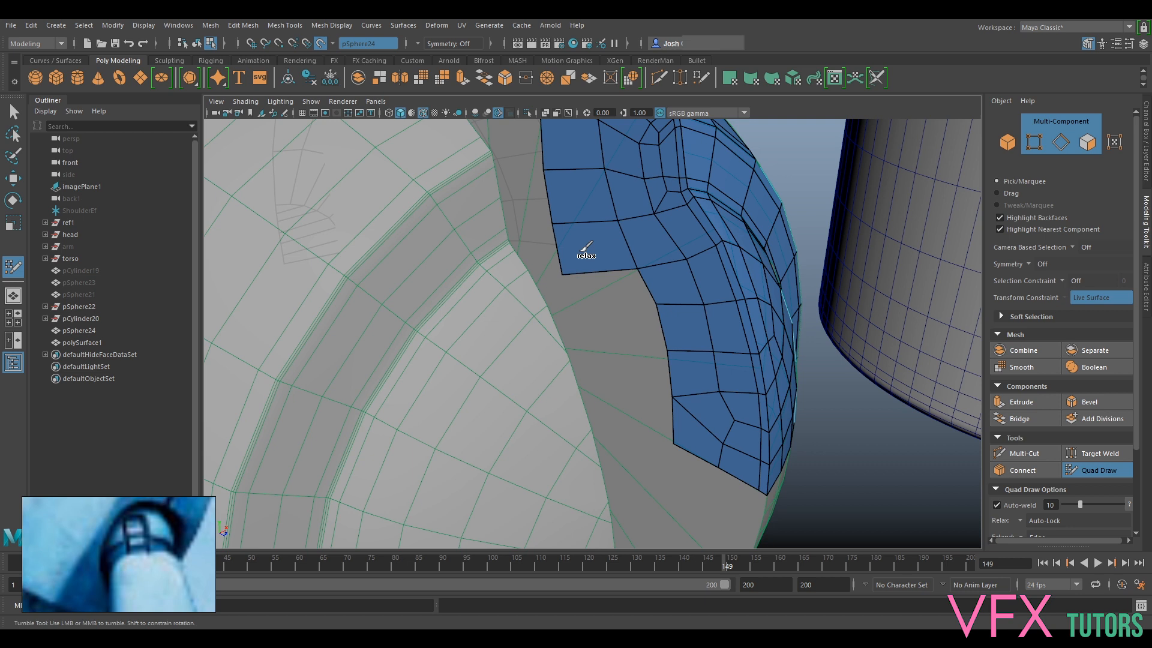
click(574, 310)
shift+click(595, 288)
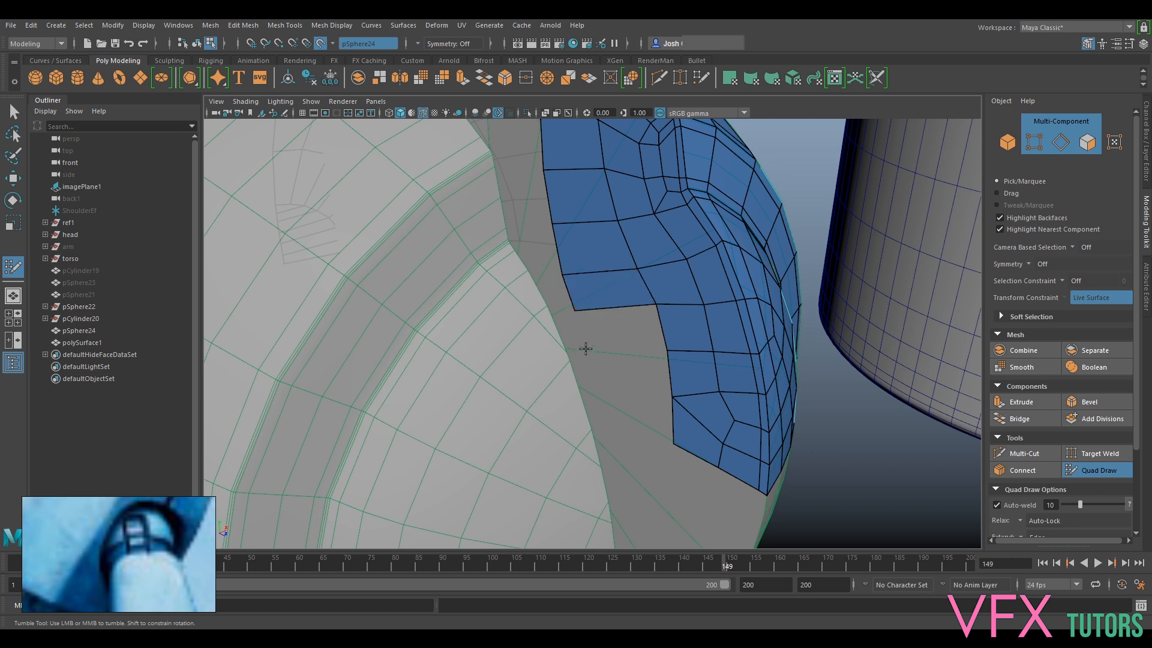
alt+drag(586, 349, 621, 364)
alt+drag(618, 336, 609, 391)
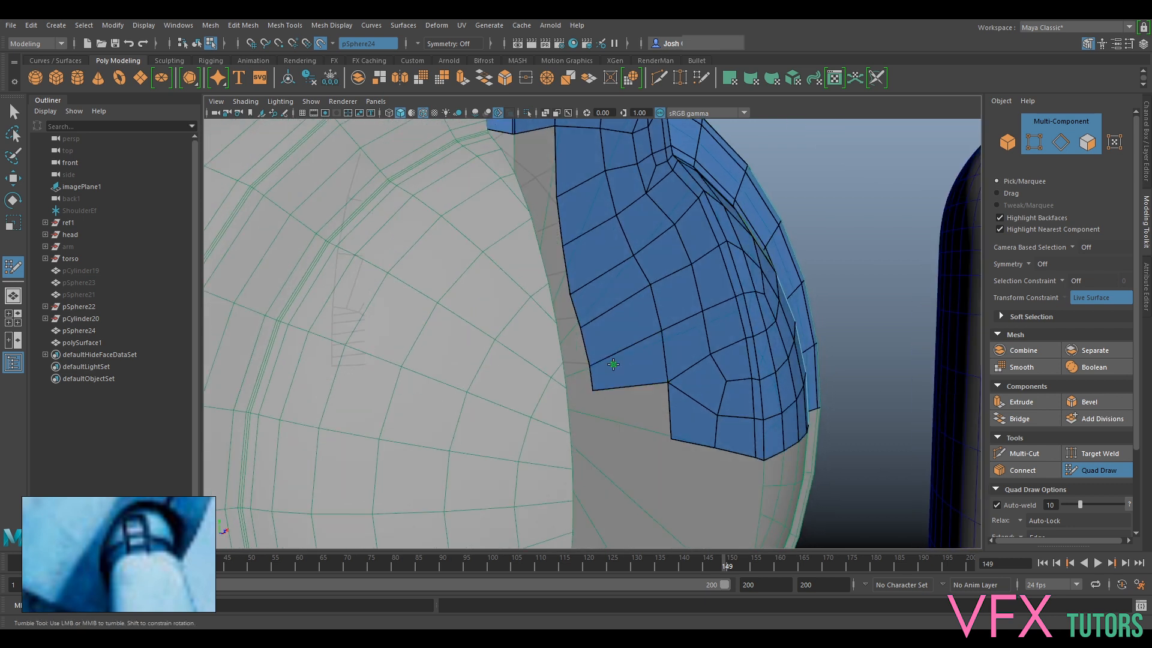
mouse_move(630, 407)
alt+mouse_down()
mouse_move(602, 420)
mouse_move(666, 392)
mouse_move(707, 441)
mouse_move(664, 413)
mouse_move(607, 404)
mouse_move(681, 311)
mouse_move(683, 281)
alt+mouse_up()
shift+click(637, 409)
scroll(681, 311, down, 6)
alt+middle_drag(683, 281, 680, 386)
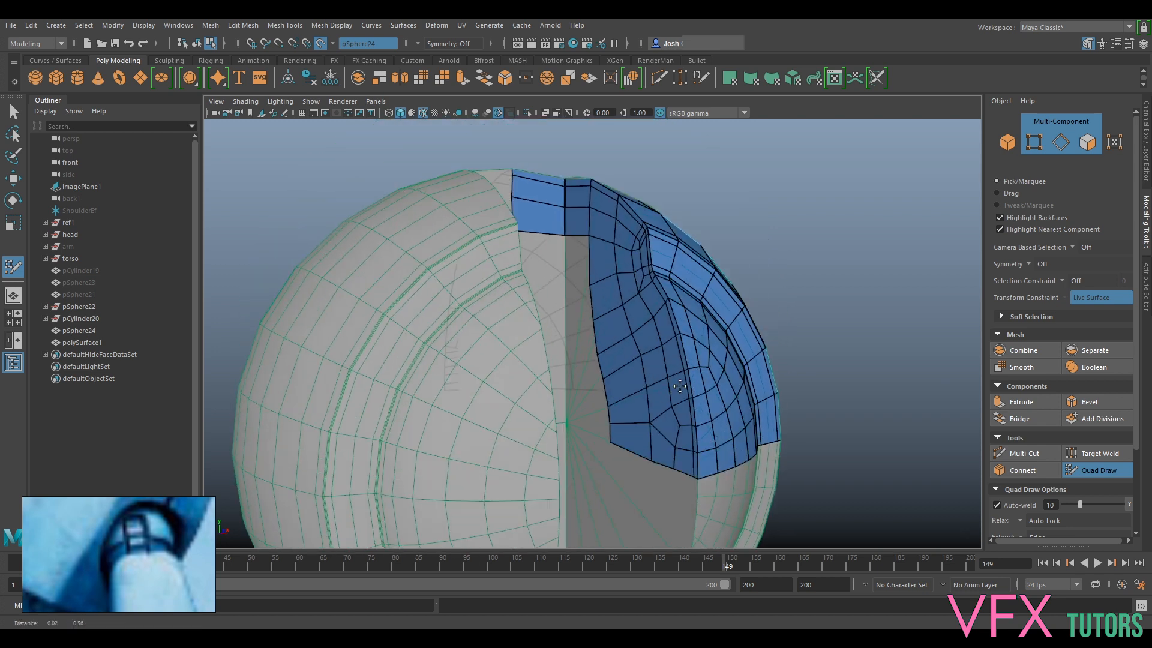
Relax the third-row faces along the side wall's inner edge to even out their spacing
scroll(680, 386, up, 3)
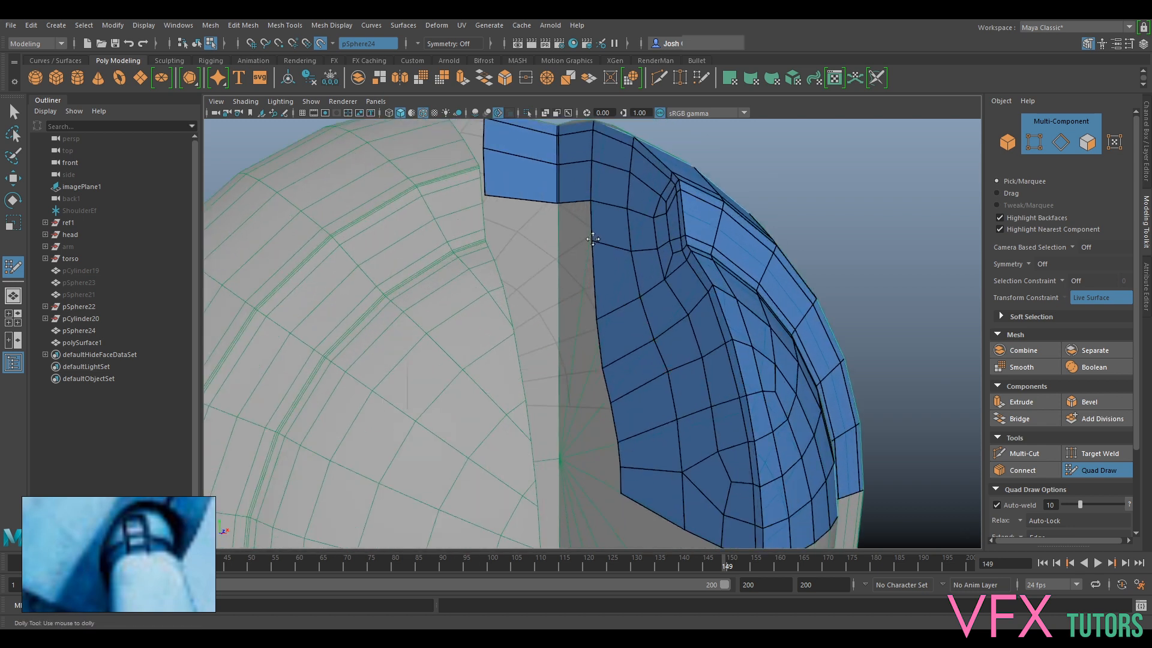
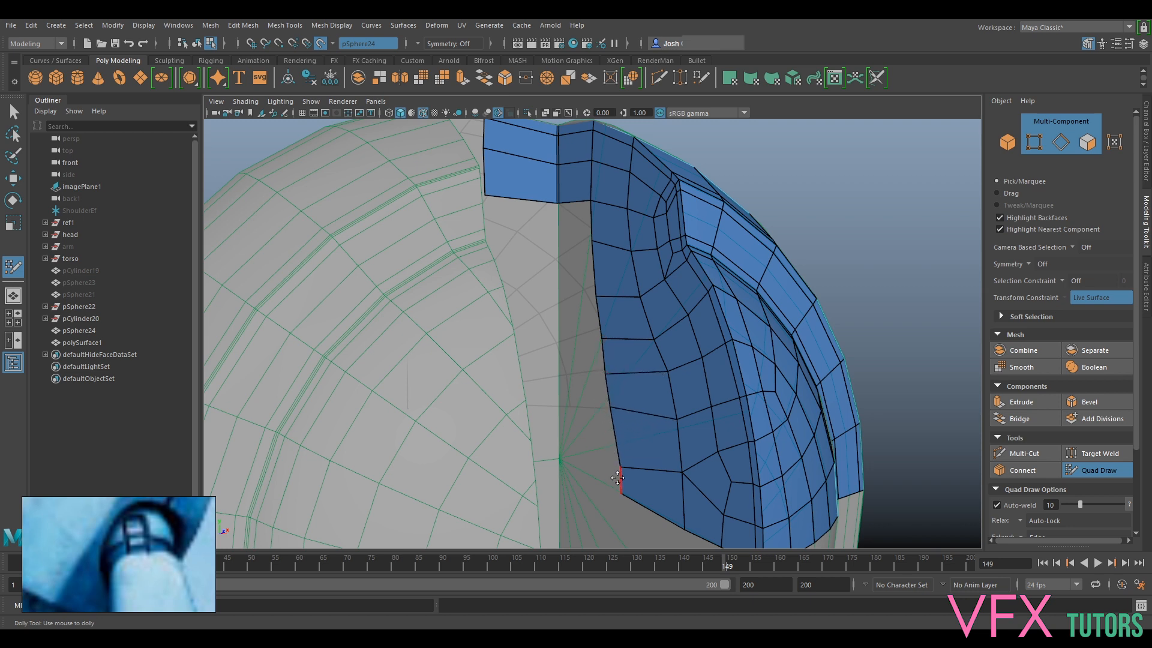
shift+drag(665, 424, 667, 382)
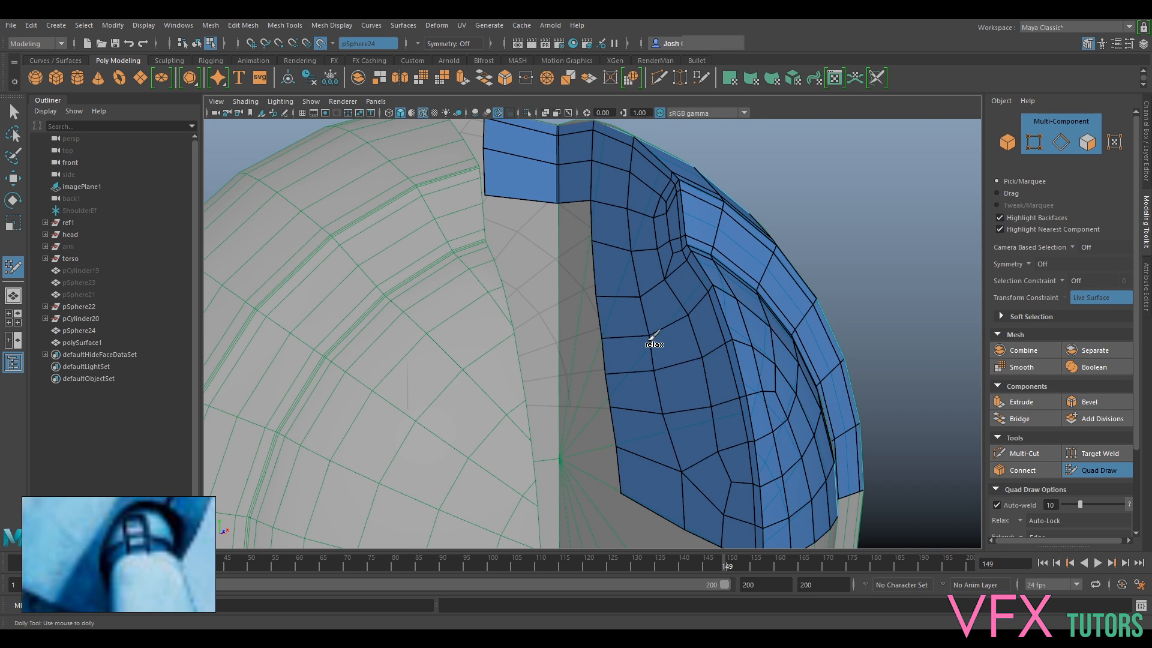
mouse_move(634, 255)
shift+mouse_down()
mouse_move(629, 329)
mouse_move(673, 440)
mouse_move(755, 503)
mouse_move(645, 367)
mouse_move(643, 342)
mouse_move(627, 384)
mouse_move(600, 354)
mouse_move(636, 368)
shift+mouse_up()
Delete the narrow quad midway along the third row's inner edge and undo the vertex move made after it
ctrl+shift+click(604, 348)
drag(636, 315, 651, 322)
key(ctrl+z)
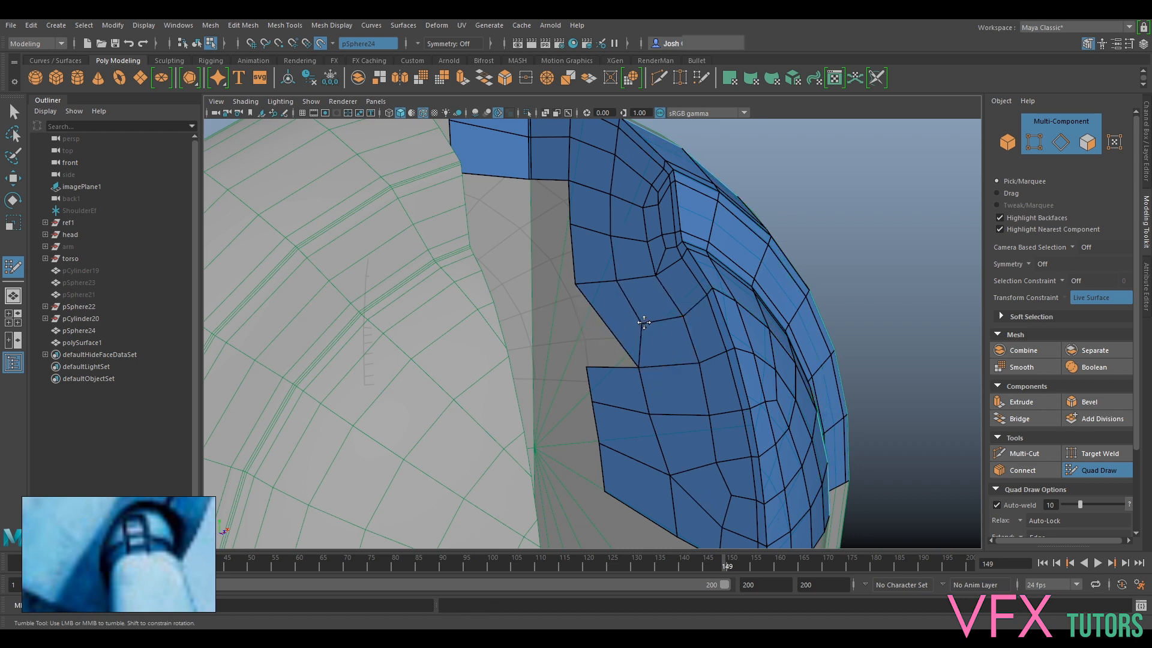
Weld the notch's two open edge vertices together and relax the faces around the weld
drag(580, 286, 576, 318)
drag(583, 372, 587, 345)
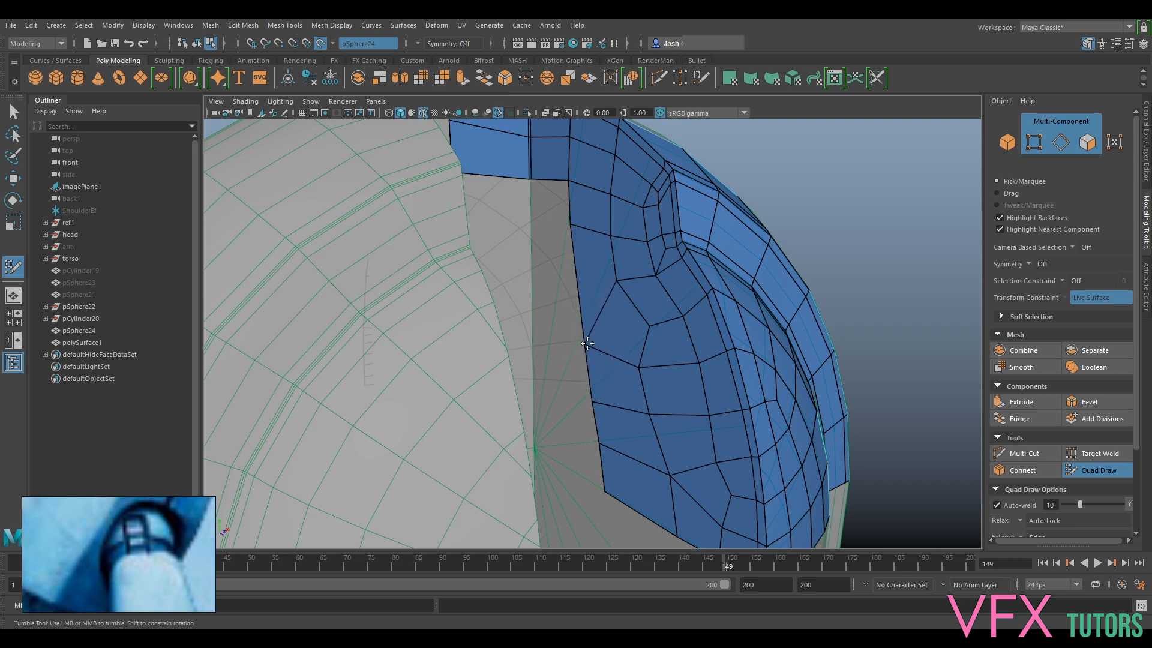
mouse_move(620, 274)
mouse_down()
mouse_move(647, 315)
mouse_move(610, 237)
mouse_move(648, 186)
mouse_move(664, 321)
mouse_up()
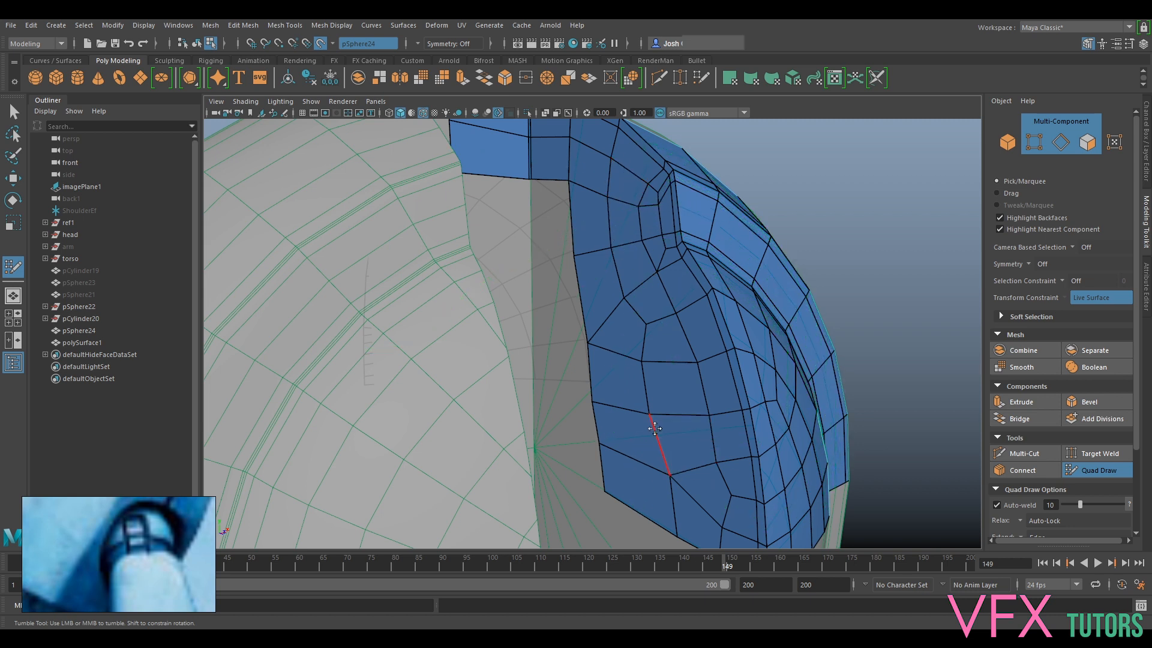
mouse_move(660, 347)
shift+mouse_down()
mouse_move(682, 458)
mouse_move(649, 340)
mouse_move(583, 328)
shift+mouse_up()
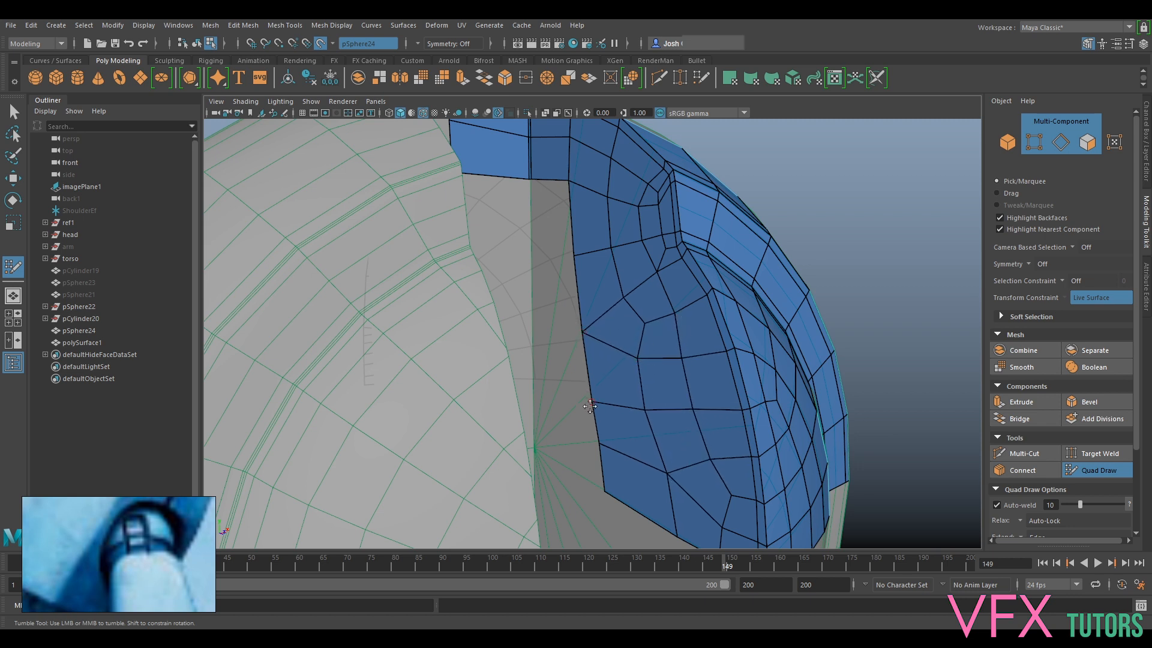
Place points along the slot's inner corner and fill the upper quads between the third row and the corner
alt+drag(592, 371, 698, 395)
alt+drag(612, 352, 642, 358)
alt+right_drag(642, 359, 670, 372)
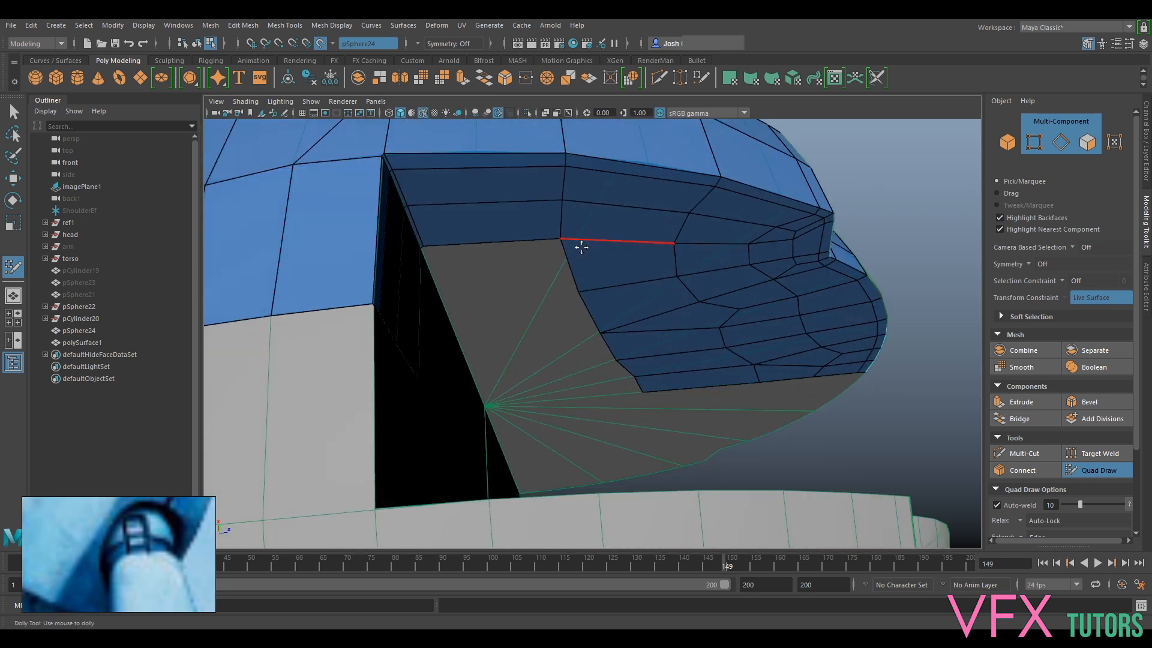
mouse_move(633, 385)
mouse_down()
mouse_move(591, 390)
mouse_move(581, 337)
mouse_move(543, 322)
mouse_move(672, 401)
mouse_move(713, 406)
mouse_move(710, 373)
mouse_move(589, 330)
mouse_up()
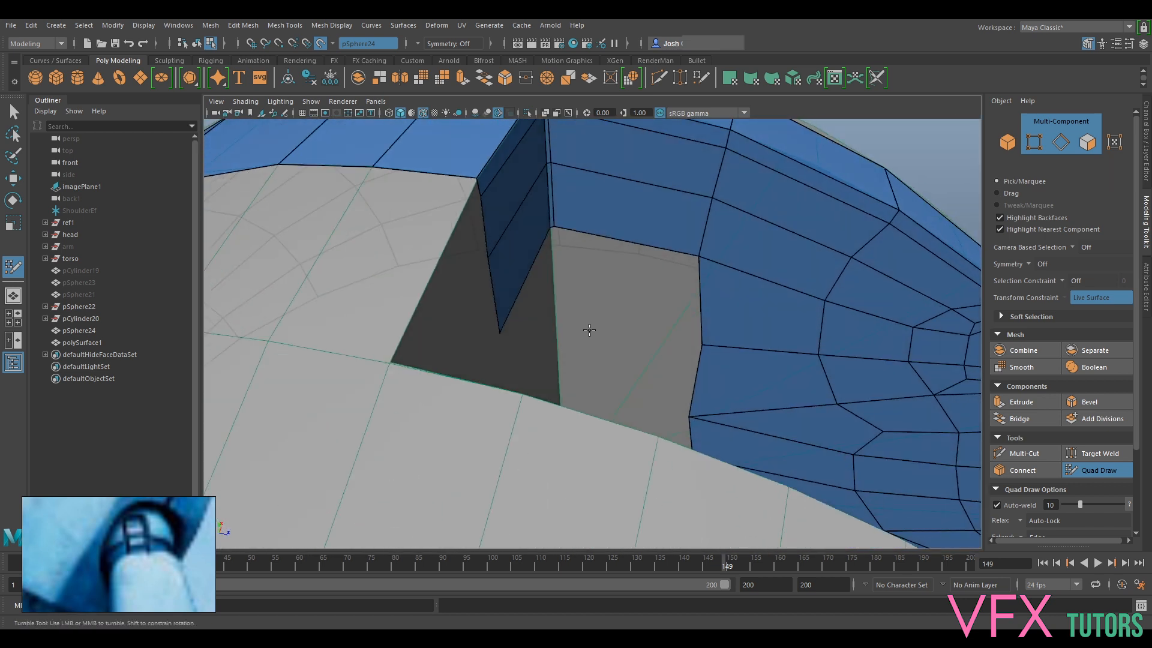
shift+click(604, 293)
key(ctrl+z)
mouse_move(606, 293)
alt+mouse_down()
mouse_move(660, 311)
mouse_move(629, 296)
alt+mouse_up()
mouse_move(673, 258)
alt+mouse_down()
mouse_move(650, 273)
mouse_move(648, 314)
mouse_move(631, 254)
alt+mouse_up()
shift+click(617, 288)
alt+right_drag(632, 254, 614, 304)
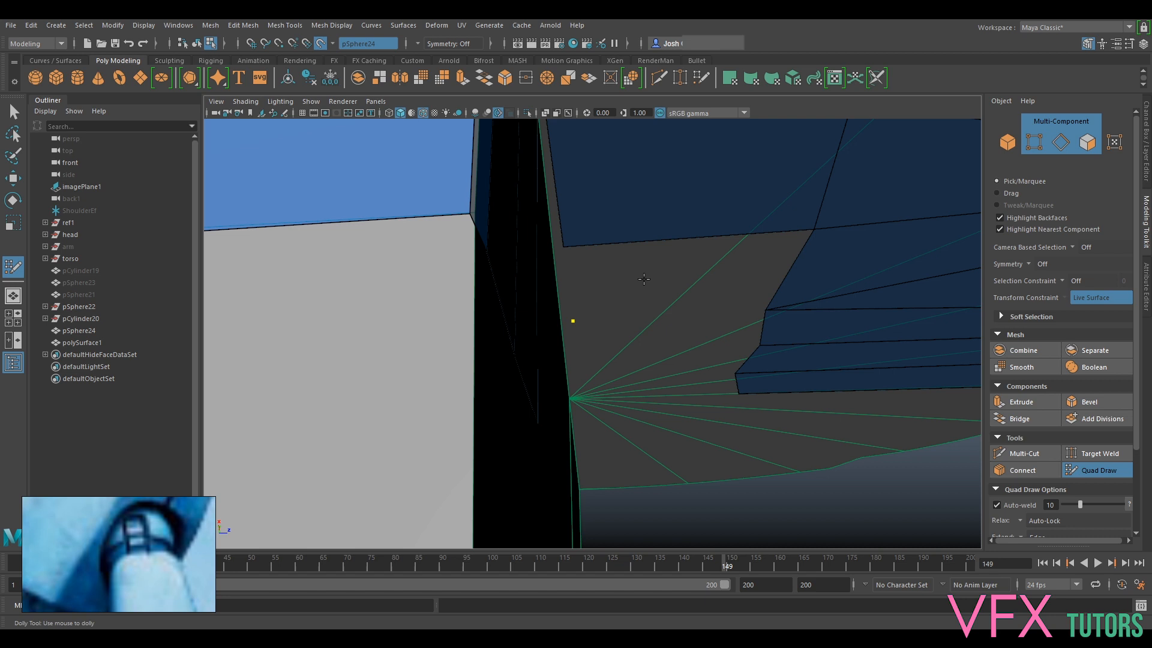
alt+drag(696, 275, 562, 306)
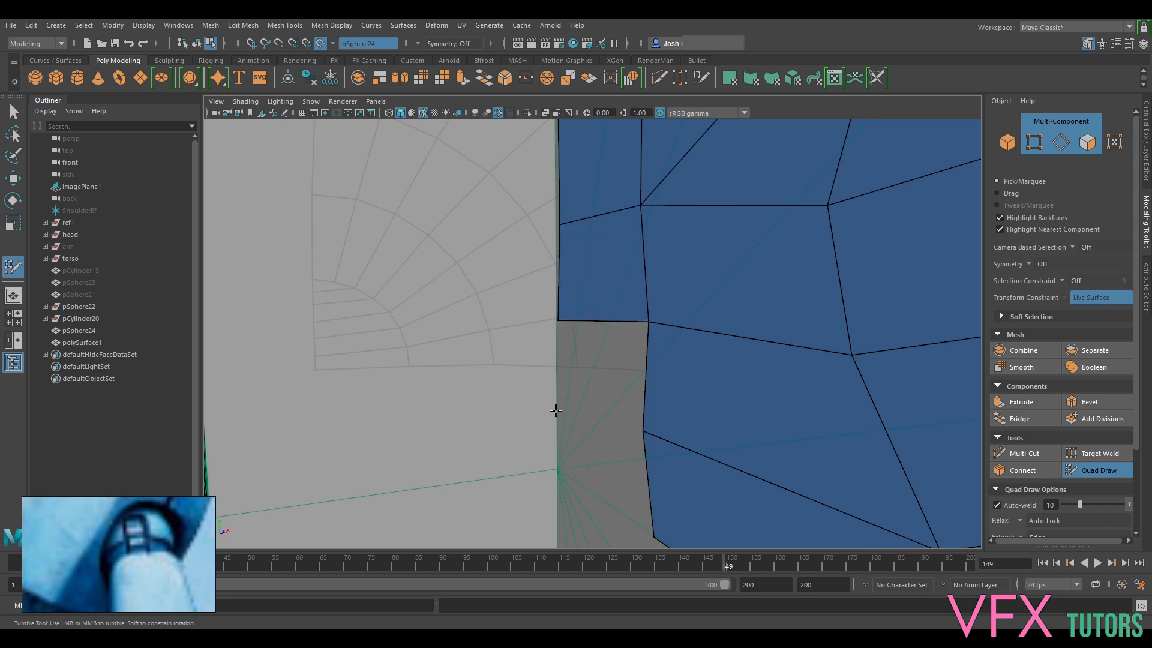
shift+click(576, 381)
Extend the corner column with quads down to the point where the live sphere's edges converge
alt+middle_drag(566, 472, 559, 328)
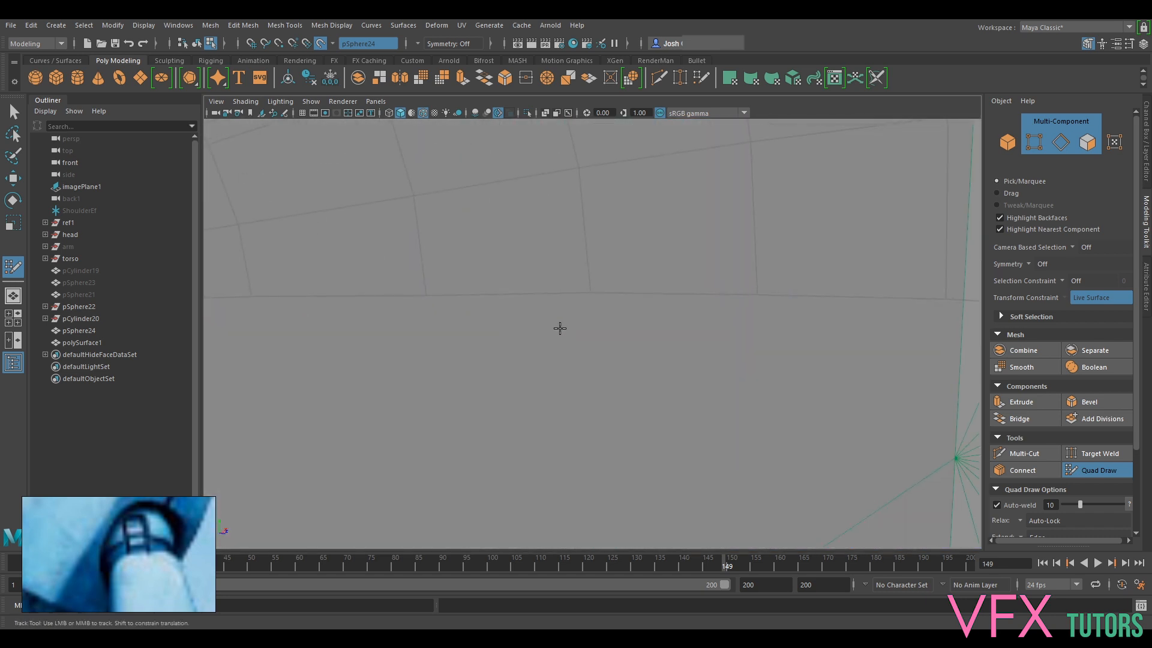
alt+middle_drag(823, 327, 764, 308)
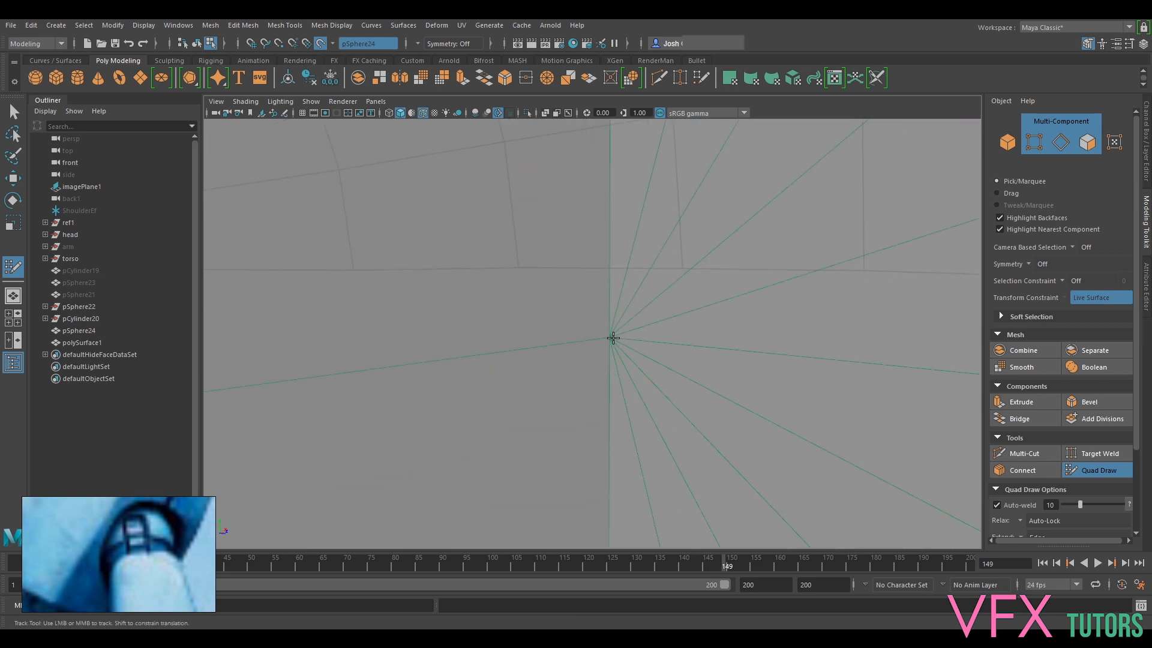
alt+drag(706, 311, 624, 347)
alt+middle_drag(620, 344, 607, 346)
mouse_move(649, 320)
alt+mouse_down()
mouse_move(648, 342)
mouse_move(632, 332)
alt+mouse_up()
alt+middle_drag(633, 332, 617, 540)
alt+right_drag(617, 540, 649, 413)
alt+drag(650, 413, 630, 372)
alt+right_drag(576, 360, 636, 360)
mouse_move(636, 360)
alt+mouse_down()
mouse_move(676, 380)
mouse_move(681, 334)
mouse_move(727, 373)
mouse_move(714, 357)
mouse_move(684, 404)
mouse_move(676, 453)
mouse_move(732, 444)
mouse_move(652, 282)
mouse_move(741, 363)
alt+mouse_up()
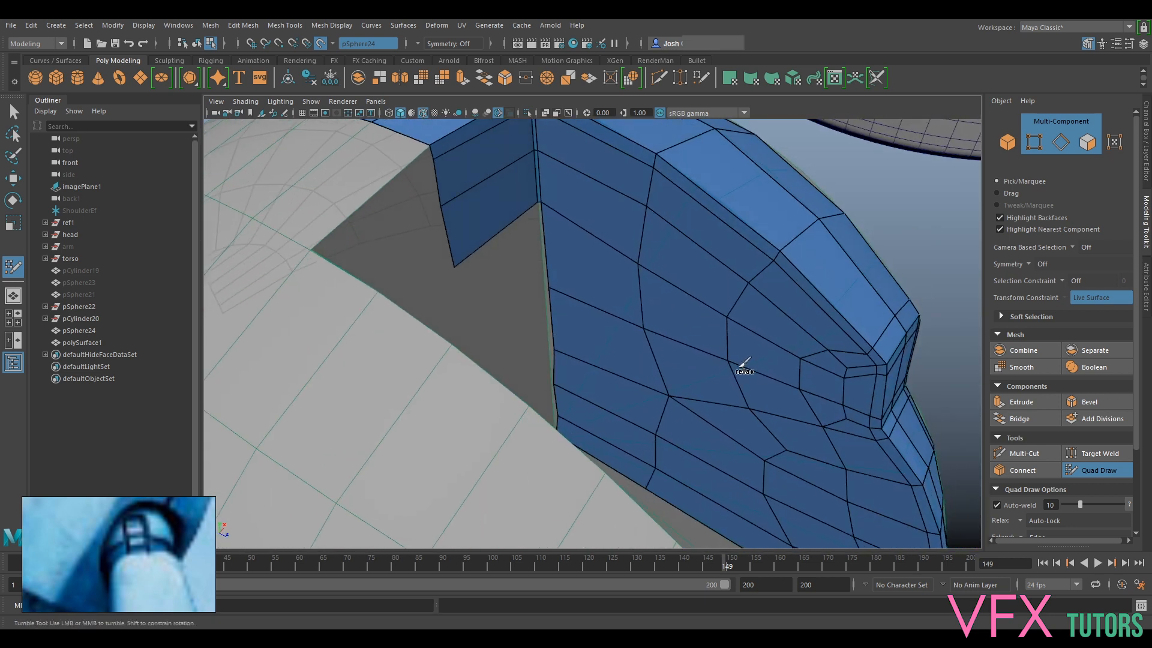
Reposition the corner column's edge vertices so they line up with the slot's inner corner down to the convergence point
alt+drag(714, 401, 651, 382)
alt+middle_drag(651, 381, 659, 384)
alt+drag(659, 383, 574, 357)
alt+right_drag(574, 358, 581, 354)
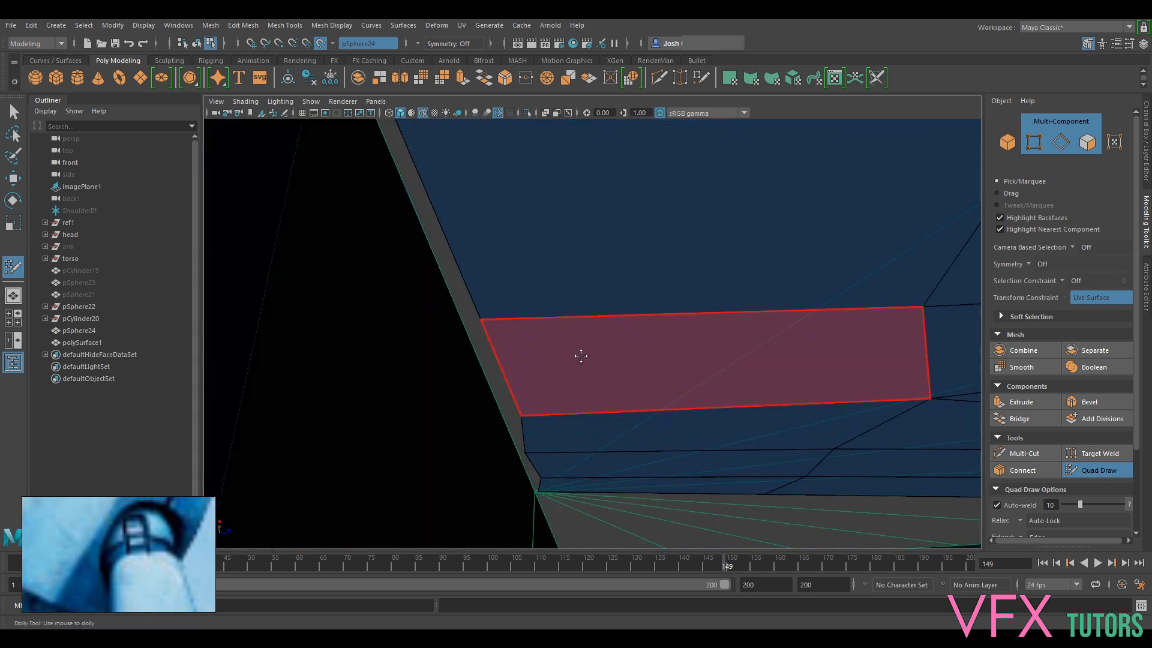
alt+drag(582, 354, 618, 384)
alt+middle_drag(618, 384, 637, 400)
alt+right_drag(638, 401, 612, 402)
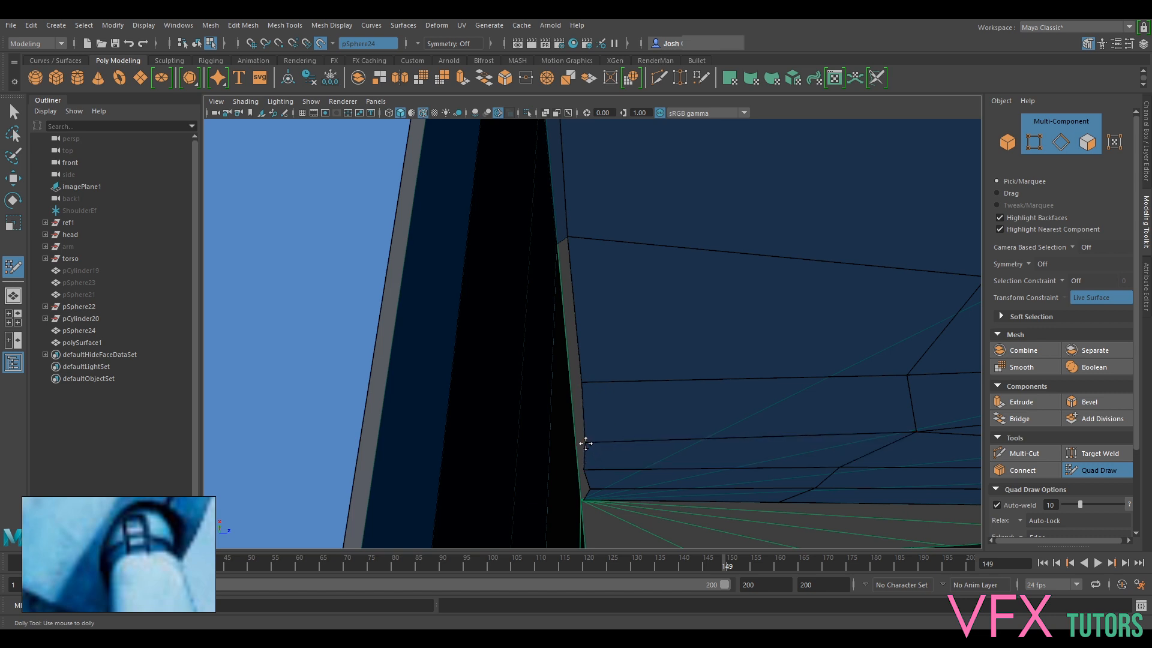
alt+right_drag(582, 384, 589, 430)
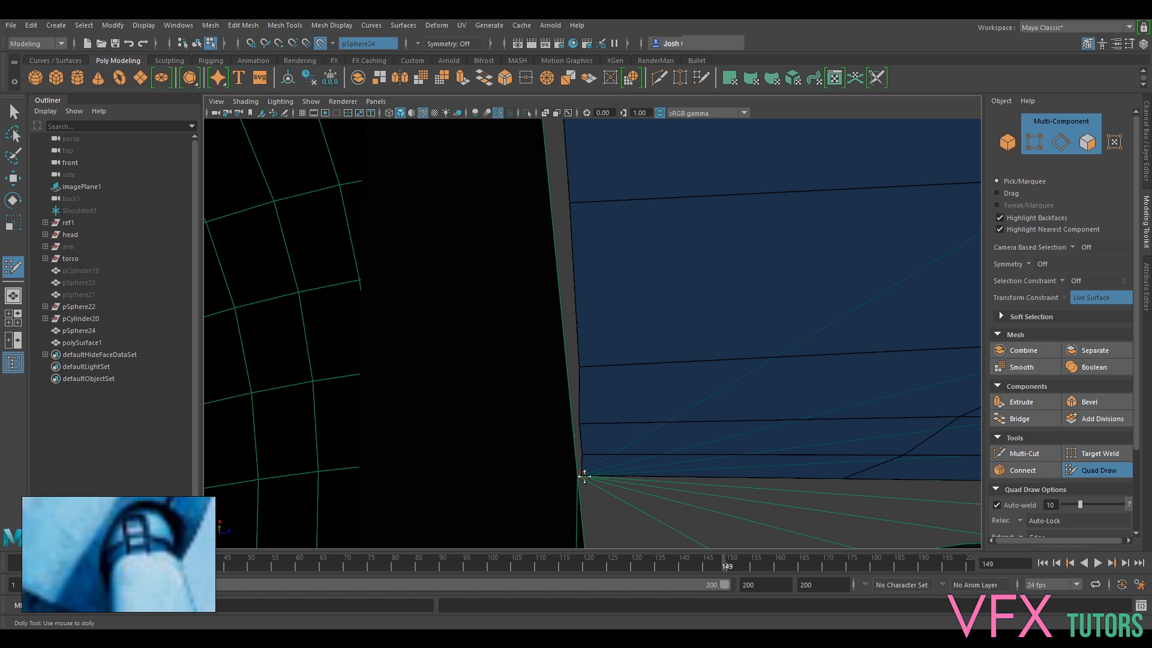
alt+middle_drag(609, 480, 566, 391)
alt+right_drag(565, 391, 519, 463)
drag(505, 484, 500, 483)
Fill the first three narrow quads wrapping around the slot's inner corner, continuing down from the back wall's upper faces
alt+right_drag(502, 480, 628, 289)
alt+drag(628, 289, 672, 234)
alt+right_drag(671, 234, 703, 348)
alt+middle_drag(703, 348, 712, 375)
alt+drag(712, 375, 645, 336)
alt+right_drag(616, 349, 590, 385)
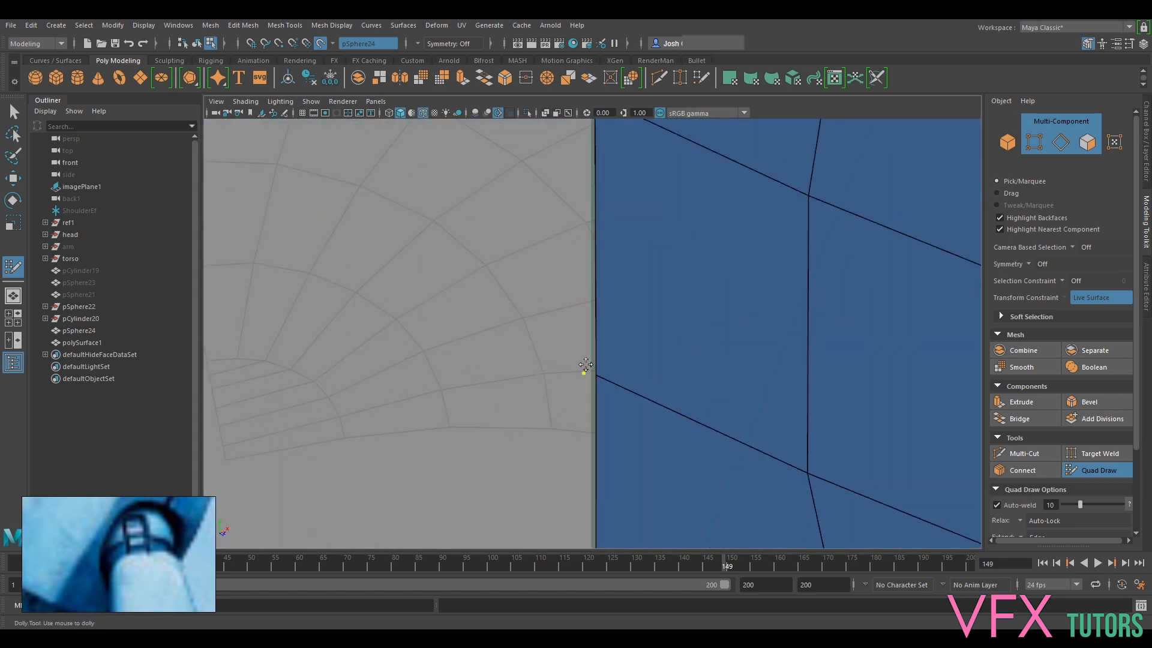
shift+click(590, 323)
scroll(603, 351, down, 5)
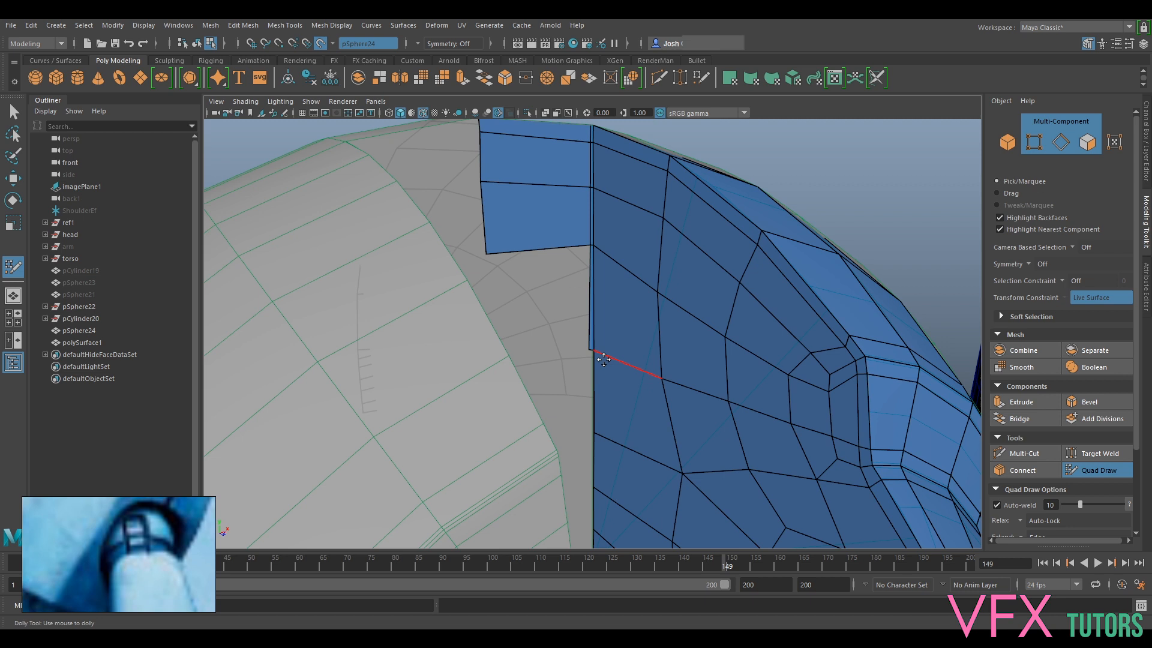
scroll(555, 267, up, 5)
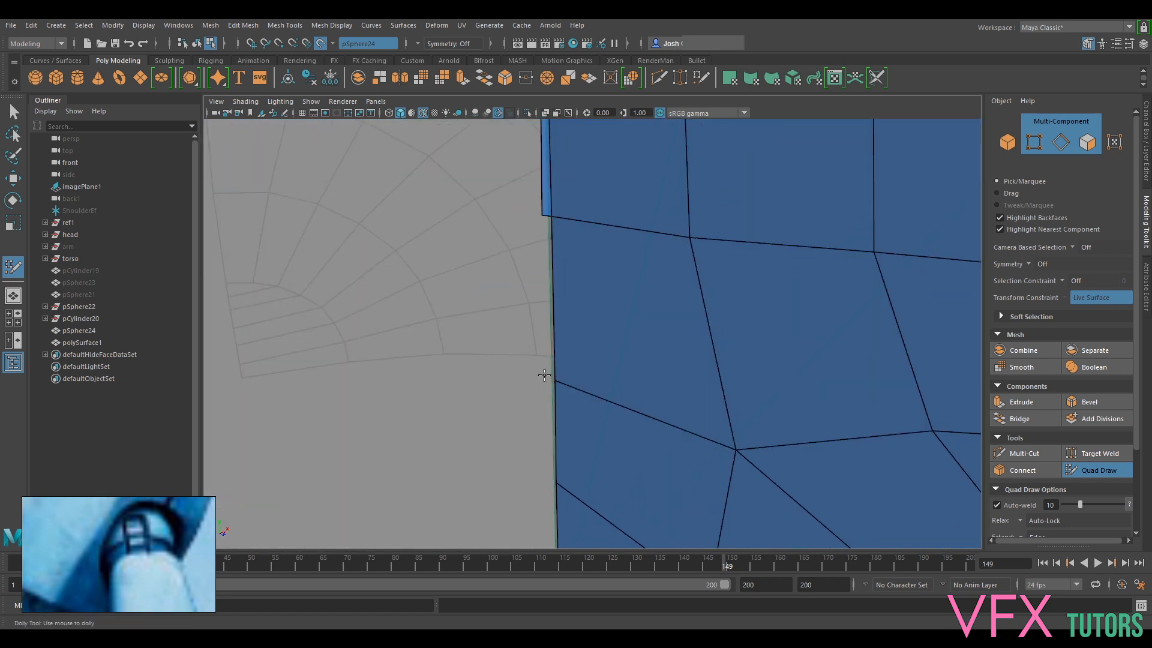
shift+click(548, 347)
alt+middle_drag(537, 403, 526, 357)
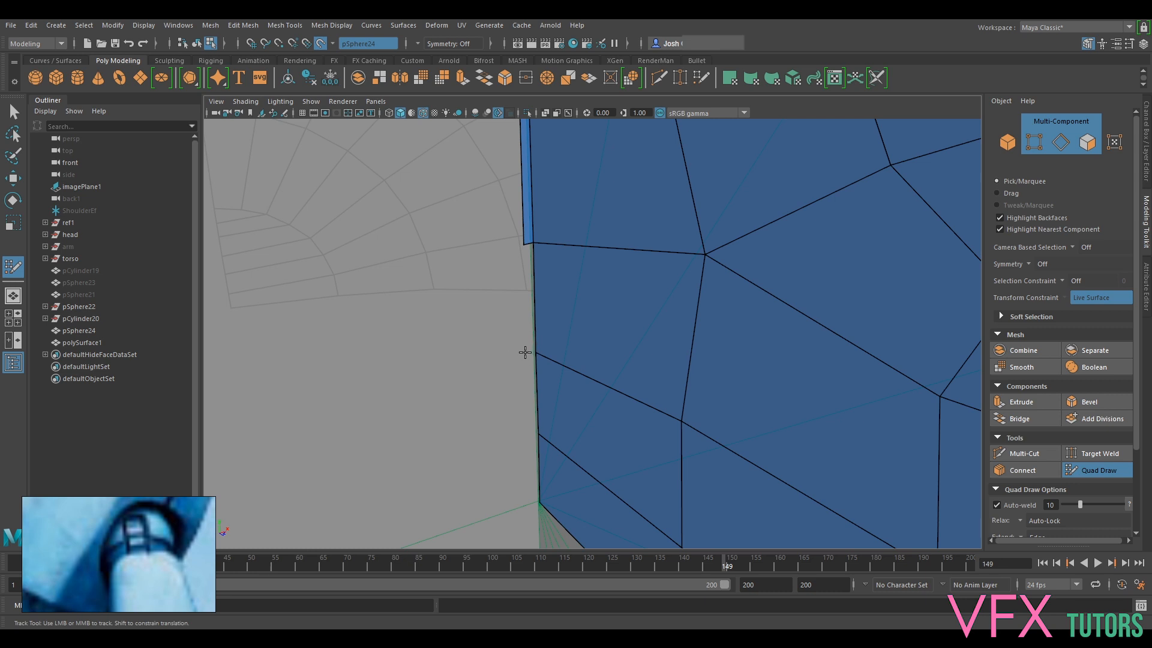
shift+click(526, 331)
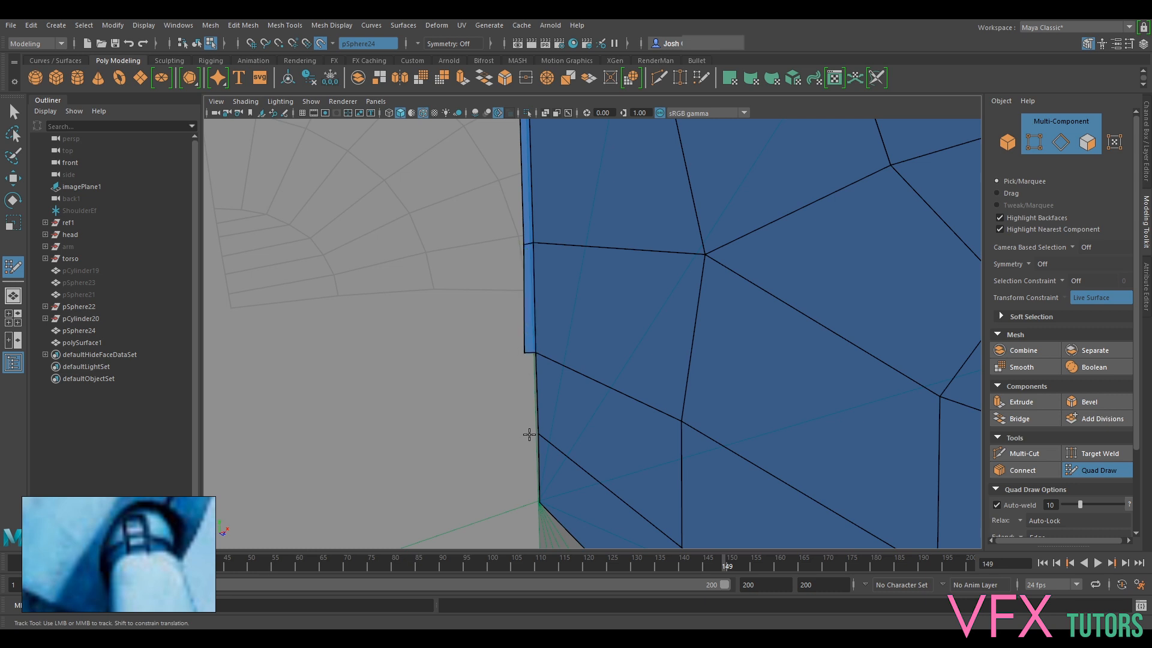
Fill the remaining narrow corner quads down to the point where the live sphere's edges converge
shift+click(535, 404)
key(ctrl+z)
shift+click(529, 396)
alt+middle_drag(531, 499, 530, 382)
scroll(529, 384, up, 3)
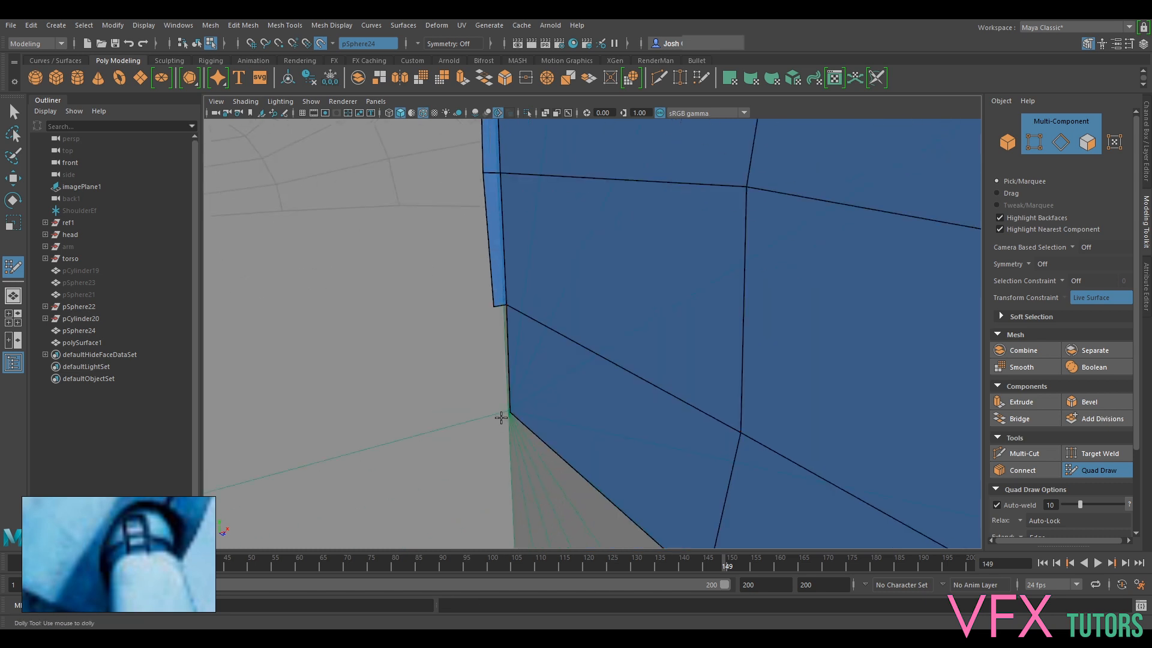
shift+click(503, 384)
alt+drag(511, 372, 558, 384)
scroll(561, 389, up, 4)
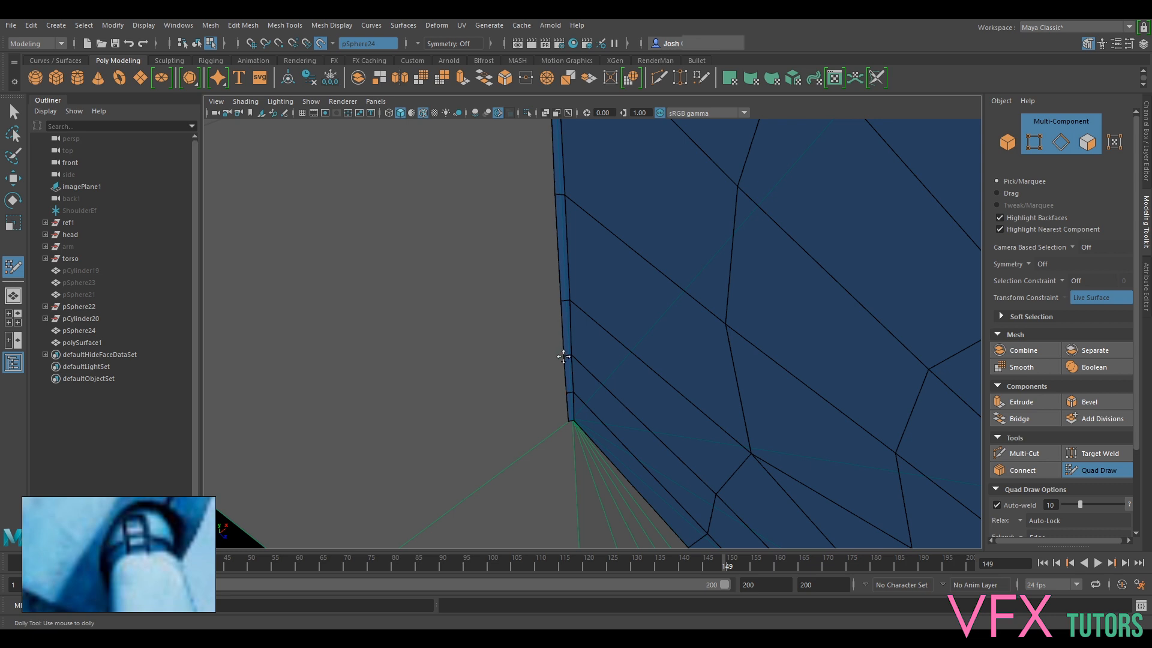
Fill the remaining quads on the slot's back wall beside the inner corner, down to the edge at the convergence point
alt+drag(628, 398, 503, 299)
scroll(612, 465, down, 5)
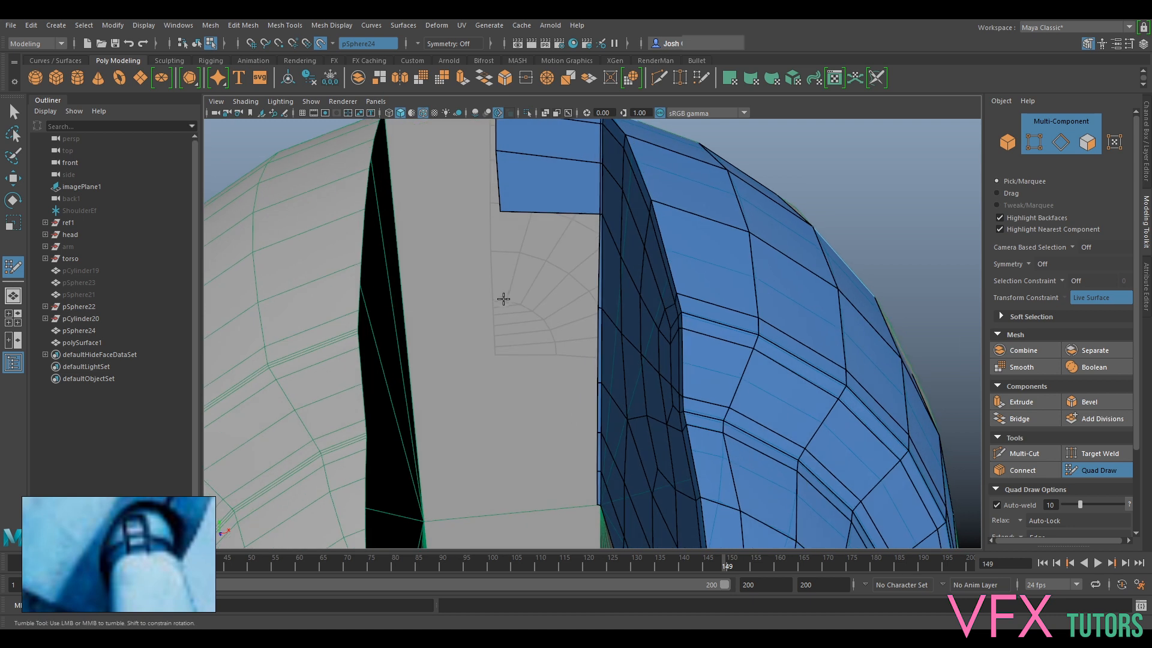
shift+click(535, 255)
shift+click(547, 347)
alt+right_drag(540, 413, 527, 329)
shift+click(534, 327)
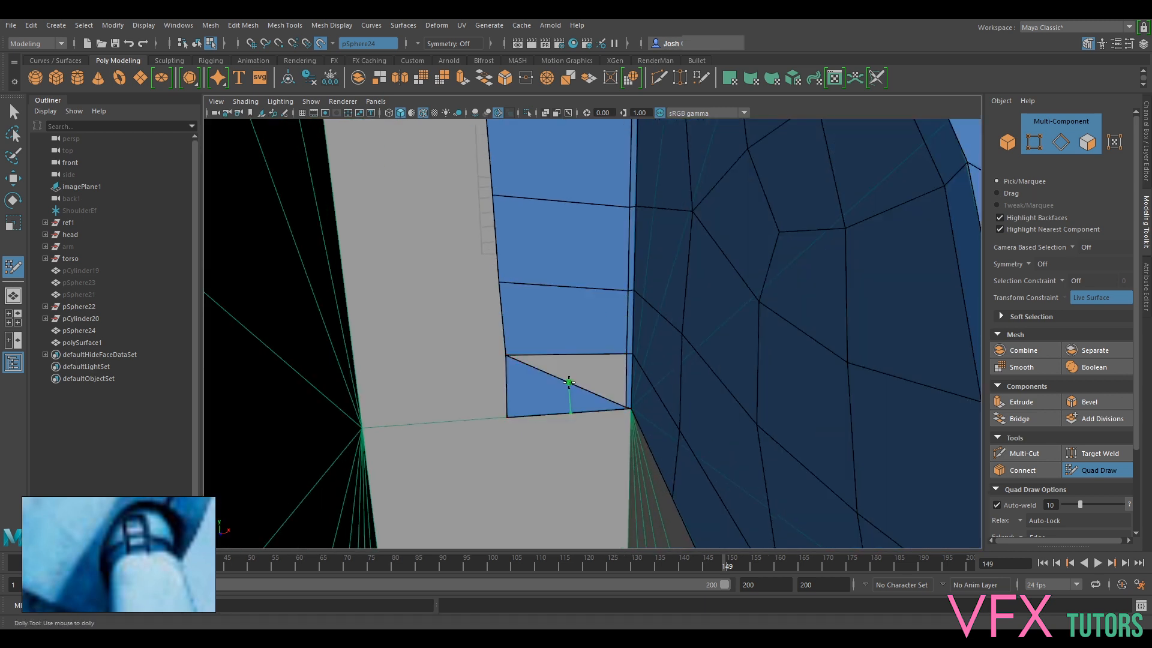
shift+click(561, 387)
Try relaxing the patch's vertices on the slot's side wall and undo the relaxation
alt+drag(520, 417, 535, 409)
alt+right_drag(535, 408, 687, 390)
alt+drag(687, 390, 635, 391)
mouse_move(636, 392)
alt+right_down()
mouse_move(727, 406)
mouse_move(553, 376)
mouse_move(636, 376)
mouse_move(635, 403)
alt+right_up()
mouse_move(636, 347)
alt+mouse_down()
mouse_move(661, 257)
mouse_move(707, 330)
mouse_move(638, 386)
mouse_move(688, 383)
mouse_move(648, 348)
alt+mouse_up()
alt+middle_drag(648, 348, 633, 322)
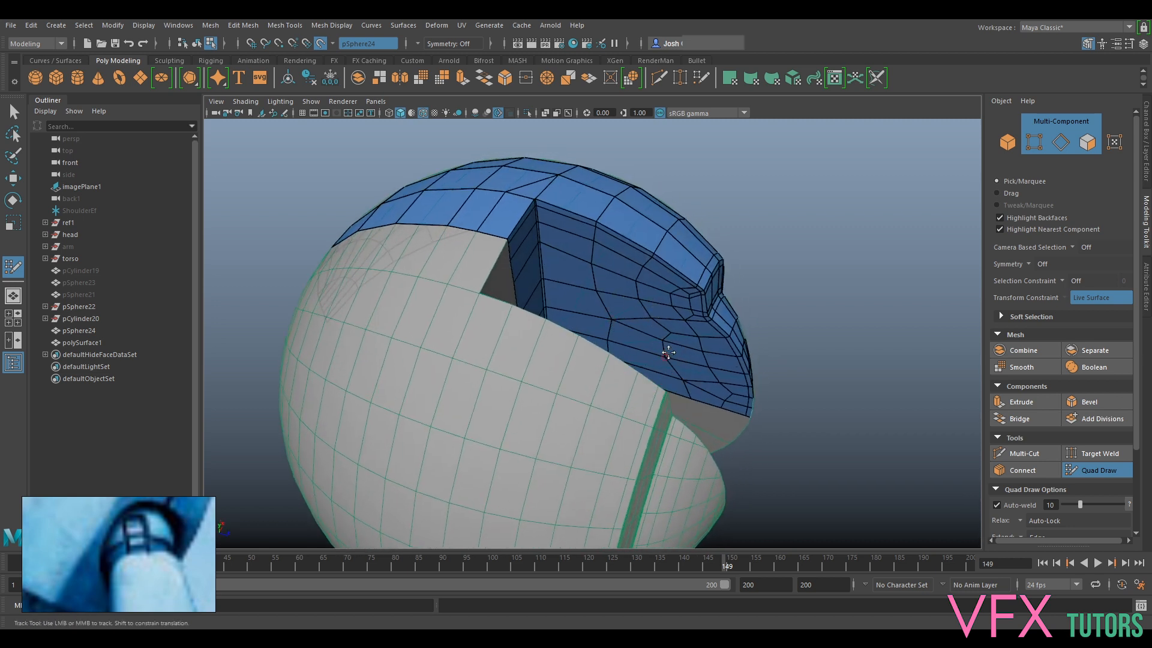
alt+drag(667, 360, 637, 311)
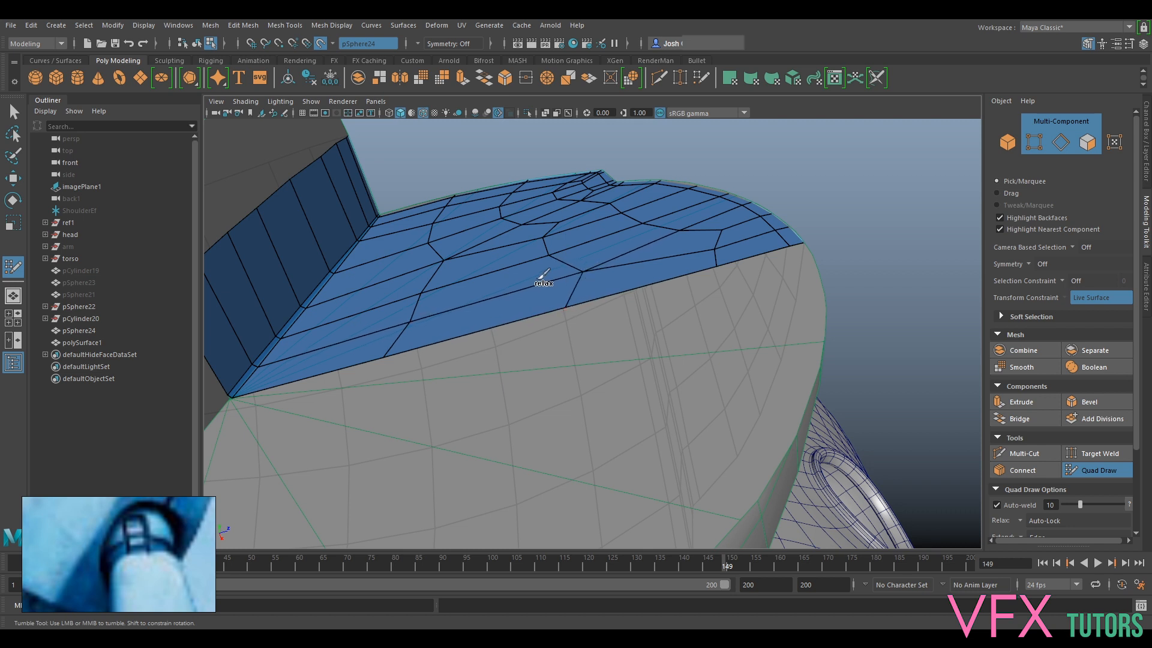
shift+drag(445, 255, 441, 262)
key(ctrl+z)
key(ctrl+z)
Leave Quad Draw and disable the live surface
mouse_move(585, 279)
alt+mouse_down()
mouse_move(602, 310)
mouse_move(560, 353)
mouse_move(472, 330)
alt+mouse_up()
alt+middle_drag(471, 330, 585, 382)
alt+drag(585, 382, 564, 384)
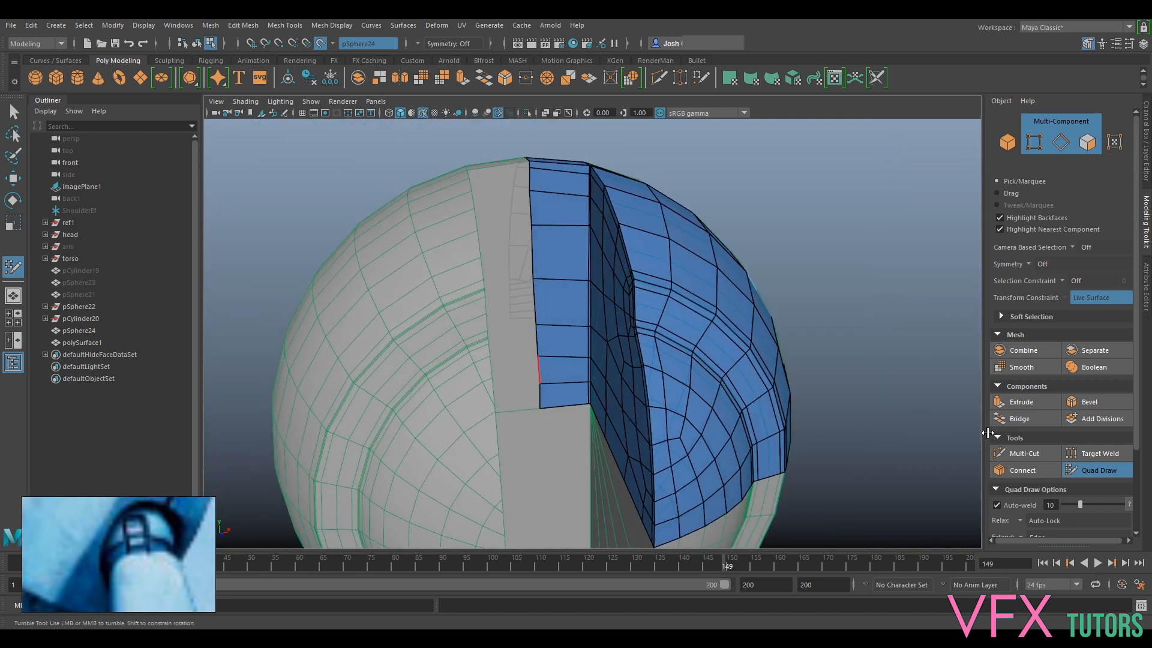
click(1110, 470)
click(323, 46)
Select the 9 vertices along the back wall's open vertical border and align them in X with the slot's centre line
alt+drag(606, 314, 550, 222)
right_drag(550, 222, 511, 220)
alt+drag(527, 197, 534, 271)
alt+drag(511, 322, 555, 328)
drag(567, 251, 570, 251)
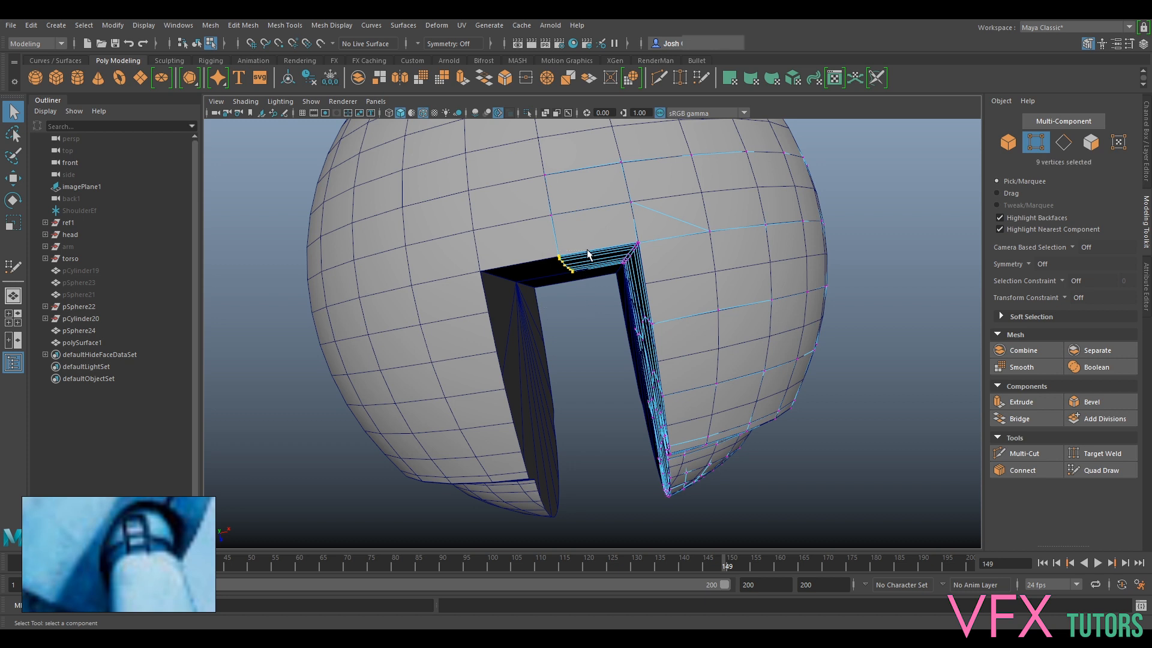
key(w)
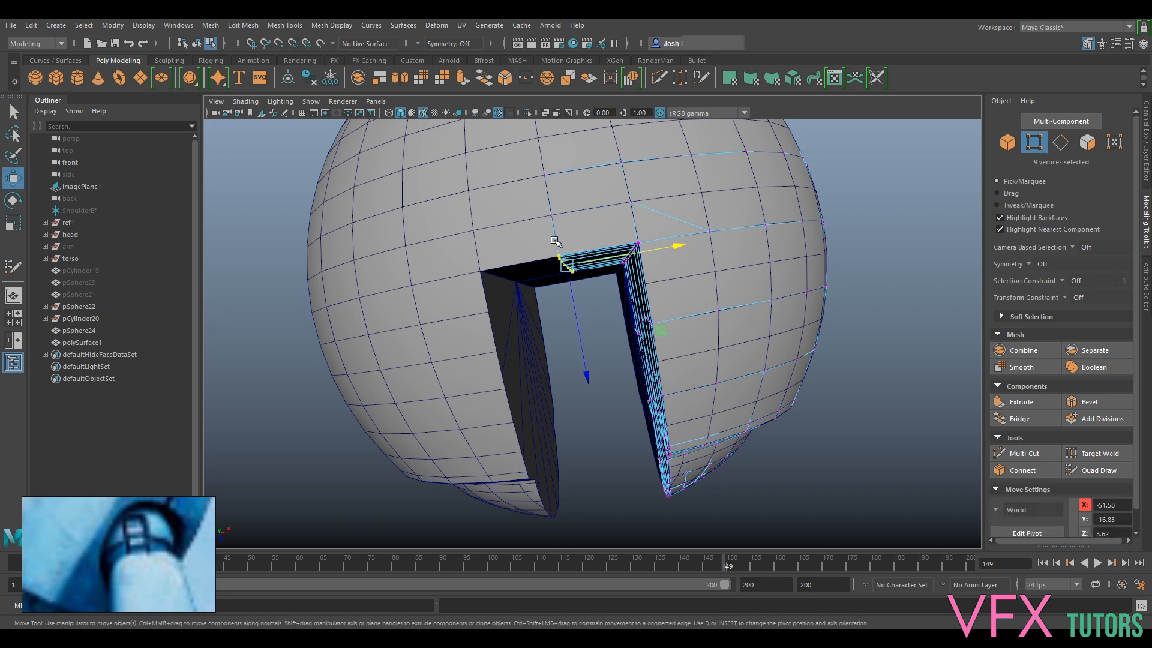
key(r)
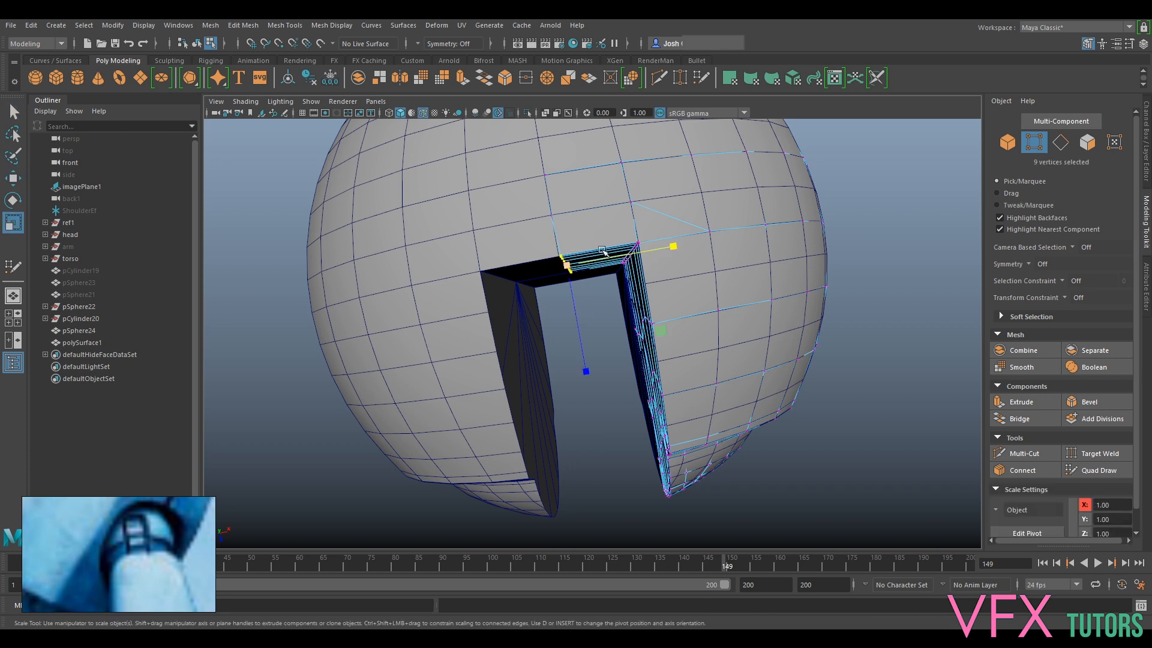
scroll(748, 355, up, 8)
key(w)
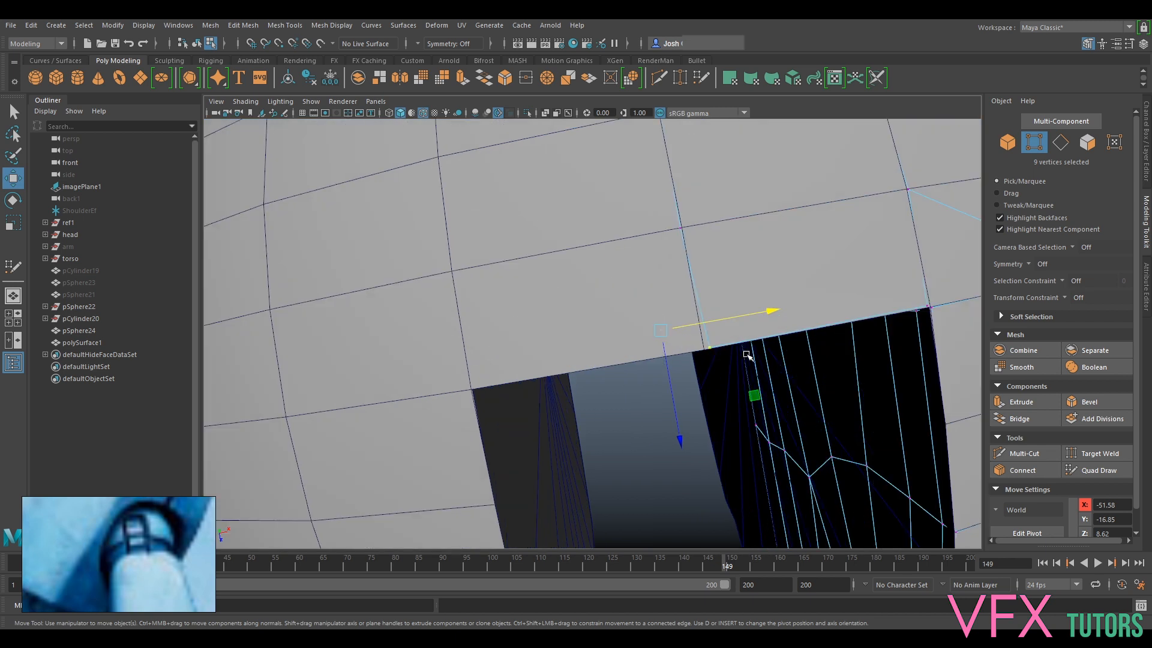
alt+middle_drag(748, 356, 686, 346)
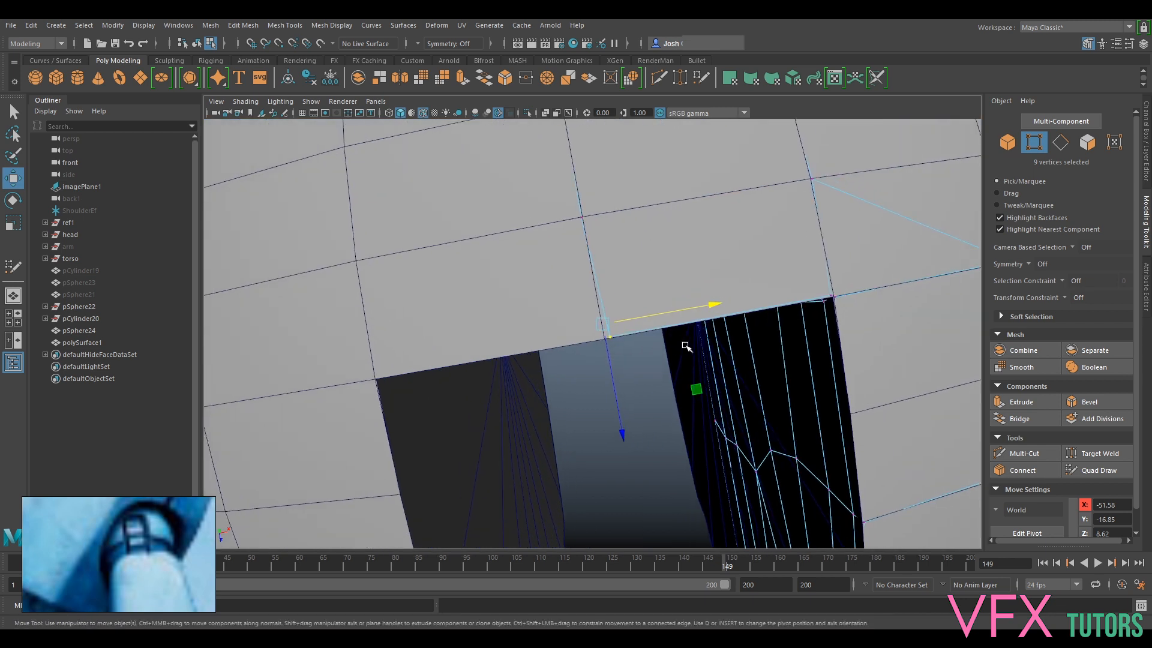
drag(654, 318, 657, 267)
Select the patch's bottom border vertices and scale them flat along Y
scroll(608, 341, down, 8)
alt+middle_drag(687, 444, 594, 333)
alt+drag(594, 333, 497, 404)
alt+drag(638, 399, 618, 345)
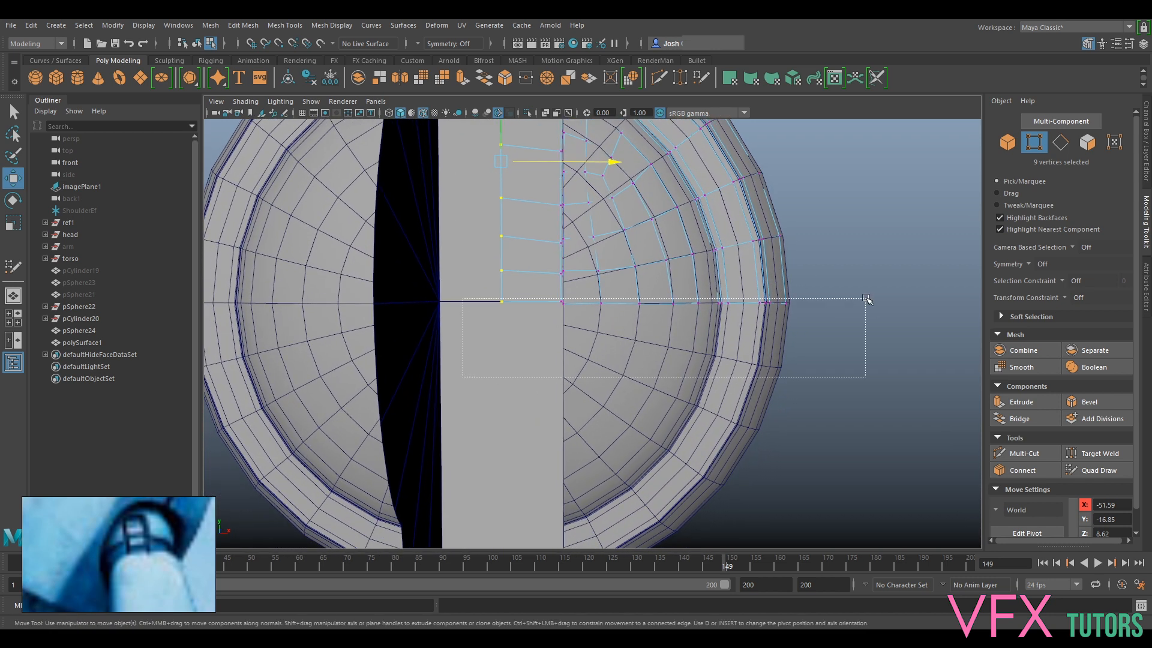
key(r)
drag(639, 188, 644, 230)
Snap the flattened border vertices in Y to the sphere's horizontal centre edge at -17.77
scroll(622, 257, up, 4)
alt+drag(696, 325, 717, 362)
scroll(550, 359, down, 5)
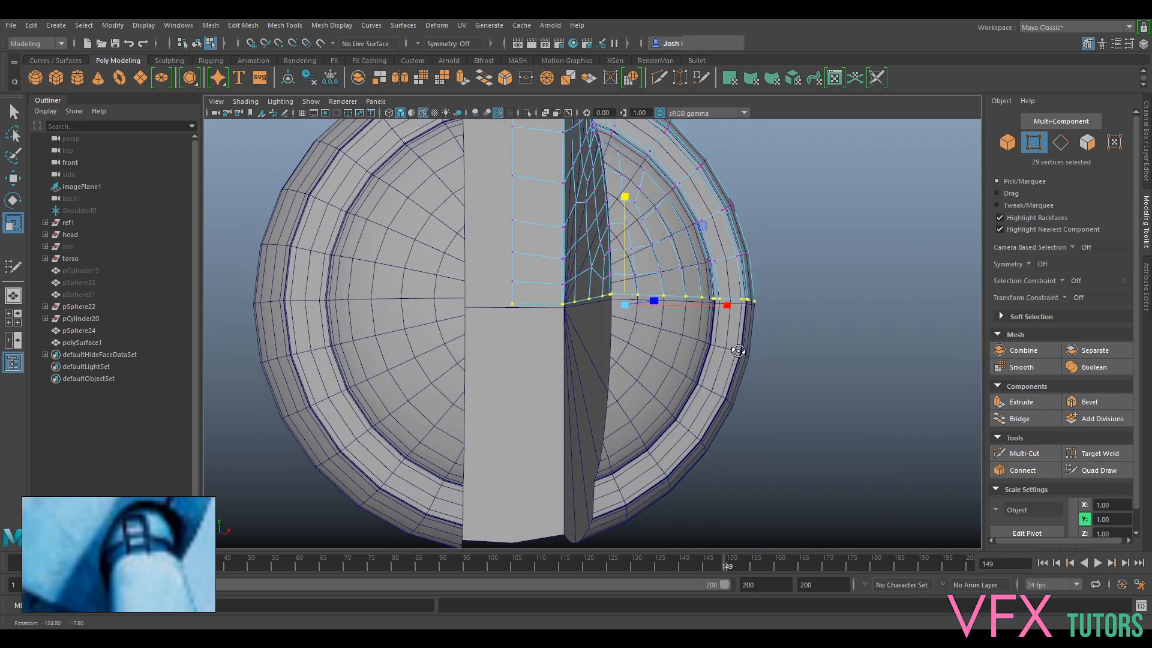
scroll(689, 336, up, 2)
alt+drag(666, 305, 653, 320)
scroll(651, 321, up, 2)
key(w)
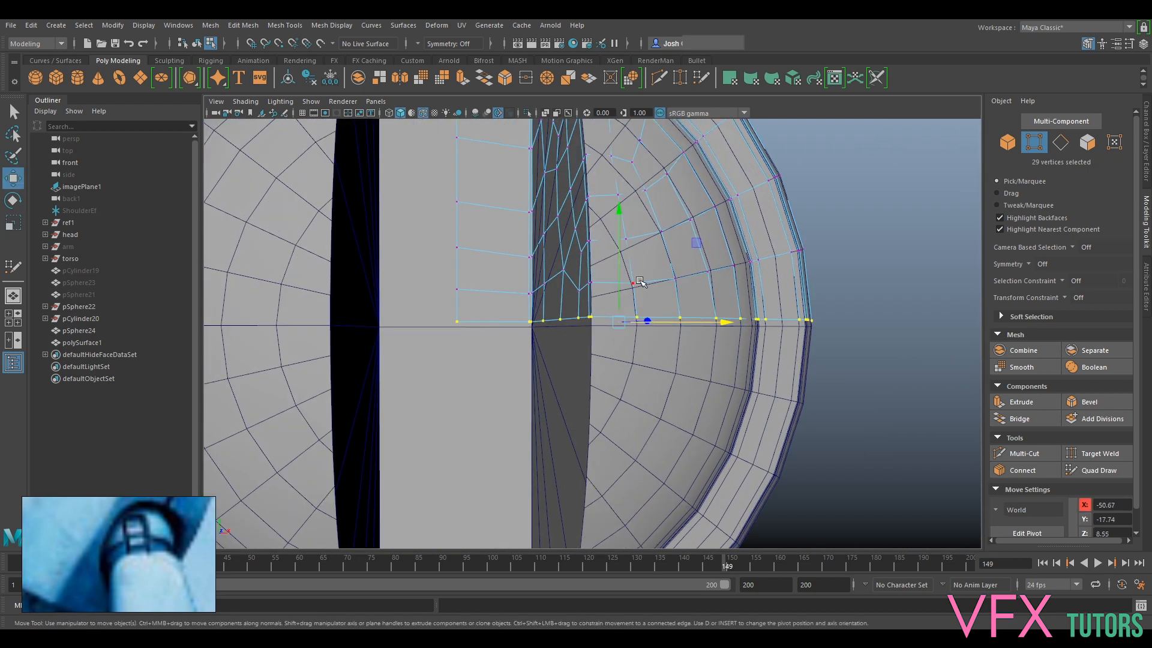
drag(615, 230, 593, 329)
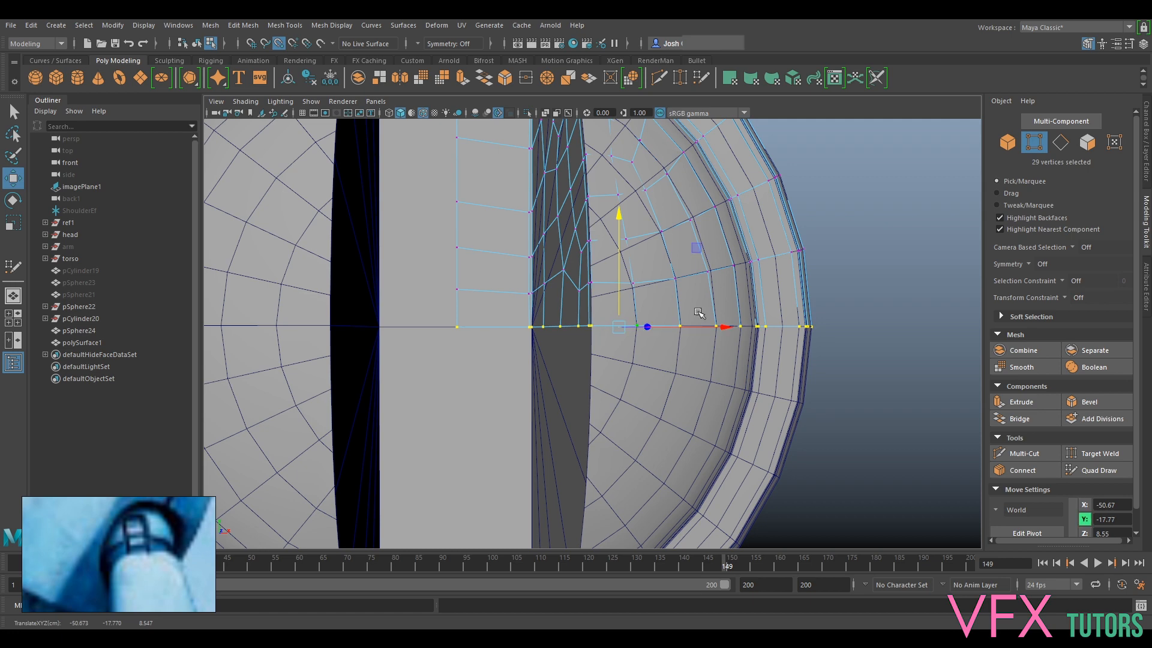
Switch the polySurface1 patch to object mode and try Quad Draw on it without a live surface
alt+drag(831, 305, 778, 216)
right_drag(779, 216, 839, 235)
alt+drag(840, 235, 846, 233)
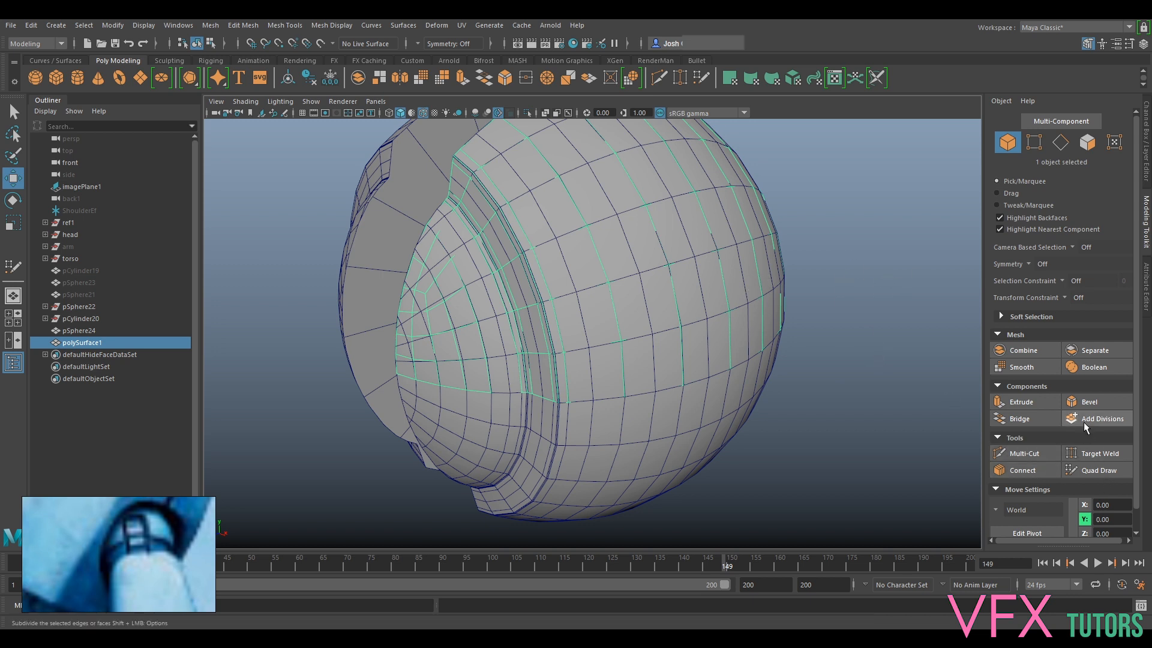
click(1099, 470)
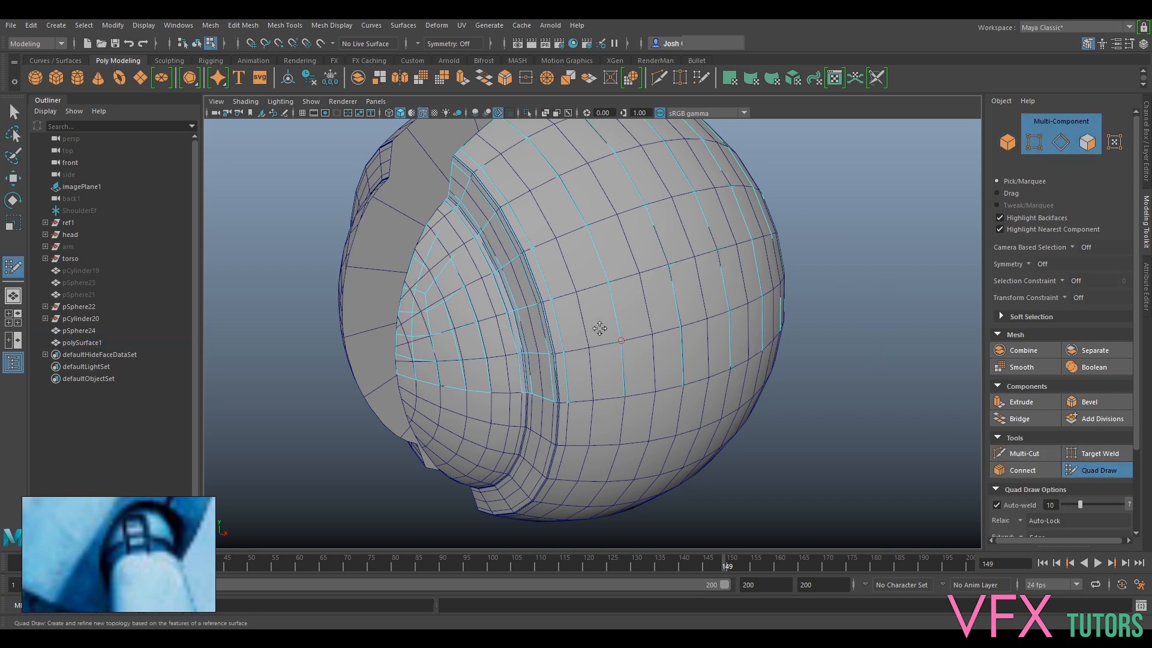
alt+drag(599, 329, 663, 295)
mouse_move(663, 296)
right_down()
mouse_move(667, 307)
mouse_move(720, 279)
right_up()
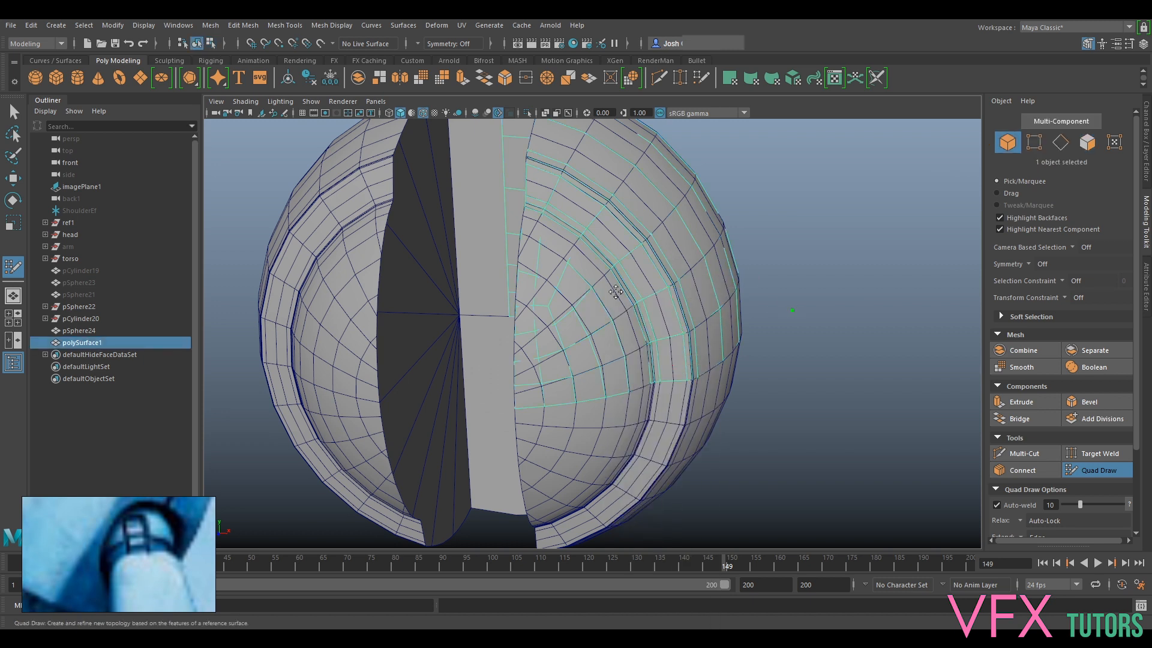
click(846, 289)
key(q)
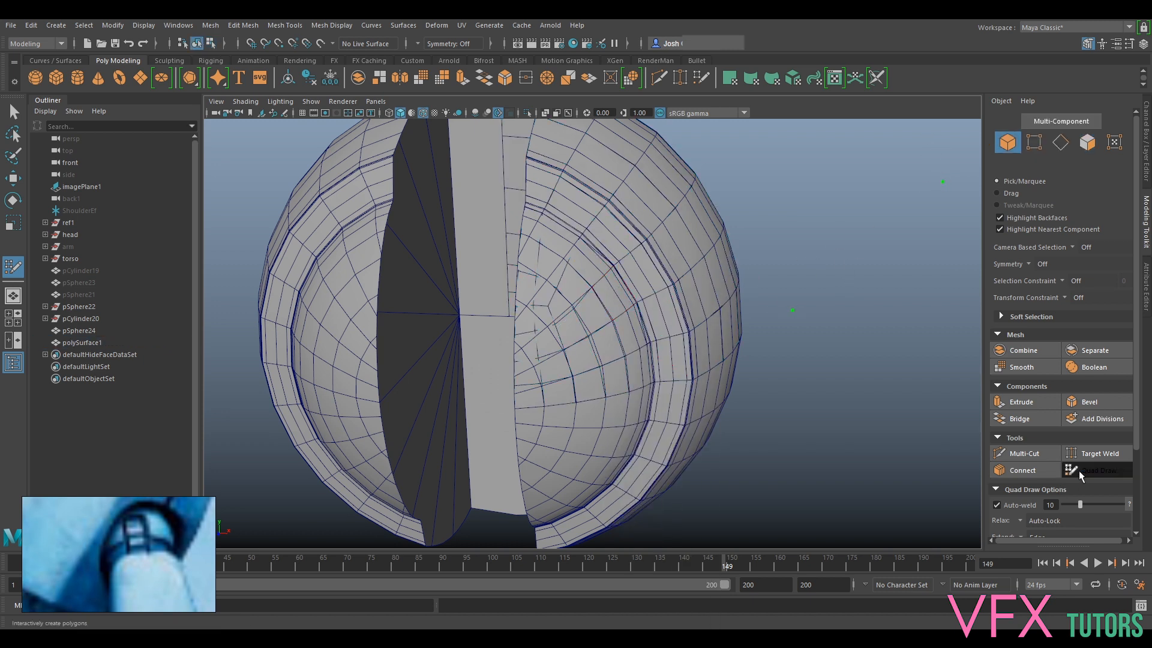
Make pSphere24 live again and restart Quad Draw on the polySurface1 patch
click(515, 279)
alt+middle_drag(521, 179, 543, 275)
alt+drag(544, 275, 613, 288)
alt+right_drag(504, 415, 433, 409)
click(733, 288)
click(541, 380)
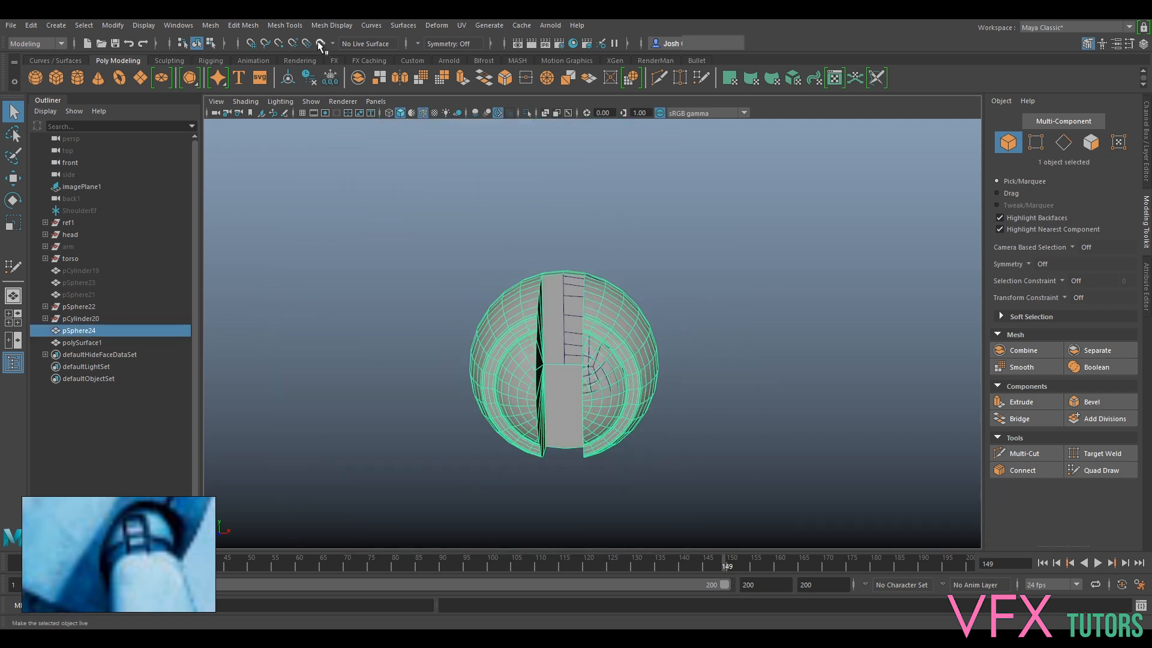
click(318, 43)
alt+right_drag(555, 312, 646, 326)
click(585, 306)
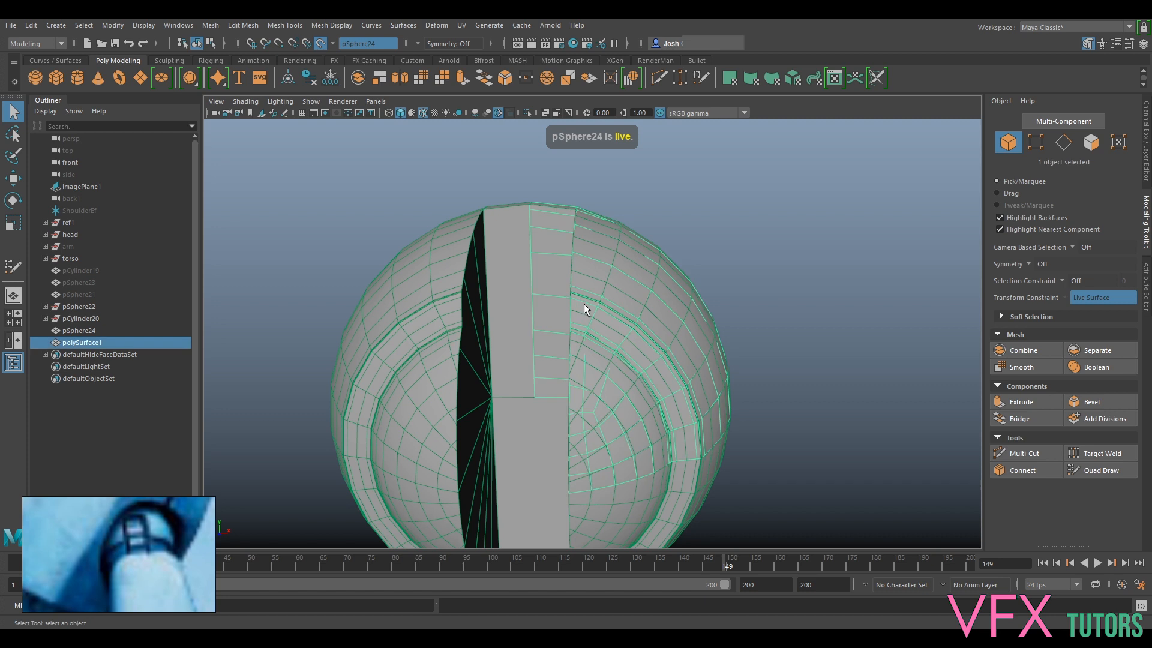
click(1100, 470)
mouse_move(776, 345)
alt+mouse_down()
mouse_move(733, 345)
mouse_move(720, 358)
mouse_move(672, 342)
alt+mouse_up()
alt+right_drag(591, 305, 656, 311)
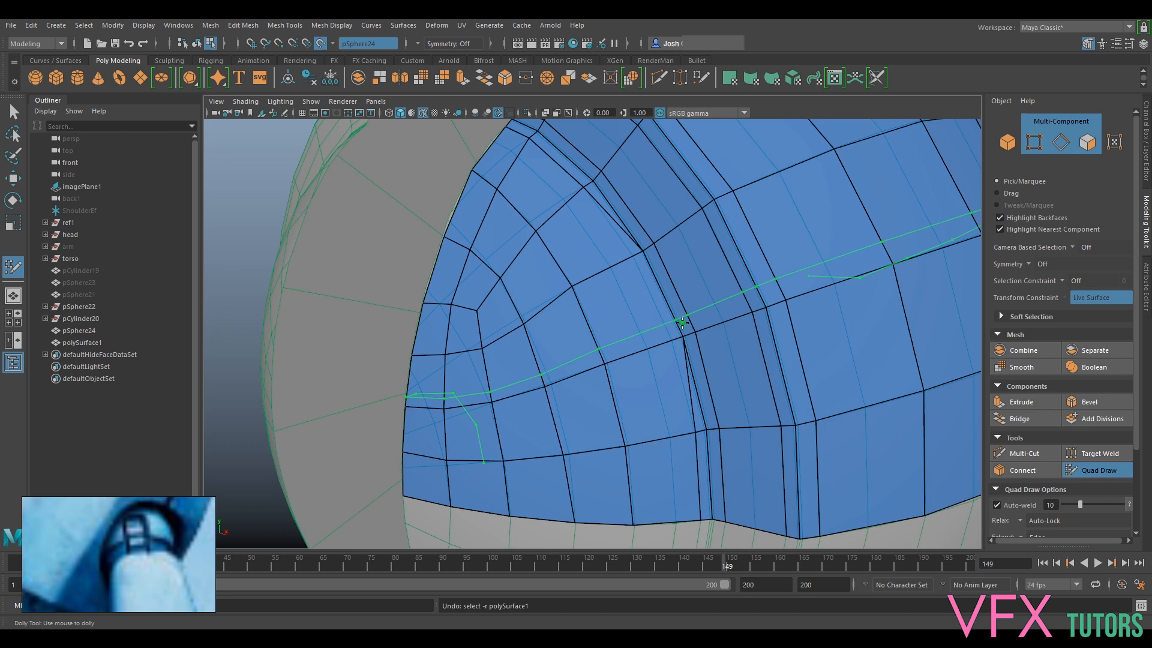
Undo the recent selections and the live-surface change
key(ctrl+z)
key(ctrl+z)
key(ctrl+z)
key(ctrl+z)
key(ctrl+z)
key(ctrl+z)
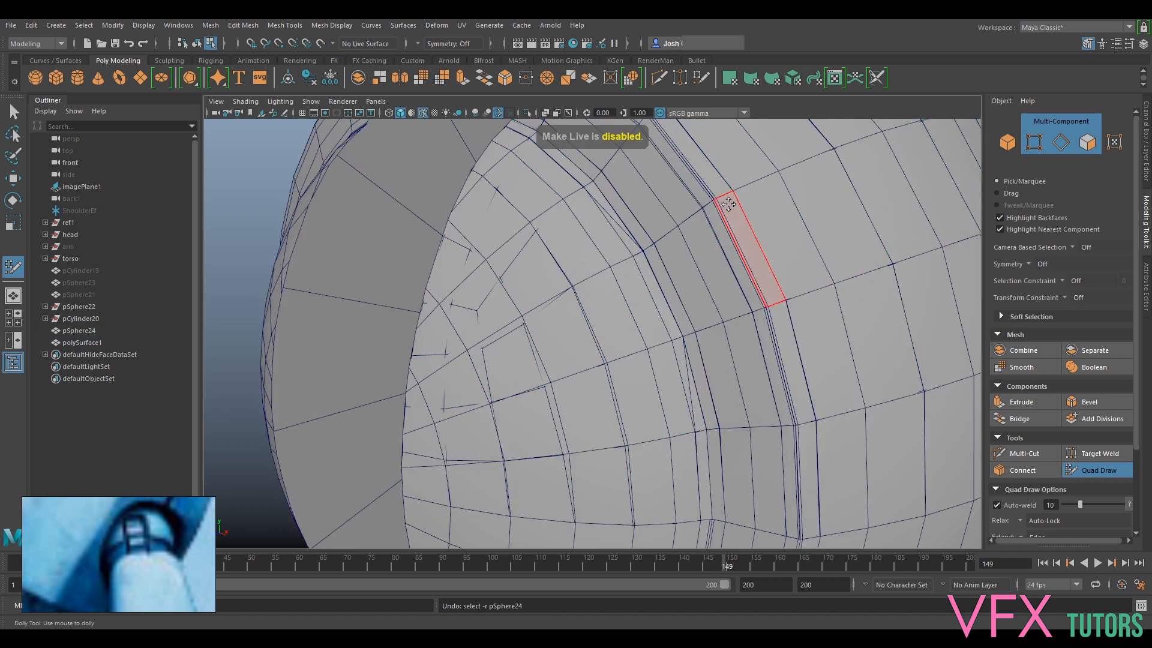
Exit Quad Draw, set pSphere24 as the live surface and reopen Quad Draw with the polySurface1 patch selected
click(1087, 471)
key(f)
mouse_move(673, 320)
alt+mouse_down()
mouse_move(755, 324)
mouse_move(710, 328)
alt+mouse_up()
right_drag(688, 289, 744, 271)
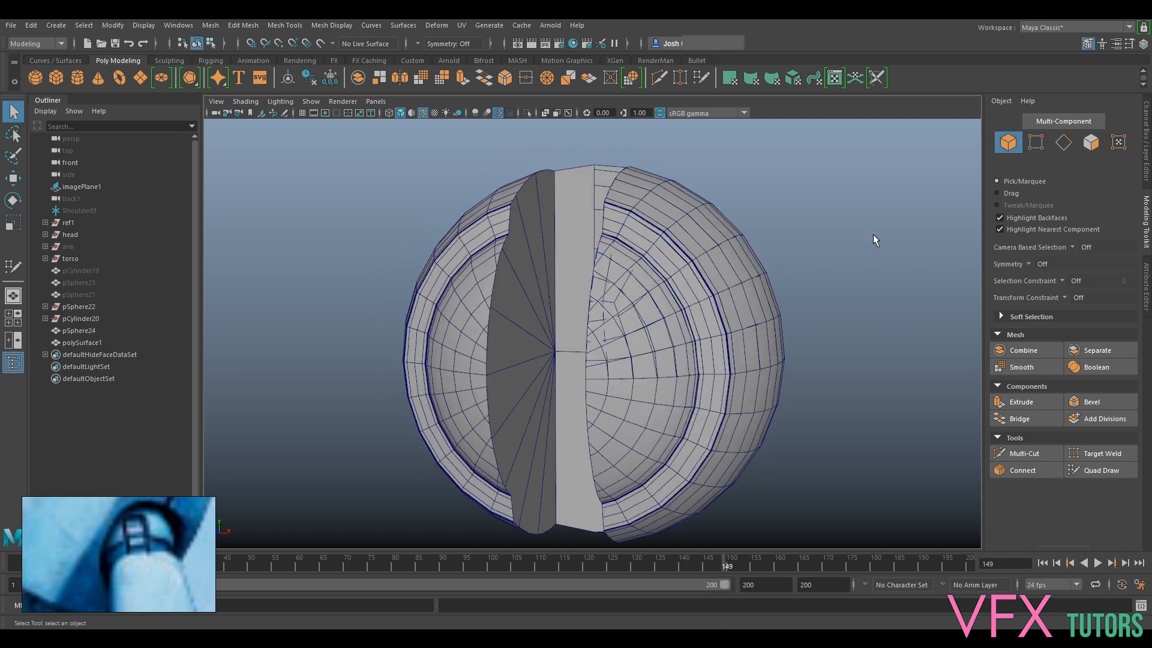
click(718, 402)
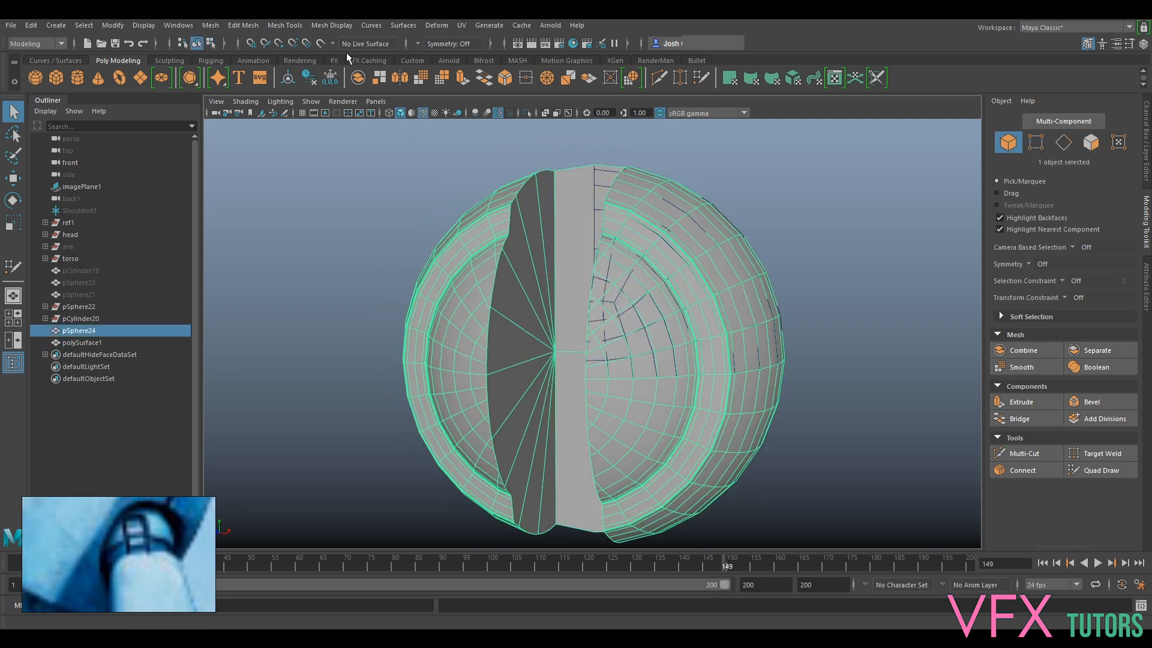
click(322, 43)
click(719, 268)
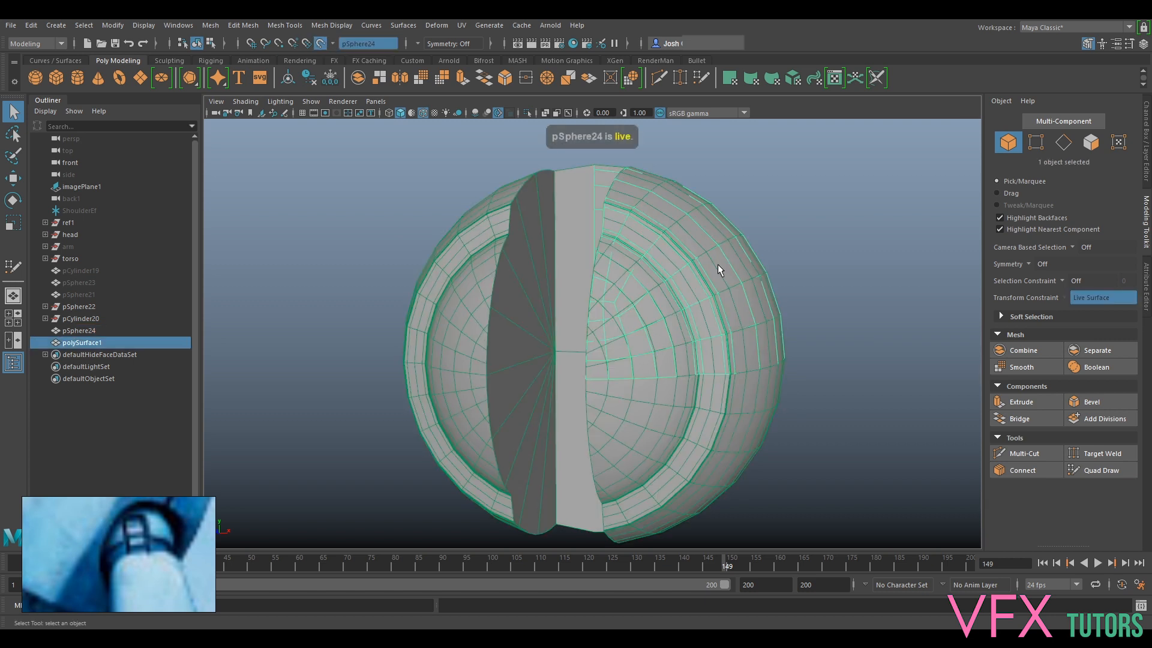
click(1098, 470)
mouse_move(911, 276)
alt+mouse_down()
mouse_move(801, 260)
mouse_move(723, 231)
alt+mouse_up()
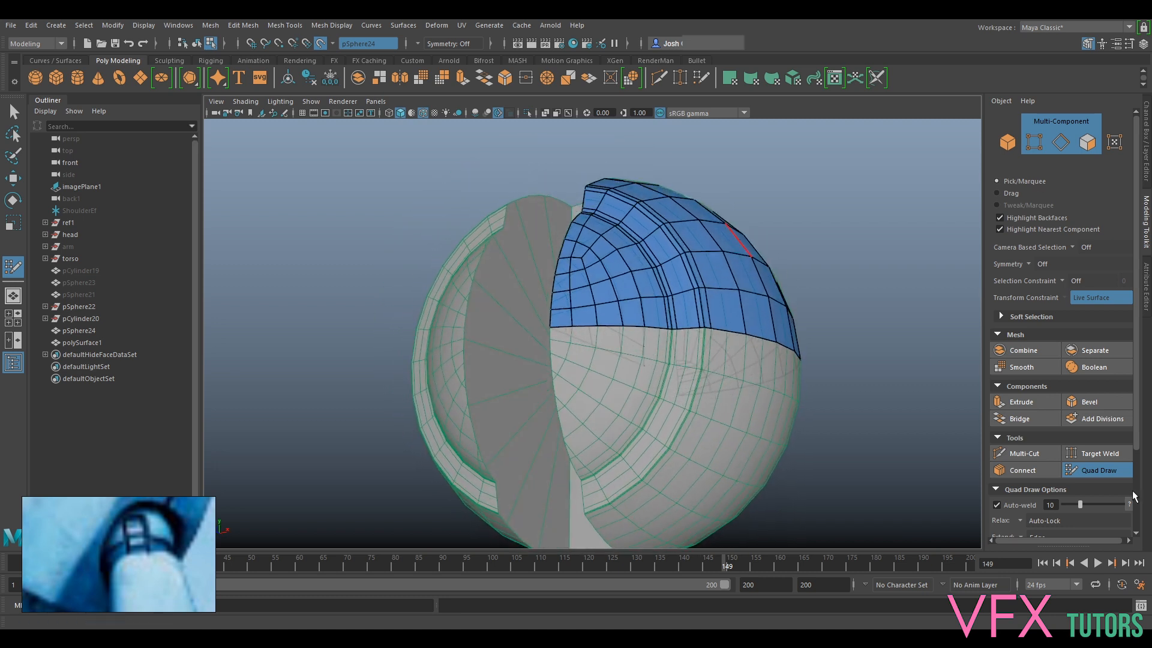
Leave Quad Draw, turn off the live surface and select the polySurface1 patch in object mode
click(1097, 470)
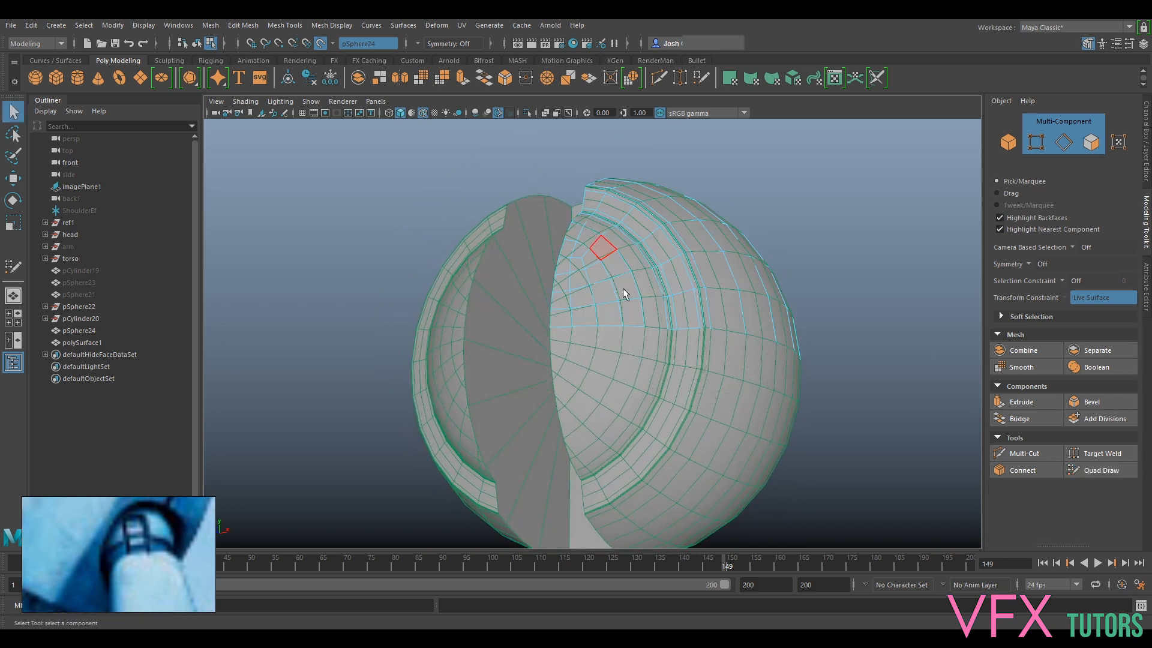
click(350, 46)
right_click(730, 282)
right_drag(700, 258, 672, 281)
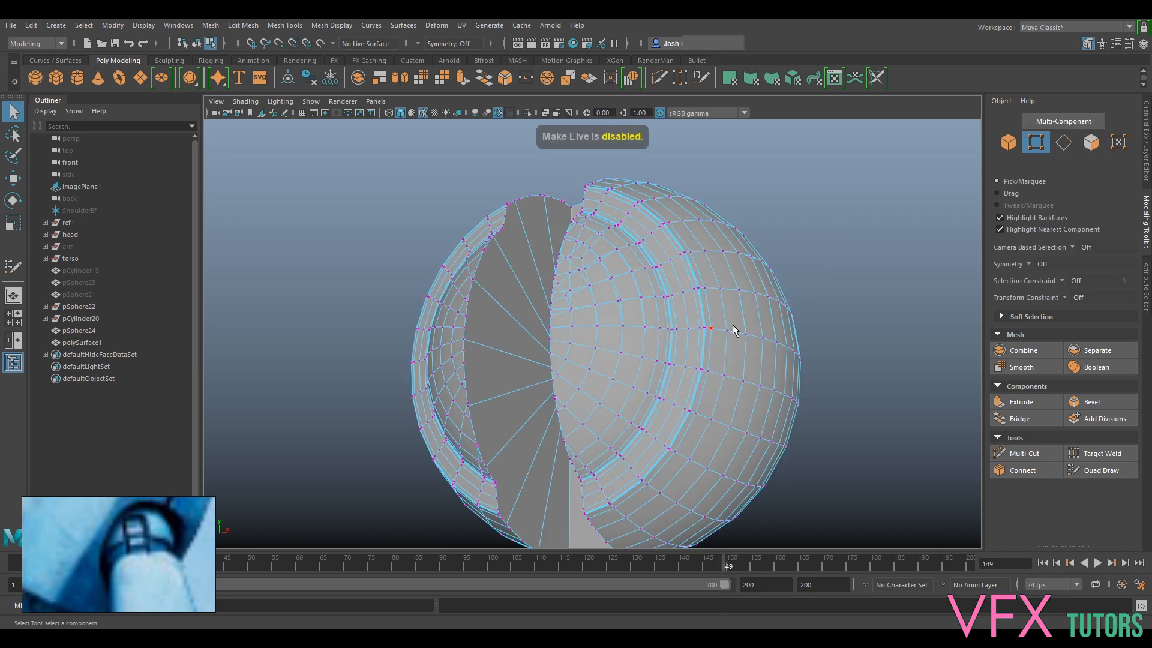
alt+drag(733, 325, 756, 337)
right_drag(756, 338, 814, 279)
click(939, 393)
click(689, 317)
click(589, 316)
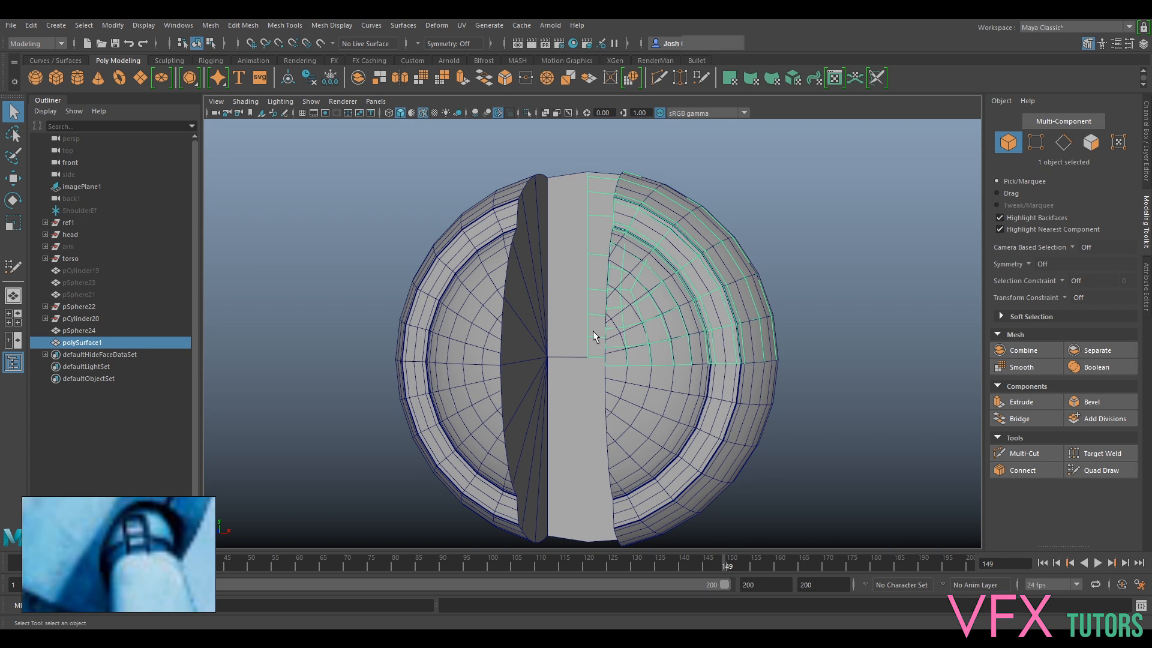
right_drag(602, 183, 578, 192)
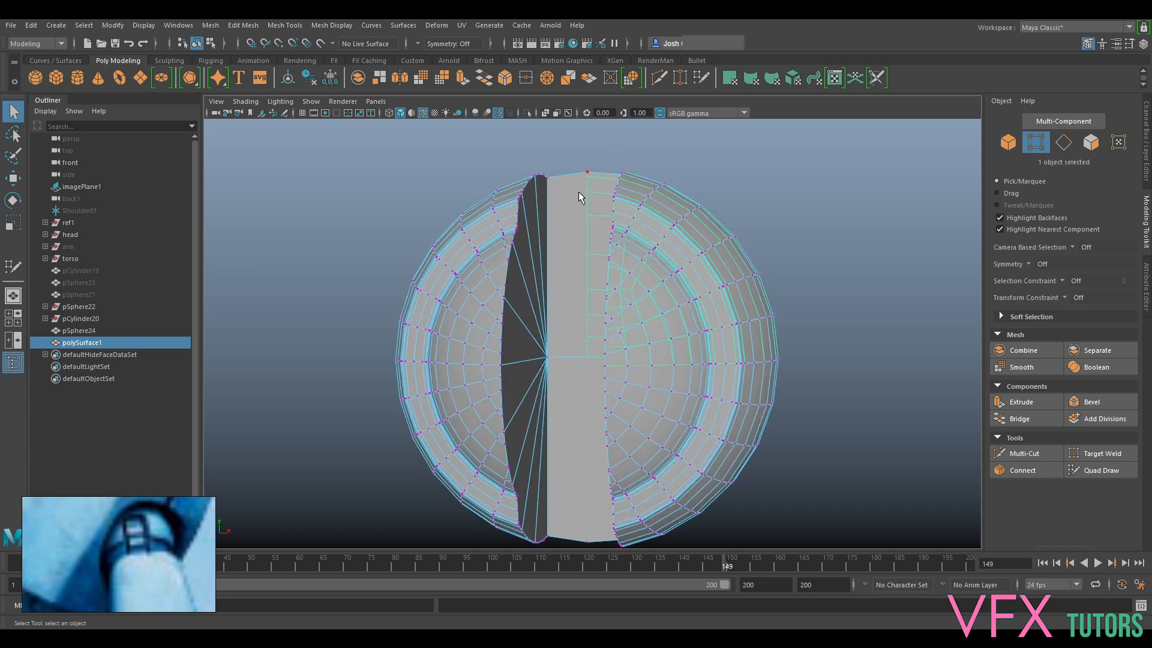
key(ctrl+z)
Isolate the patch, select all 30 vertices of its bottom border and flatten them along Y
alt+drag(580, 310, 605, 303)
key(ctrl+1)
right_drag(604, 305, 557, 311)
drag(782, 360, 783, 359)
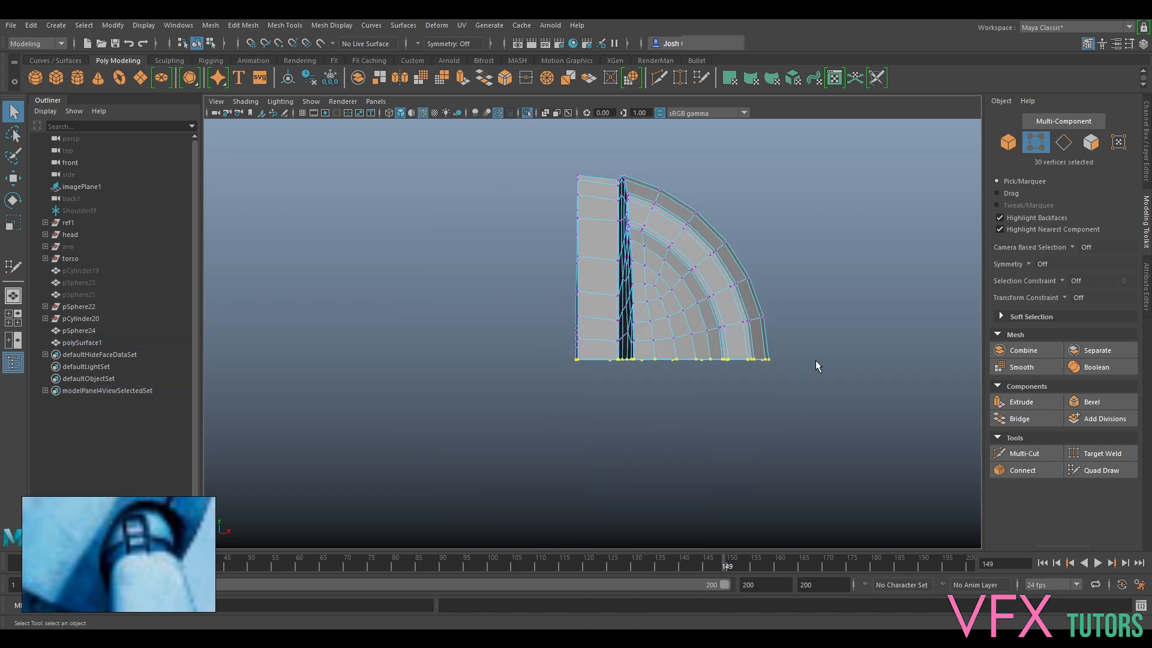
key(r)
drag(670, 246, 690, 401)
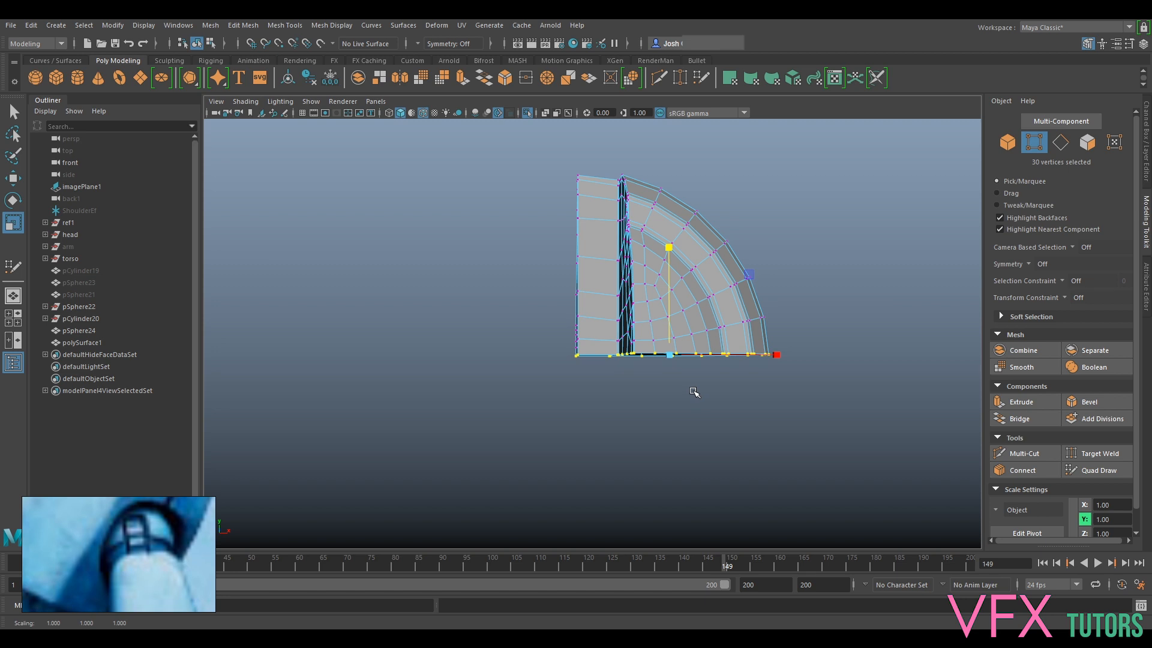
End the isolation, snap the bottom border in Y to the sphere's horizontal centre edge at -17.77 and return to object mode
key(ctrl+1)
alt+drag(758, 357, 724, 391)
key(w)
drag(678, 294, 614, 378)
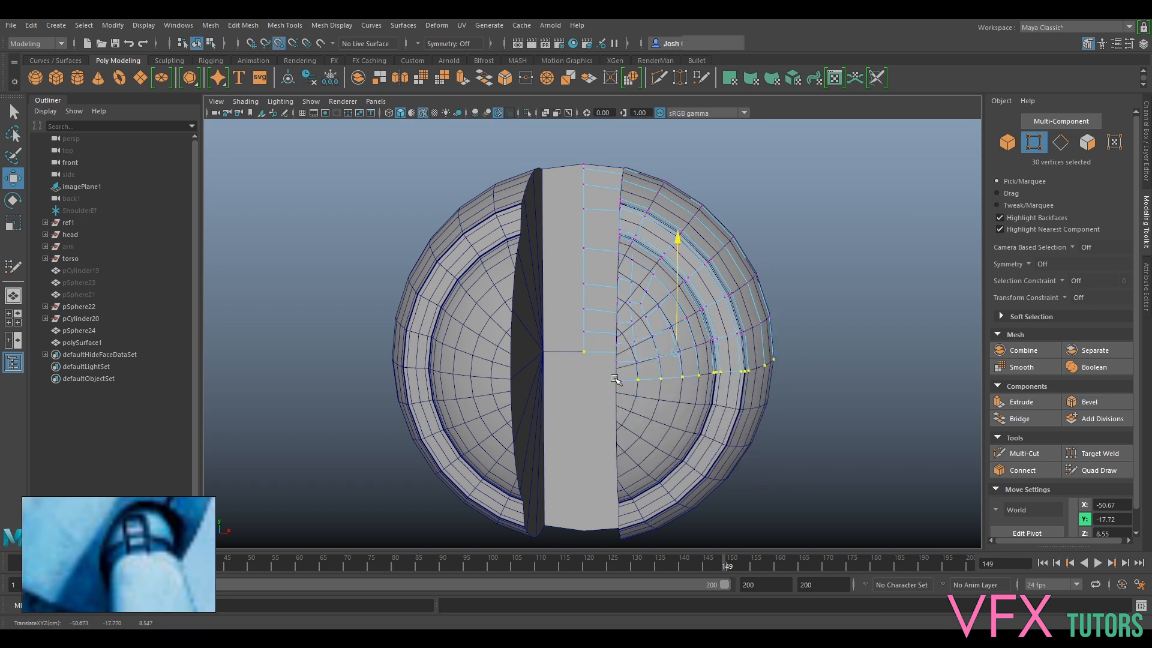
alt+drag(696, 375, 697, 329)
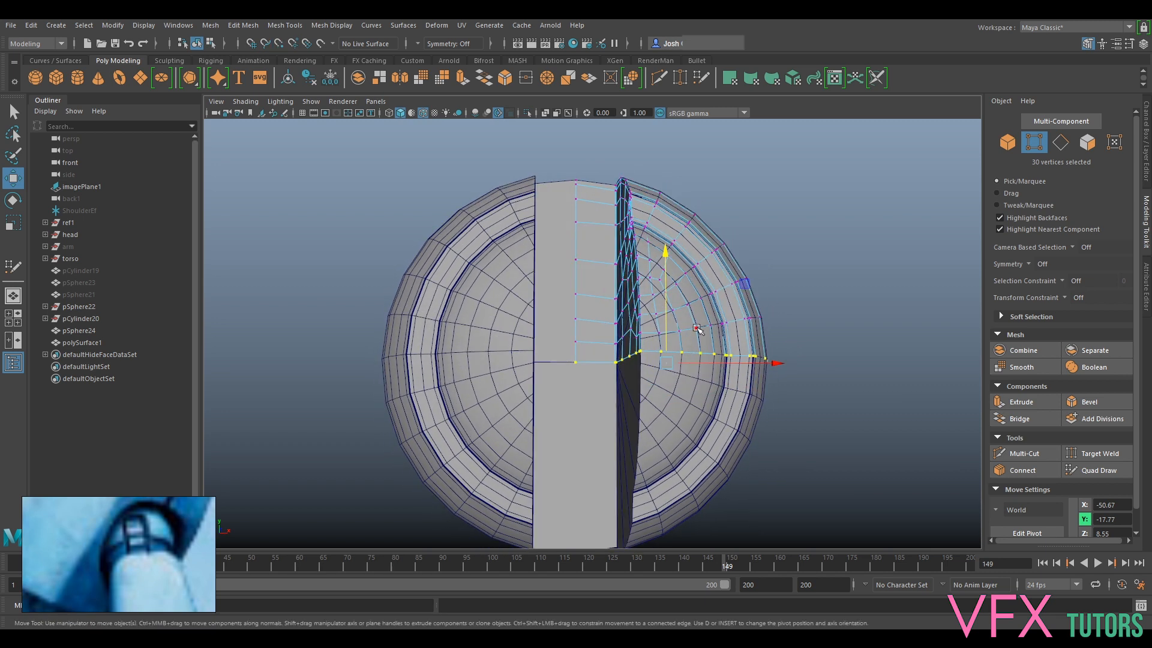
key(F8)
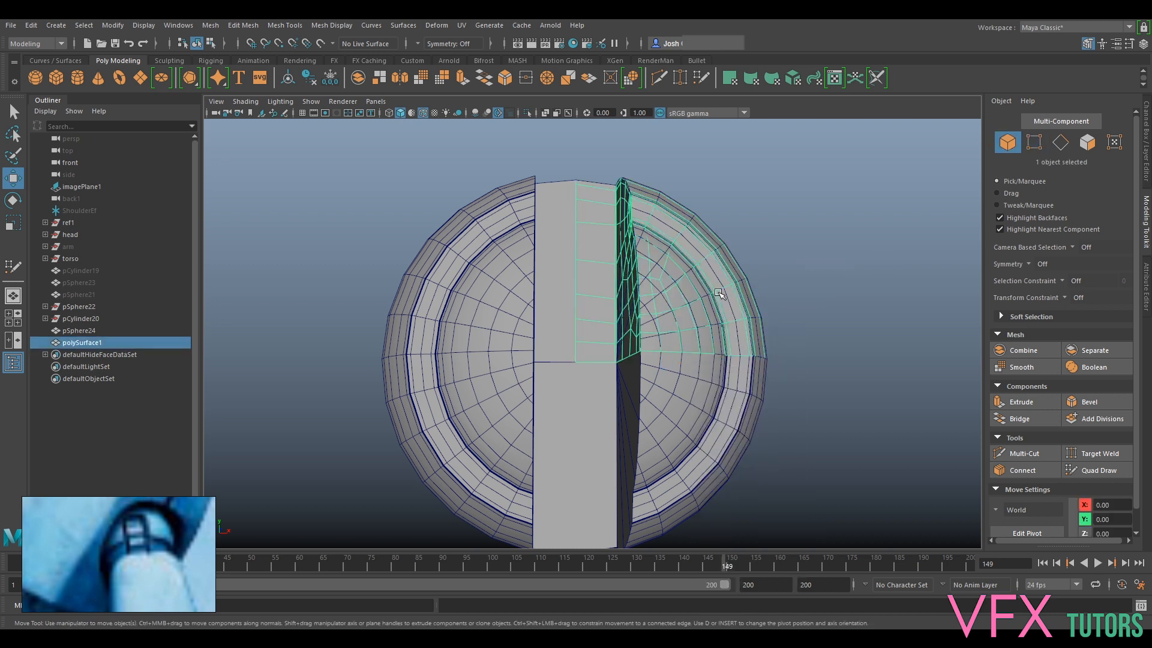
Set pSphere24 as the live surface and open Quad Draw on the polySurface1 patch
click(322, 44)
click(660, 291)
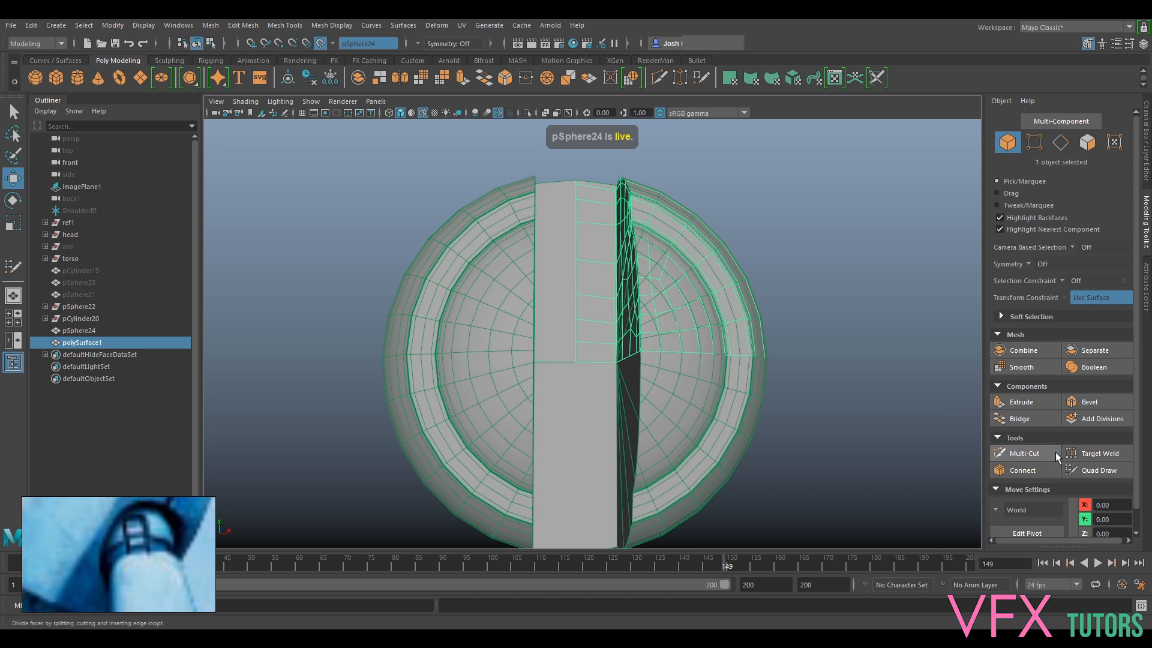
click(1094, 464)
alt+drag(823, 283, 758, 315)
alt+drag(589, 352, 653, 335)
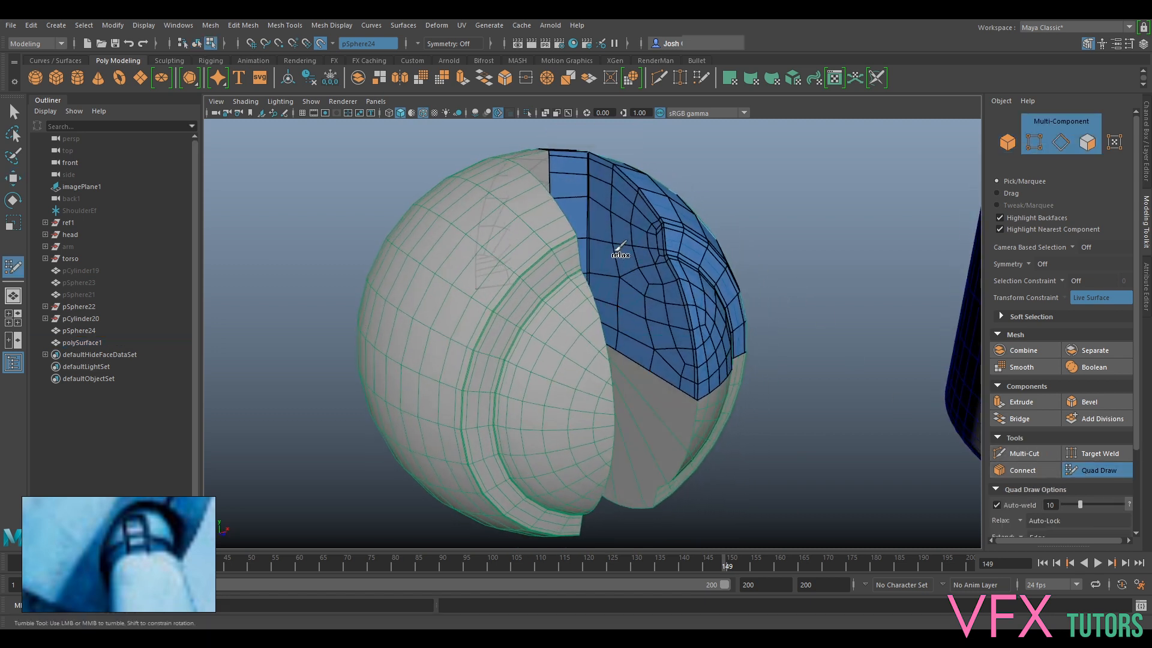
Examine the patch's support edges along the slot's inner corner, its bottom border and the outer side of the sphere
alt+drag(621, 216, 629, 251)
scroll(707, 439, up, 3)
alt+middle_drag(629, 252, 596, 303)
scroll(596, 303, up, 4)
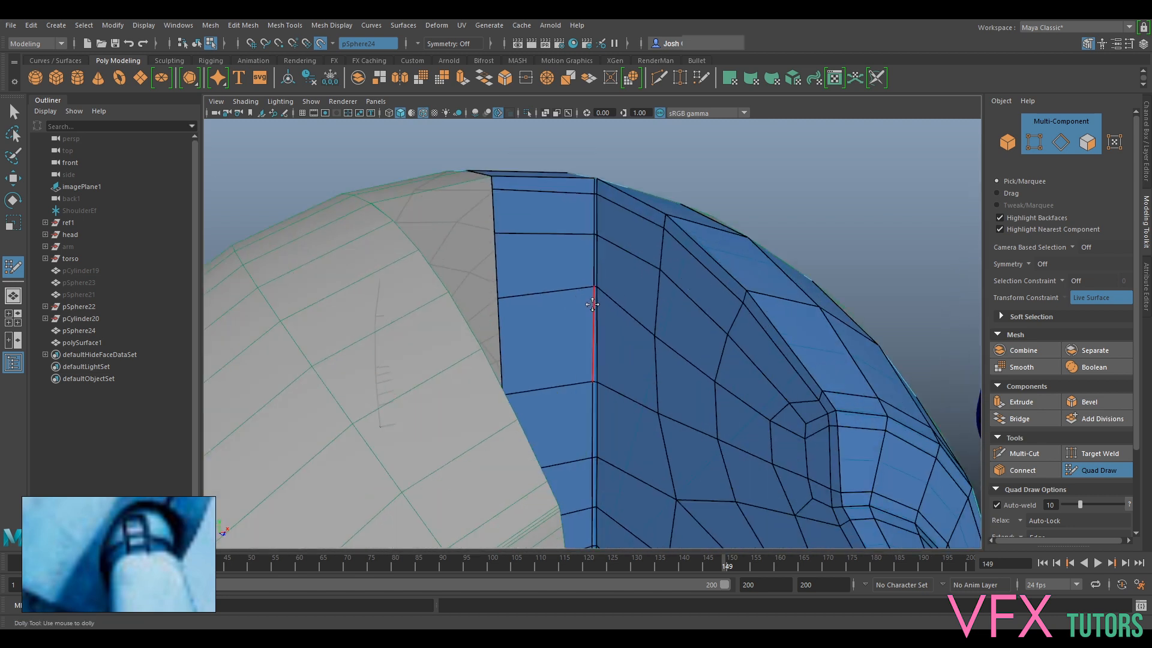
alt+drag(642, 393, 664, 416)
scroll(664, 416, up, 6)
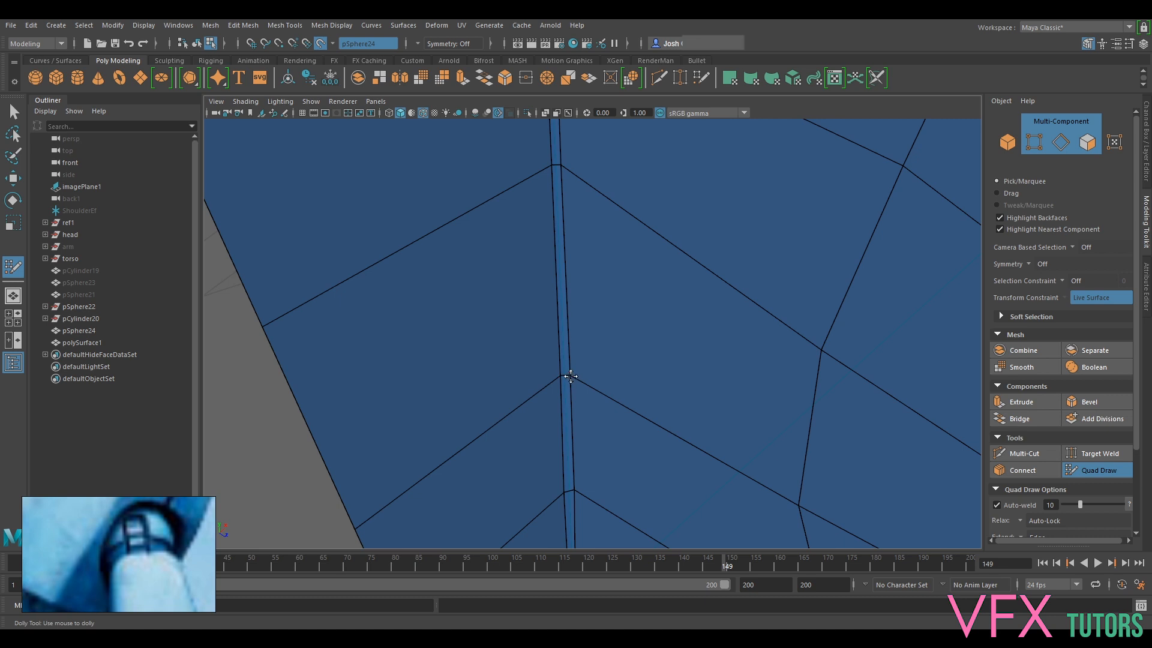
alt+drag(616, 410, 611, 274)
scroll(610, 353, down, 5)
alt+drag(609, 352, 602, 288)
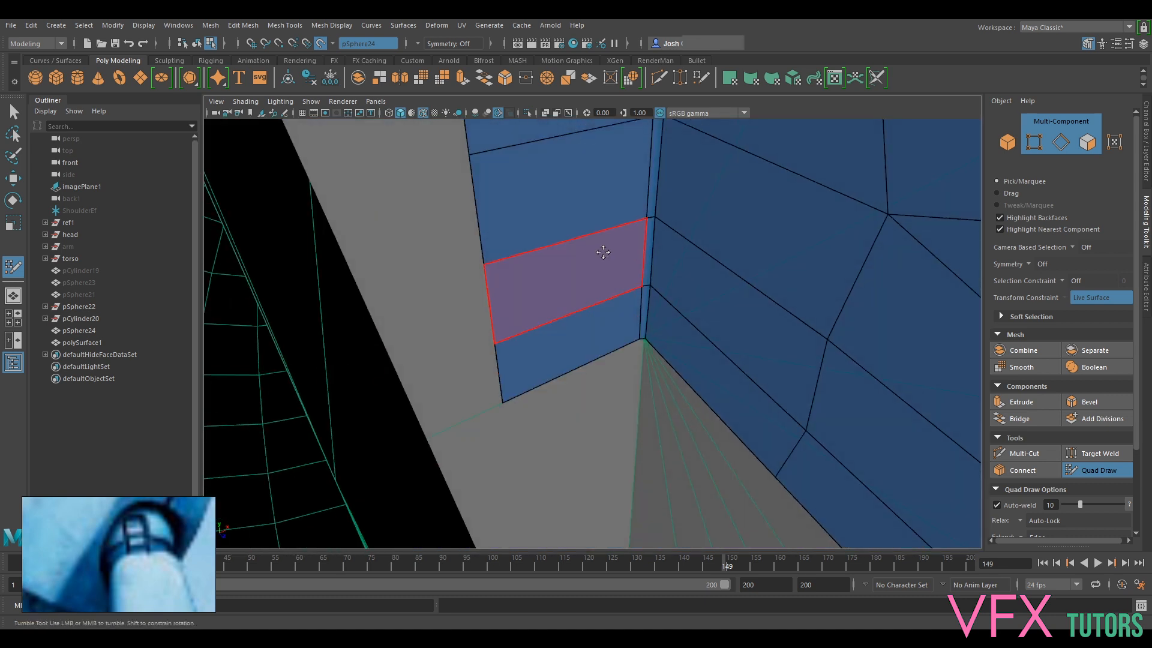
scroll(669, 216, up, 4)
alt+middle_drag(660, 303, 583, 364)
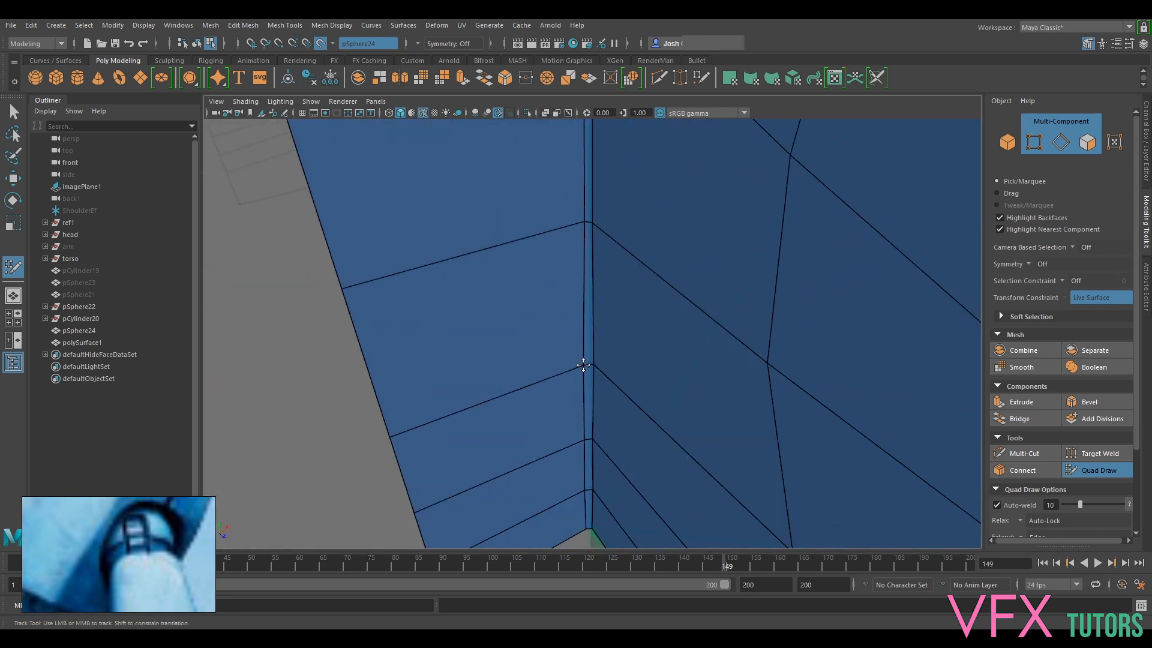
scroll(612, 338, down, 6)
alt+drag(612, 337, 618, 300)
scroll(643, 346, down, 4)
scroll(618, 300, up, 6)
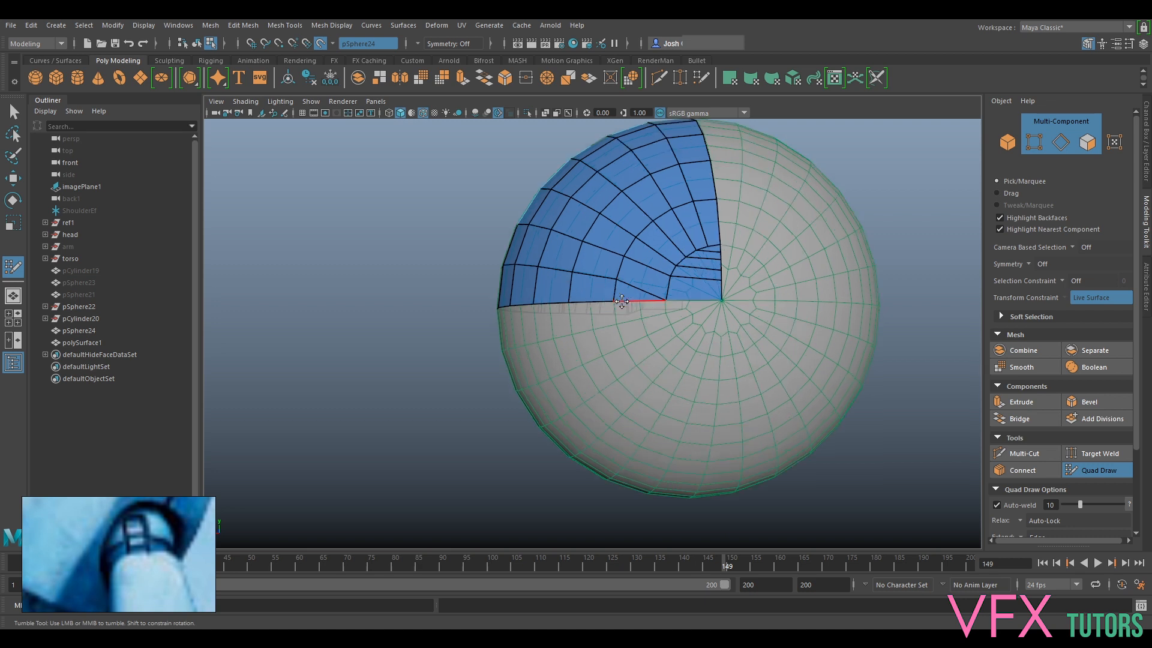
Reposition the patch vertices beside the sphere's pole so the lowest row forms a quad at the centre border
alt+middle_drag(844, 253, 738, 300)
drag(700, 316, 702, 277)
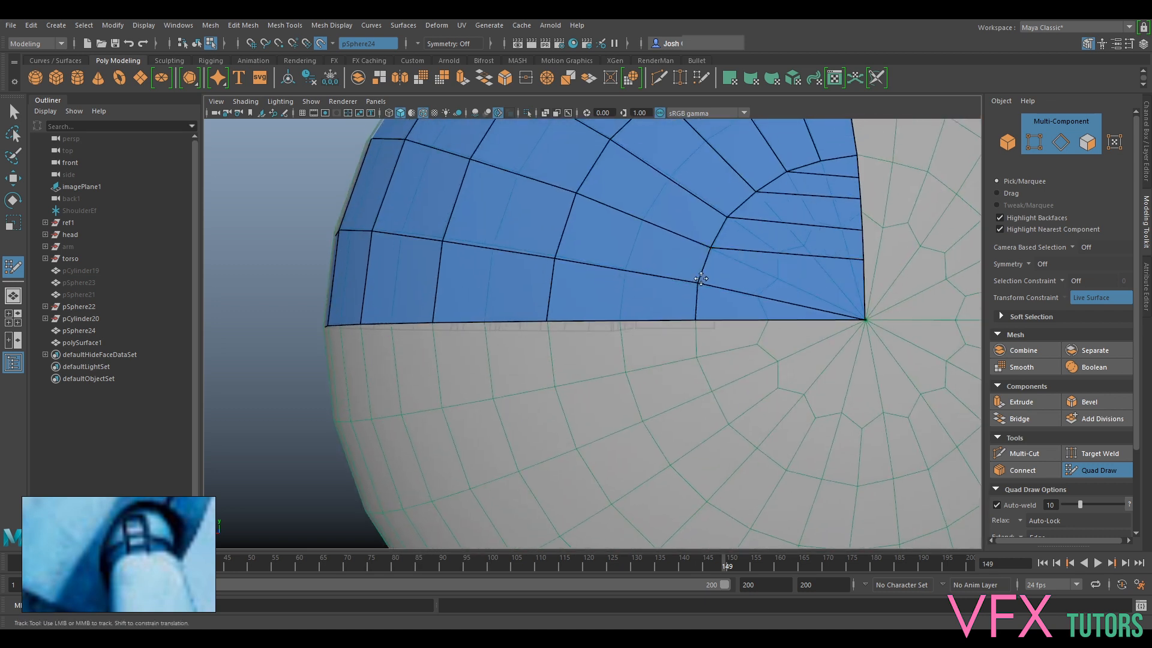
alt+middle_drag(940, 307, 831, 317)
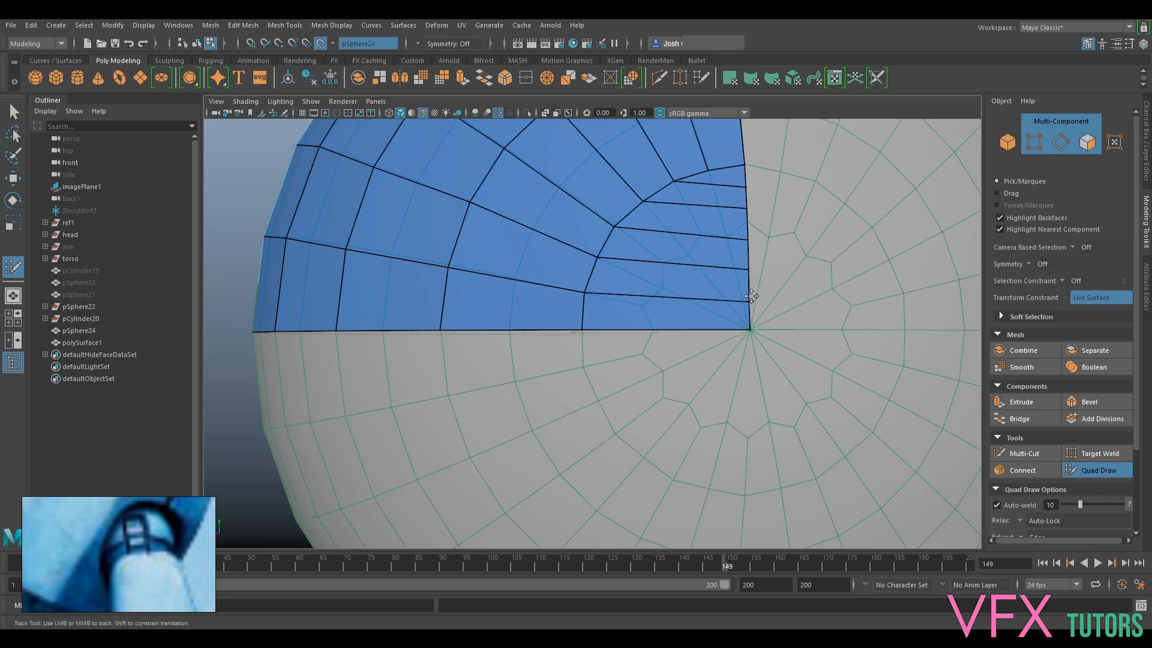
mouse_move(528, 312)
alt+mouse_down()
mouse_move(645, 352)
mouse_move(568, 371)
mouse_move(567, 337)
mouse_move(662, 329)
alt+mouse_up()
scroll(647, 352, down, 5)
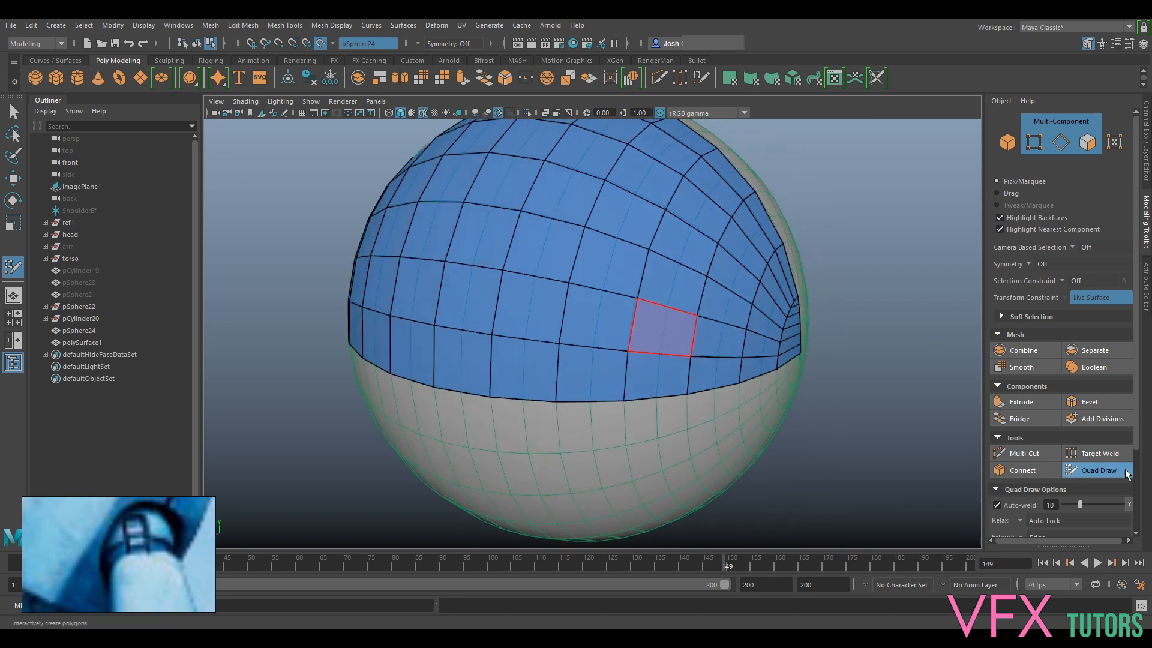
Leave Quad Draw, select the polySurface1 patch in object mode, turn off the live surface and isolate the patch
click(1096, 471)
scroll(571, 297, down, 5)
alt+drag(570, 297, 711, 324)
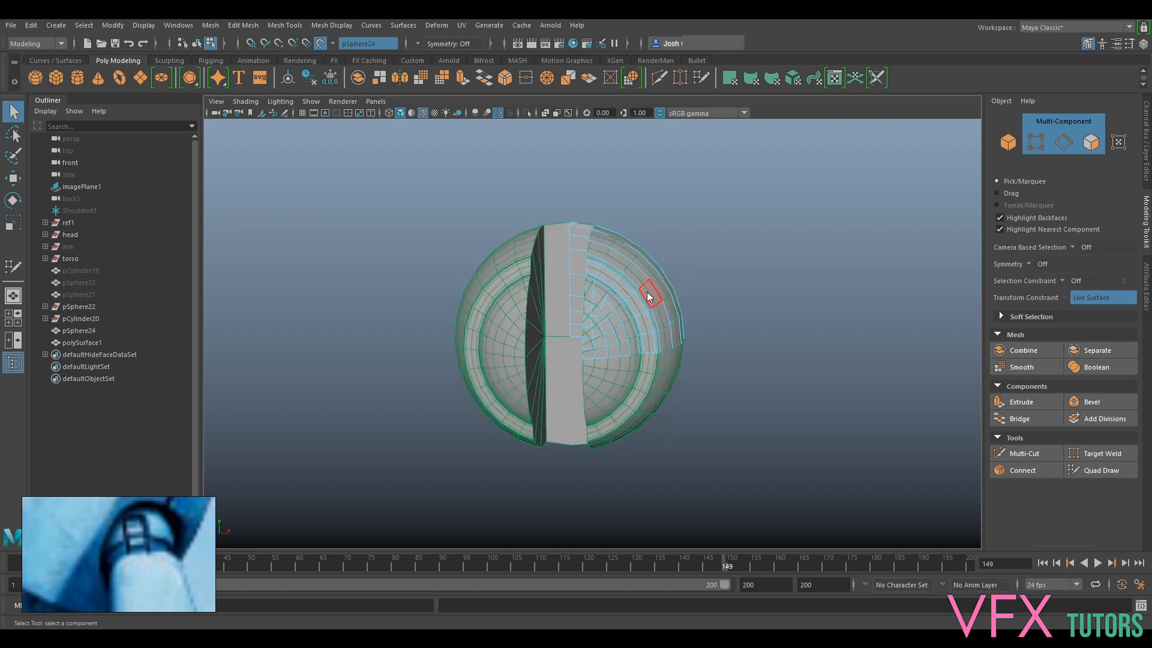
right_drag(647, 296, 689, 267)
click(321, 45)
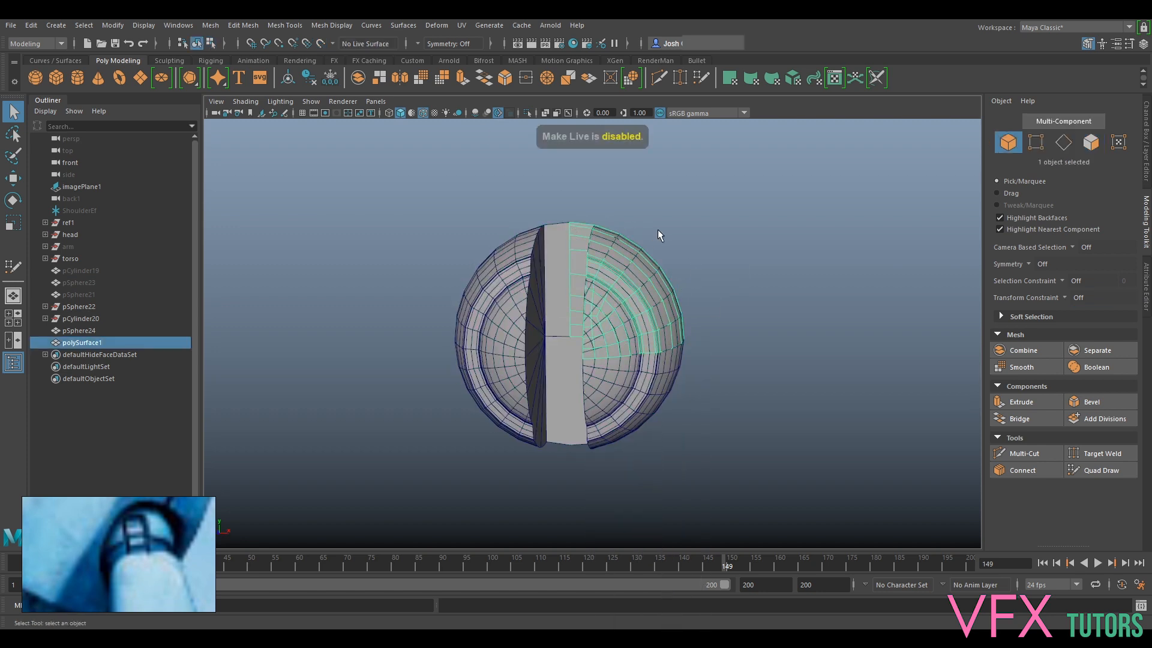
key(ctrl+1)
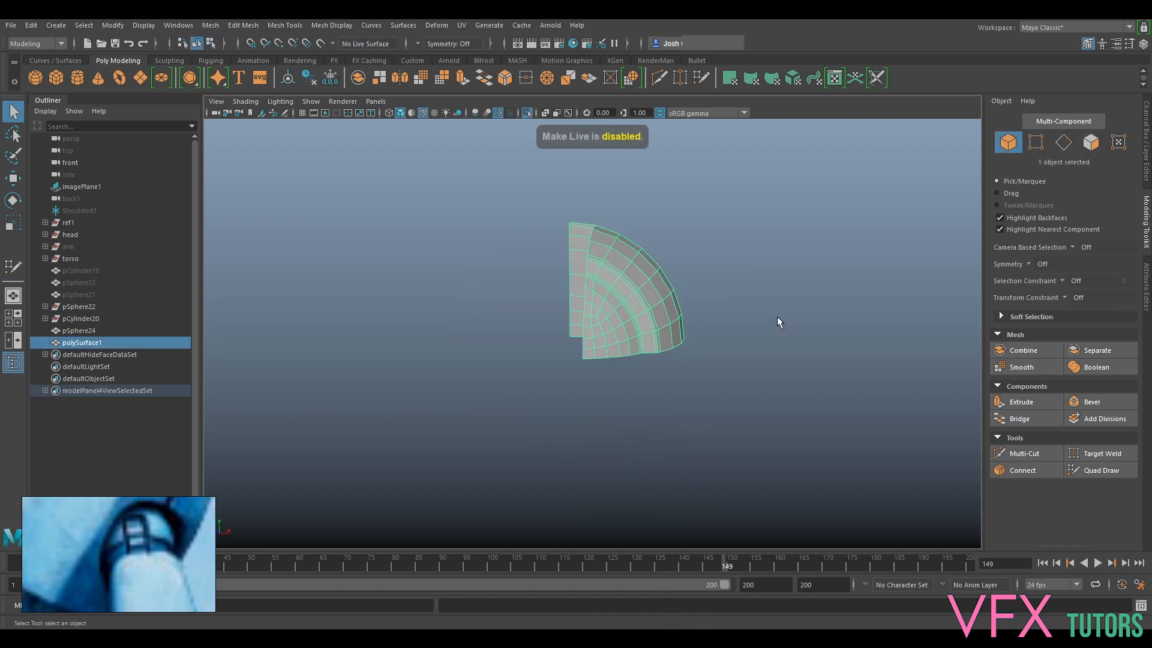
Turn on the smooth mesh preview for the isolated patch and examine its form from several sides
click(791, 344)
alt+drag(792, 344, 588, 333)
click(588, 333)
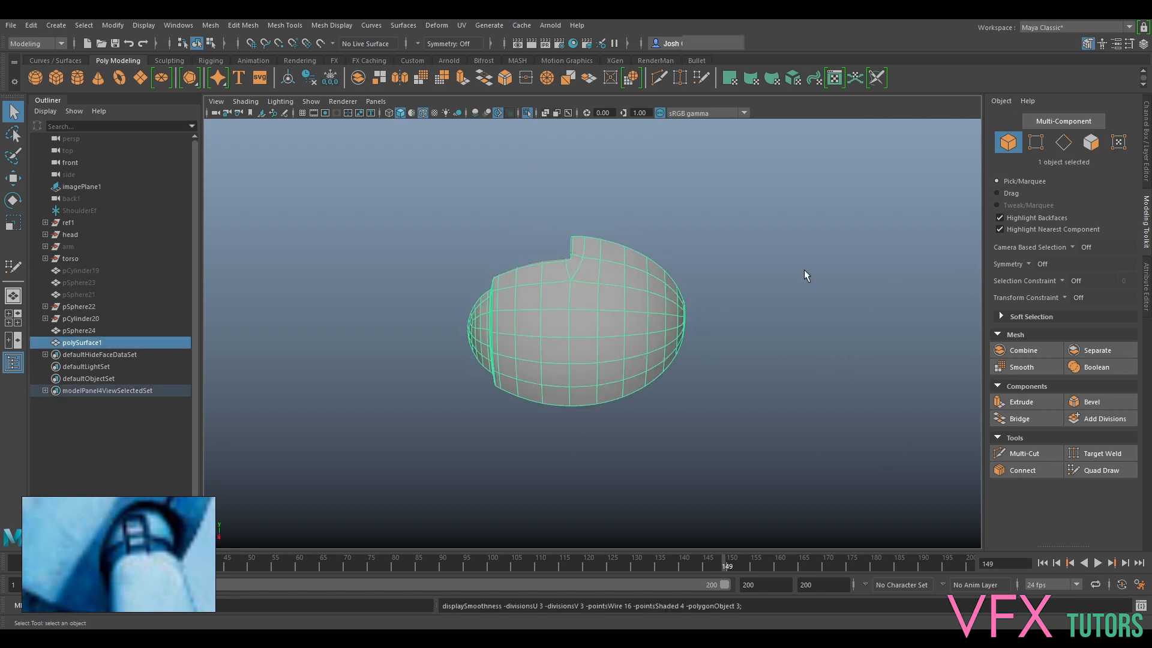
click(642, 455)
alt+drag(643, 455, 747, 294)
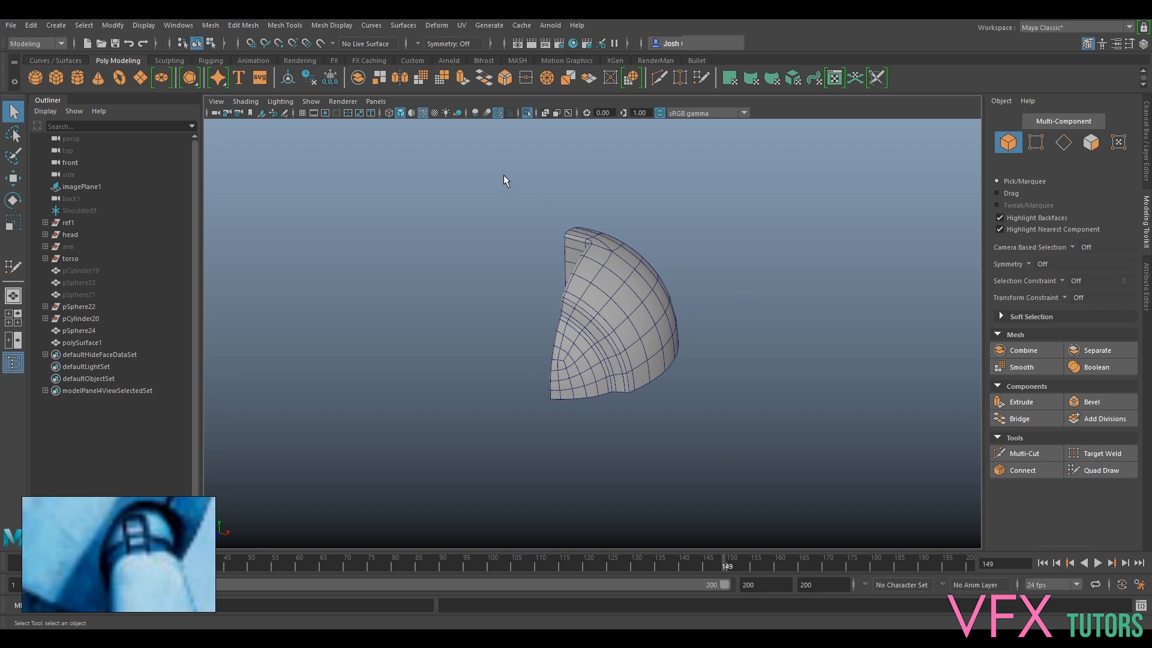
alt+drag(624, 392, 723, 357)
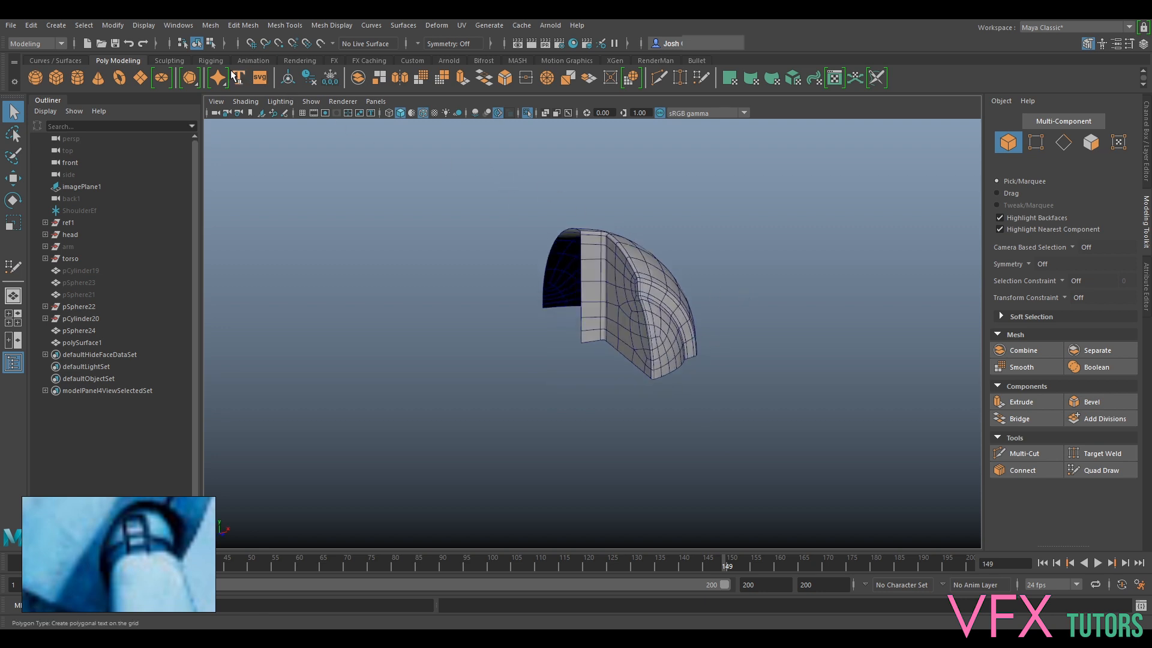
Hide the wireframe on shaded to examine the smoothed patch, and restore the unsmoothed display with its wireframe
click(257, 99)
click(290, 200)
alt+drag(821, 264, 834, 343)
alt+right_drag(838, 344, 586, 376)
alt+drag(587, 377, 578, 247)
click(649, 291)
key(1)
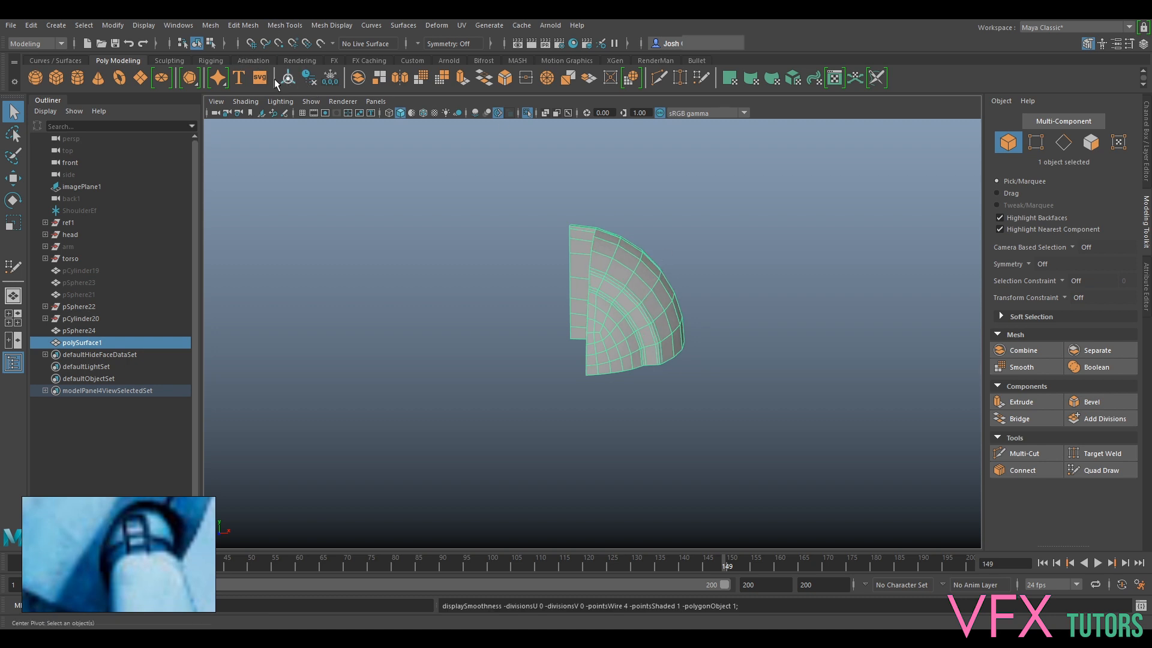
click(255, 101)
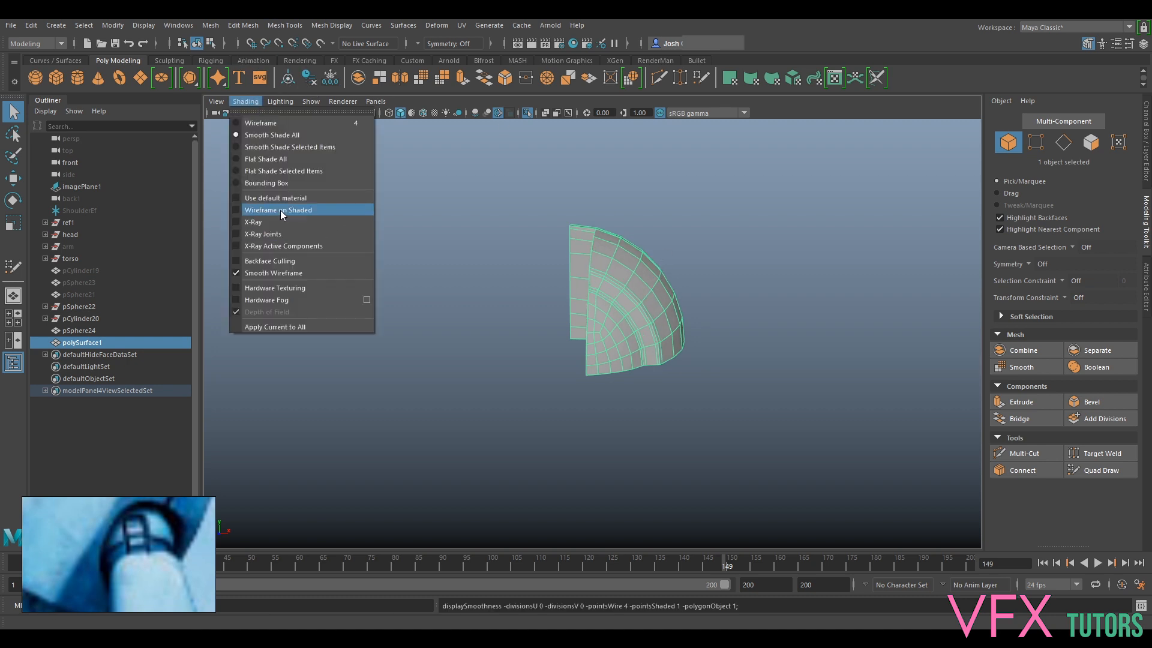
click(279, 210)
Centre the polySurface1 patch's pivot and snap it along X to the patch's vertical centre border
click(708, 214)
click(621, 289)
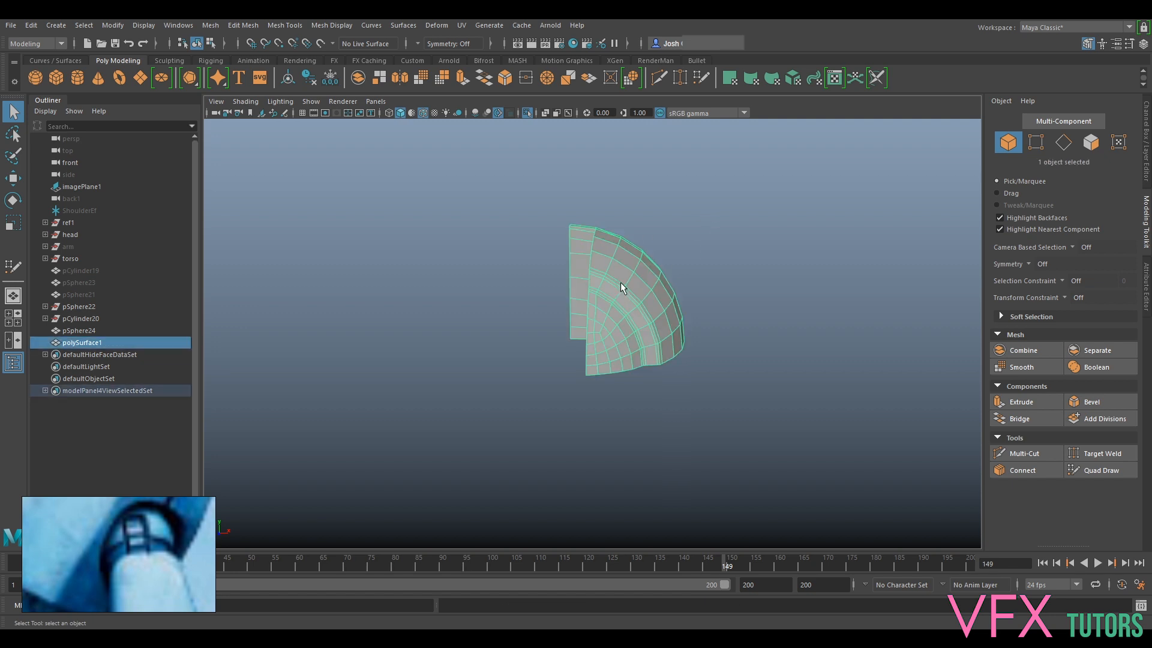
key(w)
alt+drag(640, 272, 684, 281)
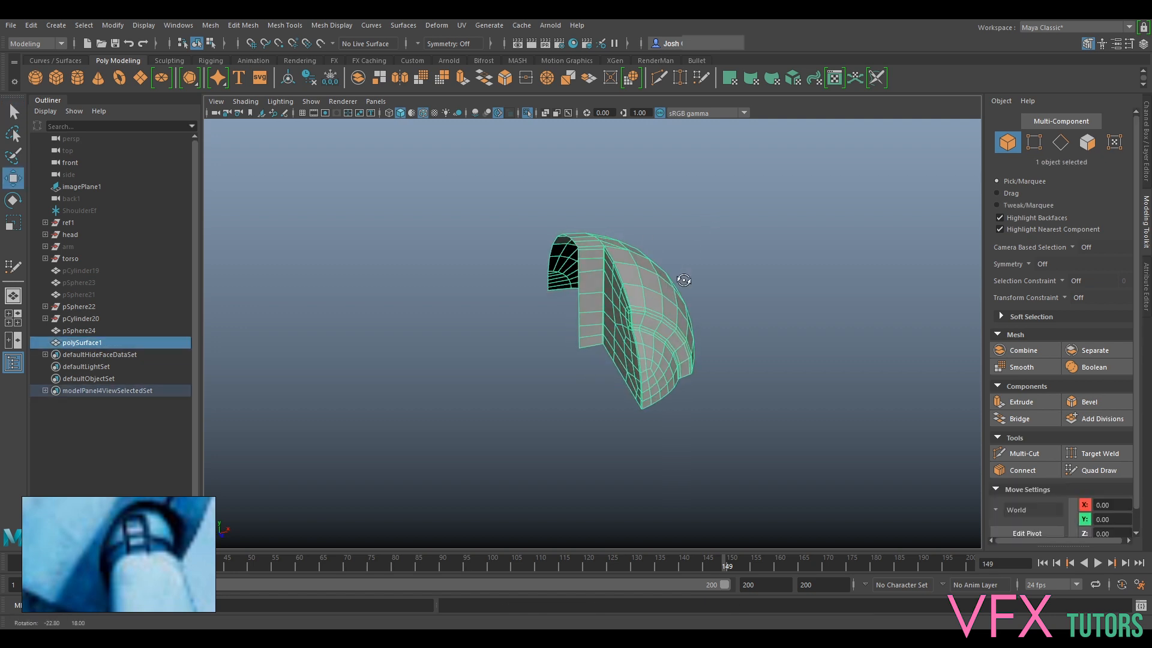
click(288, 78)
alt+drag(718, 360, 576, 309)
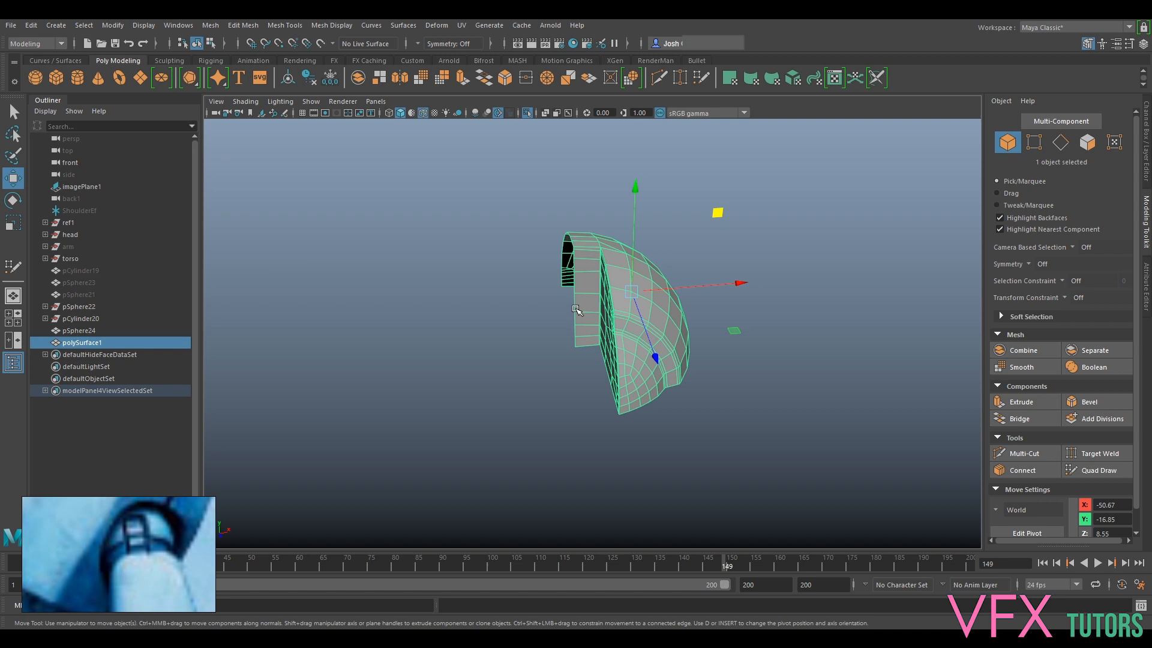
key(d)
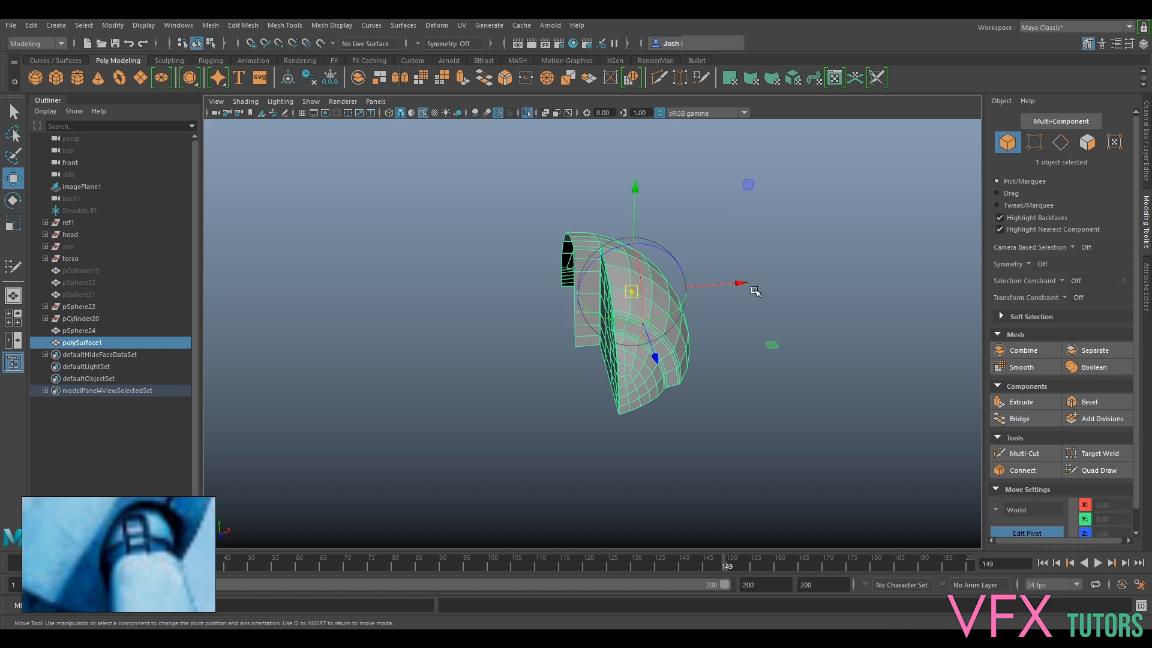
drag(733, 284, 573, 351)
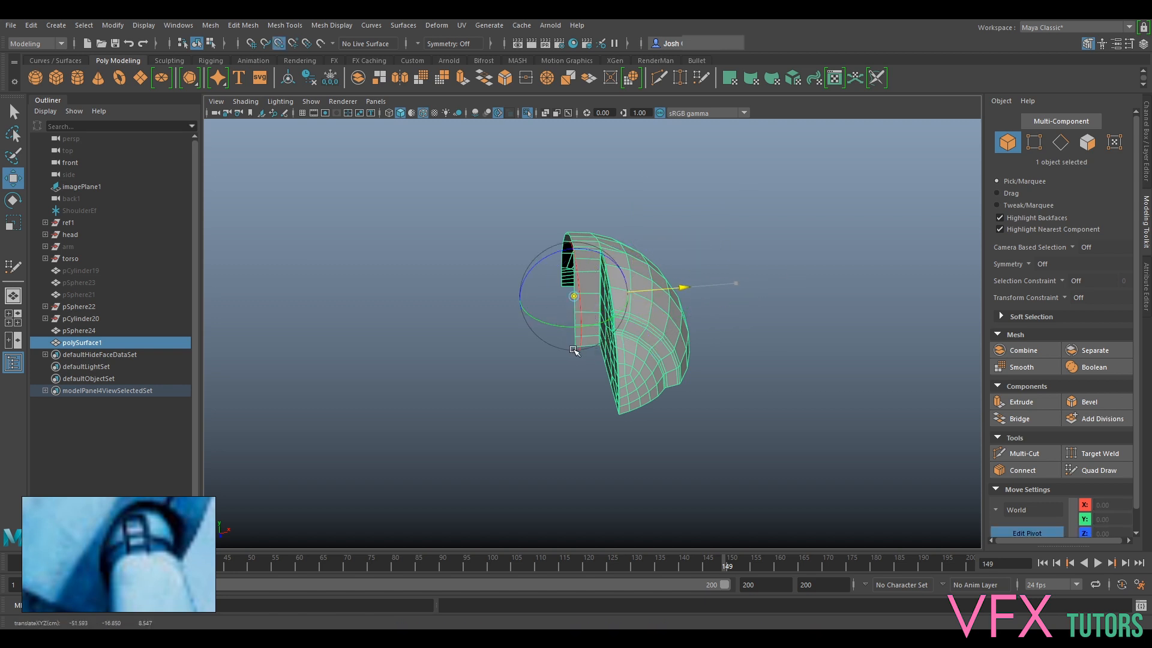
key(d)
Duplicate the patch and mirror the copy by setting its Scale X to -1
alt+drag(579, 360, 667, 329)
key(ctrl+d)
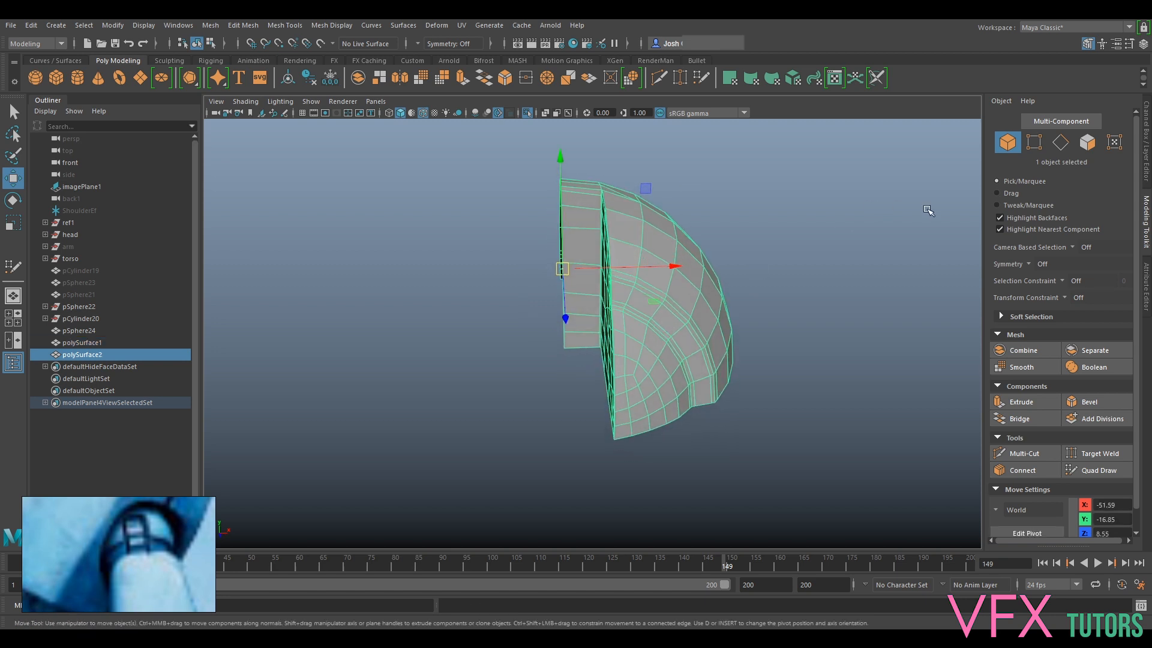
click(1147, 165)
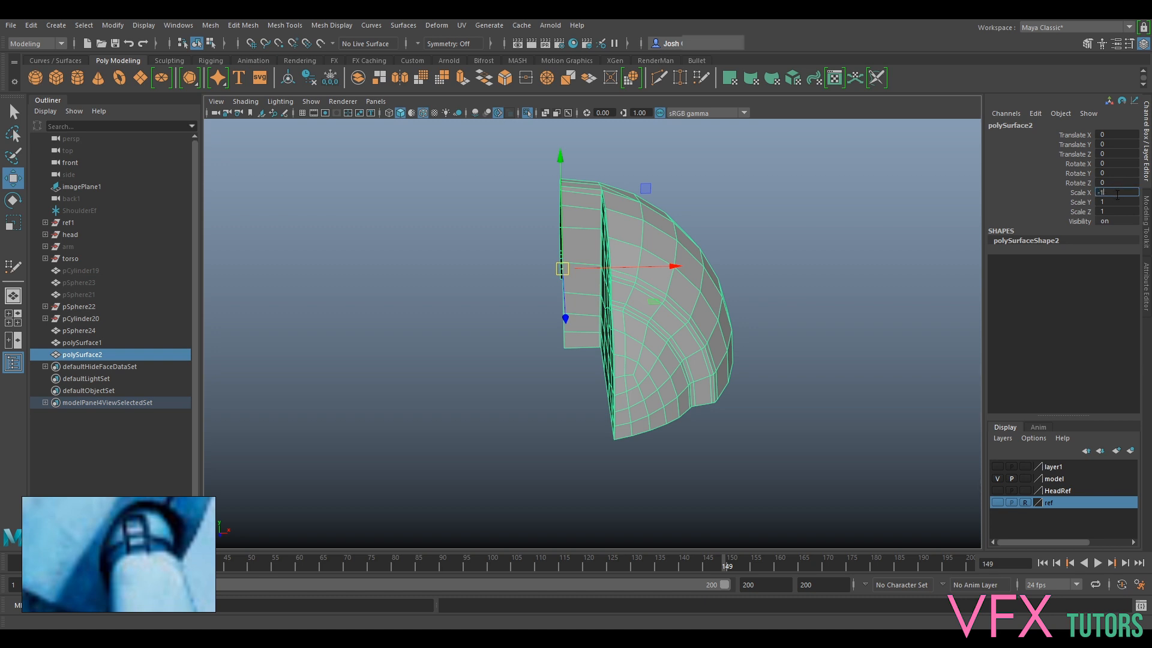
click(1117, 193)
text(-1)
key(Return)
Check the centre seam between the two halves and freeze the mirrored copy's transformations
alt+drag(649, 298, 943, 260)
scroll(570, 205, up, 4)
alt+middle_drag(641, 196, 668, 277)
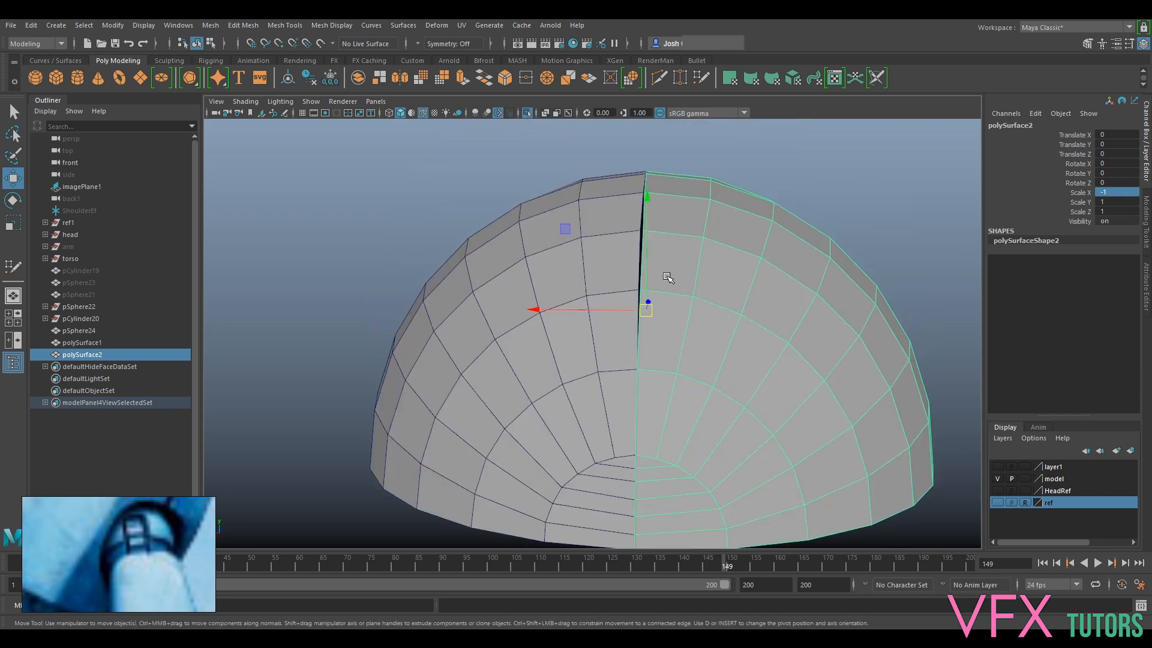
alt+drag(668, 217, 419, 250)
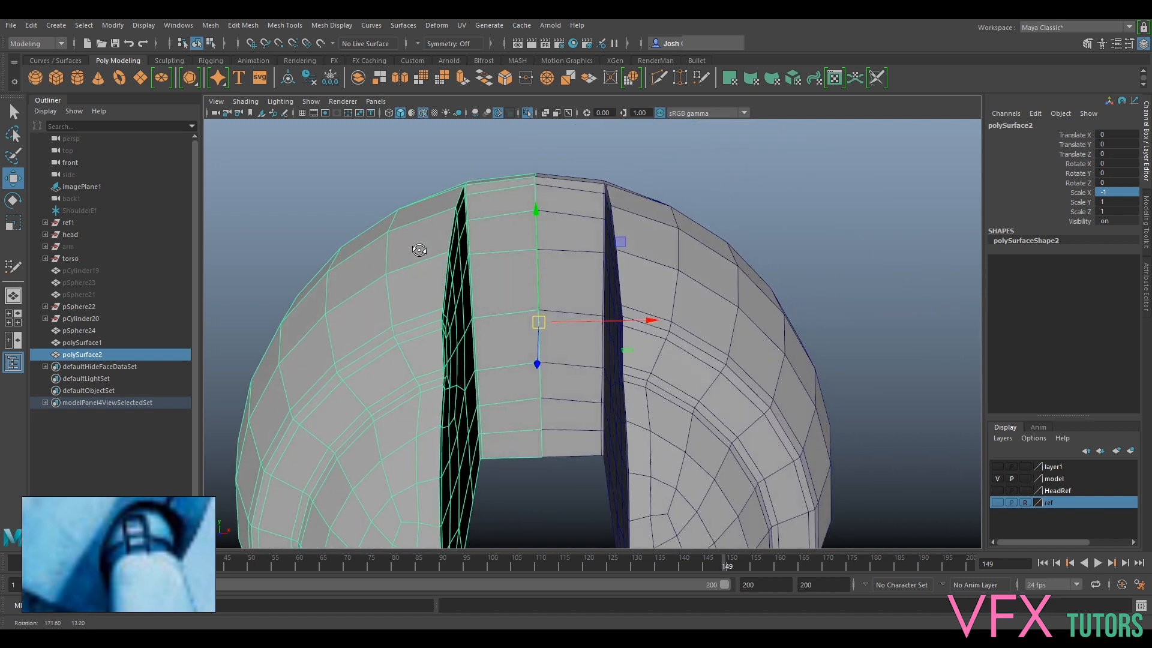
scroll(645, 301, down, 5)
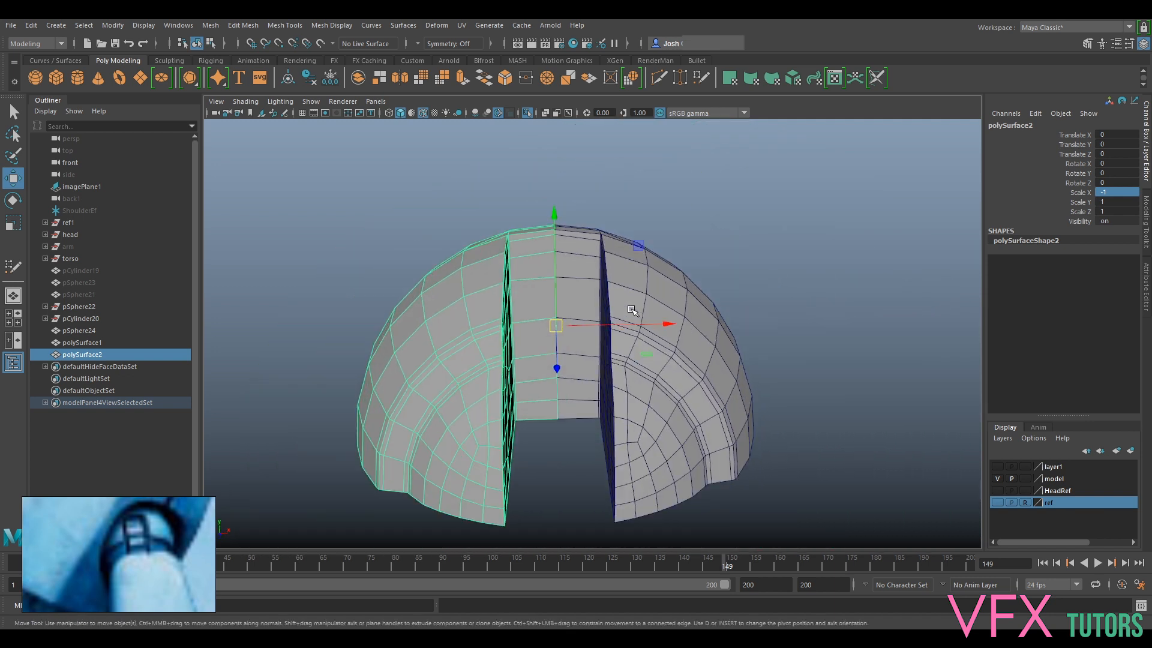
alt+drag(594, 245, 980, 149)
text(-1)
click(336, 73)
alt+drag(895, 216, 723, 221)
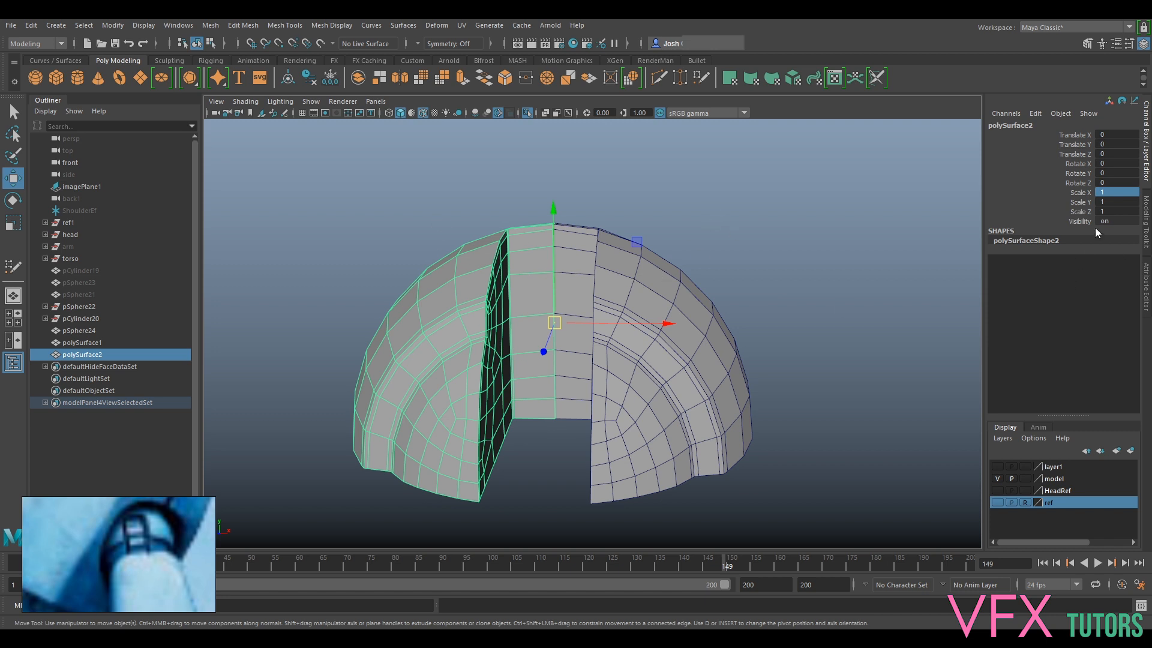
Combine the original patch and its mirrored copy into one mesh and delete its history
shift+click(654, 393)
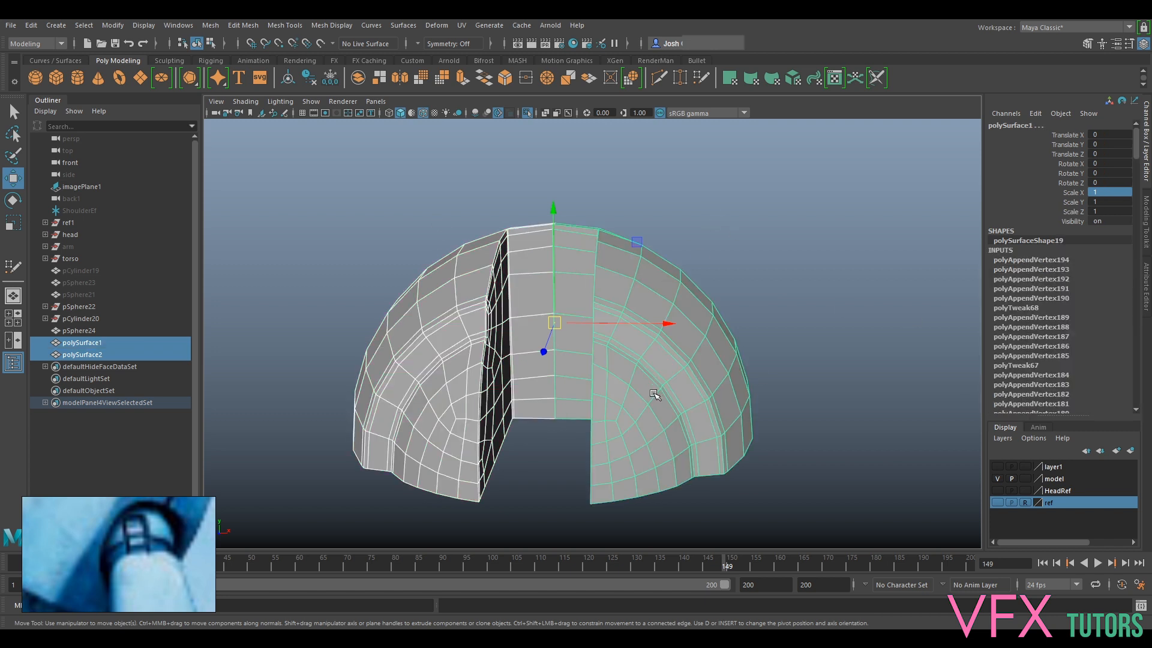
click(211, 26)
click(246, 68)
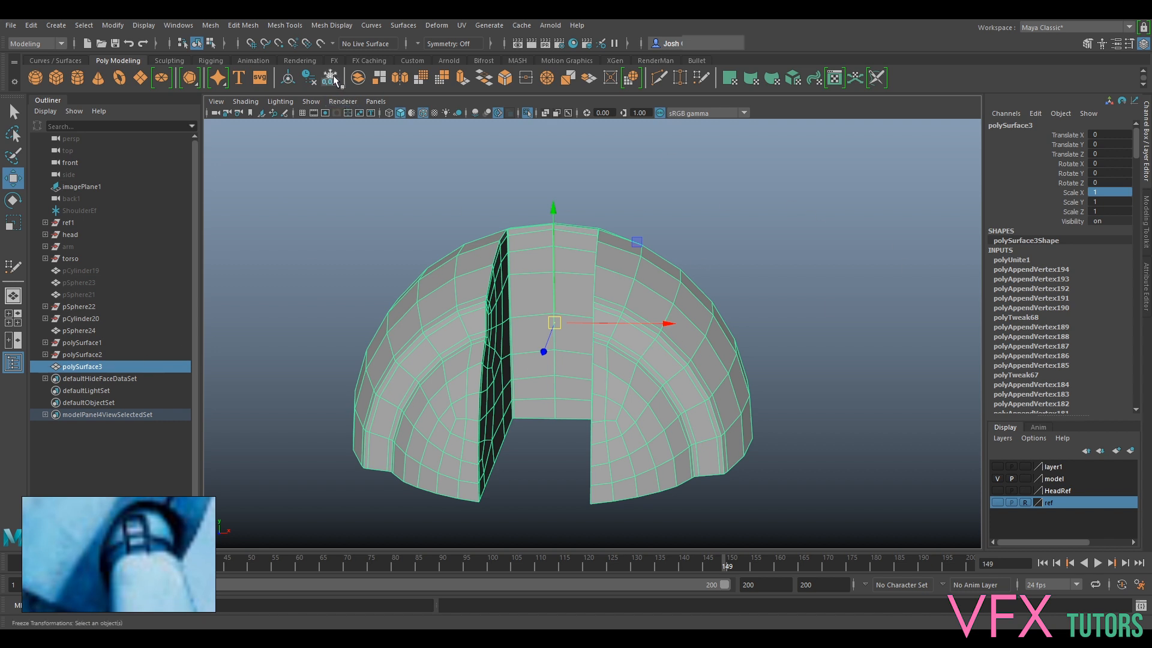
click(308, 78)
Select the vertices along the combined mesh's centre seam and merge them with a distance threshold of 0.01
right_drag(621, 276, 561, 273)
alt+middle_drag(584, 269, 635, 275)
drag(607, 382, 597, 451)
alt+drag(636, 258, 623, 307)
scroll(626, 315, up, 5)
alt+middle_drag(640, 263, 660, 343)
alt+drag(660, 343, 659, 315)
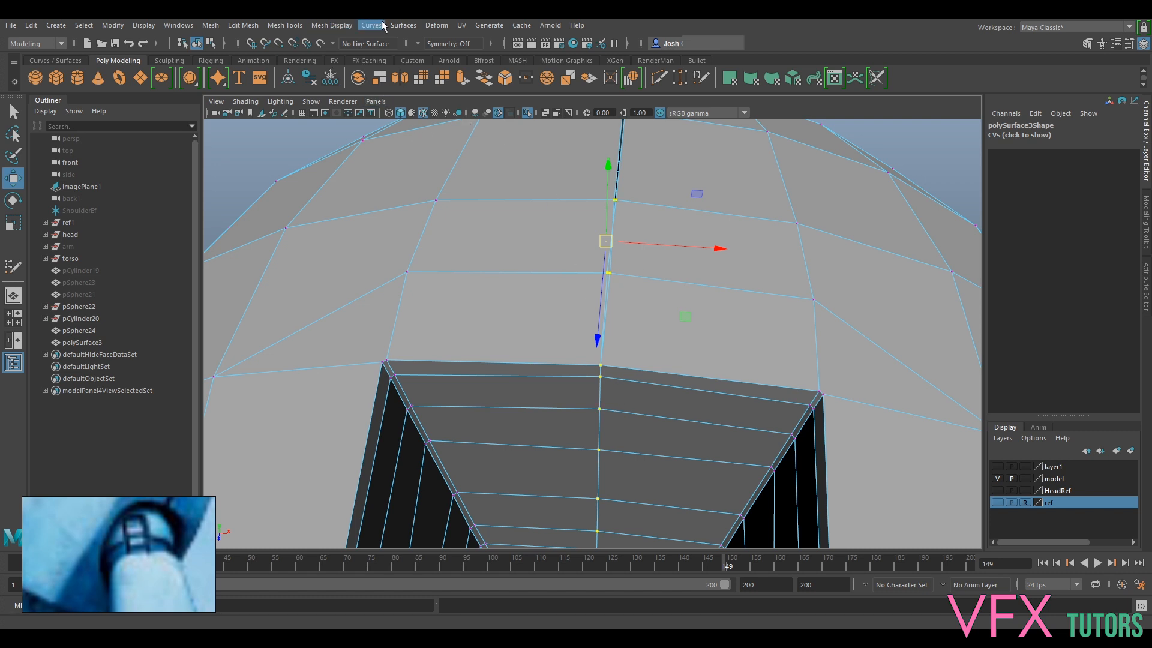
click(234, 24)
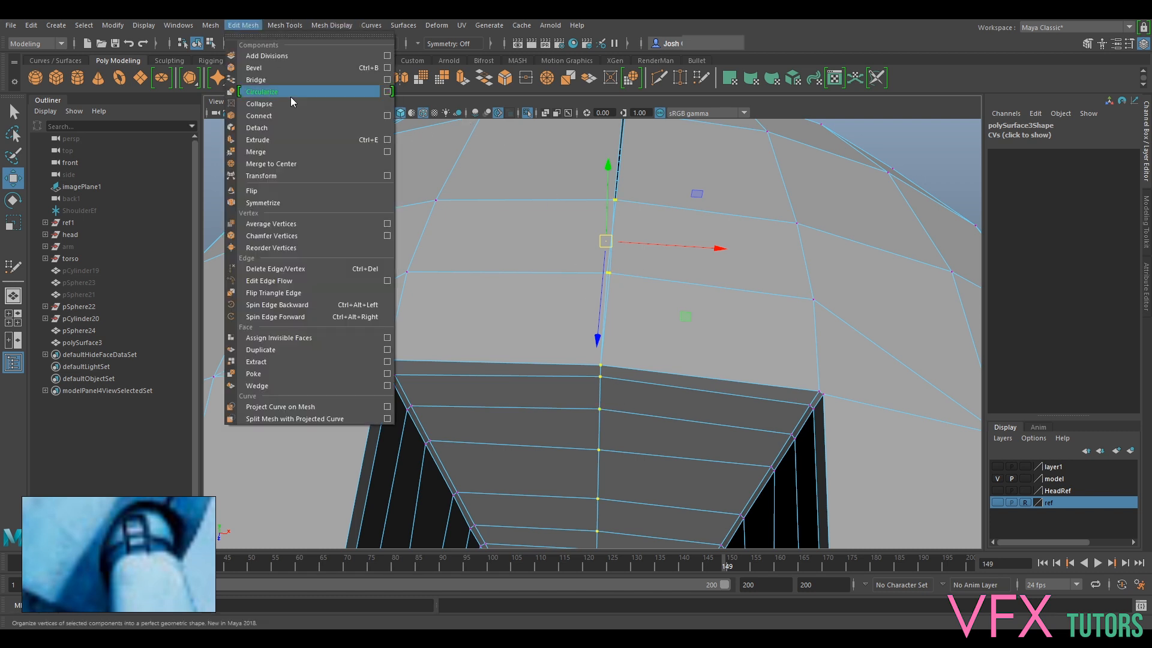
click(291, 155)
Select the two unmerged vertices at the remaining gap in the centre seam and merge them to their center
alt+drag(643, 333, 619, 376)
mouse_move(586, 251)
alt+mouse_down()
mouse_move(594, 290)
mouse_move(577, 265)
alt+mouse_up()
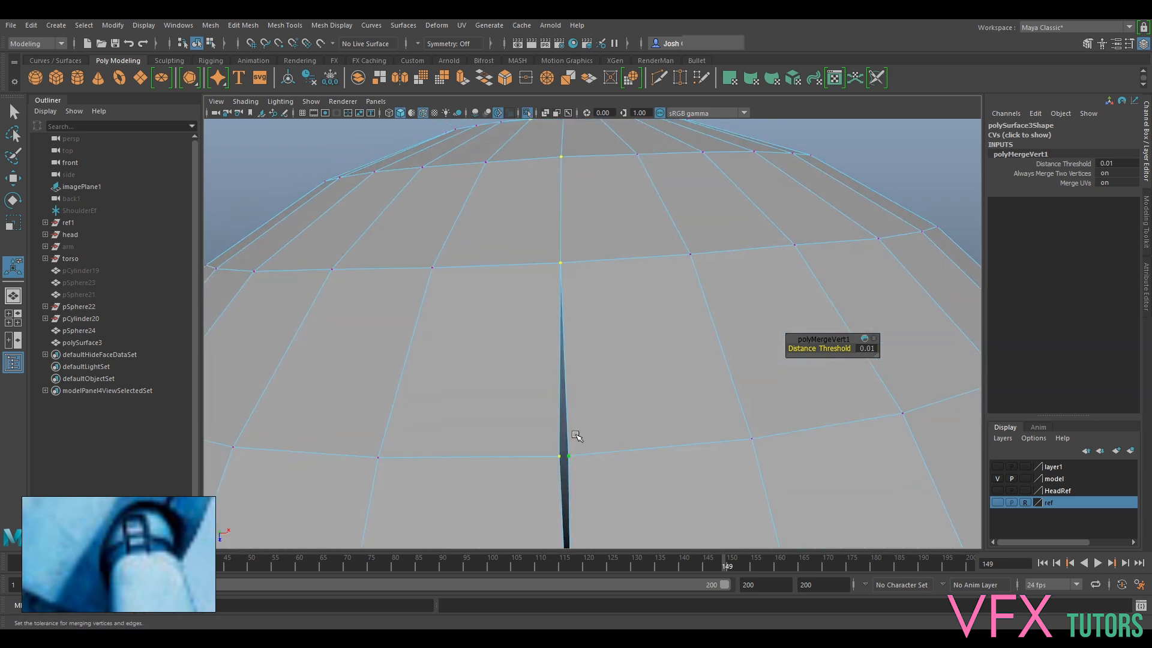
drag(549, 473, 575, 443)
click(211, 25)
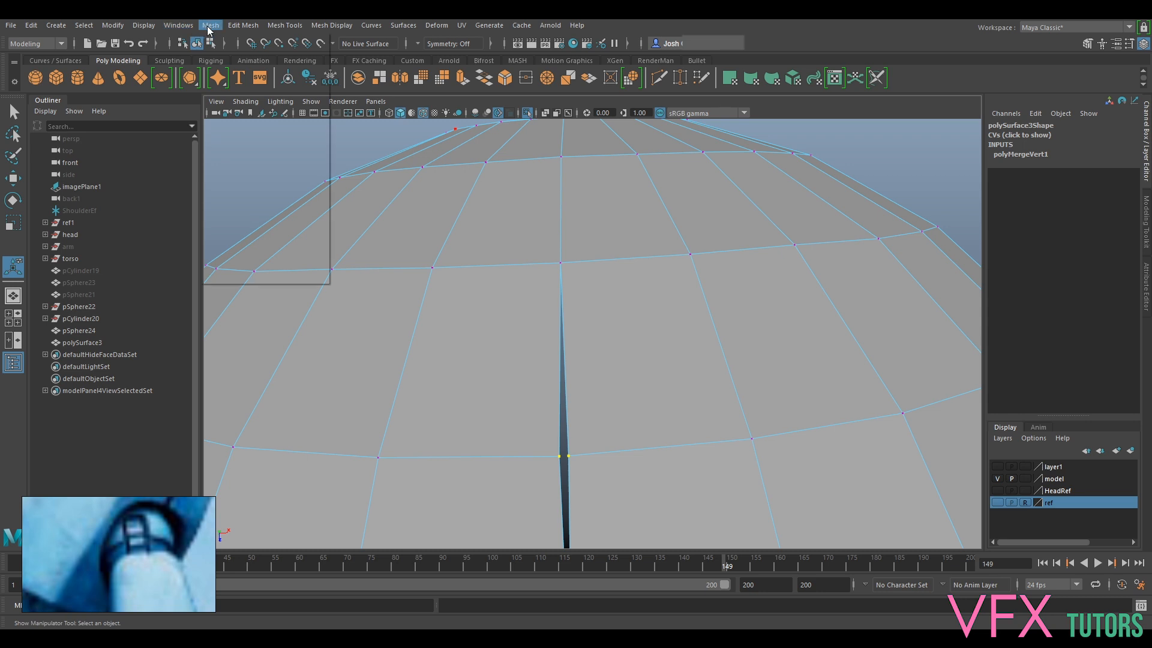
mouse_move(242, 25)
click(297, 167)
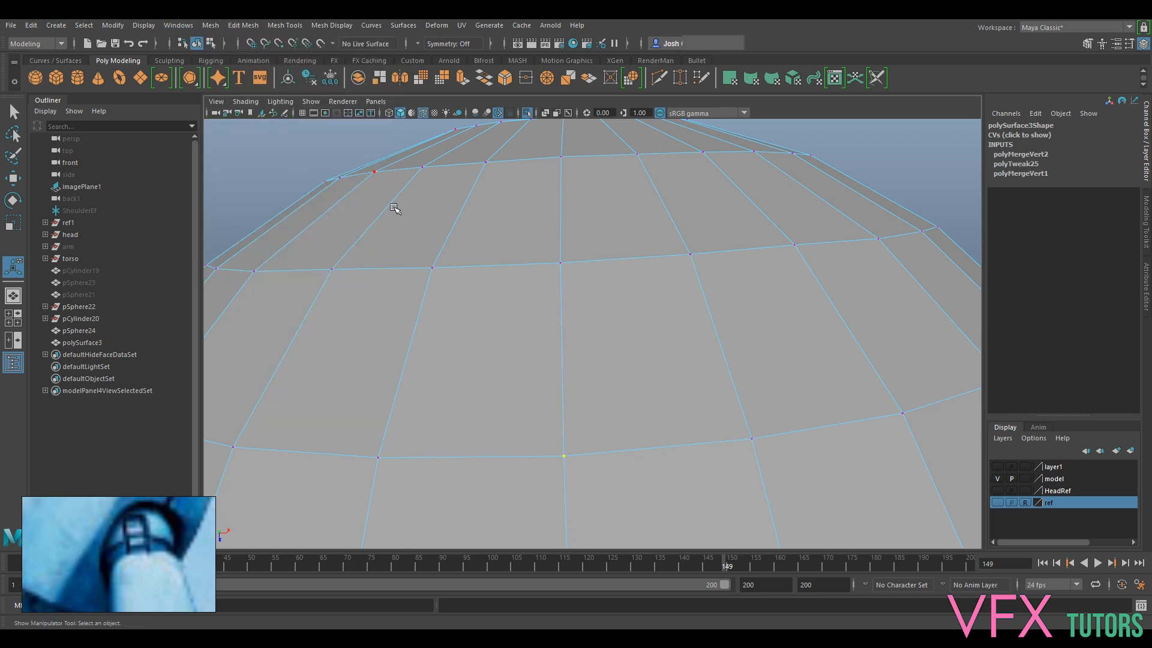
Examine the joined half sphere in smooth preview from several angles, checking the seam and the slot walls
scroll(531, 282, down, 5)
key(3)
alt+drag(595, 320, 631, 298)
right_drag(631, 298, 699, 225)
click(861, 189)
alt+drag(865, 191, 817, 199)
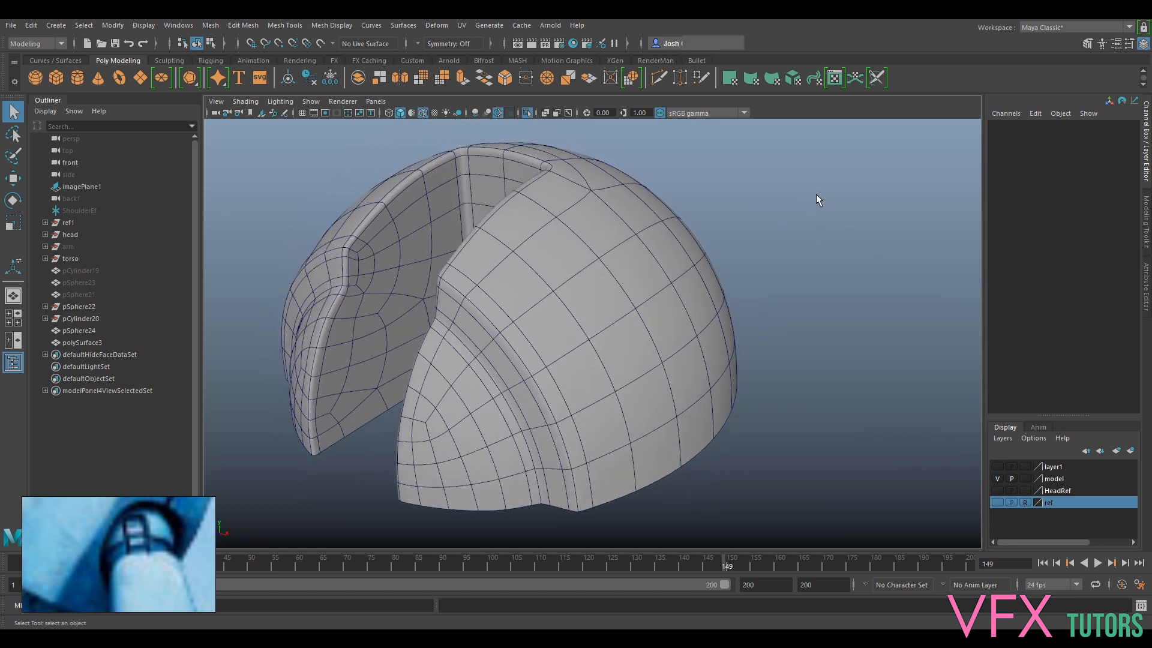
alt+drag(542, 217, 627, 197)
alt+drag(646, 312, 685, 254)
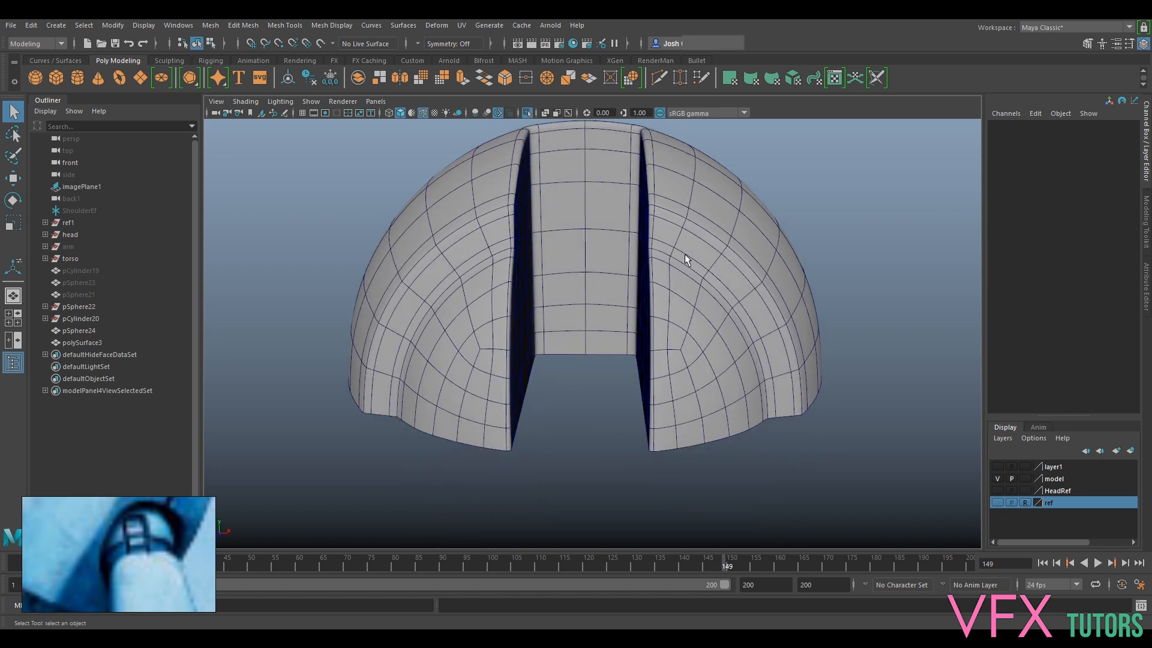
Delete the half sphere's history with smooth preview turned off, and duplicate the mesh
click(727, 273)
key(1)
mouse_move(647, 234)
alt+mouse_down()
mouse_move(624, 257)
mouse_move(651, 234)
mouse_move(642, 240)
alt+mouse_up()
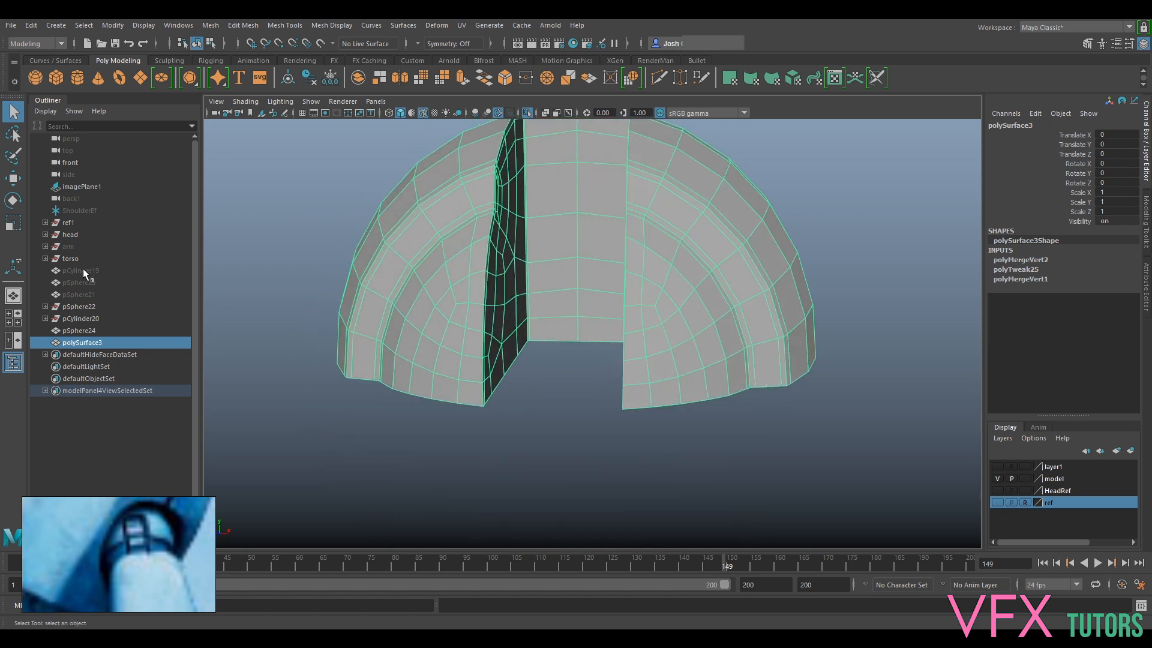
click(310, 79)
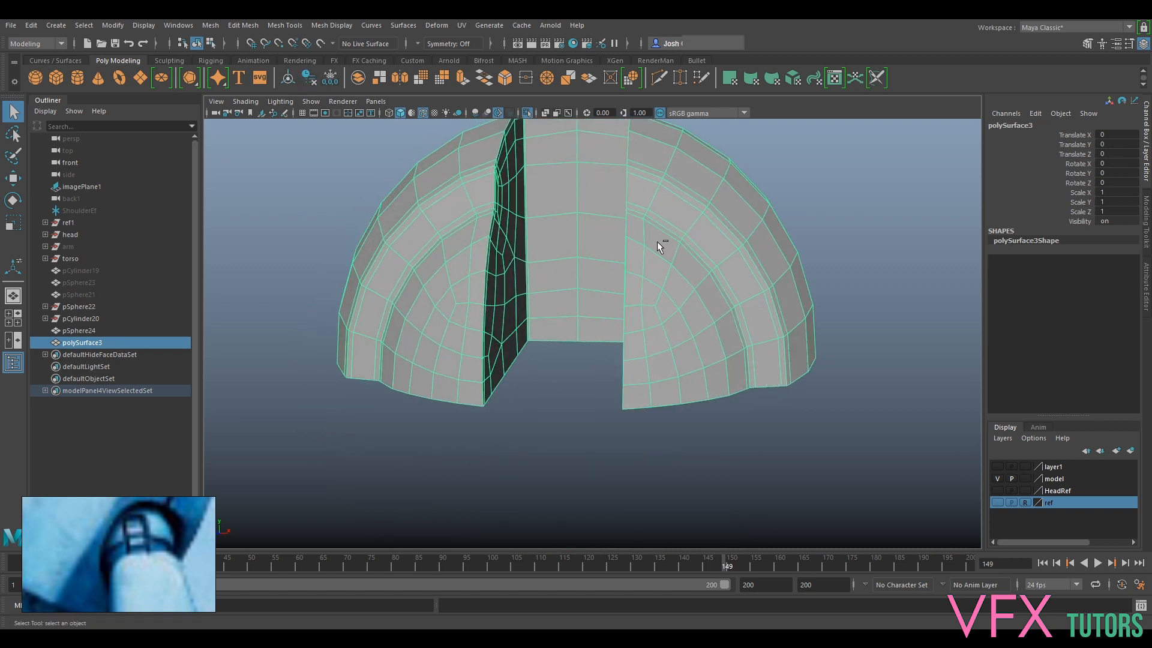
key(ctrl+d)
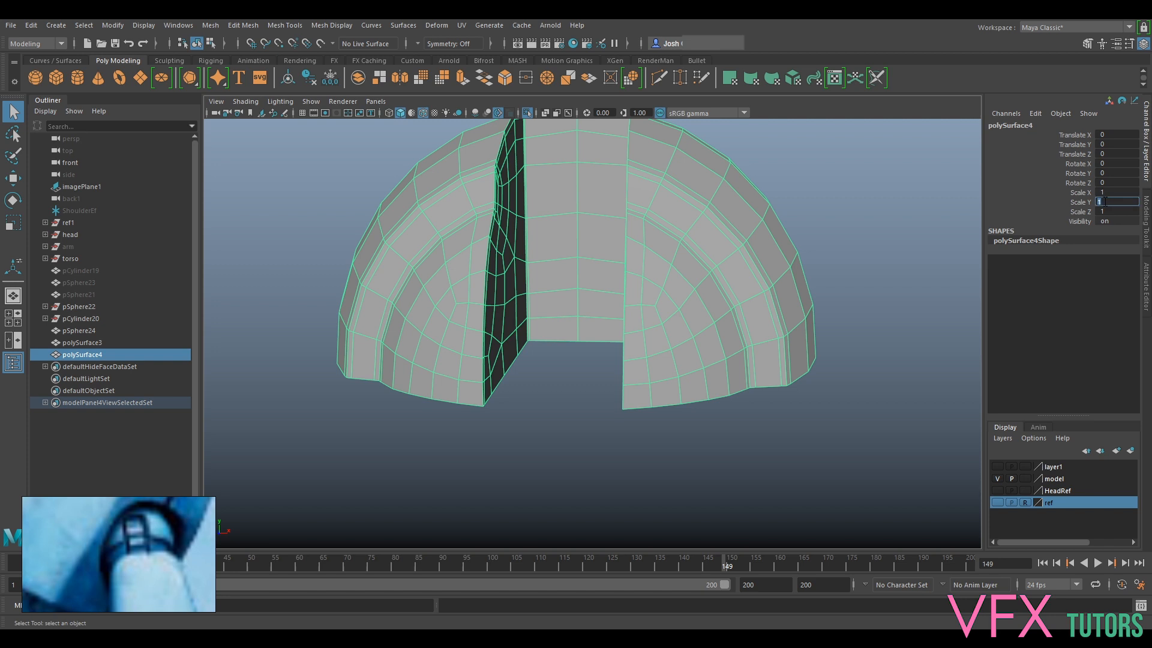
Move the pivot of polySurface3 down to the centre vertex on its open bottom edge with vertex snapping
click(964, 310)
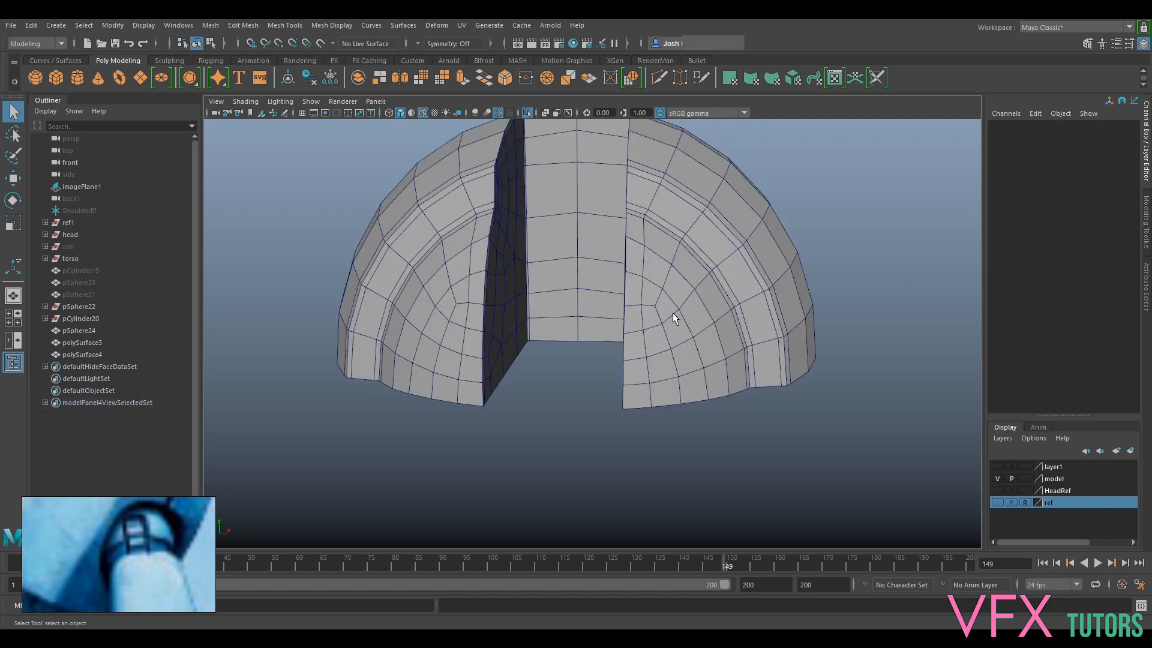
click(632, 307)
key(w)
mouse_move(657, 303)
alt+mouse_down()
mouse_move(684, 290)
mouse_move(672, 300)
alt+mouse_up()
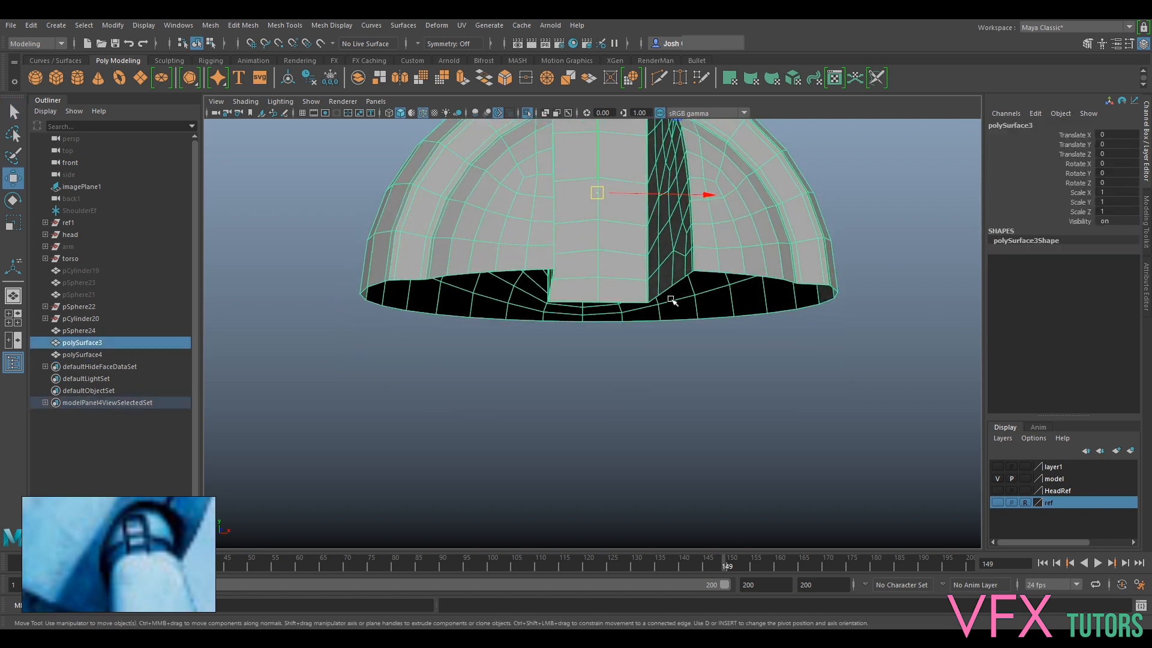
key(d)
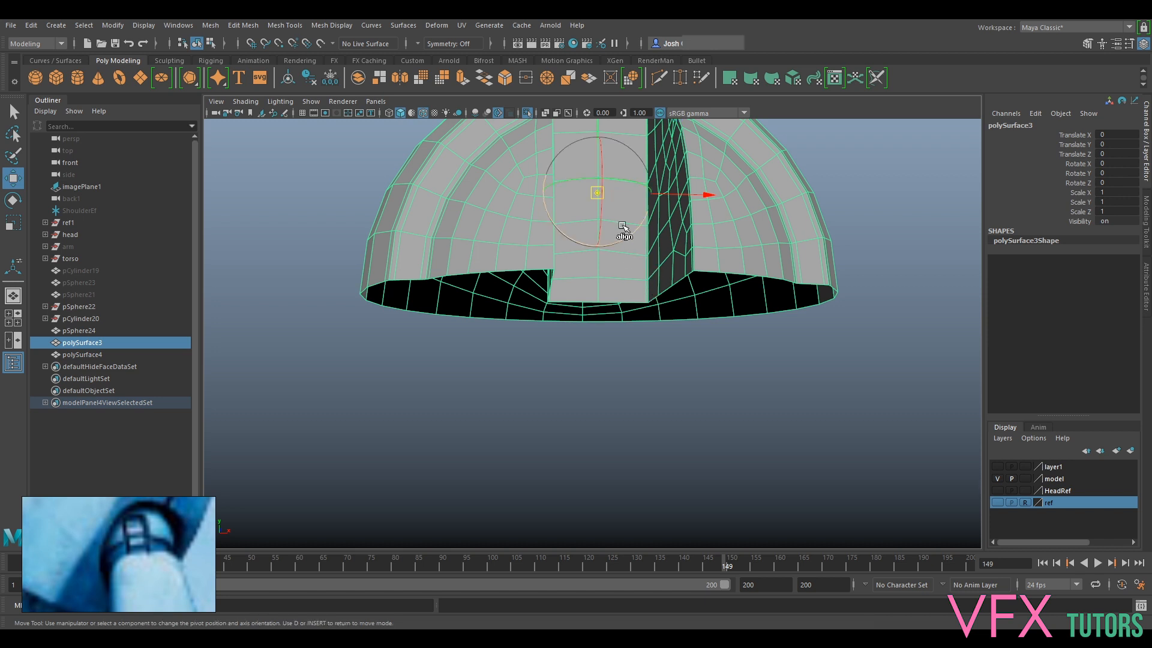
scroll(610, 186, down, 3)
key(v)
drag(596, 144, 597, 314)
key(d)
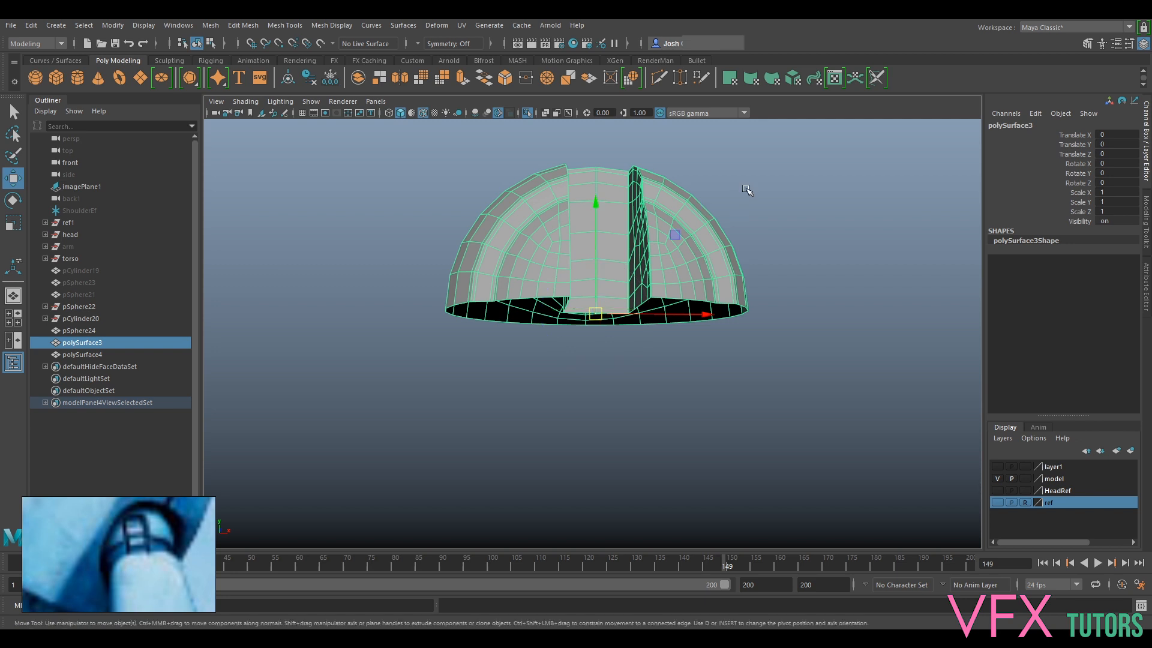
Mirror polySurface3 downward by setting its Scale Y to -1 and freeze its transformations
text(-1)
key(Return)
alt+drag(833, 258, 738, 229)
scroll(739, 228, up, 2)
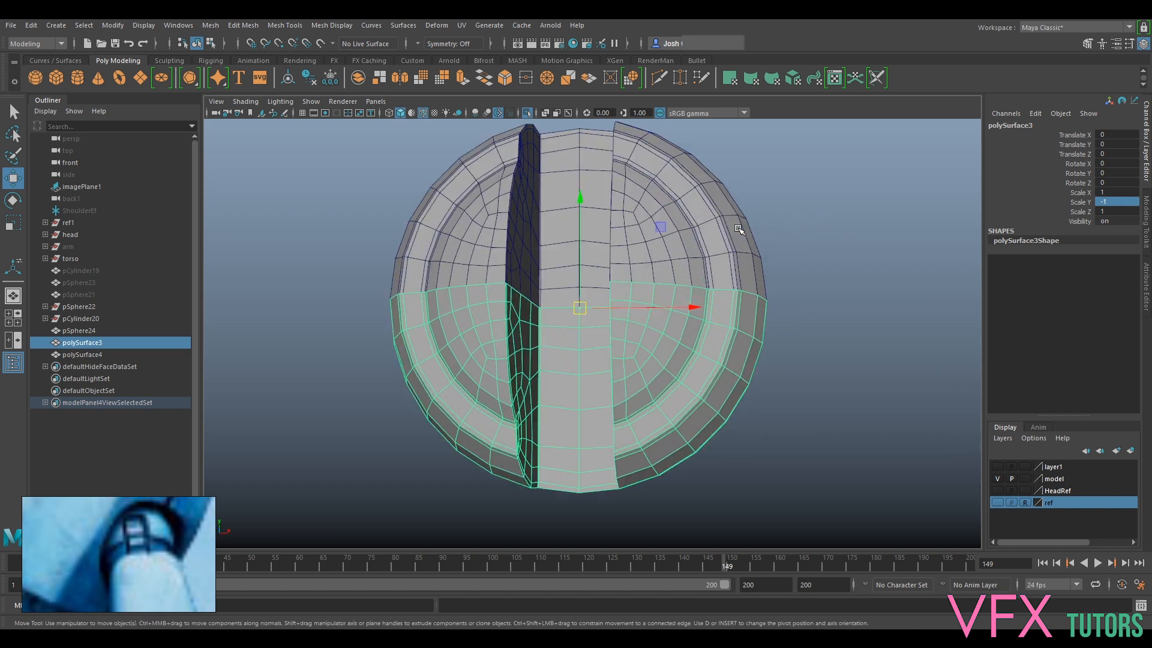
click(330, 78)
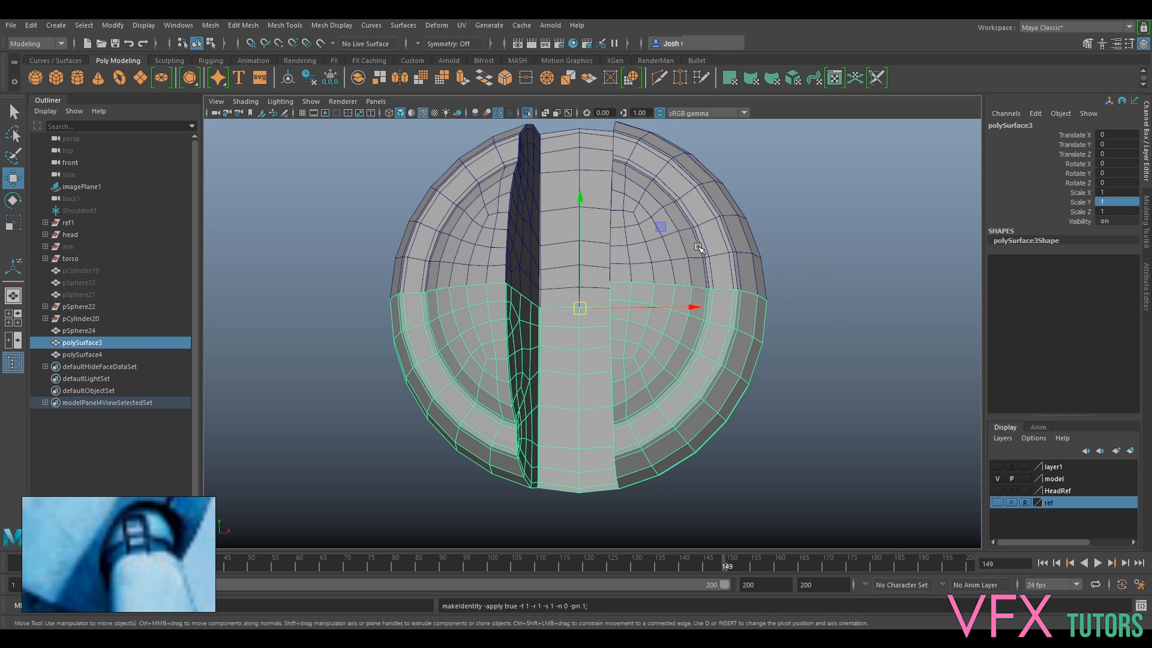
alt+drag(747, 252, 738, 270)
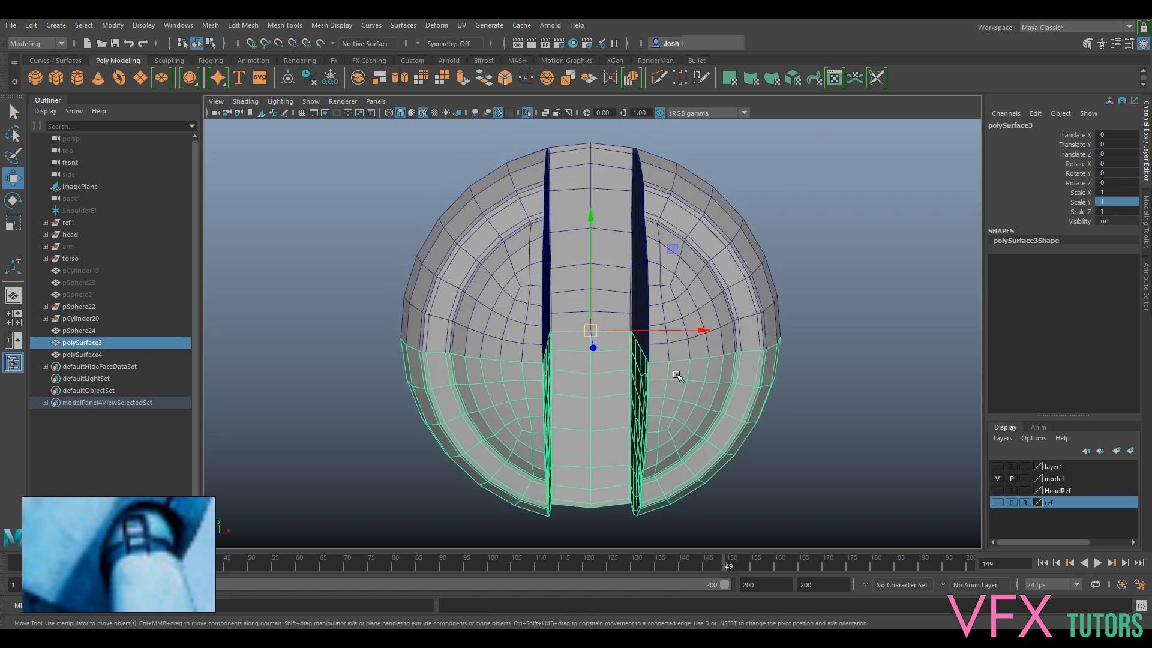
alt+drag(784, 349, 545, 304)
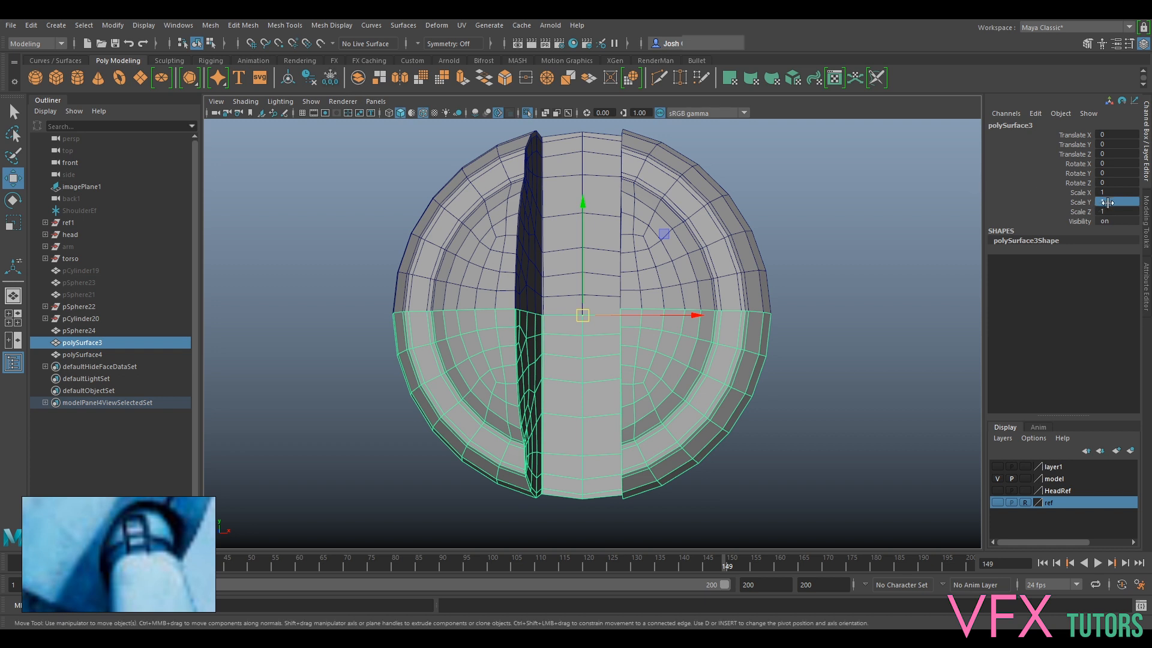
Combine the upper and lower halves, polySurface4 and polySurface3, into one mesh
click(714, 295)
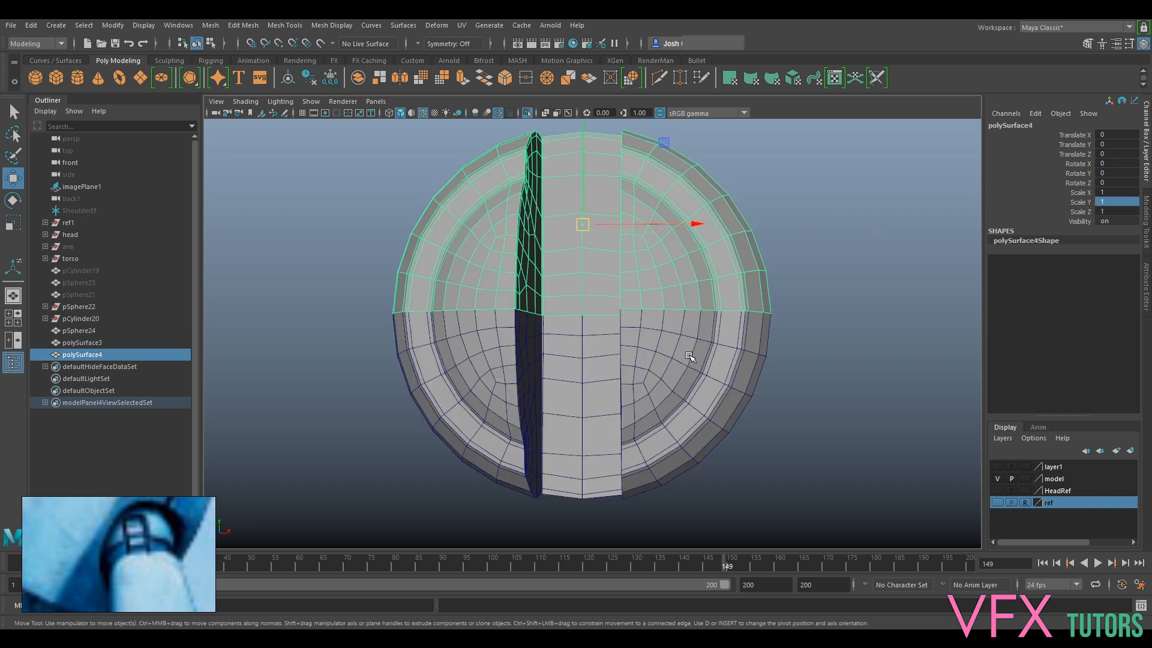
shift+click(669, 366)
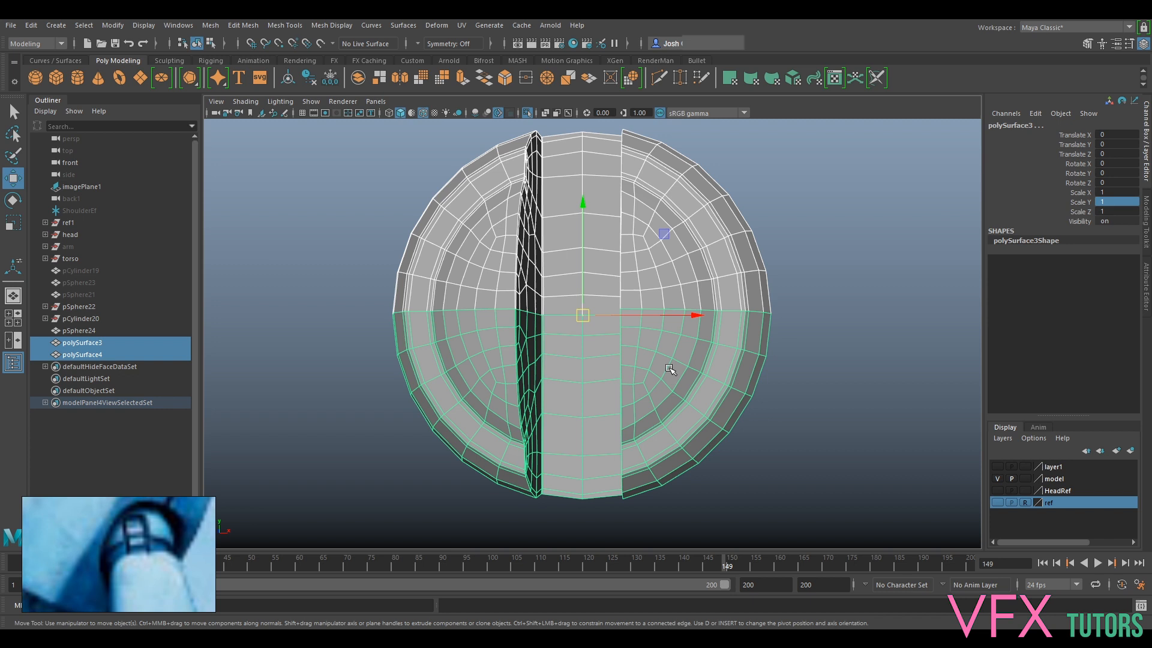
click(210, 26)
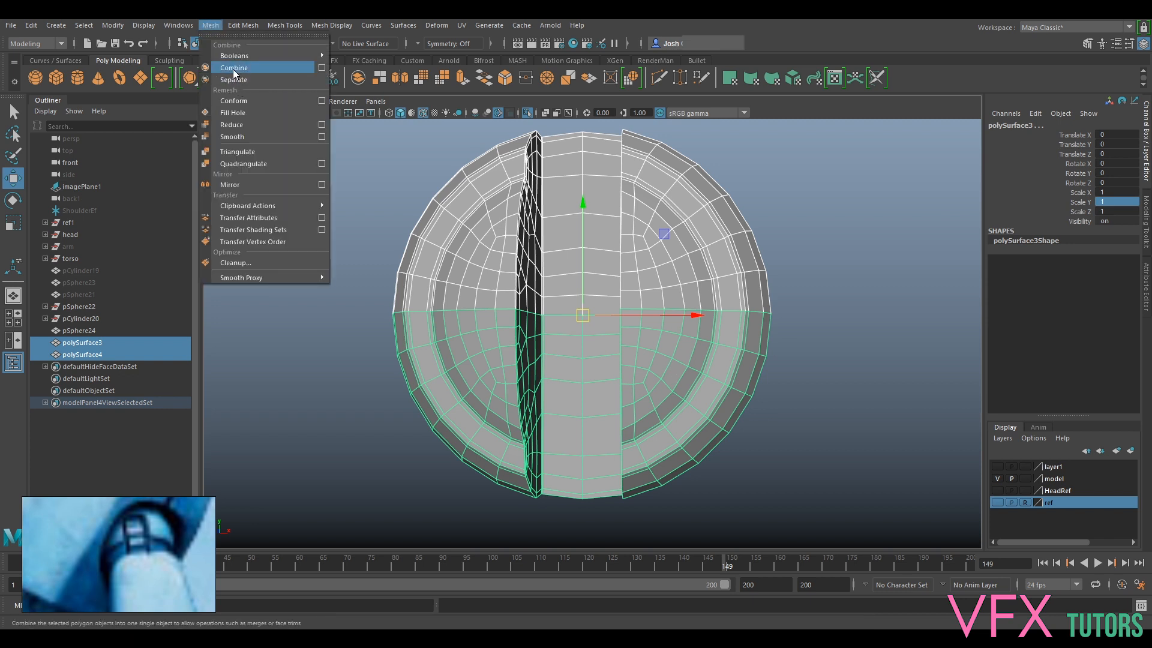
click(234, 67)
Select the vertices along the combined sphere's horizontal seam and merge them with a distance threshold of 0.01
right_drag(673, 303, 663, 298)
alt+drag(744, 304, 859, 327)
drag(790, 336, 483, 272)
alt+right_drag(483, 272, 694, 264)
alt+middle_drag(758, 246, 669, 286)
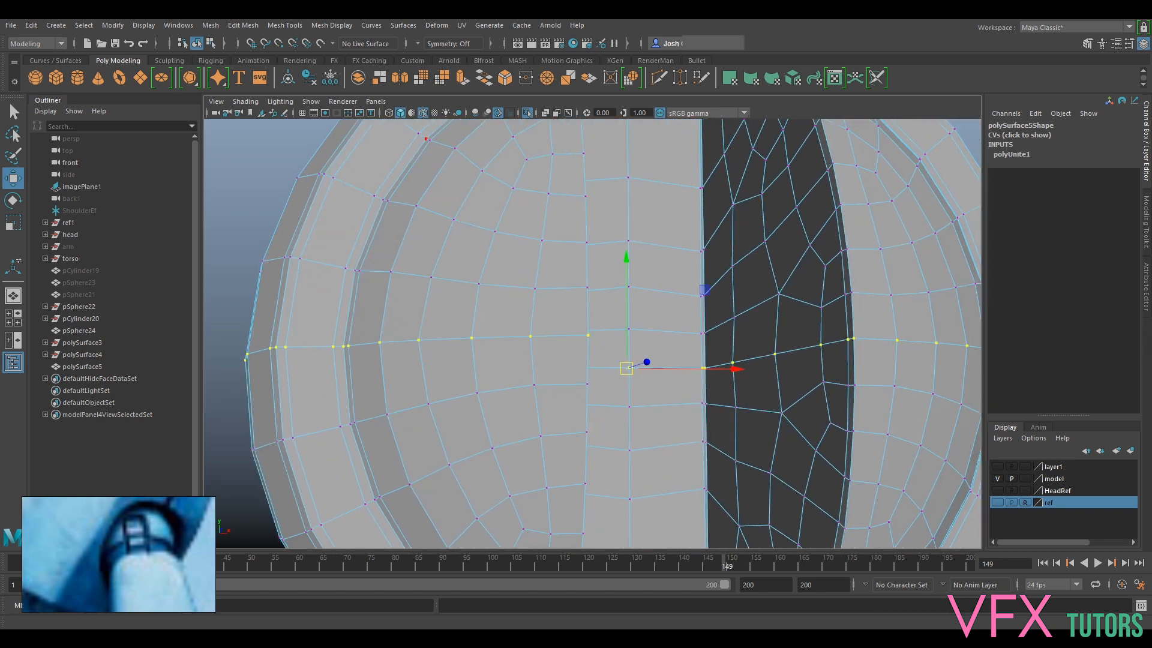
click(275, 27)
mouse_move(243, 25)
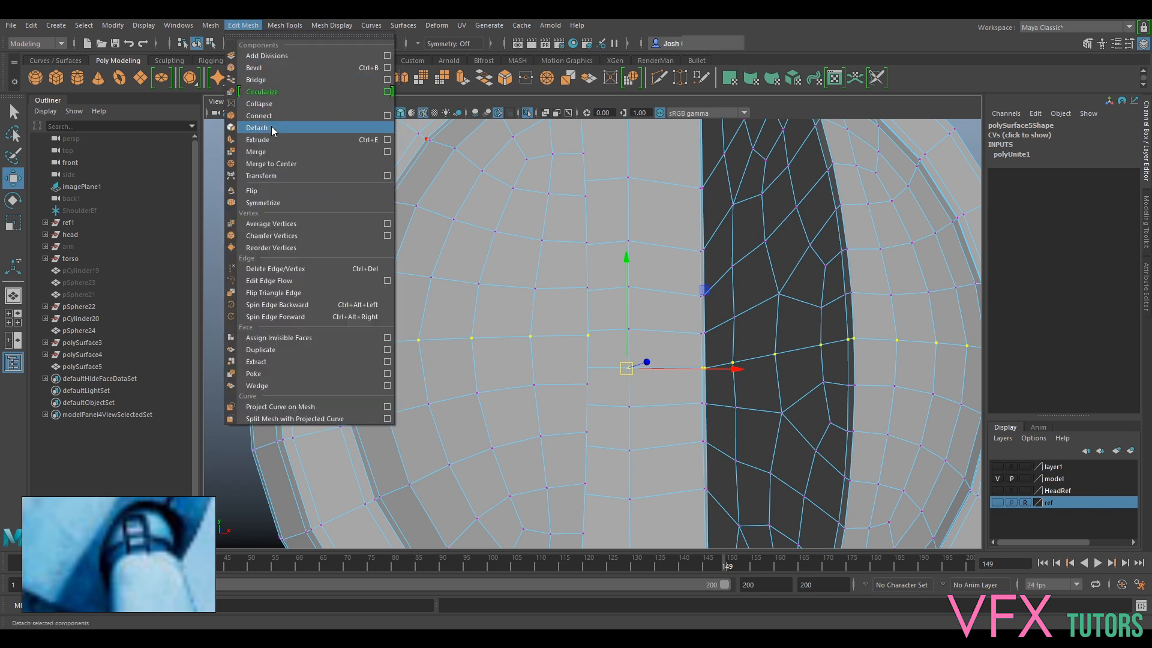
click(256, 151)
Inspect the merged vertices along the horizontal seam around the sphere and inside the slot
scroll(686, 306, up, 10)
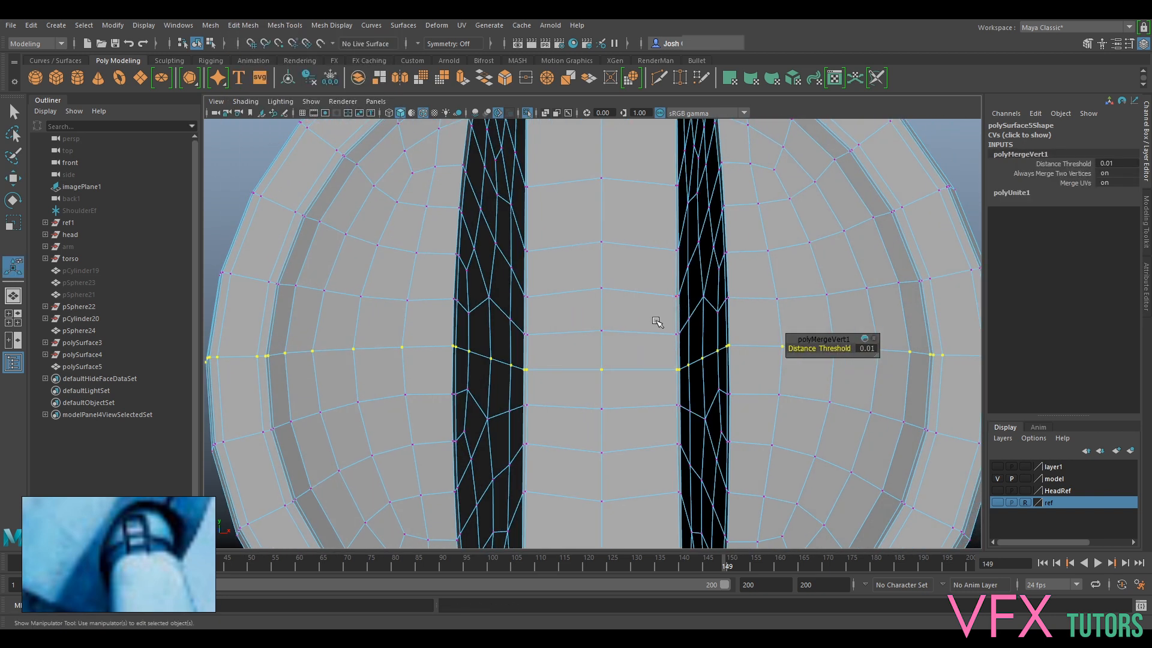
scroll(434, 394, down, 8)
scroll(717, 312, up, 10)
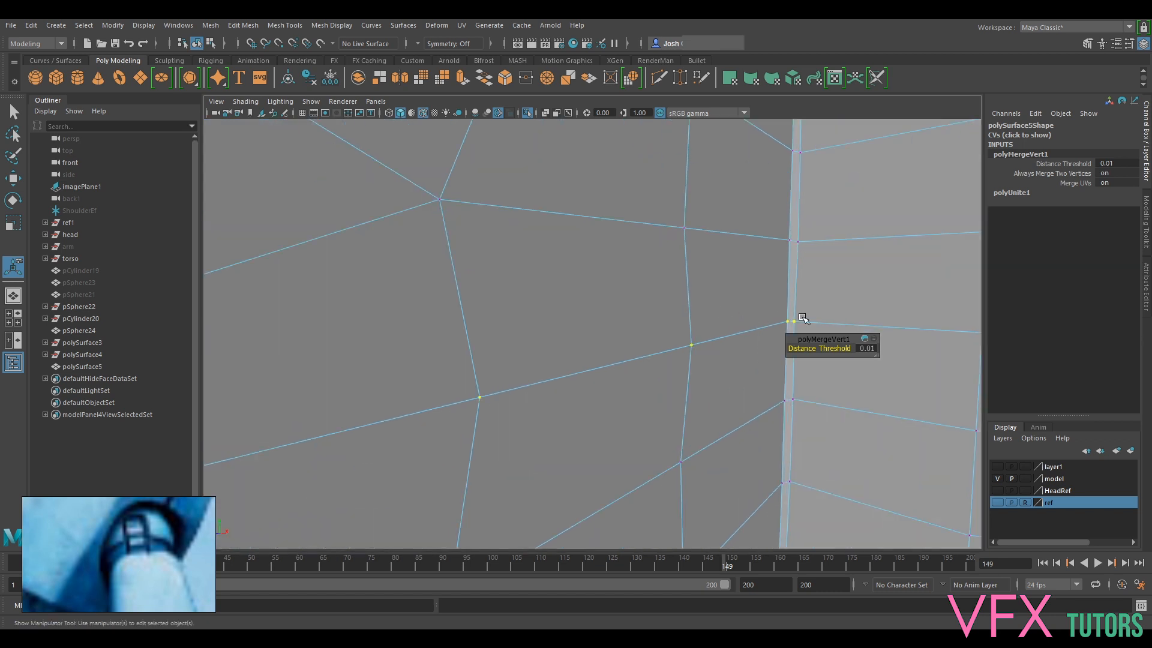
scroll(785, 325, down, 7)
alt+drag(590, 382, 898, 365)
alt+drag(496, 299, 726, 319)
alt+drag(465, 310, 780, 294)
Return to object mode and display the whole sphere mesh in smooth preview
right_drag(791, 272, 812, 248)
scroll(812, 248, down, 5)
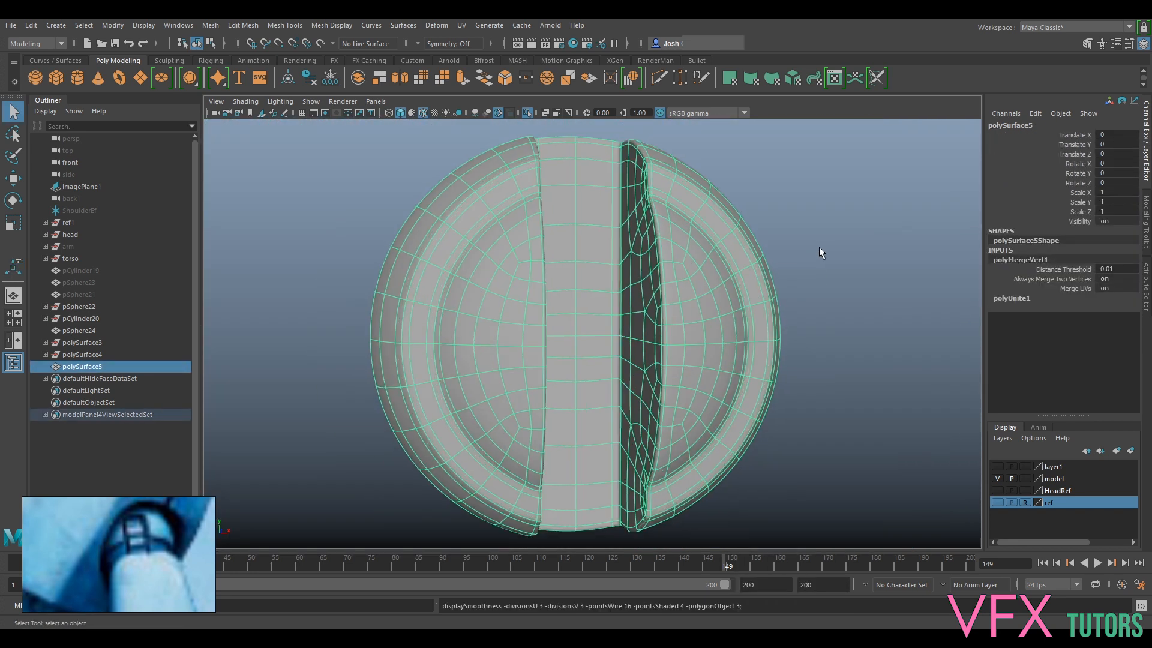
click(837, 227)
alt+drag(838, 227, 715, 254)
right_drag(484, 221, 528, 203)
scroll(685, 250, down, 4)
alt+drag(685, 250, 661, 200)
Turn off Wireframe on Shaded in the viewport to show the smoothed sphere without edge lines
click(237, 101)
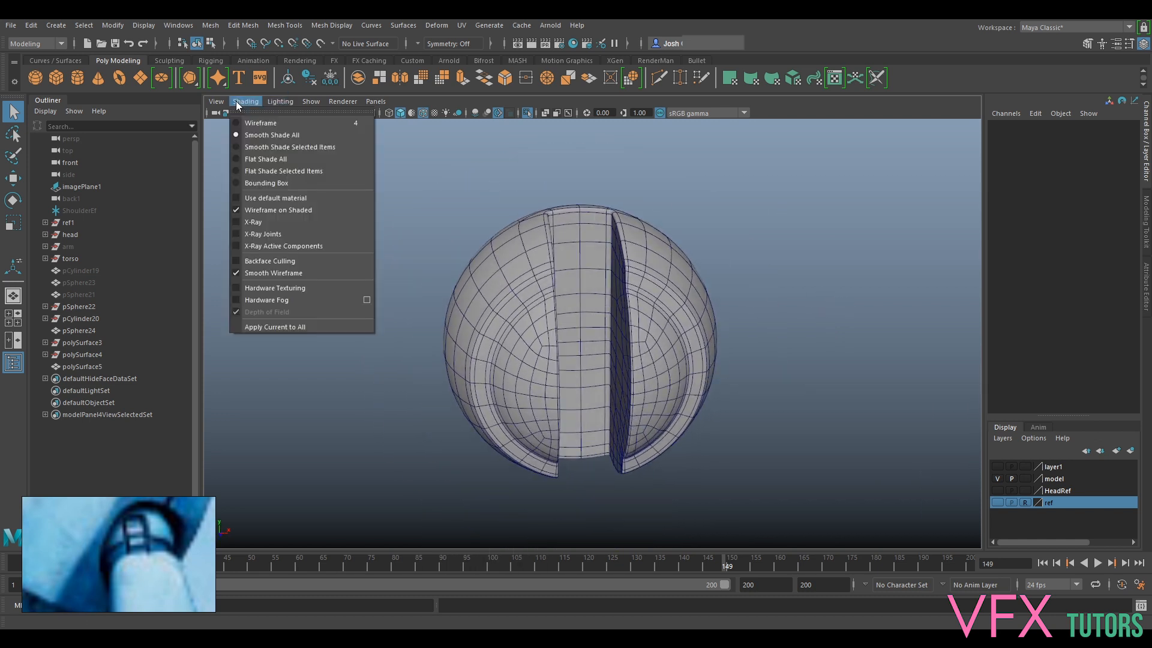
click(302, 217)
alt+drag(819, 281, 624, 265)
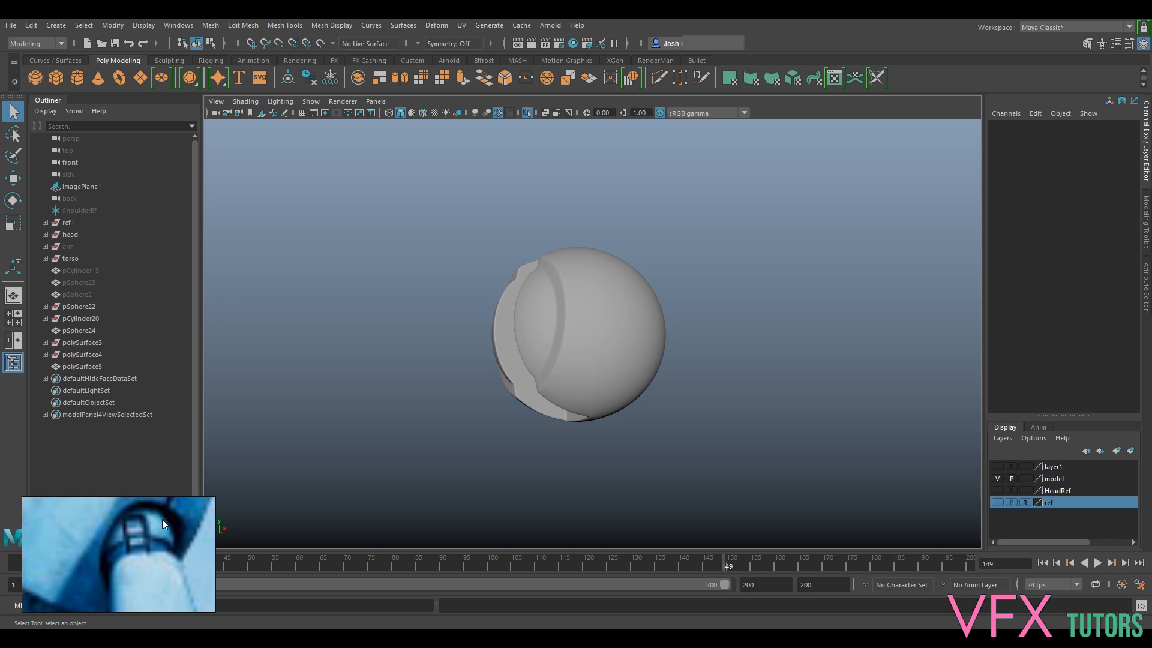
alt+drag(552, 398, 636, 402)
alt+right_drag(640, 391, 838, 282)
alt+drag(837, 283, 794, 286)
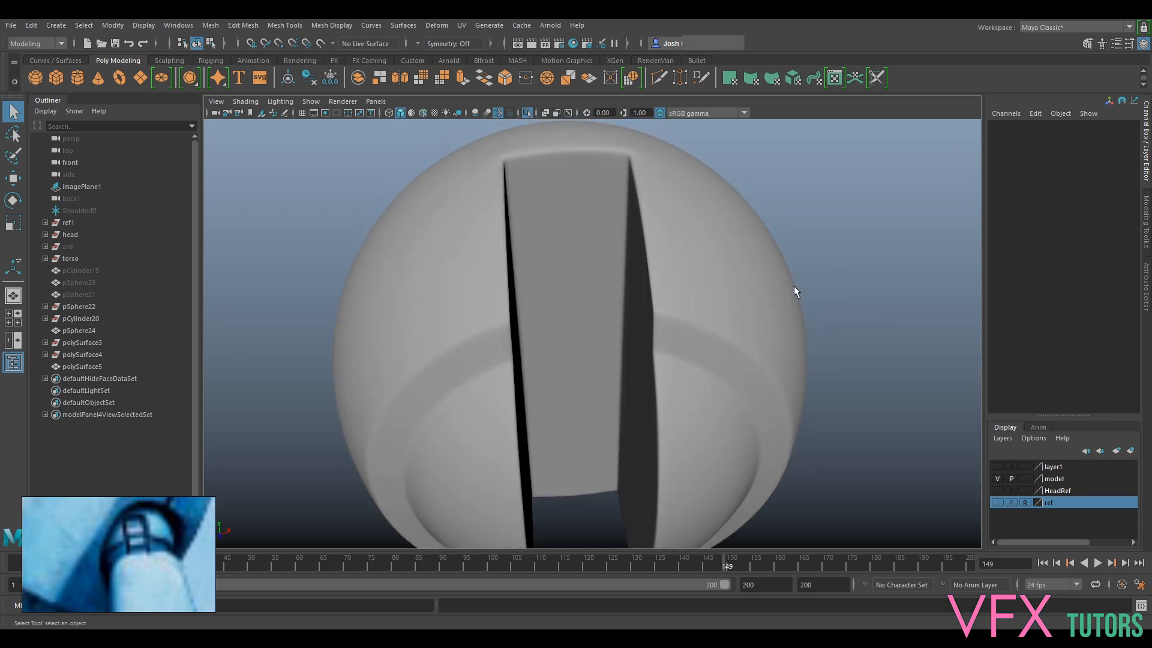
Compare the finished sphere with and without smooth preview, examining its slot edges and circular ridges
click(734, 289)
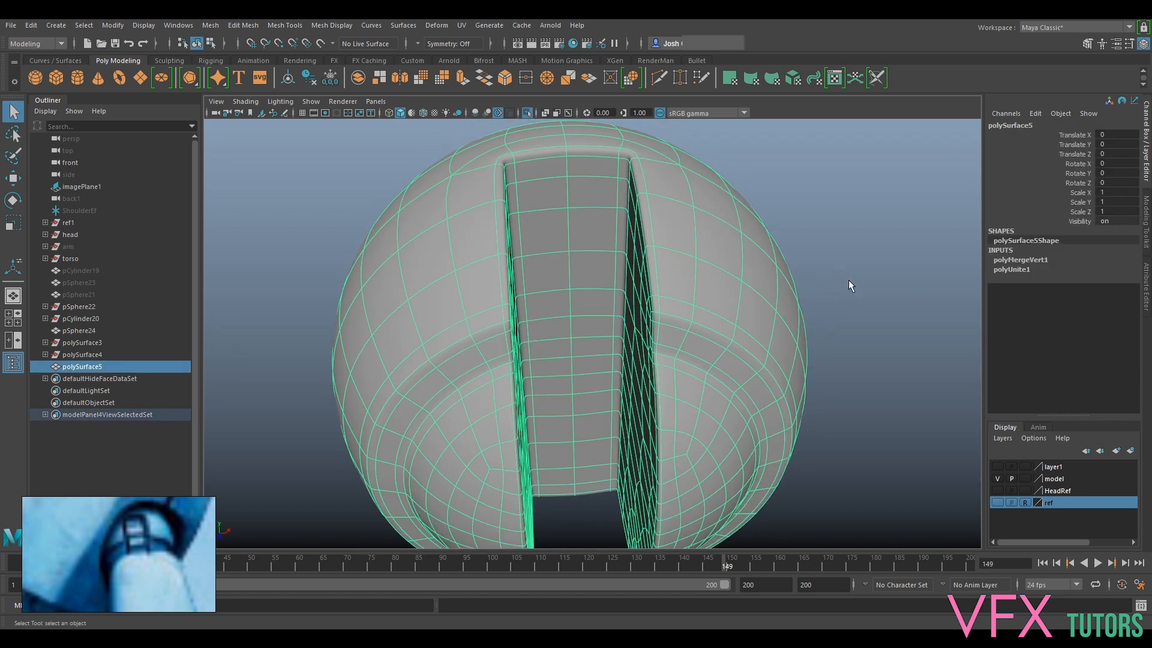
key(f)
key(1)
scroll(624, 396, up, 5)
alt+drag(633, 380, 924, 226)
click(924, 226)
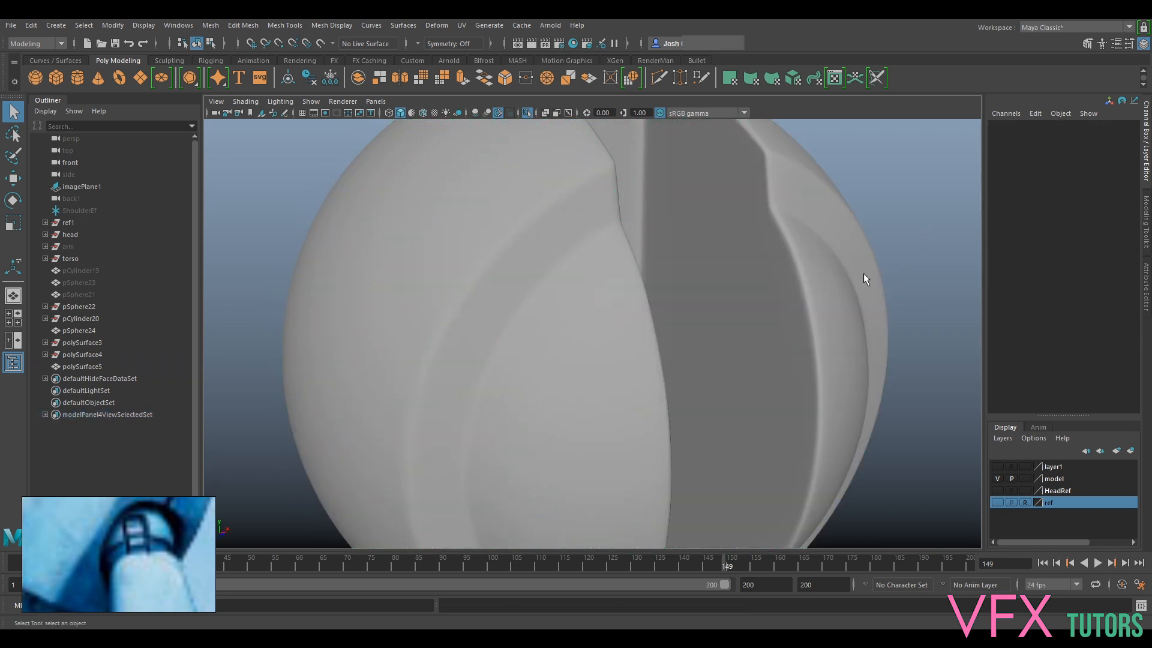
click(804, 337)
key(1)
key(3)
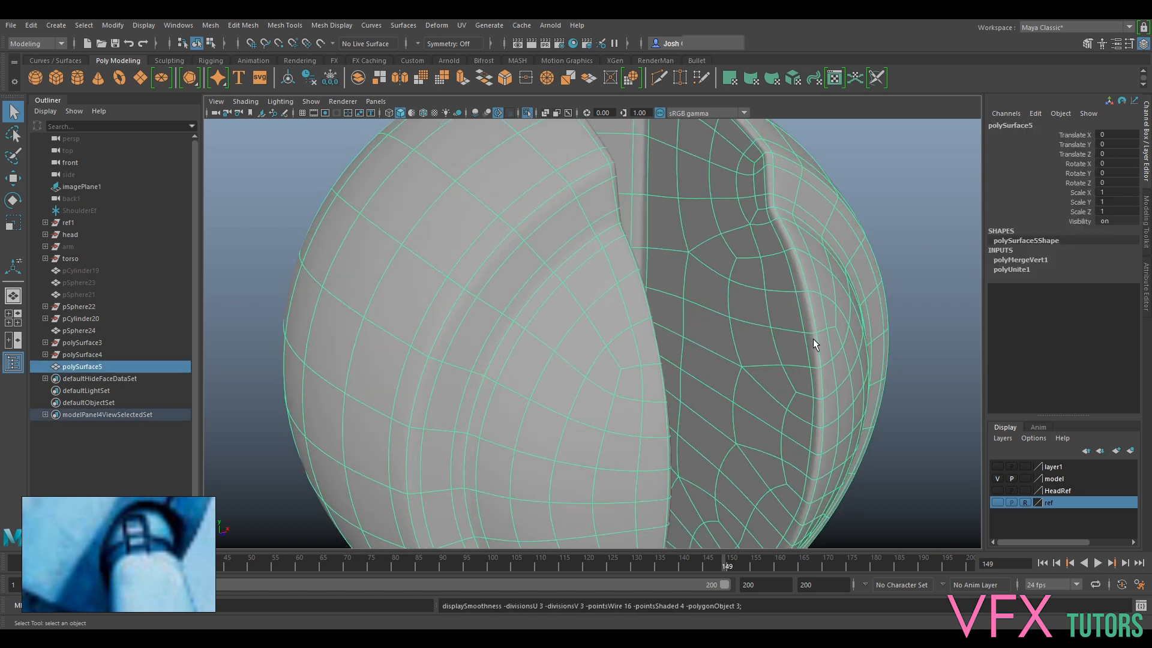
key(1)
key(3)
key(1)
key(3)
key(1)
key(3)
click(915, 279)
scroll(870, 327, down, 5)
mouse_move(830, 334)
alt+mouse_down()
mouse_move(746, 324)
mouse_move(814, 333)
alt+mouse_up()
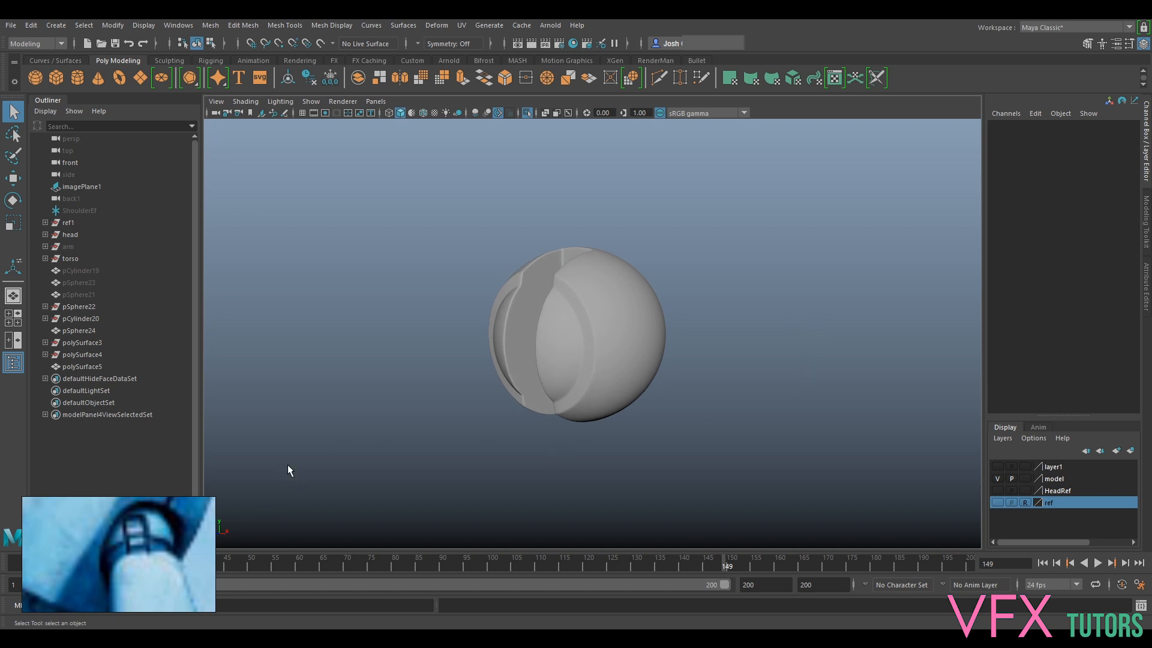
alt+drag(379, 348, 750, 311)
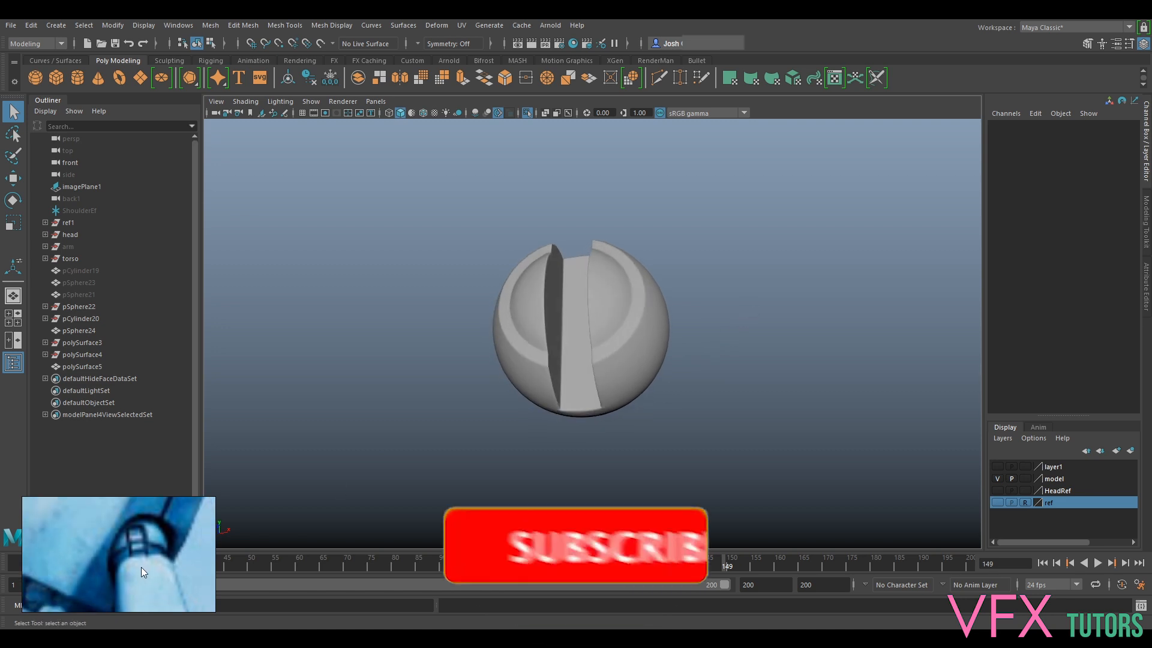